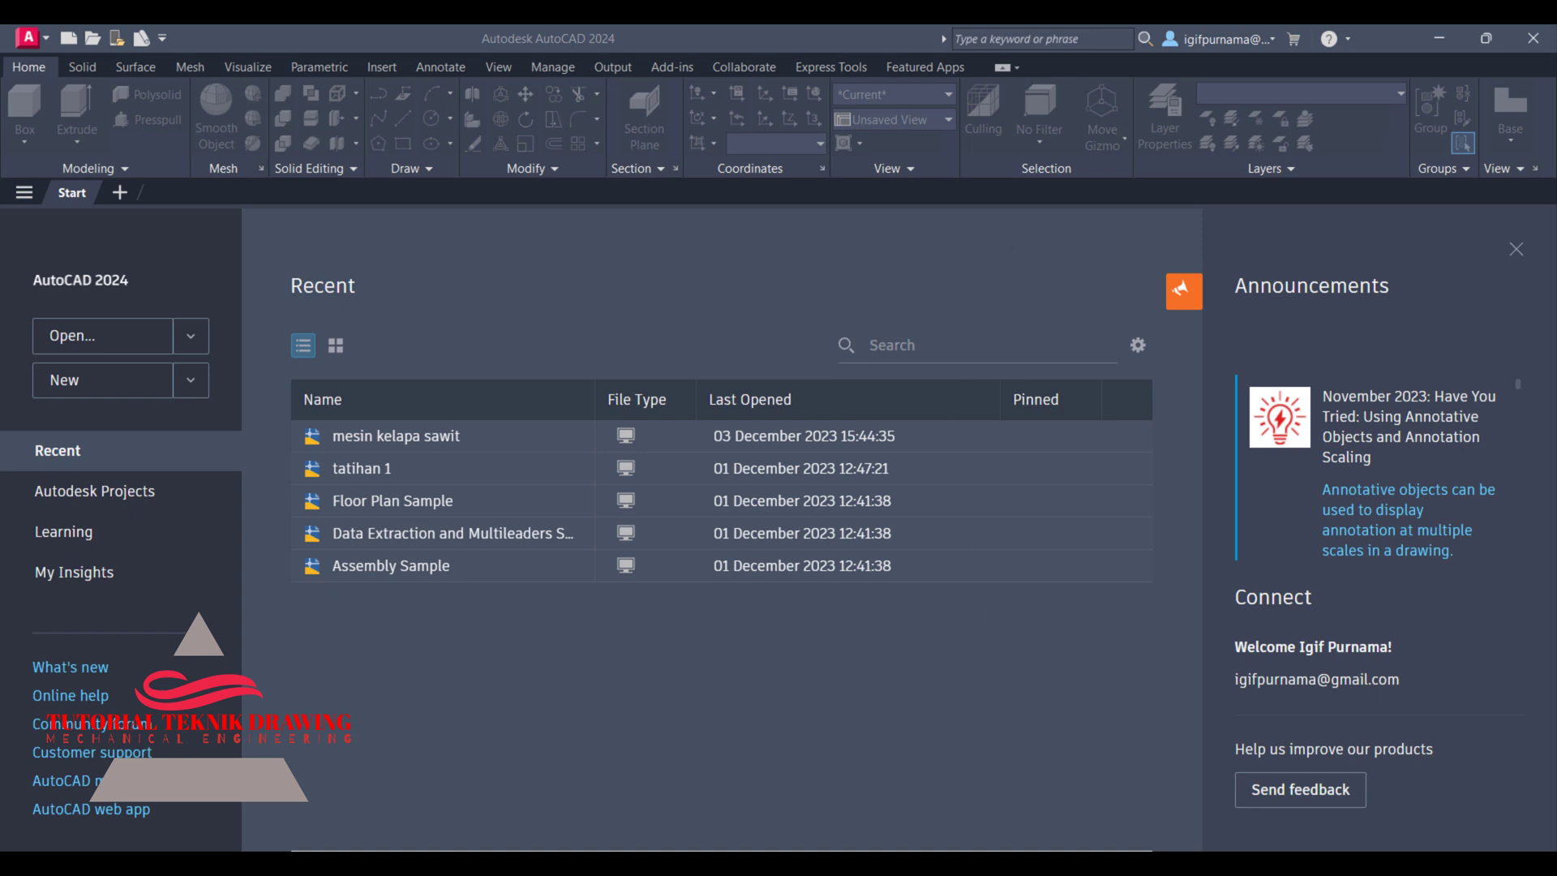
- View the flange reference drawing, then start a new blank drawing, Drawing1
click(1027, 767)
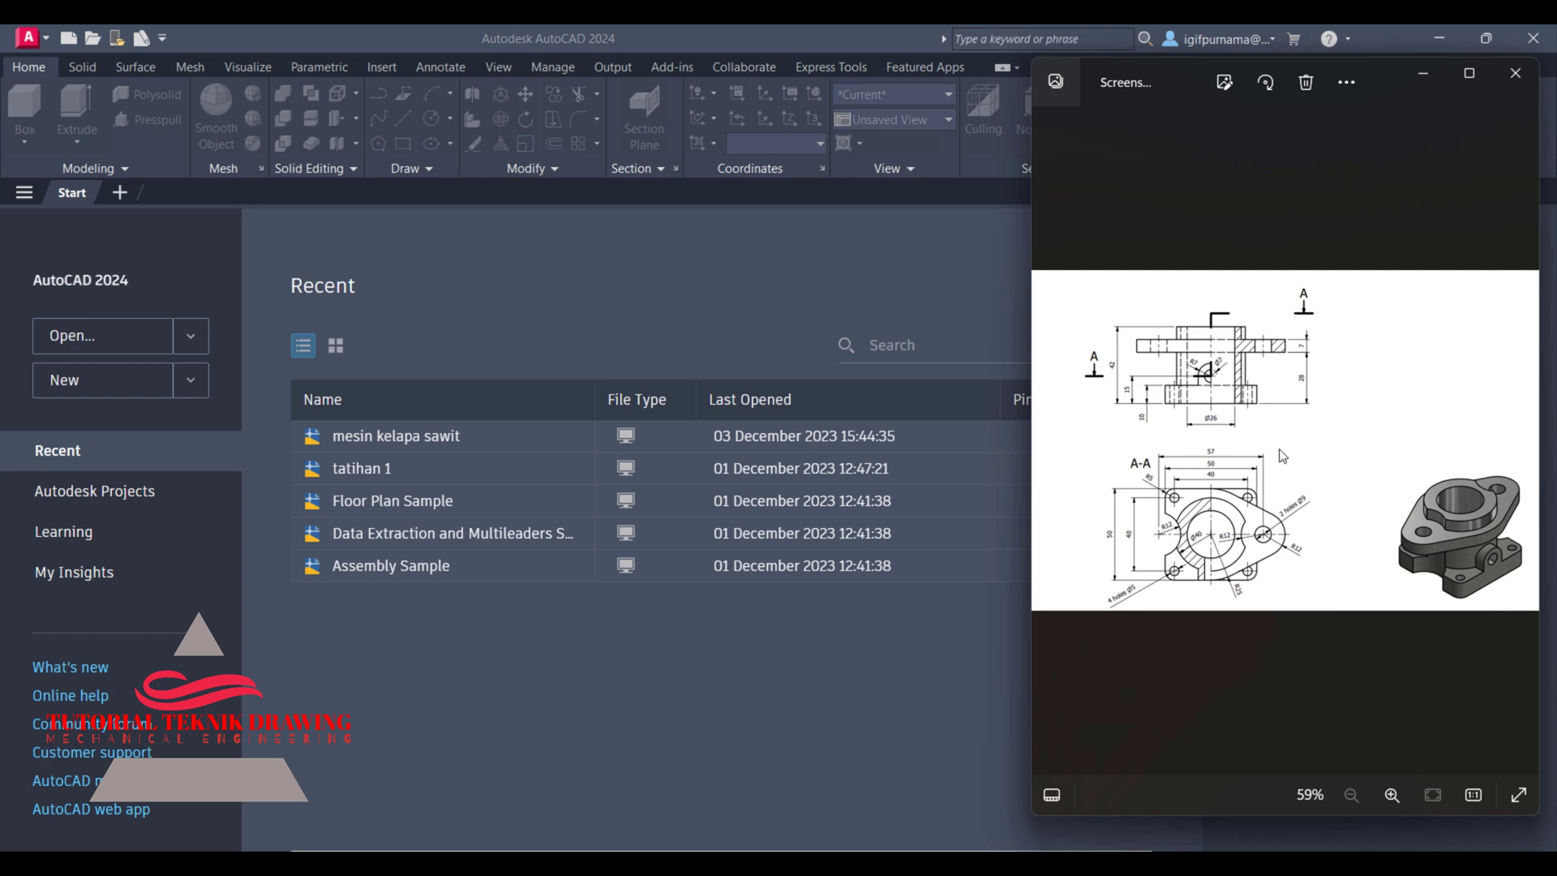
click(619, 296)
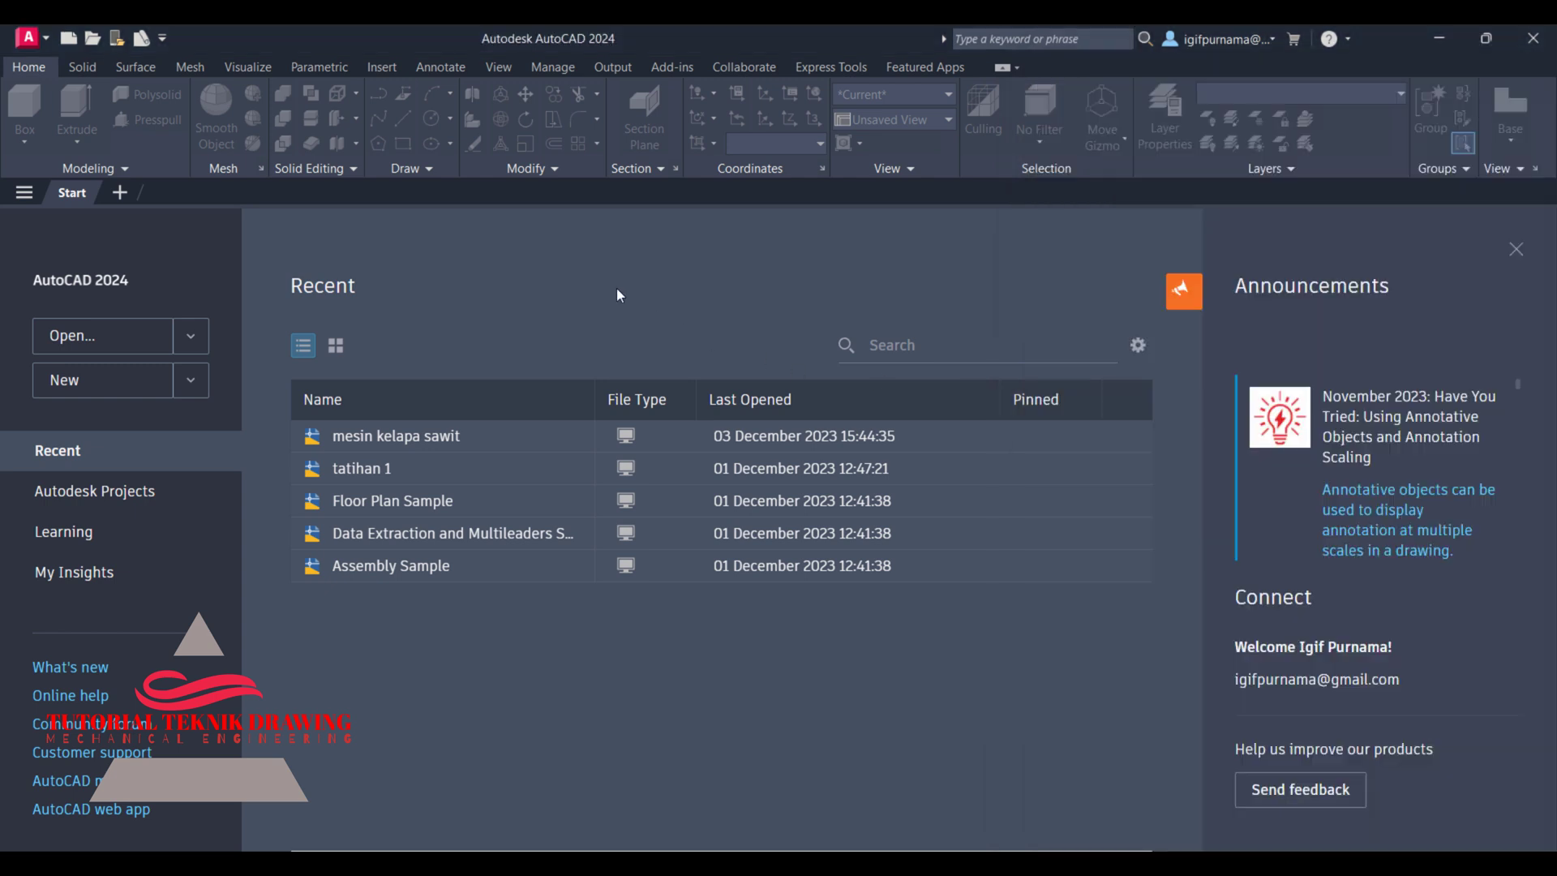
click(106, 395)
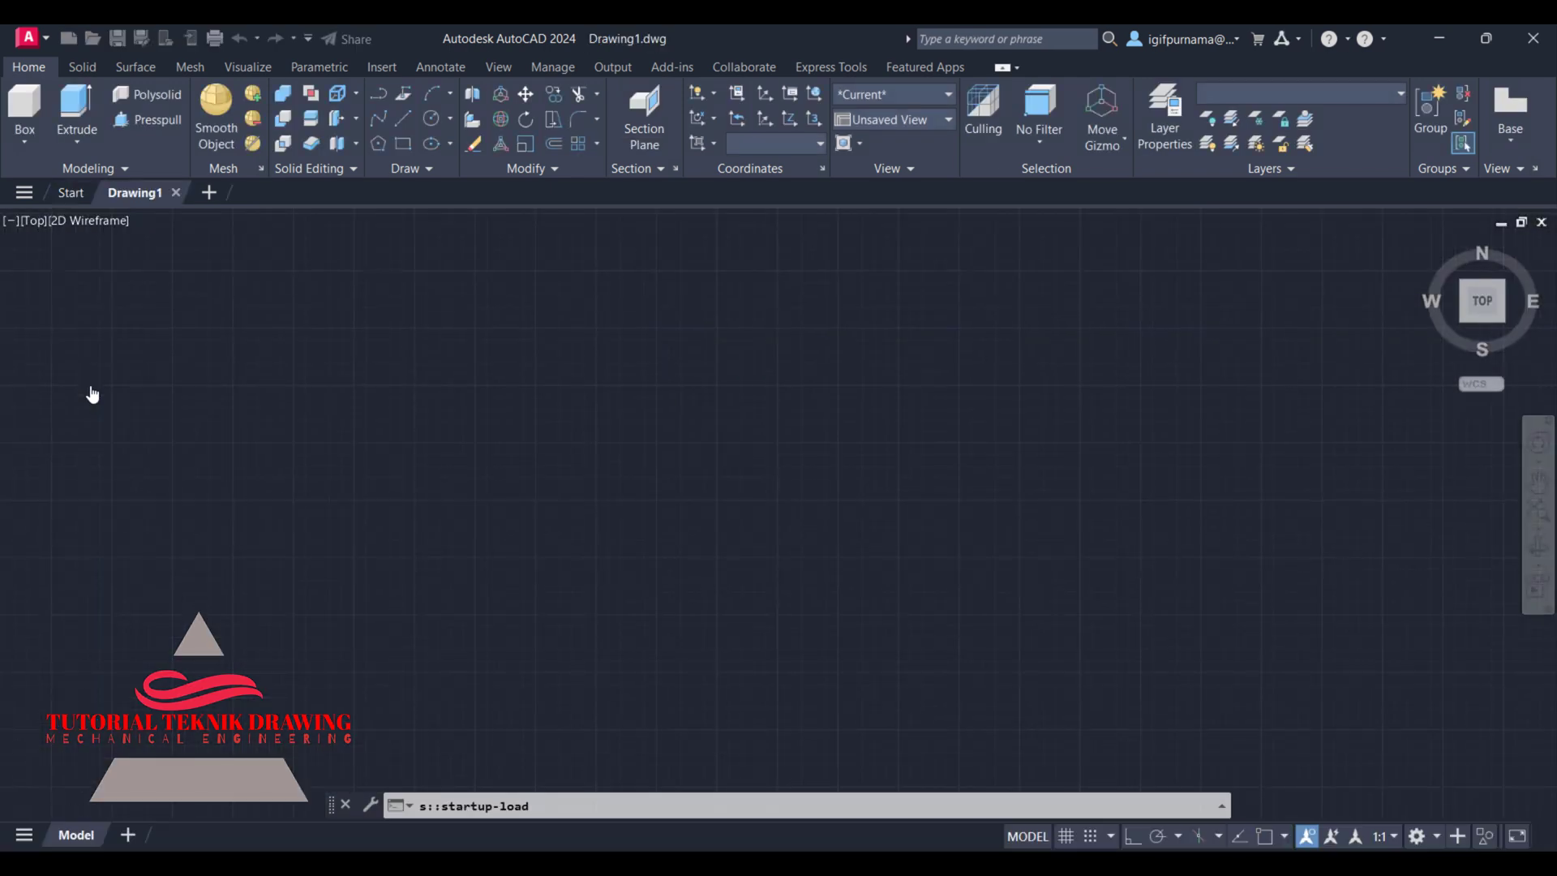
key(alt+Tab)
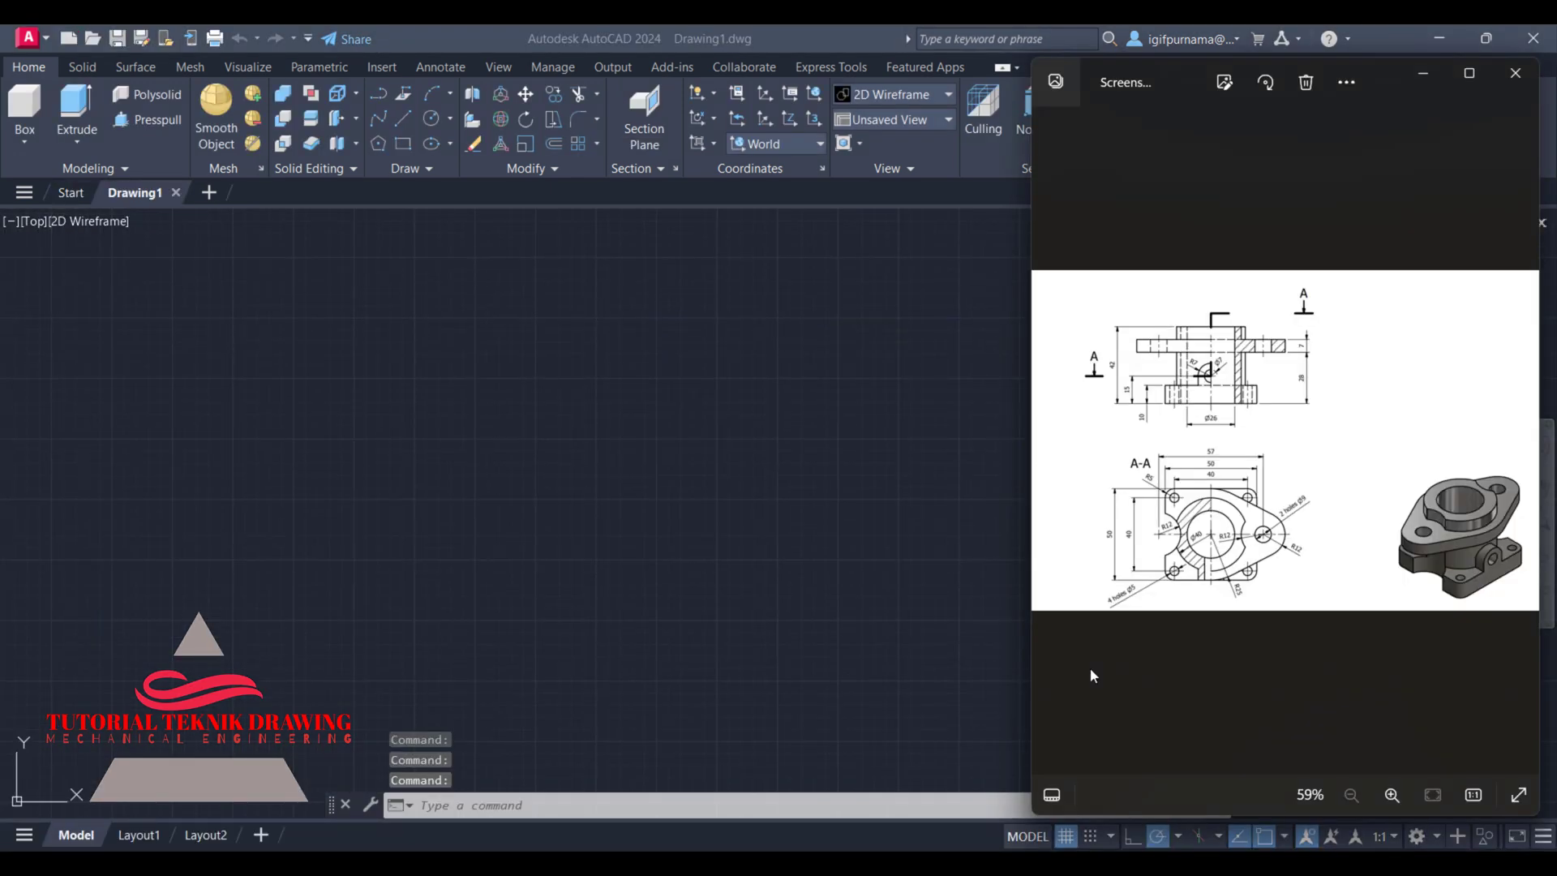
scroll(1194, 429, up, 4)
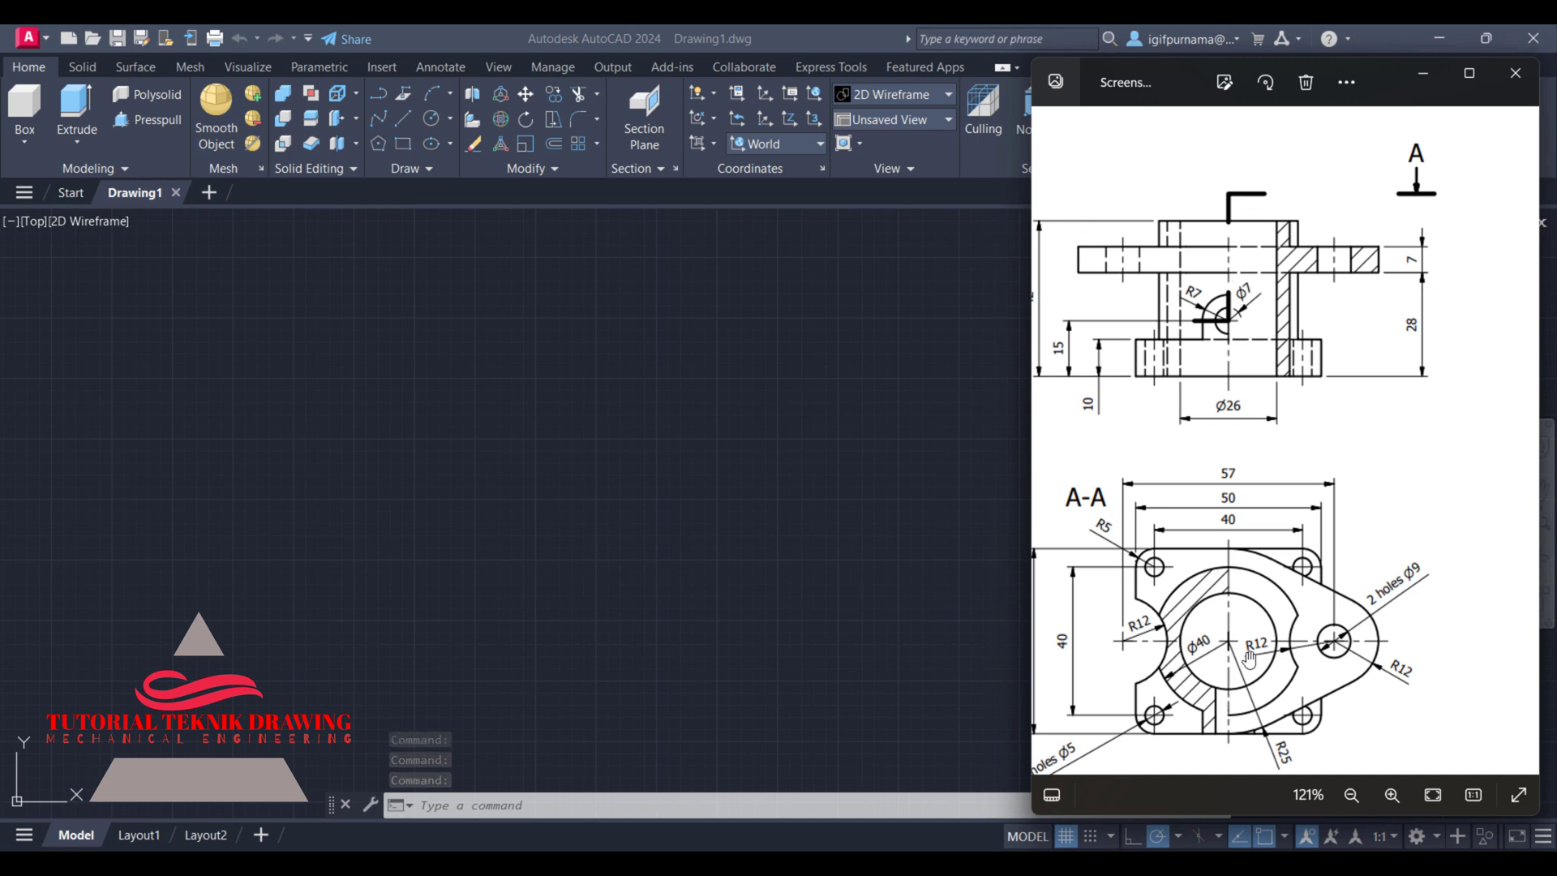
scroll(1273, 539, up, 2)
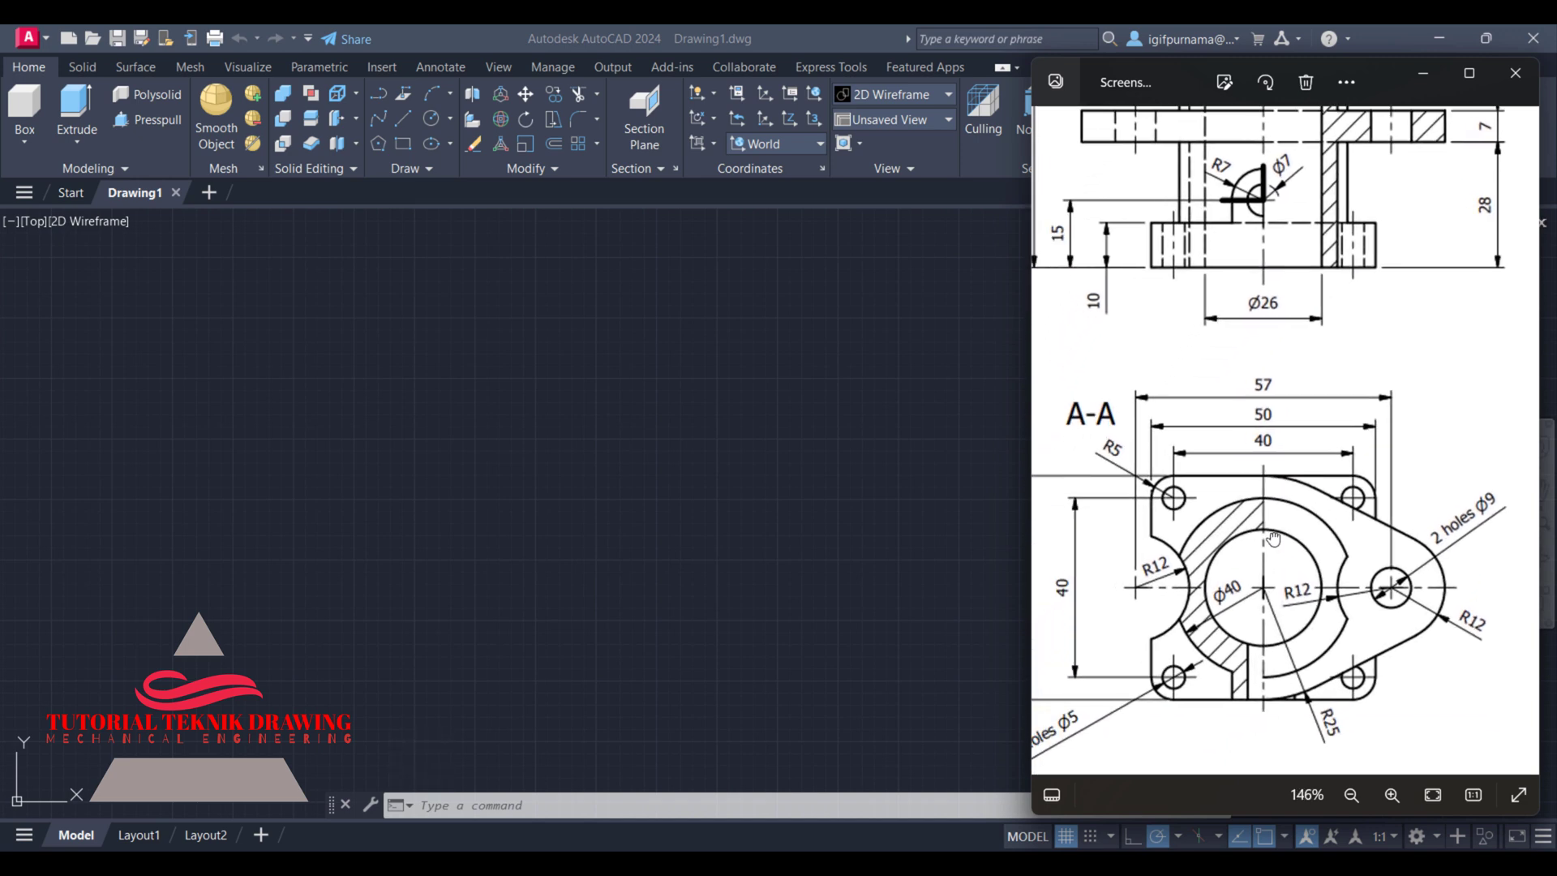
scroll(1224, 645, down, 2)
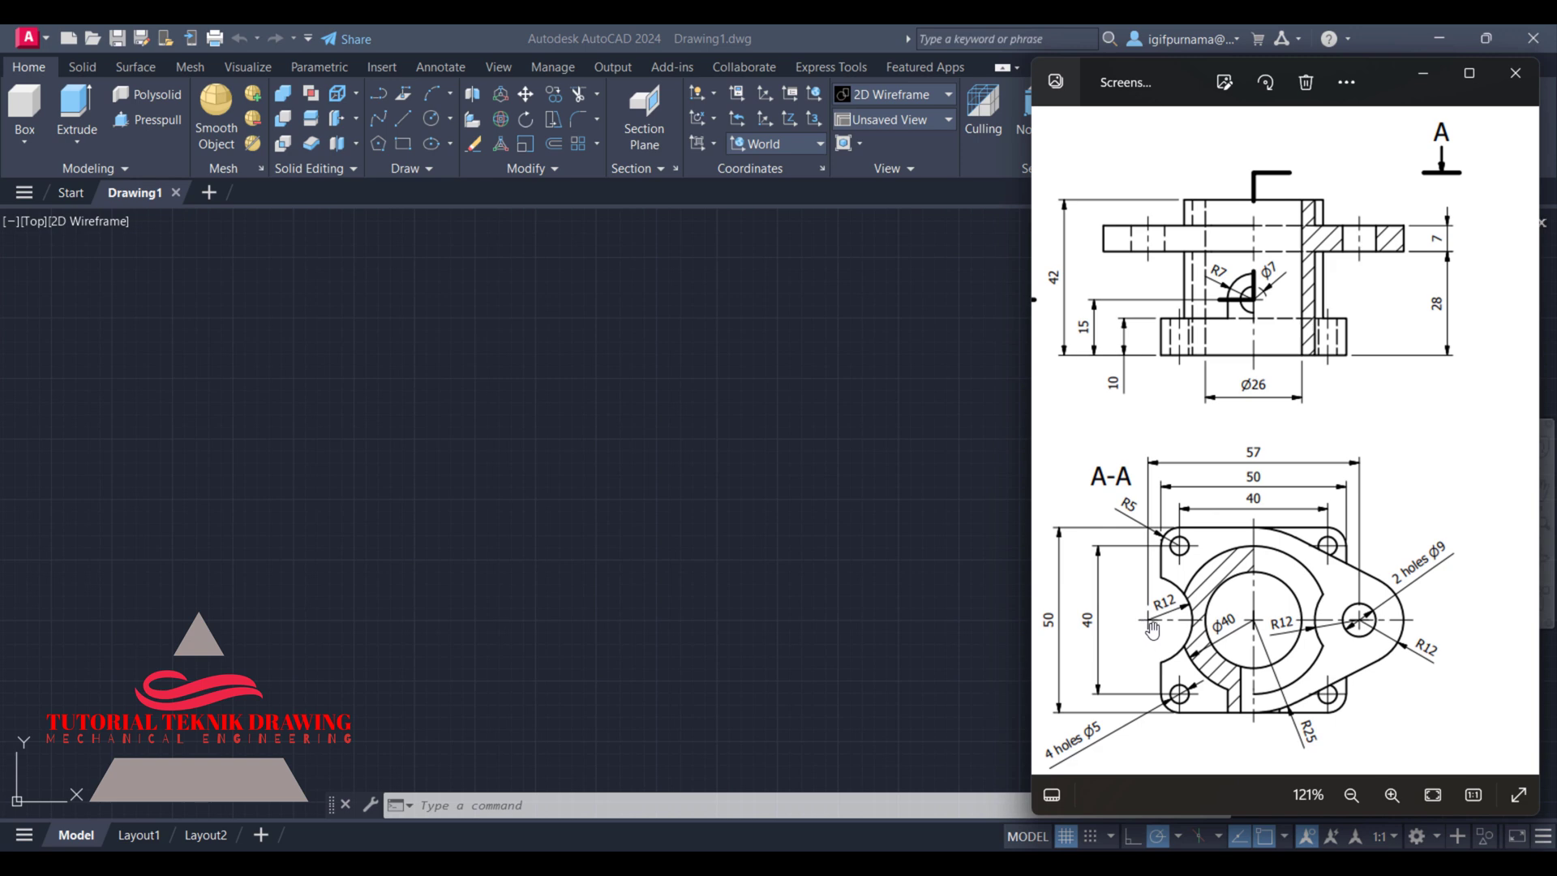
- Draw a 50 × 50 square rectangle using the Dimensions option
click(818, 446)
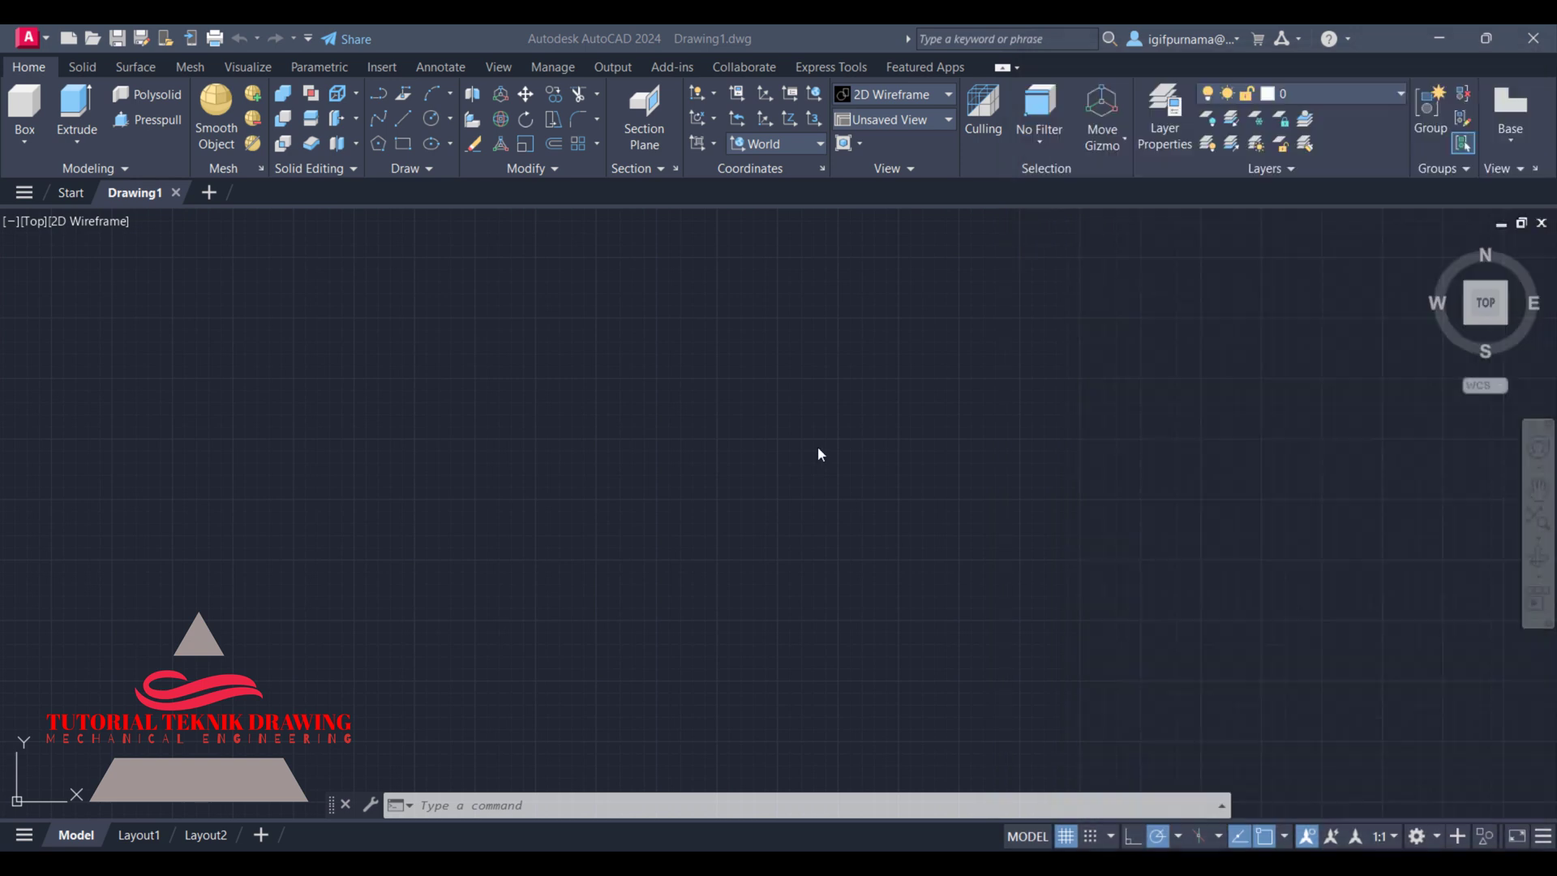
click(403, 150)
click(645, 344)
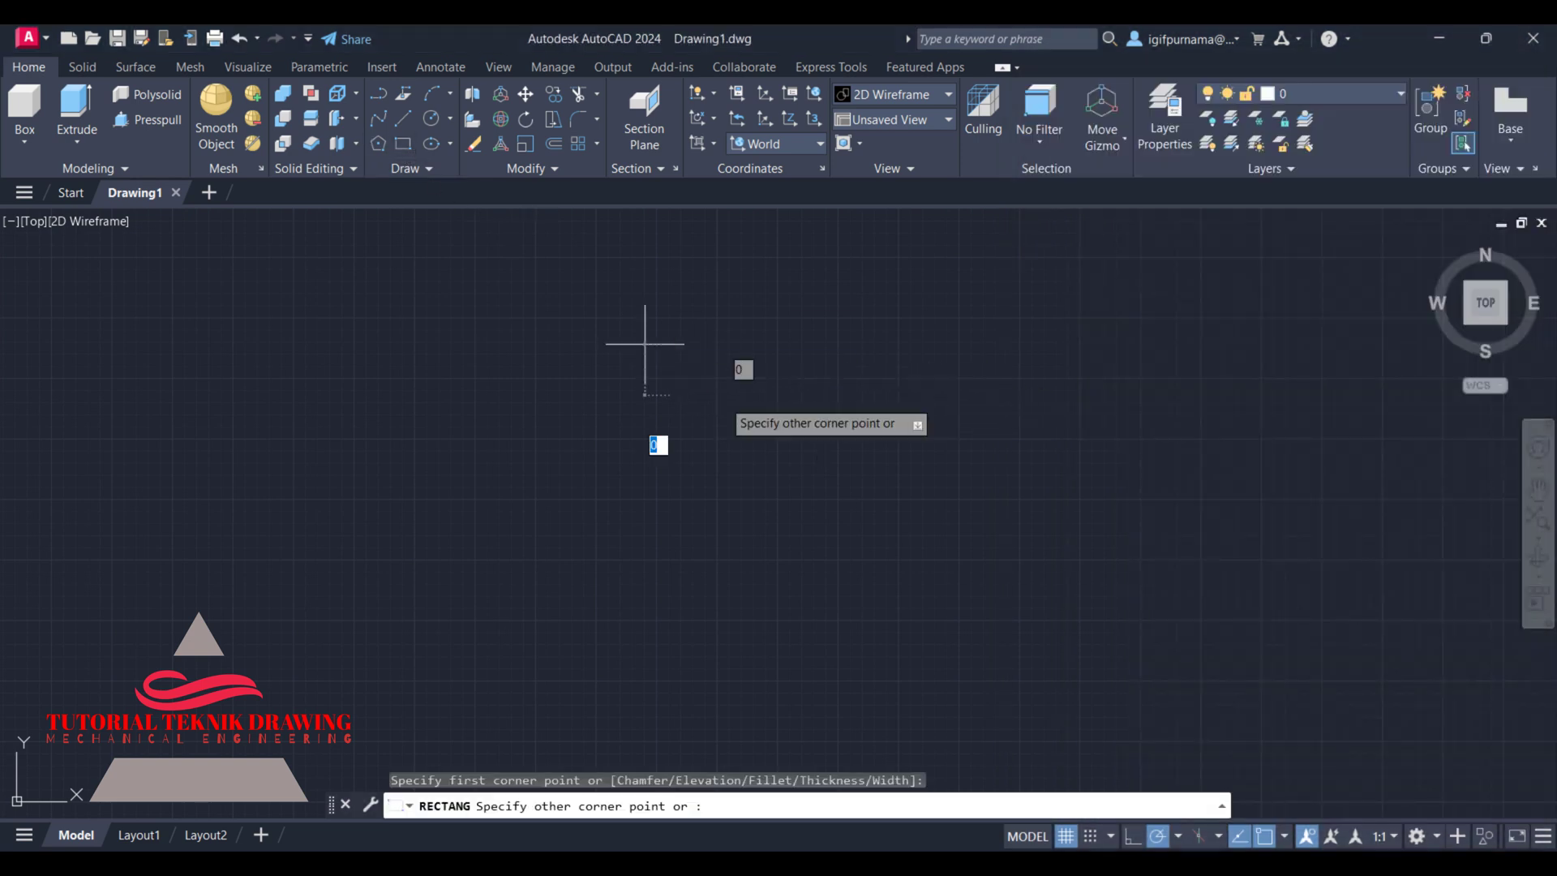
text(d)
key(Return)
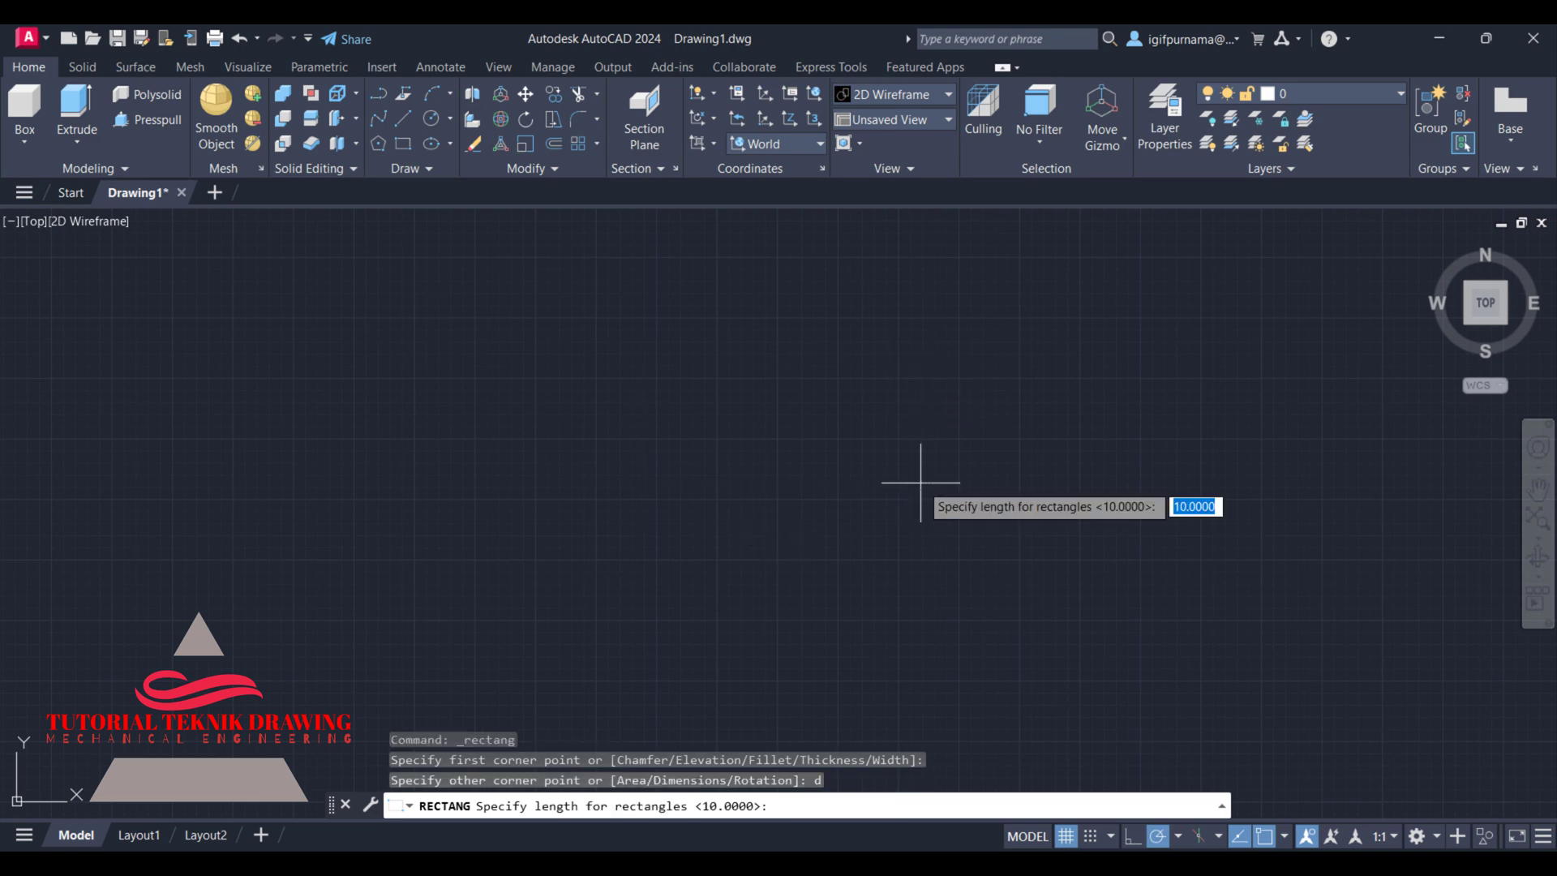
text(50)
key(Return)
text(5)
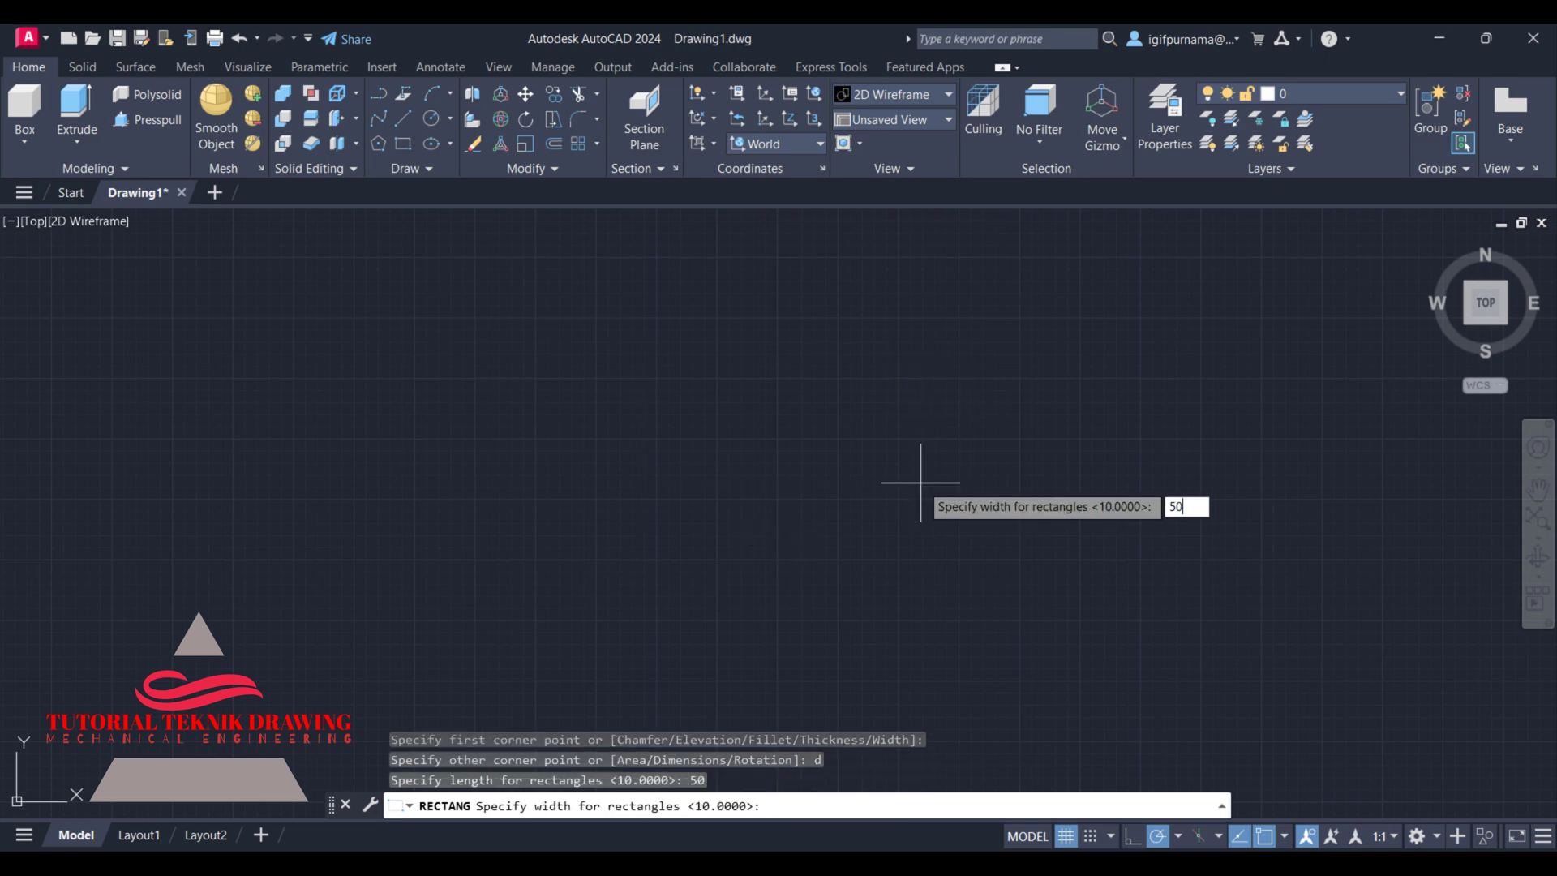
key(Return)
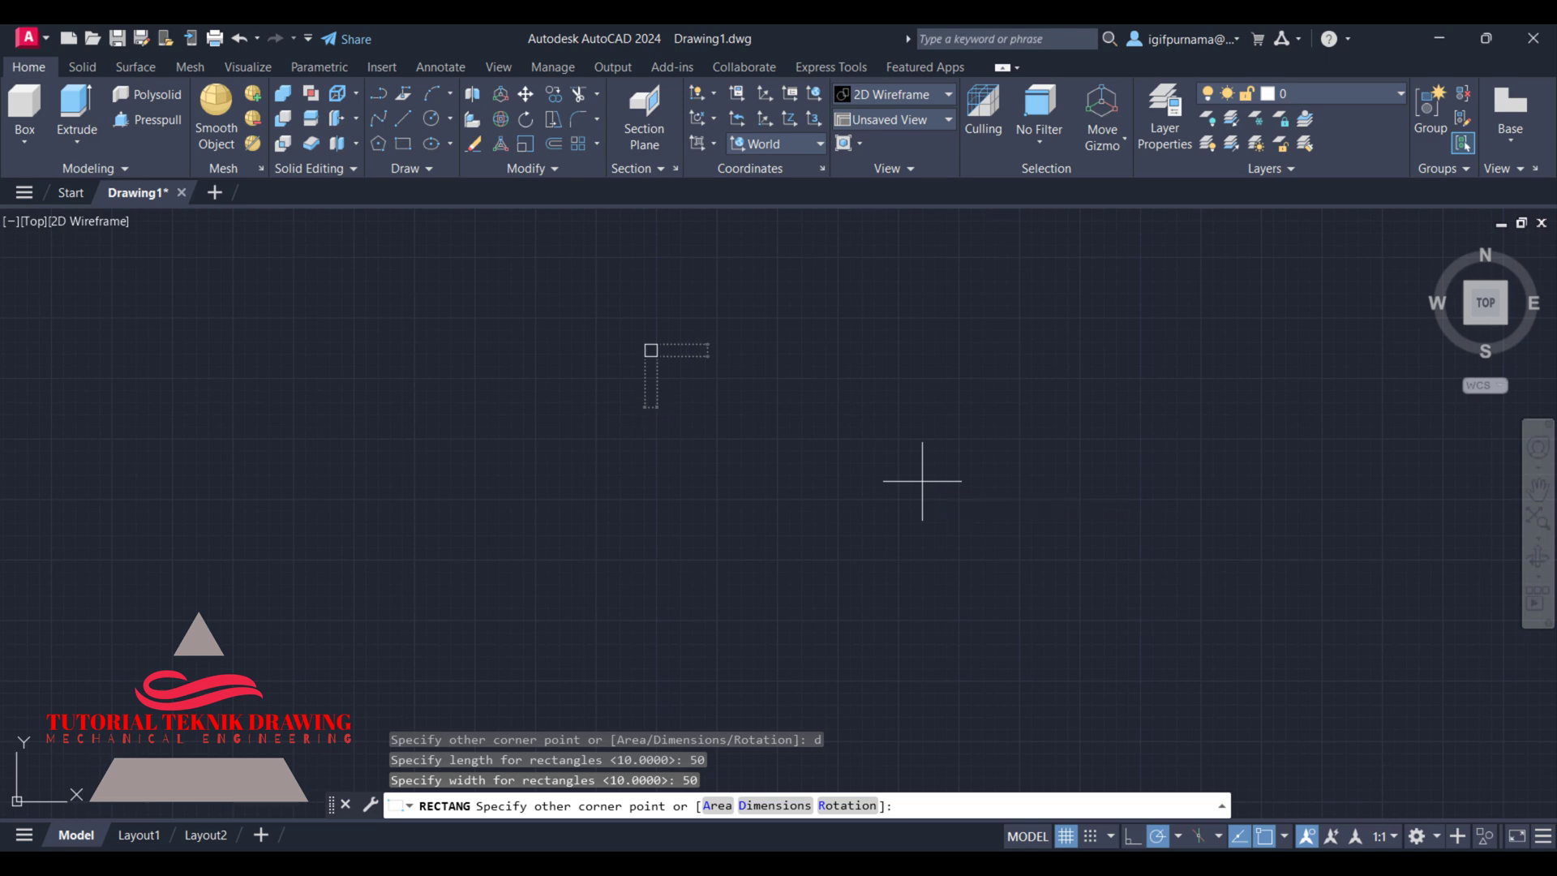
click(920, 481)
- Zoom in on the square and compare it with the flange reference drawing
scroll(631, 348, up, 8)
scroll(811, 349, up, 10)
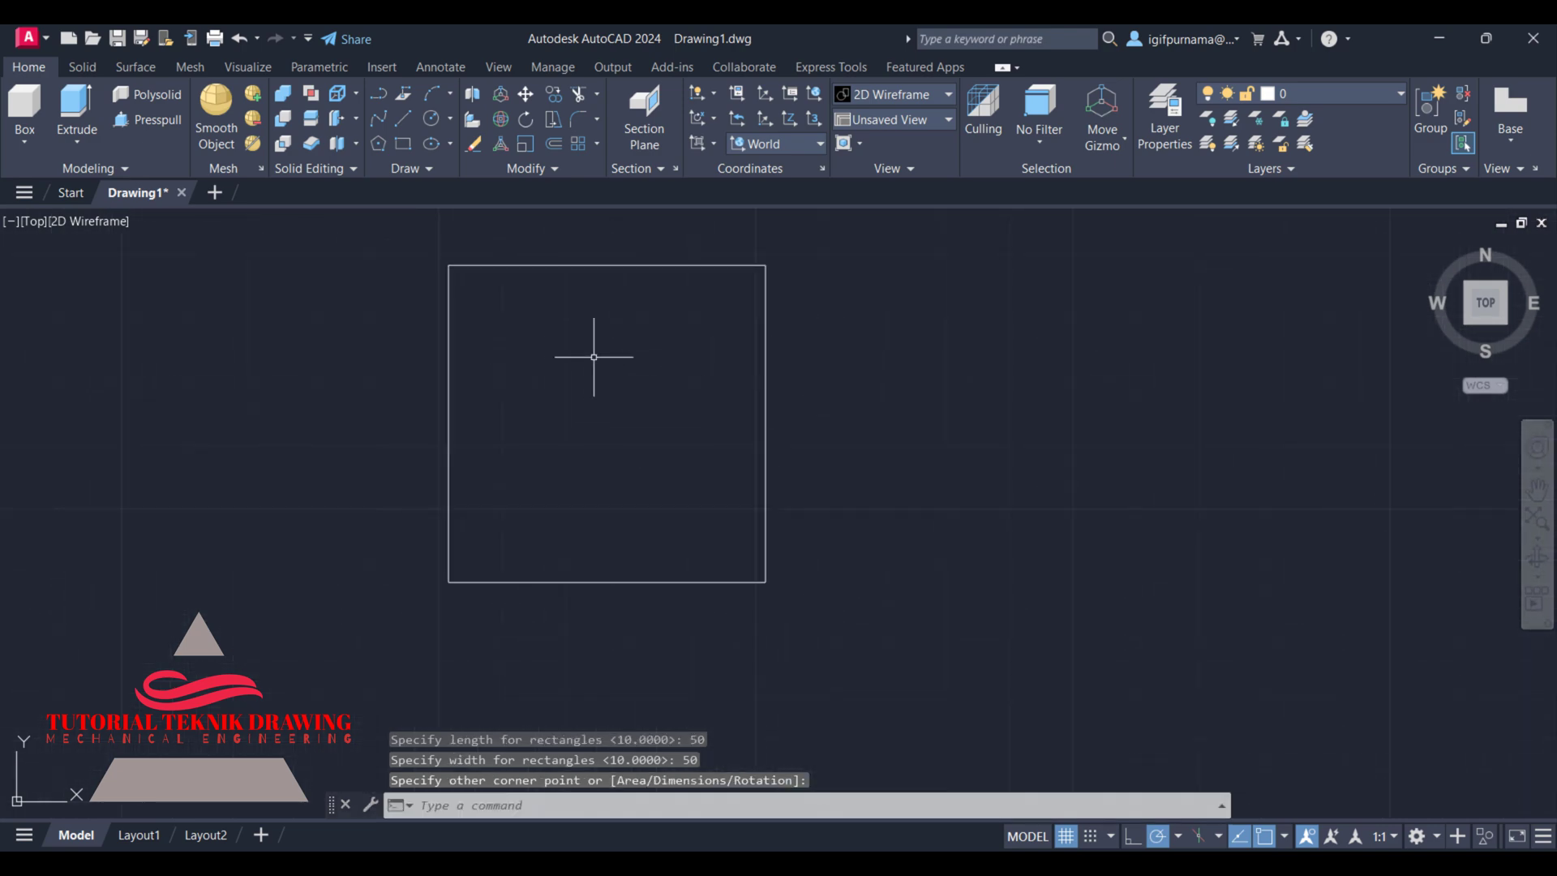
key(alt+Tab)
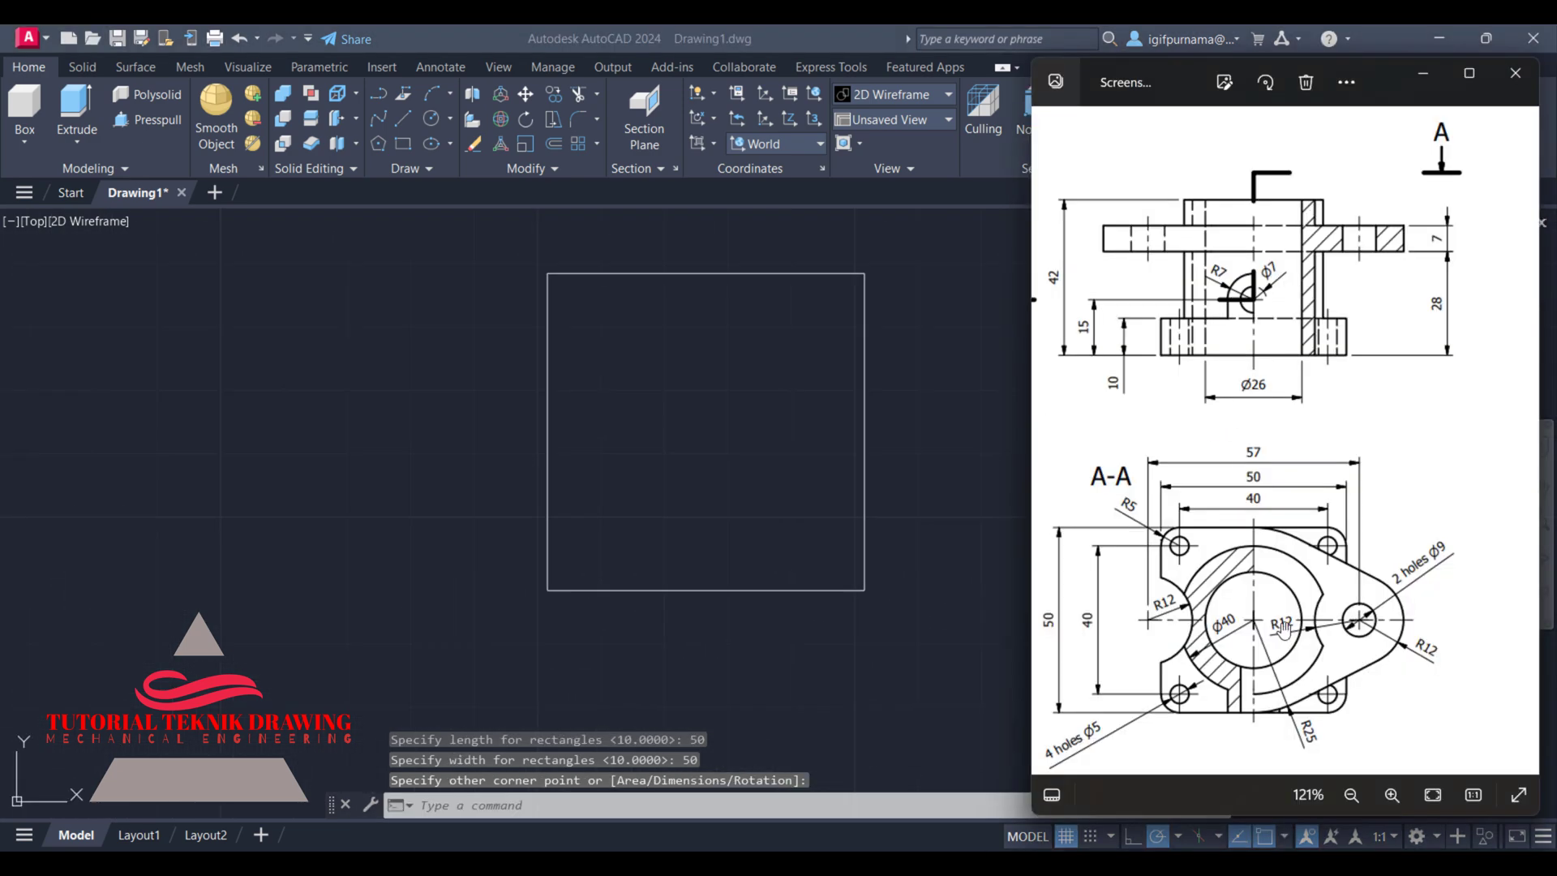
scroll(1212, 598, up, 3)
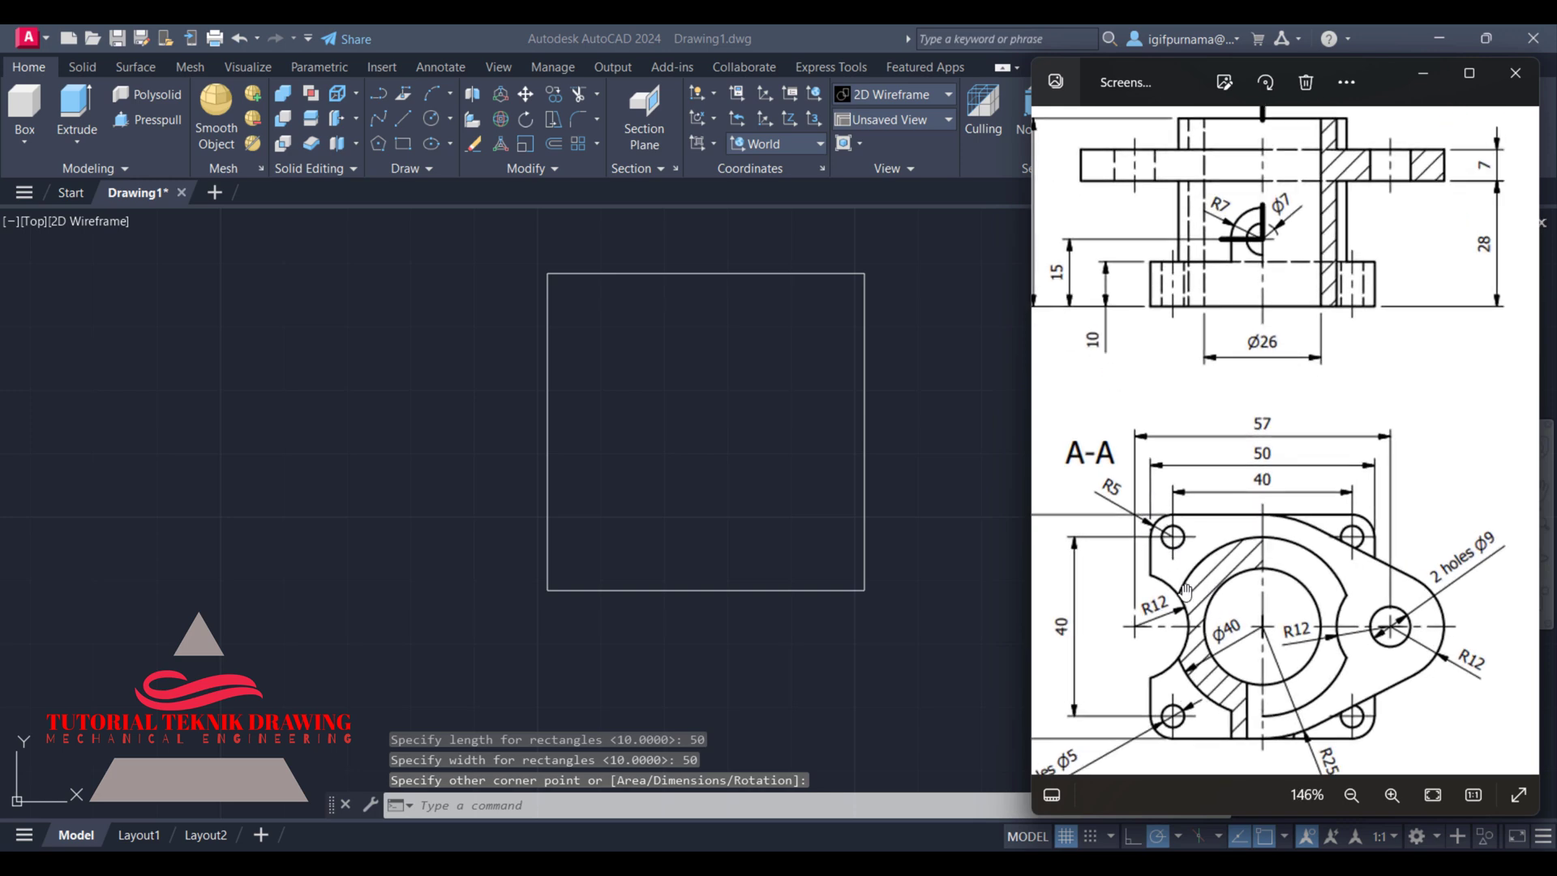
key(alt+Tab)
- Set the fillet radius to 5 and round the square's top-left corner
click(619, 217)
text(f)
key(Return)
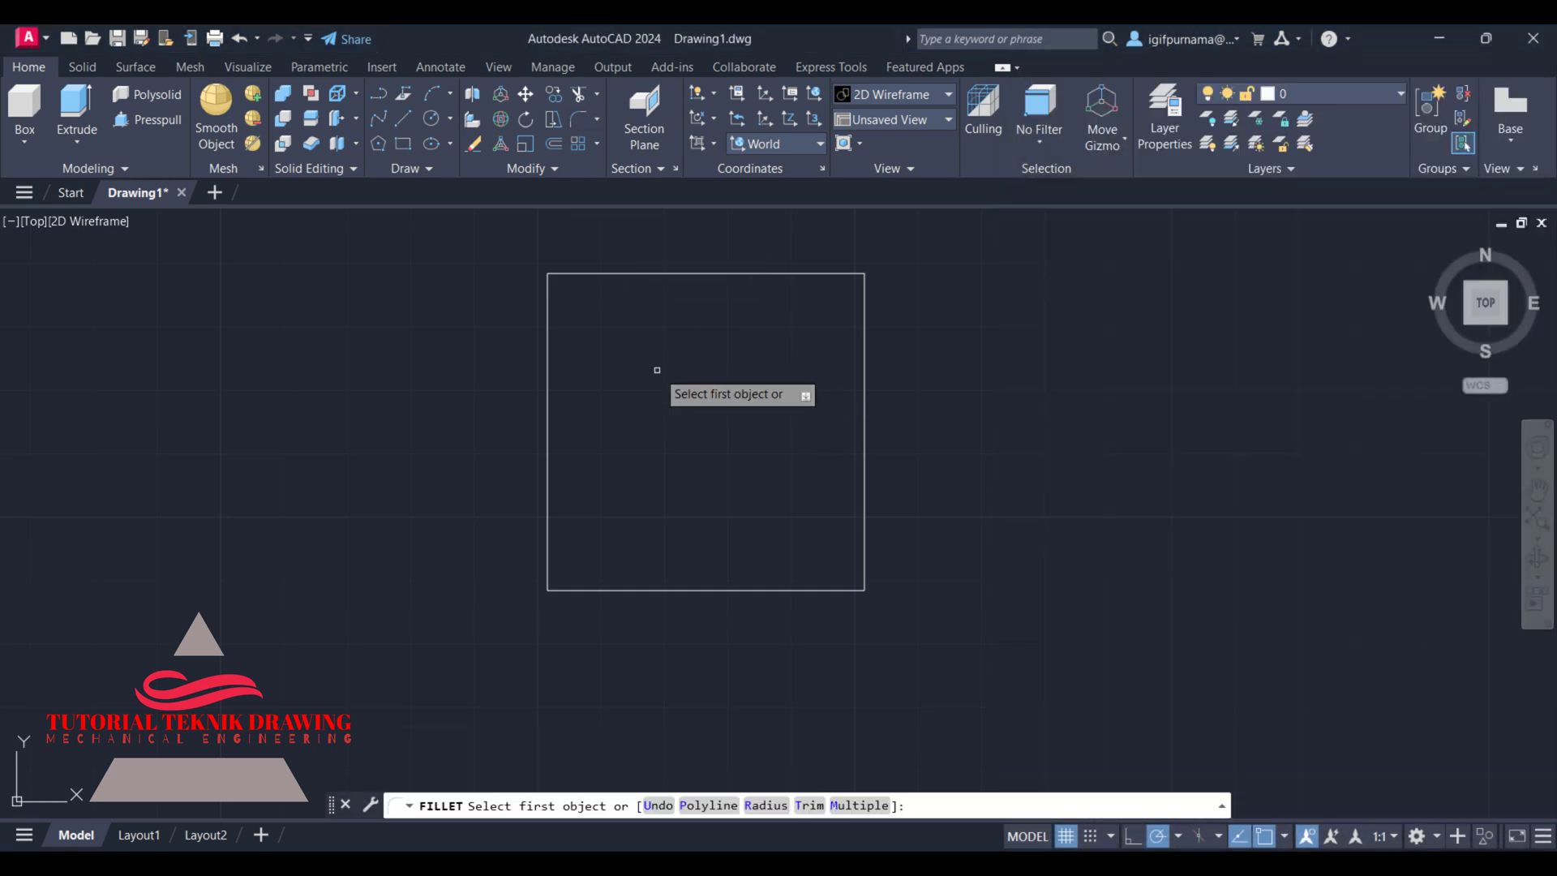
text(r)
key(Return)
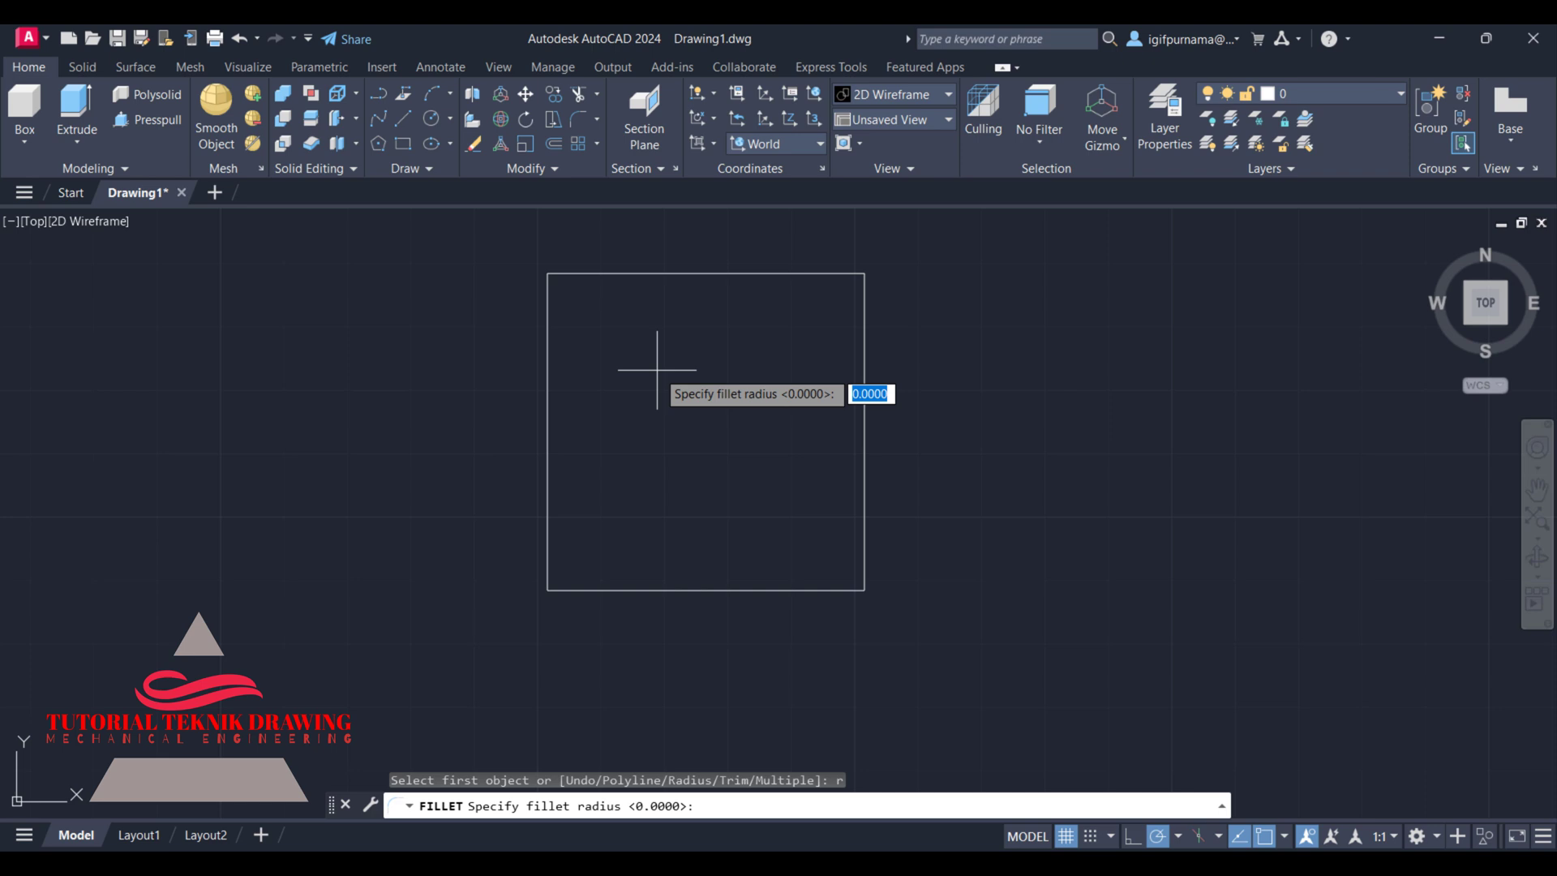
text(5)
key(Return)
click(554, 284)
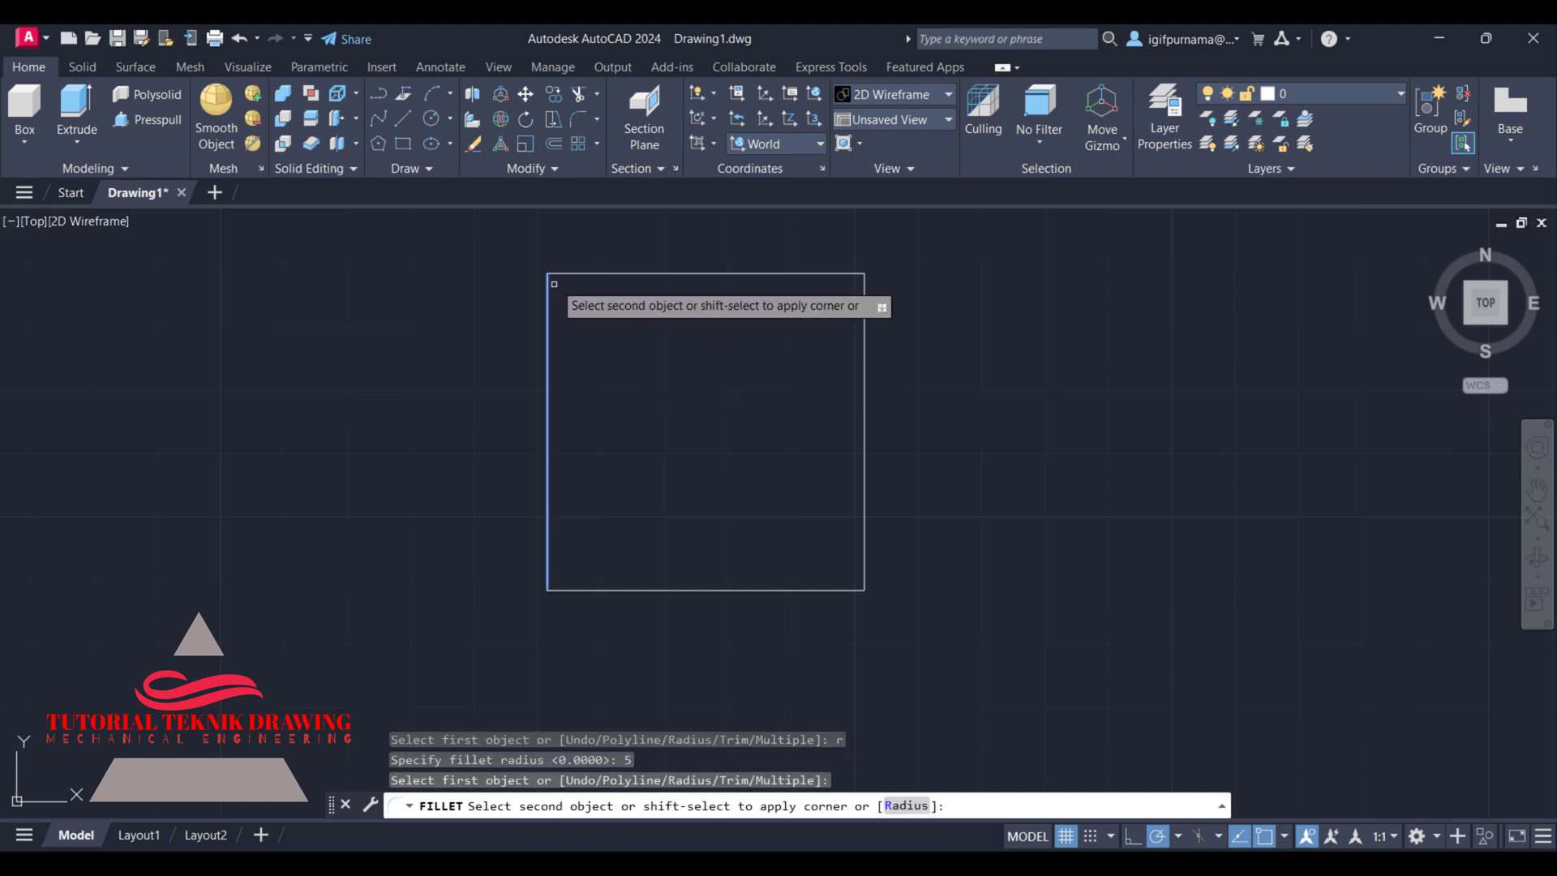
click(563, 277)
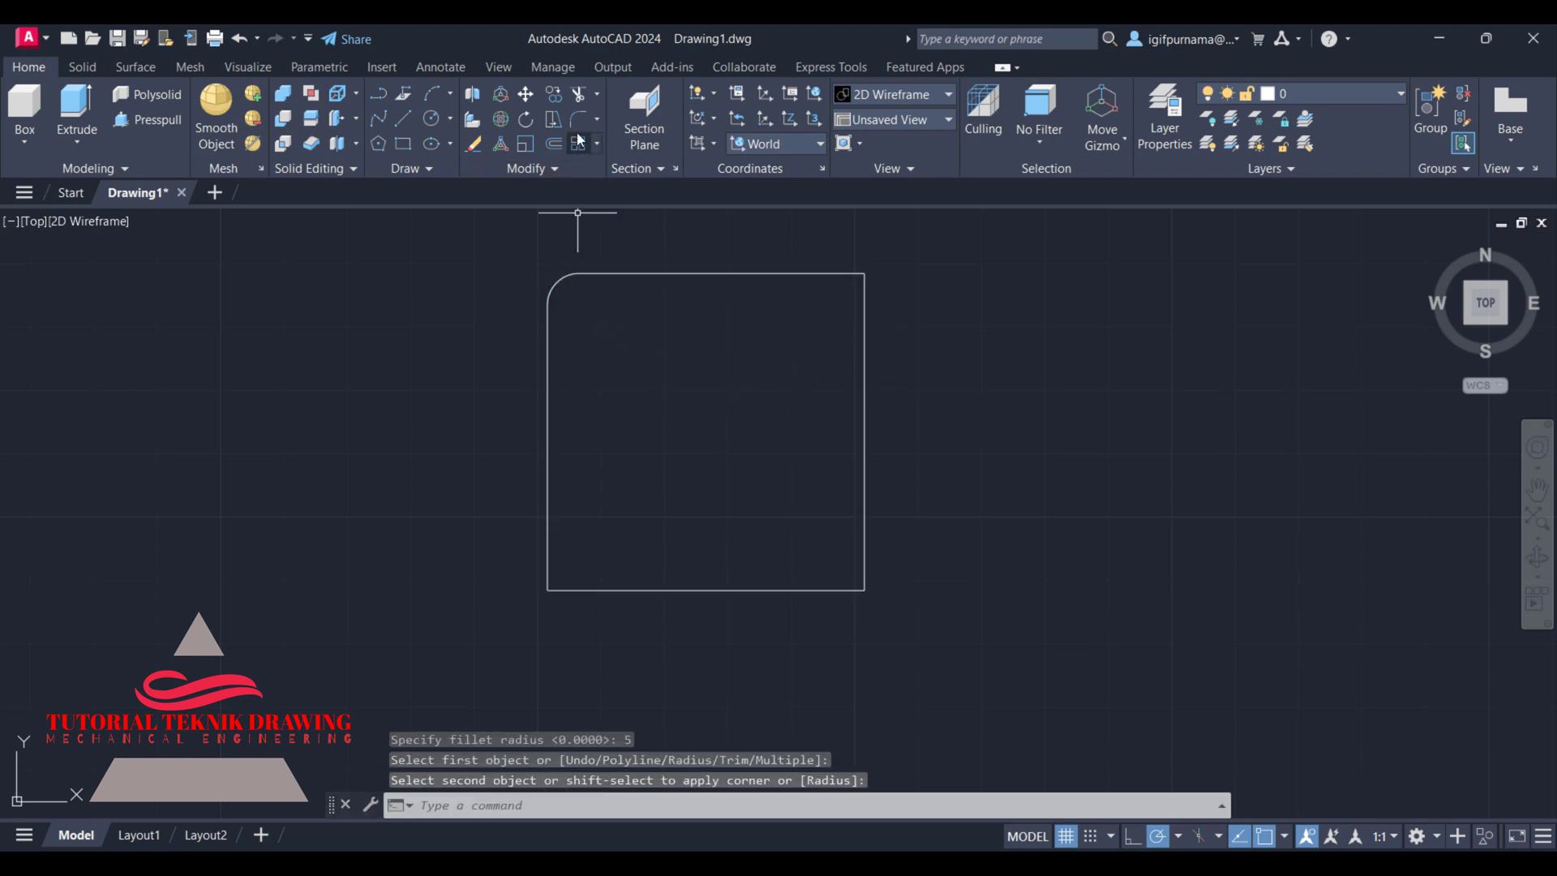
- Round the top-right, bottom-left and bottom-right corners with the same radius-5 fillet
key(Return)
click(865, 299)
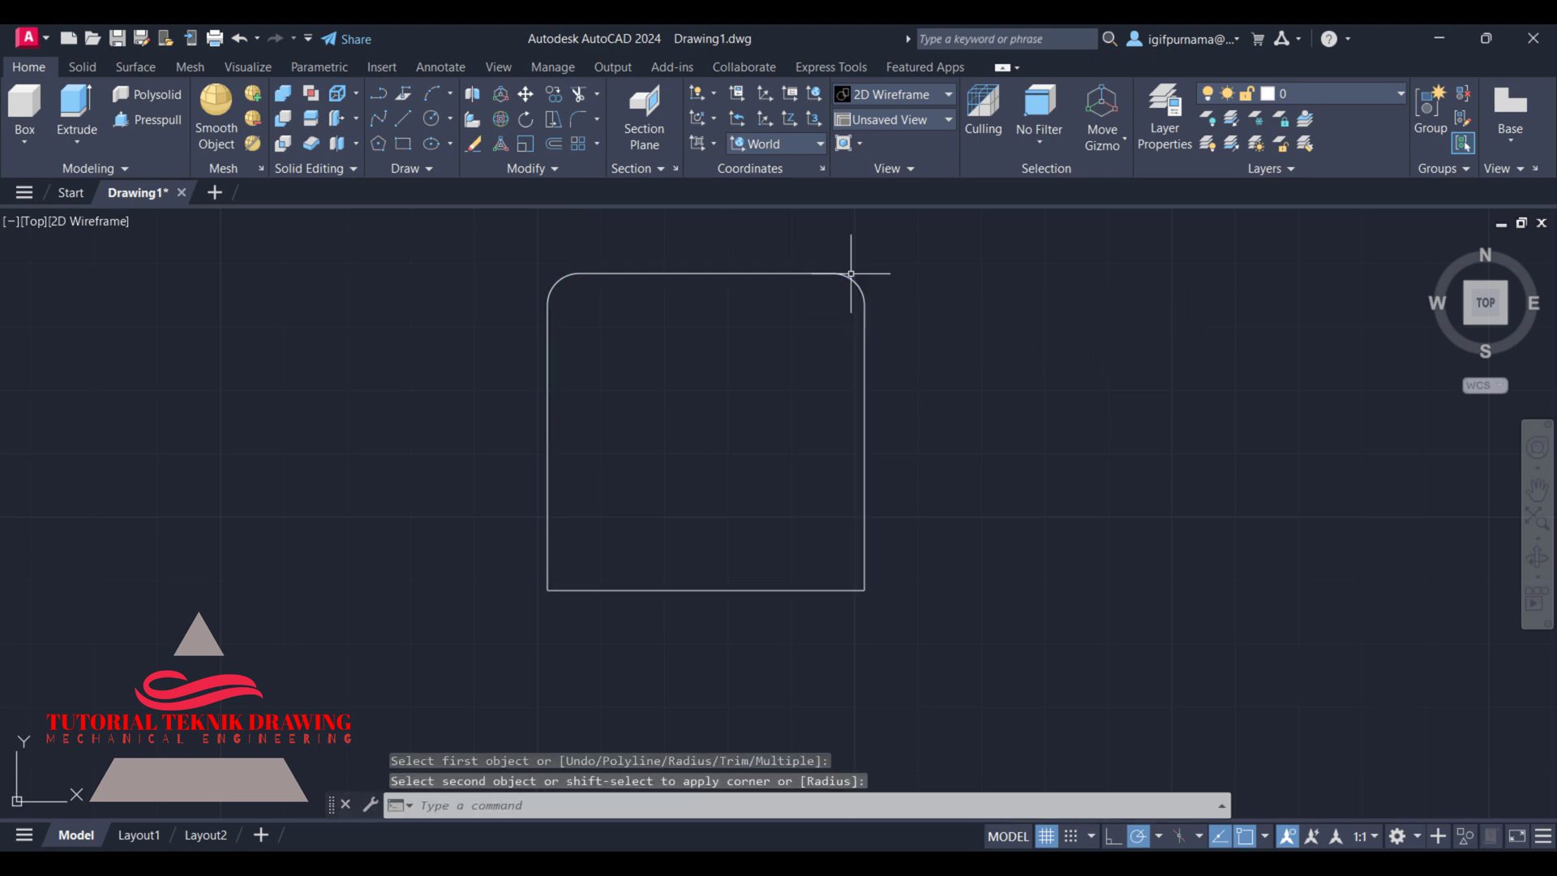
click(591, 125)
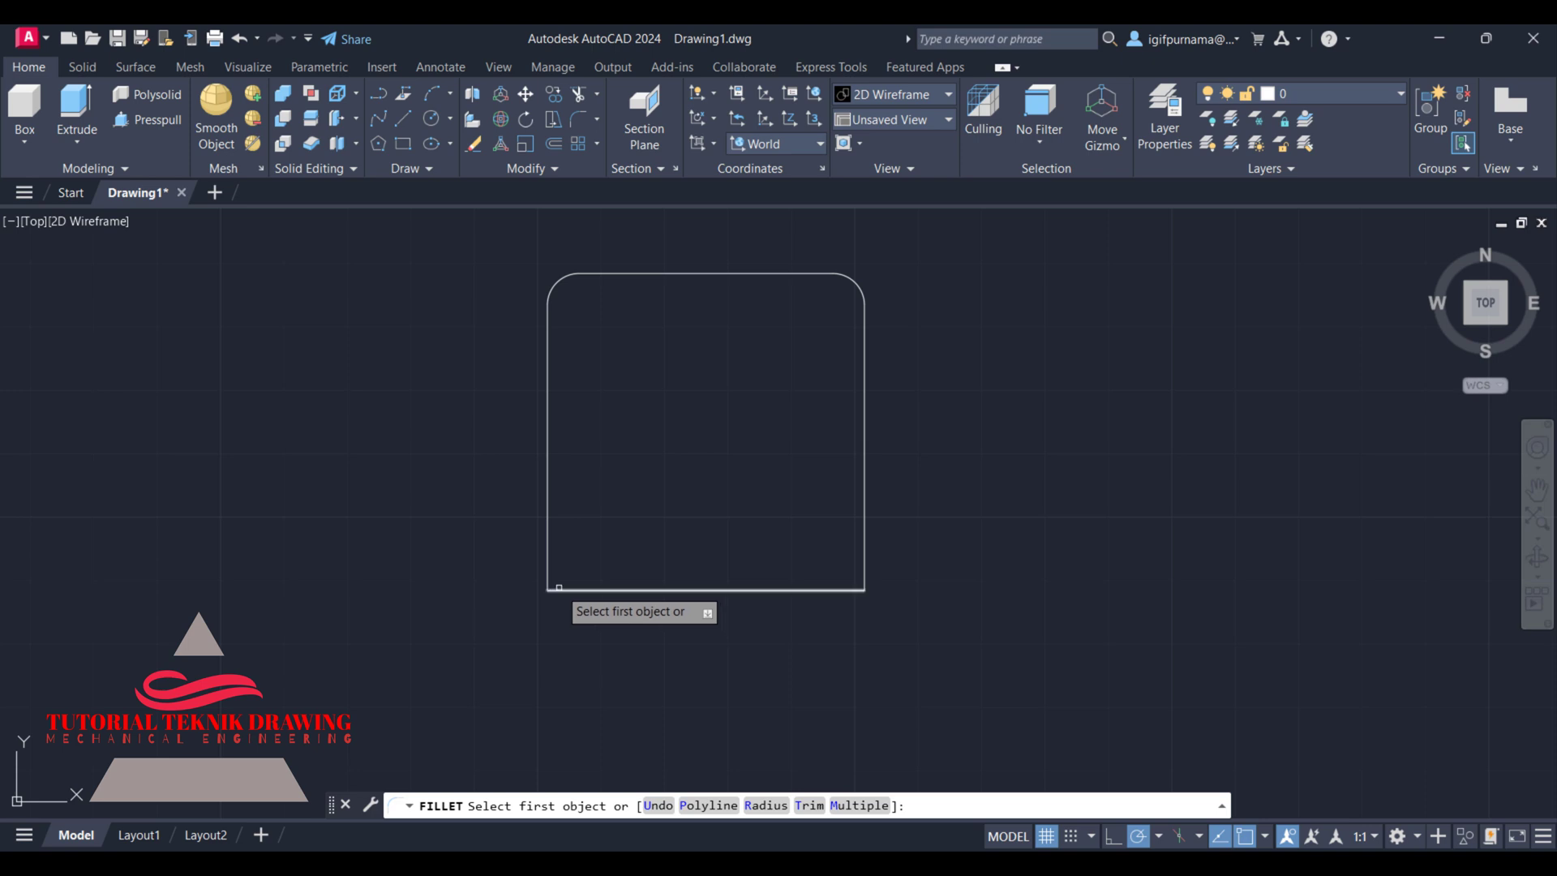
click(569, 591)
click(546, 530)
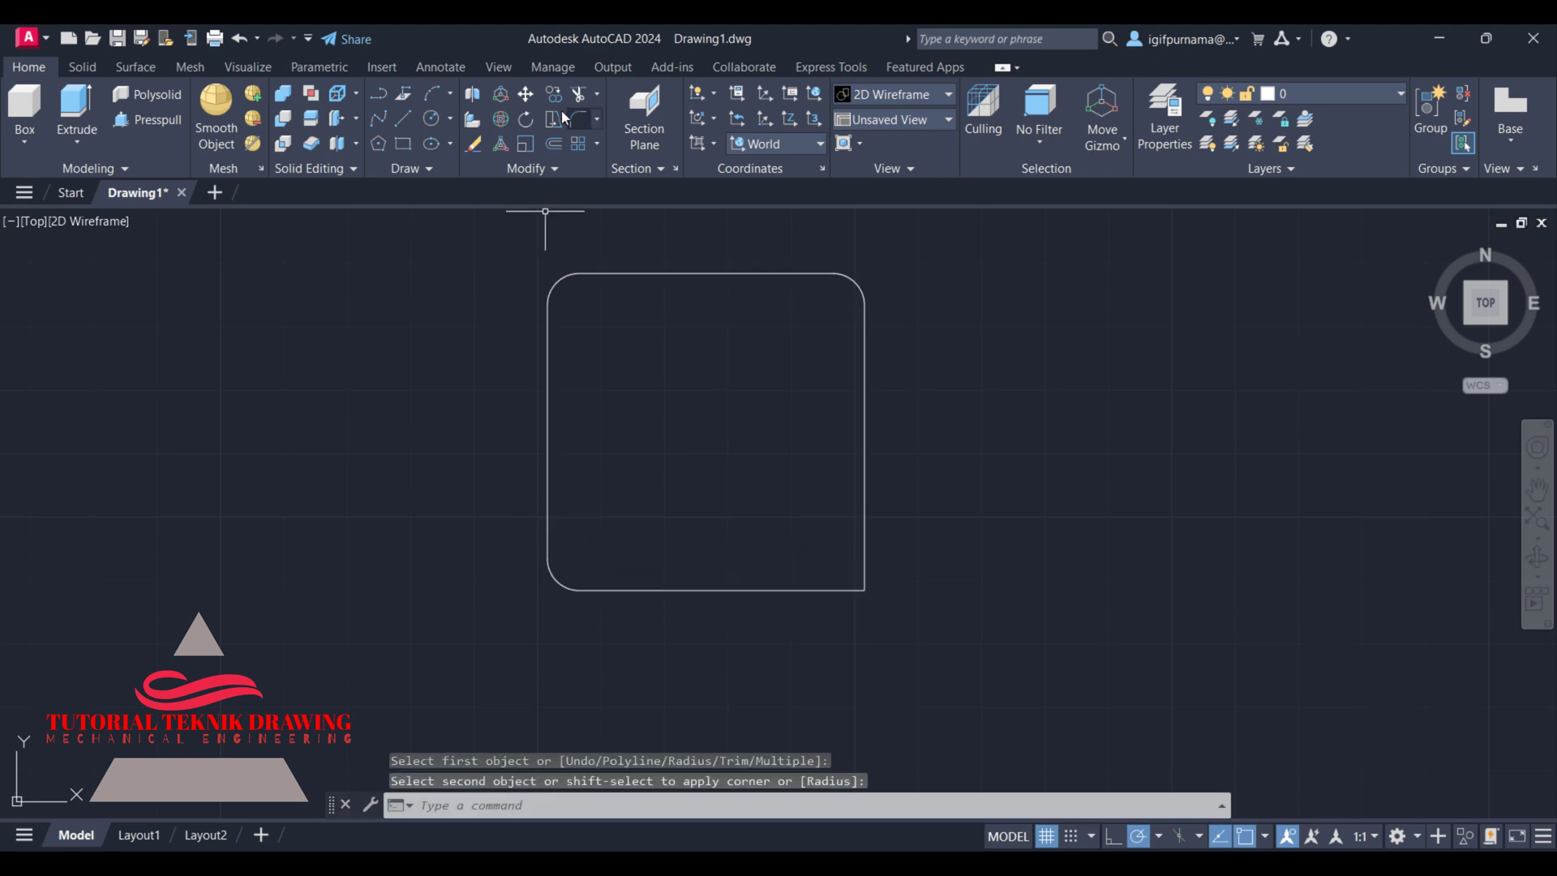
key(Return)
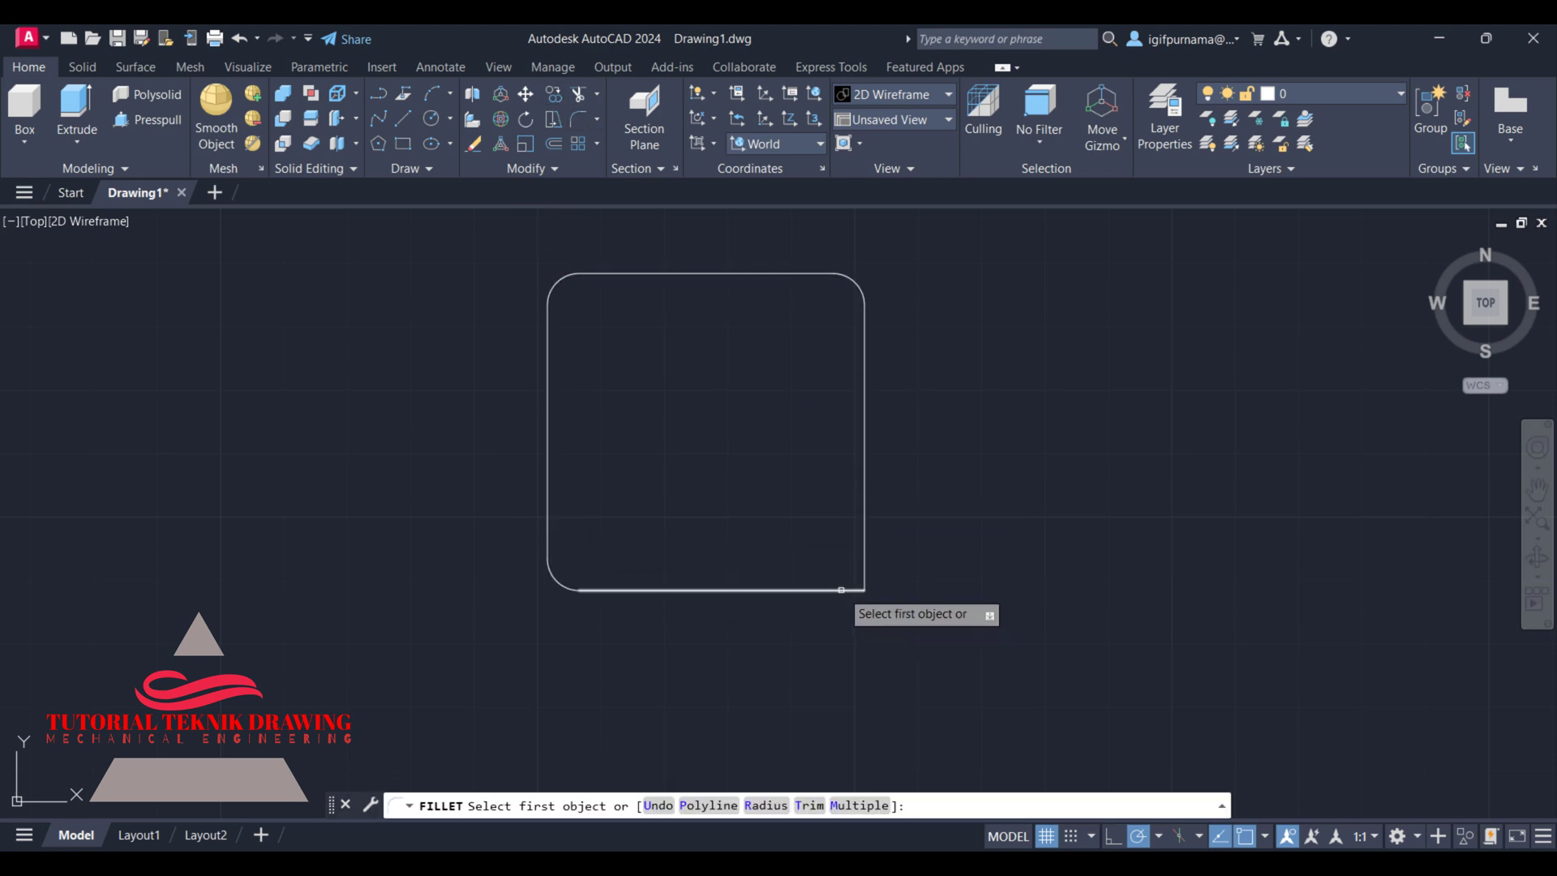
click(850, 590)
click(866, 544)
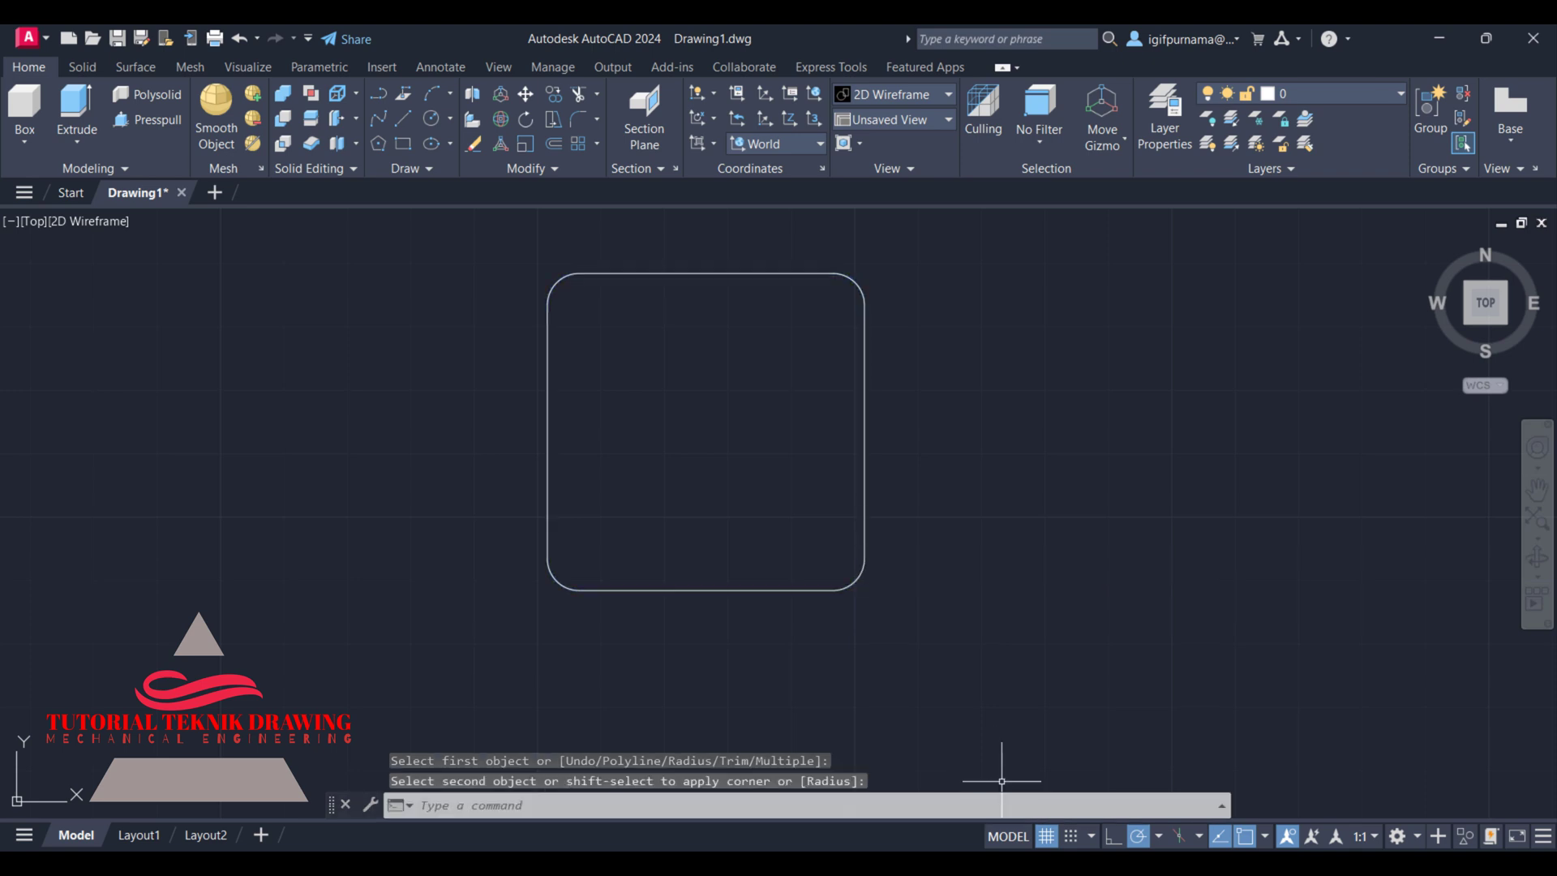
- Pan around the flange reference drawing to check the next features
key(alt+Tab)
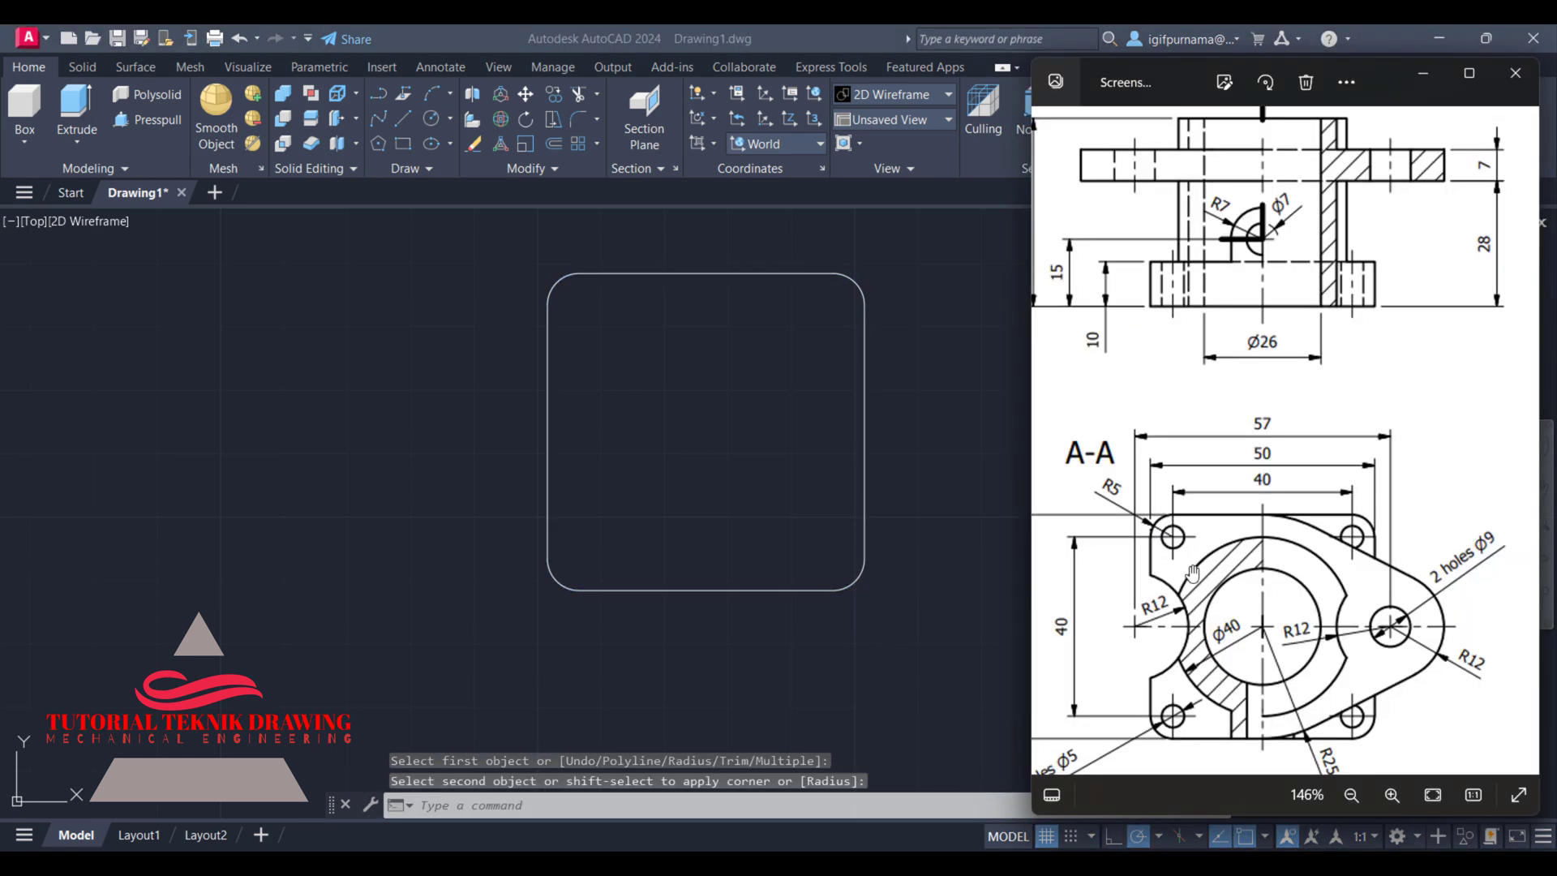
scroll(1193, 579, down, 1)
drag(1194, 579, 1249, 578)
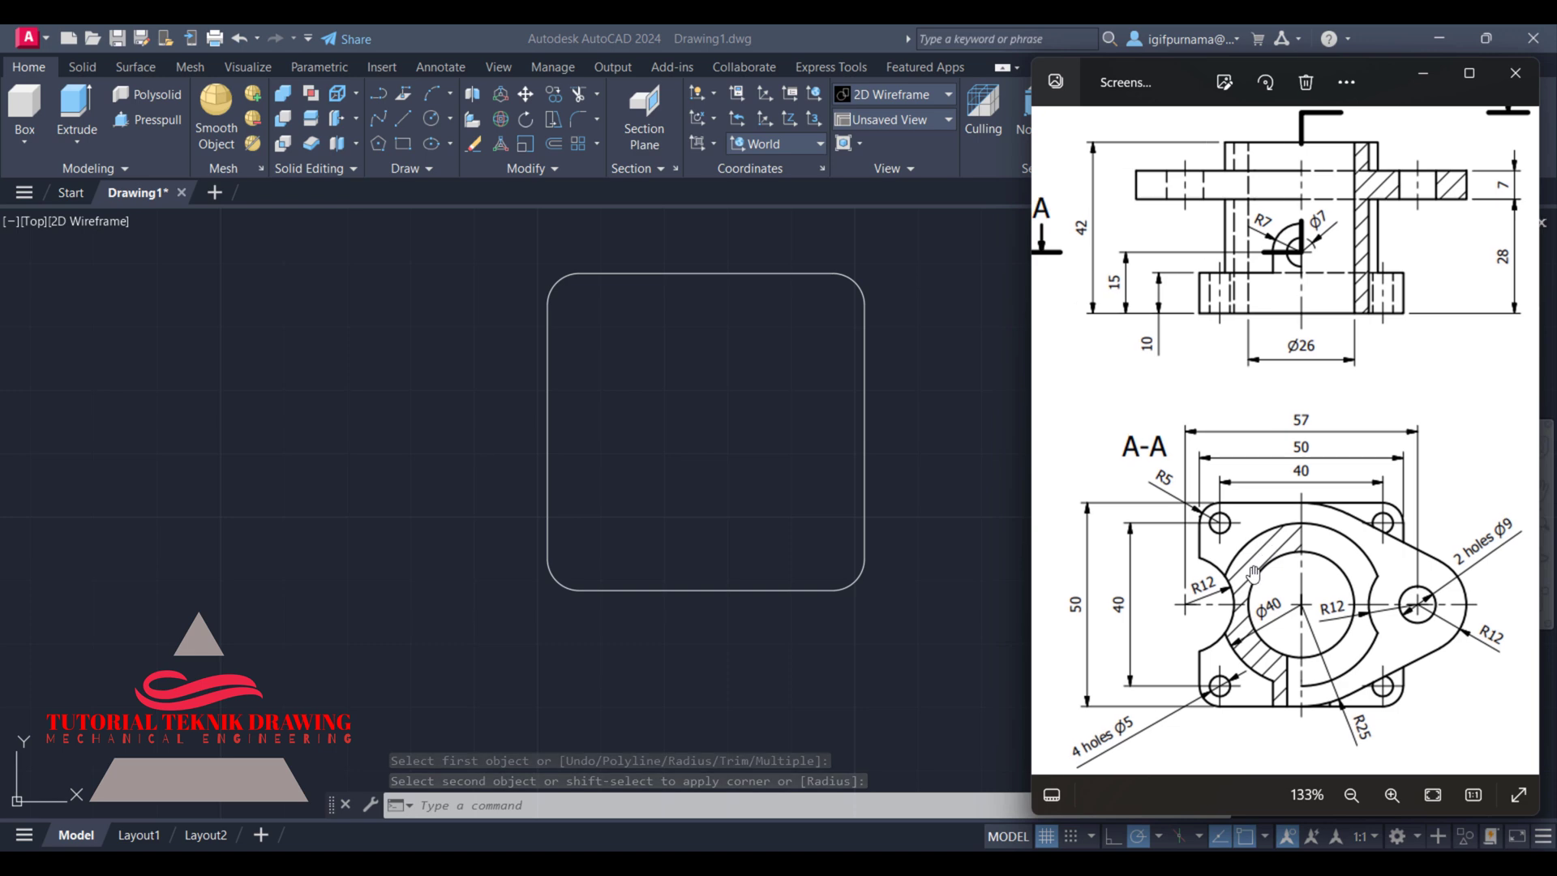
click(605, 225)
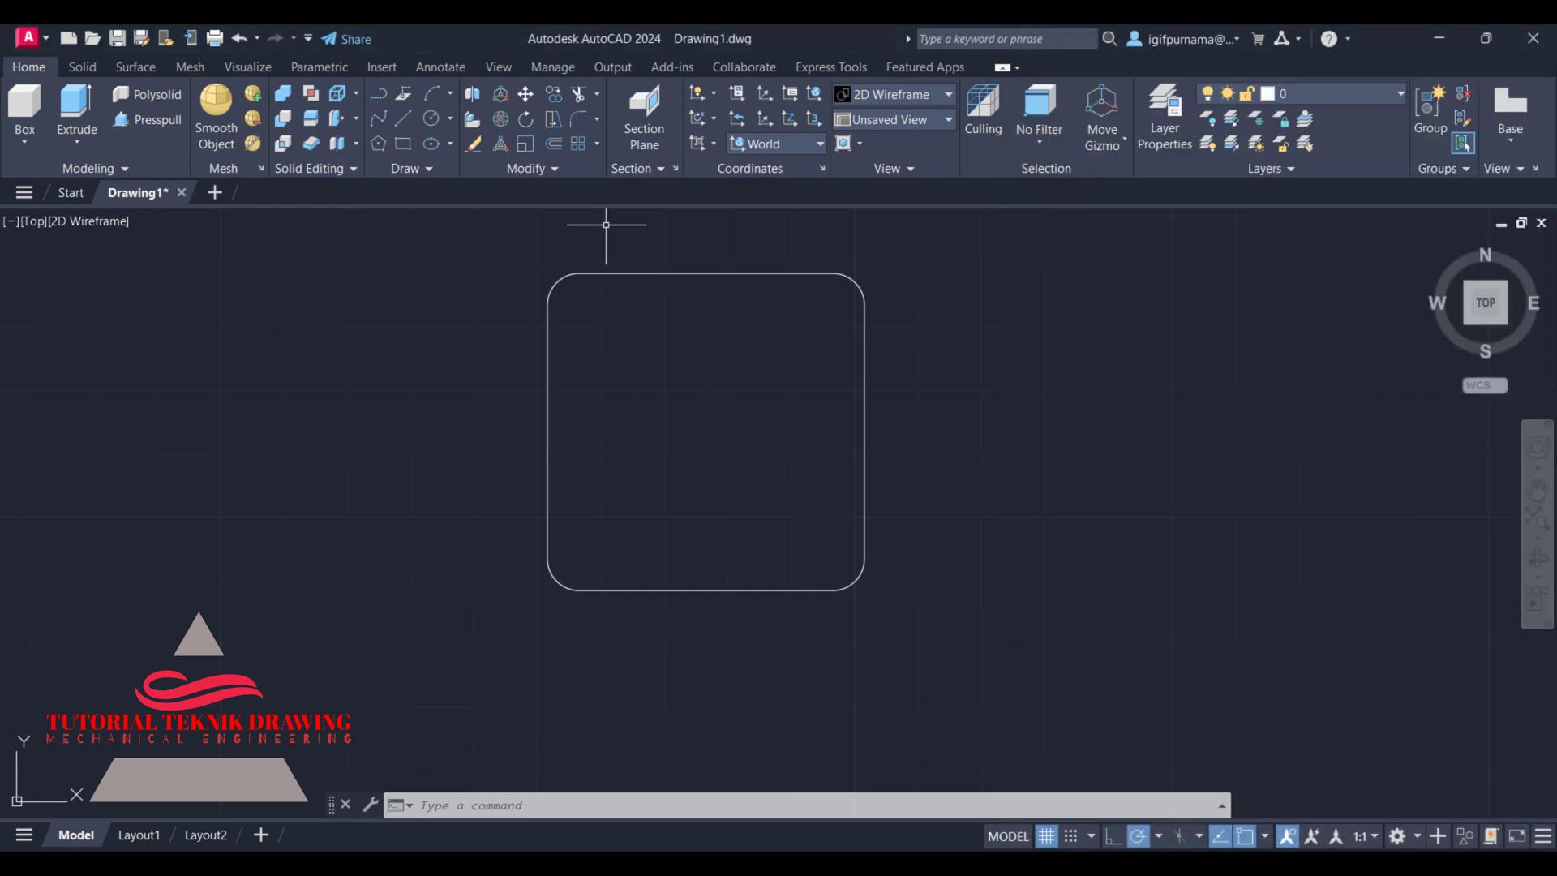
- Draw a radius-2.5 bolt-hole circle at the top-left corner arc's centre
click(431, 119)
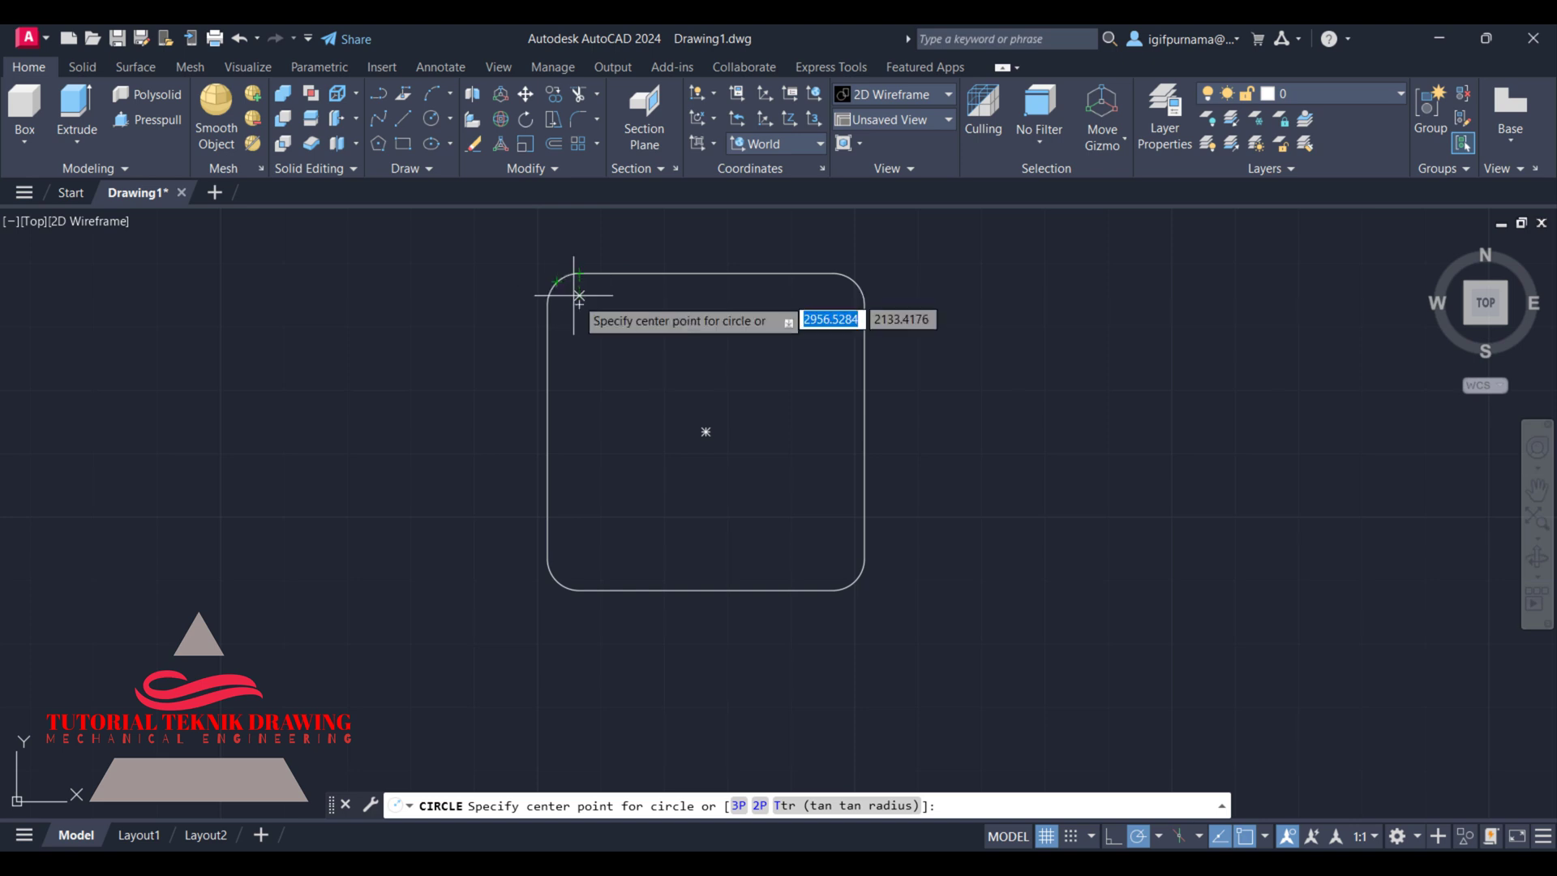
click(580, 302)
text(2.5)
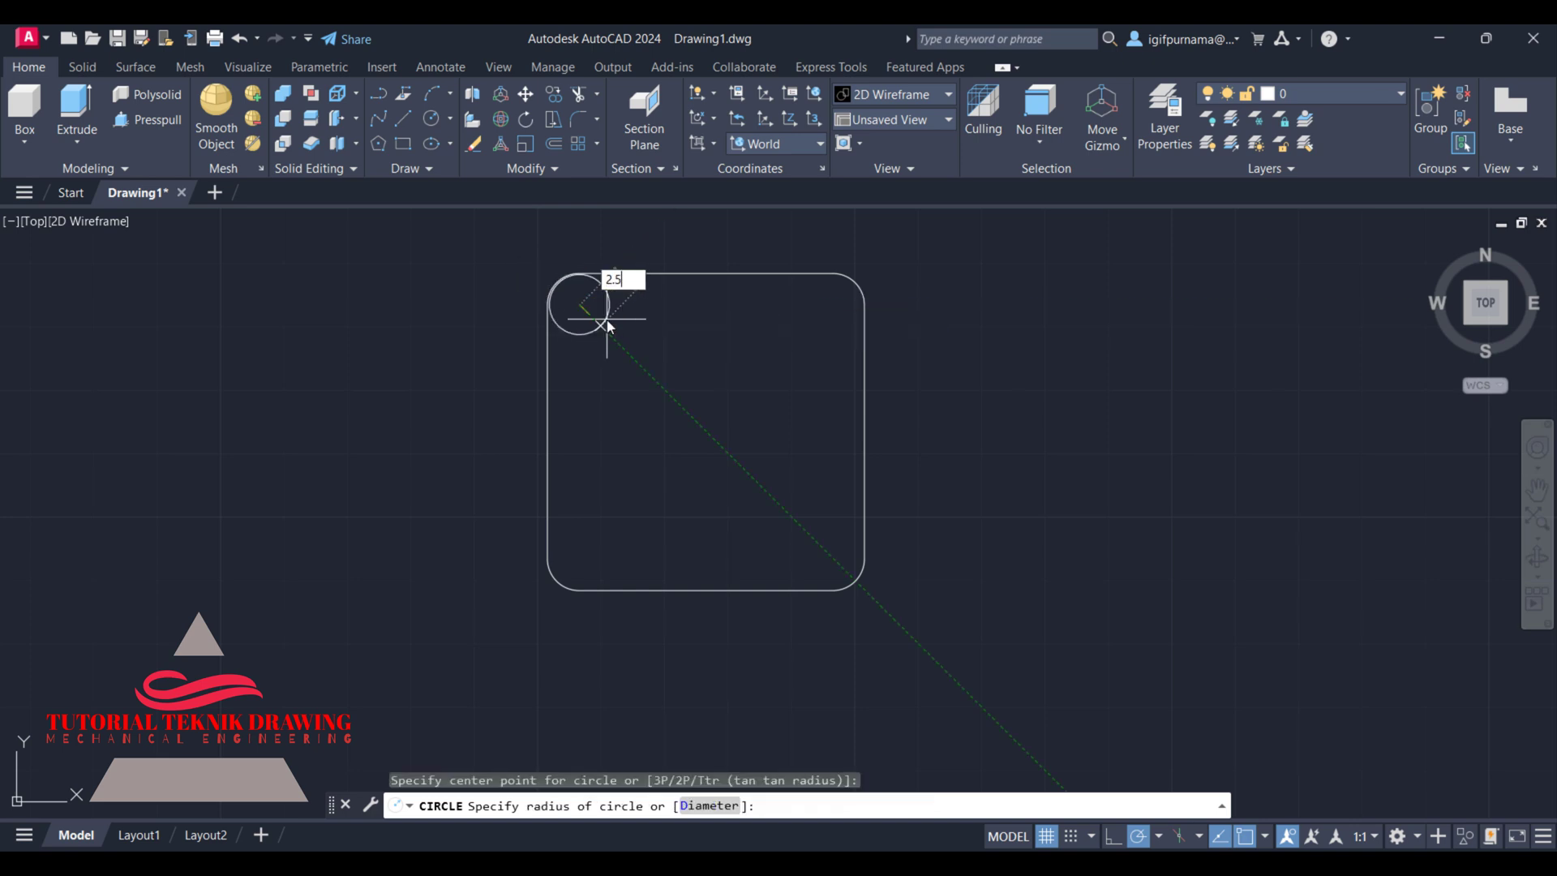
key(Return)
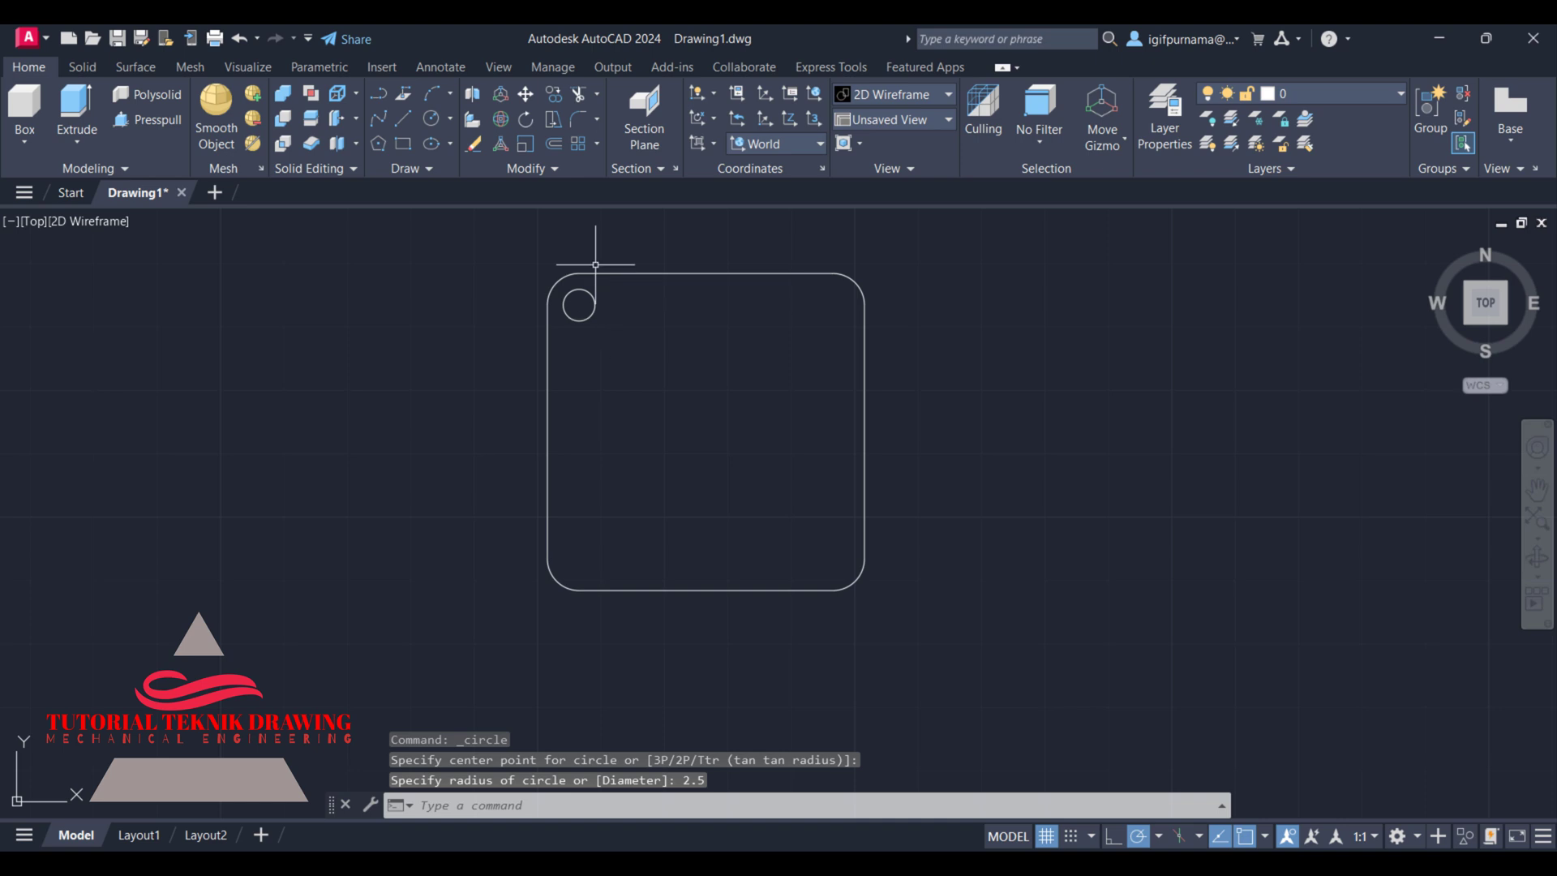
- Copy the hole circle to the lower-left, lower-right and upper-right corners, 40 apart
text(co)
key(Return)
click(653, 347)
click(572, 297)
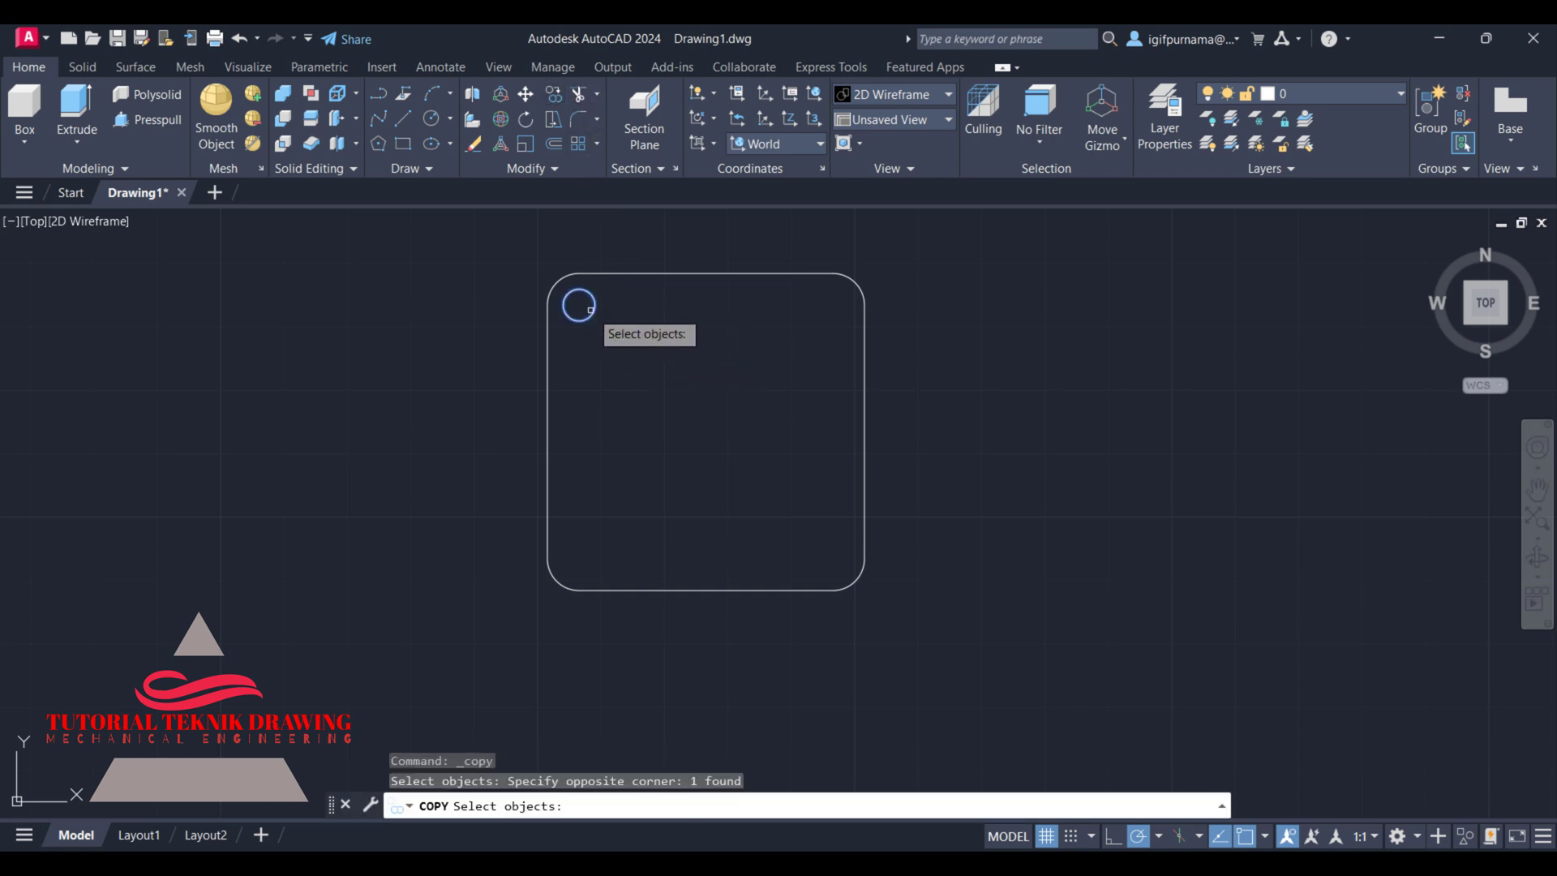
key(Return)
click(579, 305)
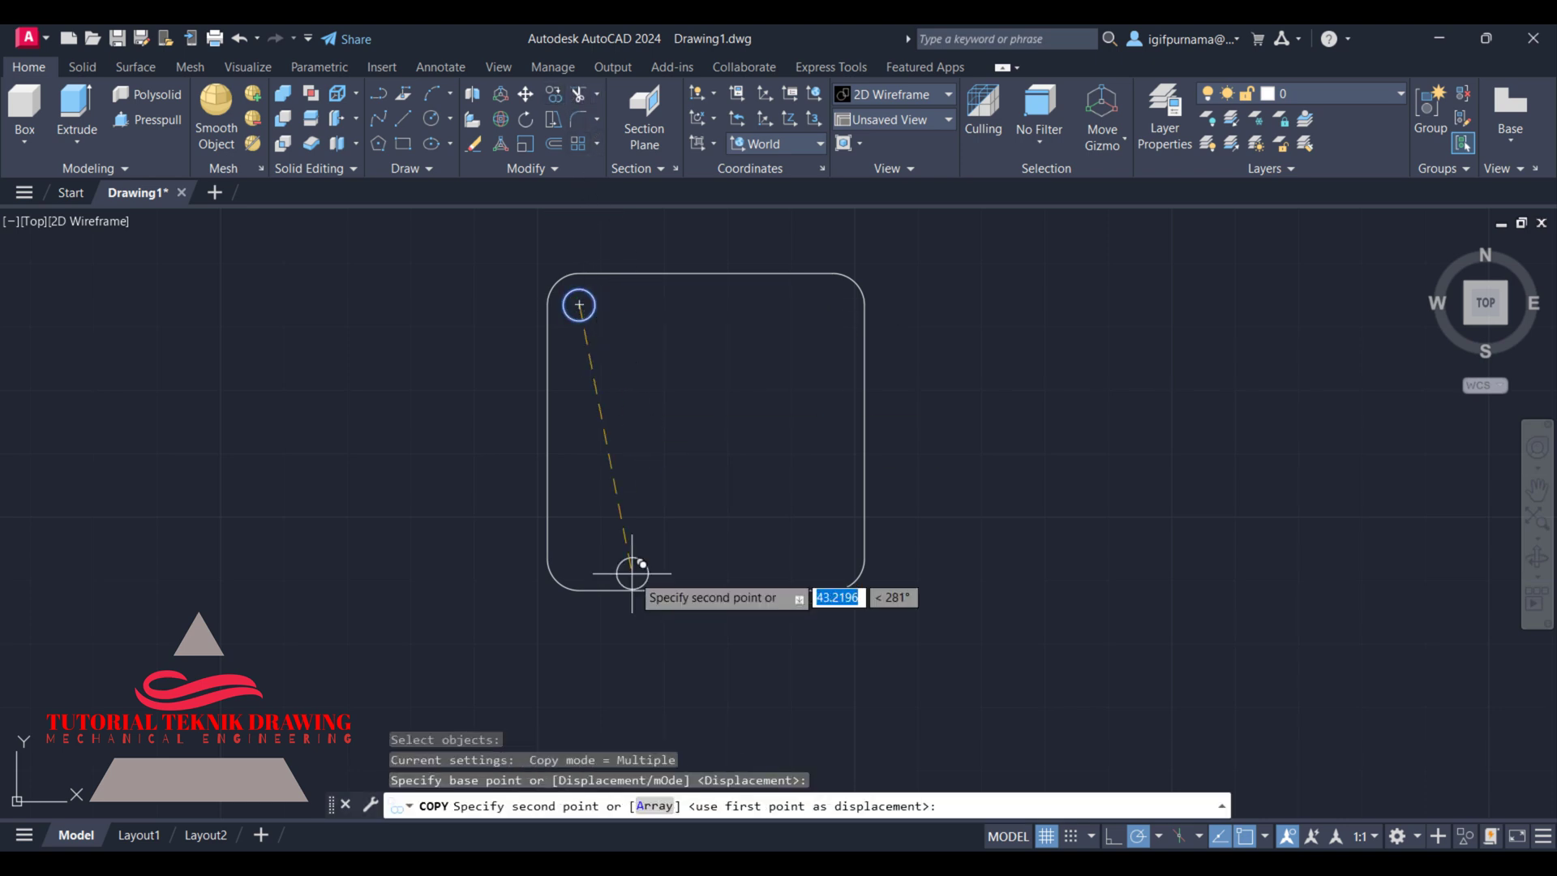
click(579, 559)
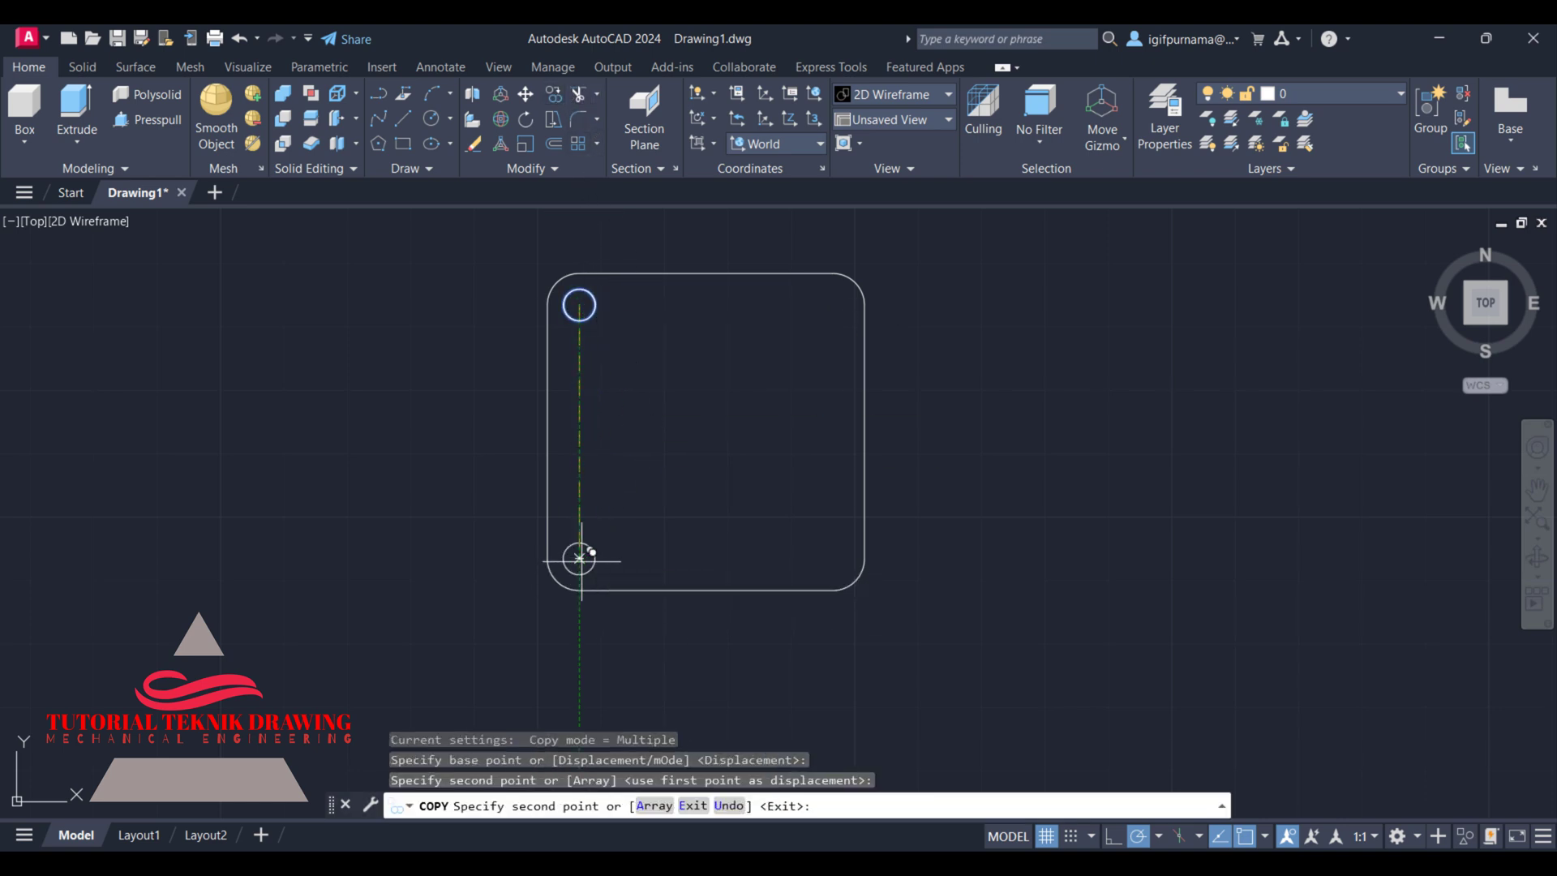
click(833, 559)
click(833, 305)
right_click(845, 300)
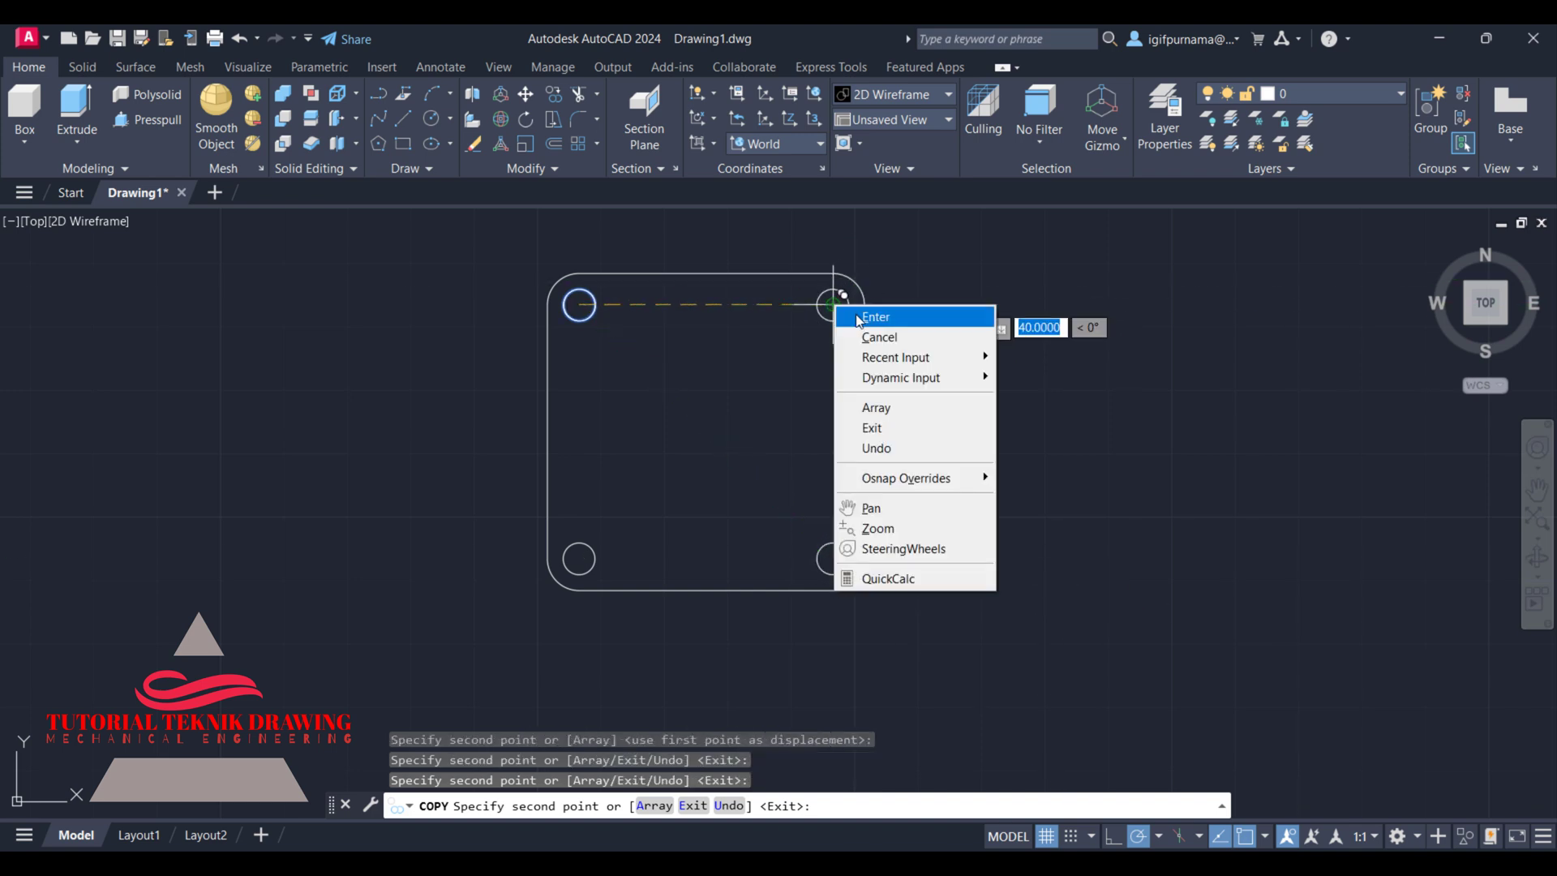
click(866, 310)
key(alt+Tab)
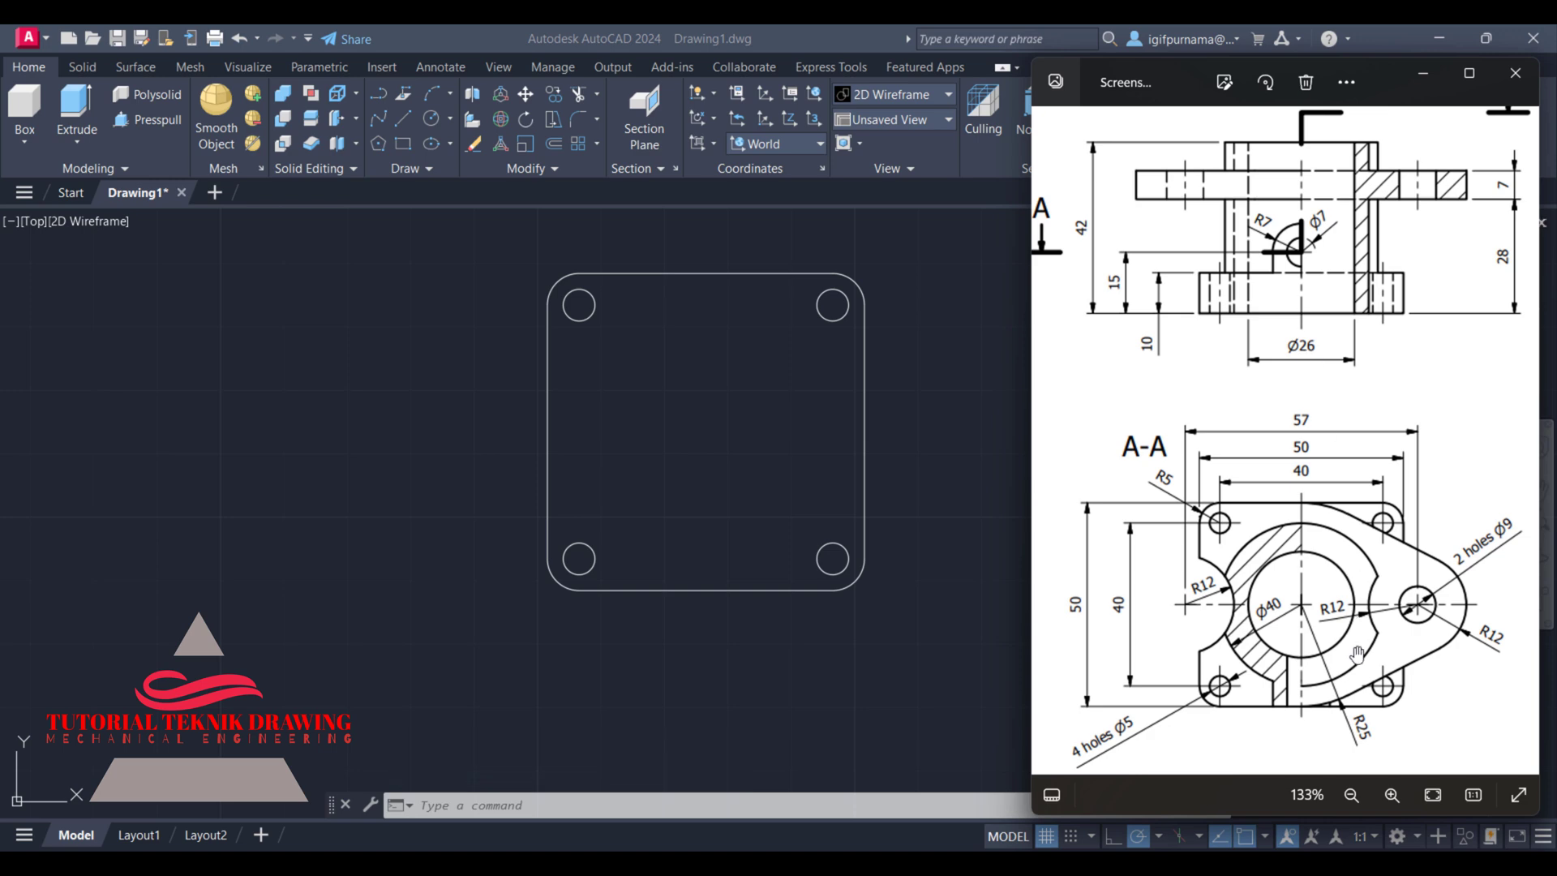
- Compute 26 ÷ 2 = 13 in Calculator for the bore radius, then minimize it
scroll(1358, 654, up, 2)
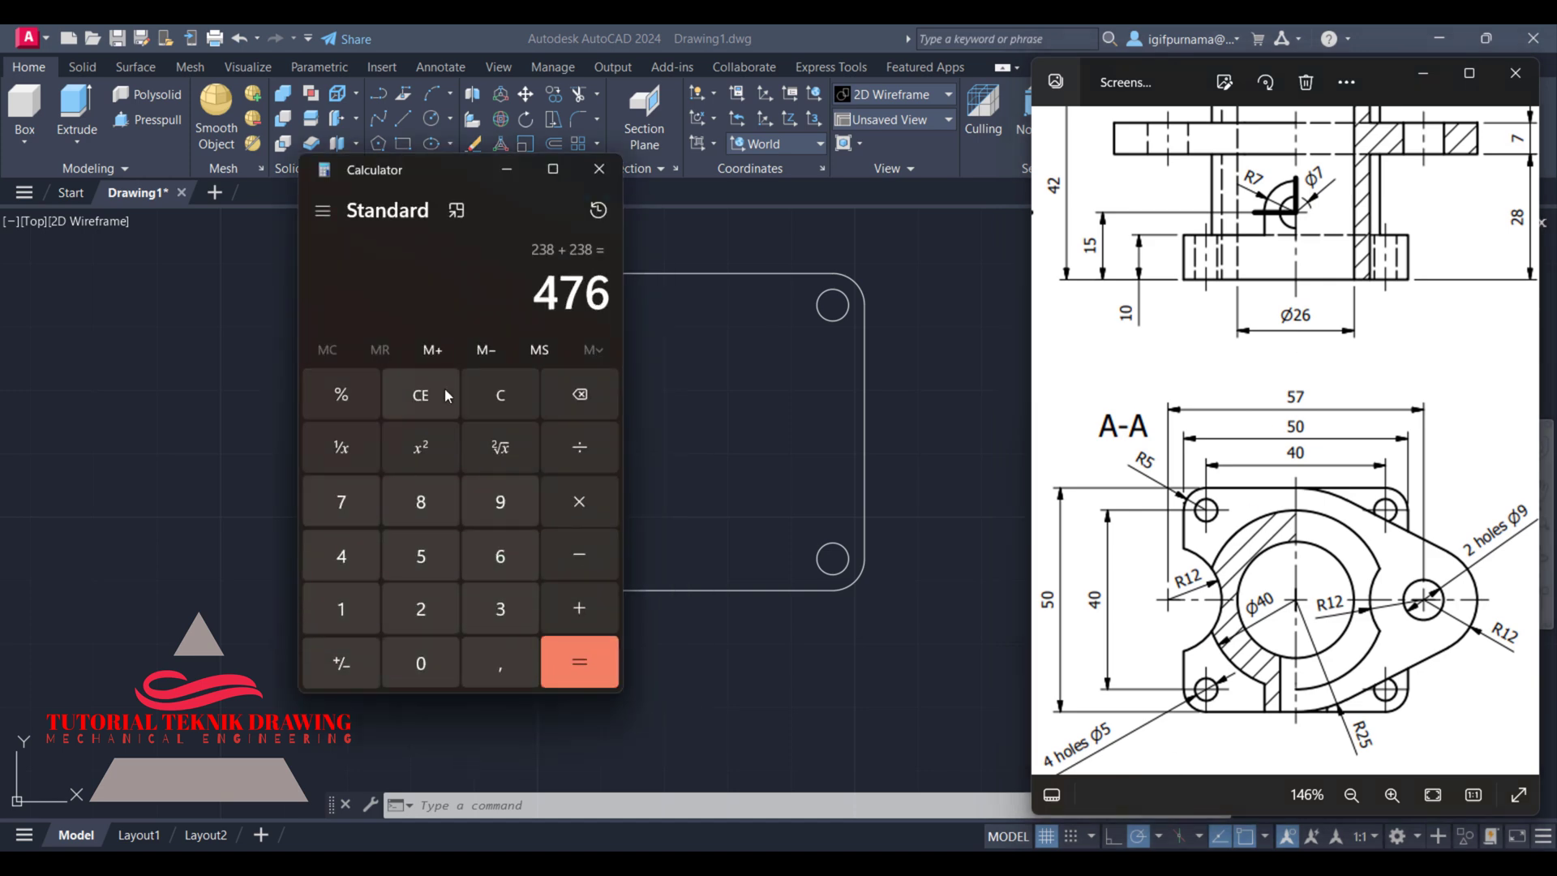
click(445, 390)
click(454, 606)
click(500, 556)
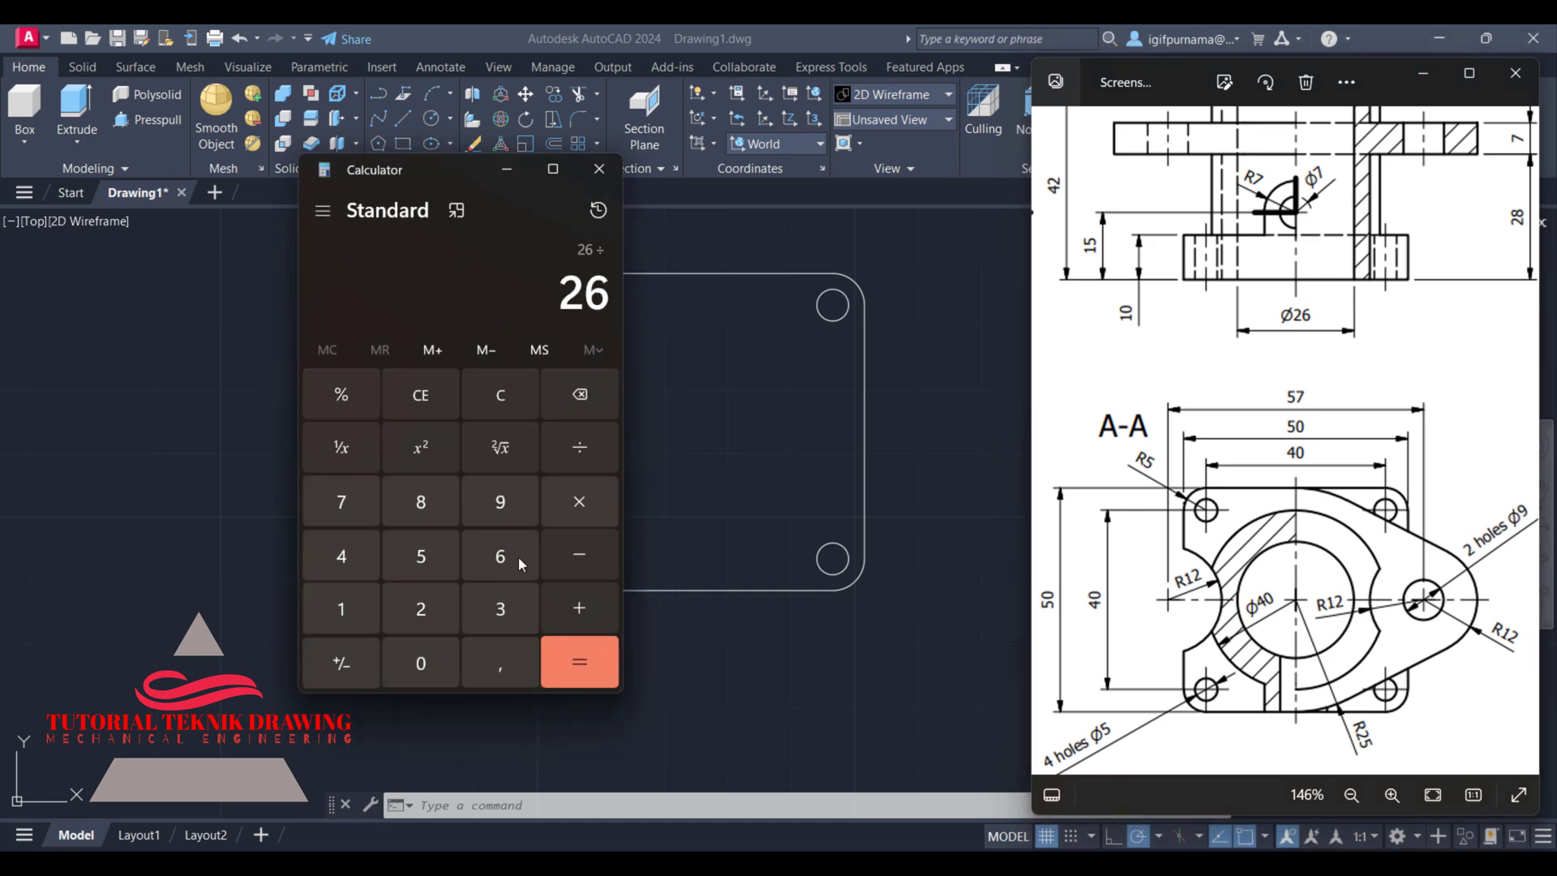
click(580, 447)
click(421, 609)
click(589, 661)
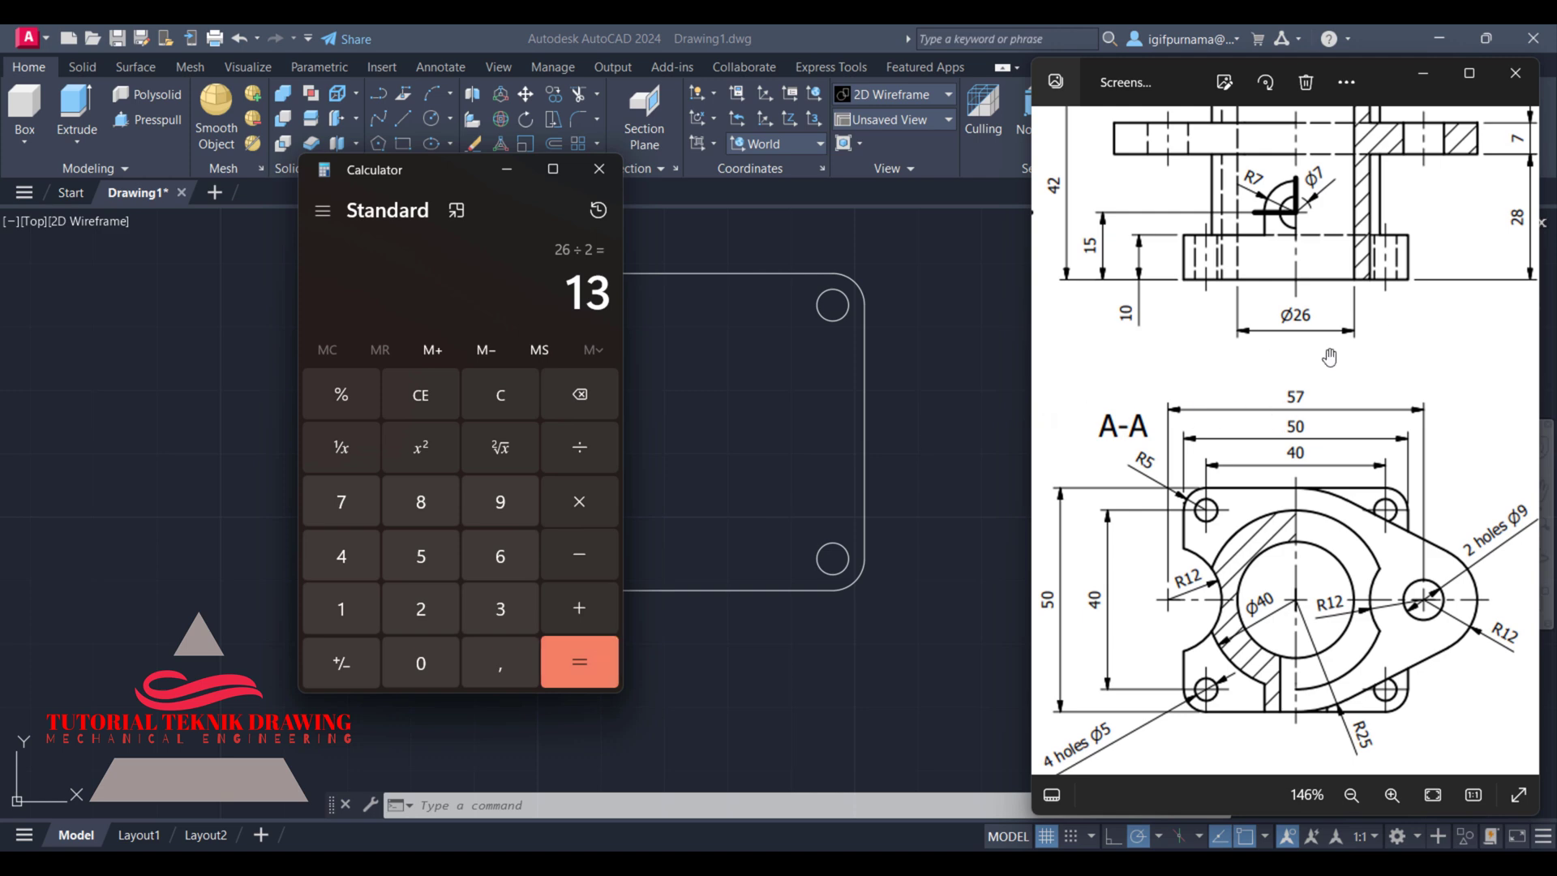
click(498, 172)
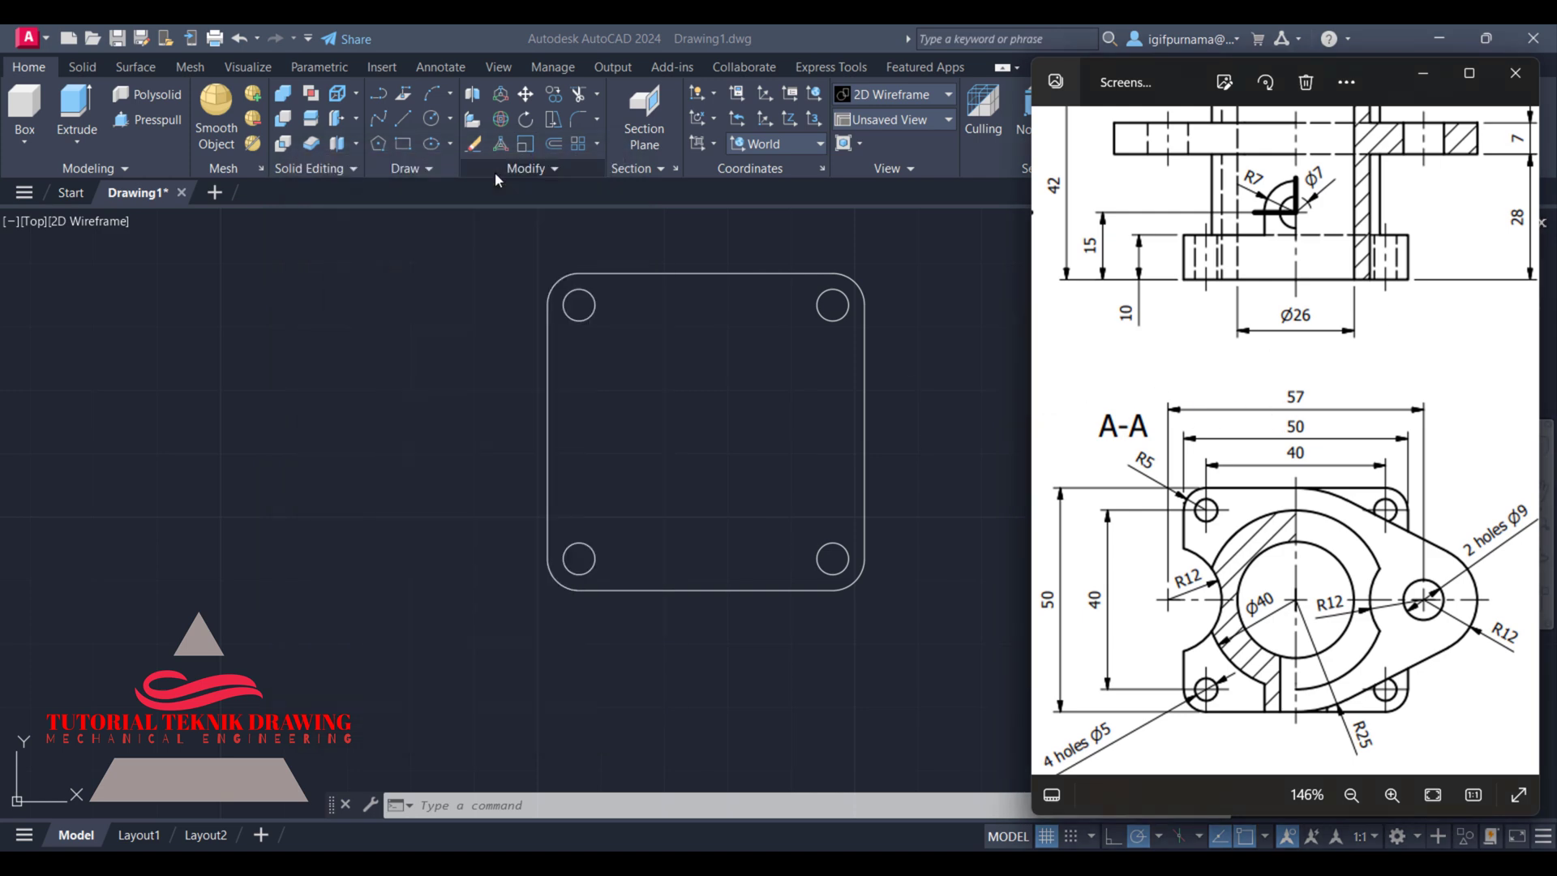
click(429, 124)
- Draw a radius-13 circle at the plate's centre for the Ø26 bore
click(432, 118)
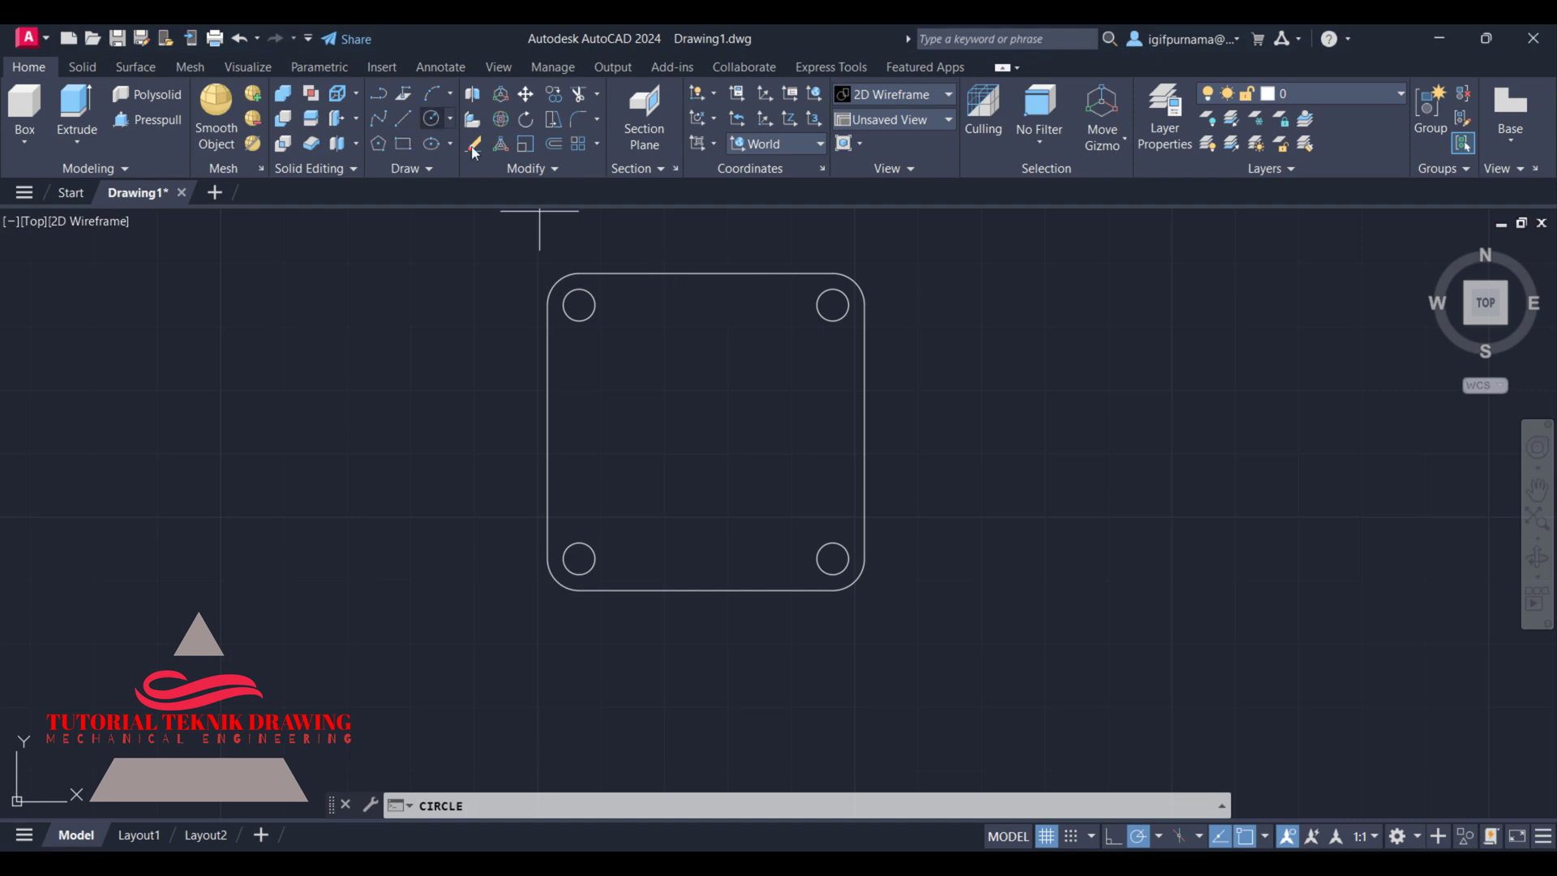
click(705, 431)
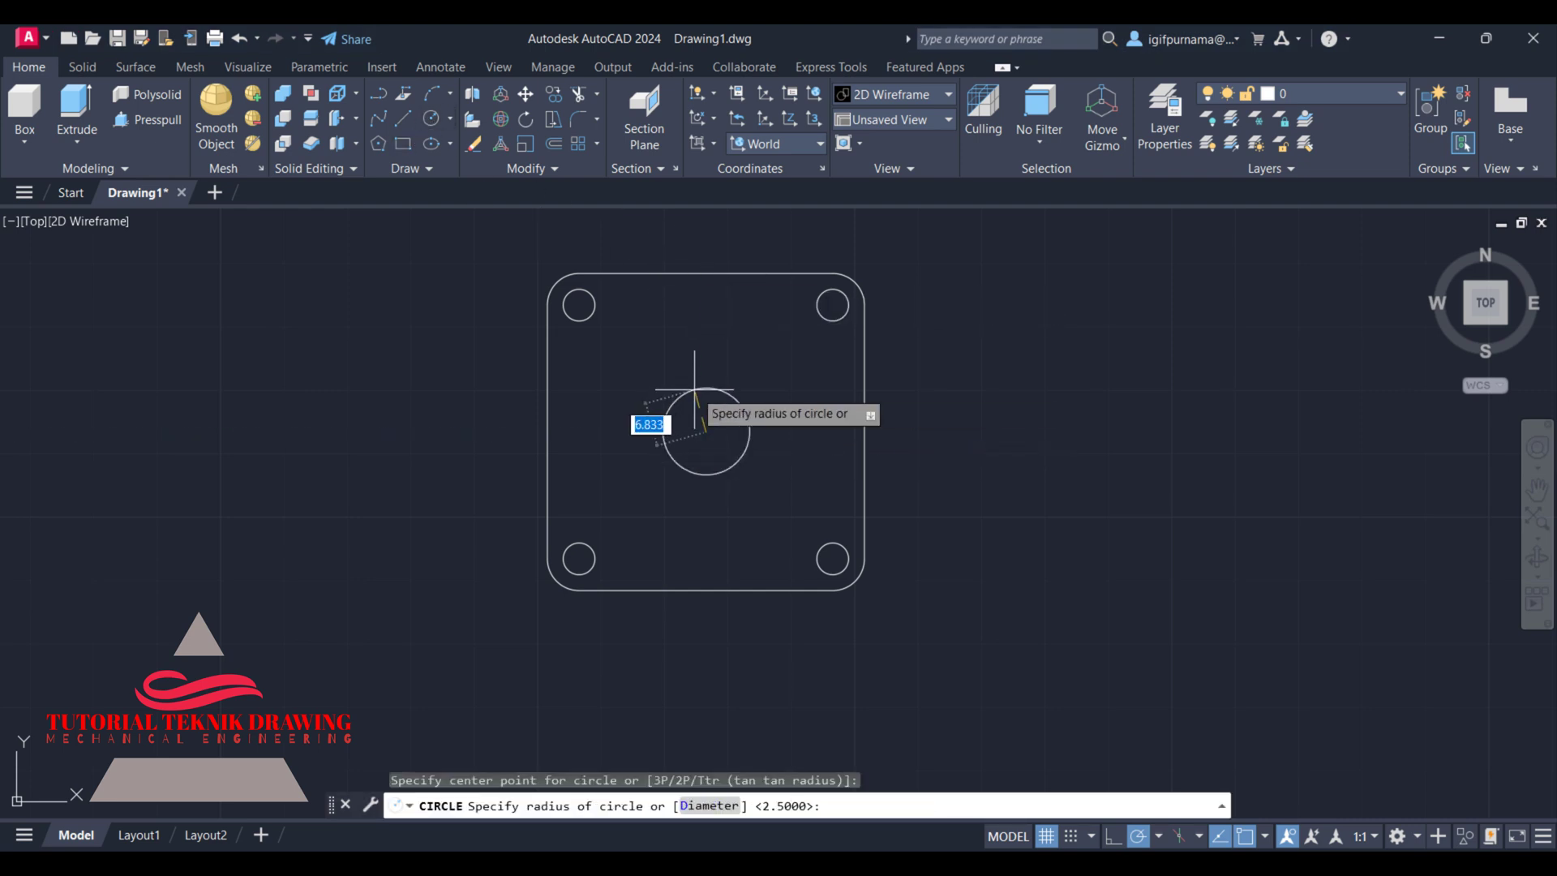
text(3)
key(Return)
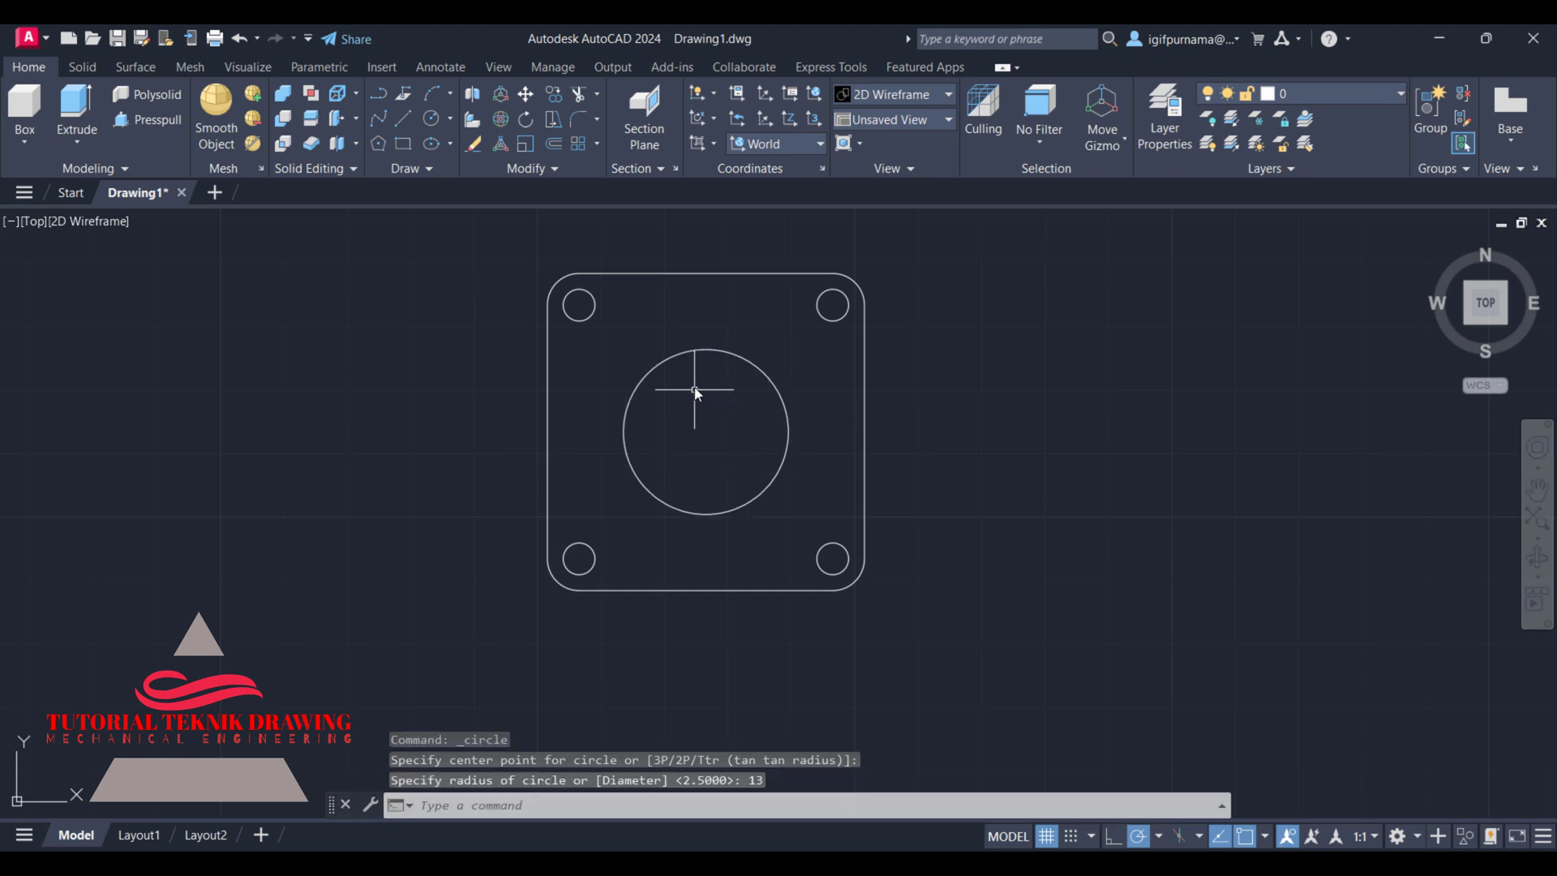
middle_drag(946, 337, 695, 375)
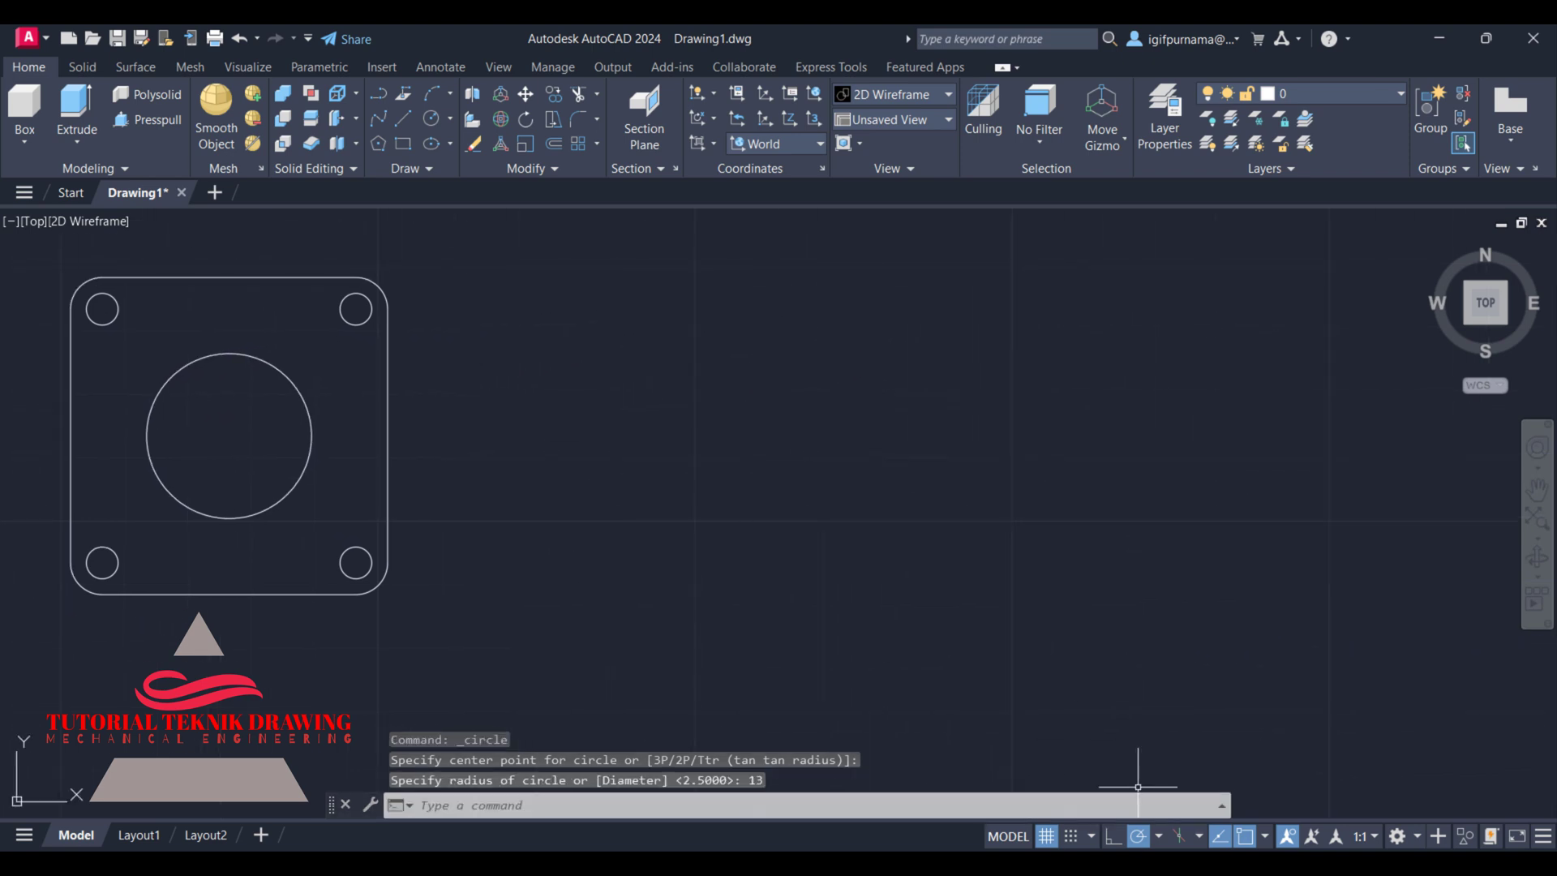
key(alt+Tab)
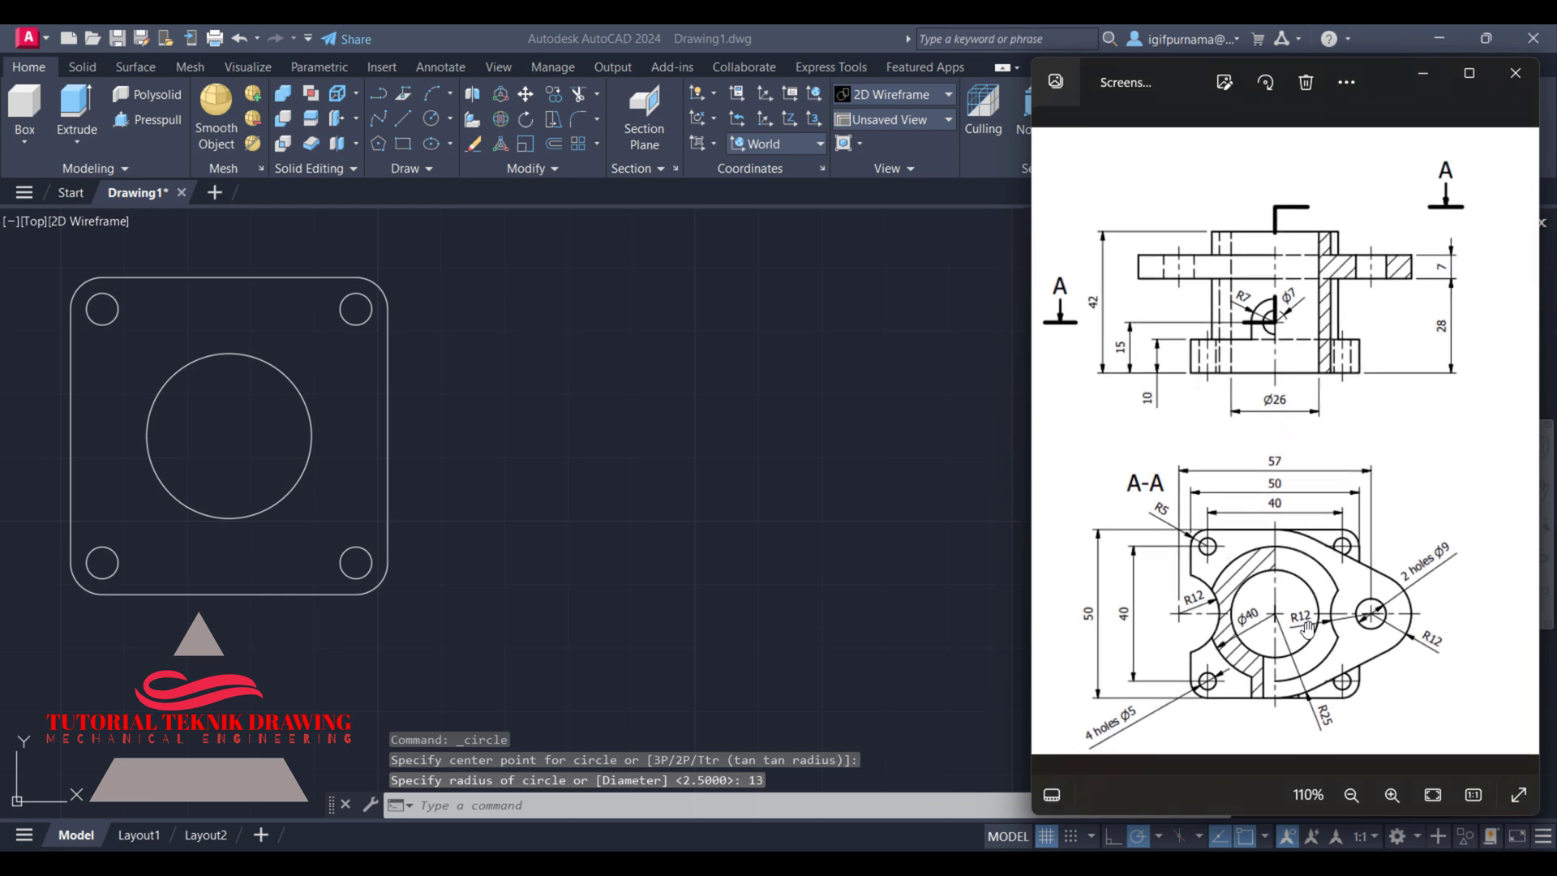
- Zoom the section A-A reference view in Photos to 146%
scroll(1314, 632, up, 2)
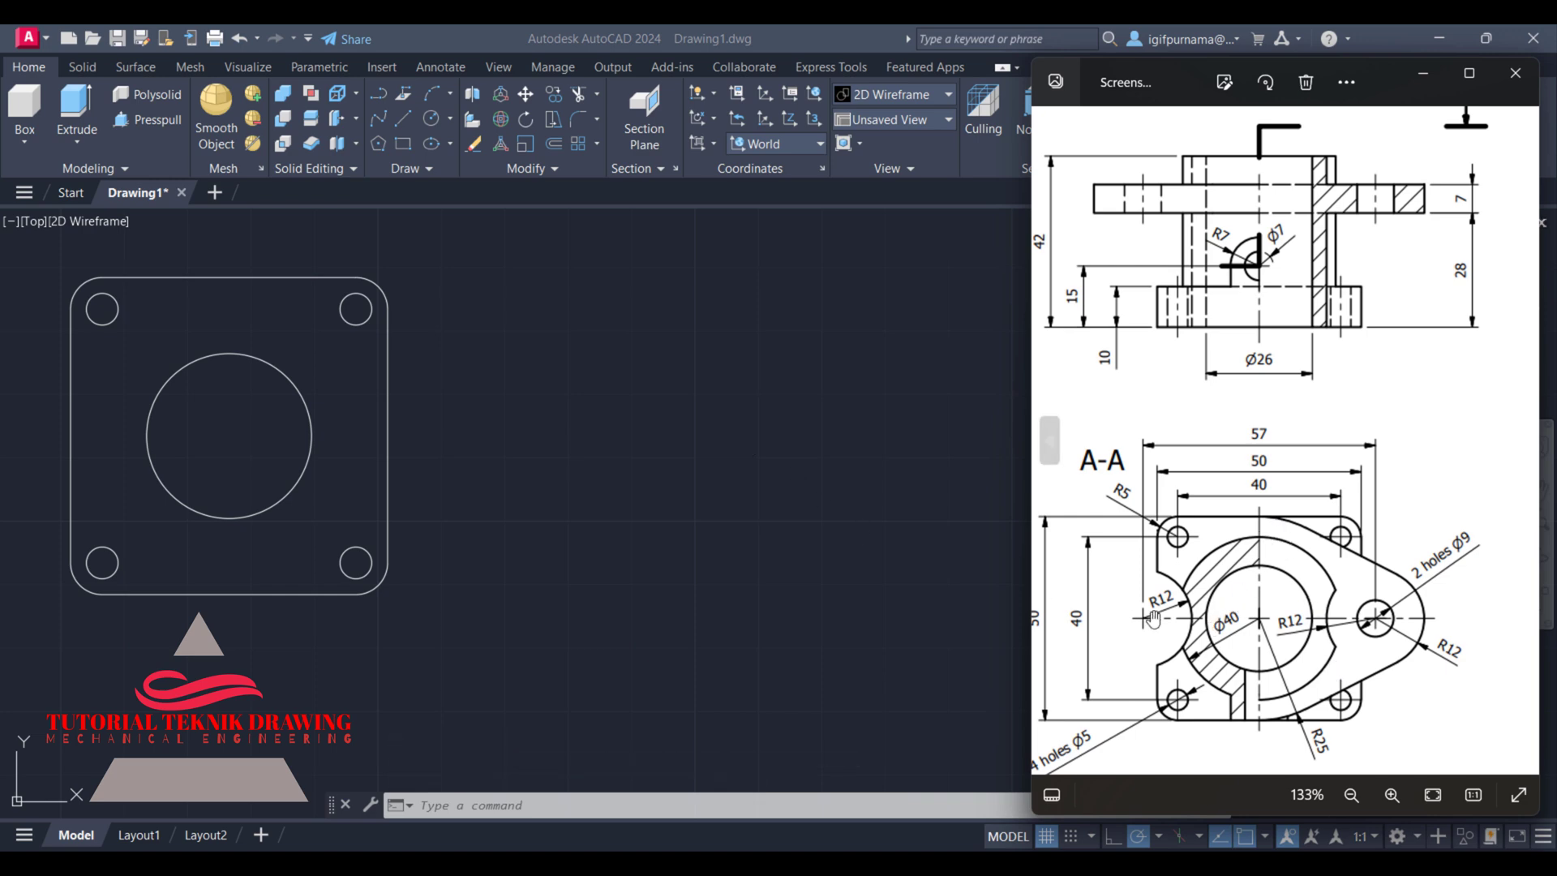
scroll(1227, 670, up, 1)
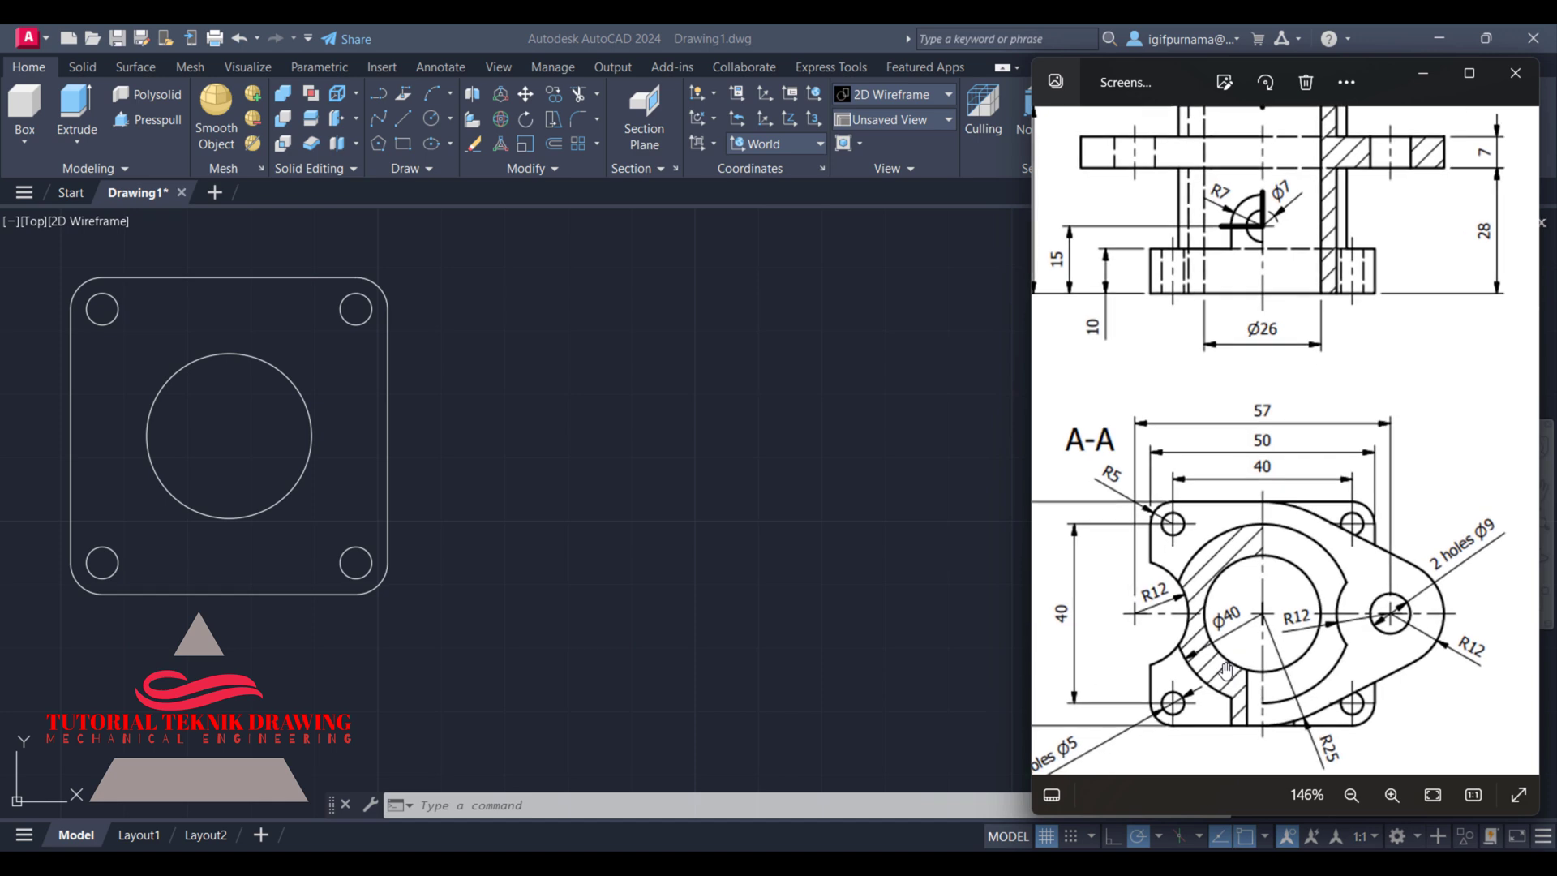
click(760, 512)
- Draw a 50-unit vertical line to the right of the plate
click(402, 128)
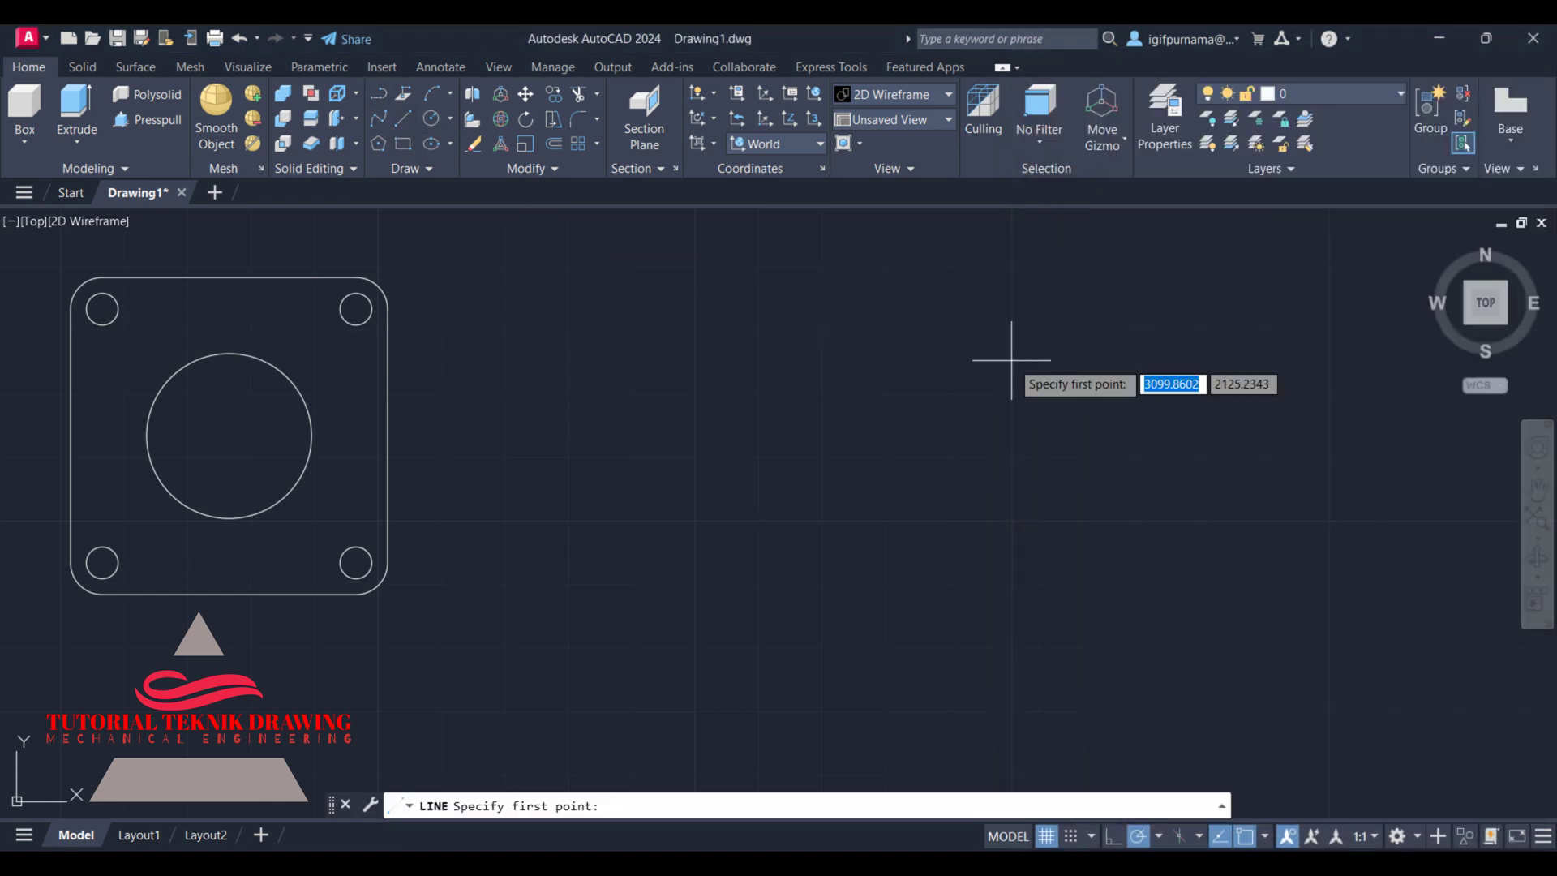
click(861, 272)
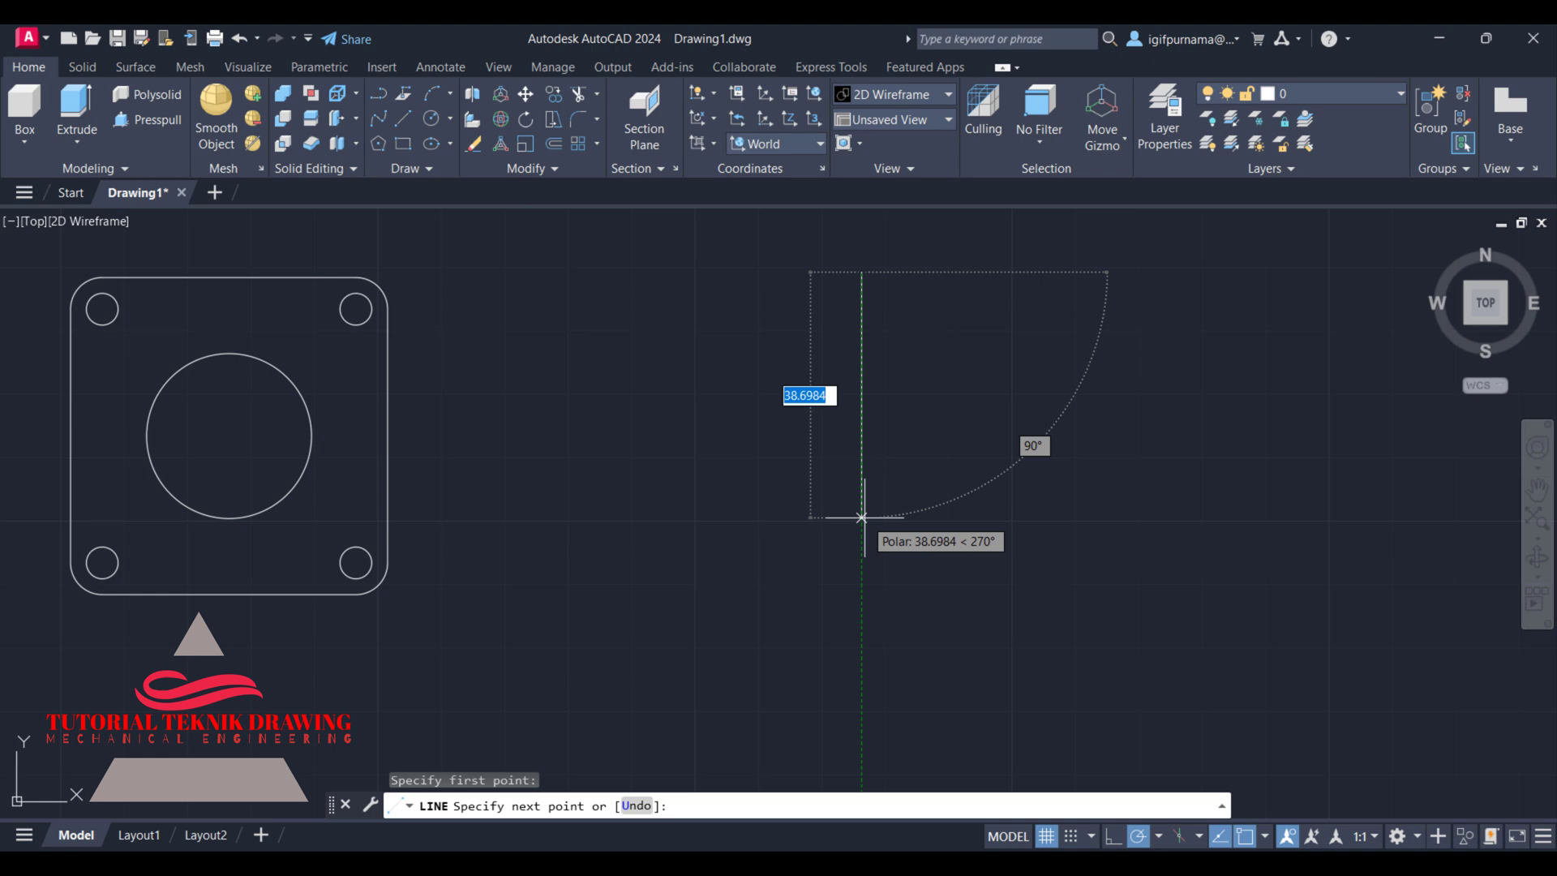
text(50)
key(Return)
key(Return)
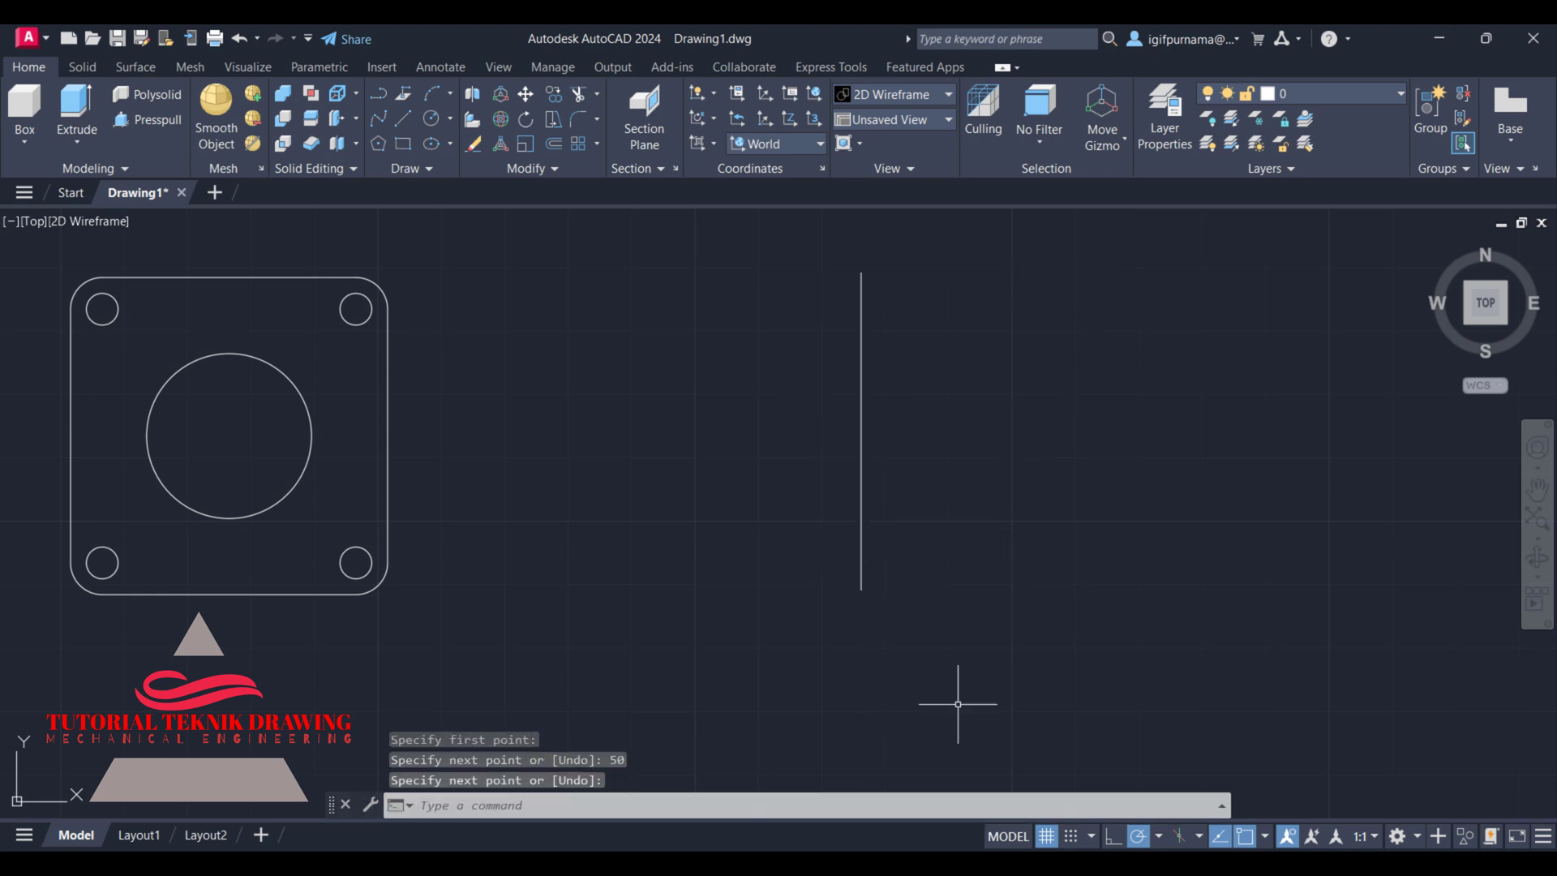
key(alt+Tab)
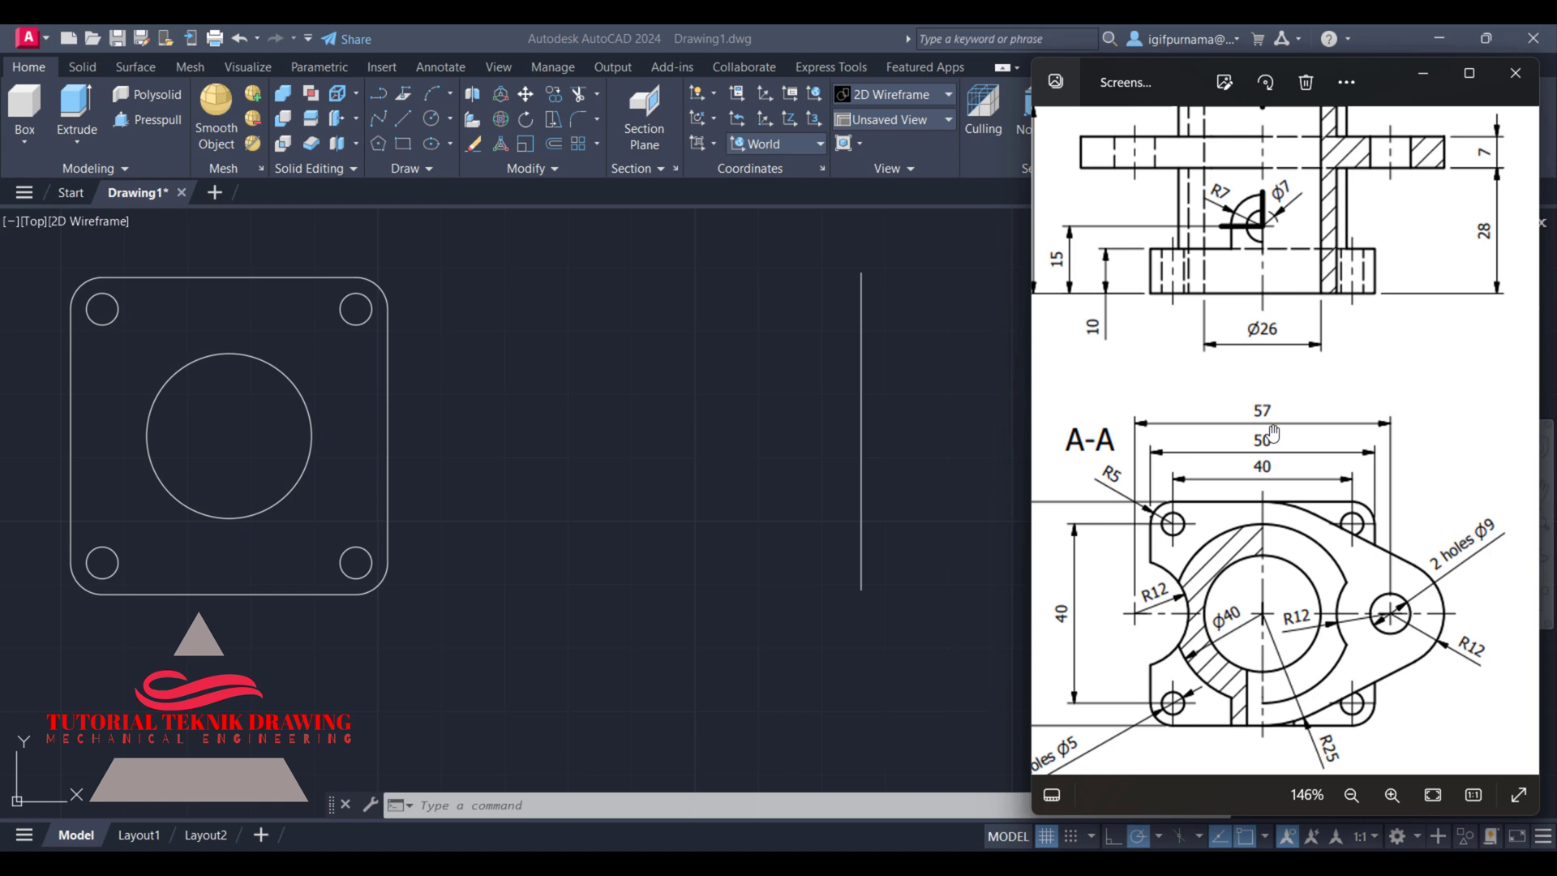
- Draw a 57-unit horizontal line below the vertical line
key(alt+Tab)
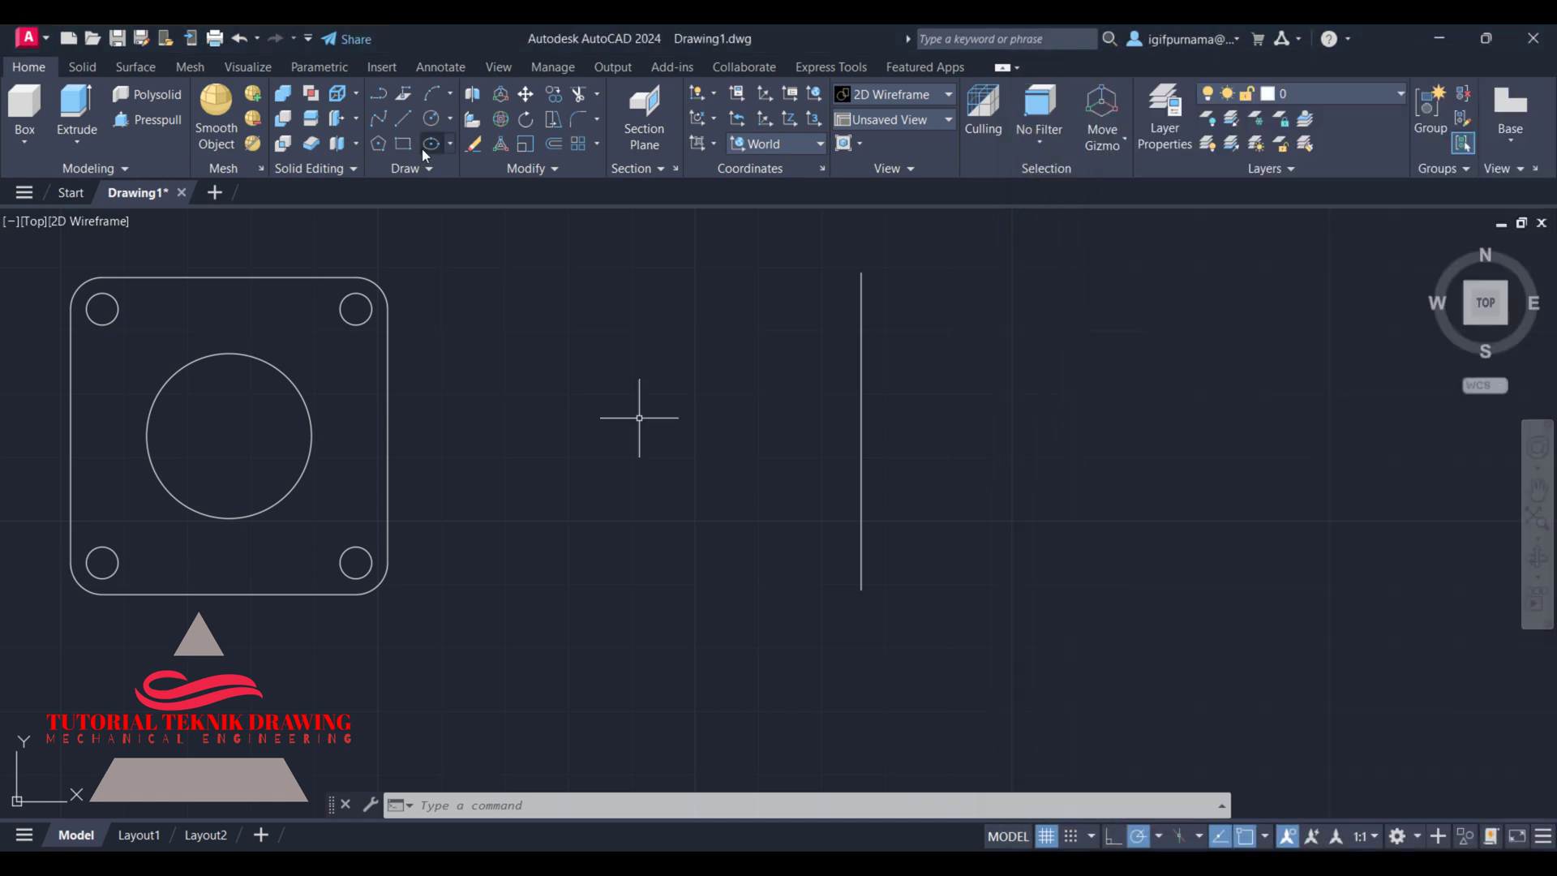
click(401, 124)
click(687, 685)
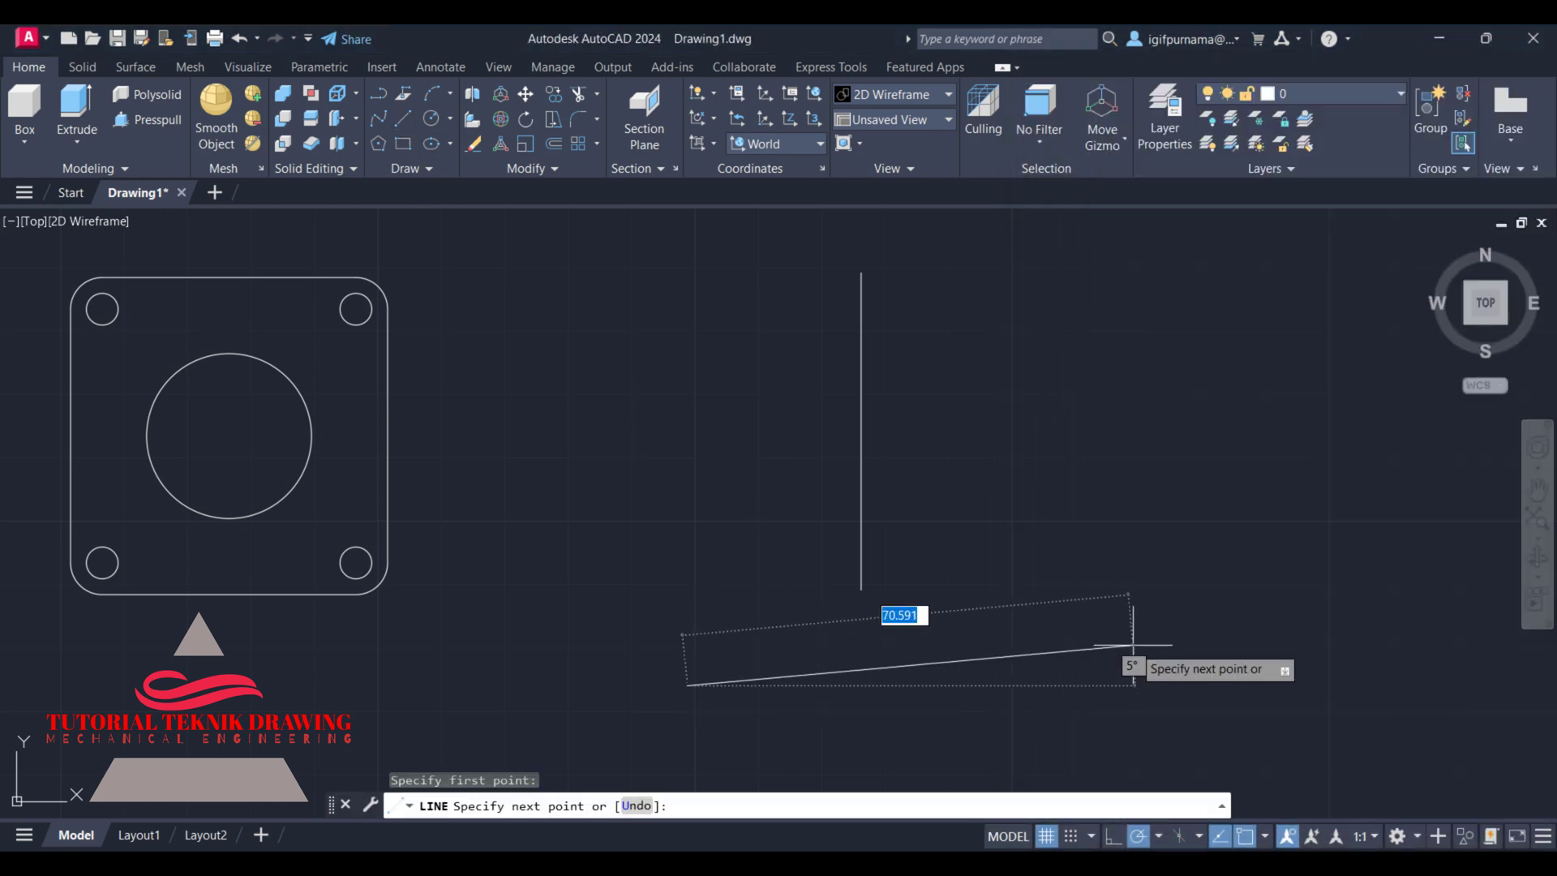
text(57)
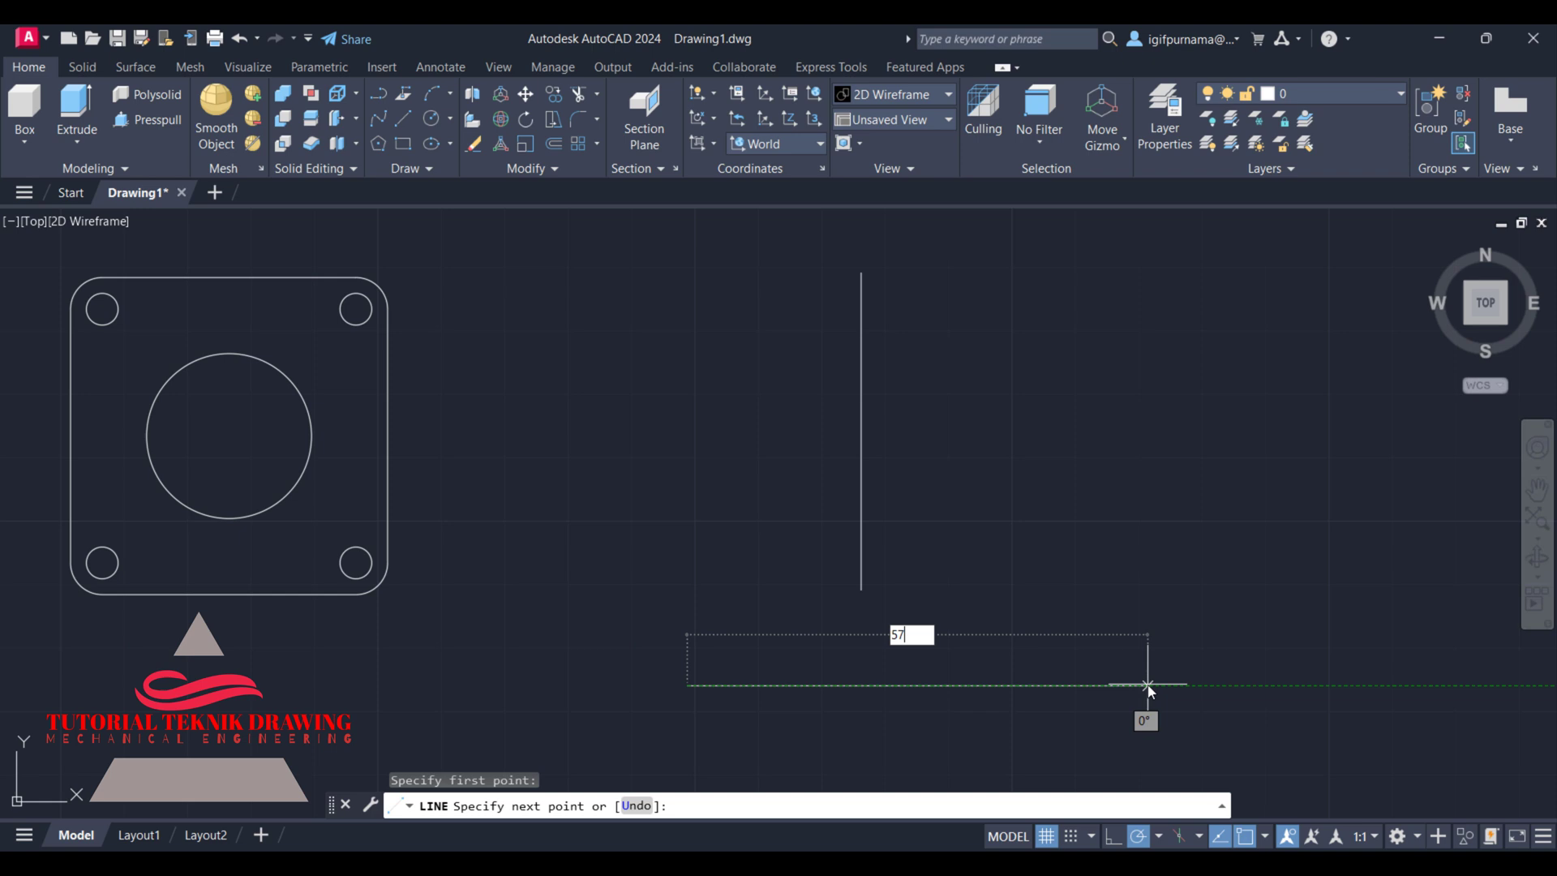
key(Return)
key(Return)
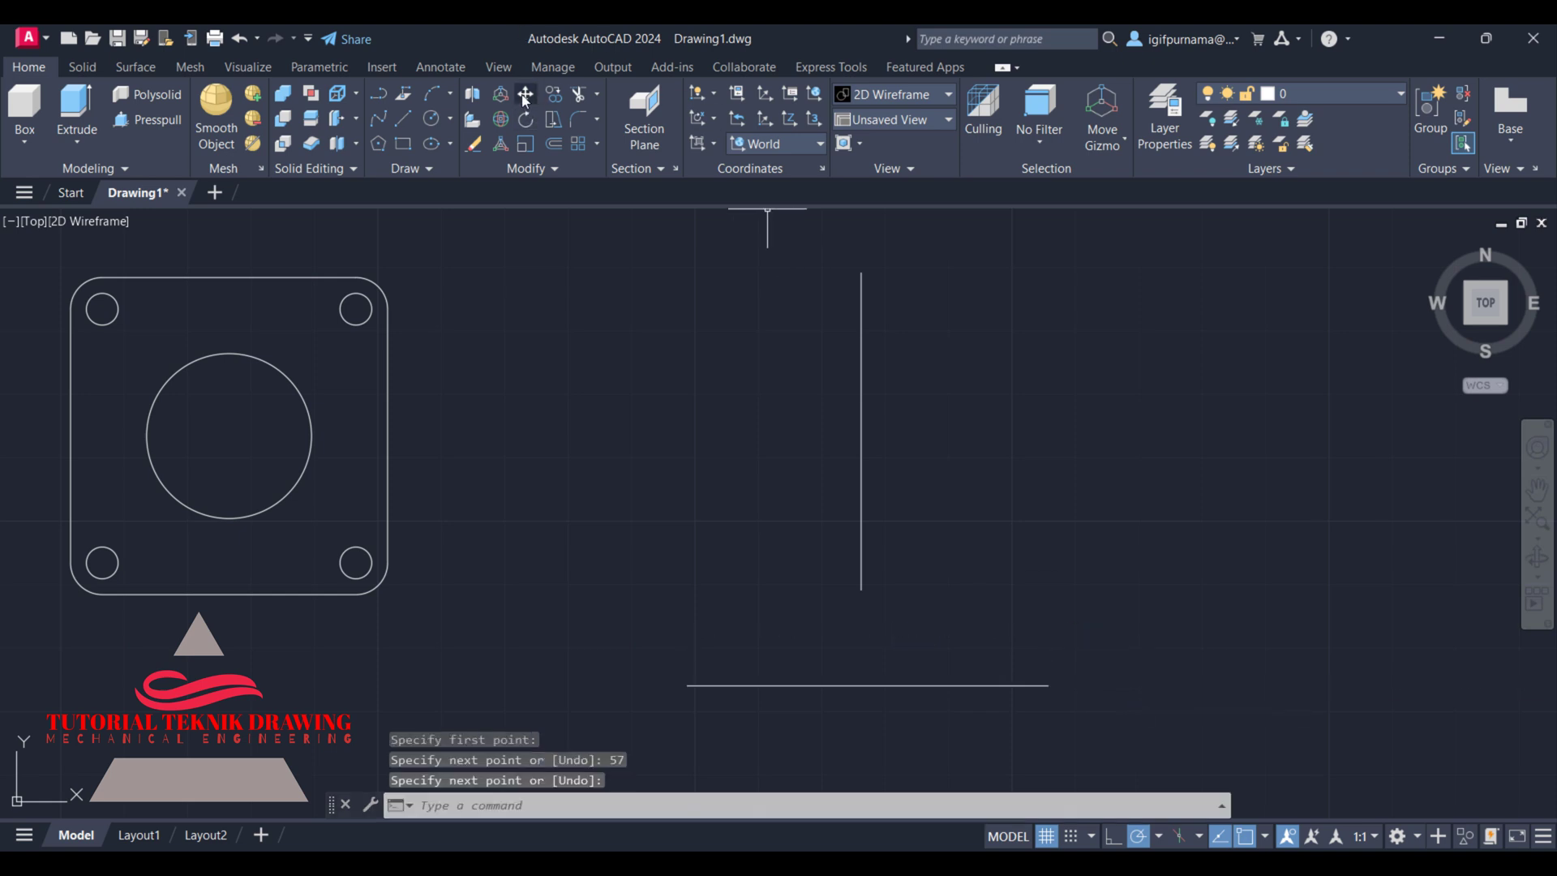
- Move the horizontal line so its midpoint sits on the vertical line's midpoint
click(526, 94)
click(905, 687)
click(839, 645)
key(Return)
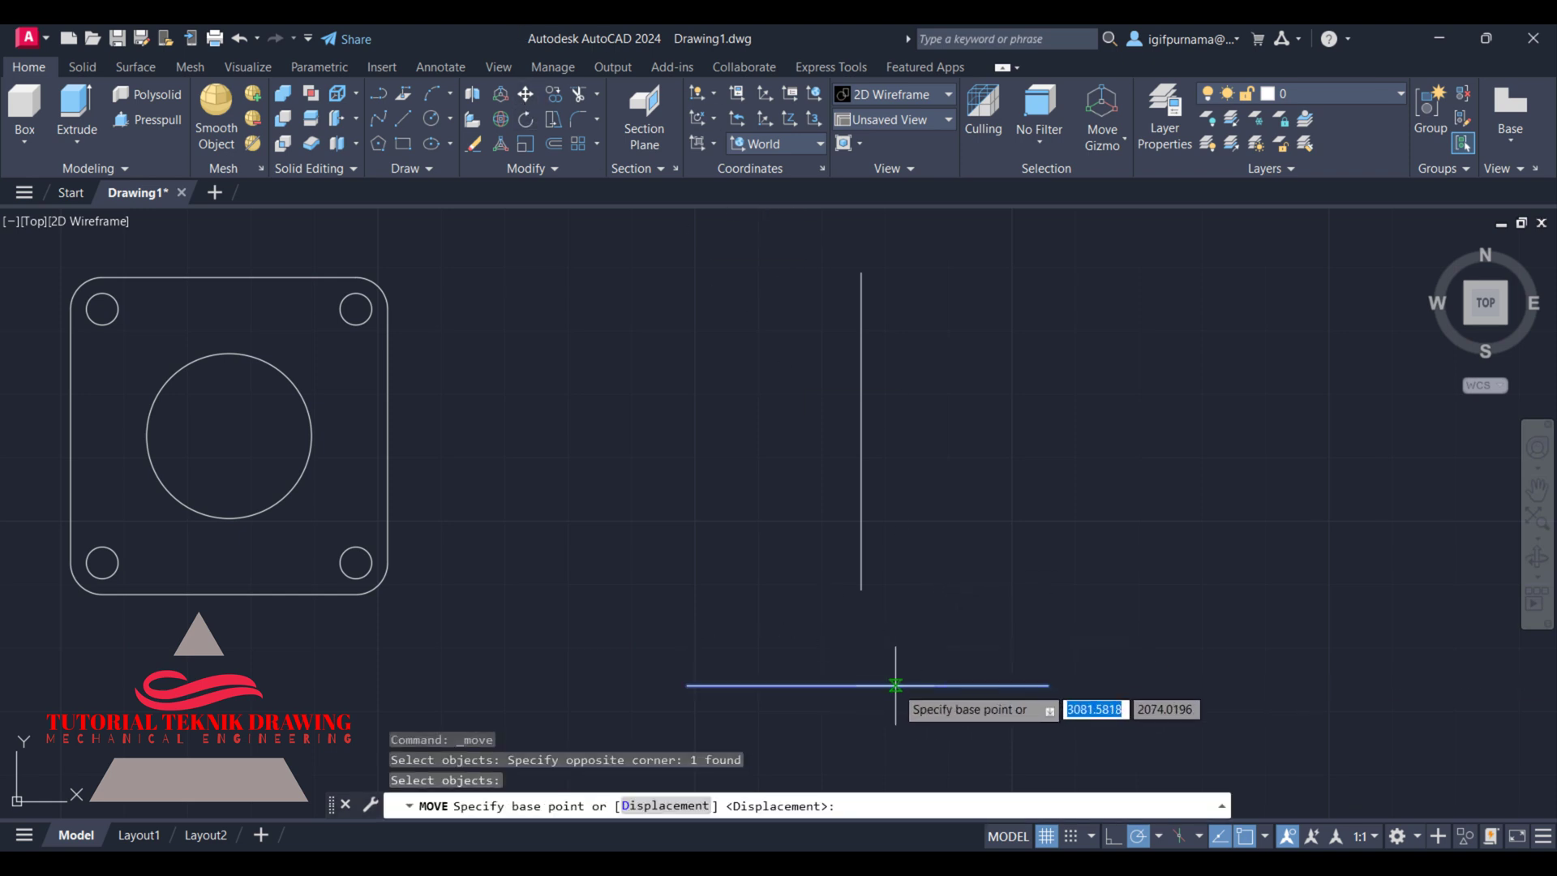
click(868, 686)
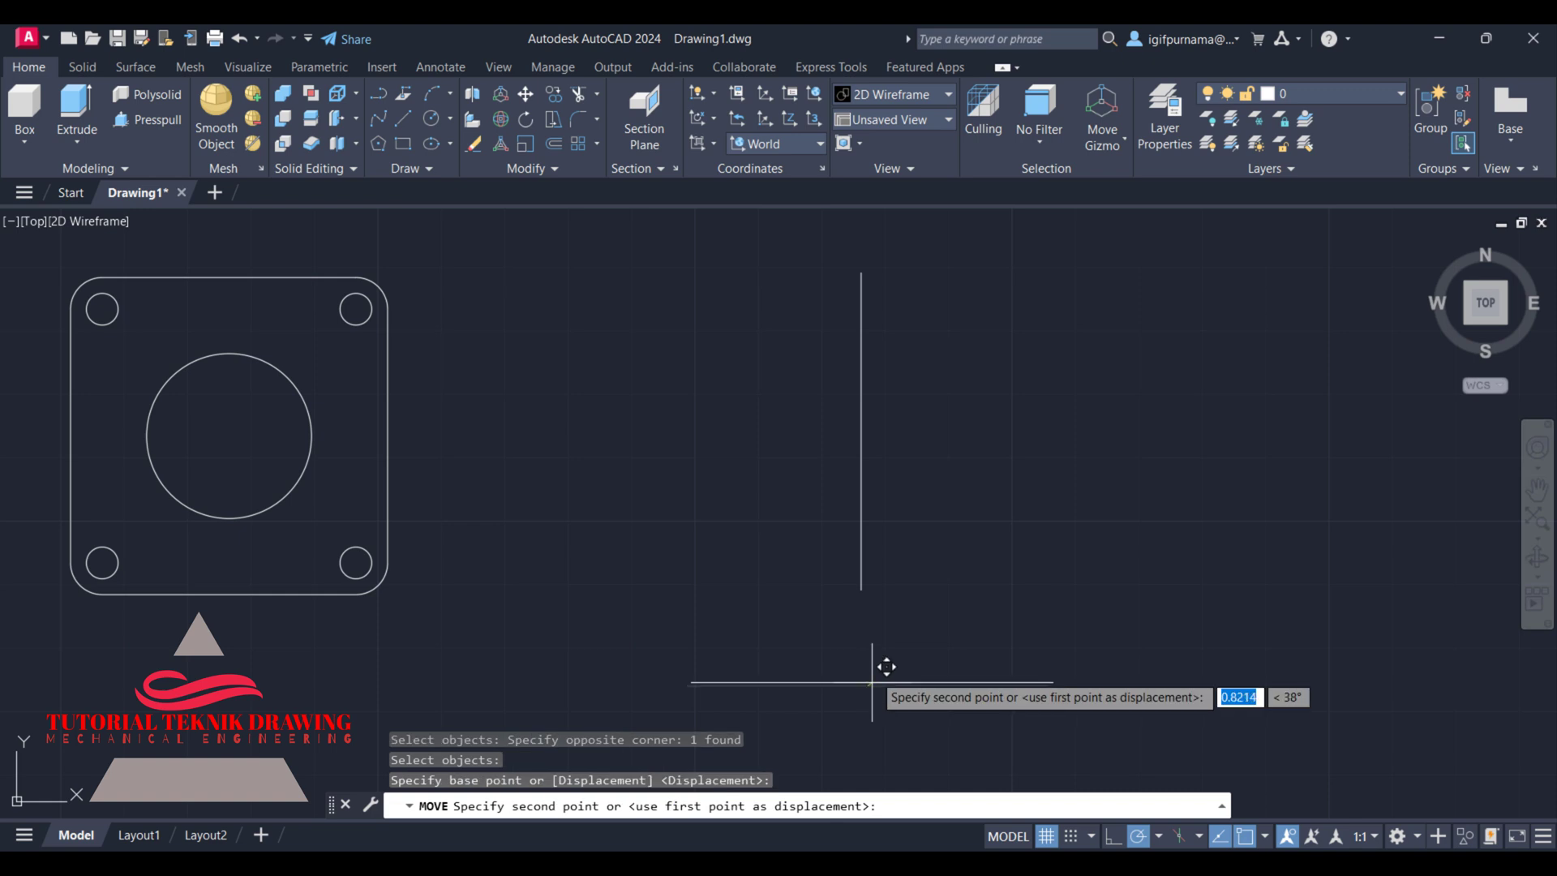
click(864, 428)
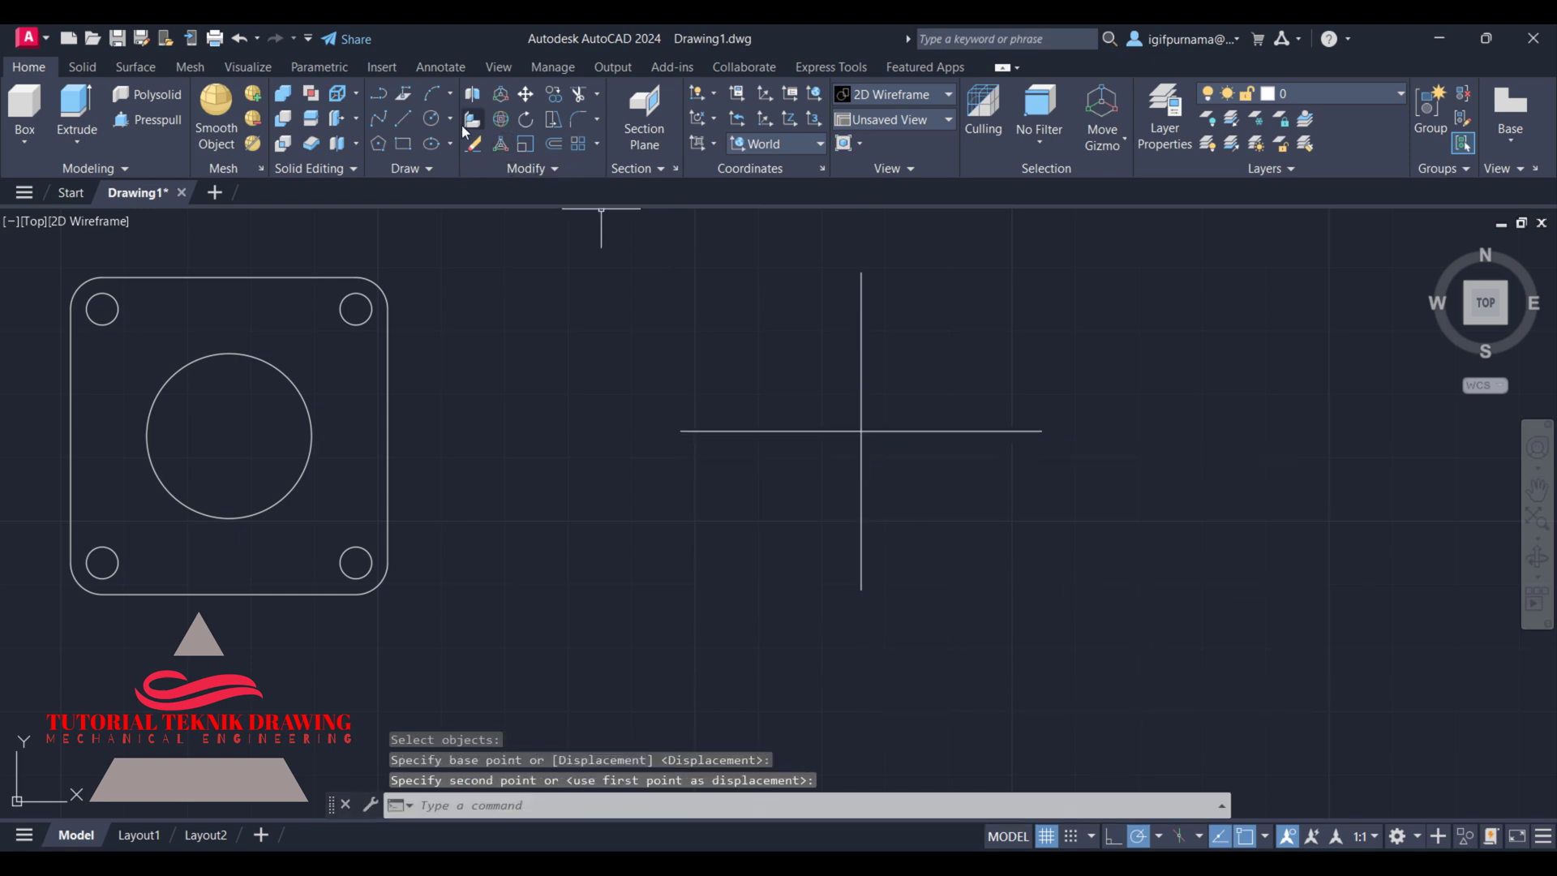
text(c)
key(Return)
- Draw concentric radius-12 and radius-4.5 circles at the horizontal line's right end
click(1043, 431)
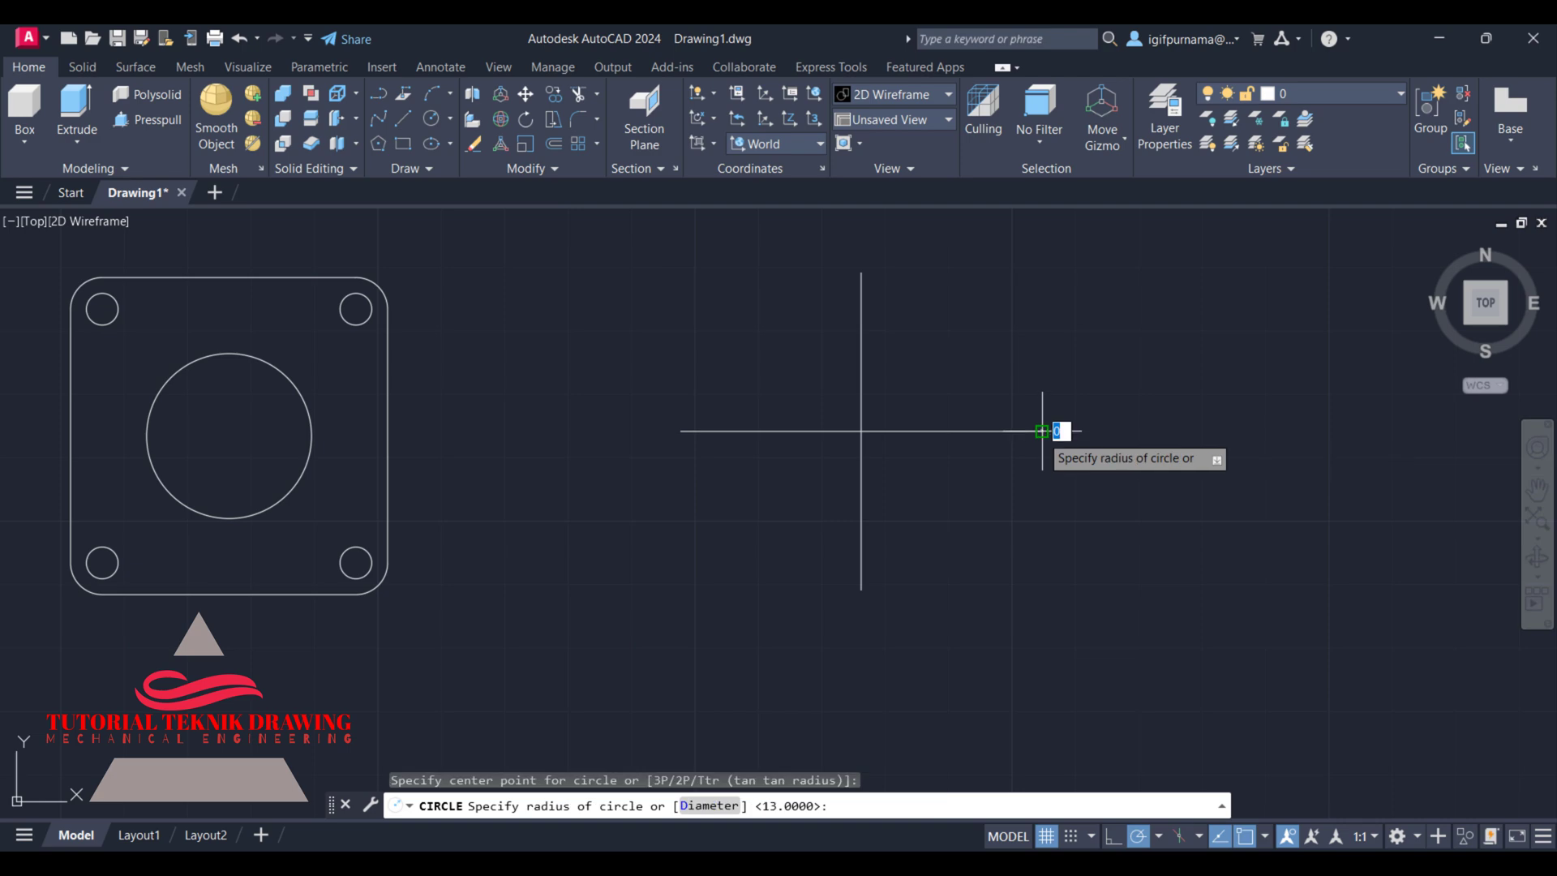
key(alt+Tab)
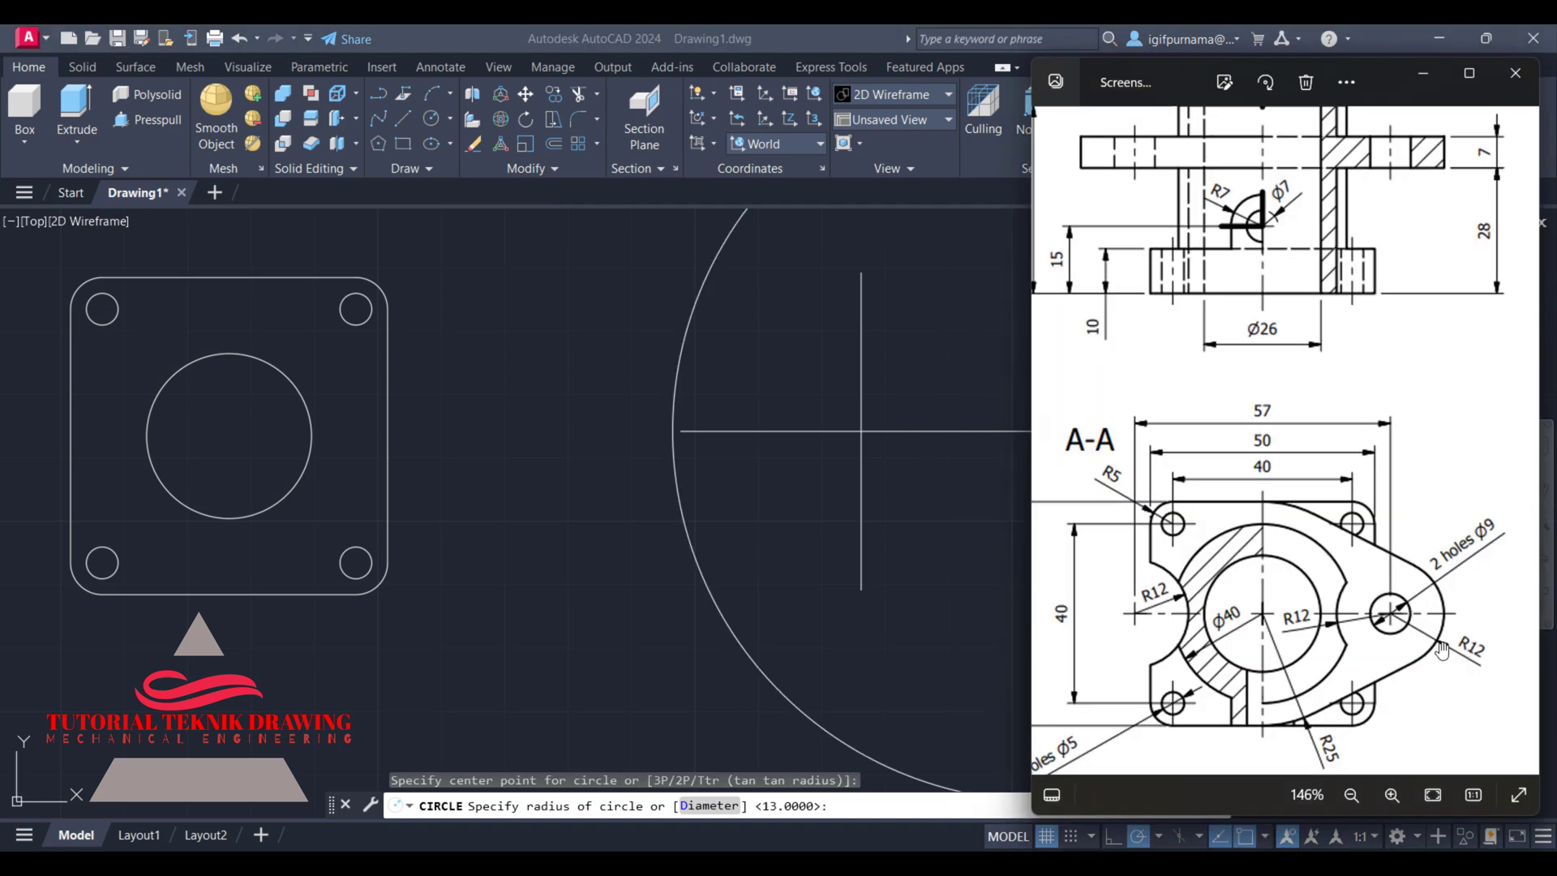
click(1422, 76)
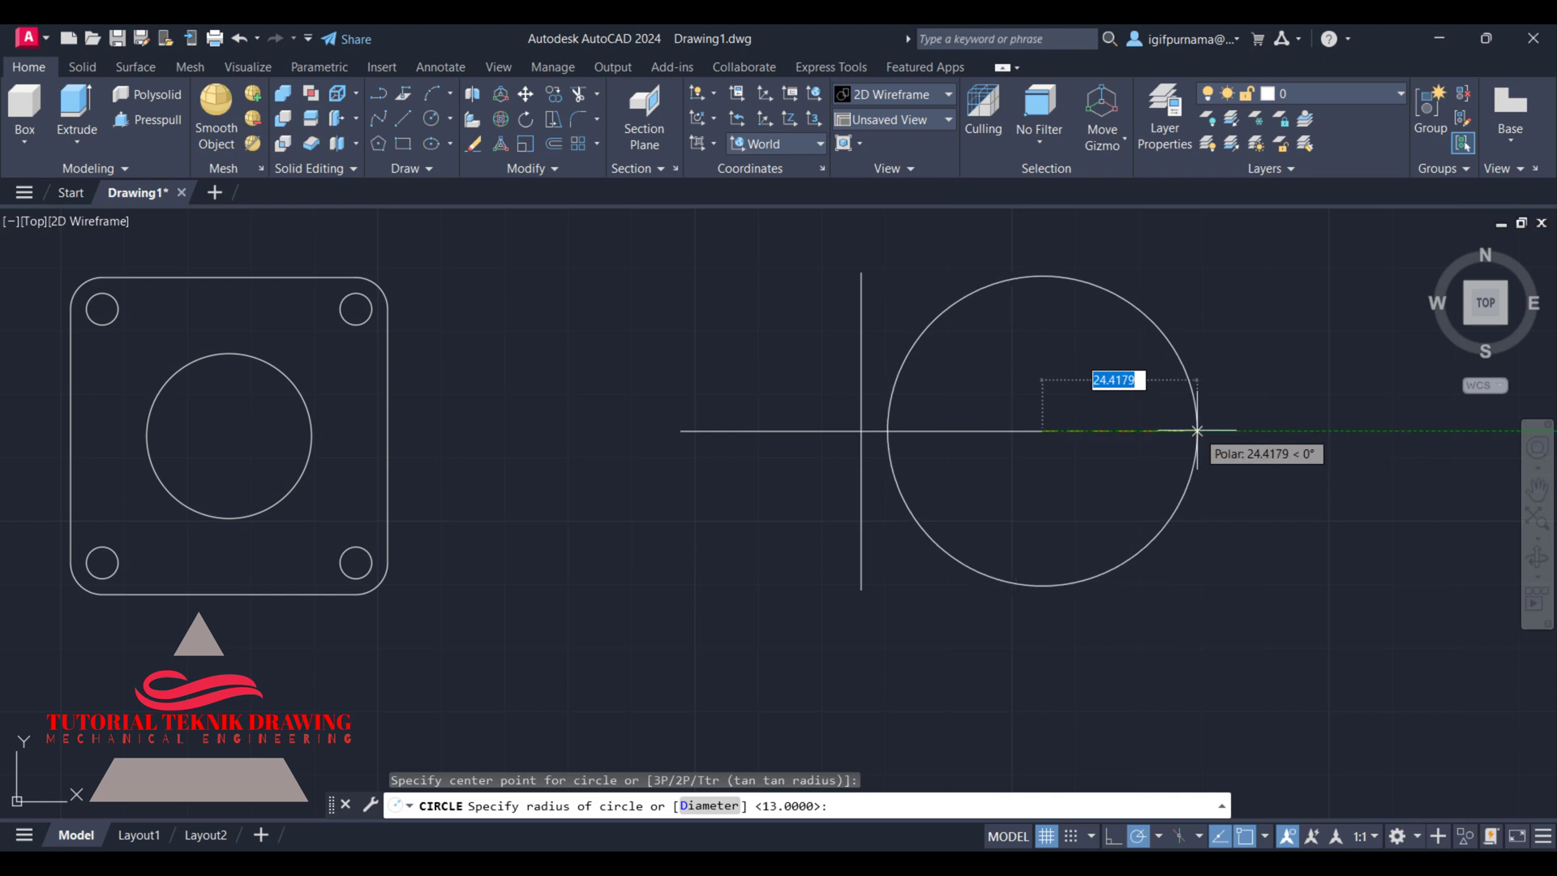
text(12)
key(Return)
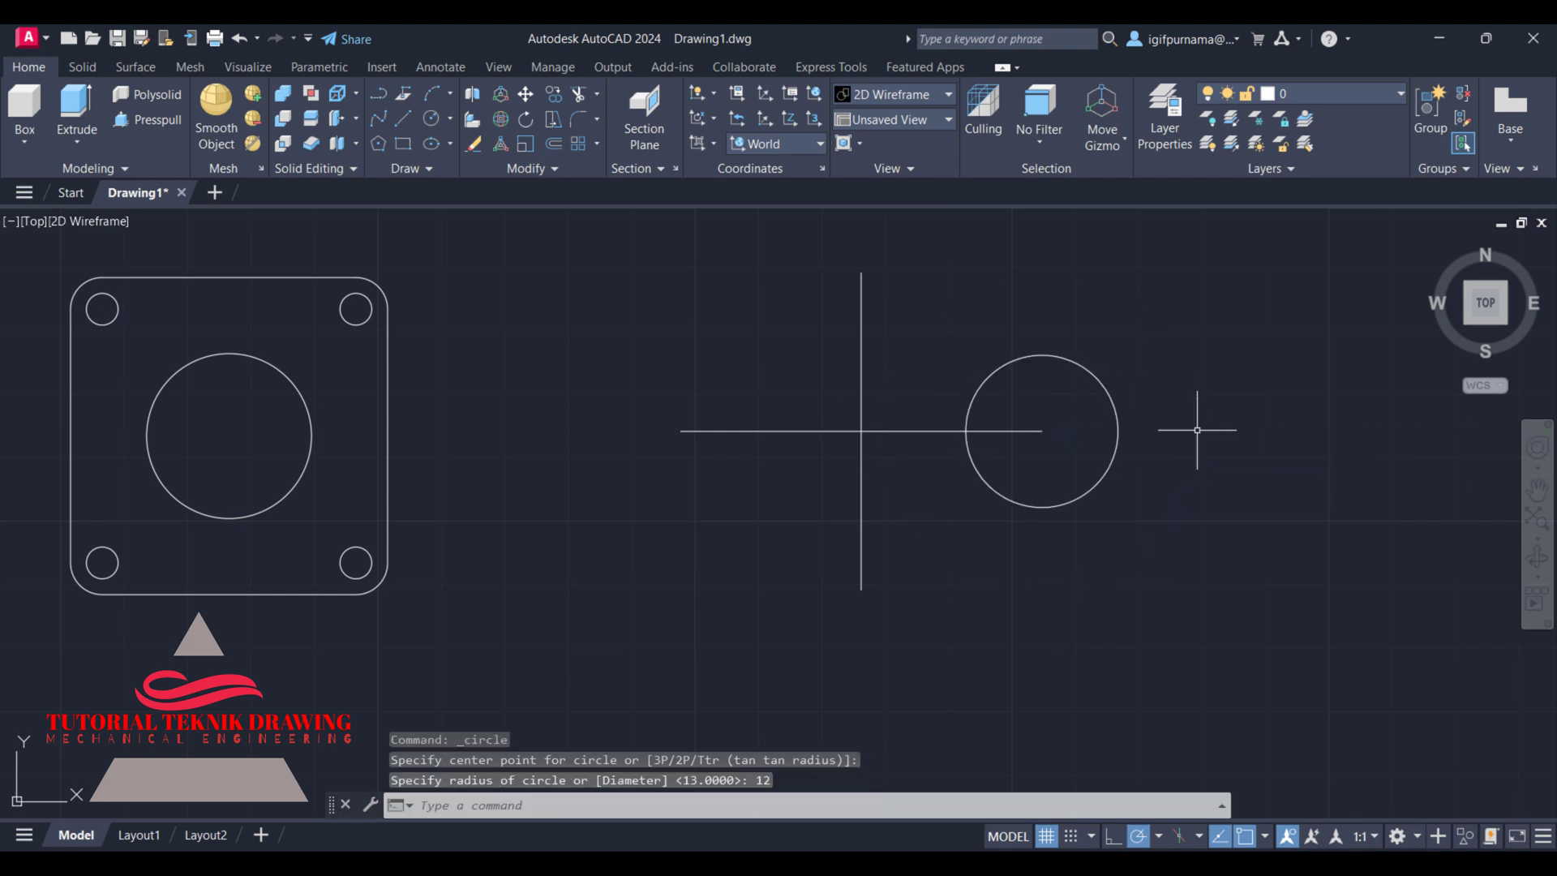
click(1123, 863)
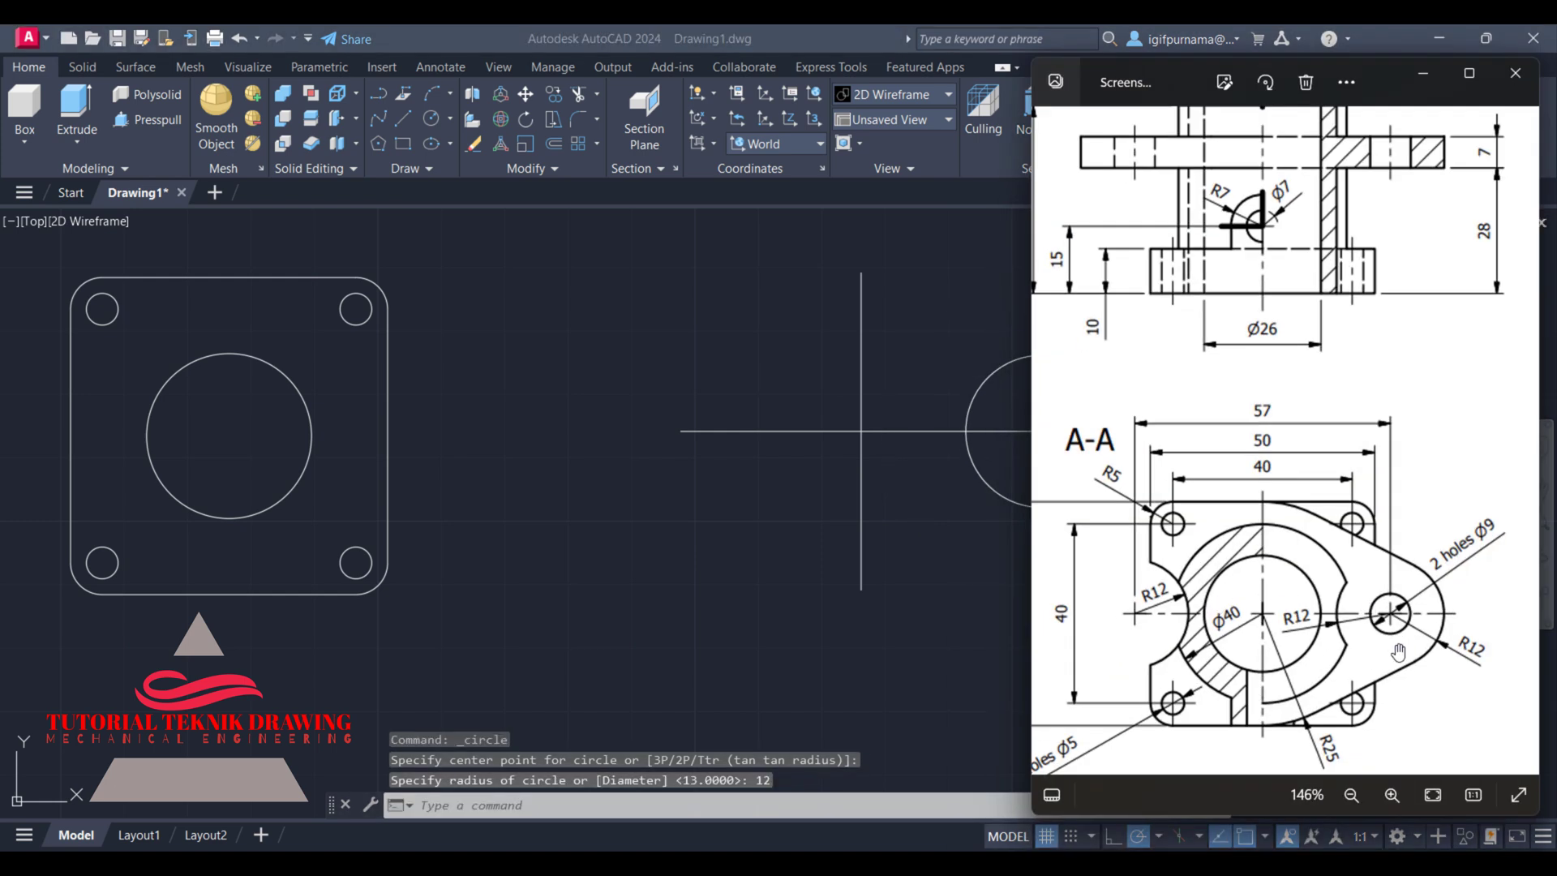
click(975, 499)
key(Return)
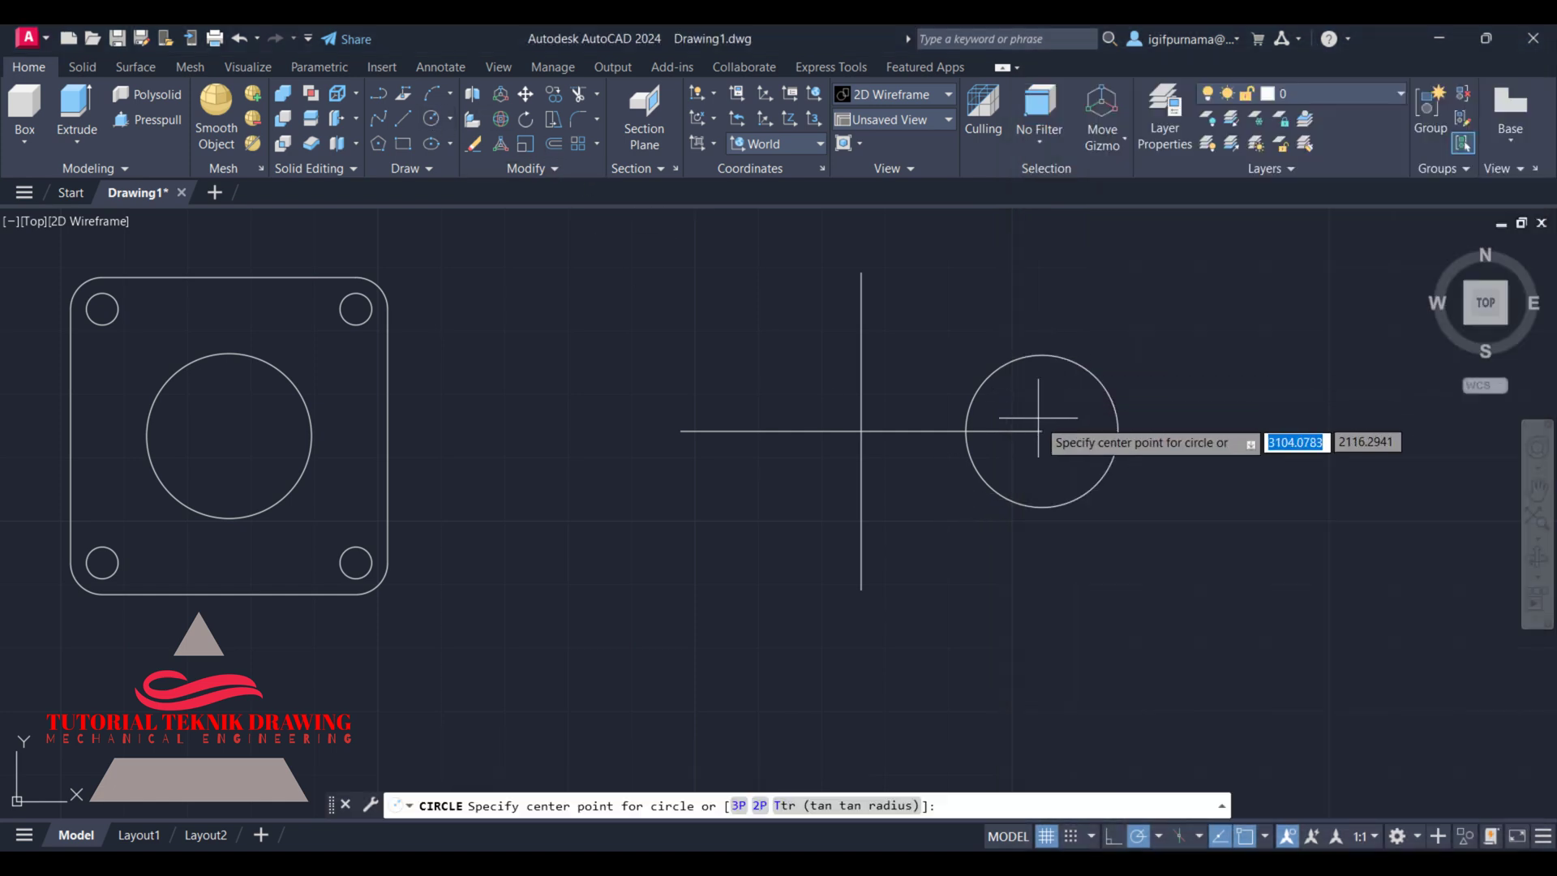
click(1042, 430)
text(4)
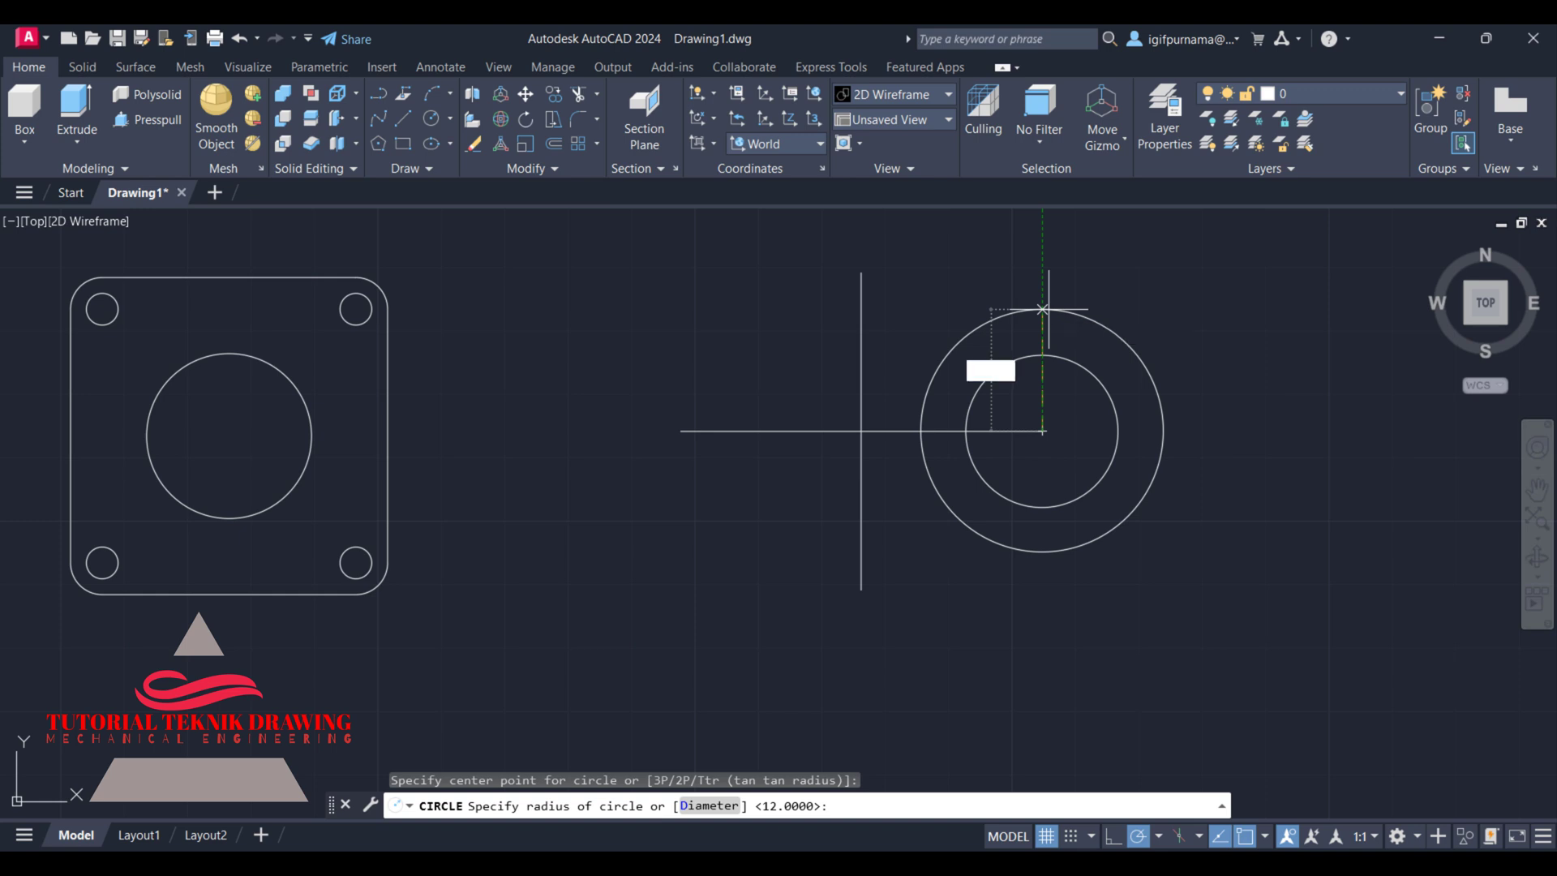
text(.5)
key(Return)
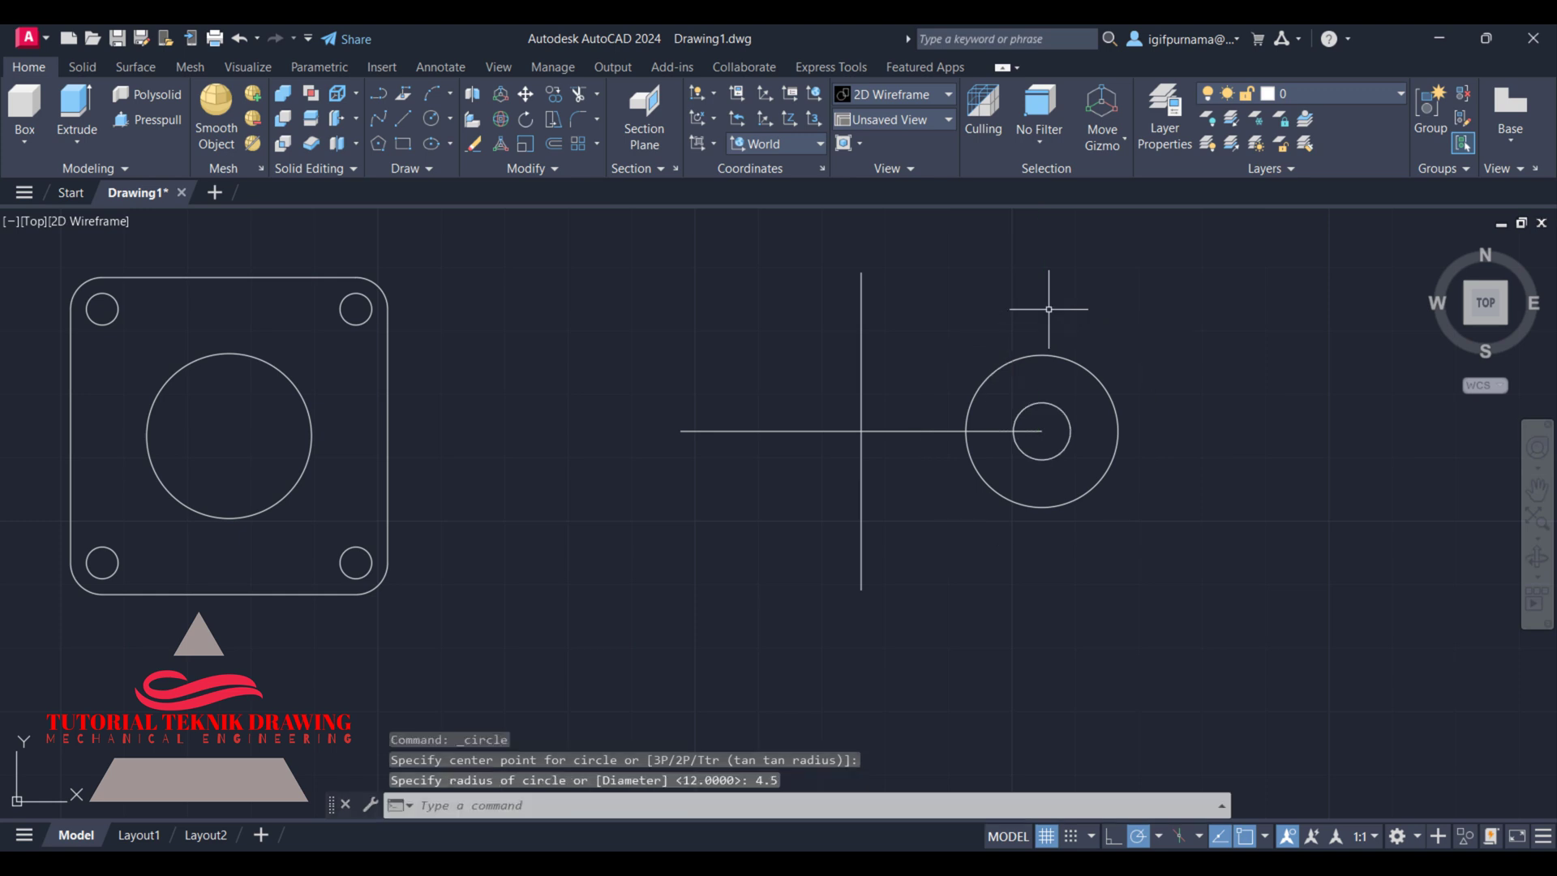
- Copy both concentric circles to the horizontal line's left end
click(558, 100)
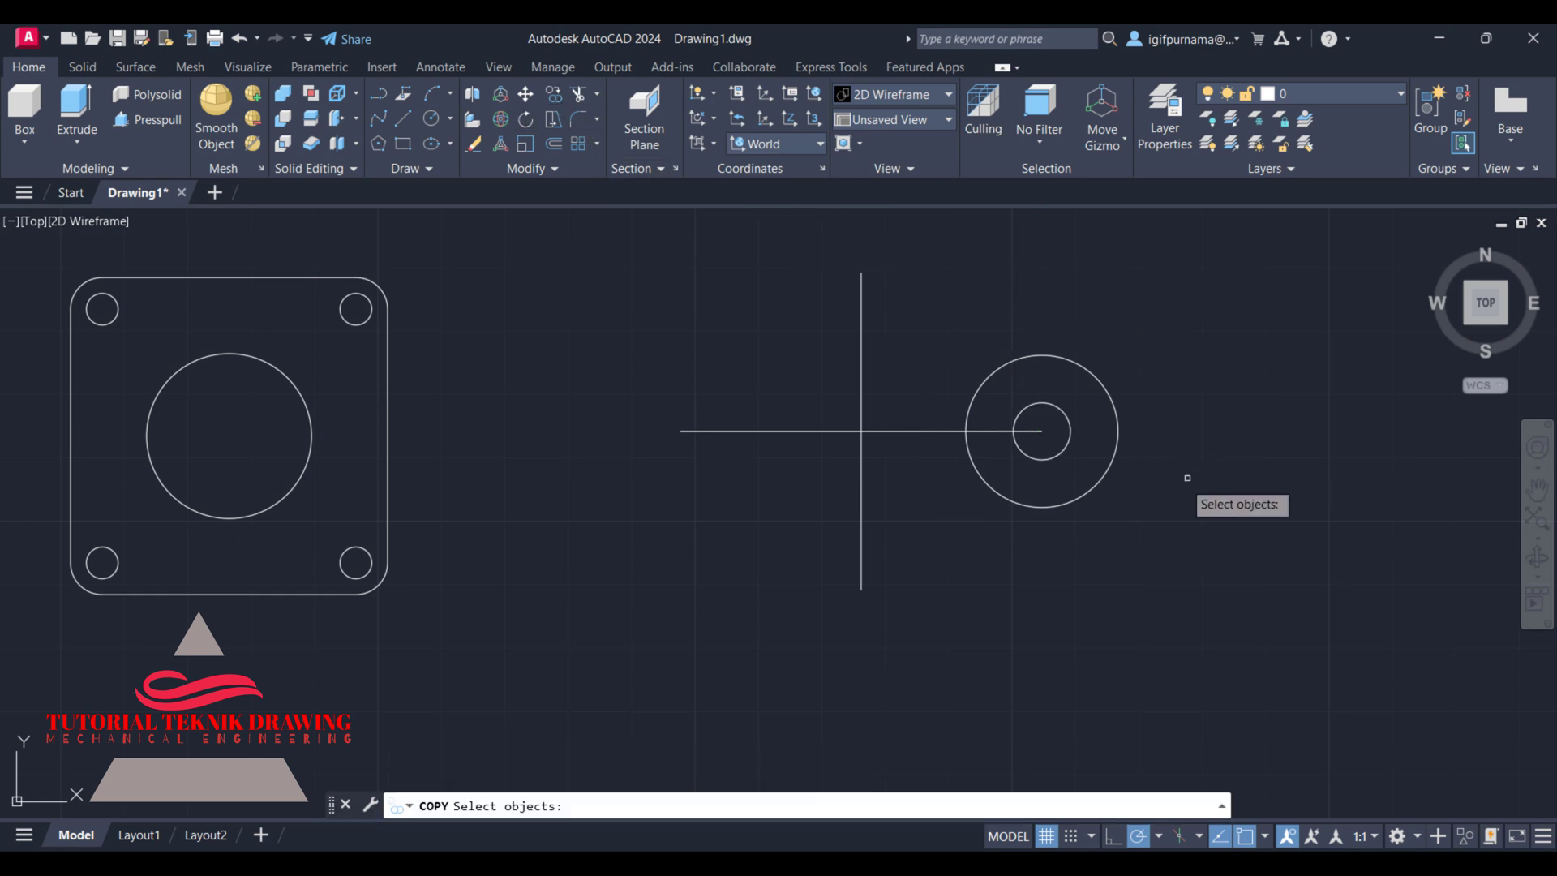
click(1247, 487)
click(1054, 409)
key(Return)
click(1042, 431)
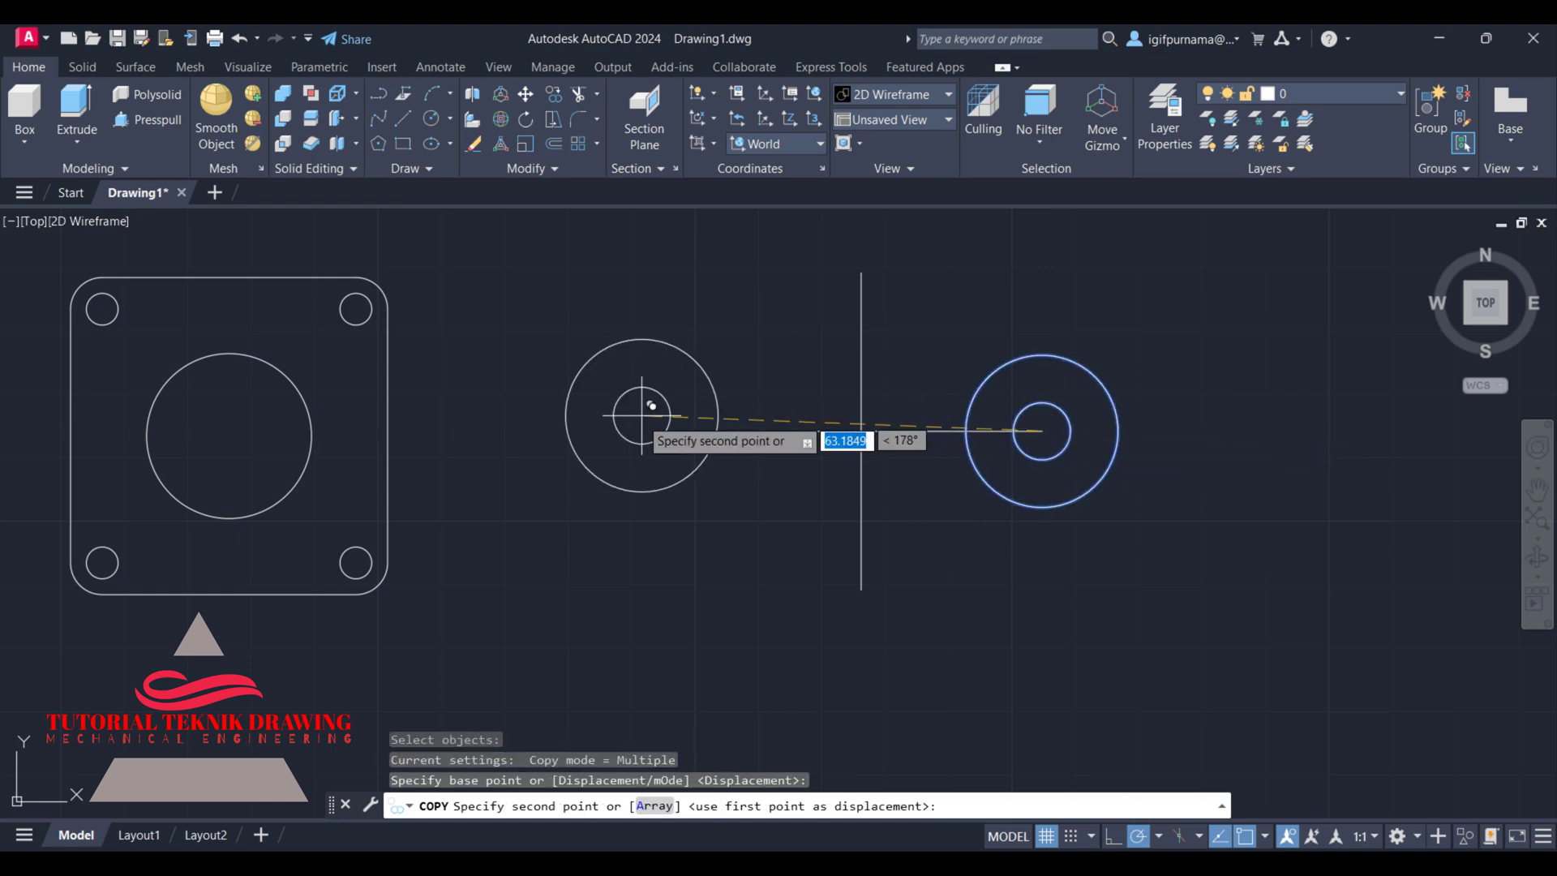
click(681, 430)
right_click(684, 435)
click(717, 448)
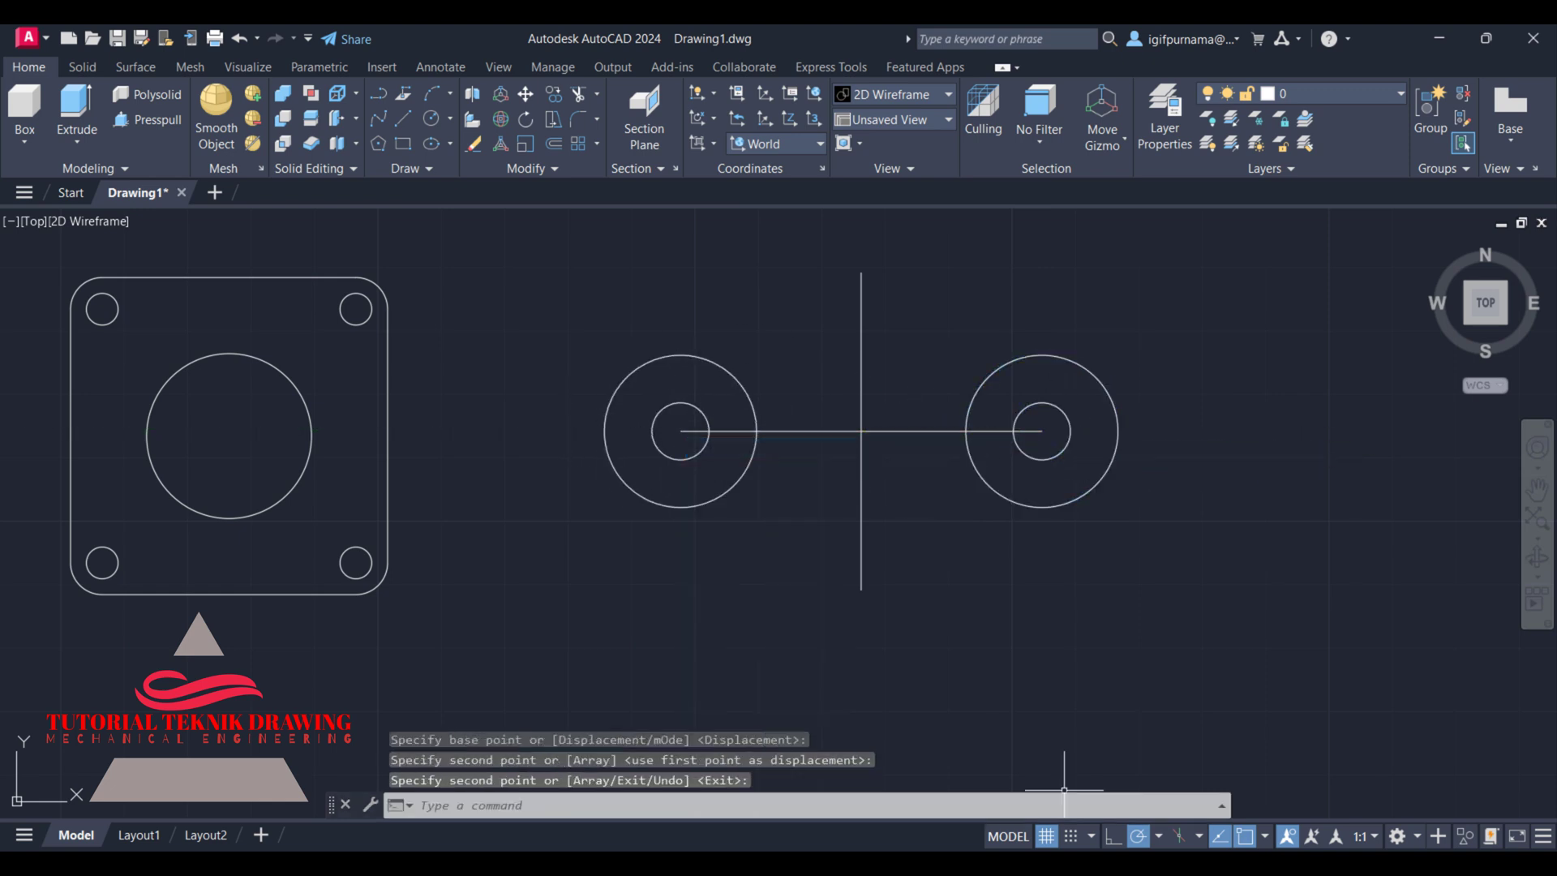
key(alt+Tab)
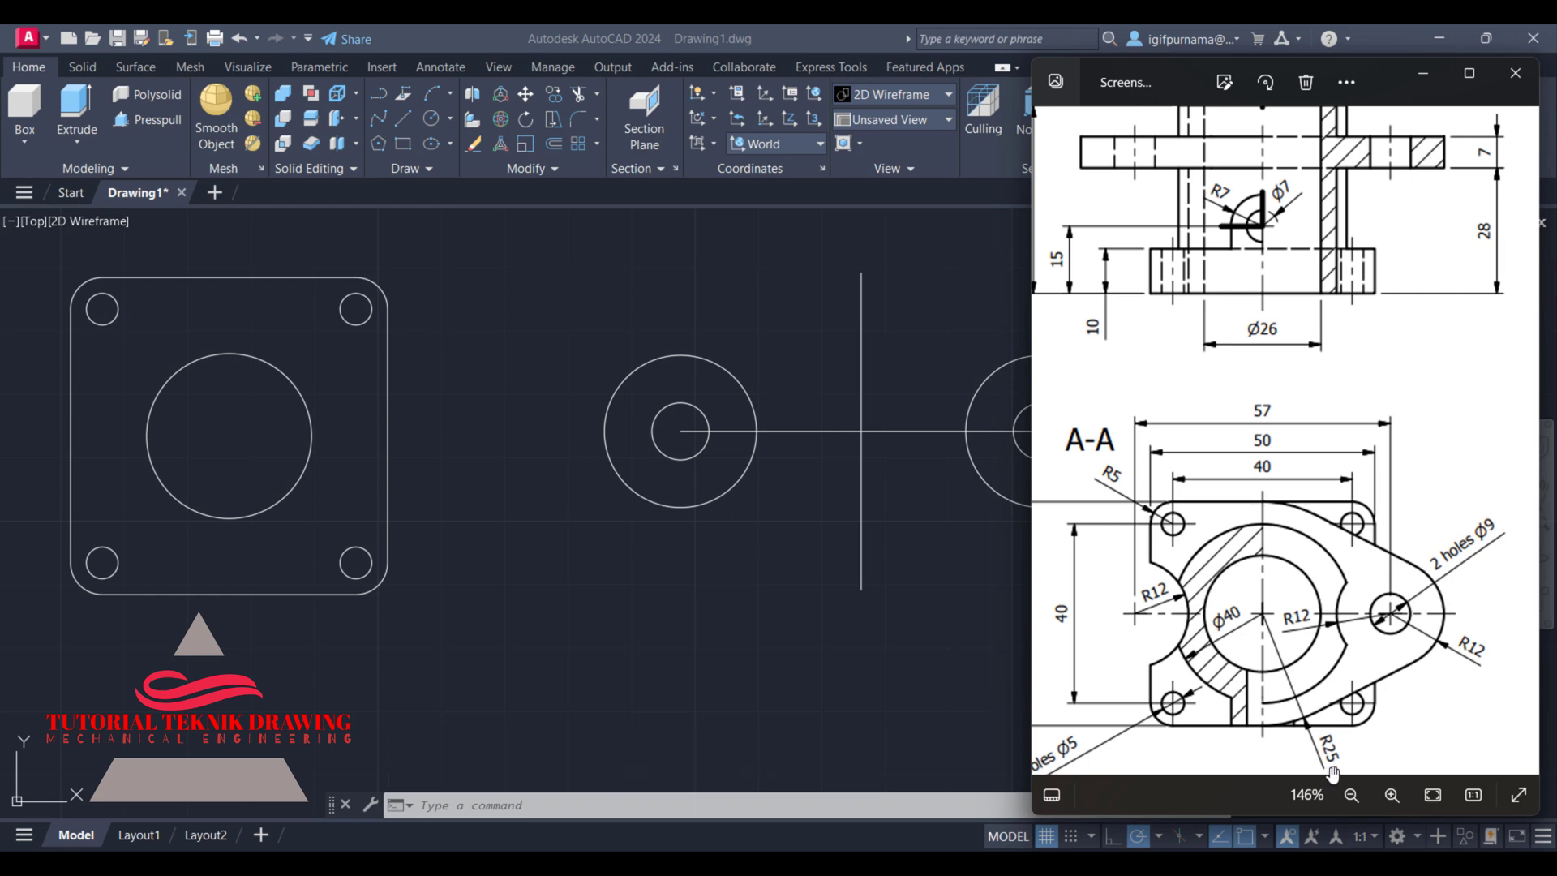
- Draw a radius-25 circle centred on the centre-line crossing
key(alt+Tab)
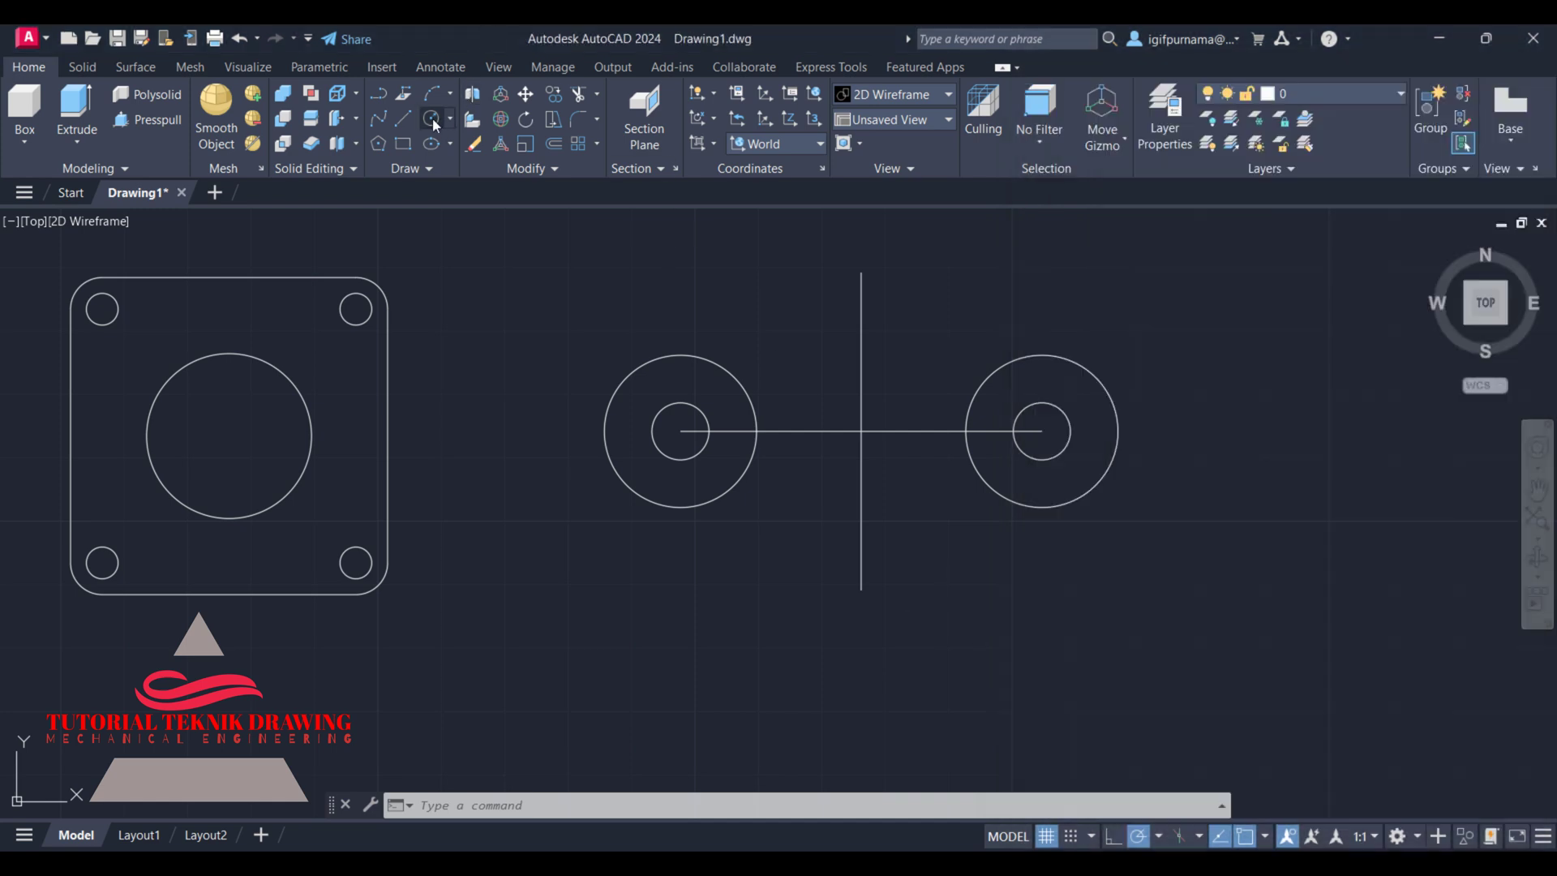
click(434, 121)
click(861, 431)
text(25)
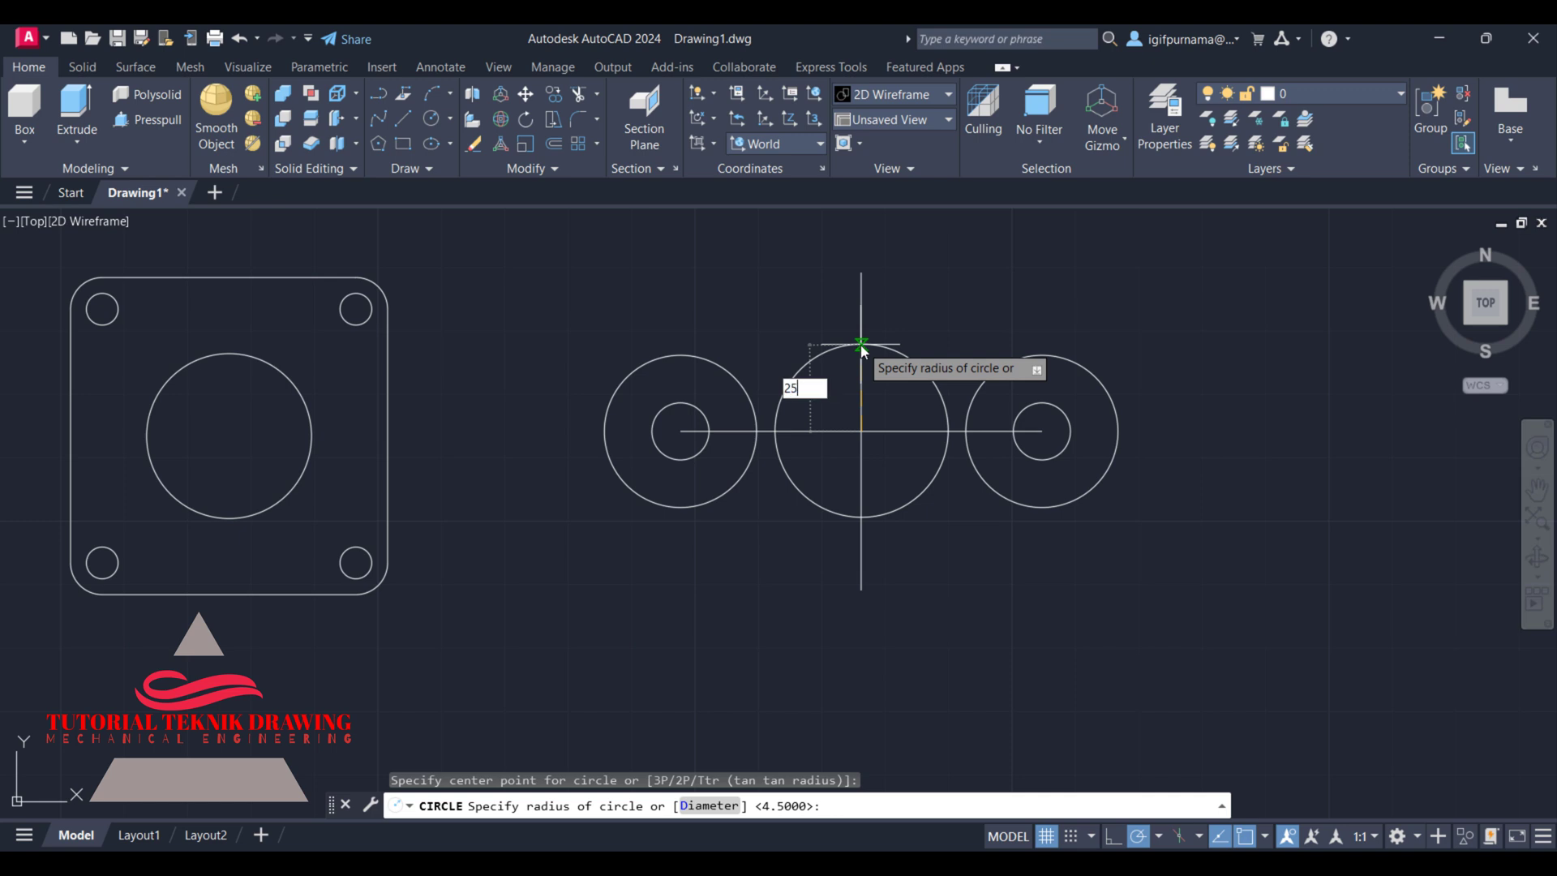
key(Return)
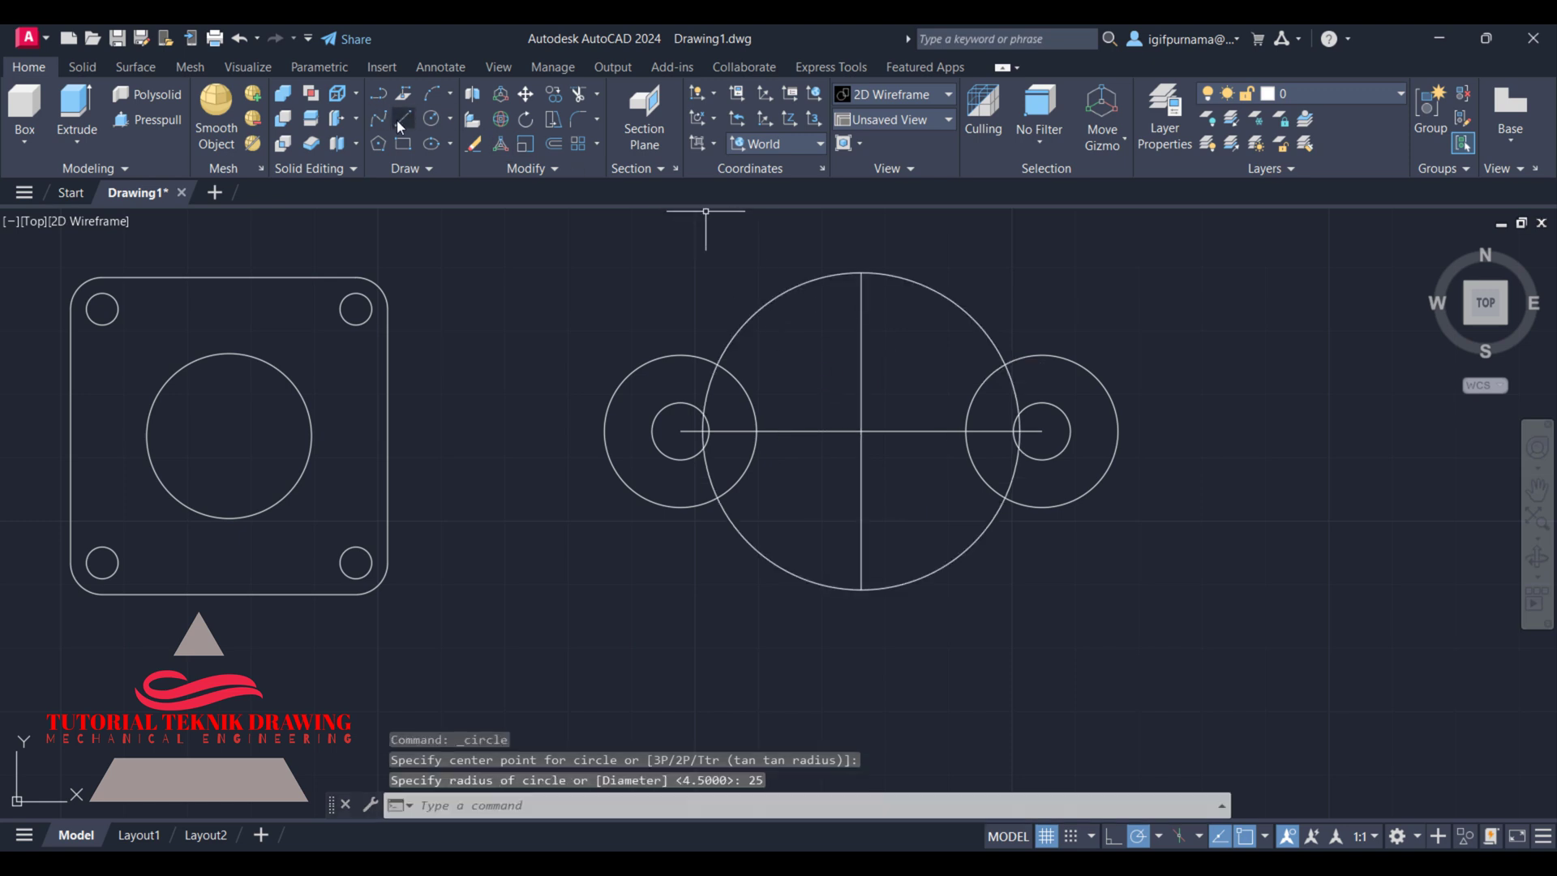
- Draw a line from the left radius-12 circle tangent to the big circle's top
click(399, 123)
click(667, 357)
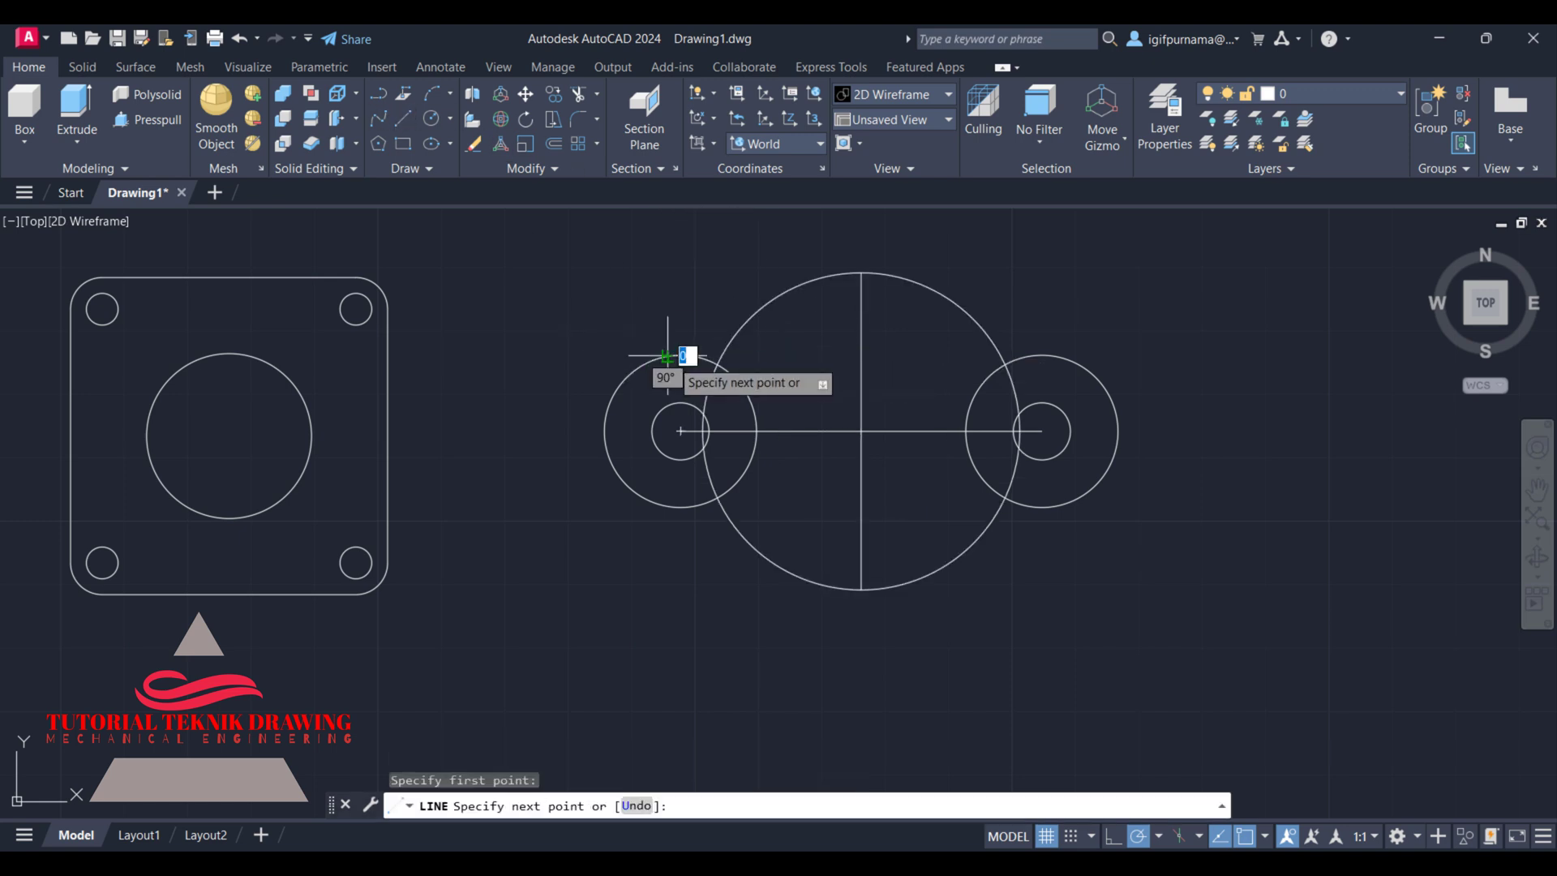
key(Escape)
key(Return)
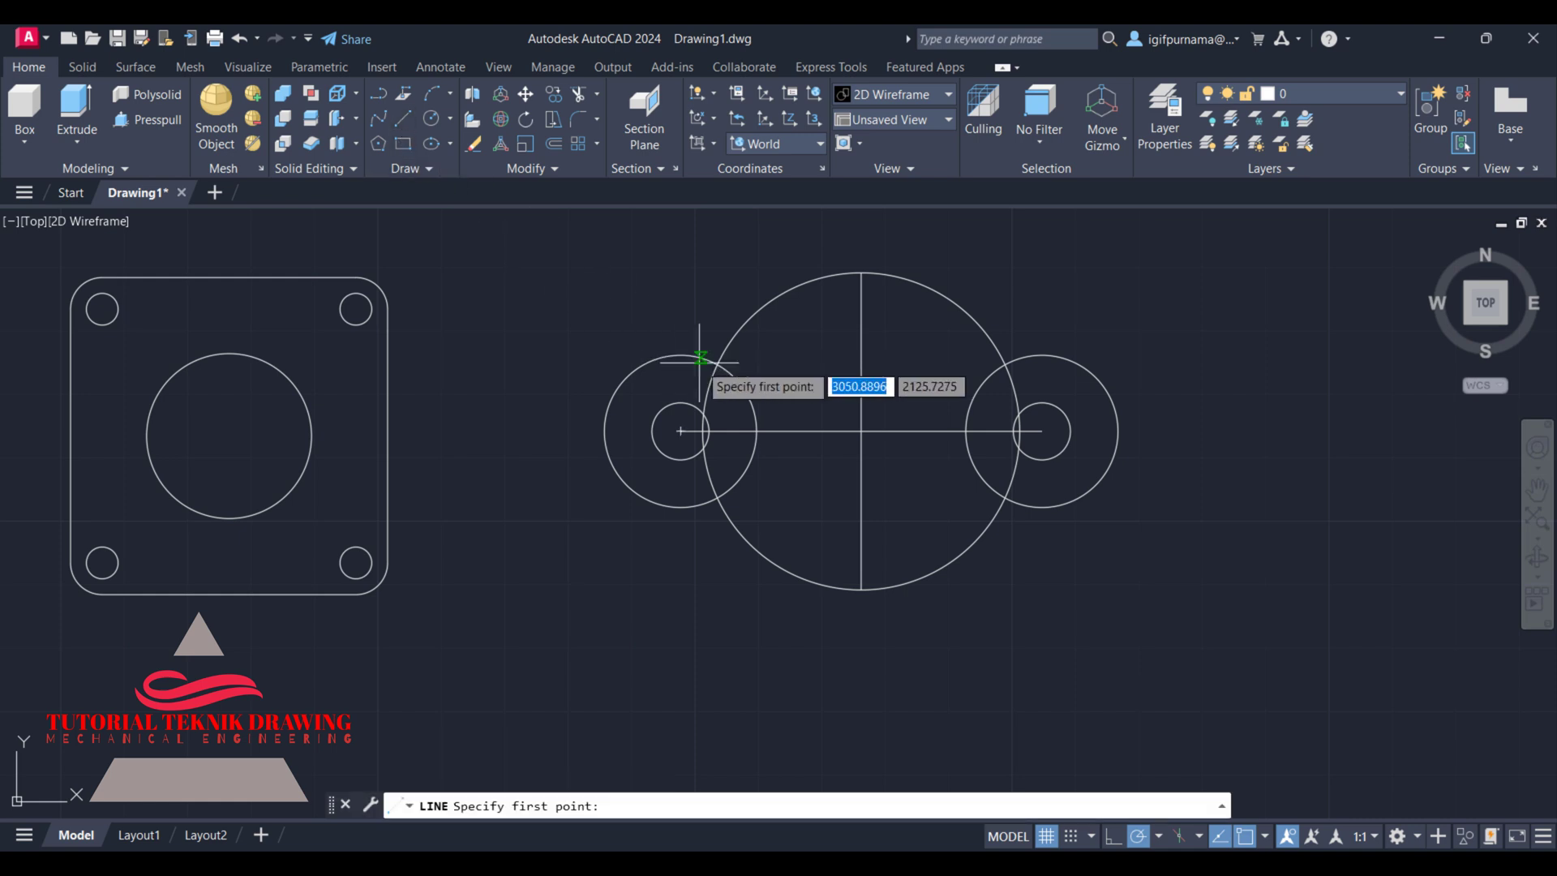
click(682, 354)
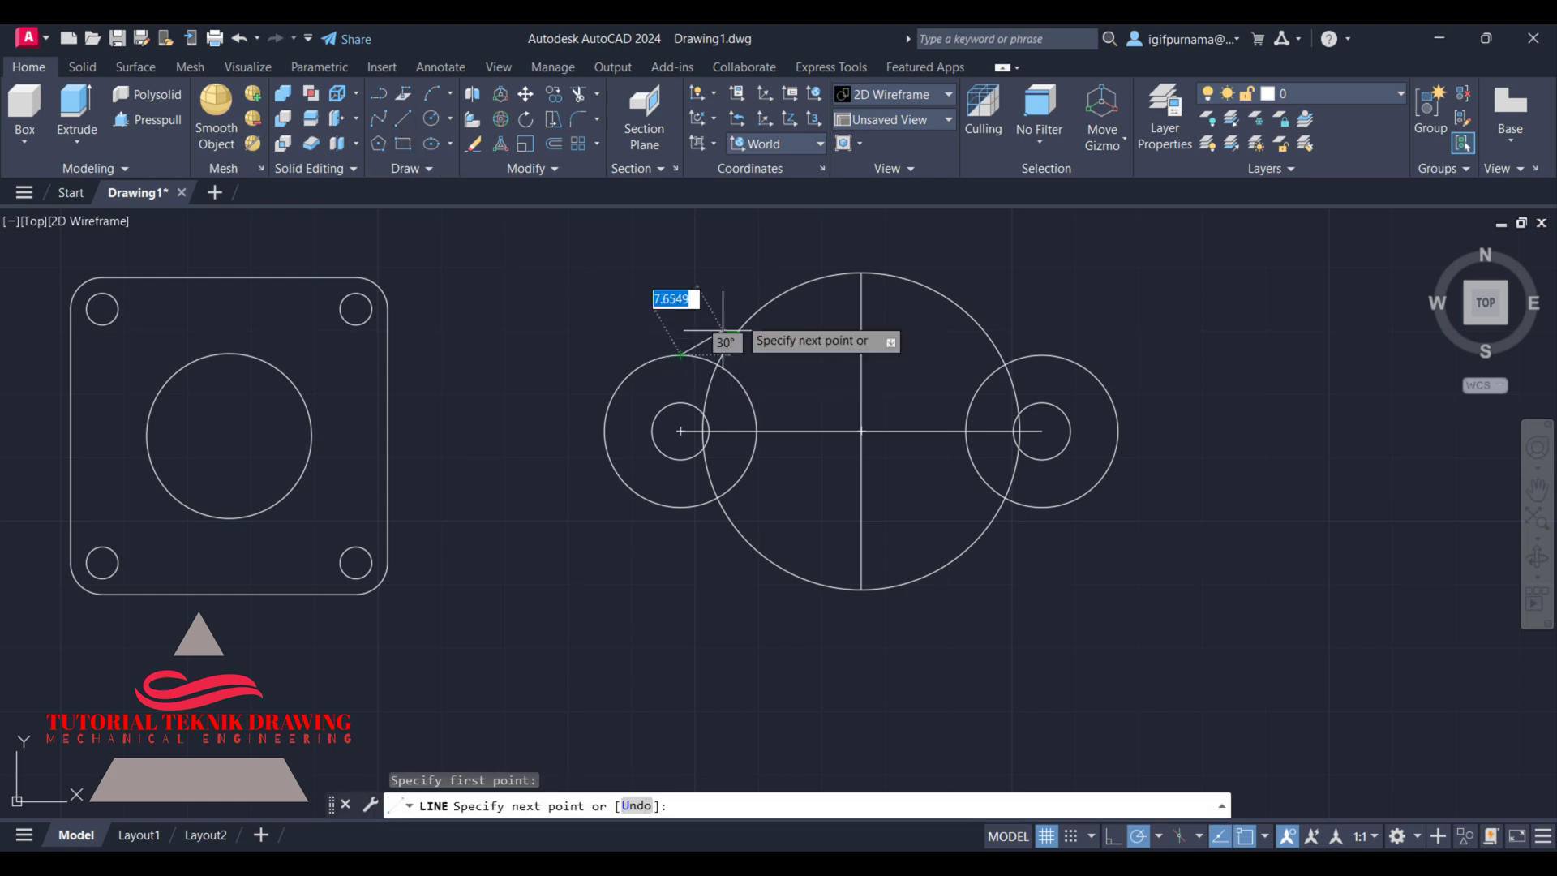
click(823, 277)
key(Return)
key(alt+Tab)
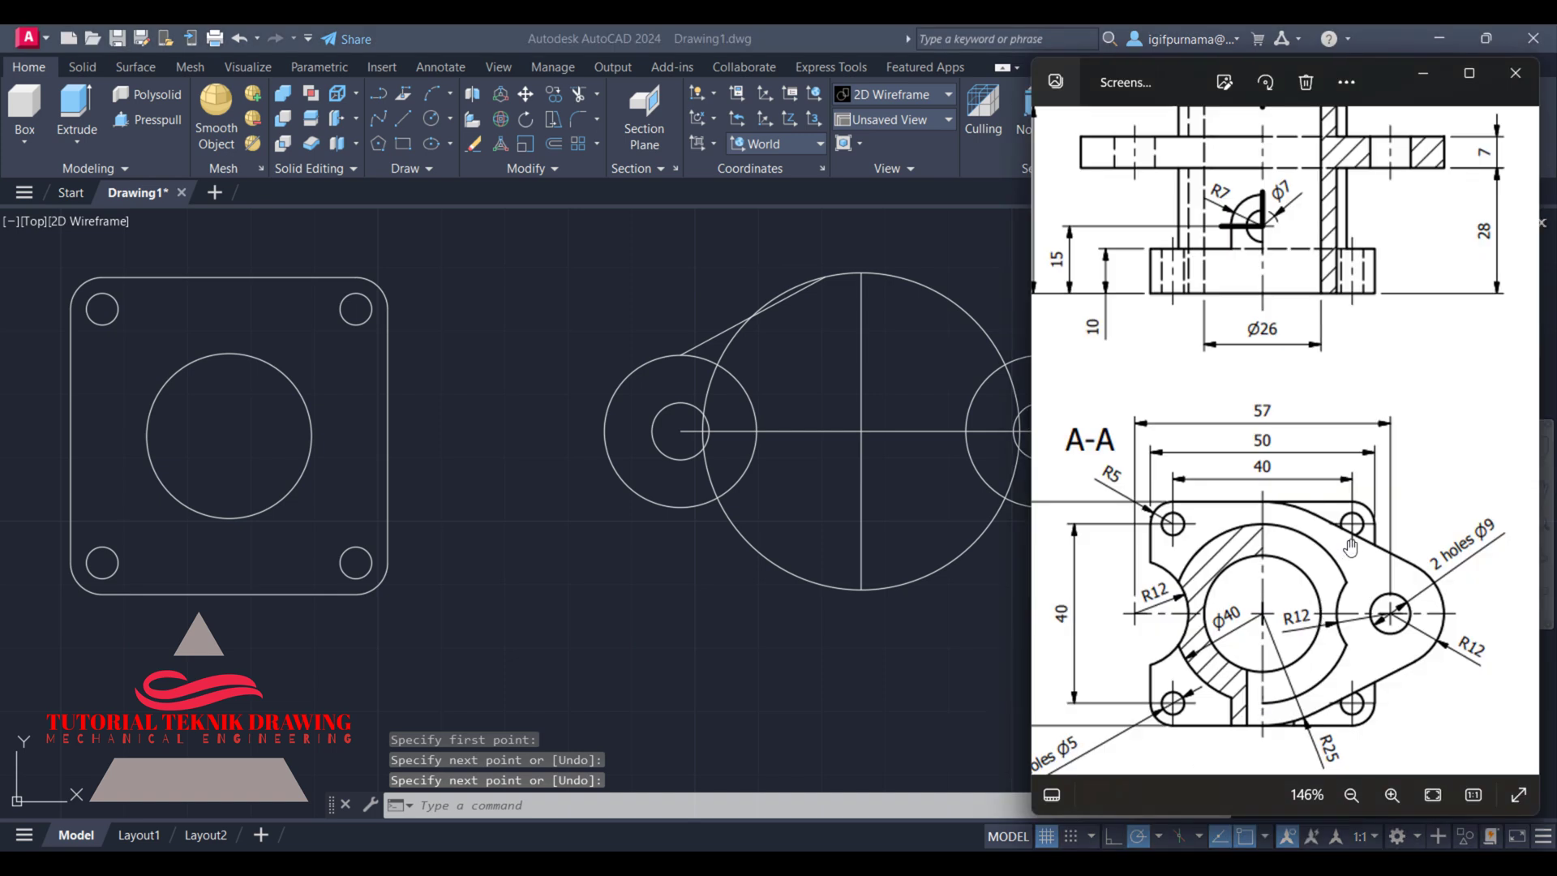
key(alt+Tab)
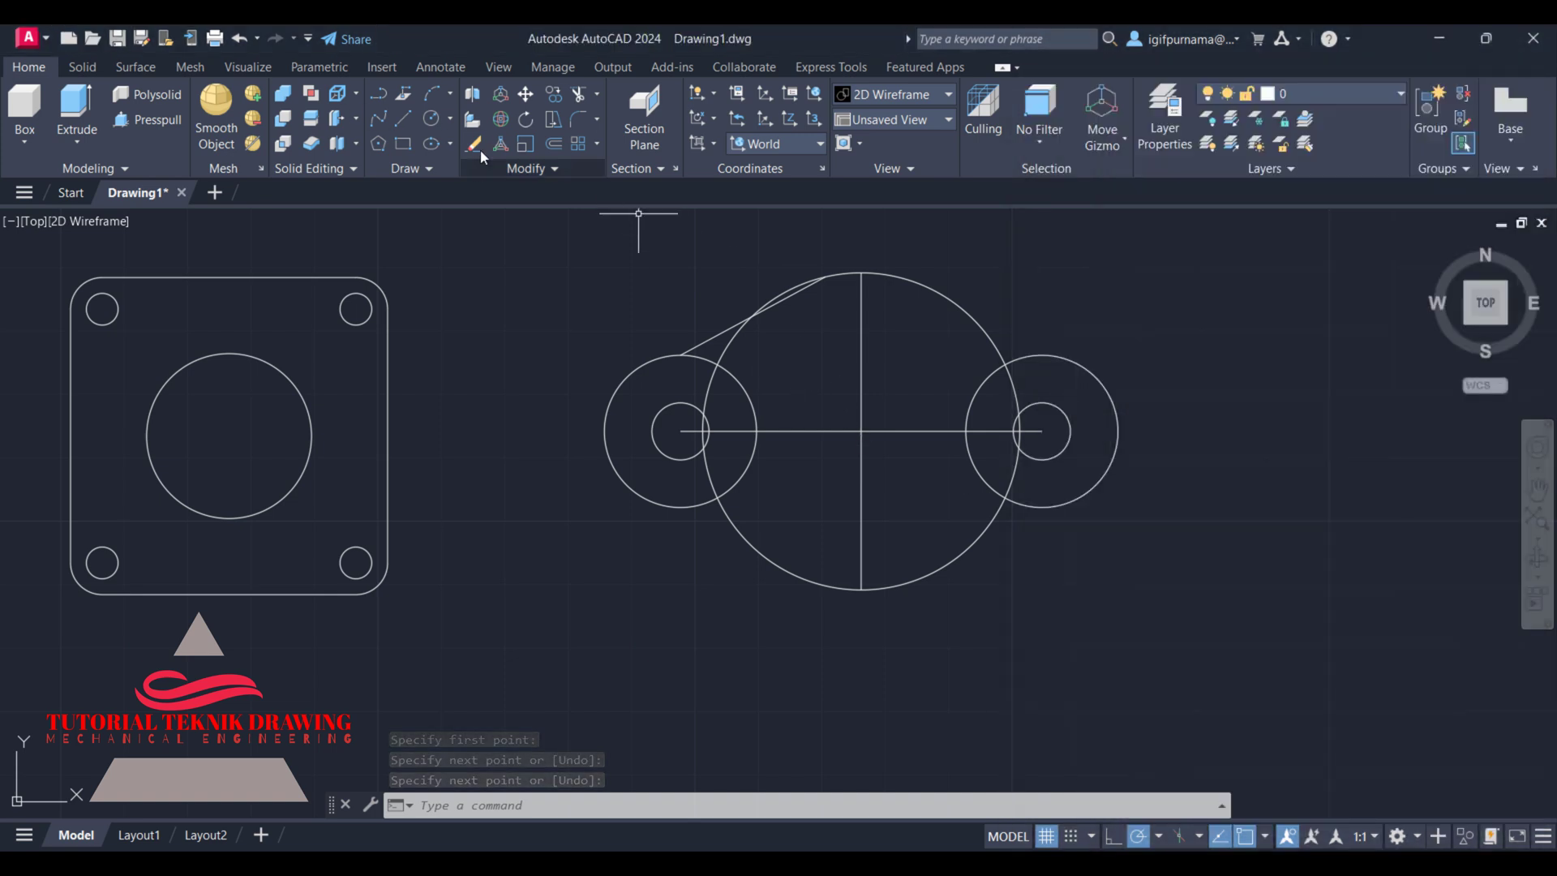
- Erase that line and redraw it tangent between the left circle and the big circle
click(478, 148)
click(706, 339)
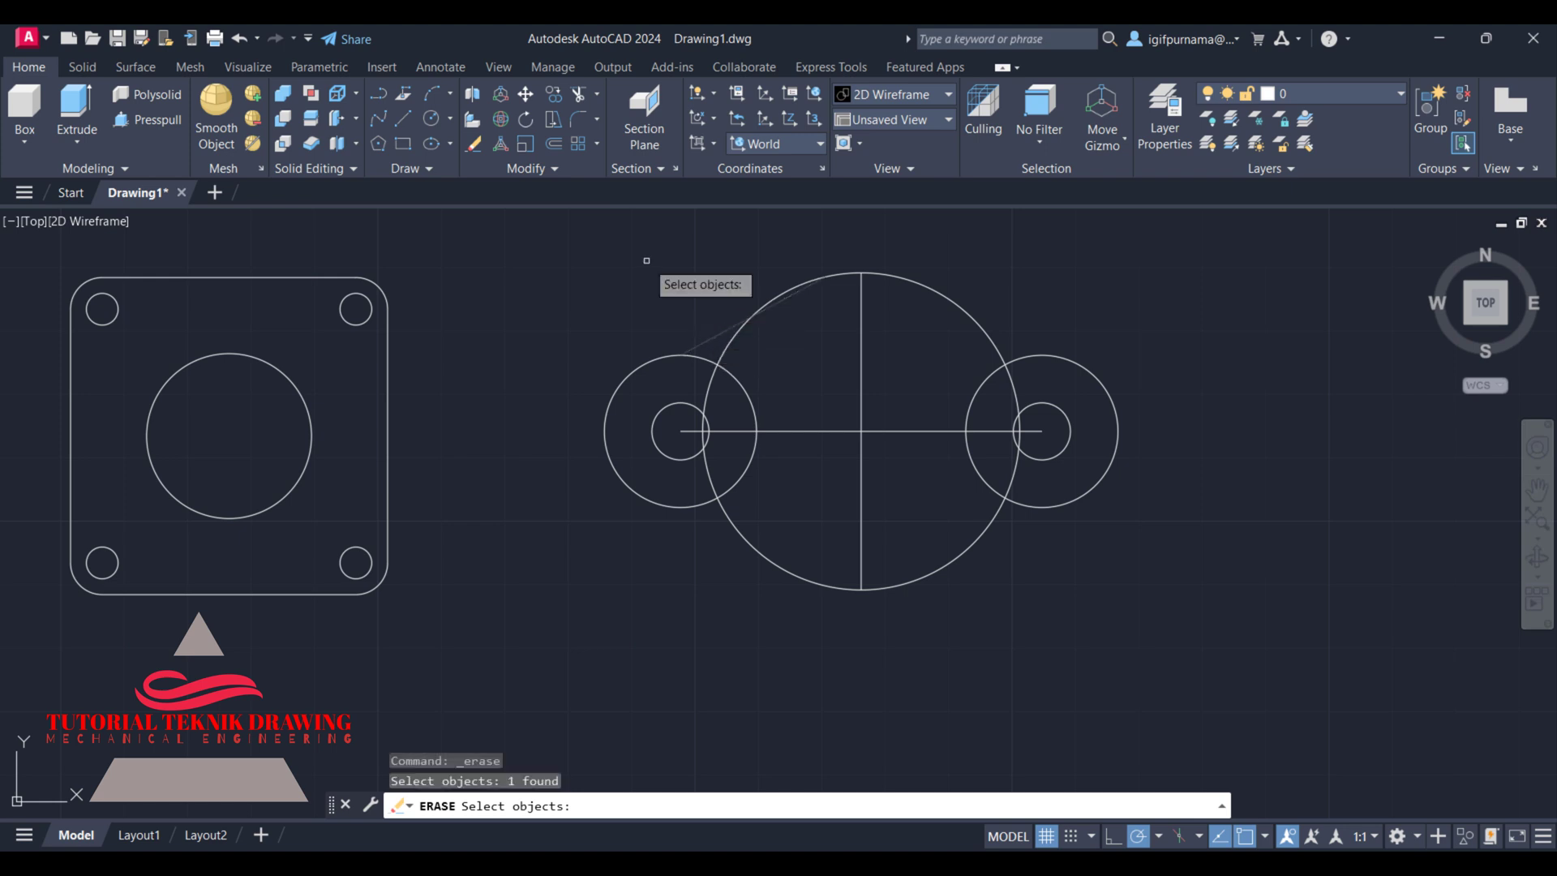
key(Return)
text(l)
key(Return)
click(639, 366)
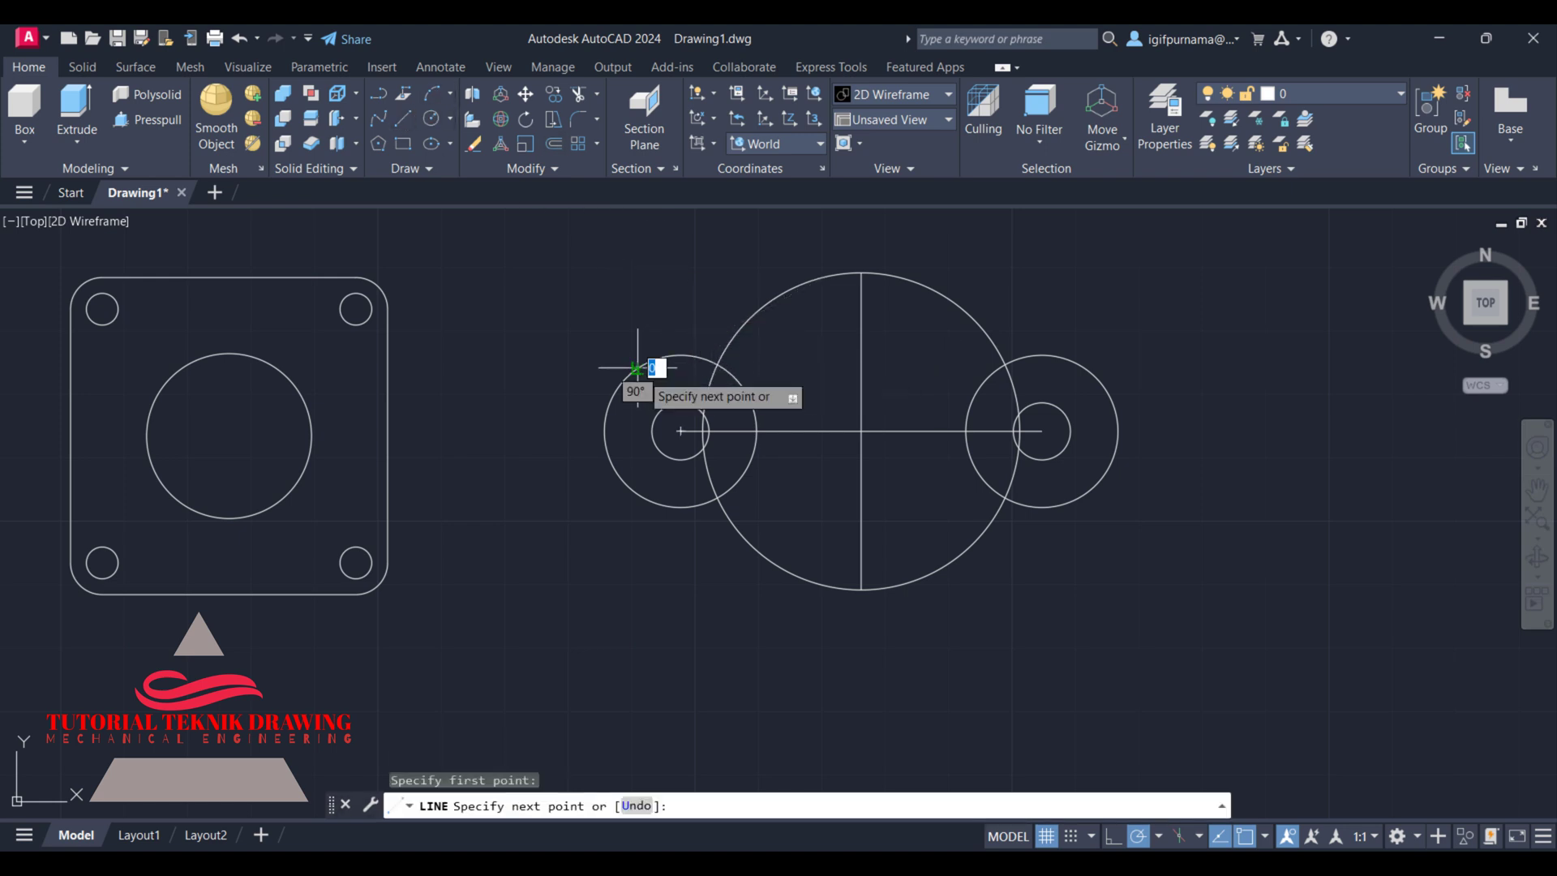
click(789, 288)
right_click(789, 289)
click(829, 300)
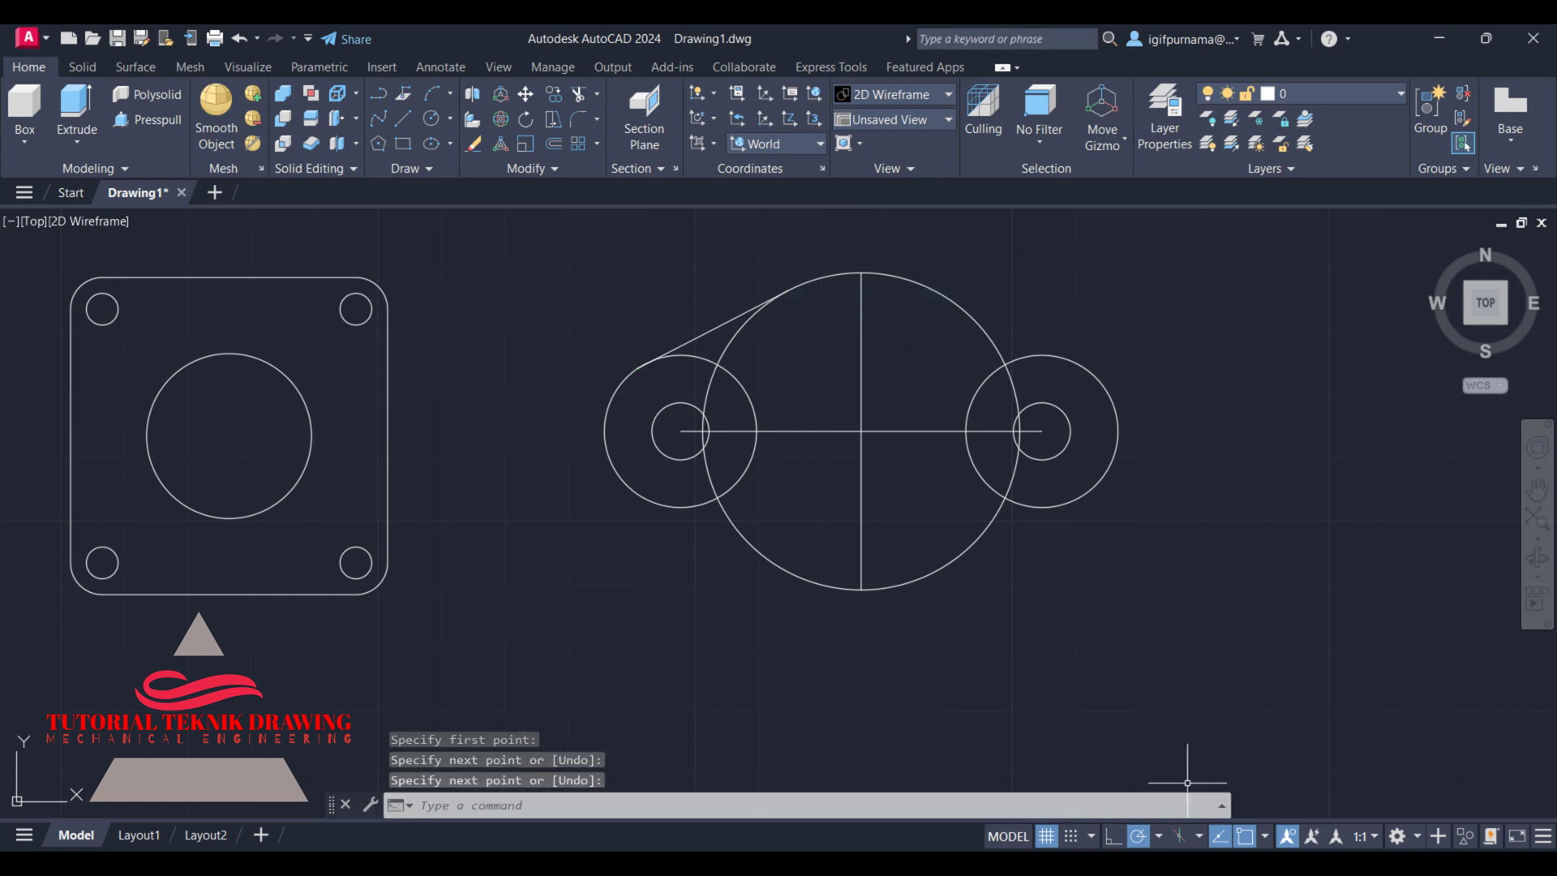
click(1046, 864)
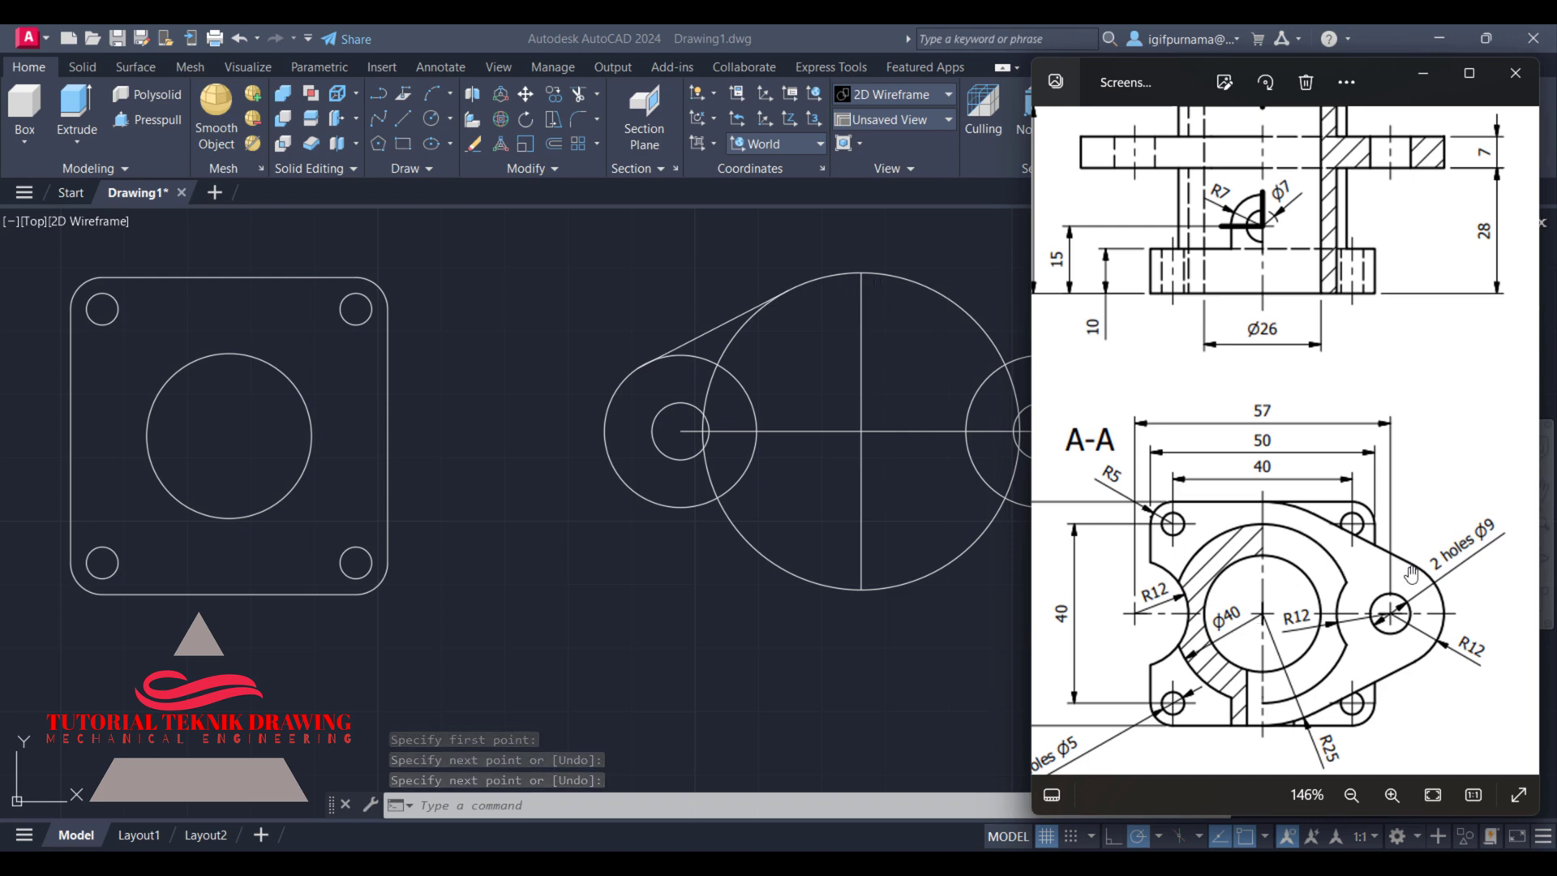
click(860, 418)
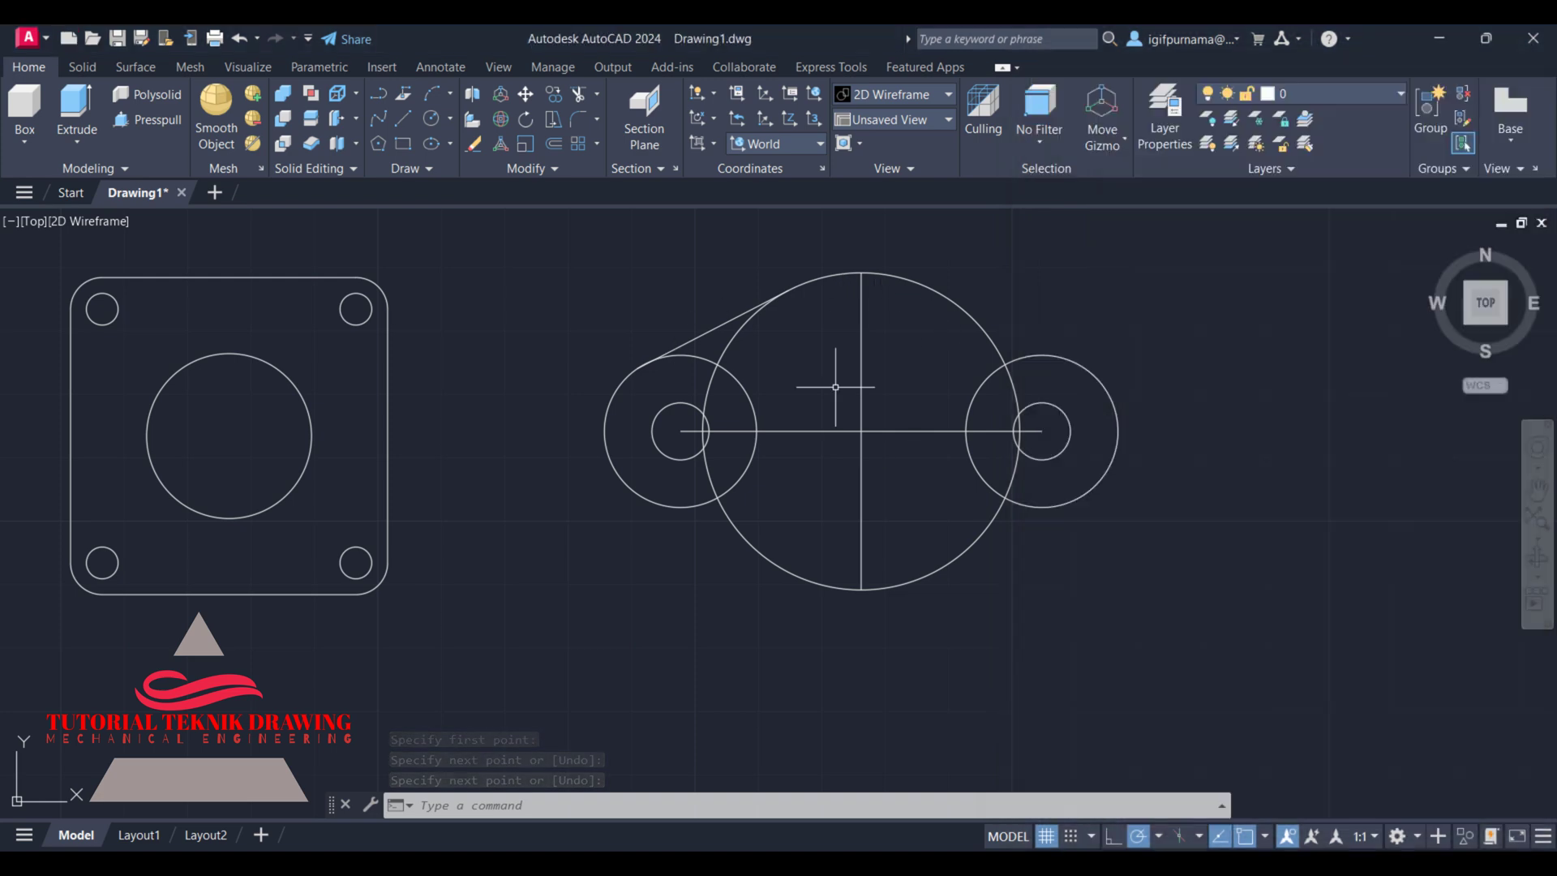
- Mirror the tangent line across the horizontal centre line, keeping the original
click(561, 172)
click(575, 193)
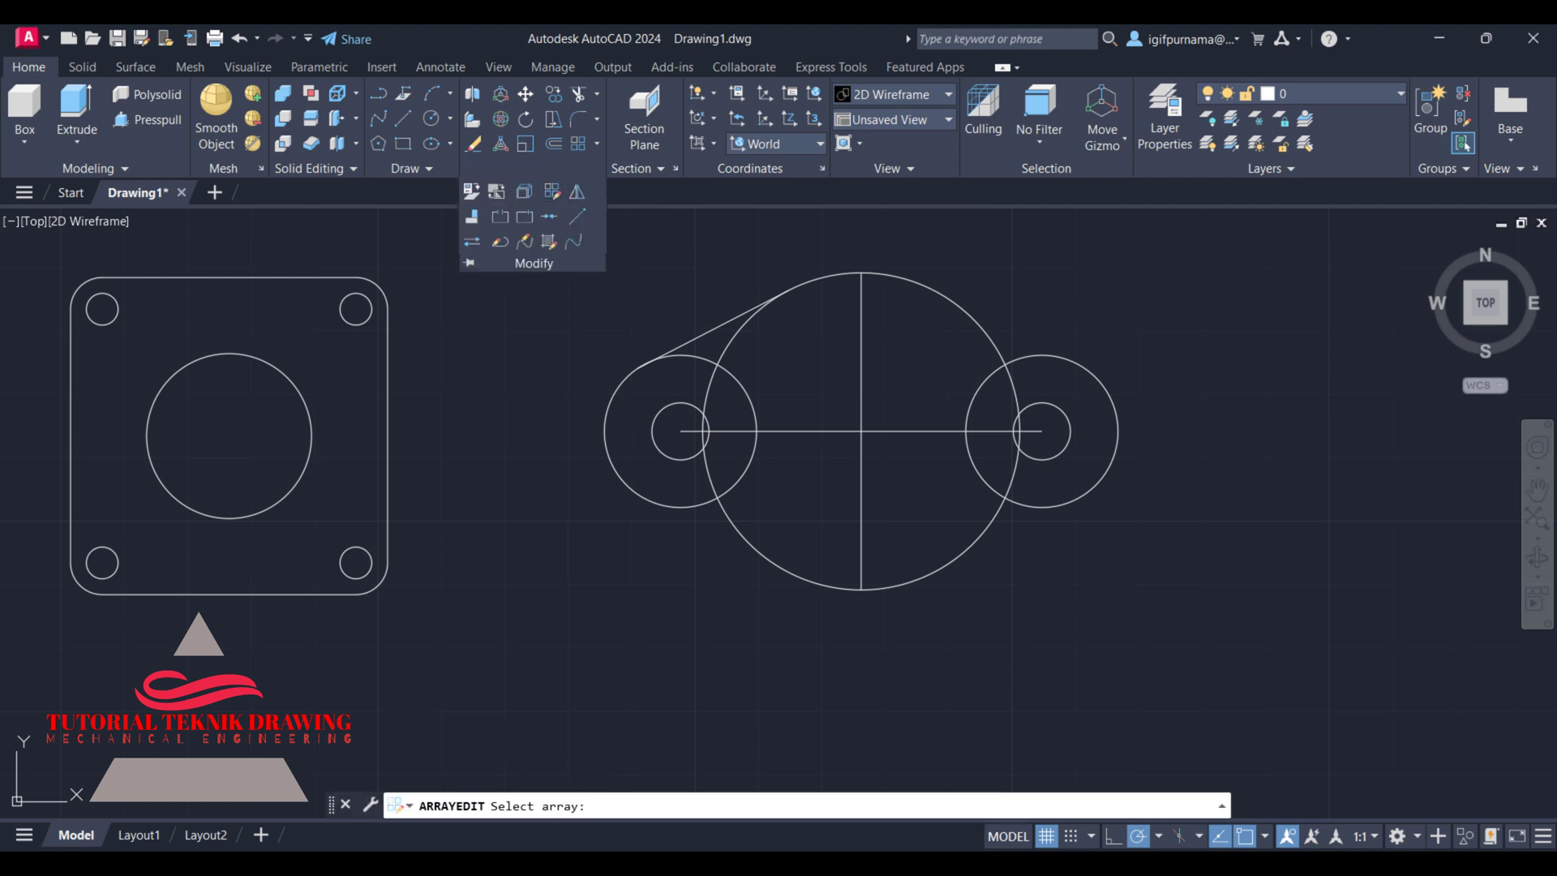
click(690, 342)
key(Return)
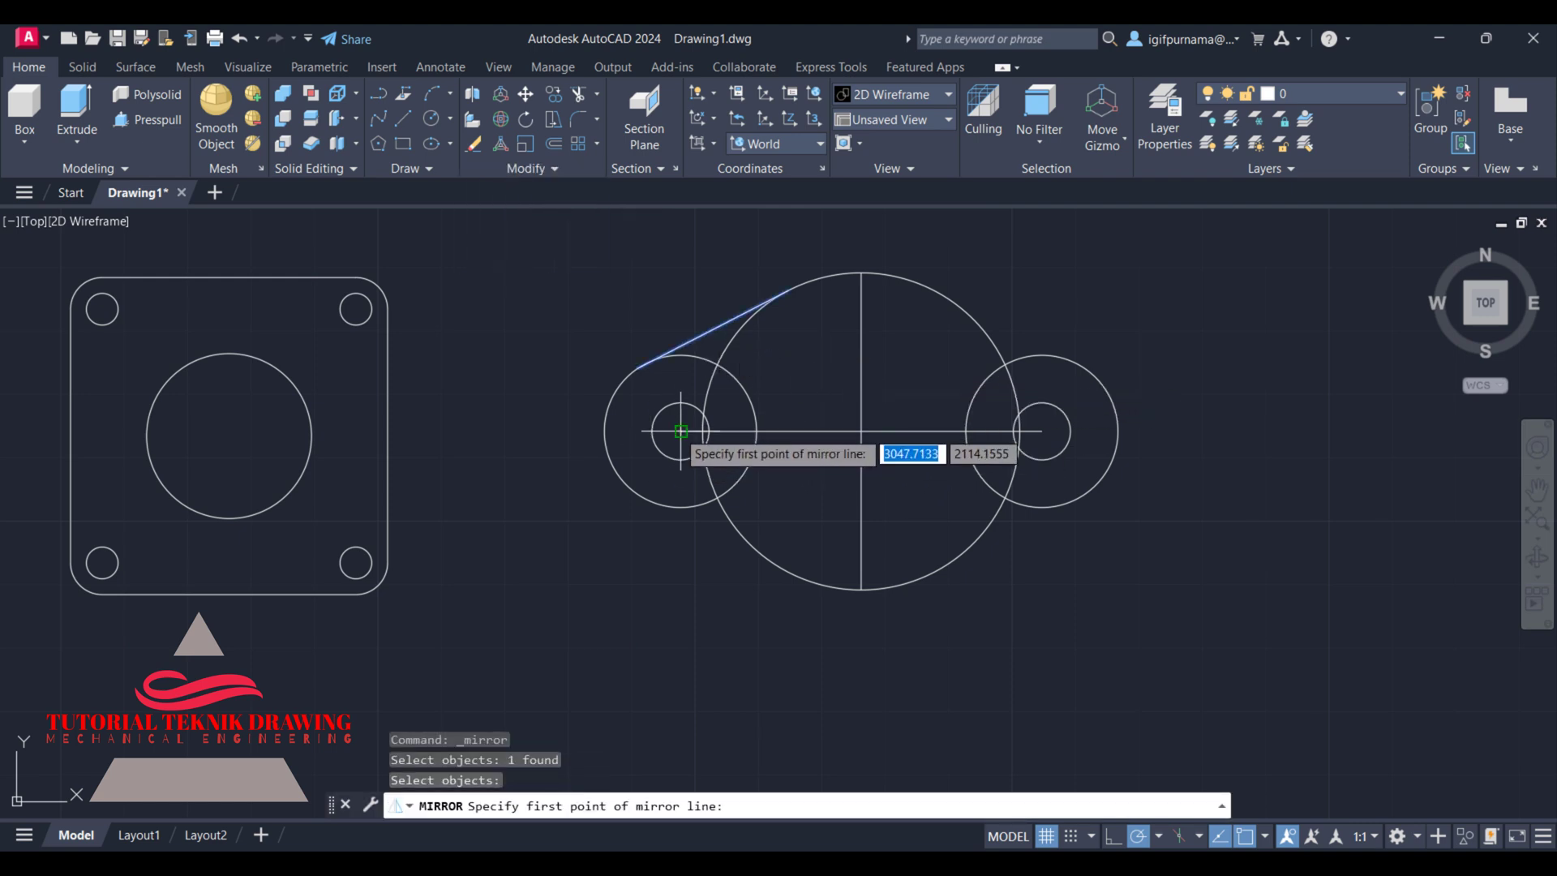
click(680, 431)
click(1011, 432)
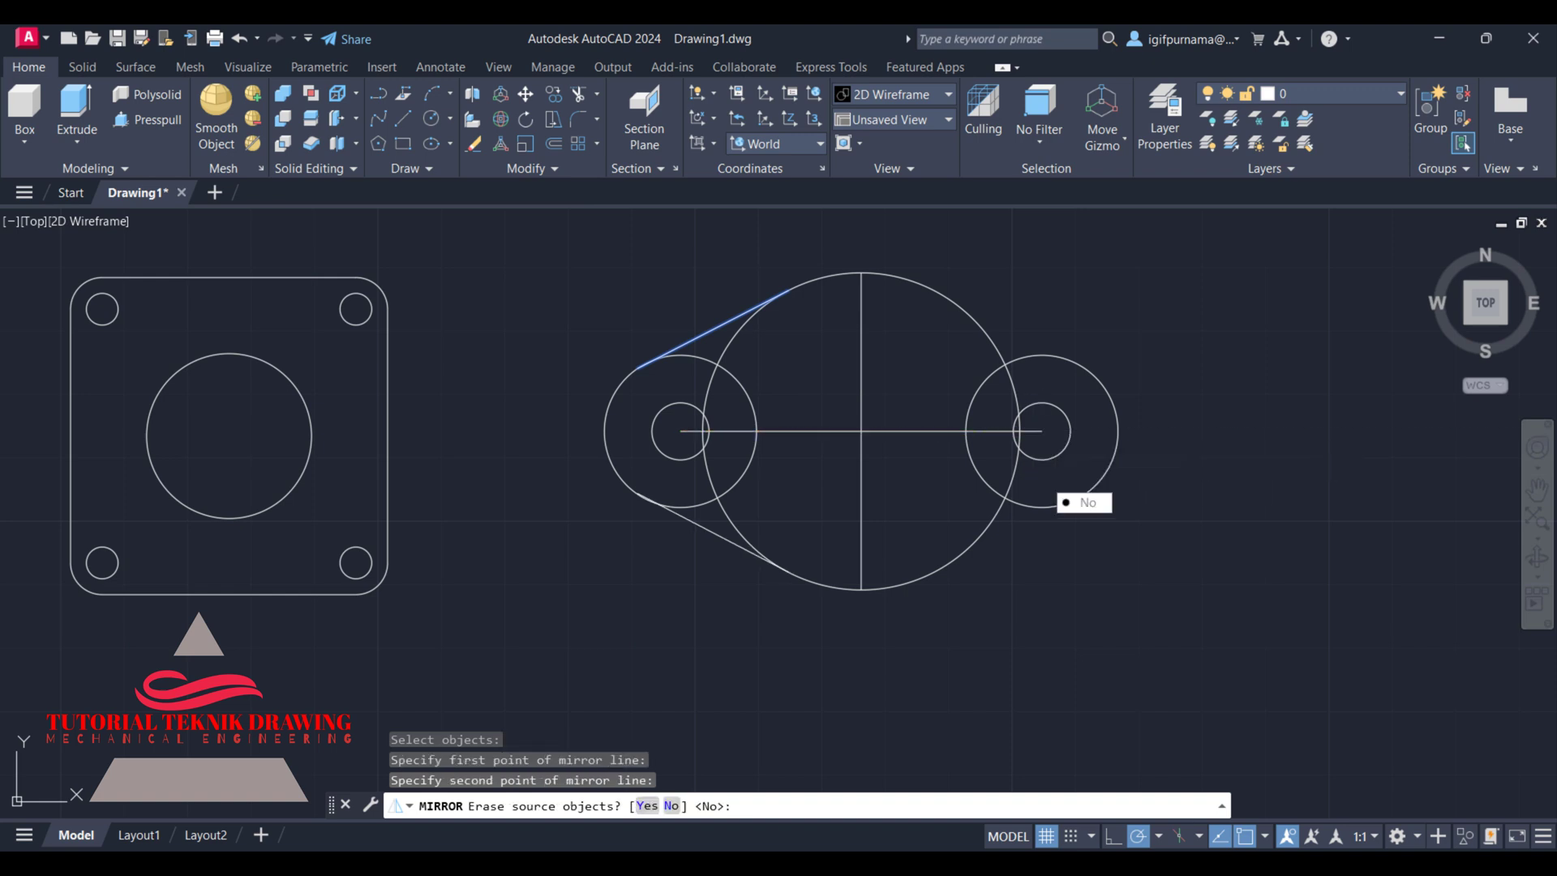
right_click(1044, 435)
click(1053, 445)
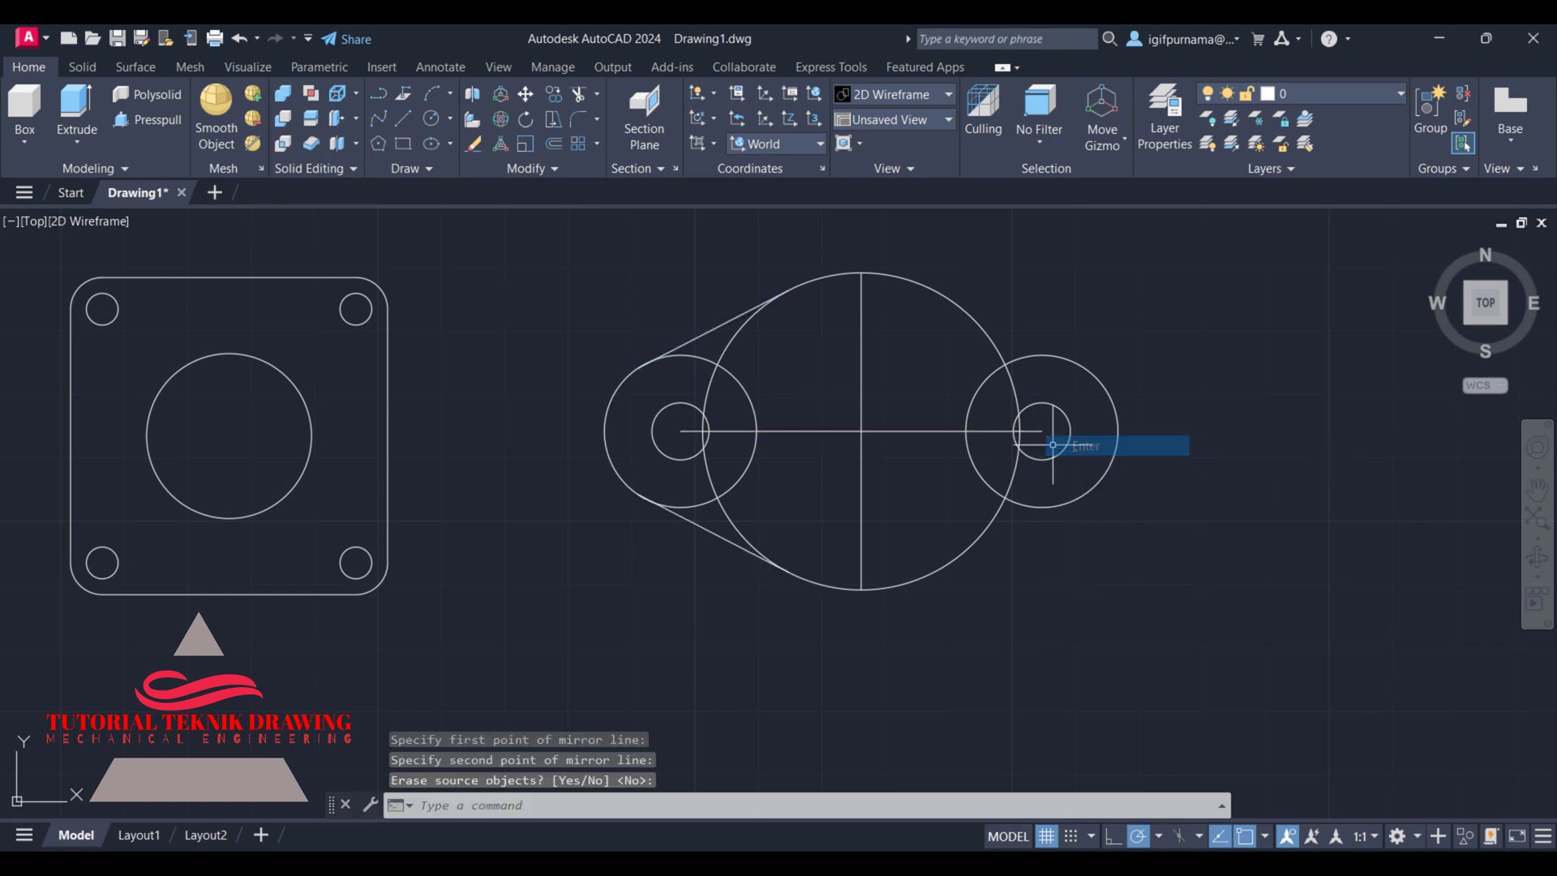
- Mirror both tangent lines across the big circle's vertical centre line, keeping the originals
click(578, 168)
click(552, 119)
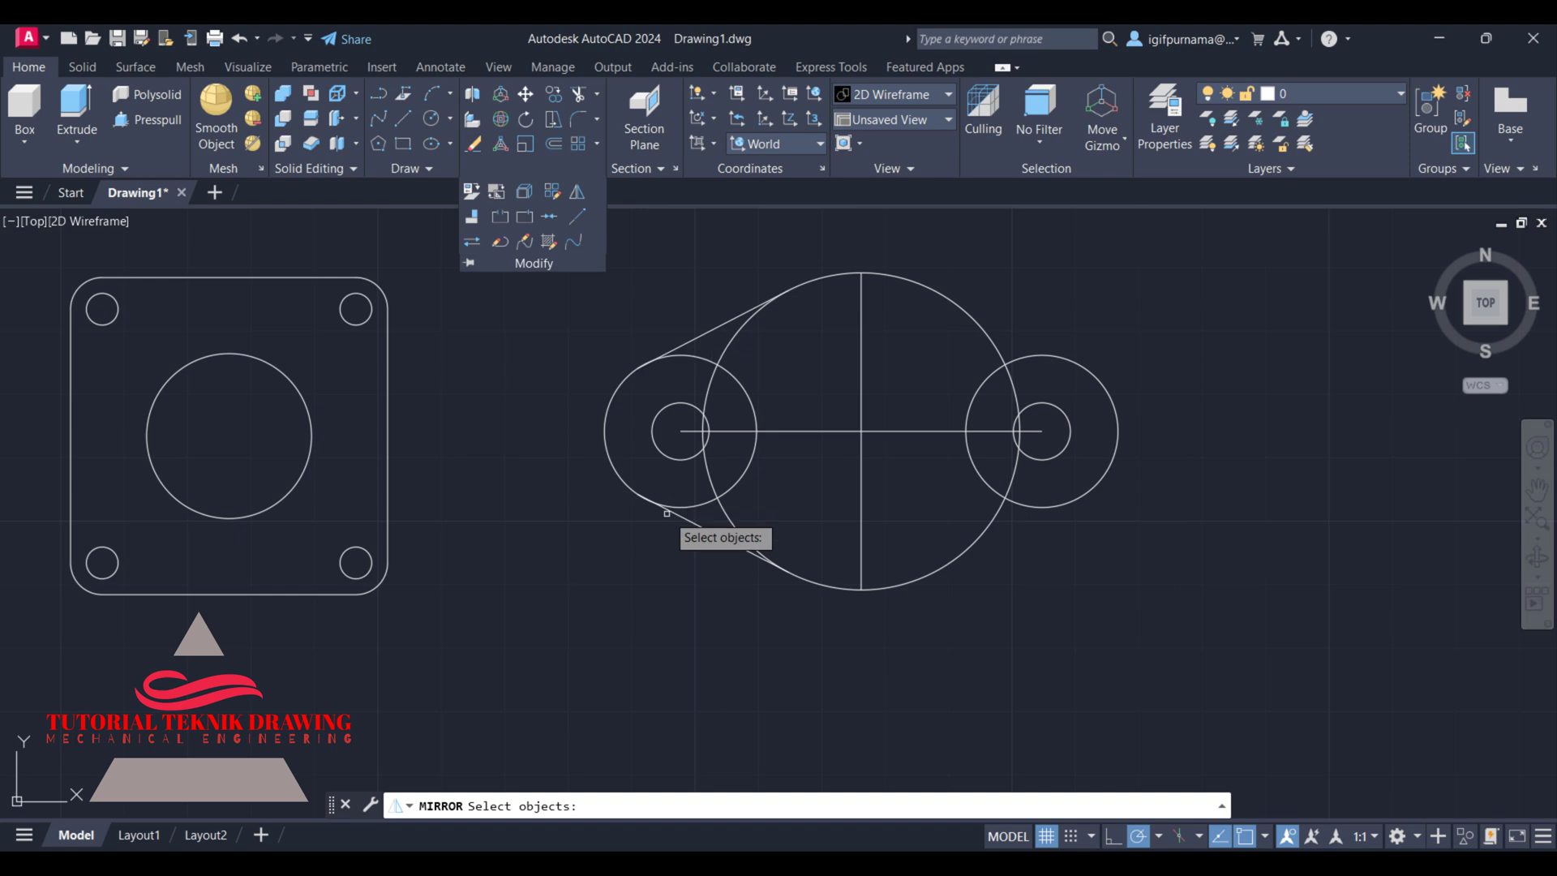
click(689, 520)
click(699, 336)
key(Return)
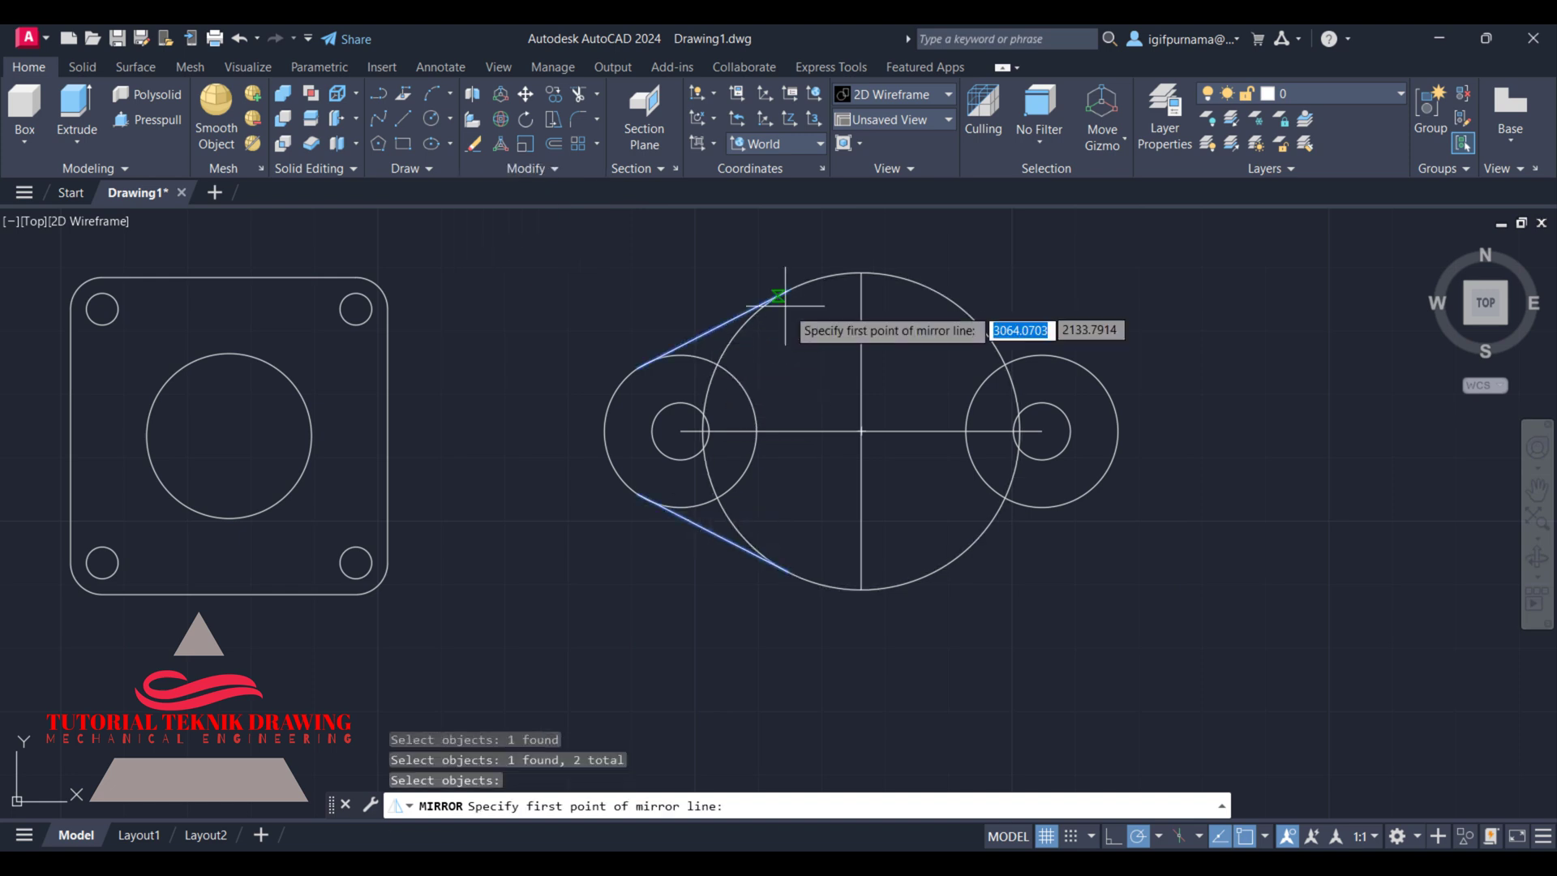
click(861, 590)
click(862, 272)
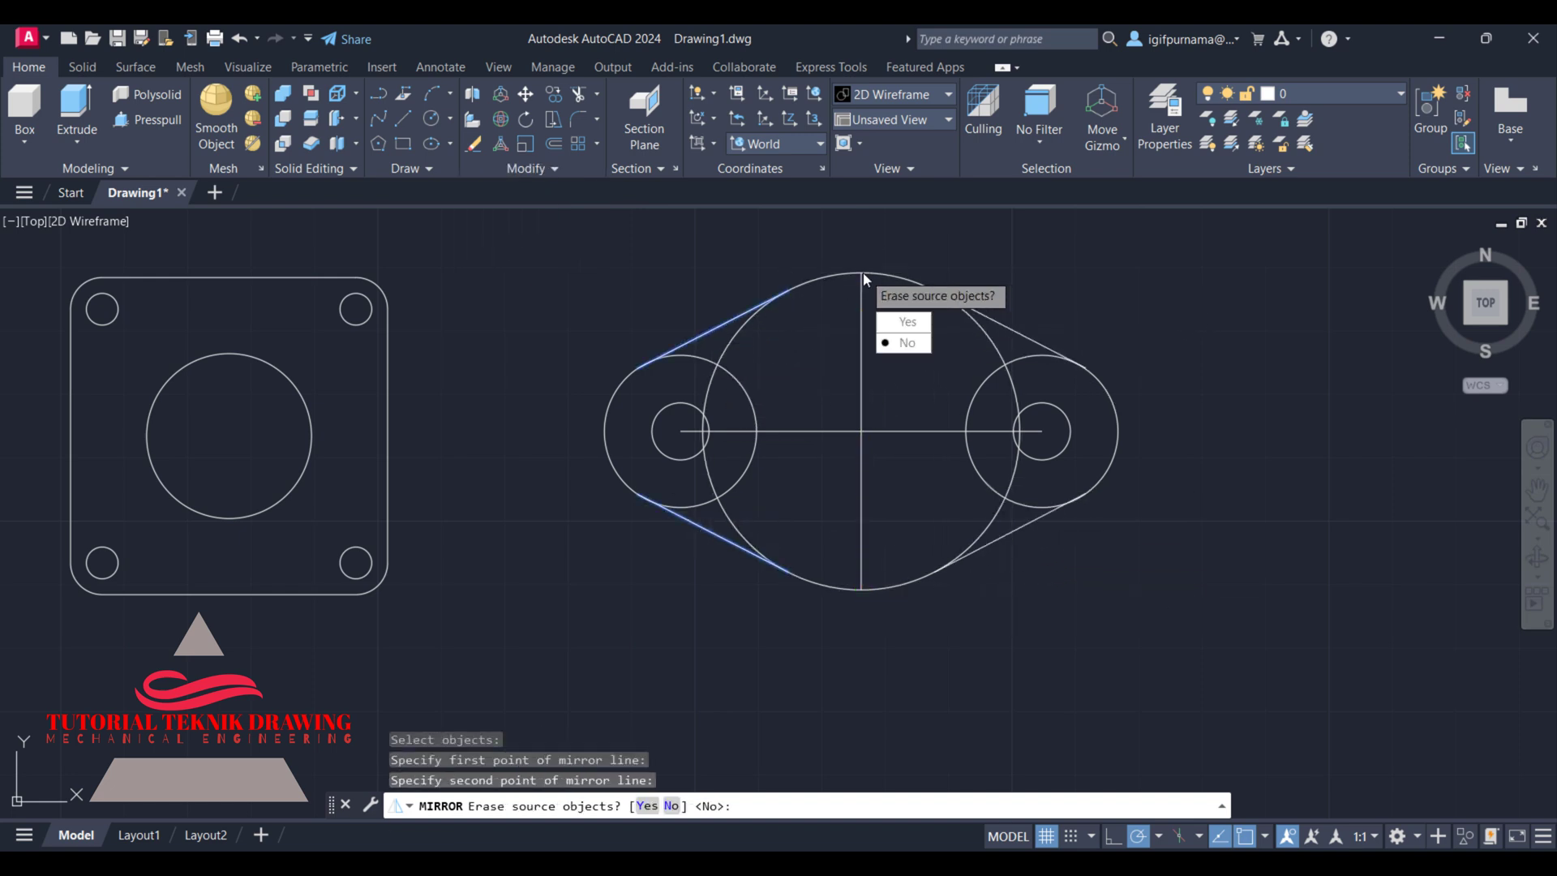
key(Return)
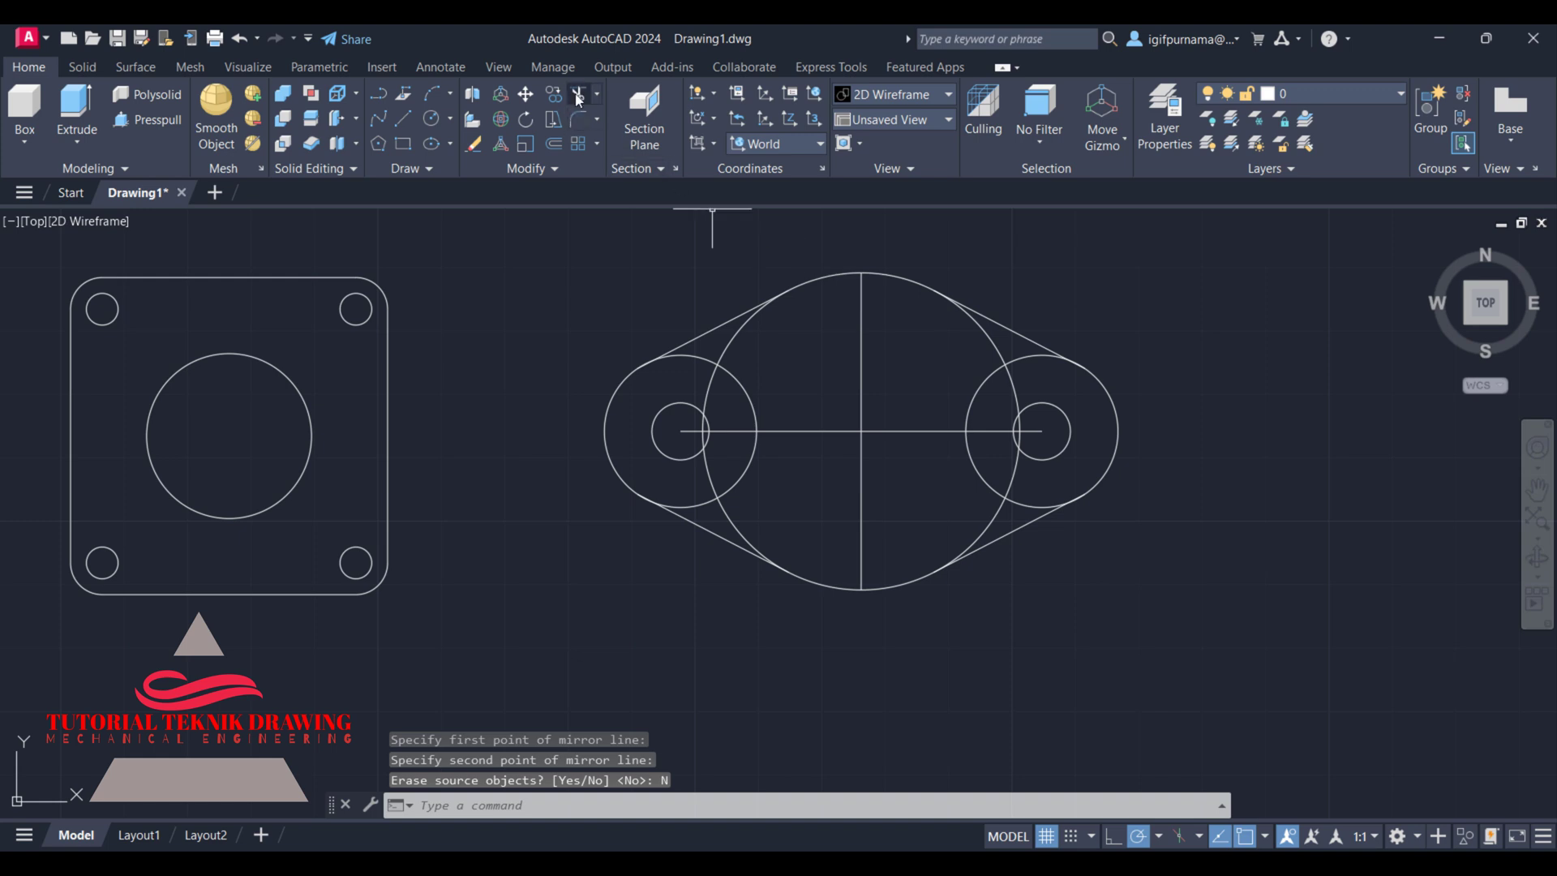
- Trim the overlapping arcs where the big circle meets the left circle
click(579, 95)
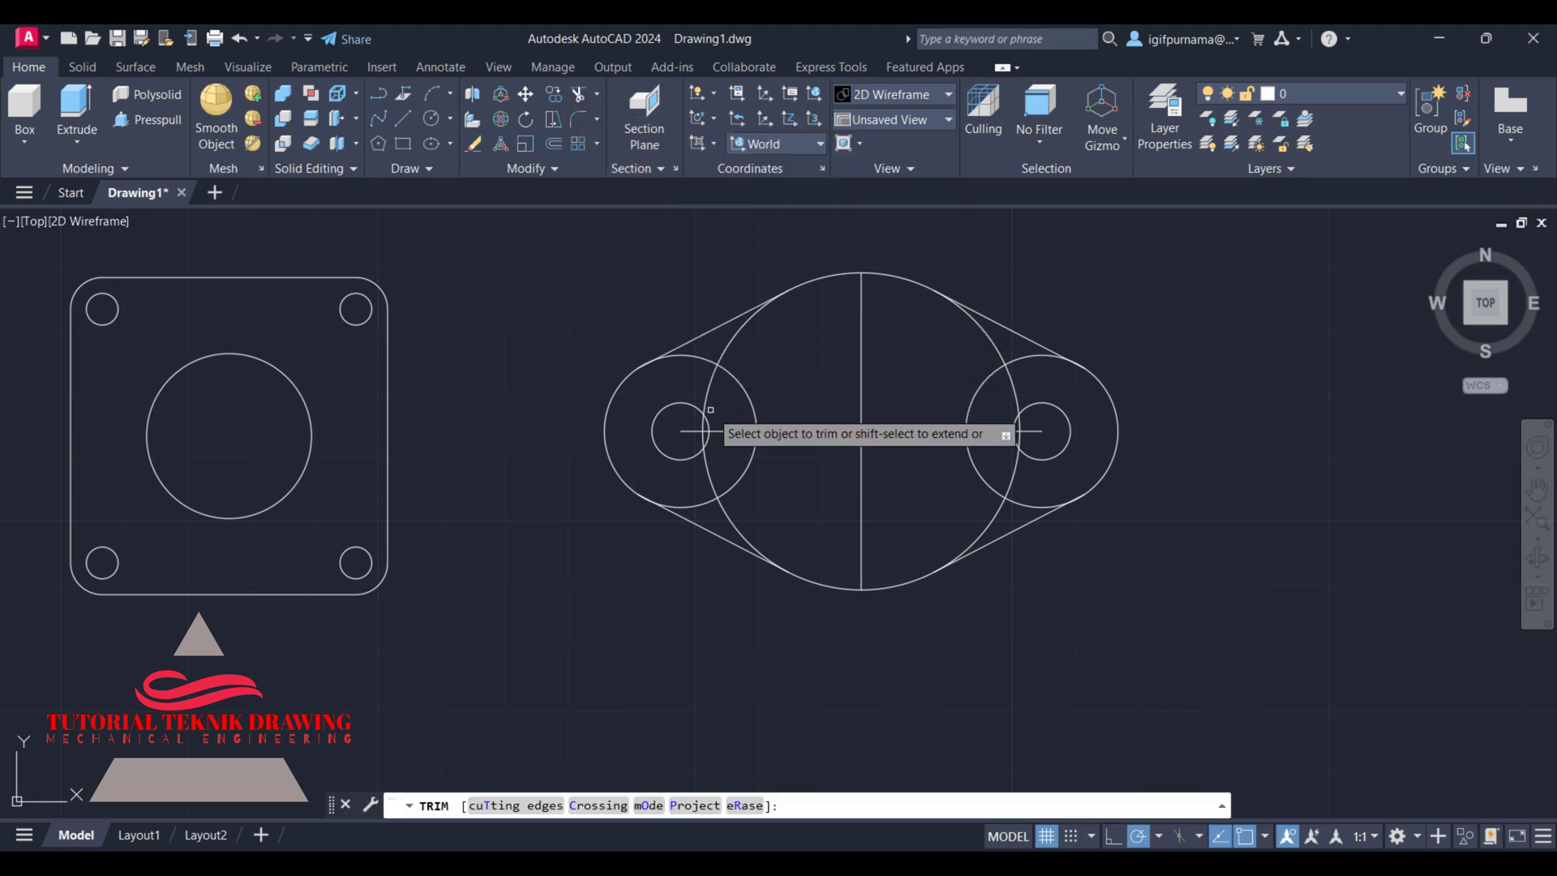
click(706, 449)
click(741, 386)
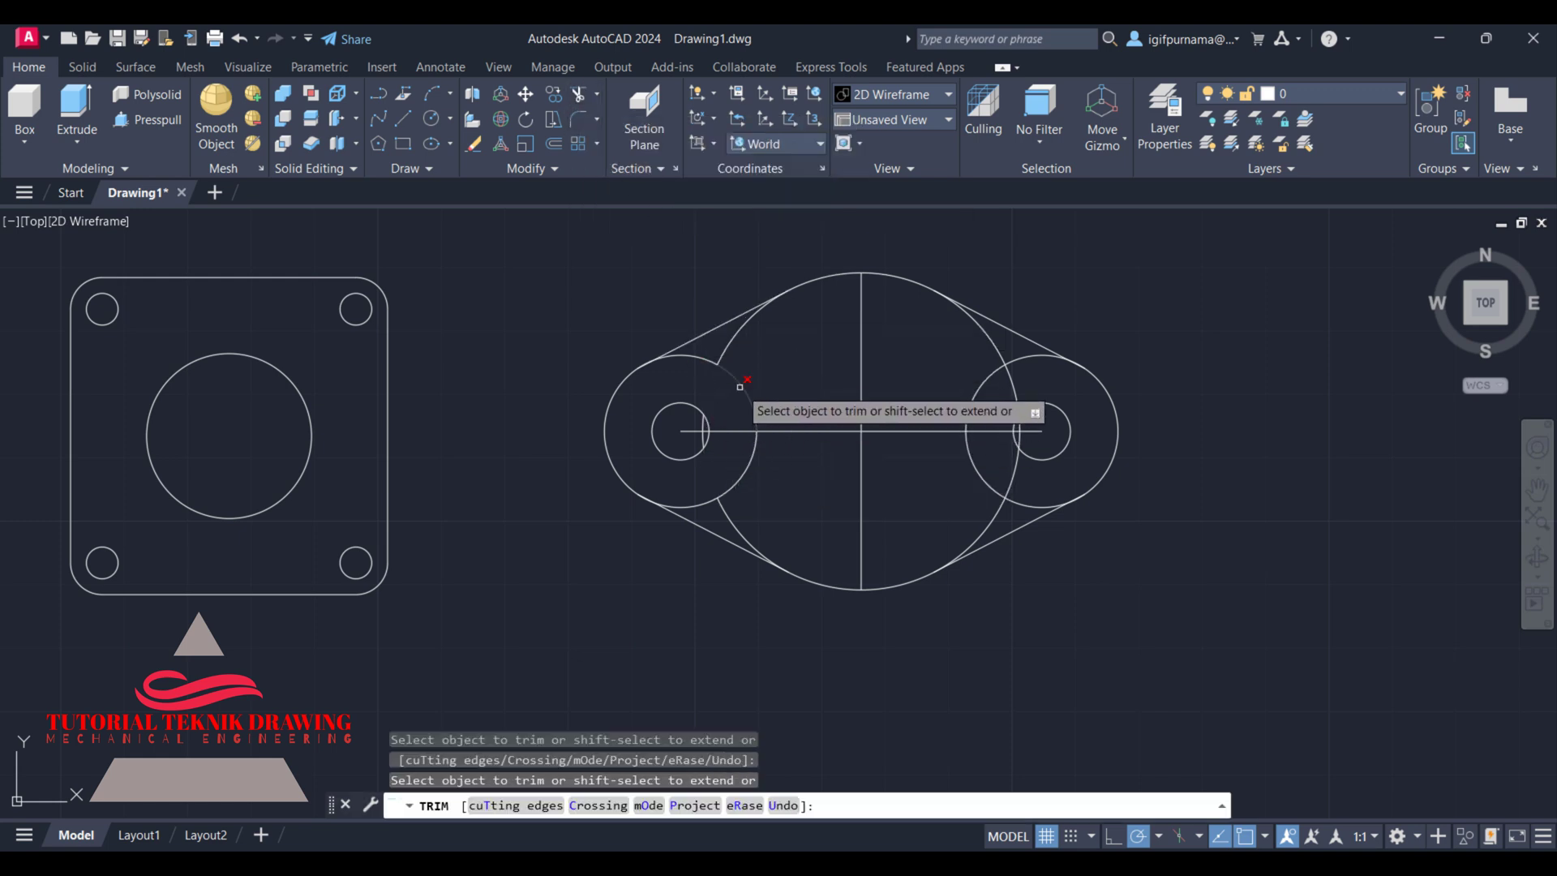
click(724, 490)
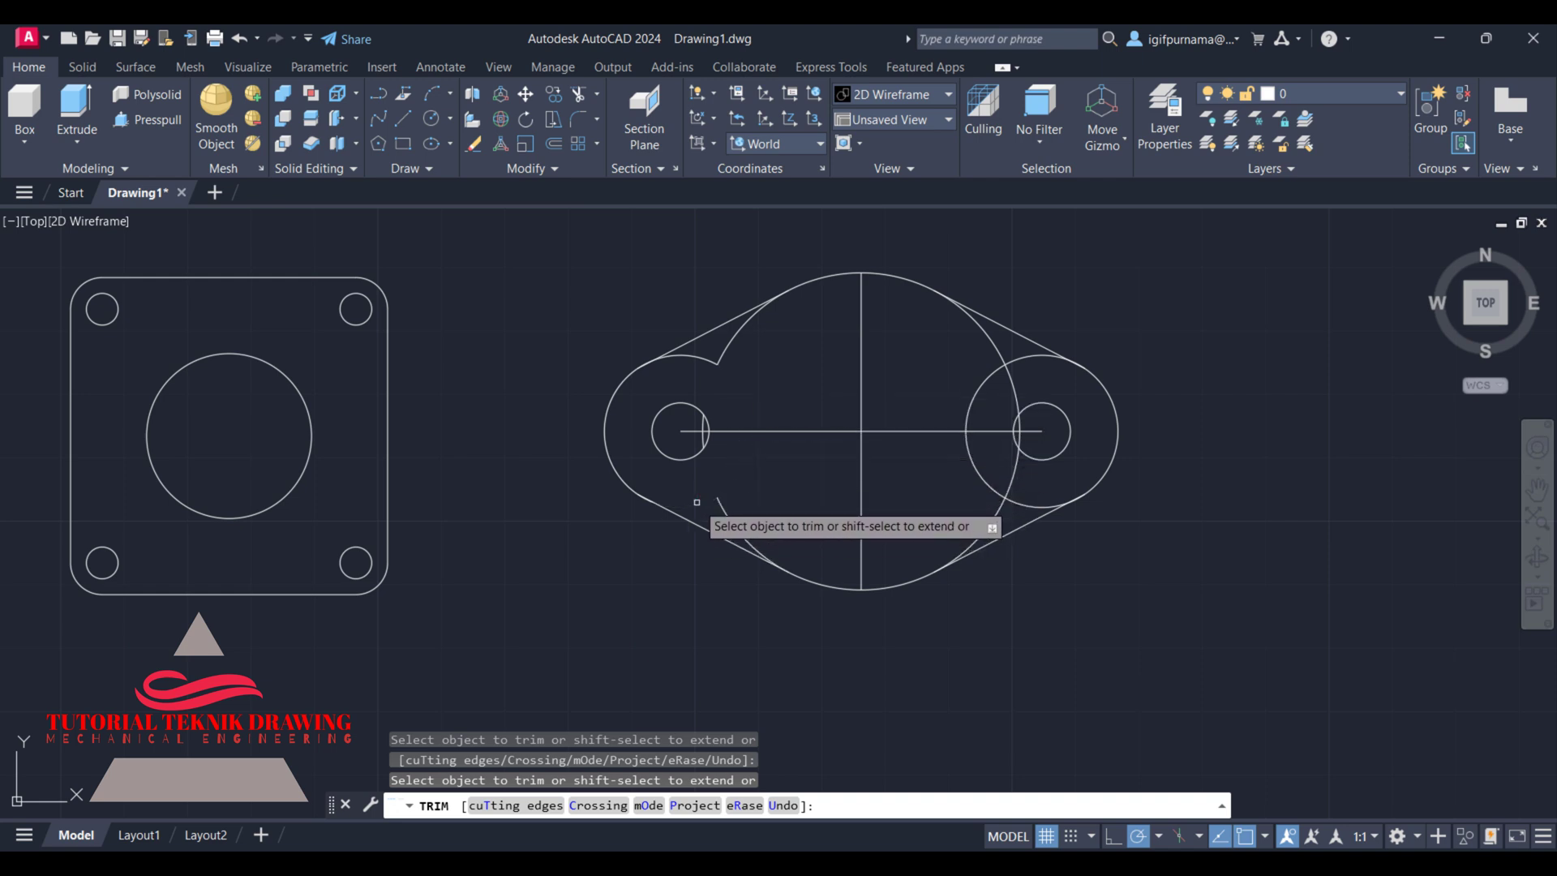
click(727, 351)
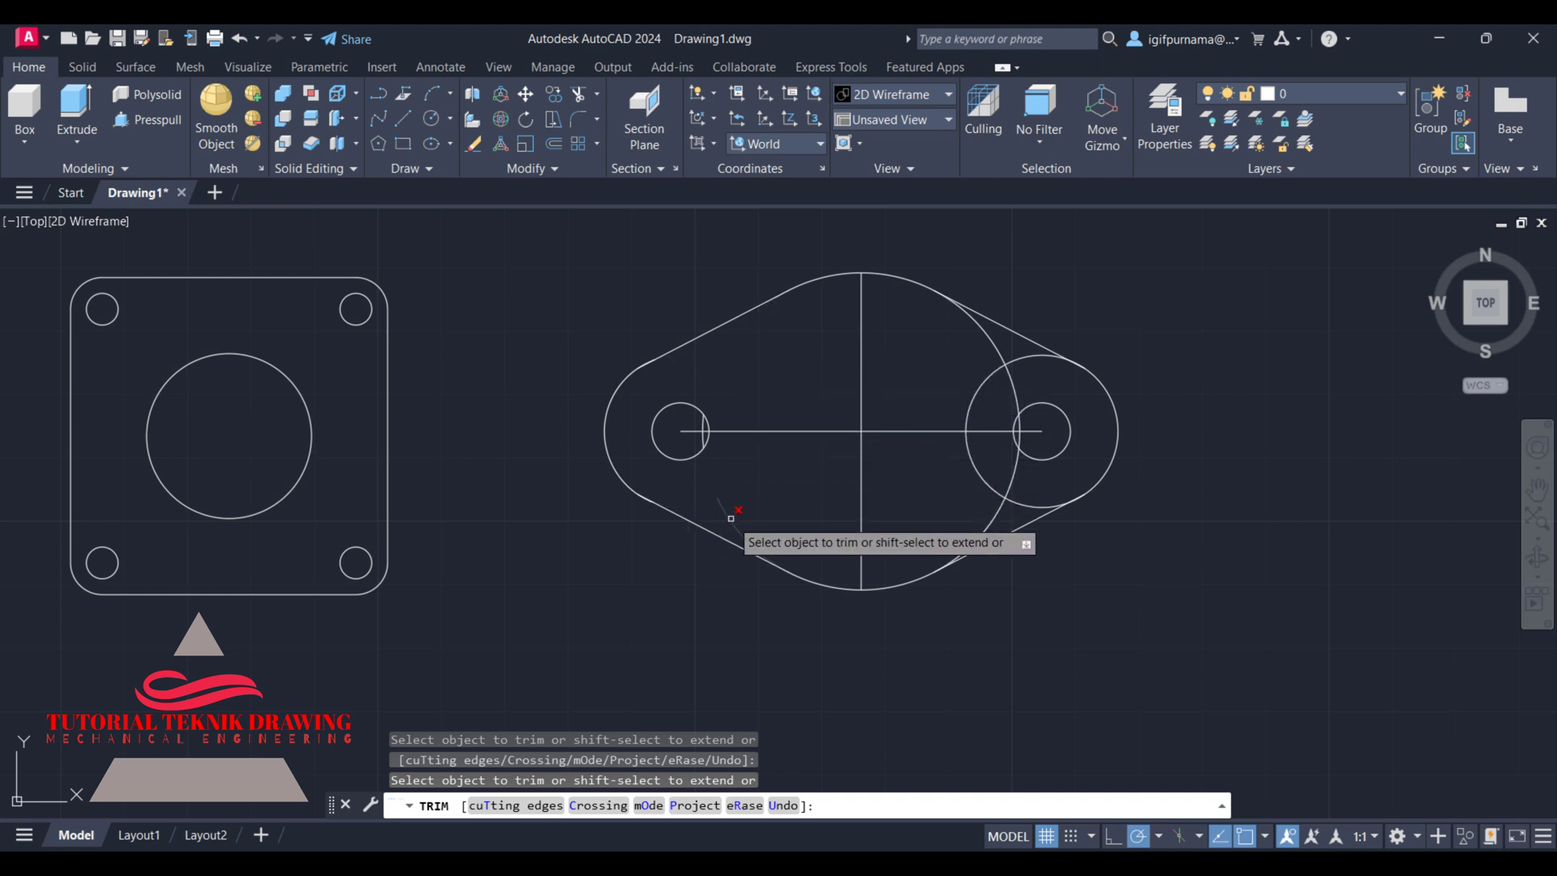
click(718, 519)
scroll(834, 597, up, 4)
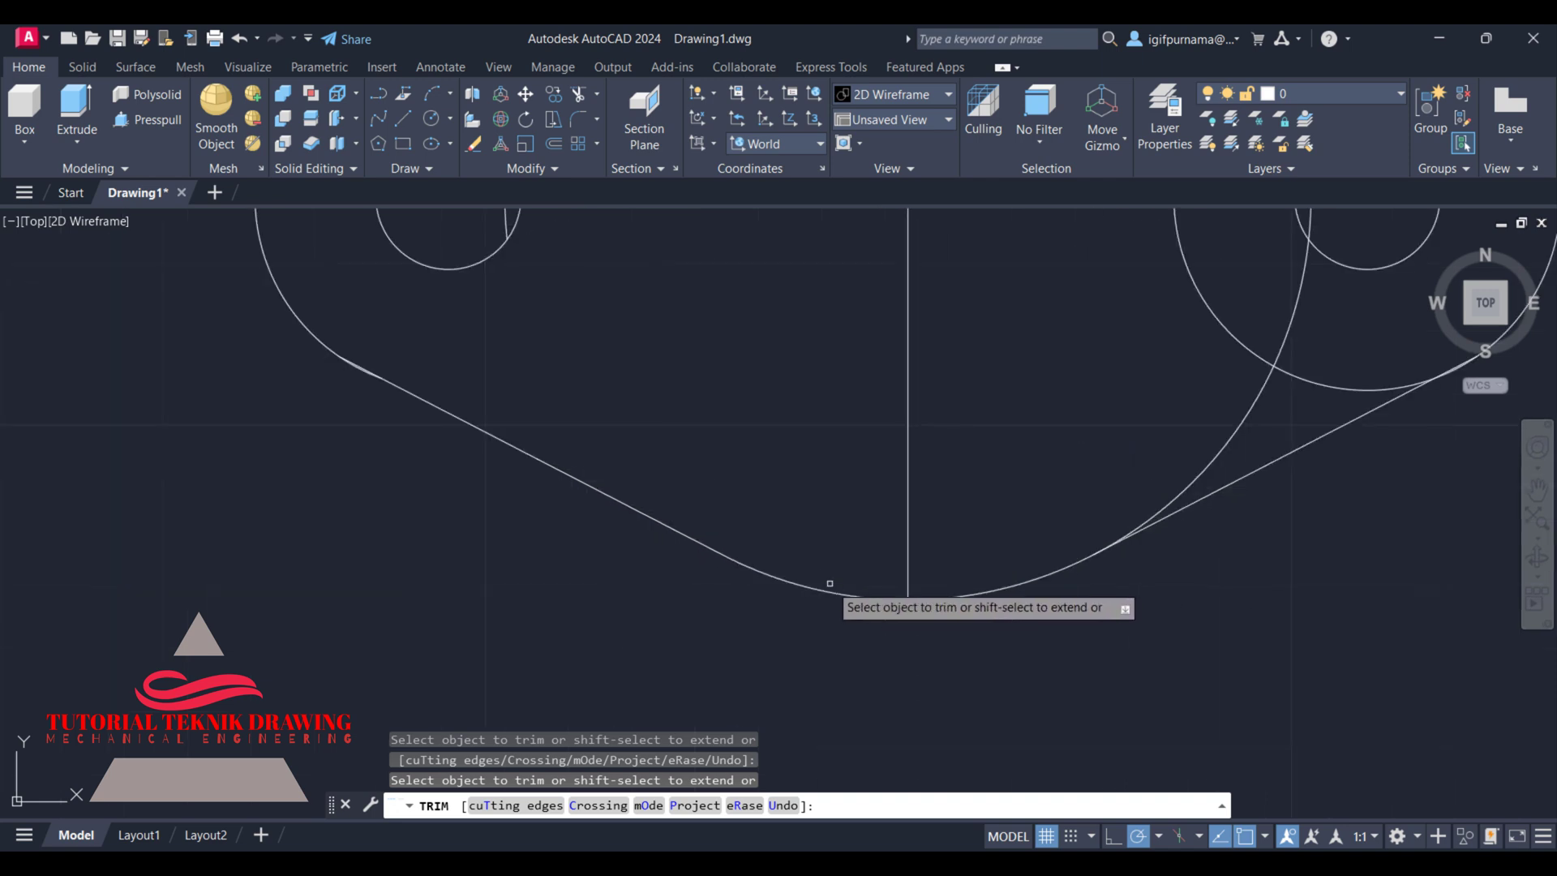
click(1214, 465)
scroll(1007, 528, down, 4)
scroll(1007, 528, up, 3)
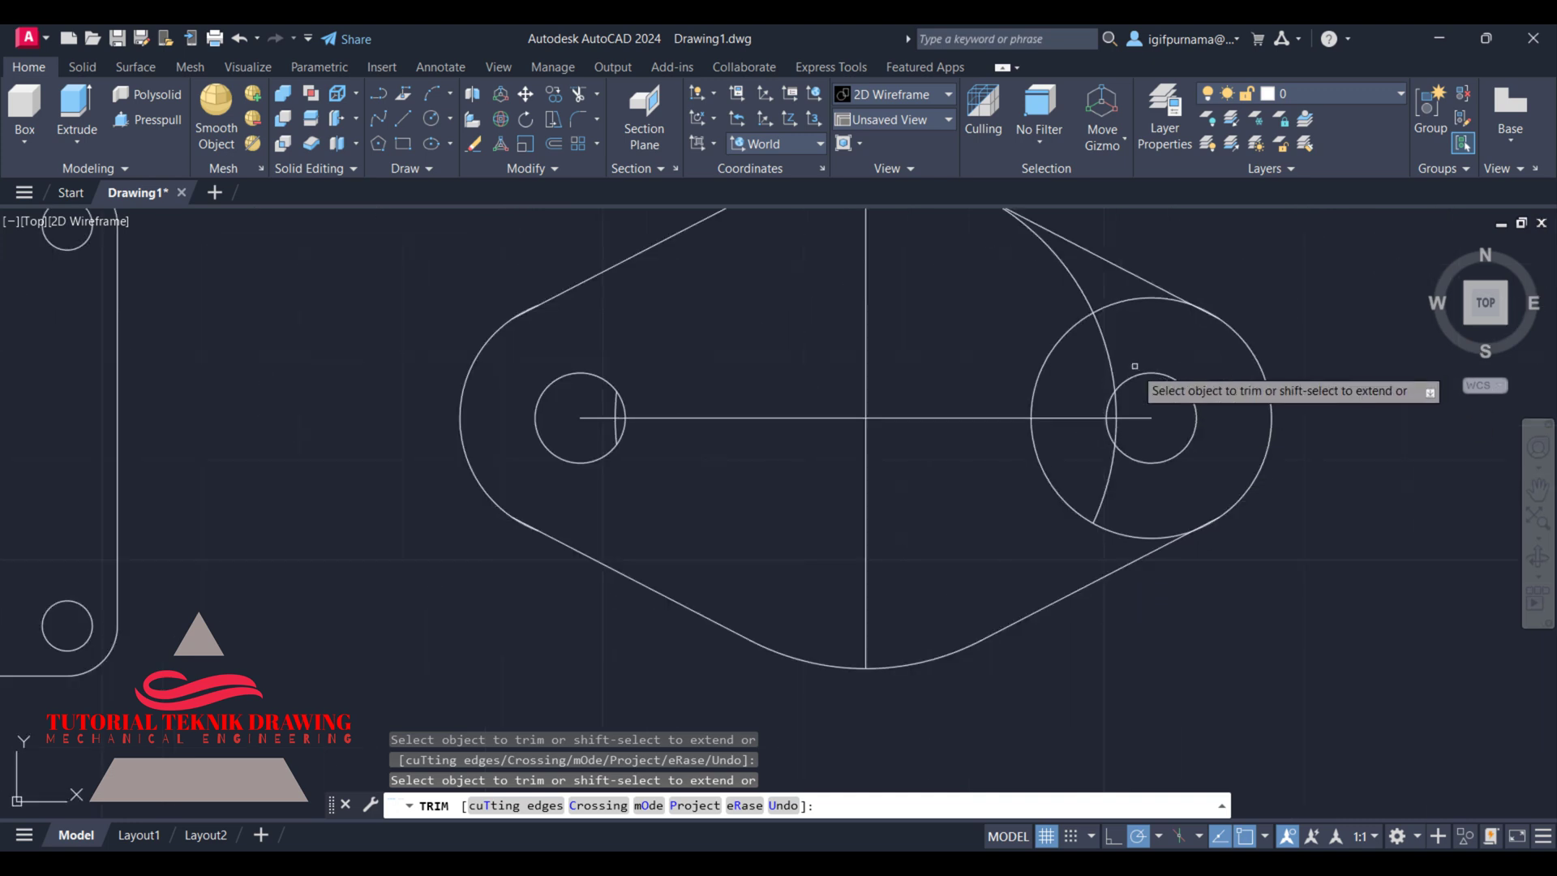
- Fence-trim and pick away the inner arcs of the large right circle
click(1090, 471)
key(Return)
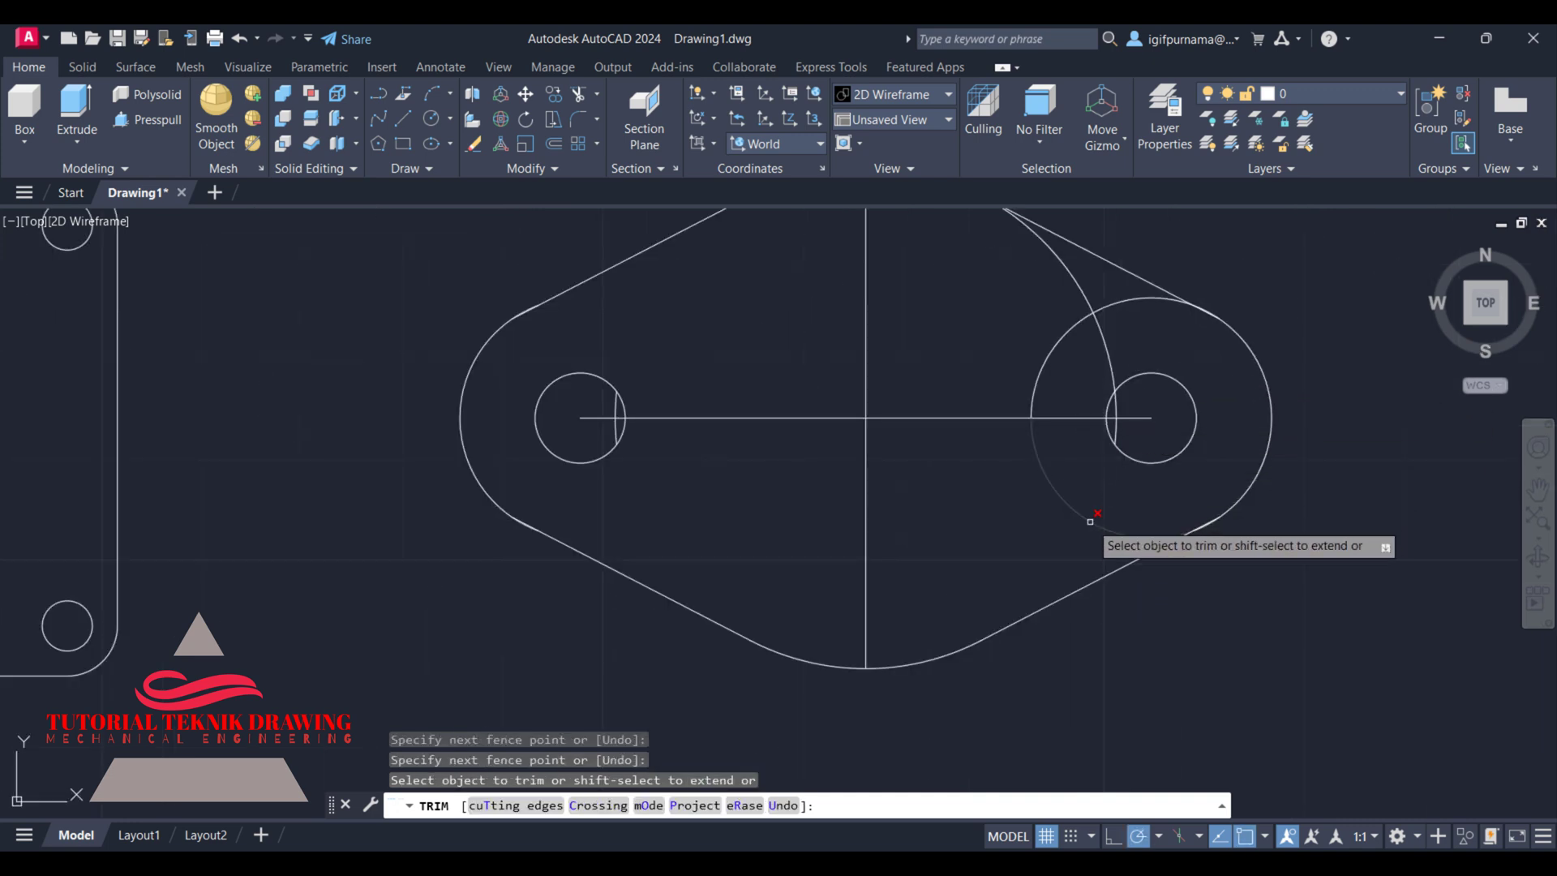
click(1091, 519)
click(1100, 347)
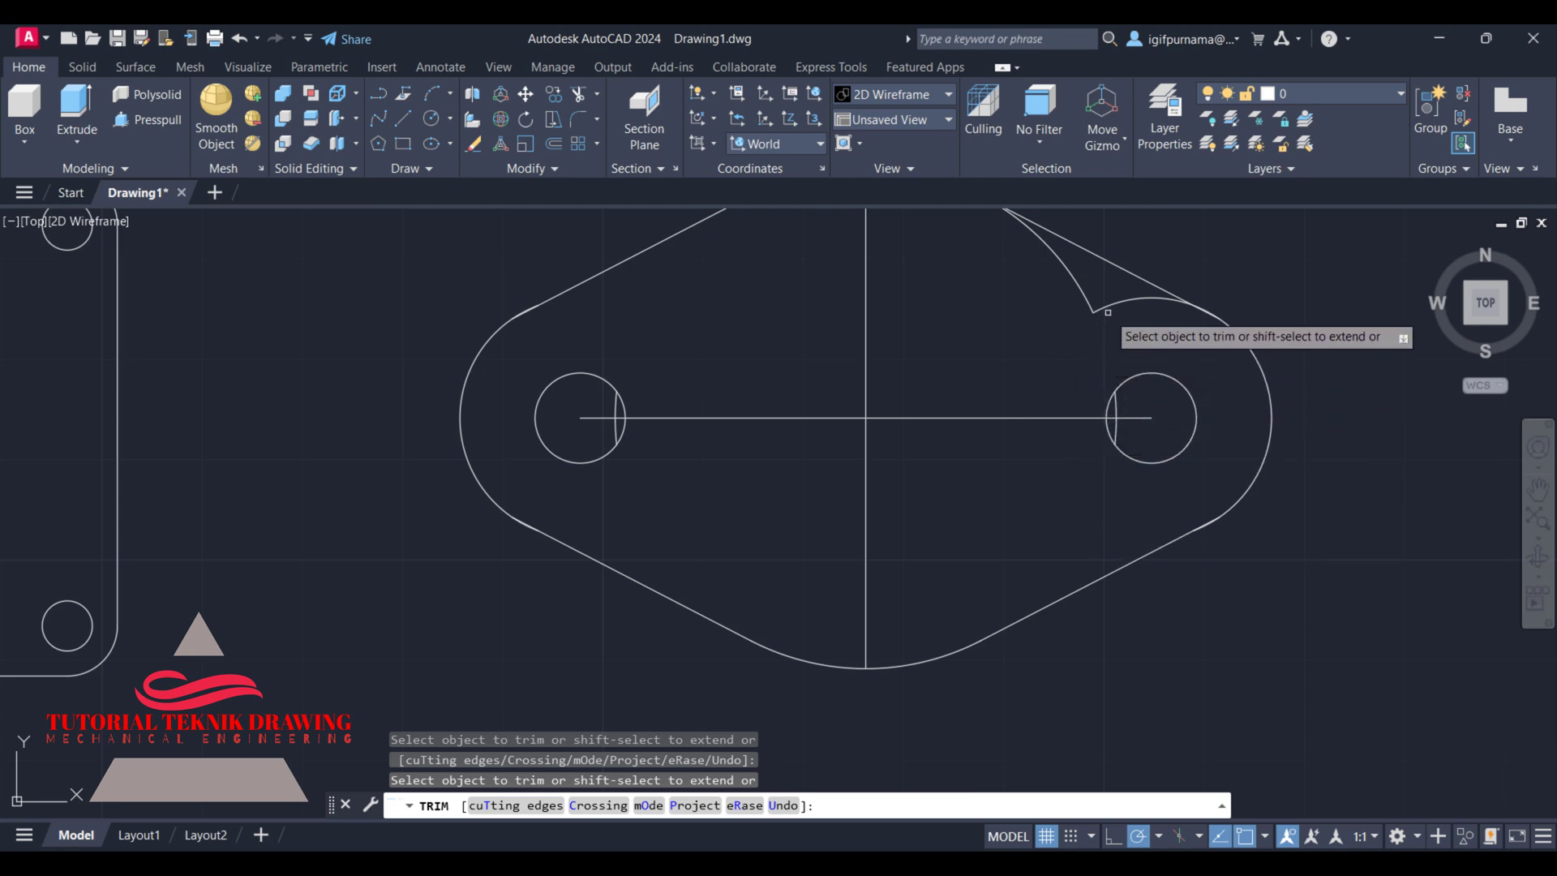
click(1104, 312)
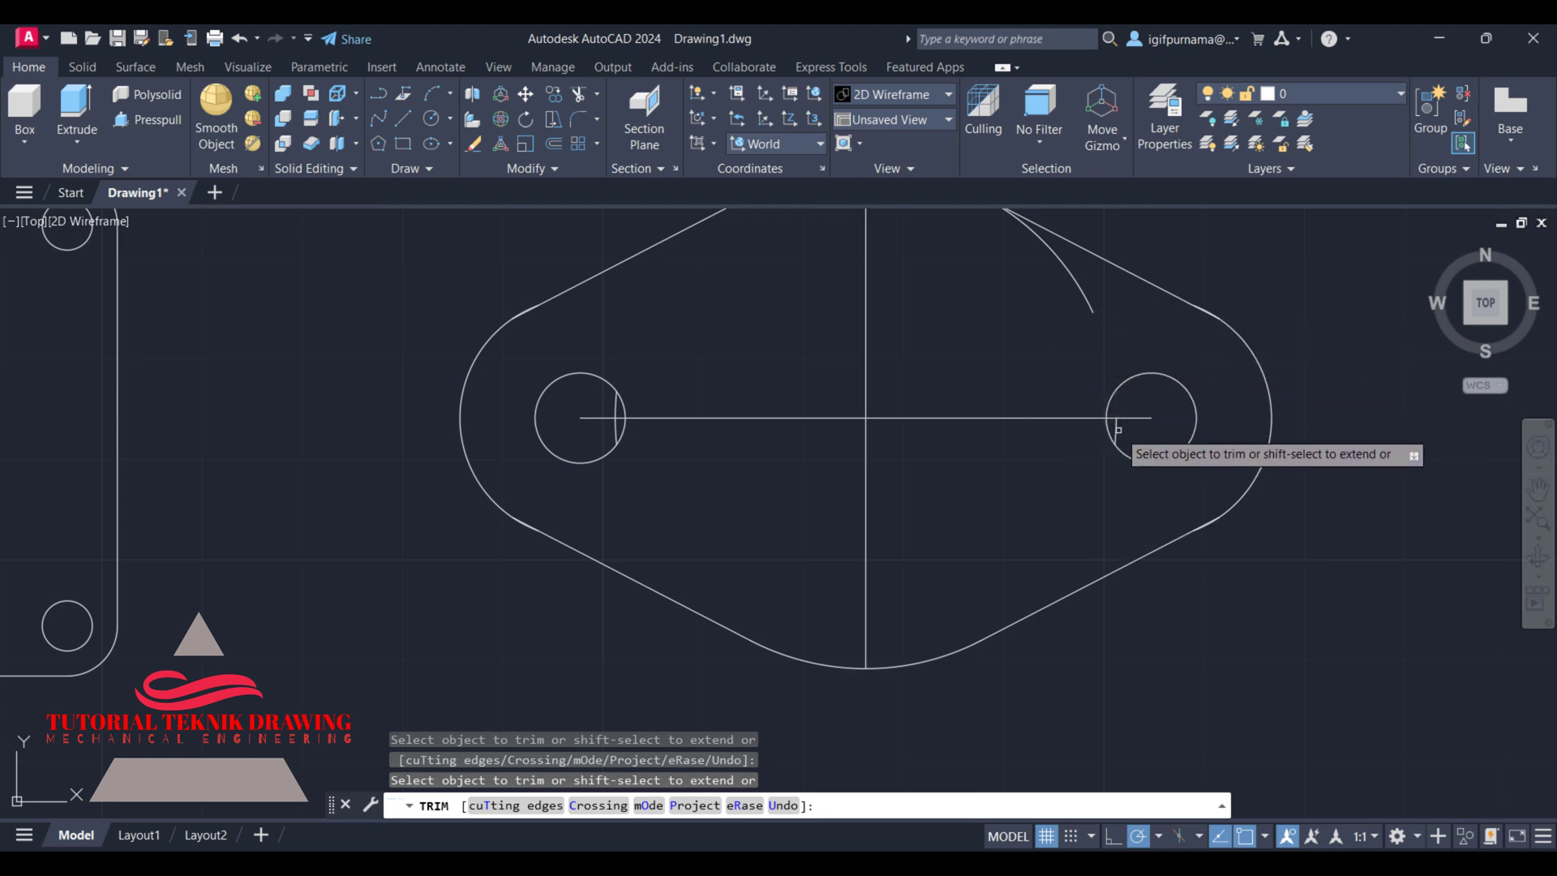
- Trim the leftover arc pieces beside the upper tangent line
scroll(1245, 556, up, 5)
scroll(1168, 479, up, 2)
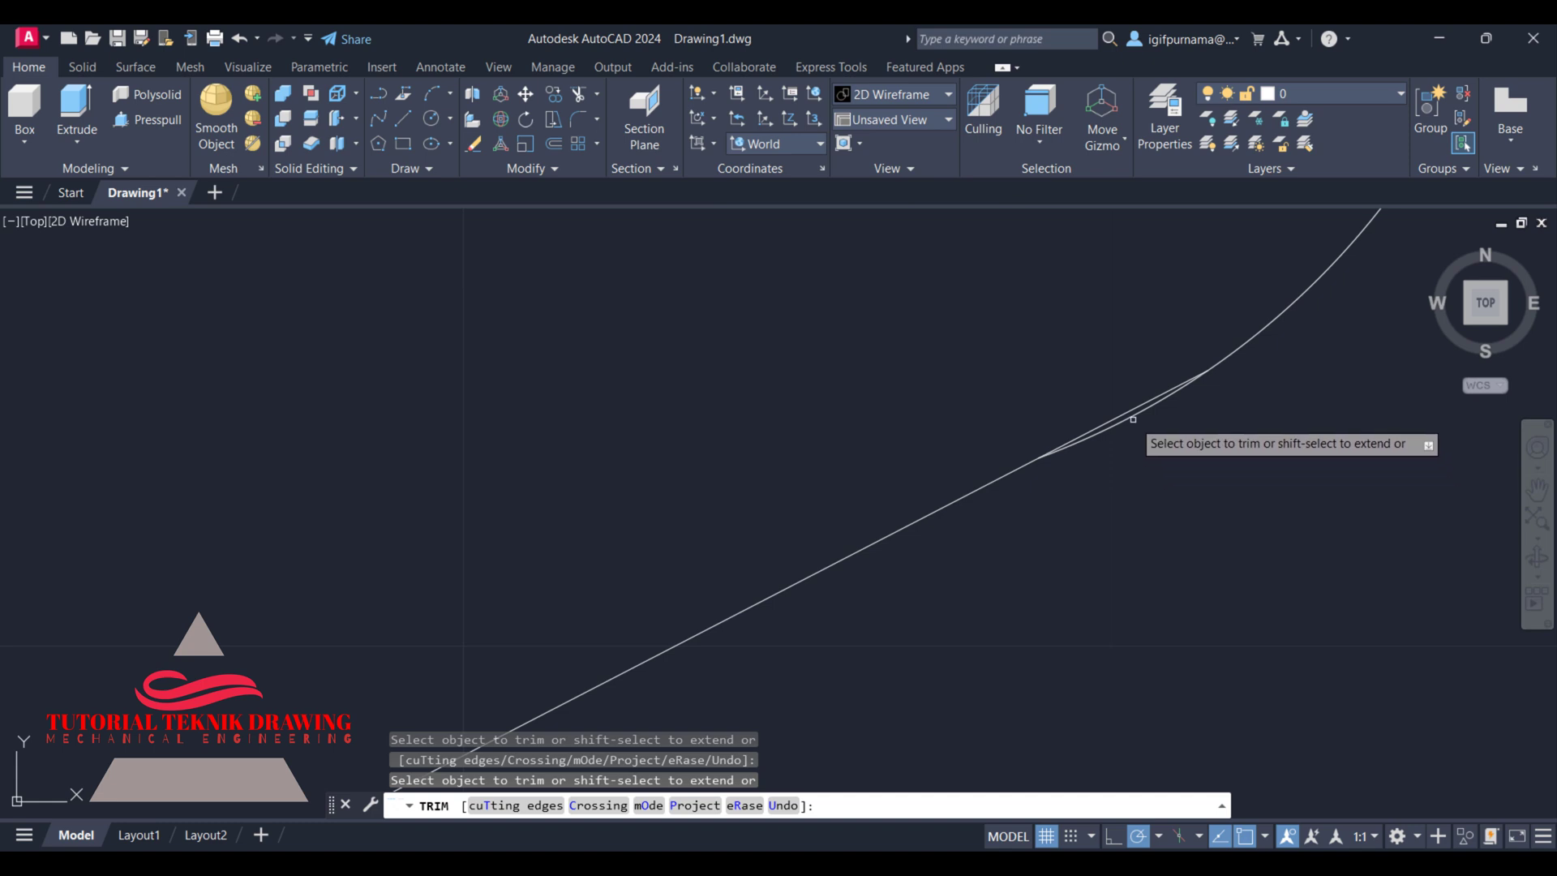
click(1132, 418)
scroll(1120, 515, down, 3)
scroll(1116, 518, down, 3)
scroll(1131, 341, up, 3)
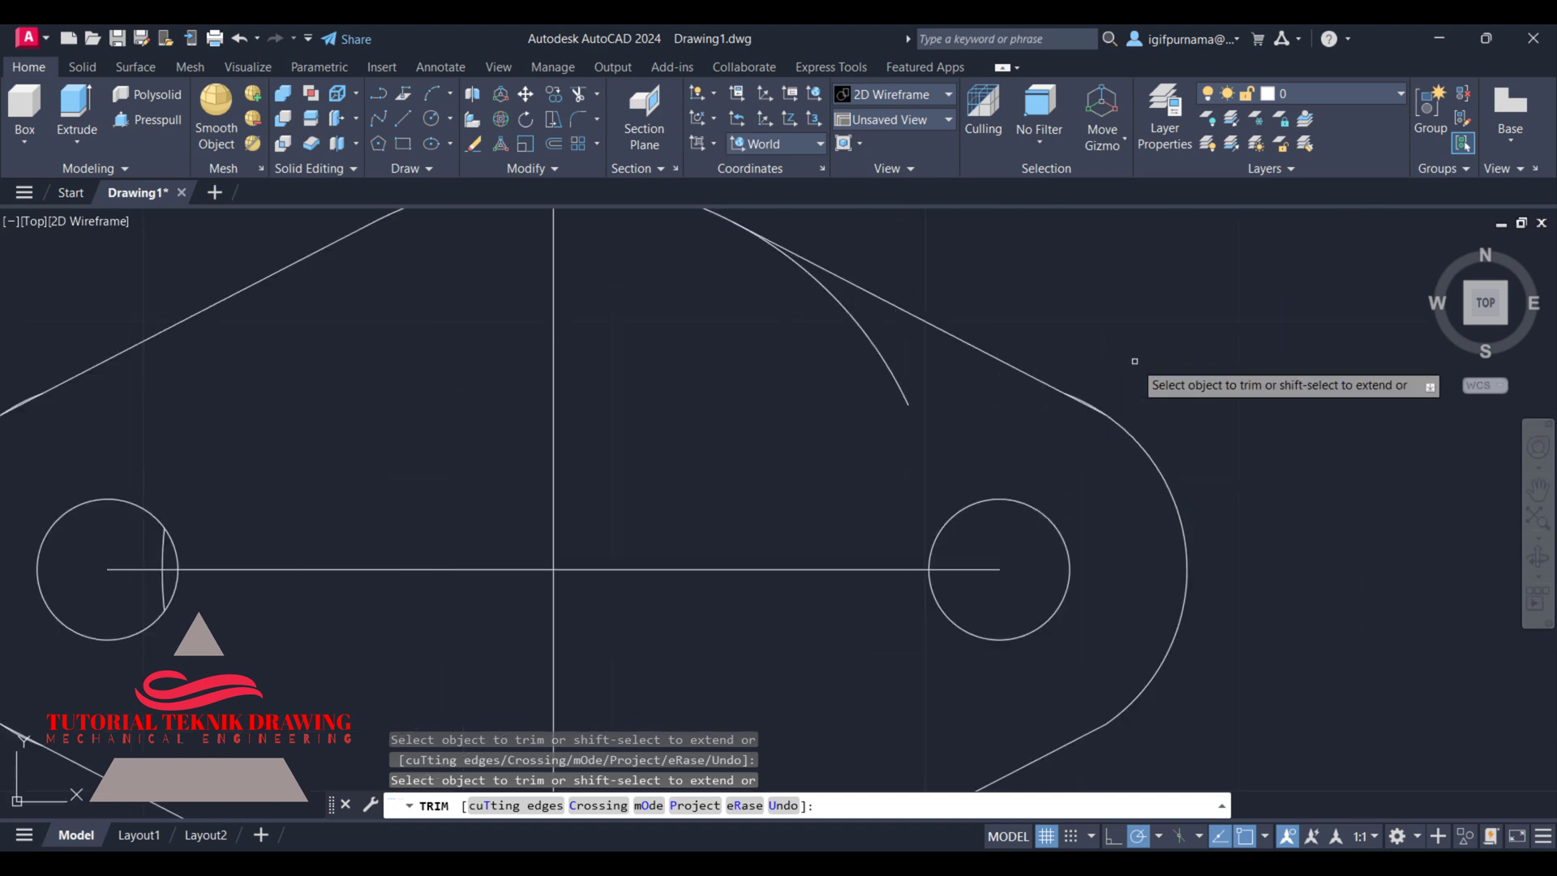
scroll(1065, 410, up, 3)
scroll(1055, 369, up, 2)
click(1052, 366)
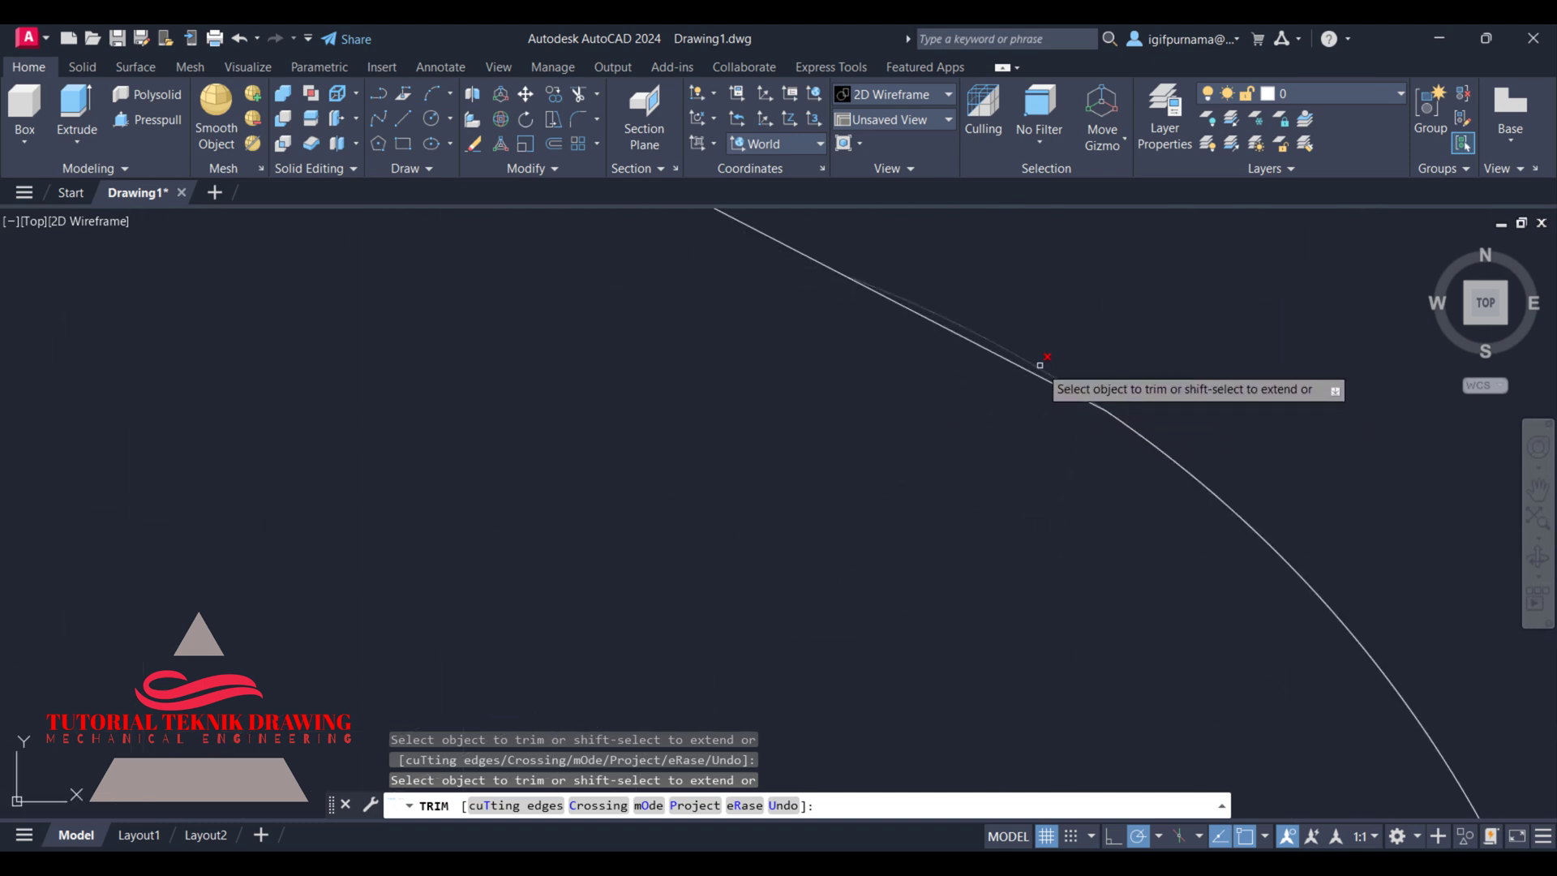
scroll(1098, 373, down, 1)
scroll(1098, 372, down, 6)
scroll(933, 389, up, 5)
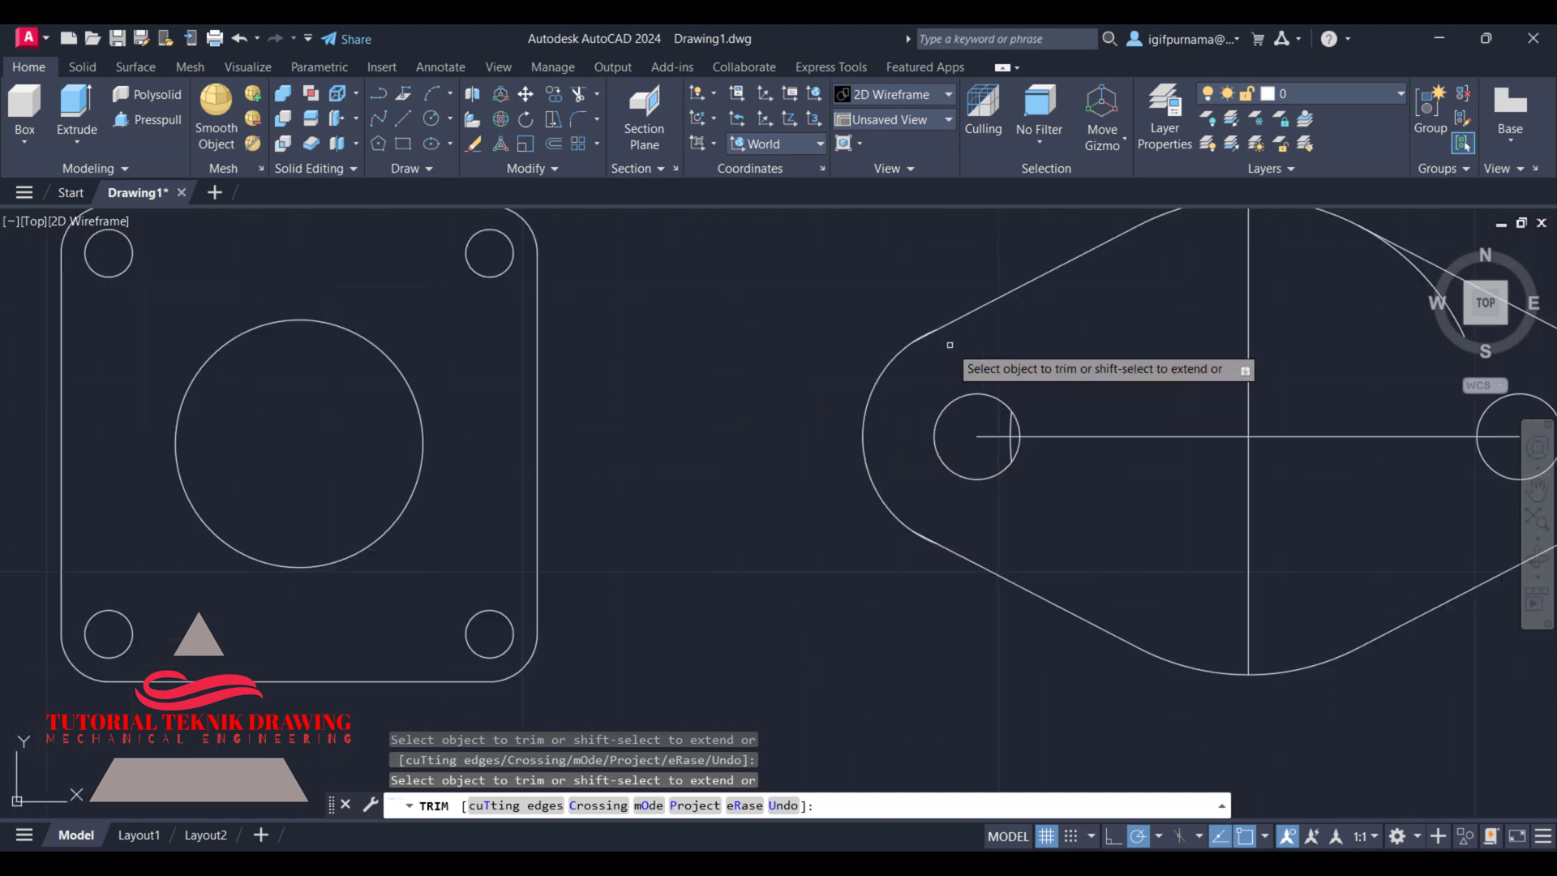
scroll(928, 316, up, 5)
scroll(821, 369, up, 3)
scroll(903, 302, down, 3)
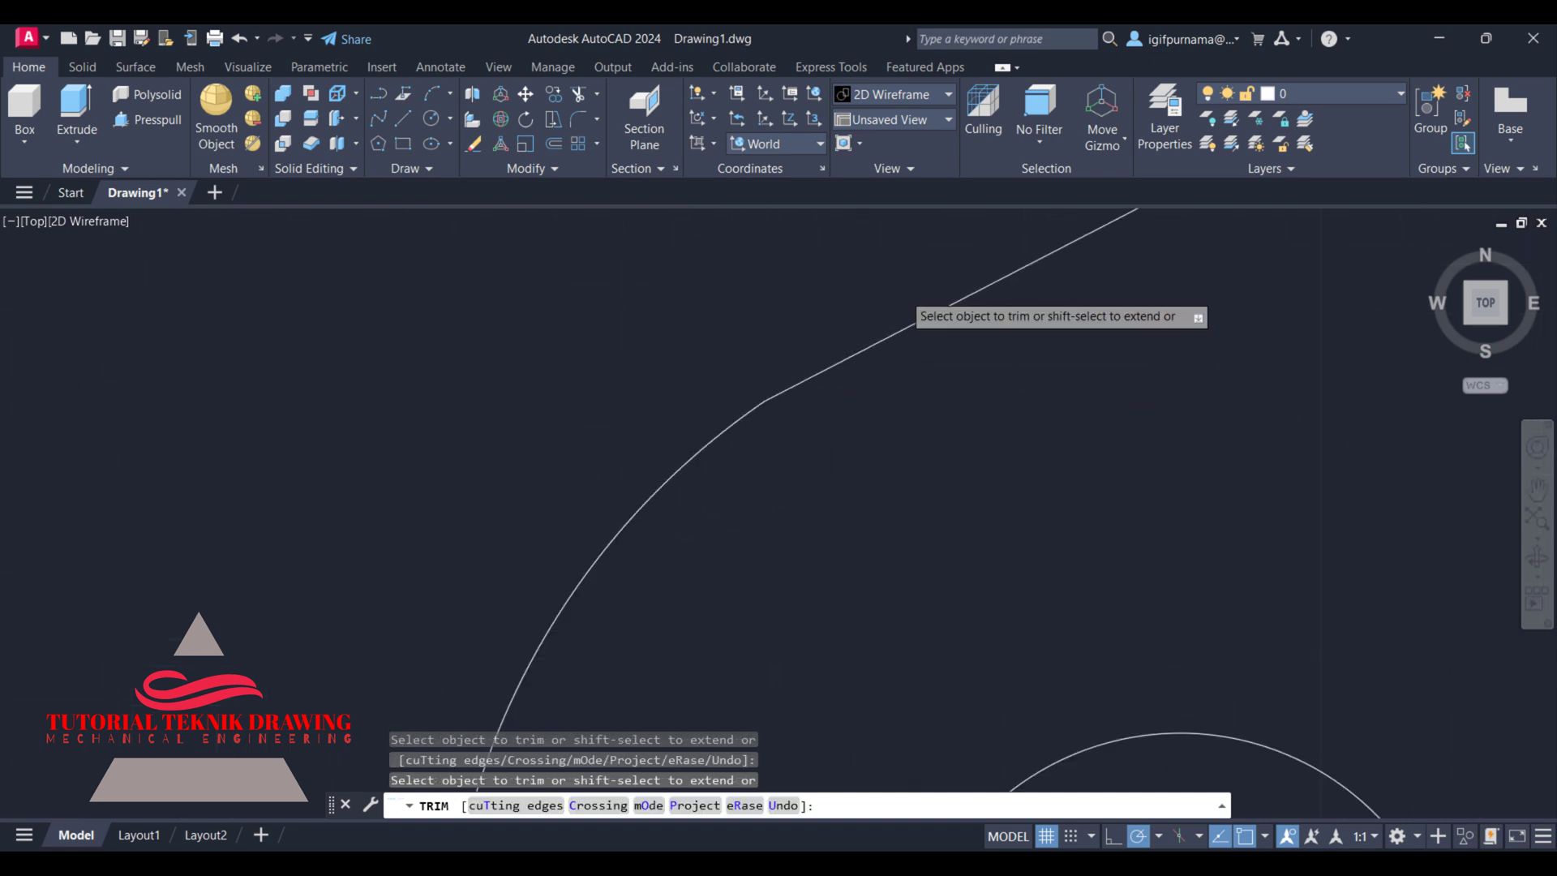
scroll(898, 488, down, 3)
scroll(817, 386, up, 5)
- Fence-trim the stray arc and the upper duplicate line segment, then end the trim
drag(784, 394, 778, 410)
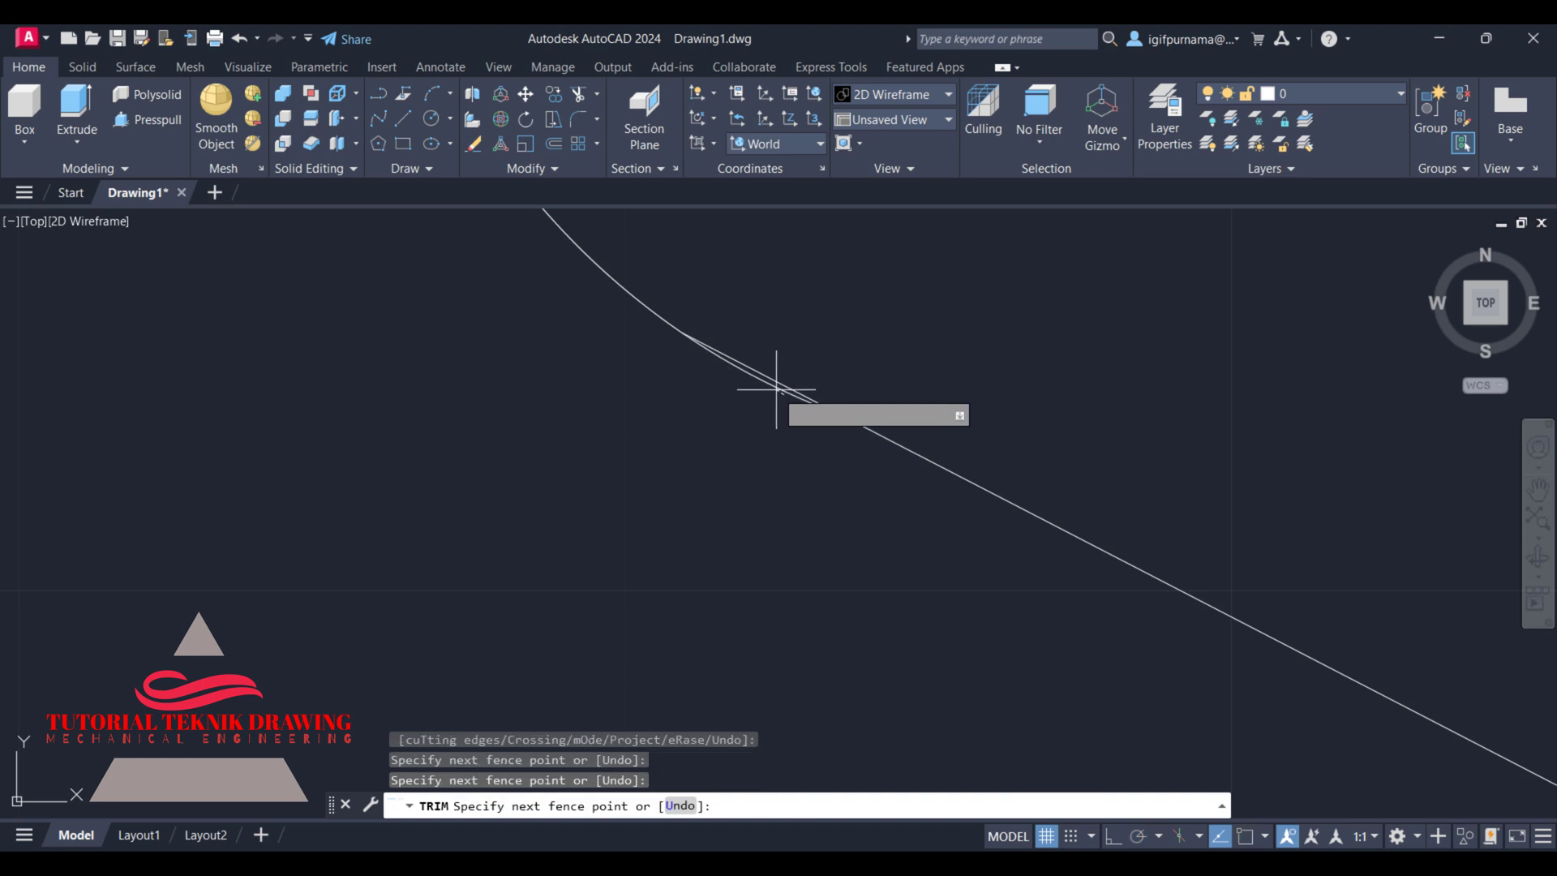
scroll(775, 405, up, 2)
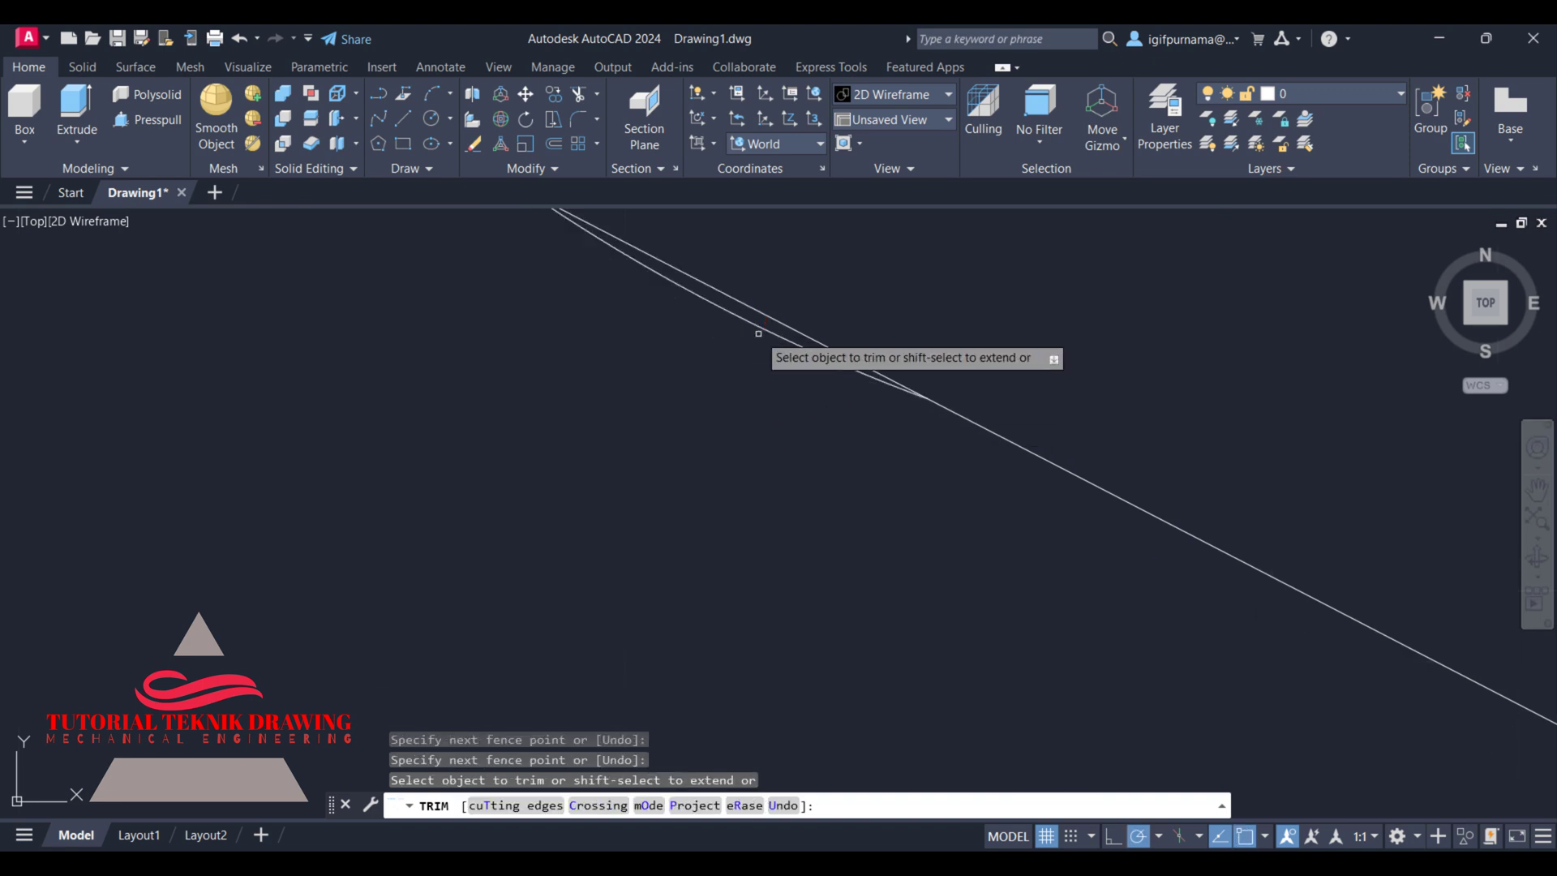
click(767, 324)
scroll(767, 340, down, 4)
scroll(863, 333, down, 3)
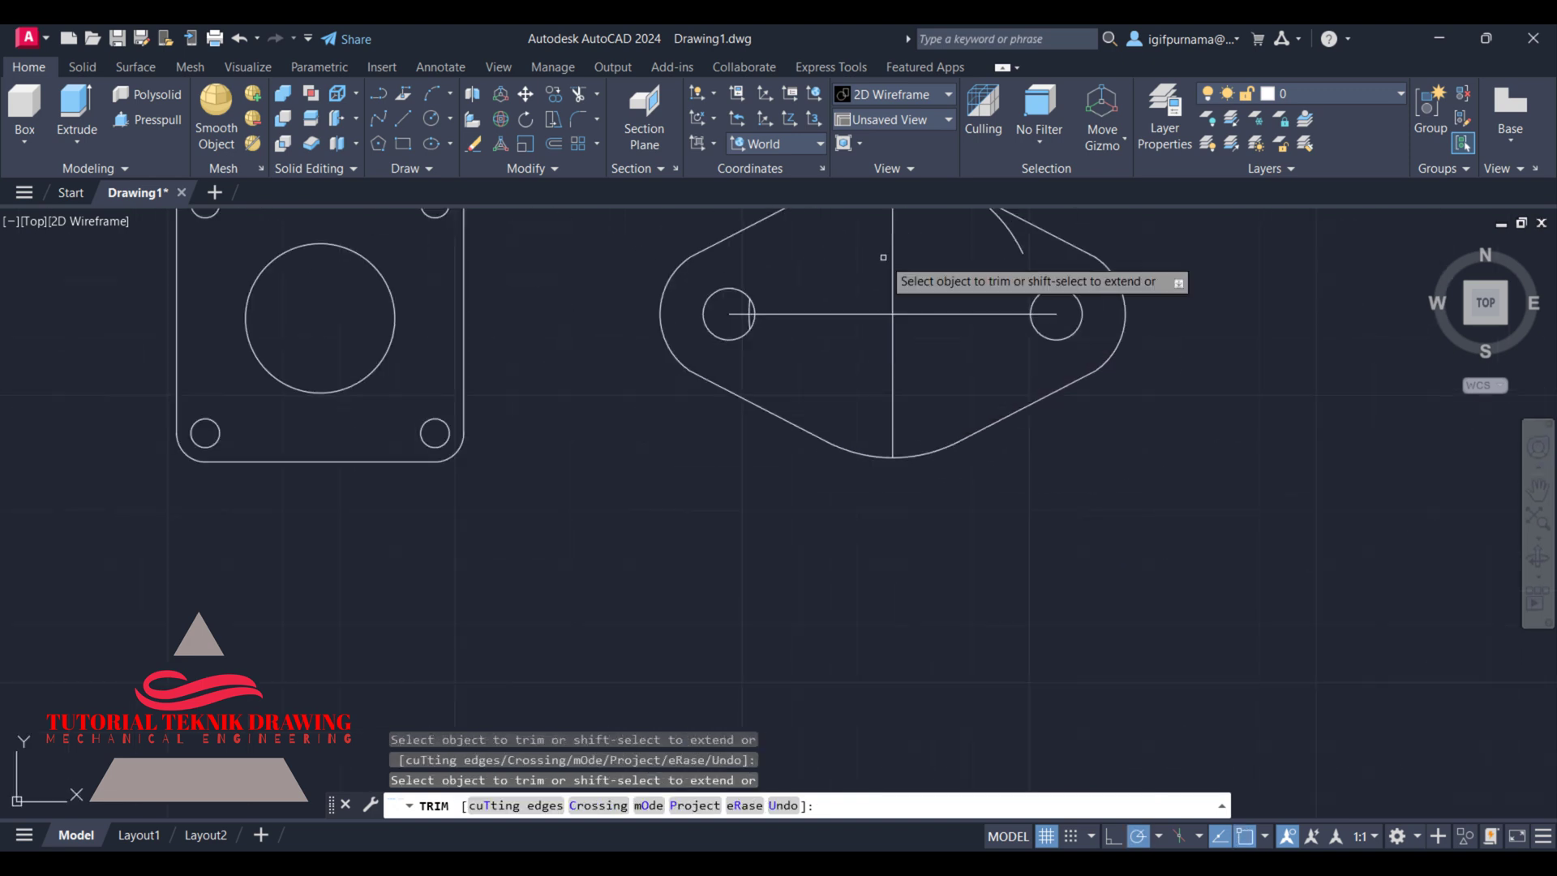
right_click(878, 254)
click(900, 264)
scroll(900, 195, up, 3)
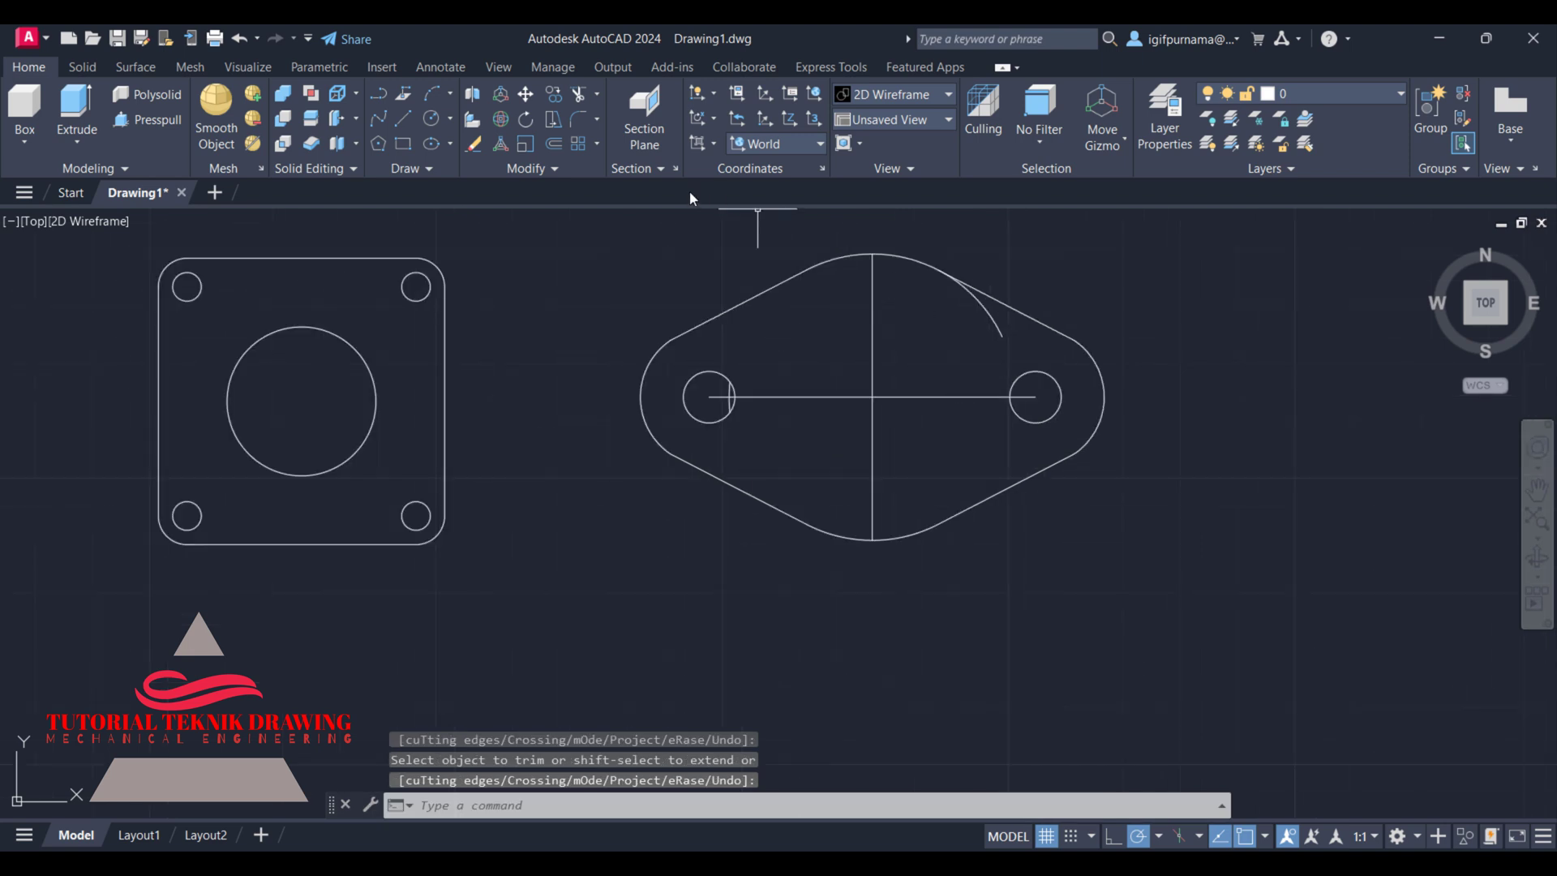
- Trim the upper-right leftover arc, erase the stray object, and bring up the reference image
click(578, 99)
click(997, 329)
right_click(987, 257)
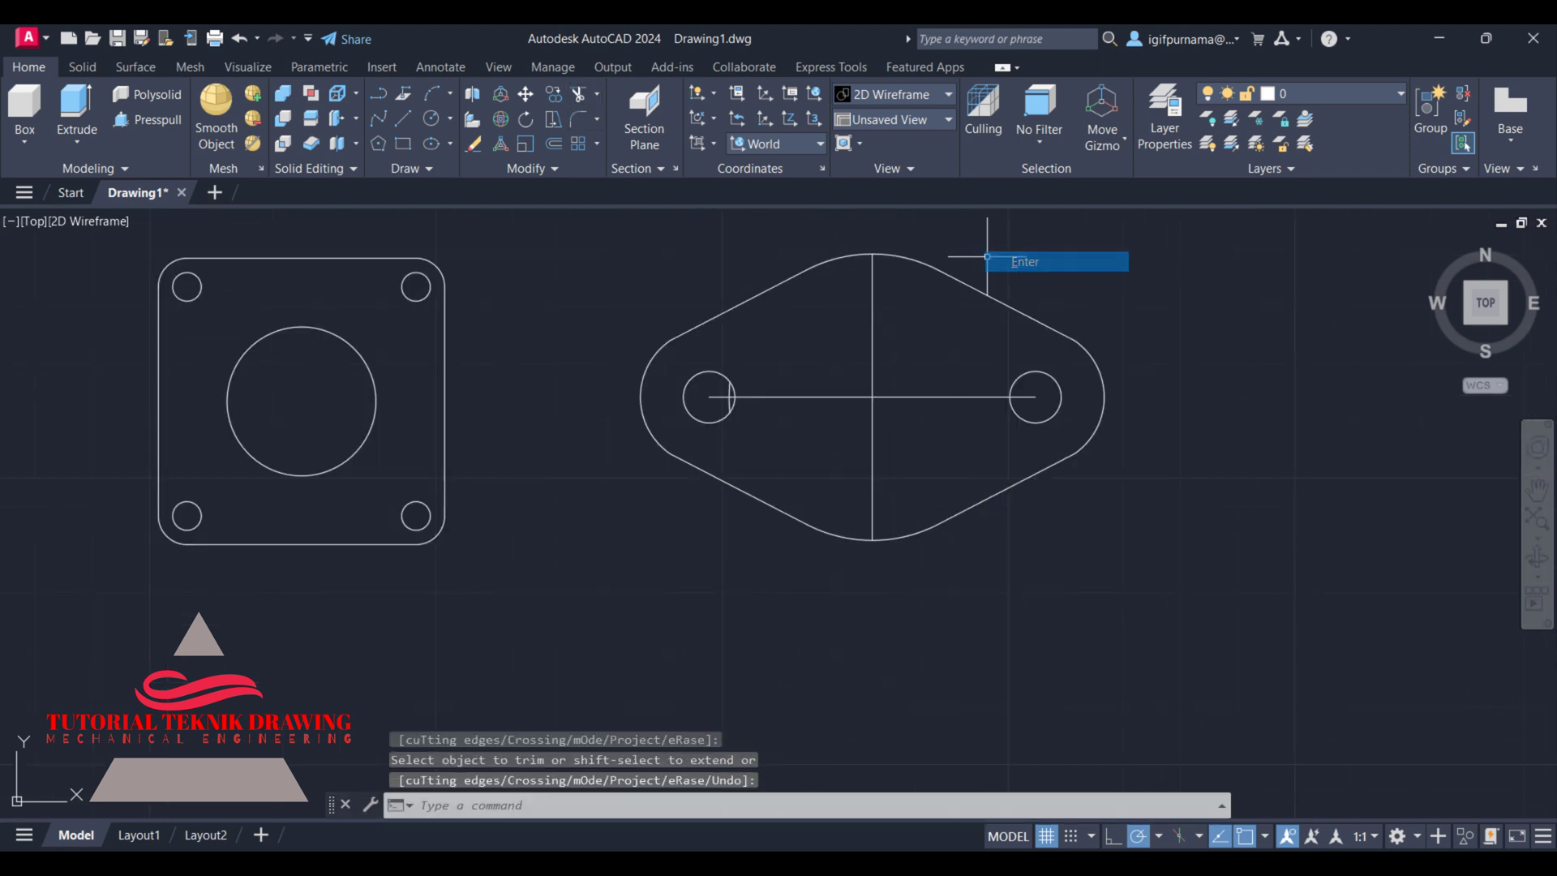
click(475, 145)
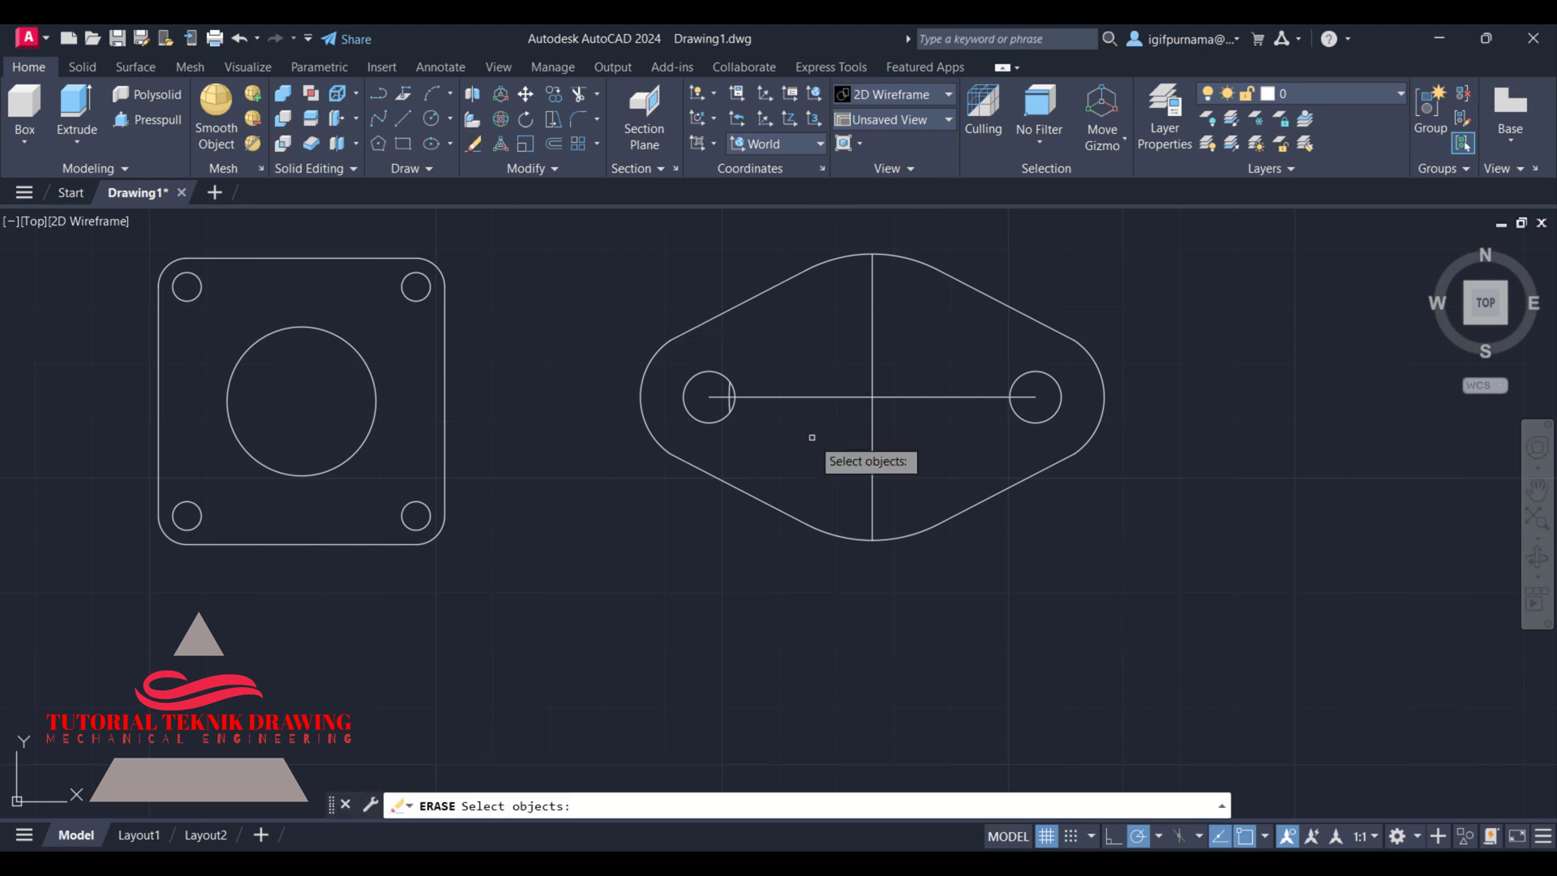
click(732, 396)
key(Return)
scroll(957, 519, down, 2)
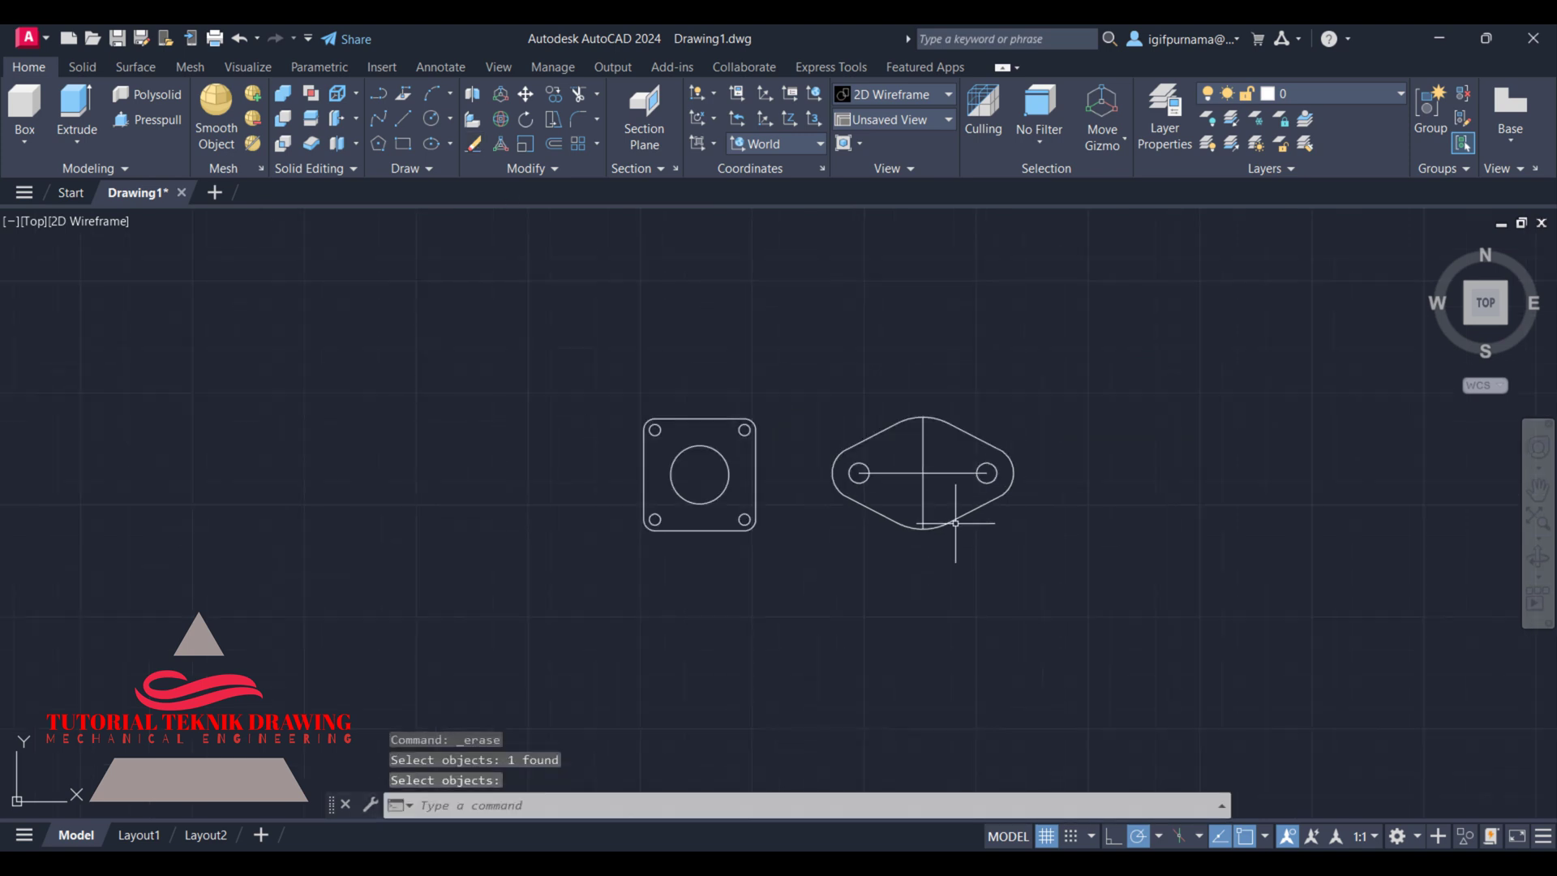
scroll(957, 519, down, 1)
scroll(973, 568, down, 1)
key(alt+Tab)
scroll(1264, 355, down, 2)
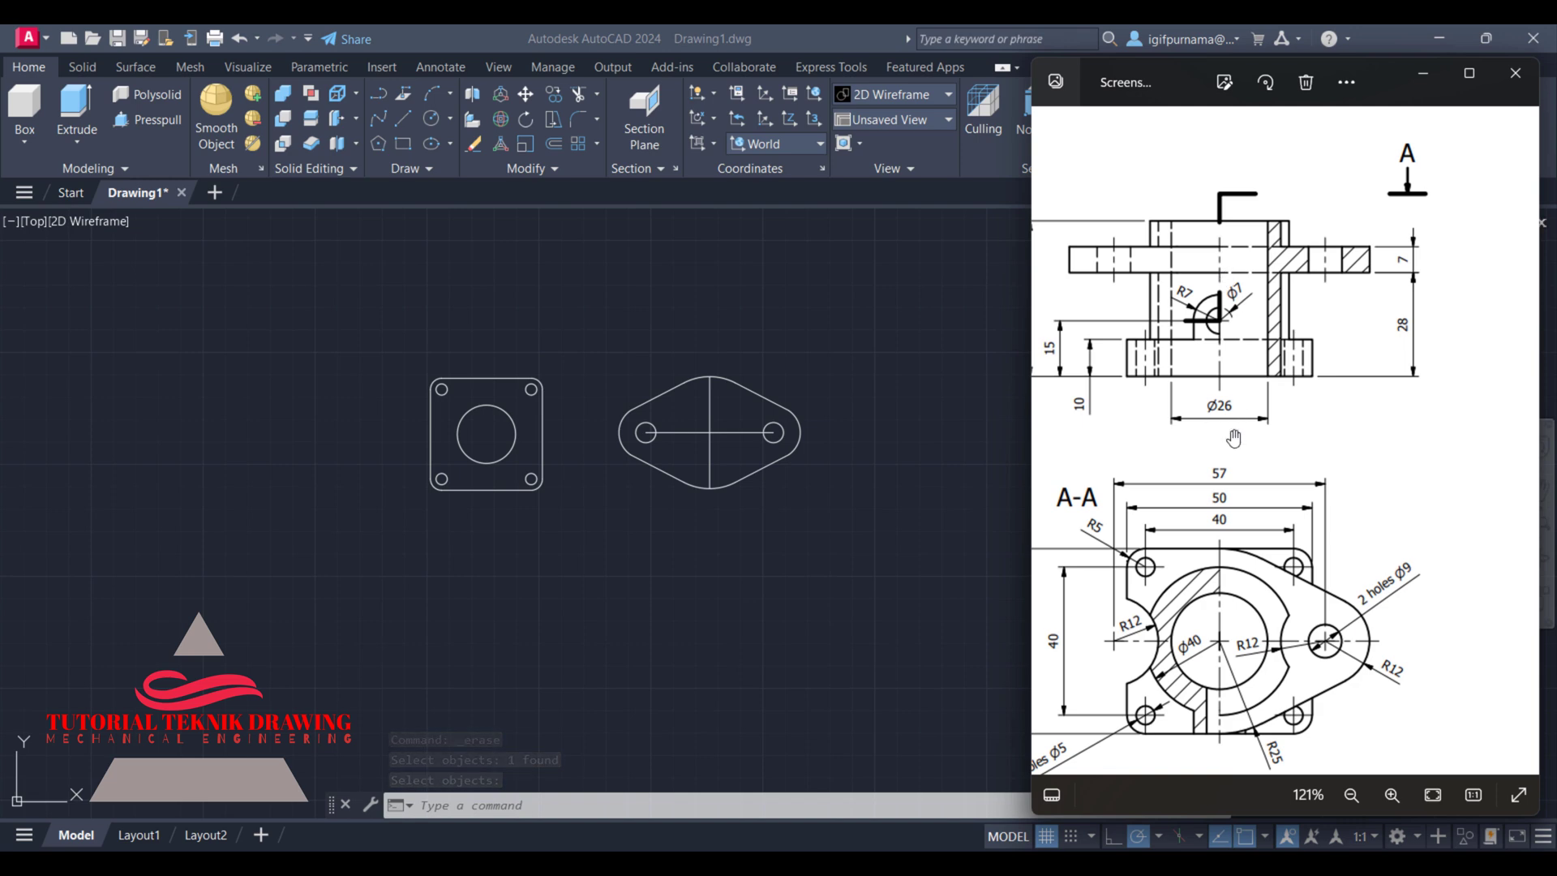
scroll(1235, 388, down, 2)
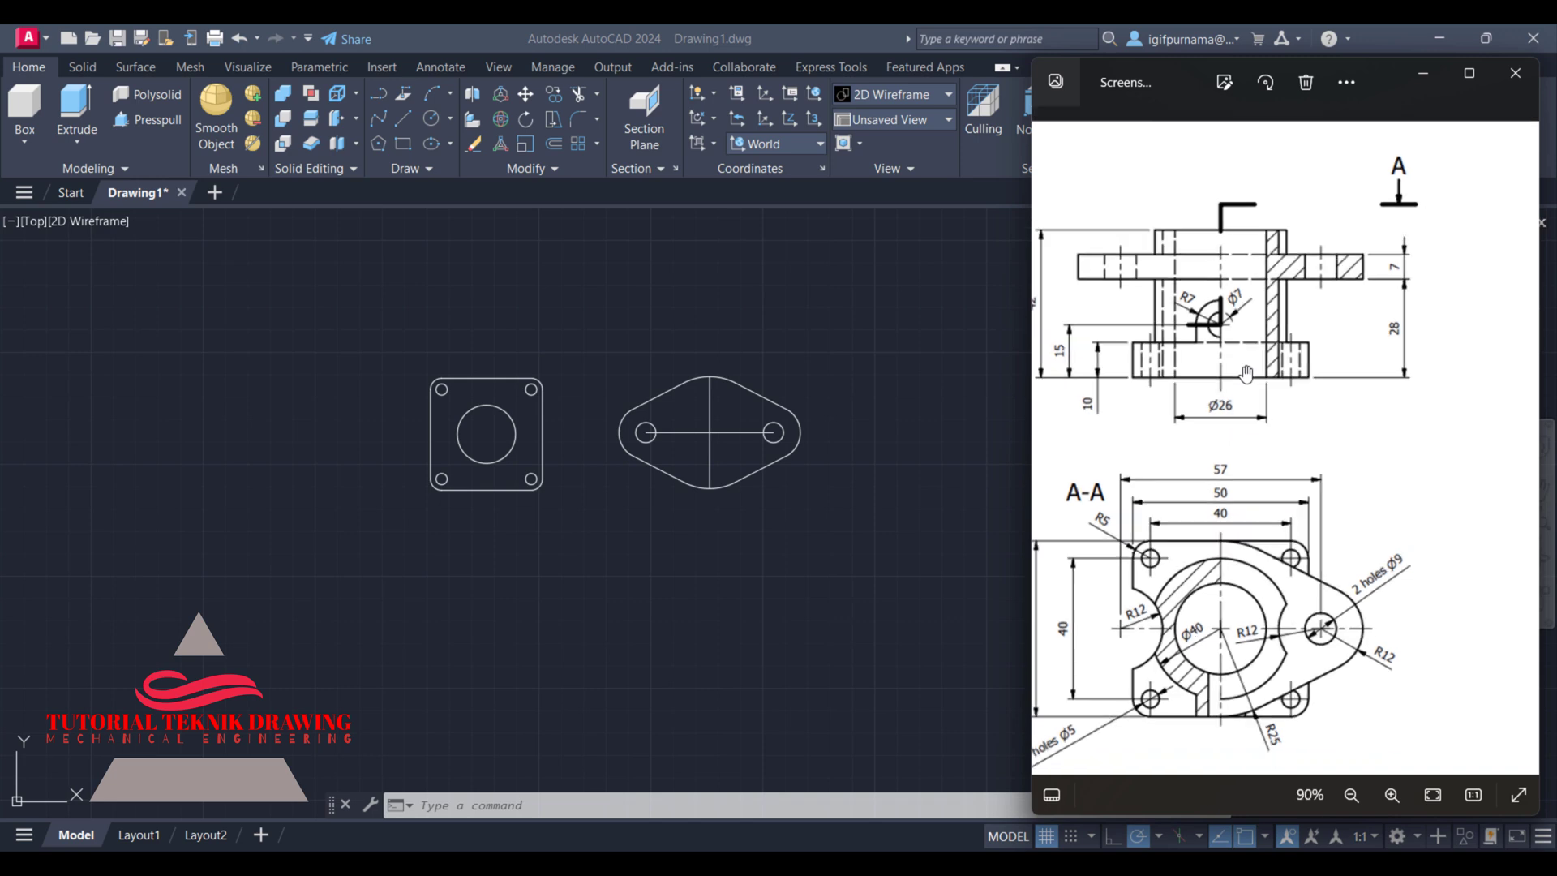
scroll(1241, 377, down, 1)
scroll(1206, 657, up, 1)
scroll(1296, 686, up, 1)
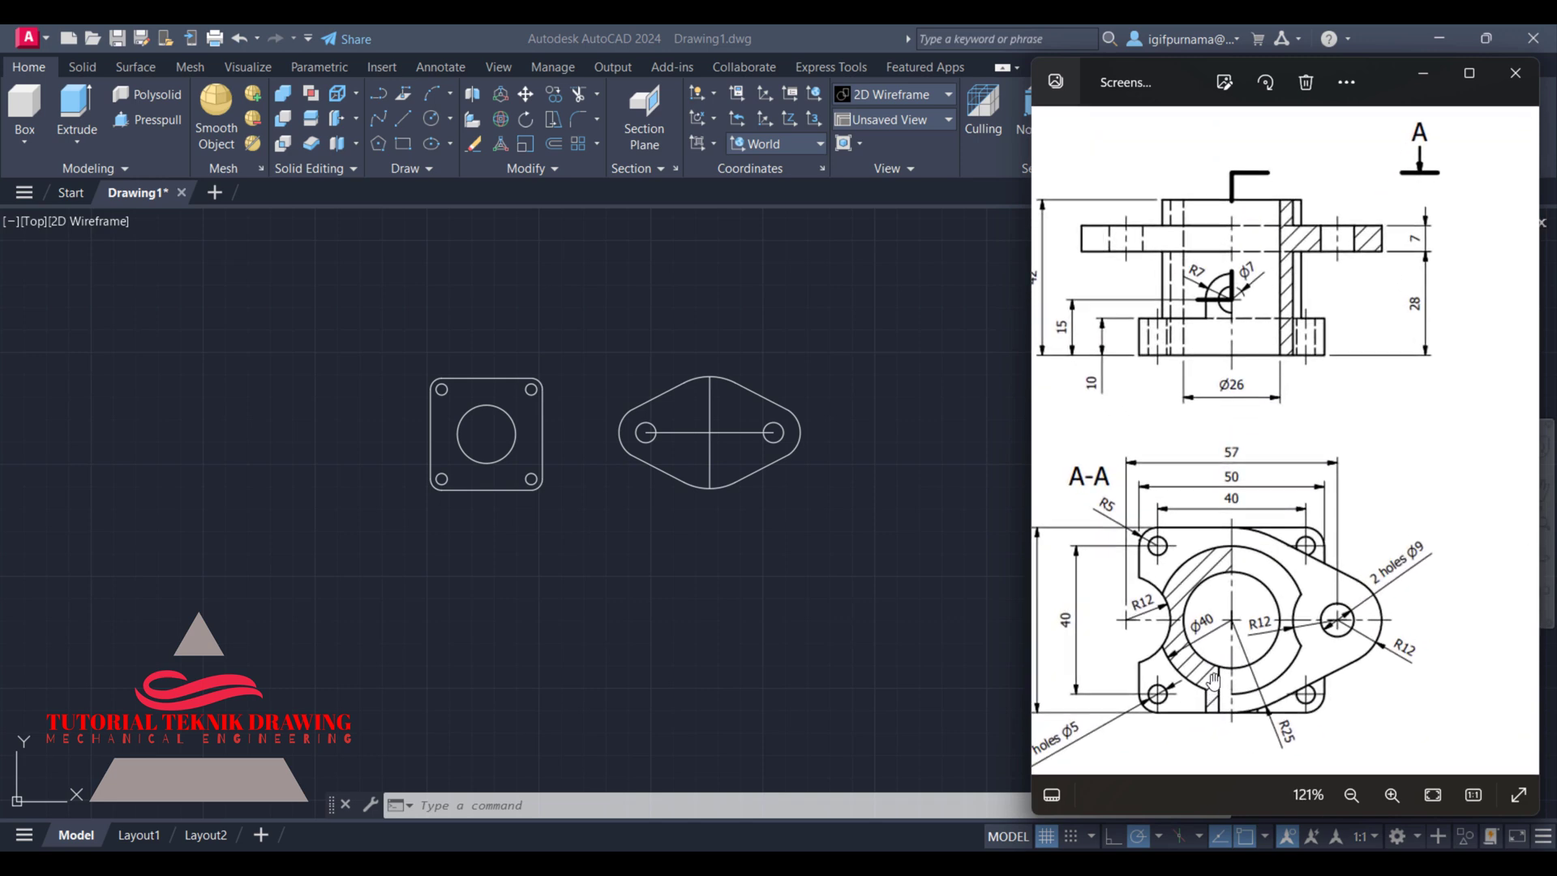
scroll(1231, 646, up, 1)
scroll(1231, 646, down, 1)
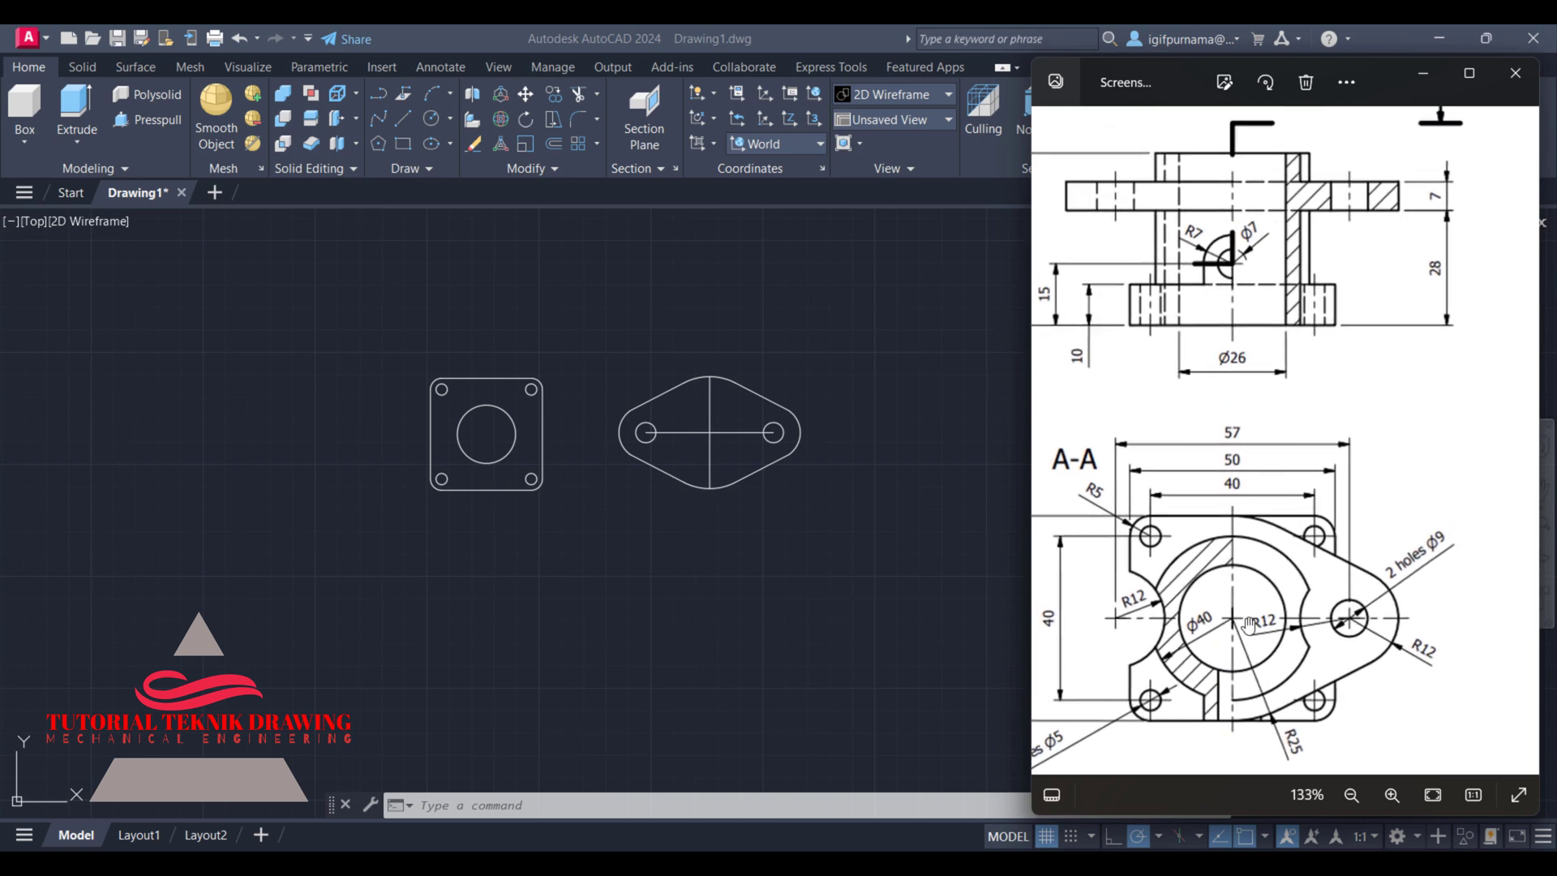
click(818, 581)
- Copy the square plate's large central circle to the diamond outline's centre
click(554, 95)
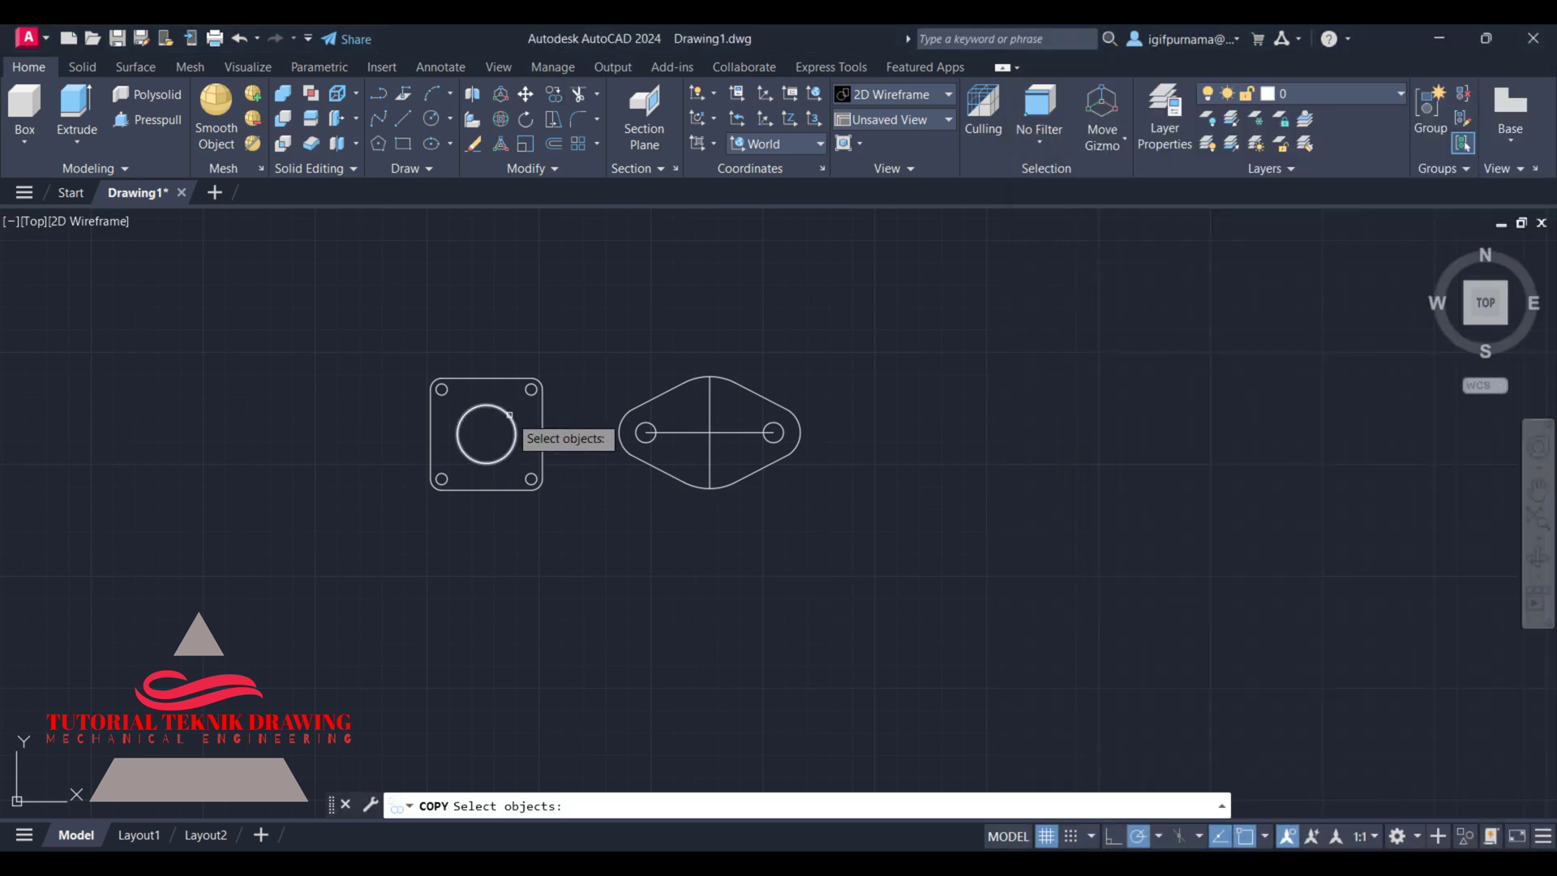
click(509, 414)
key(Return)
click(486, 433)
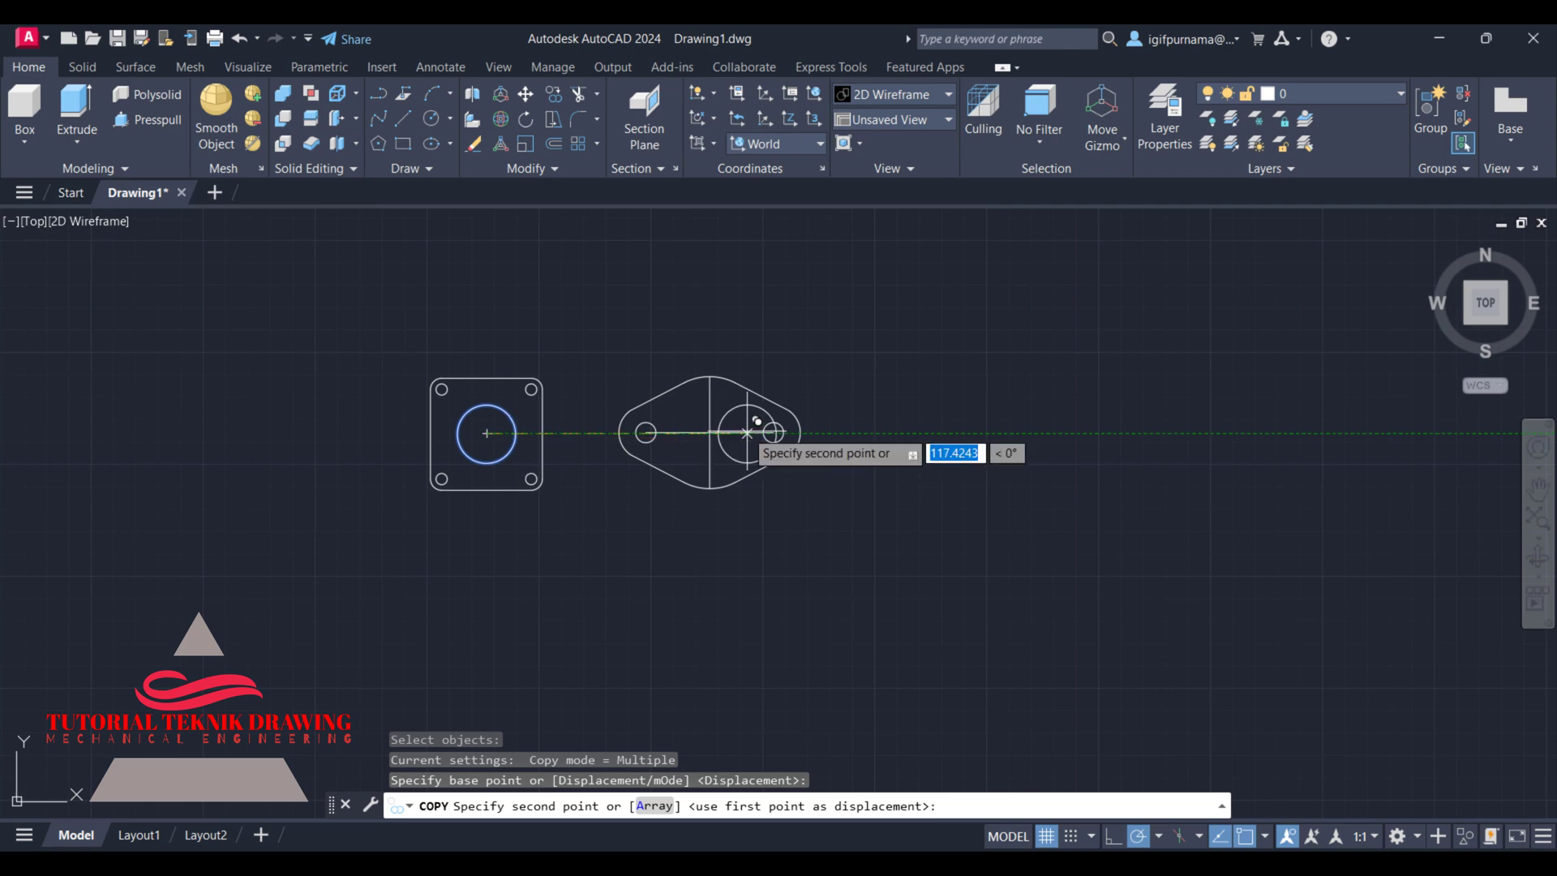
click(710, 433)
right_click(712, 433)
click(737, 446)
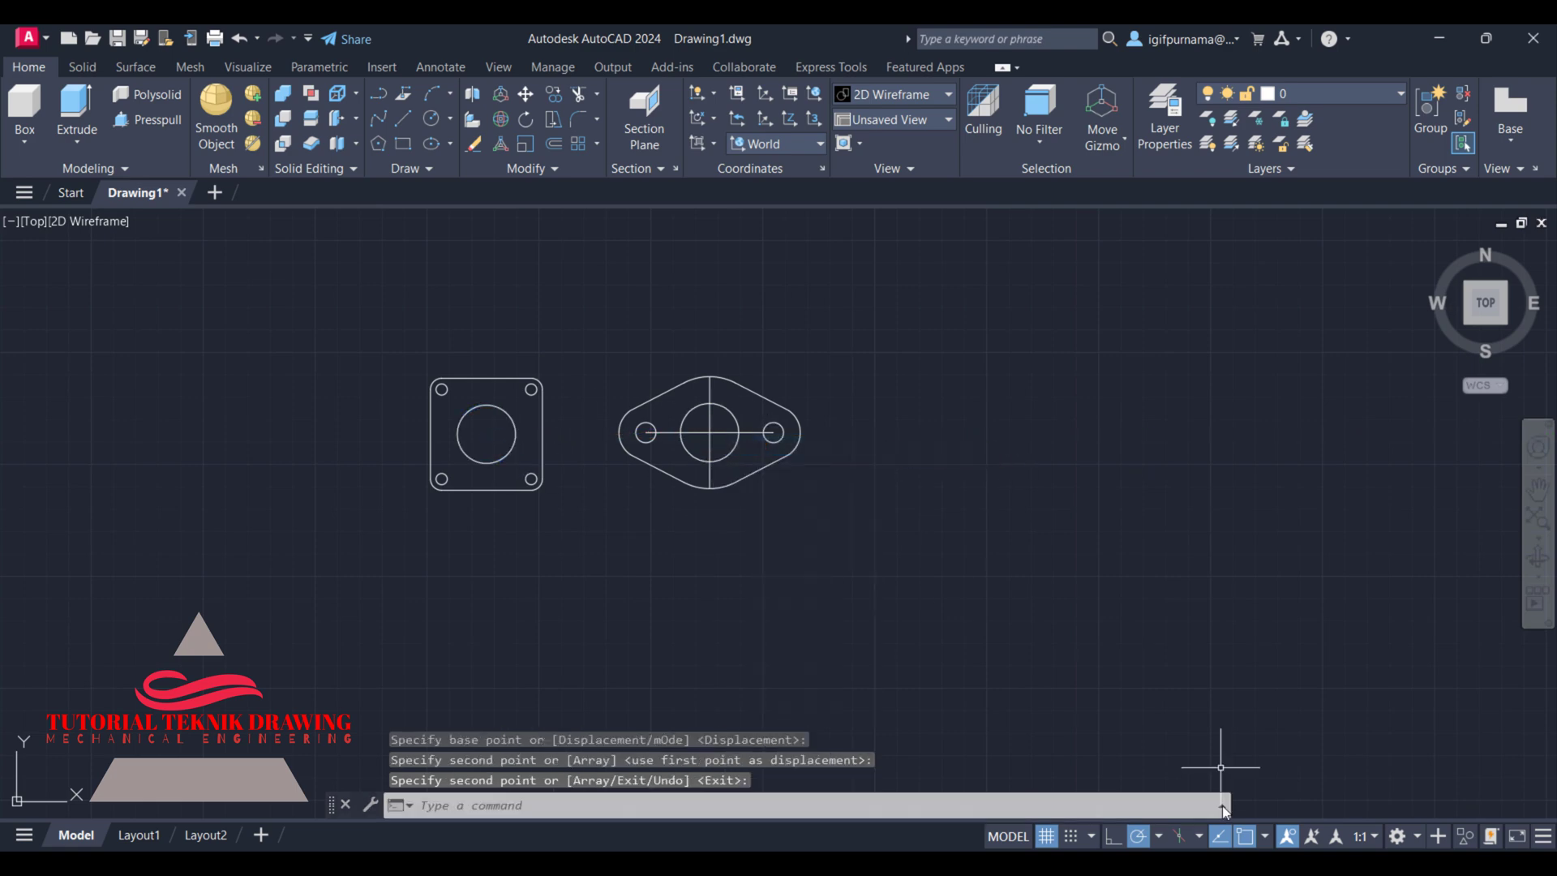
- Switch to the reference sheet and scroll through section A-A's dimensions
key(alt+Tab)
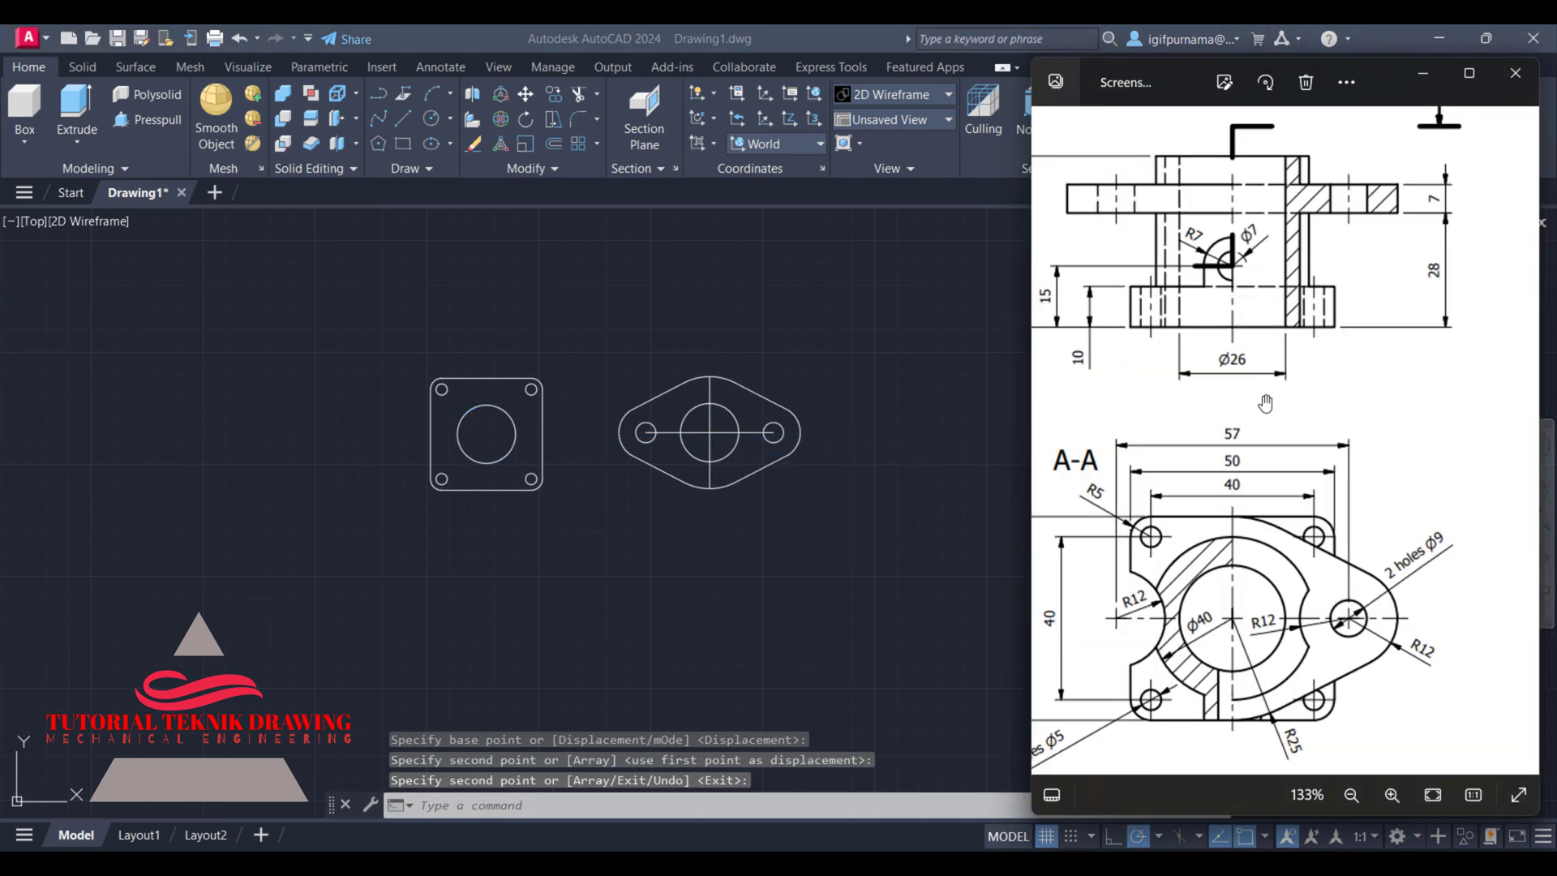
scroll(1265, 401, down, 2)
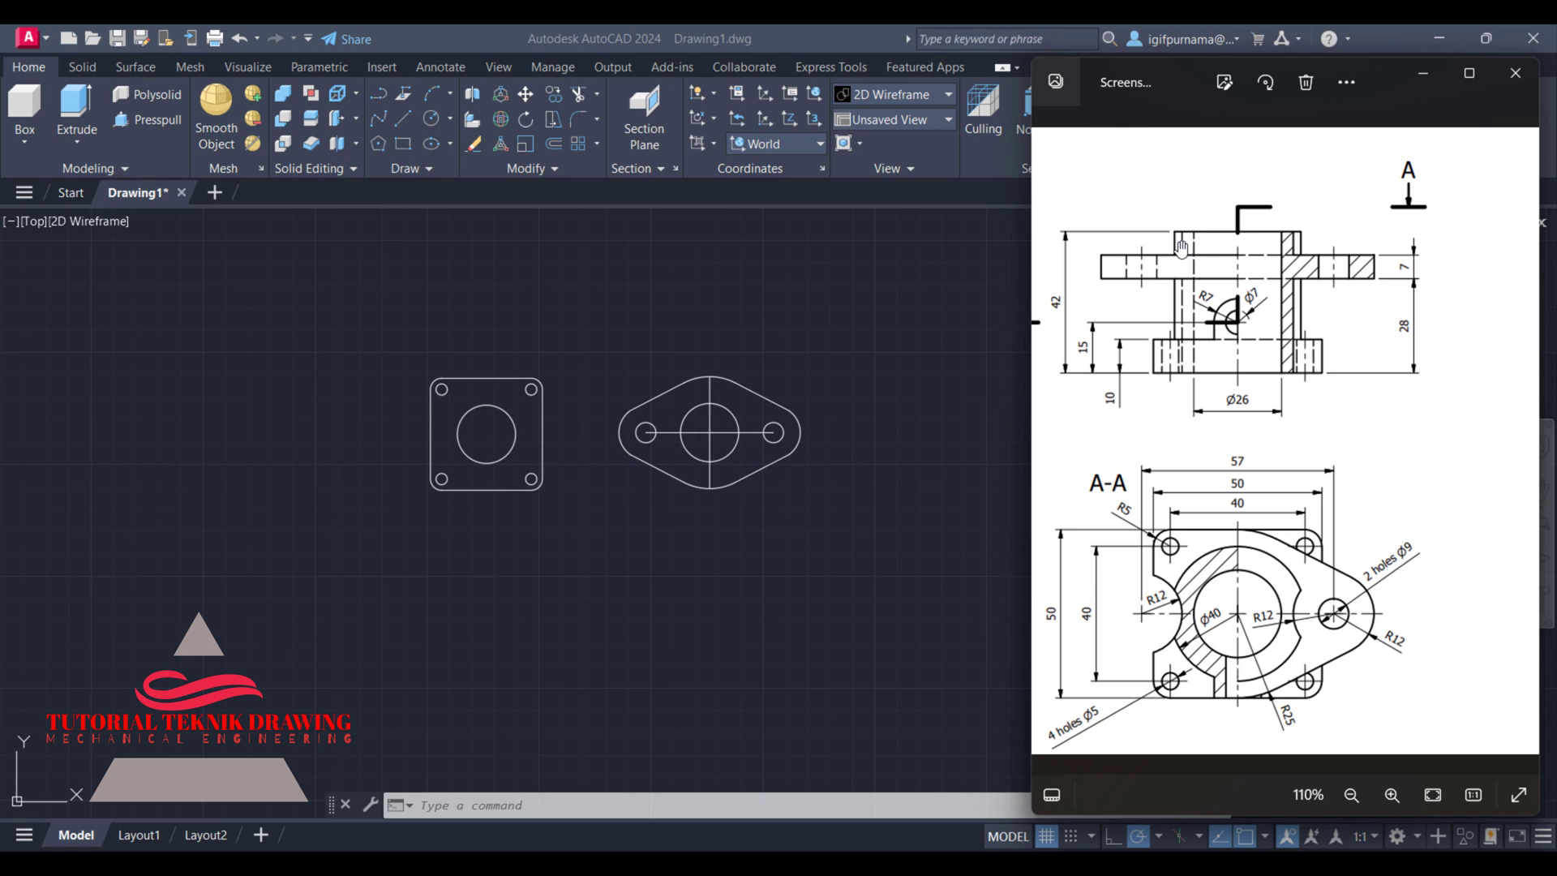
scroll(1249, 689, up, 1)
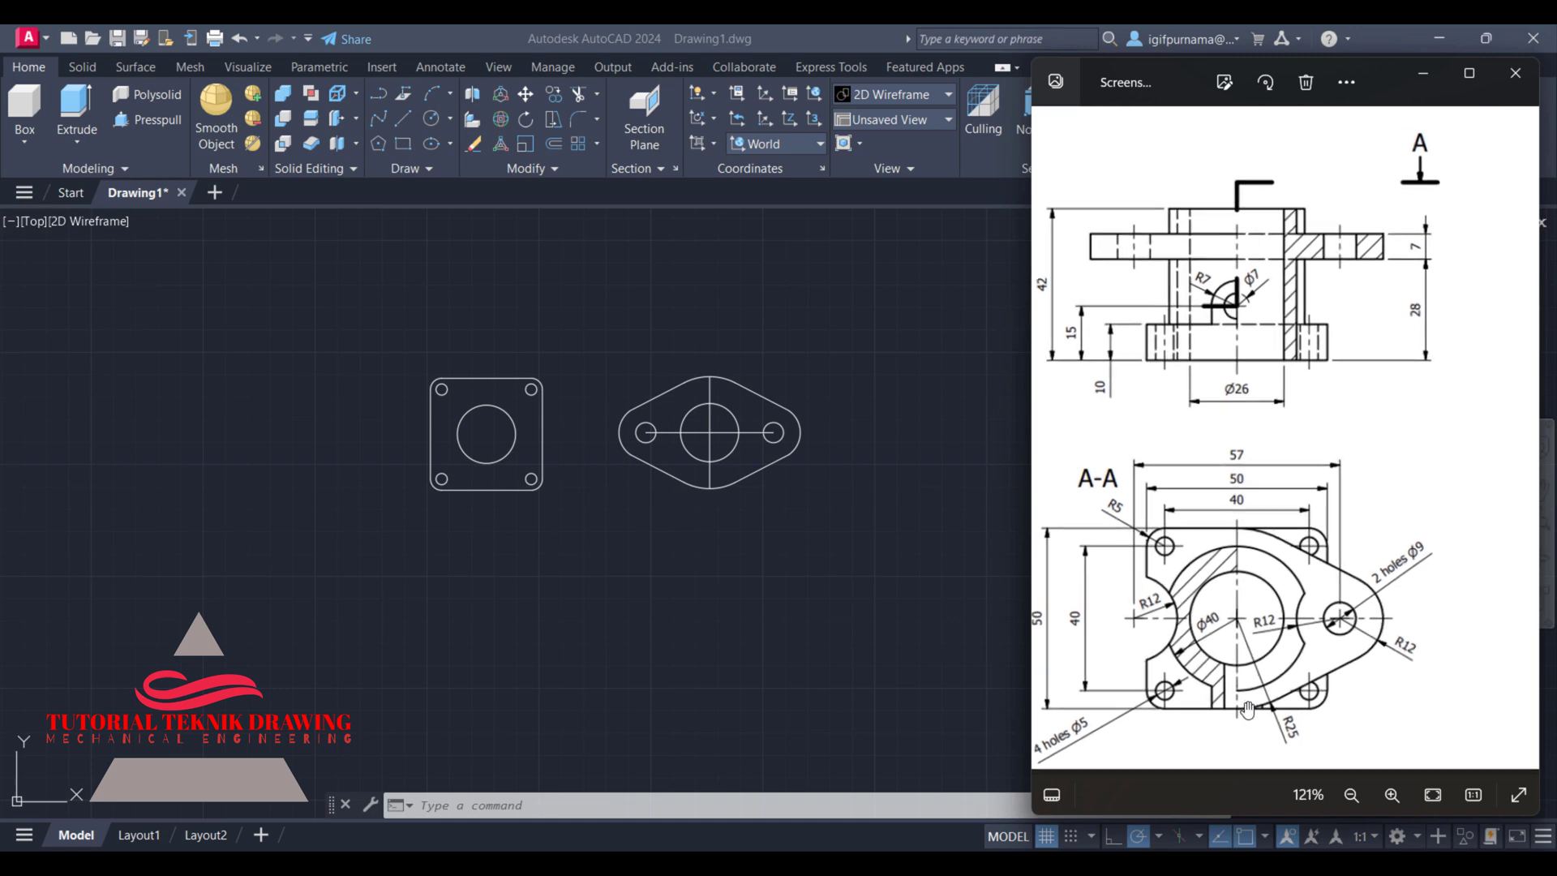
scroll(1211, 649, up, 1)
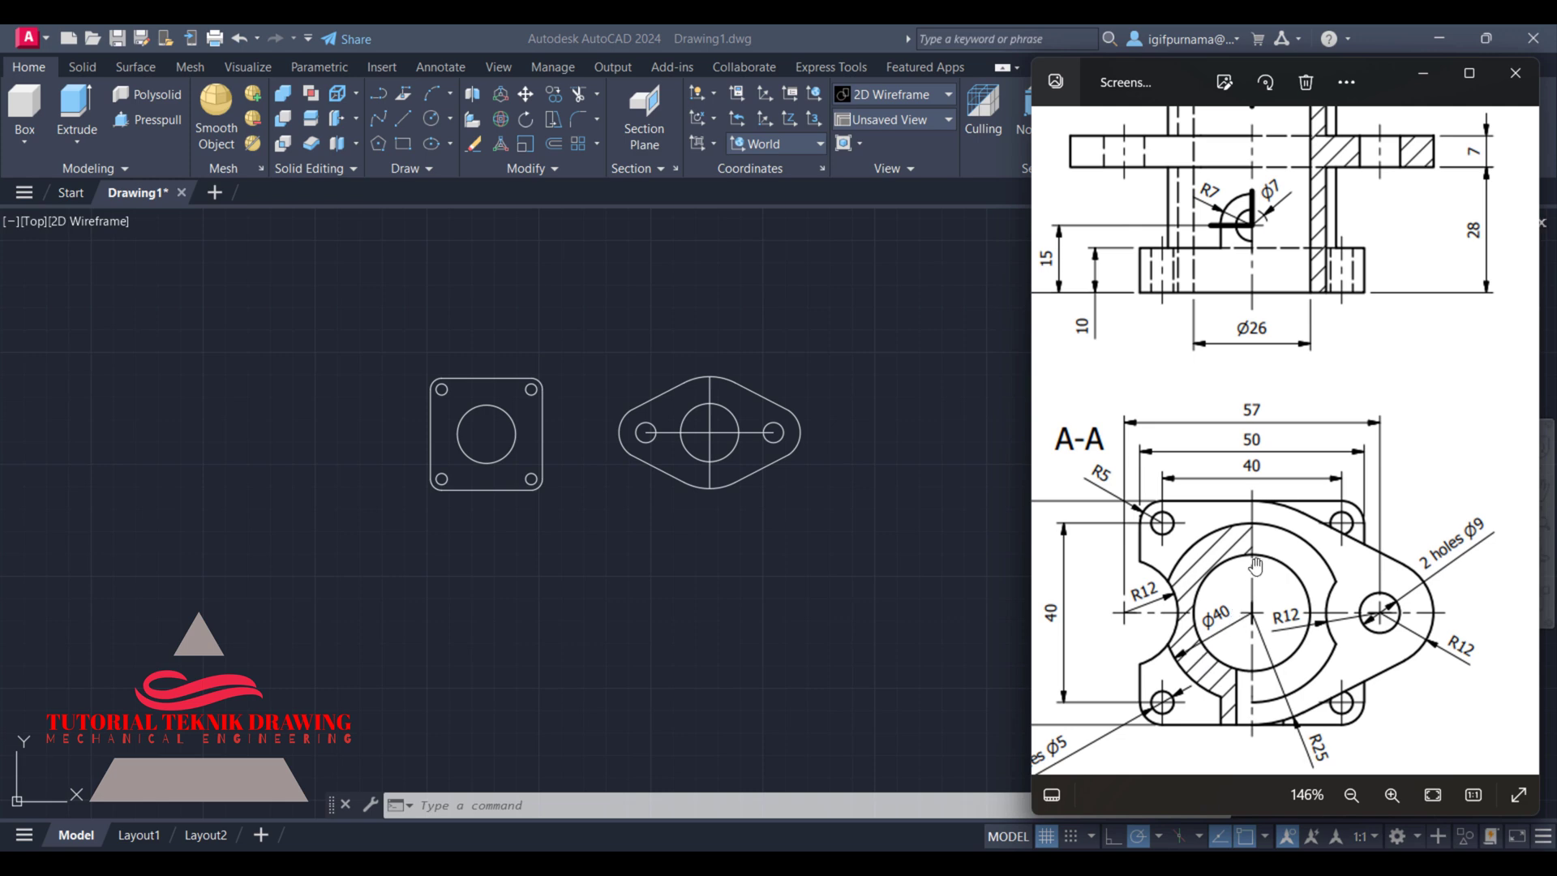
- Draw a radius-20 circle to the right of the flange outline
click(780, 370)
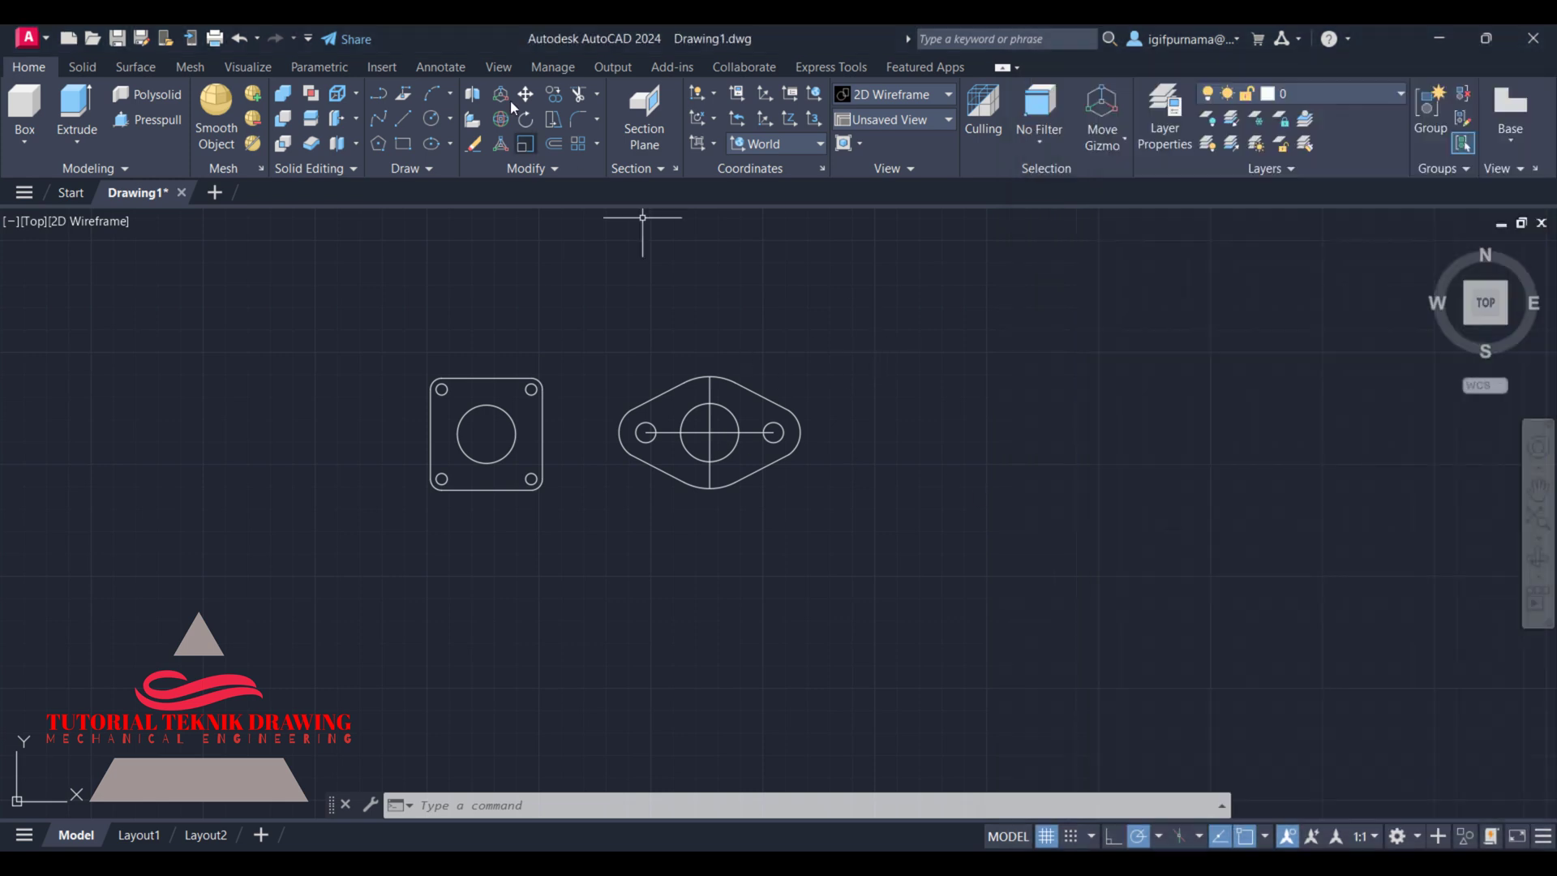
click(438, 119)
click(939, 455)
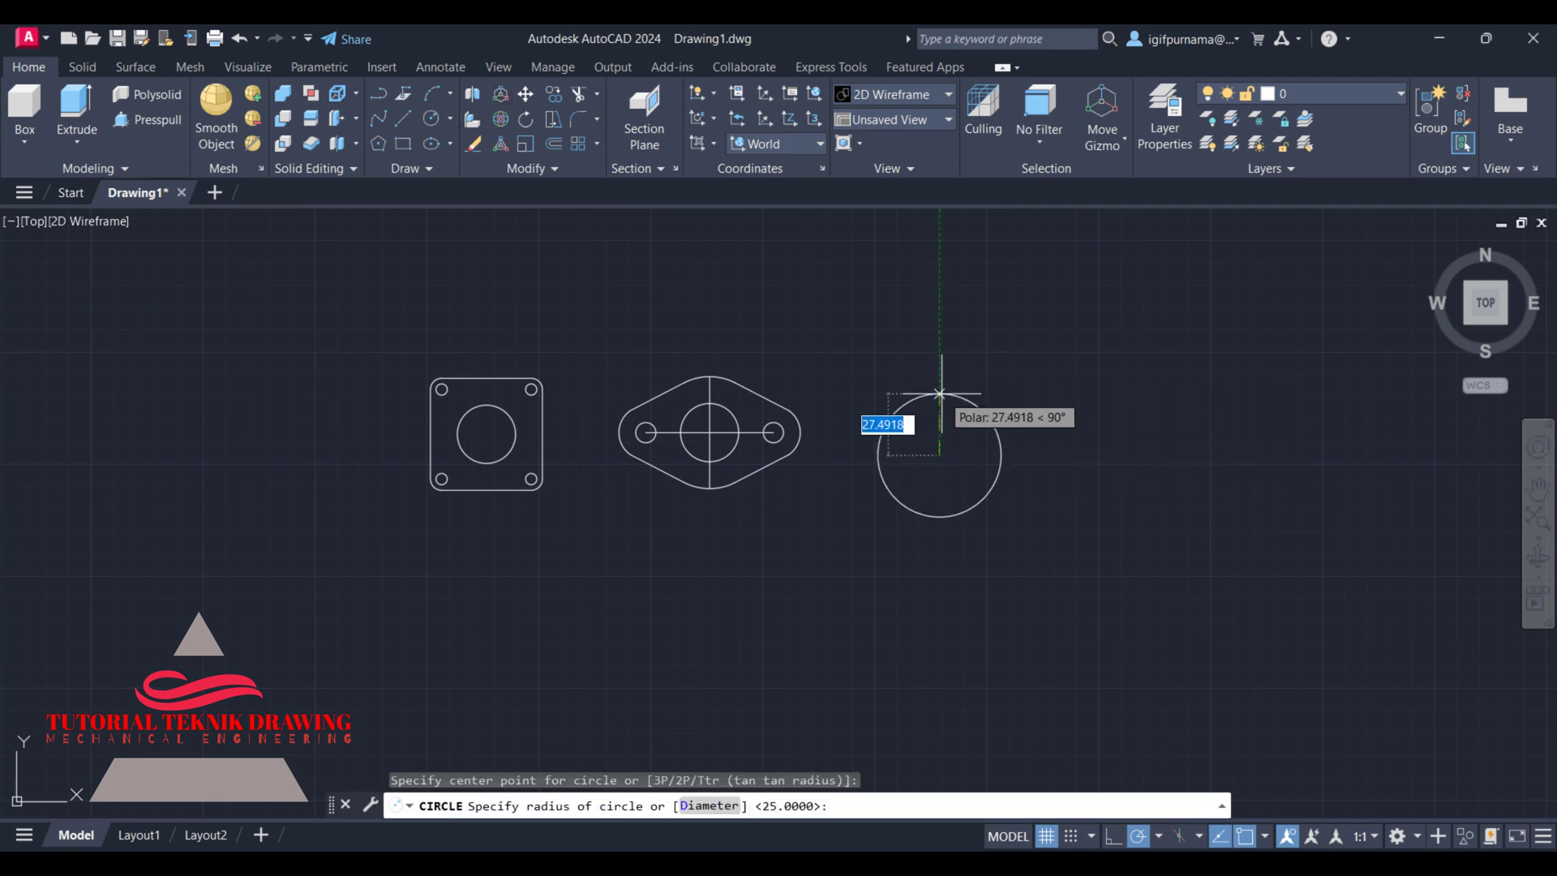
text(20)
key(Return)
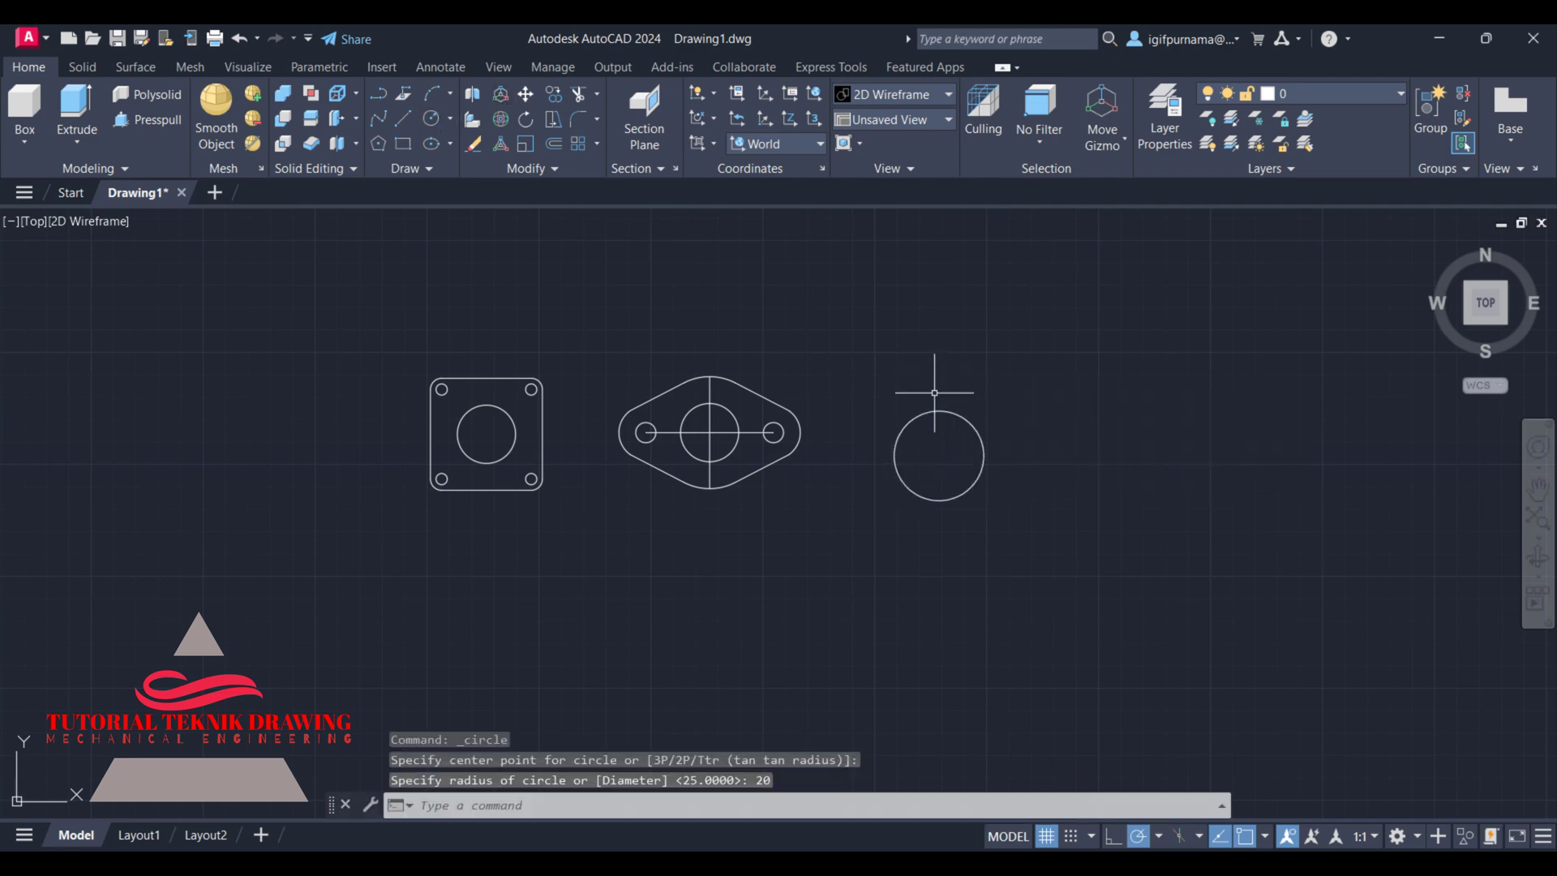
- Copy the outline's central circle to that right-hand point, then switch to the reference drawing
click(553, 95)
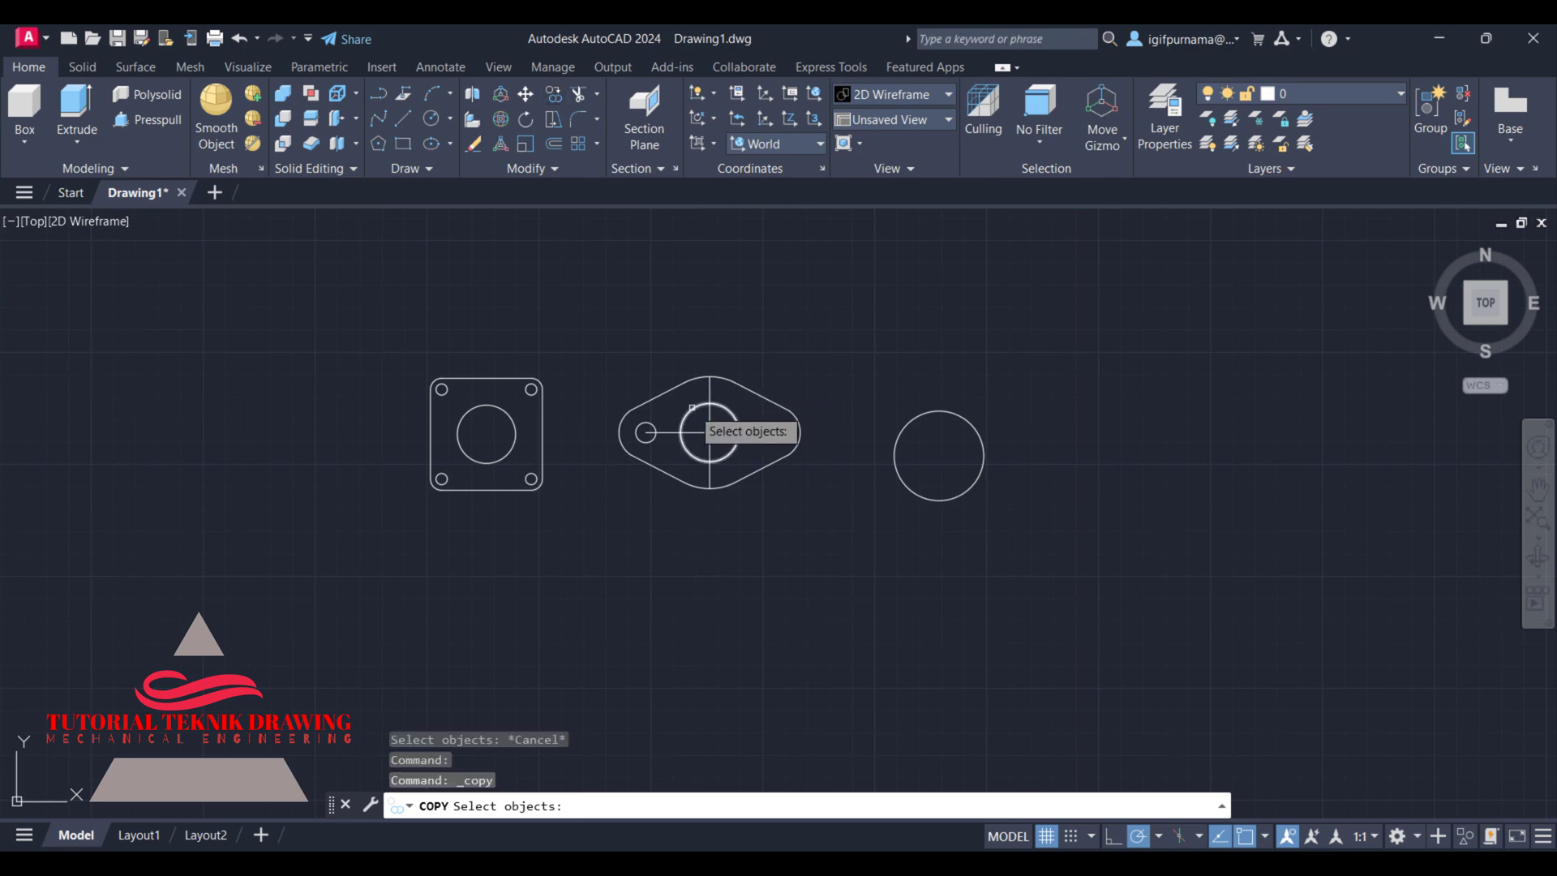
click(738, 430)
key(Return)
click(709, 431)
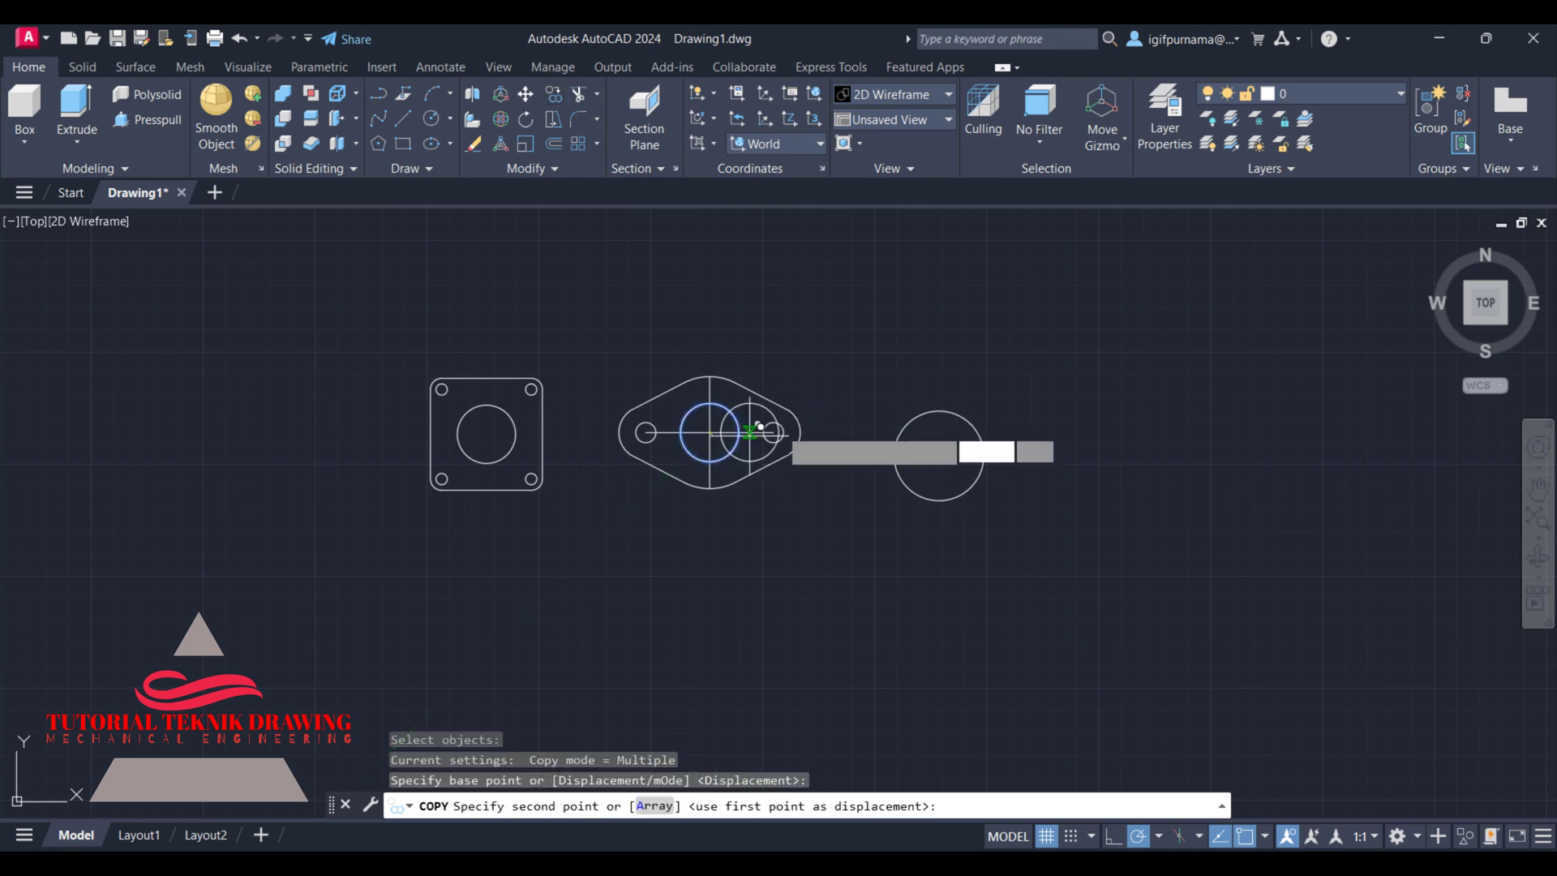
click(940, 455)
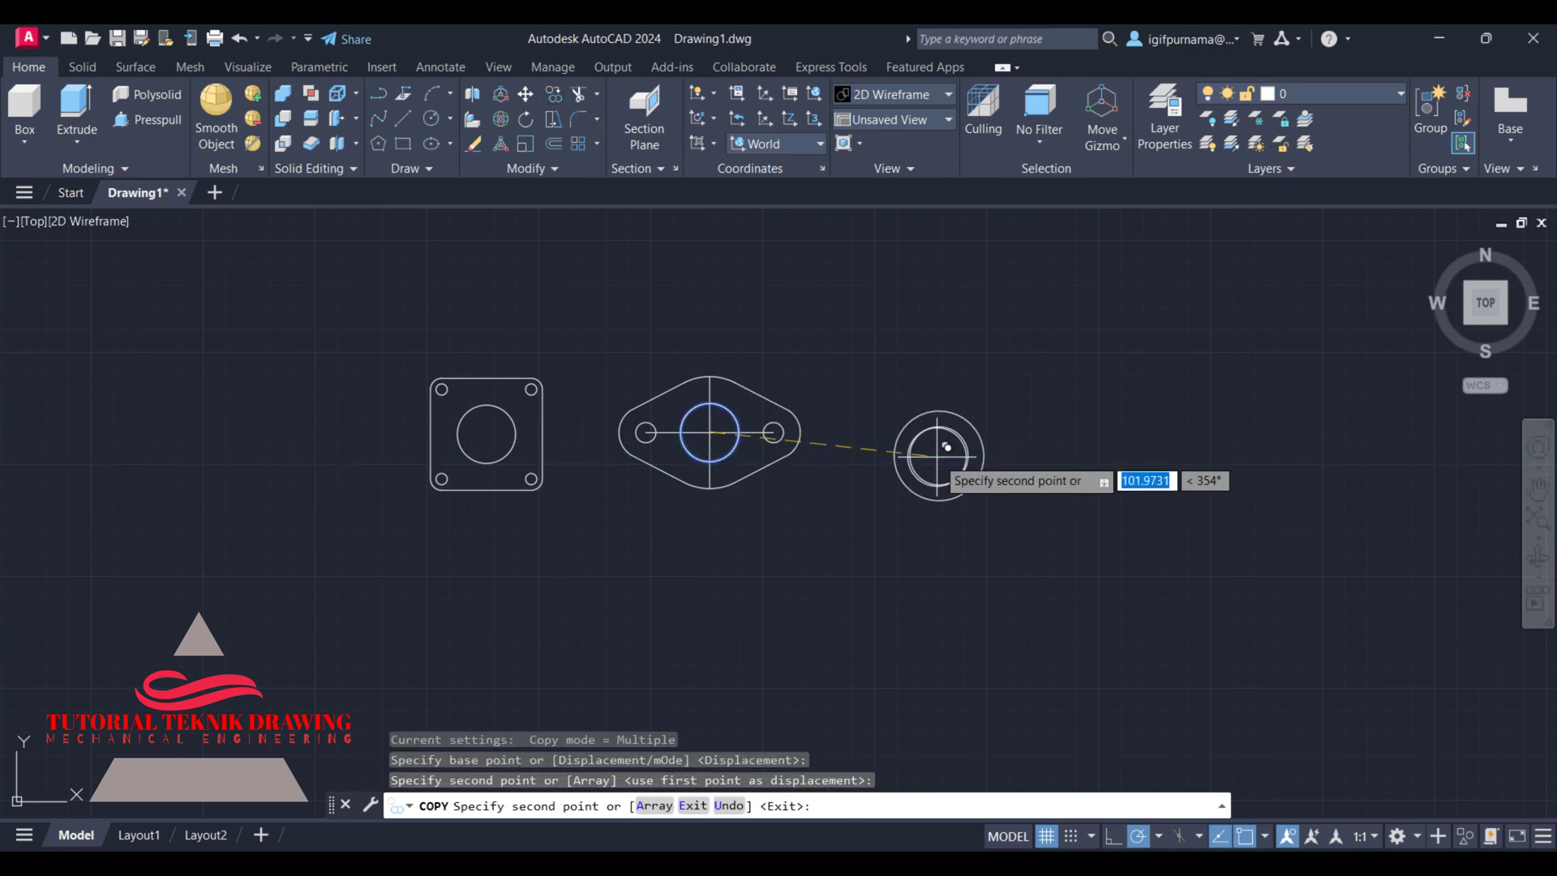
right_click(948, 457)
click(965, 469)
key(ctrl+z)
key(ctrl+z)
key(ctrl+z)
click(1026, 754)
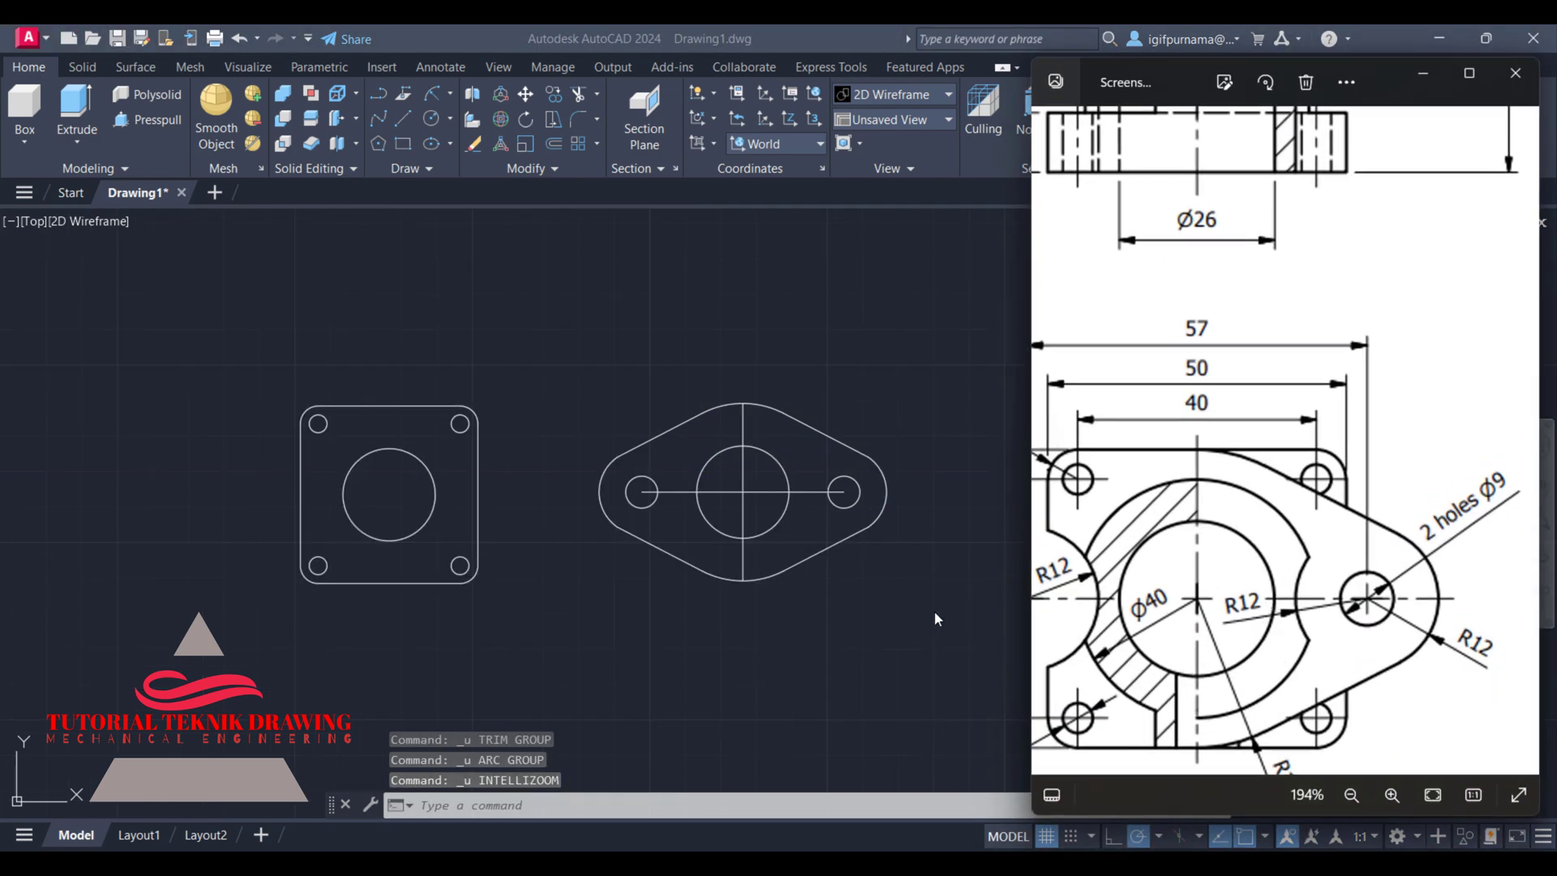
- Close the reference and copy the ring's outer circle, then undo the misplaced copy
click(935, 619)
text(co)
key(Return)
click(1196, 571)
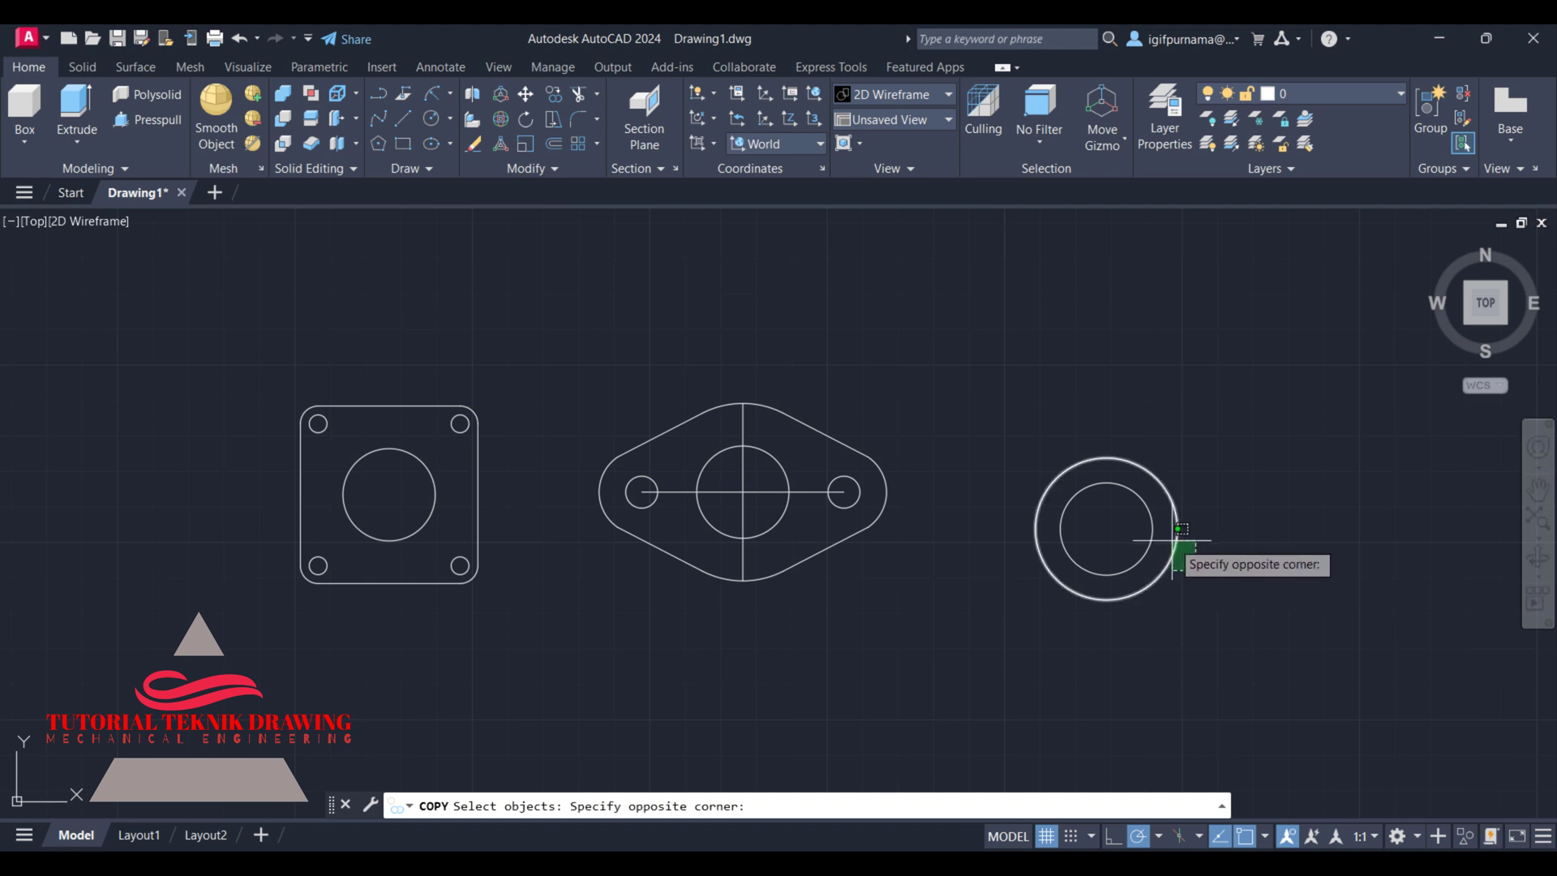
click(1178, 529)
key(Return)
click(1107, 528)
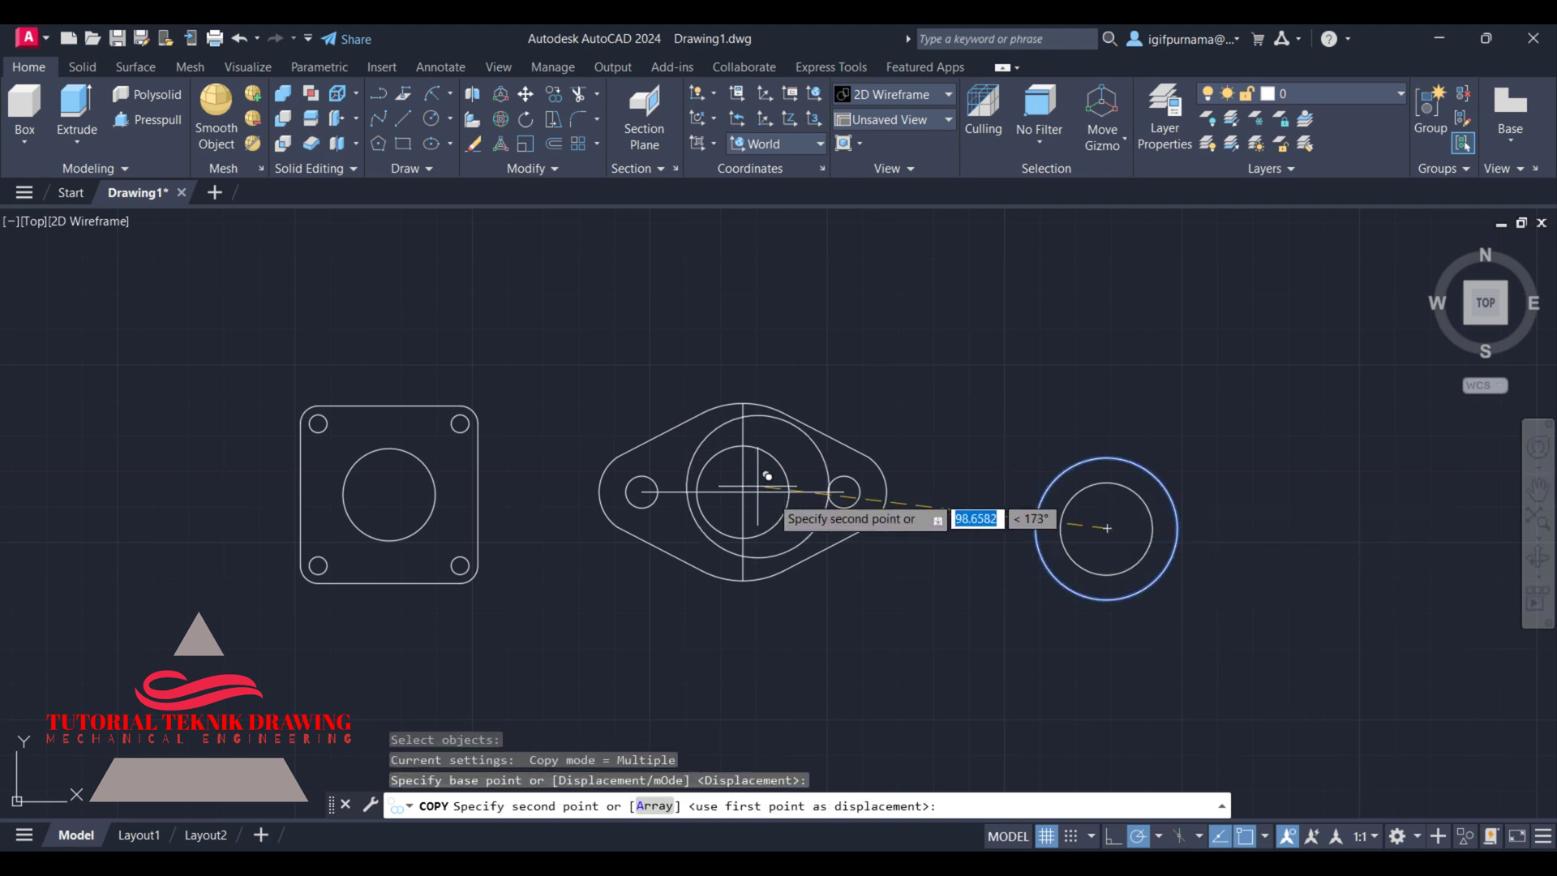
click(1107, 528)
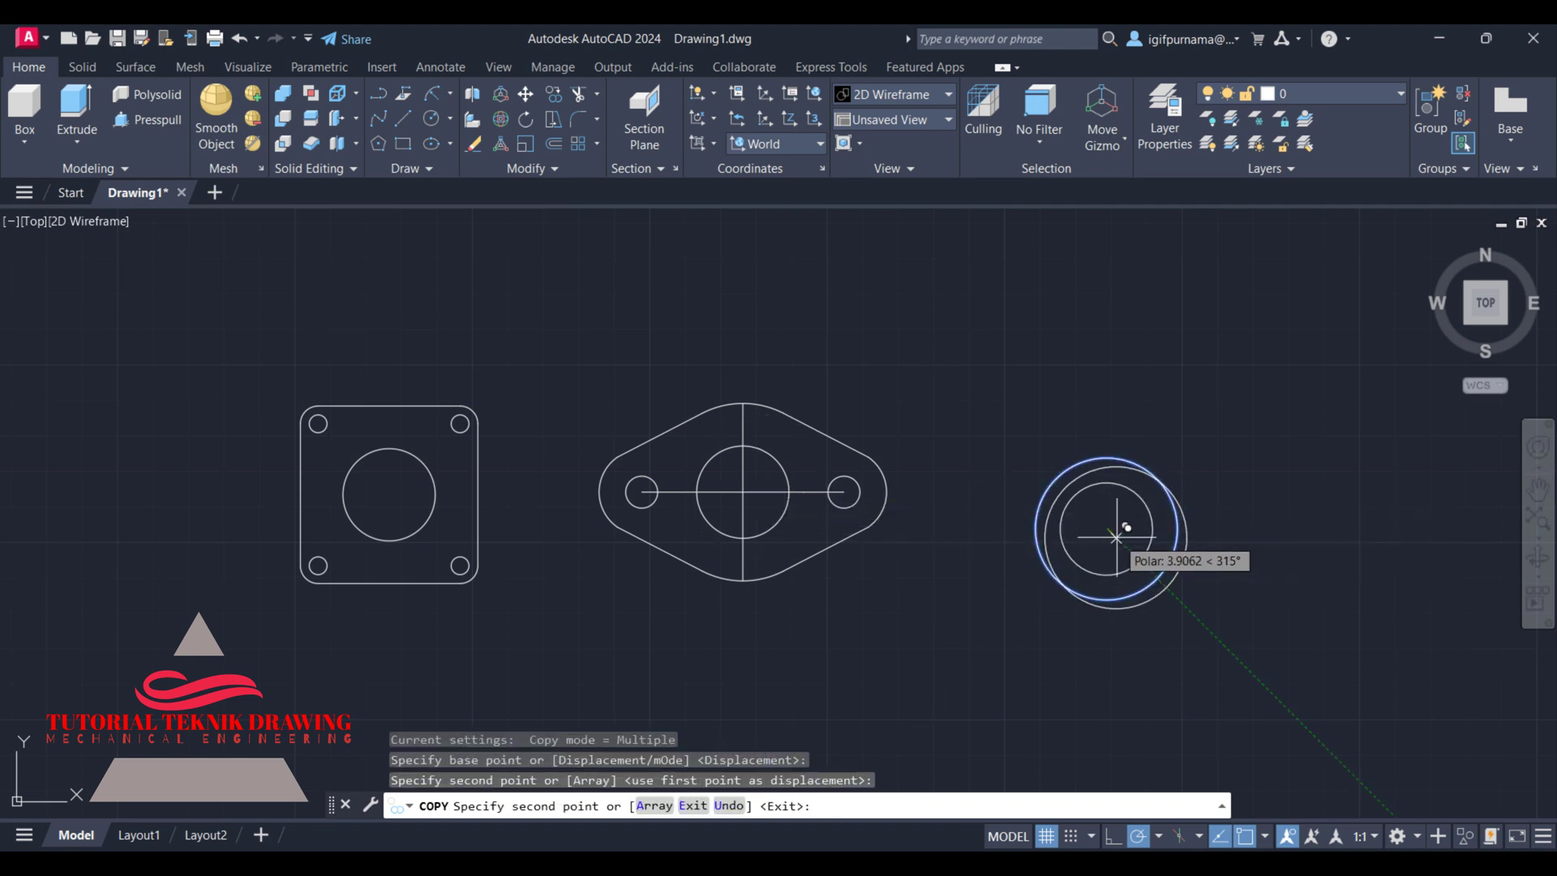
right_click(1117, 537)
click(1147, 548)
key(ctrl+z)
scroll(1200, 552, up, 2)
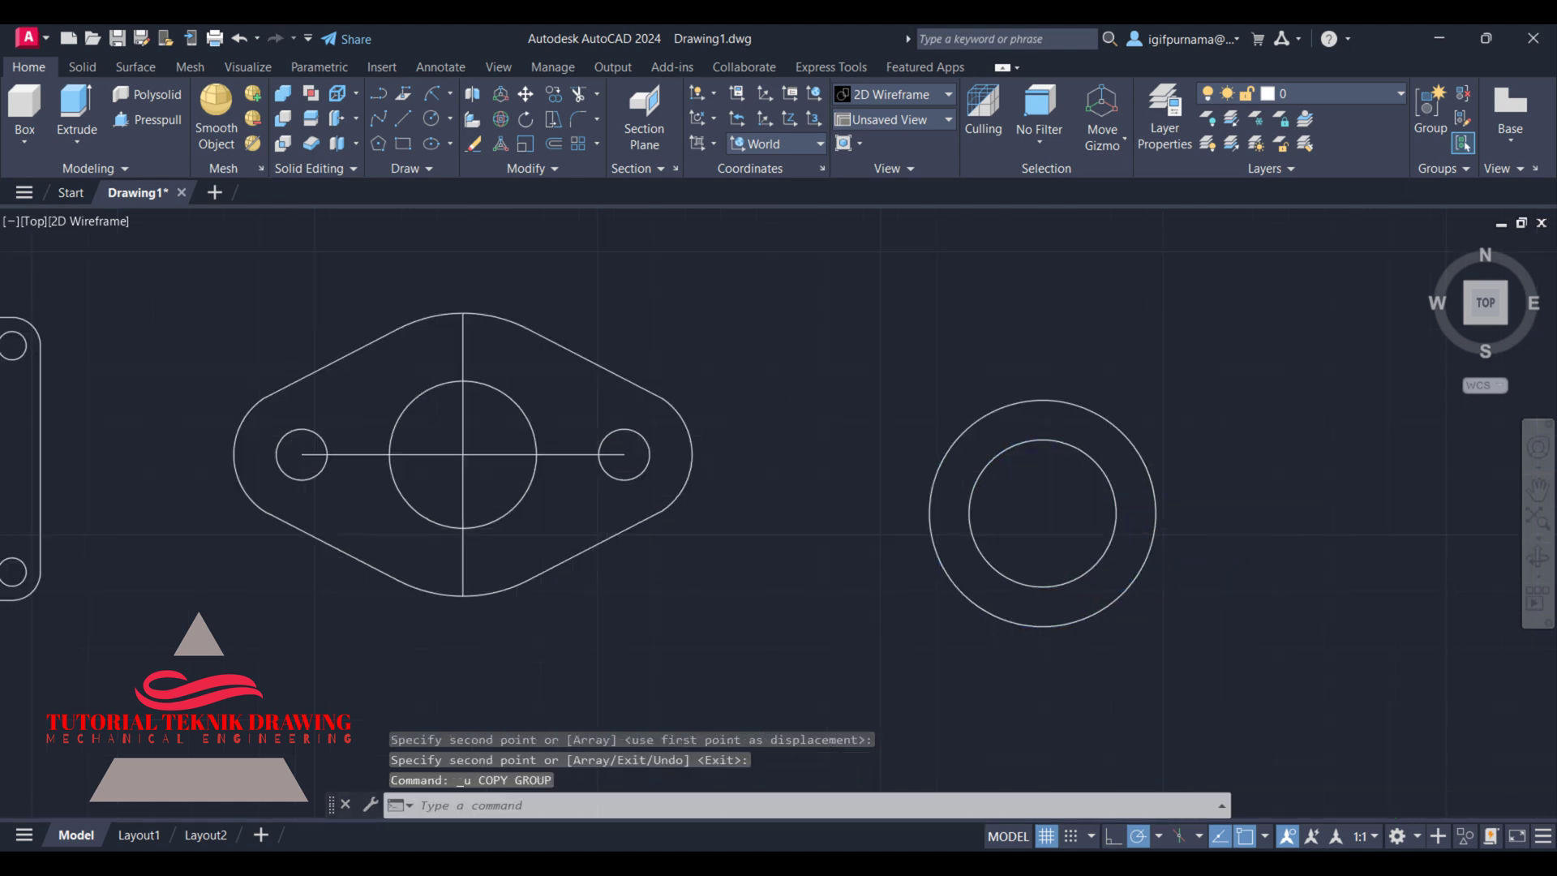
scroll(1214, 554, up, 2)
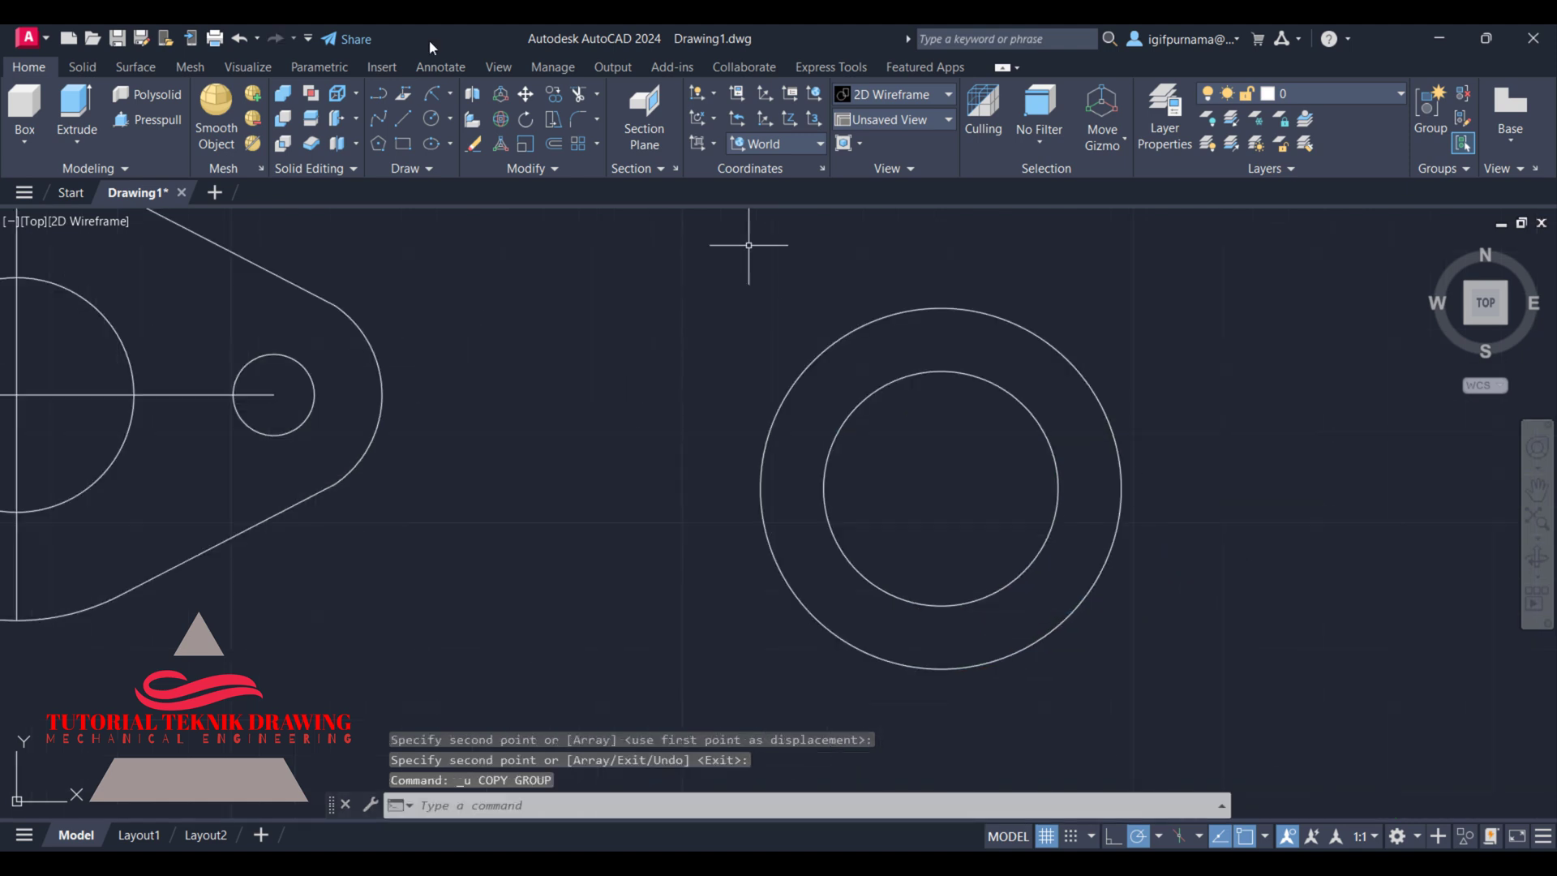
- Copy the ring's outer circle concentric to the flange centre
click(429, 120)
scroll(1051, 530, down, 3)
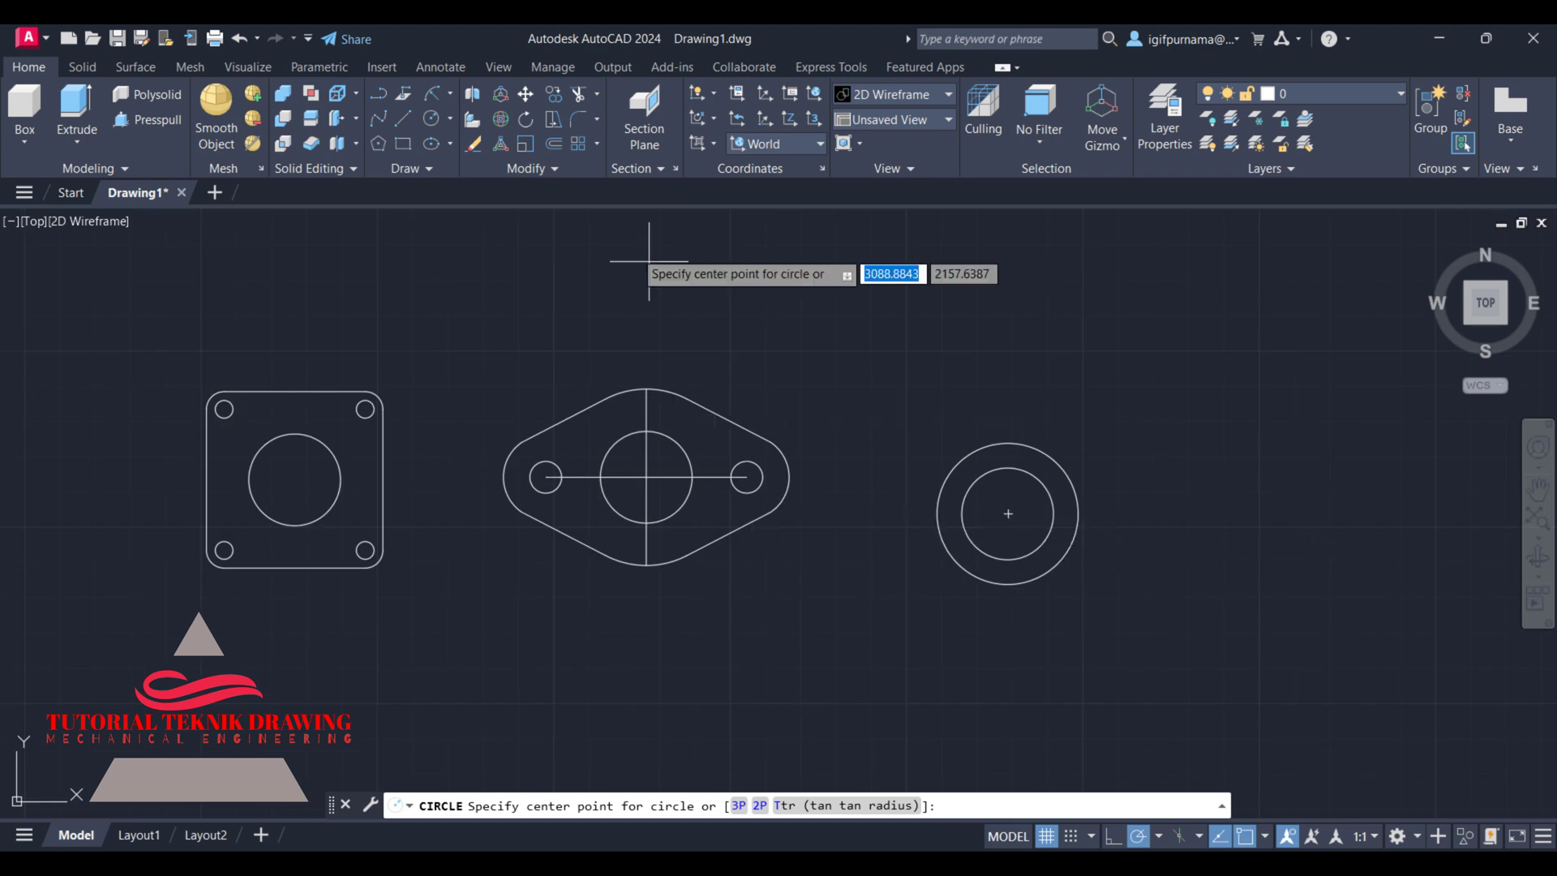
click(559, 96)
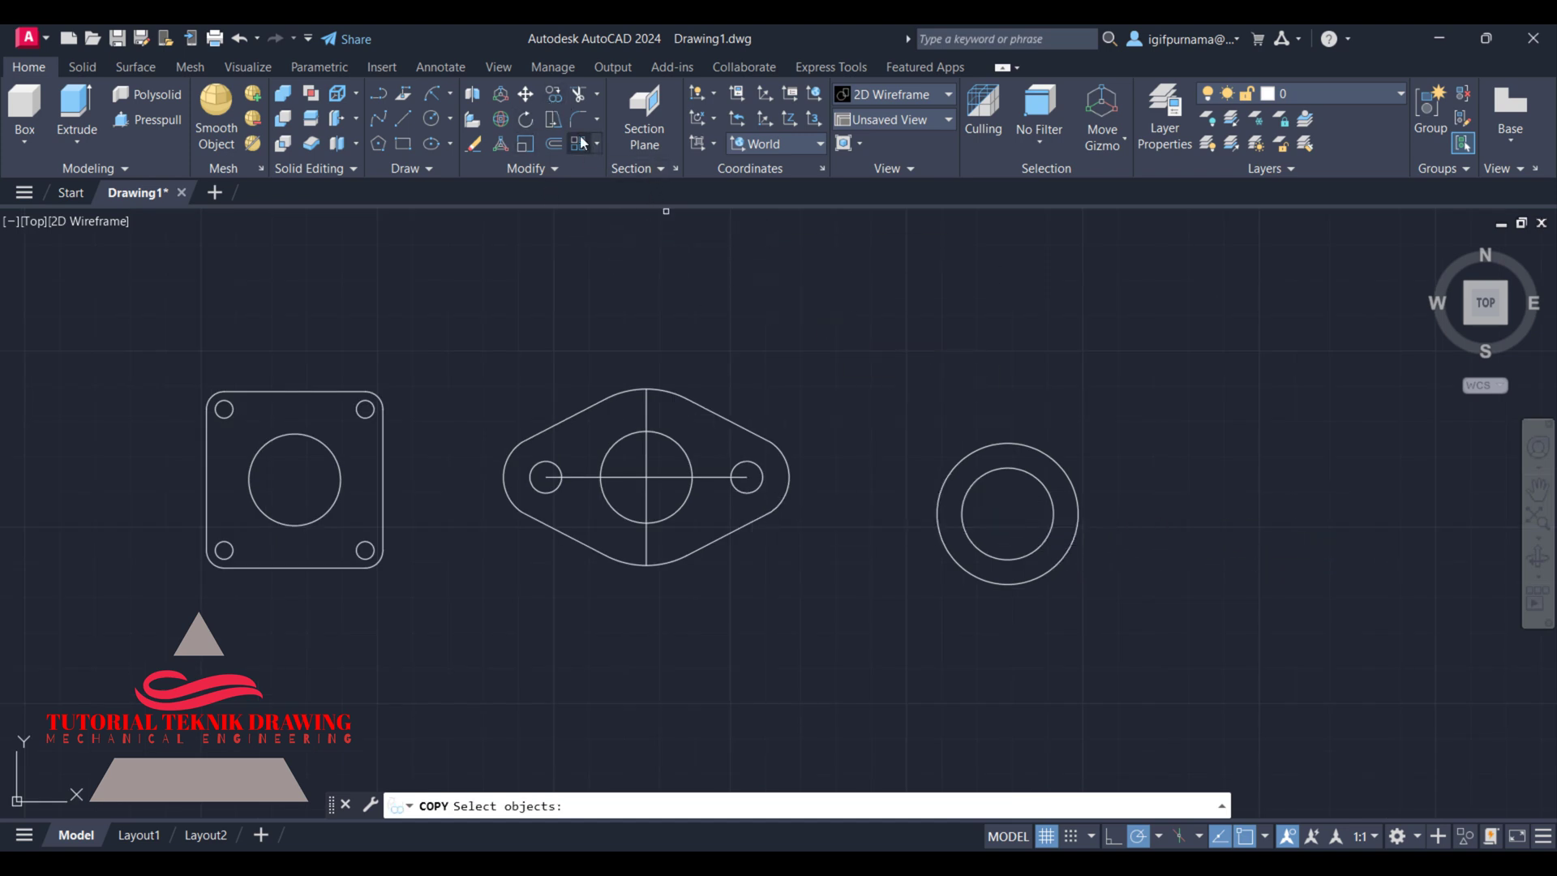
click(1117, 553)
click(1077, 514)
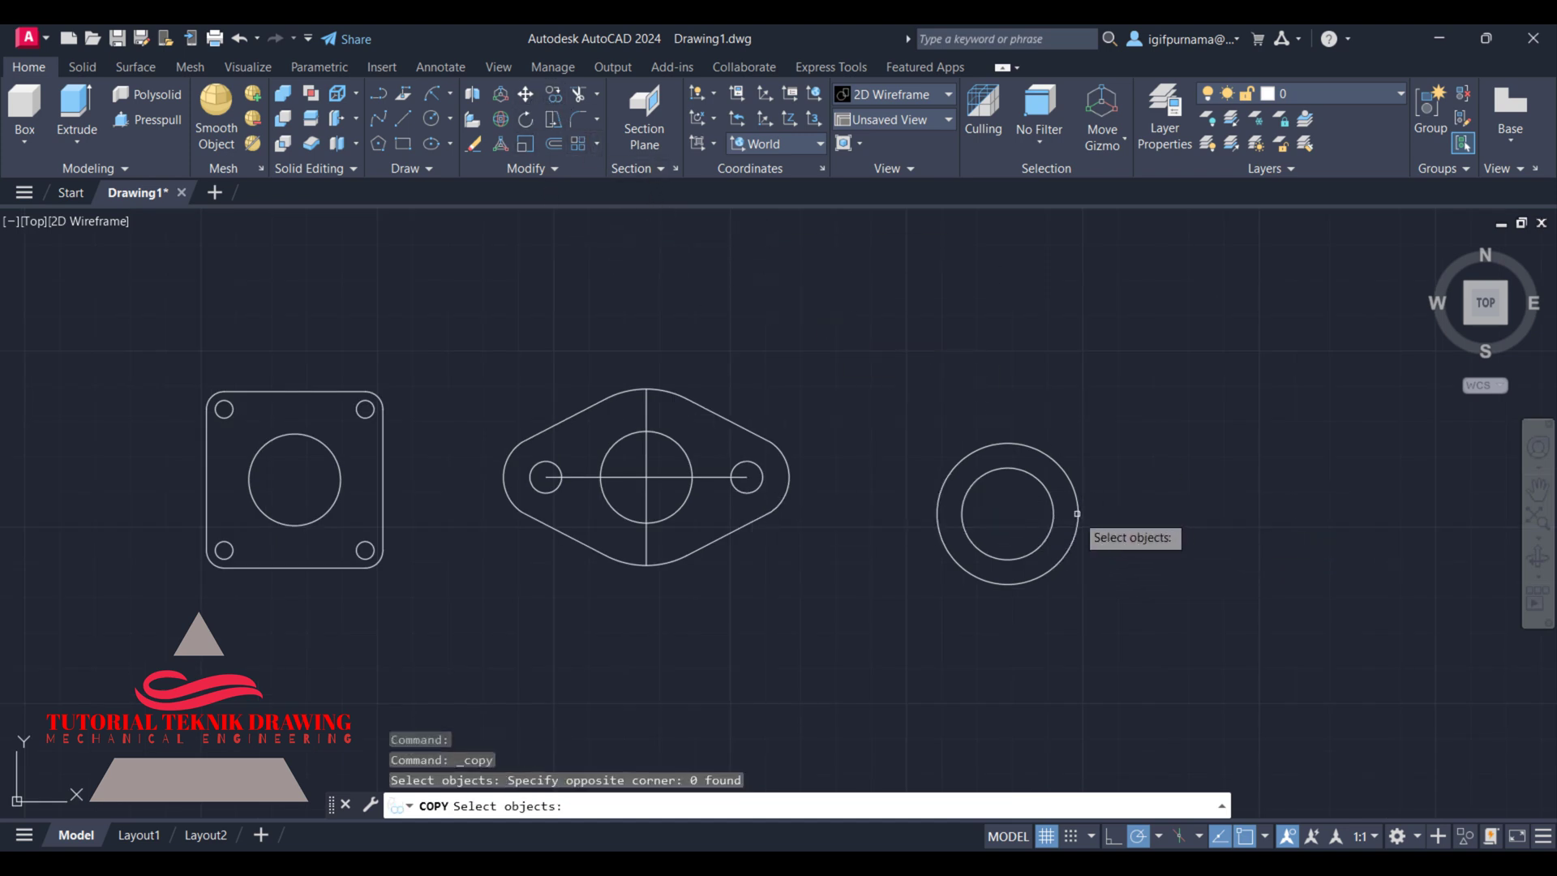
click(1077, 496)
key(Return)
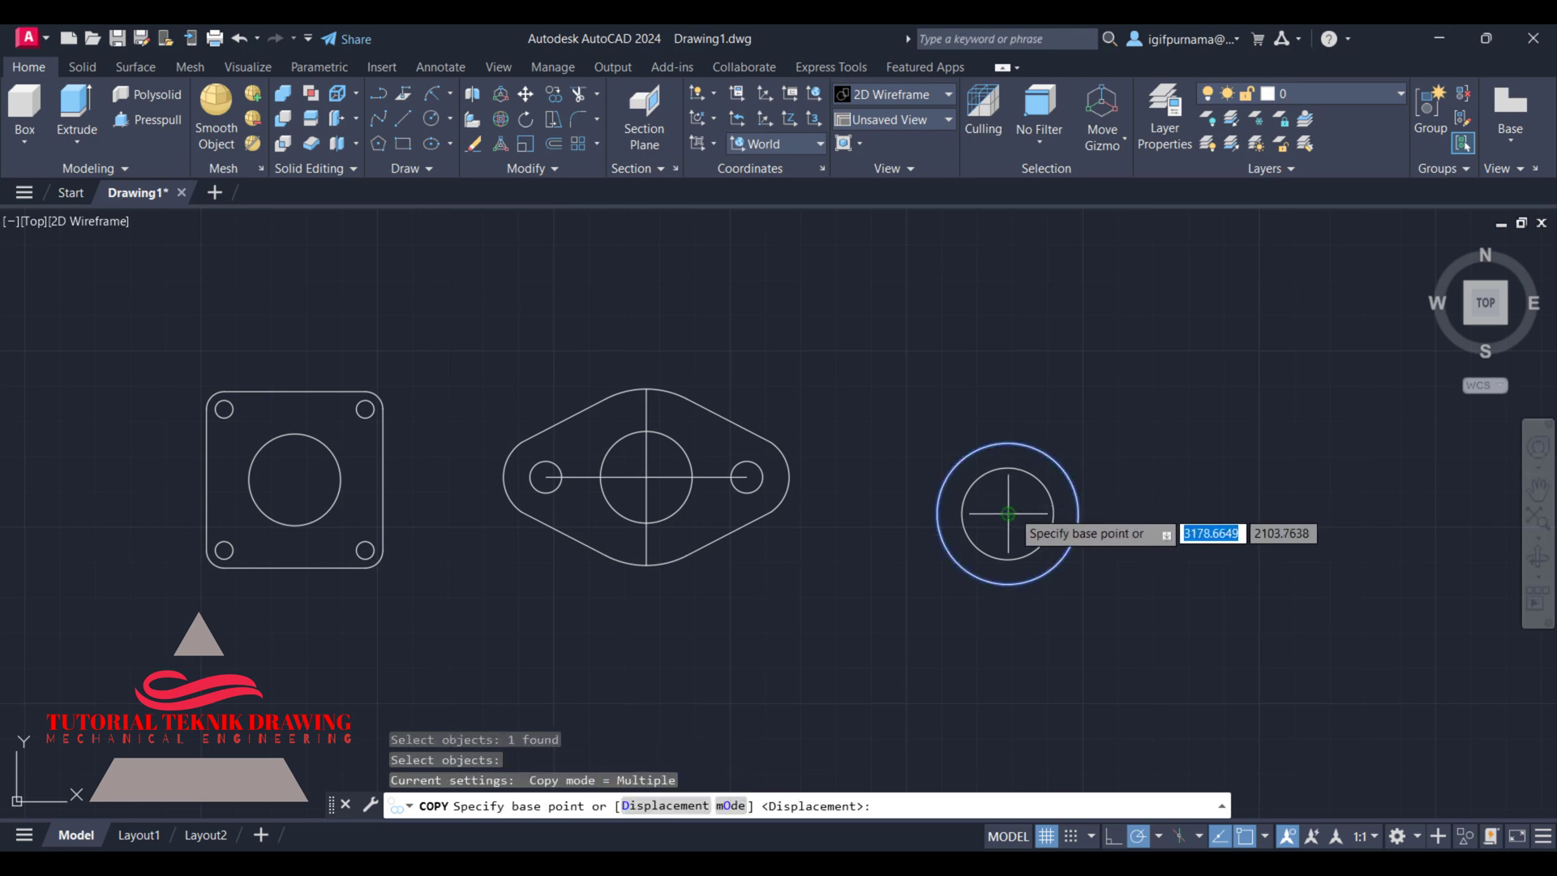
click(1008, 514)
scroll(554, 441, up, 2)
click(700, 500)
right_click(703, 502)
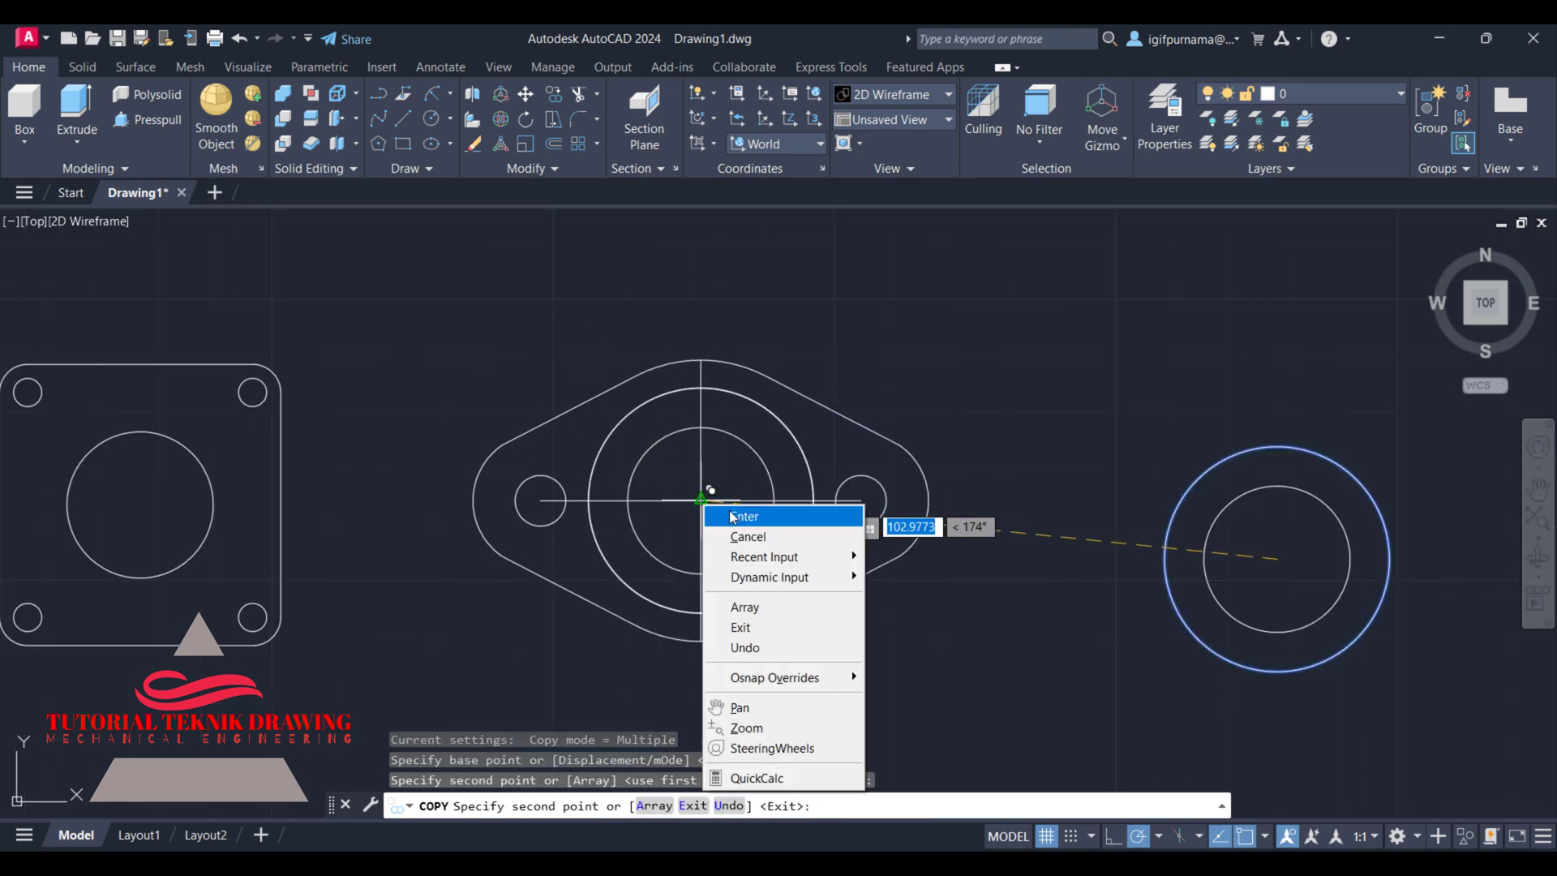
click(720, 511)
- Draw a radius-12 circle centred on the right hole
click(435, 120)
scroll(900, 509, up, 2)
scroll(741, 465, up, 1)
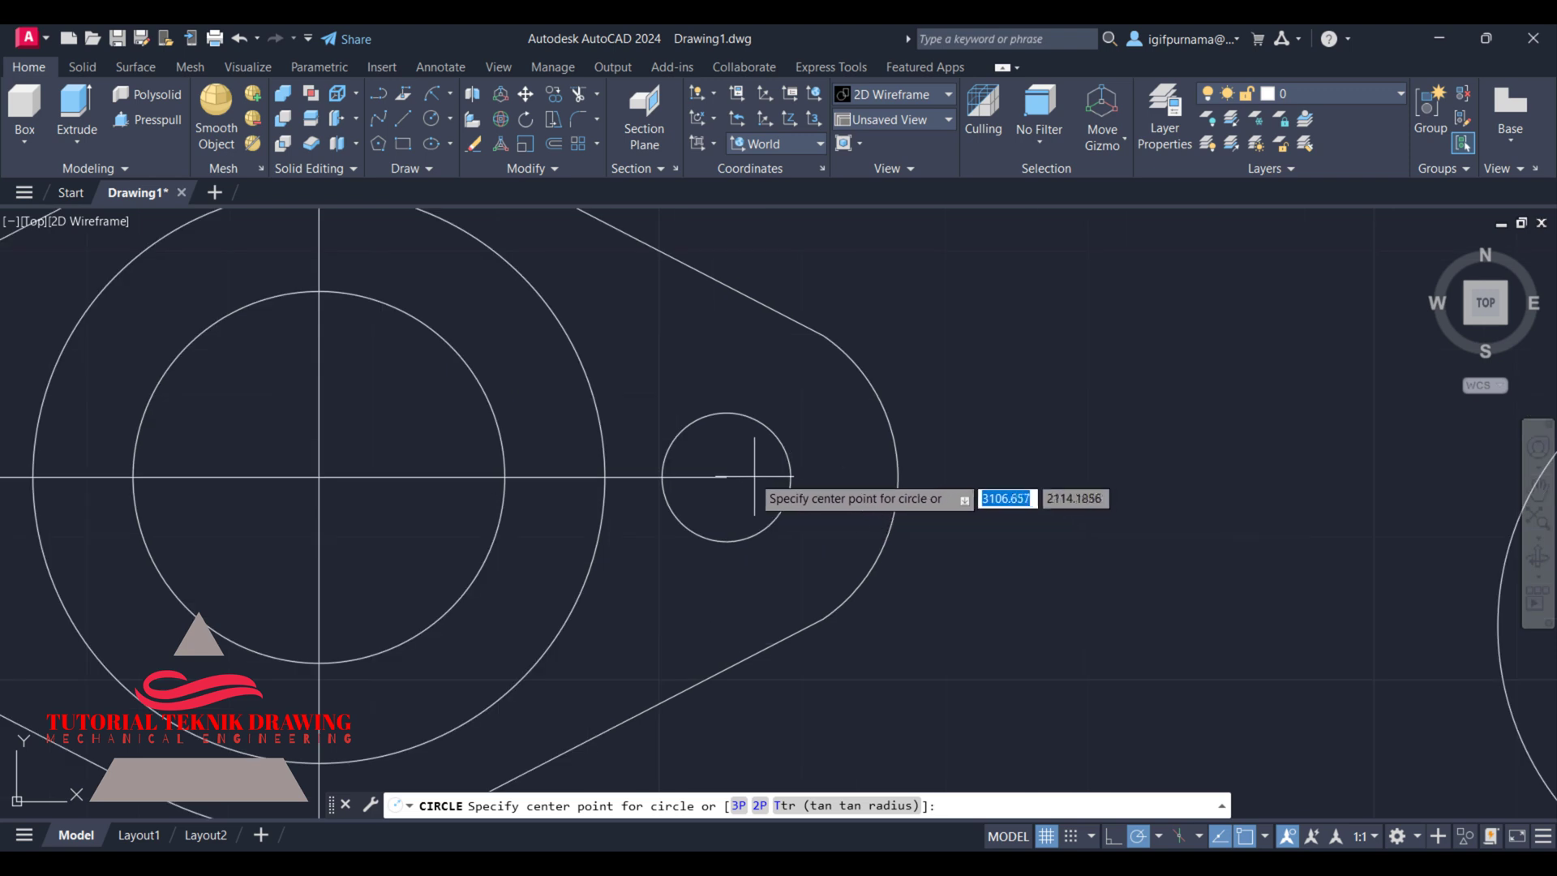
click(727, 477)
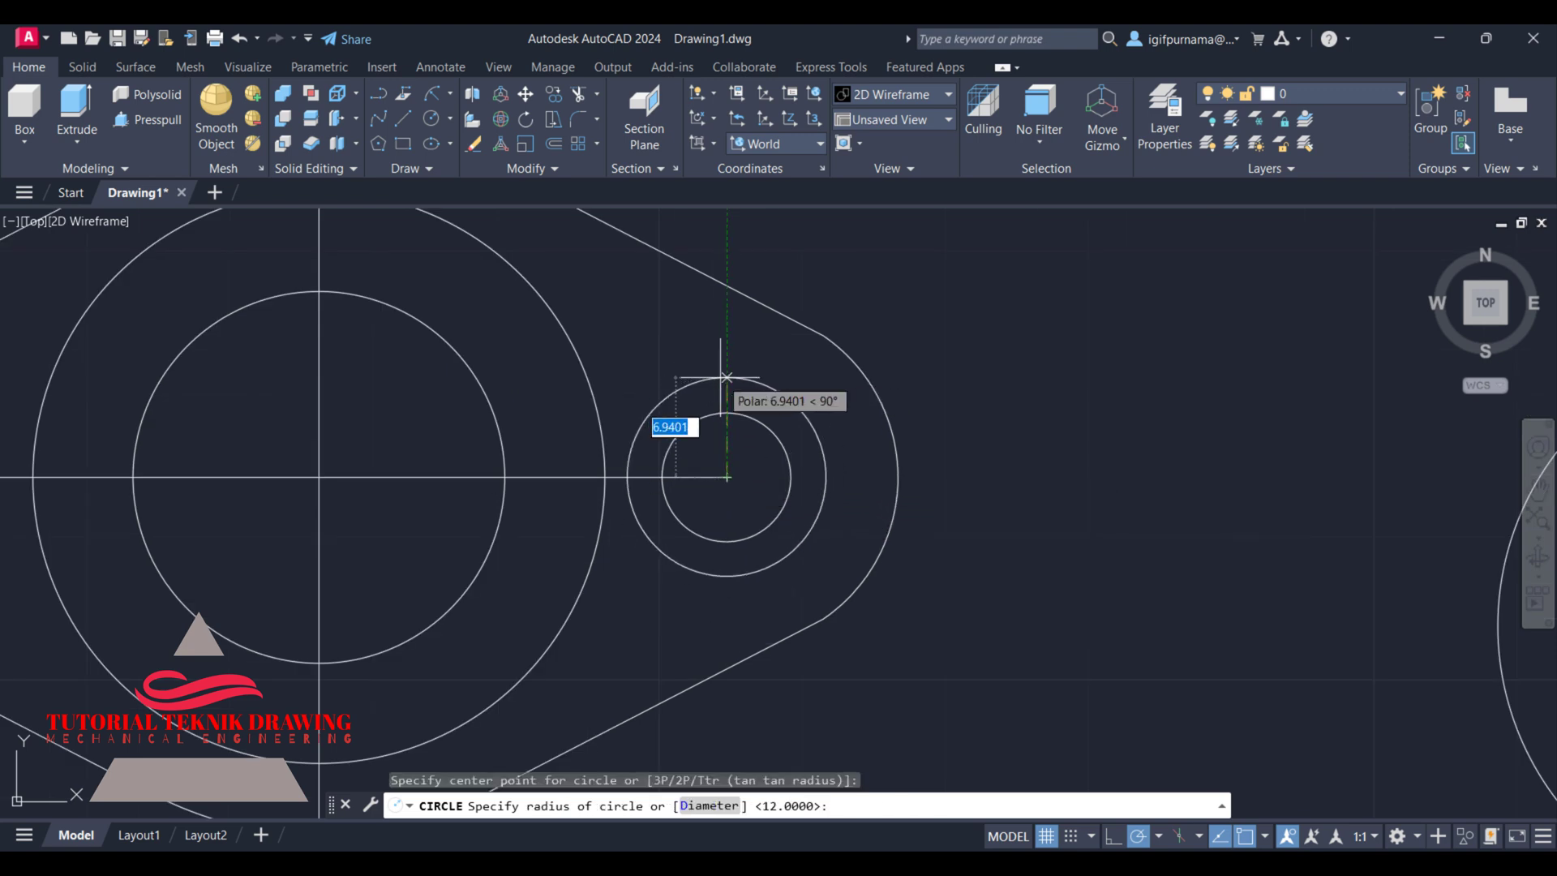
key(Return)
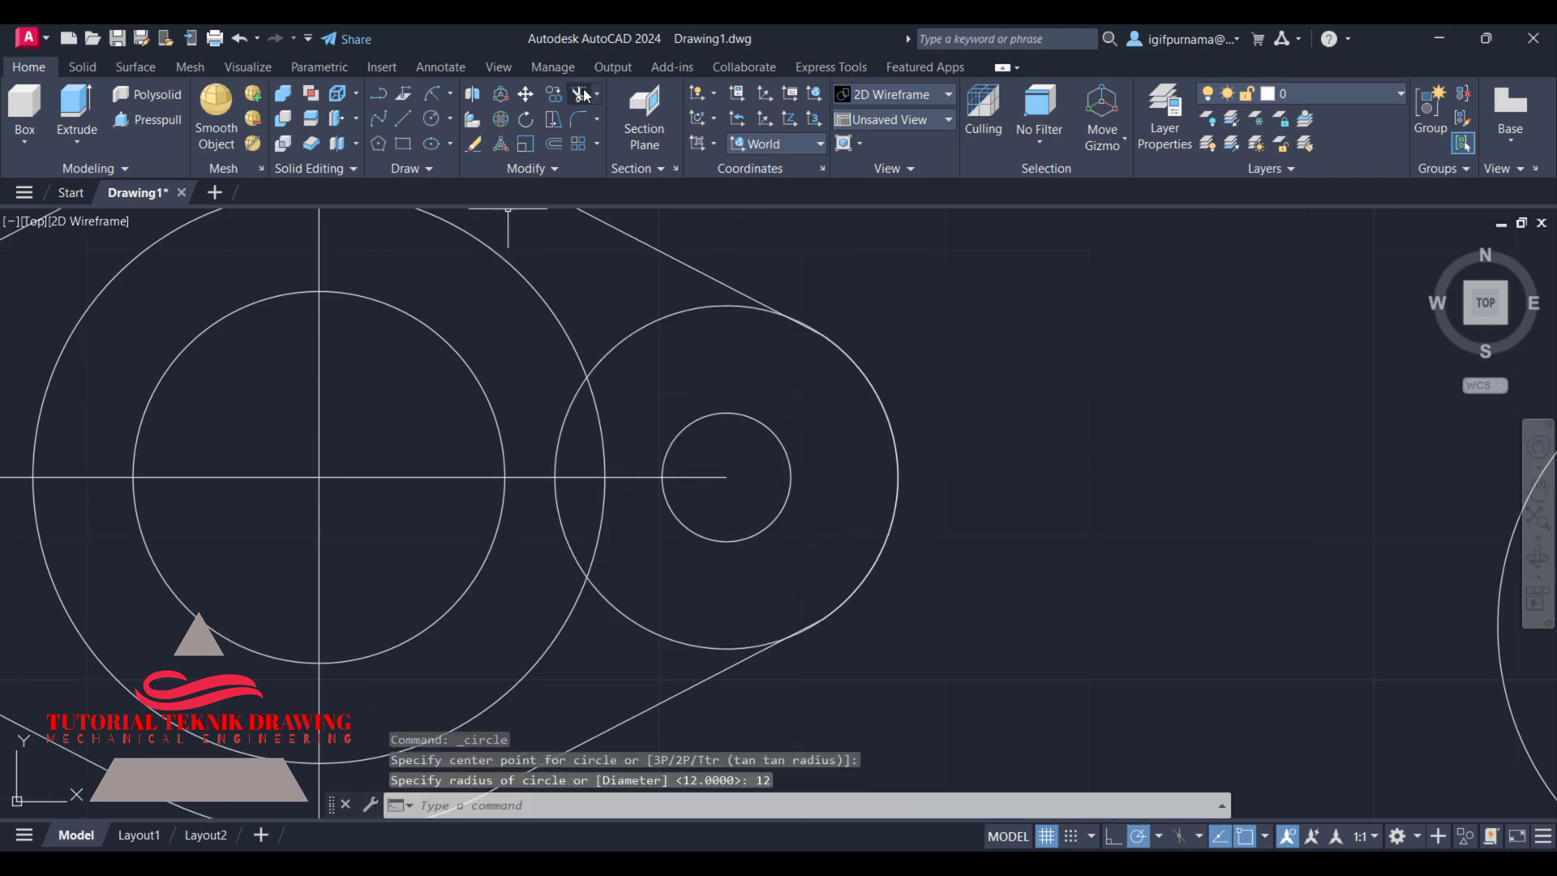
- Trim the big circle inside the R12 circle and the R12 circle's outer arcs
click(579, 95)
click(596, 403)
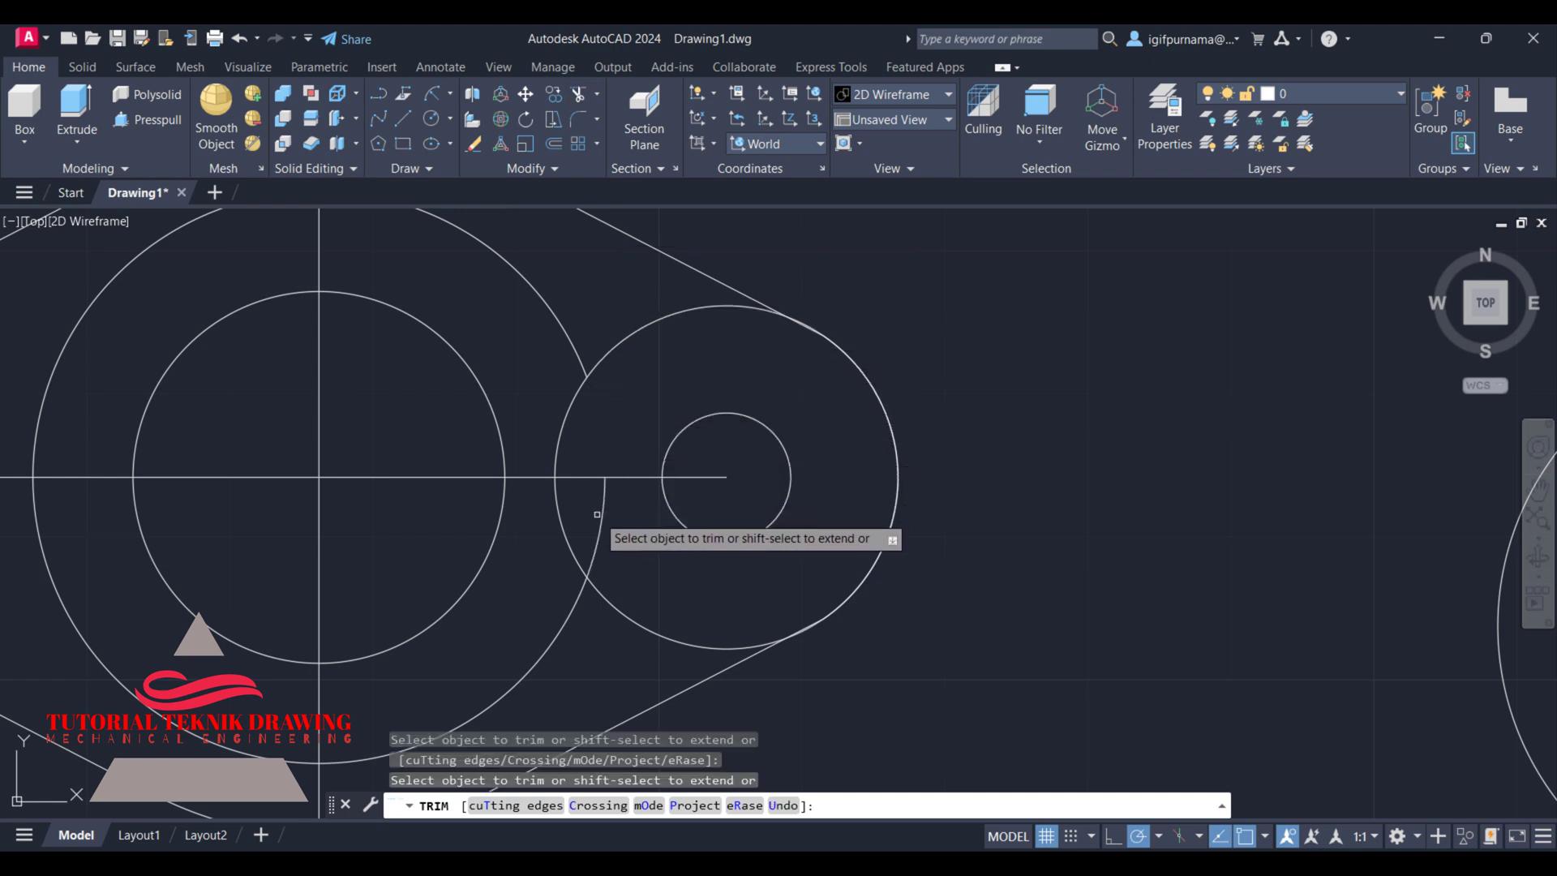
key(Return)
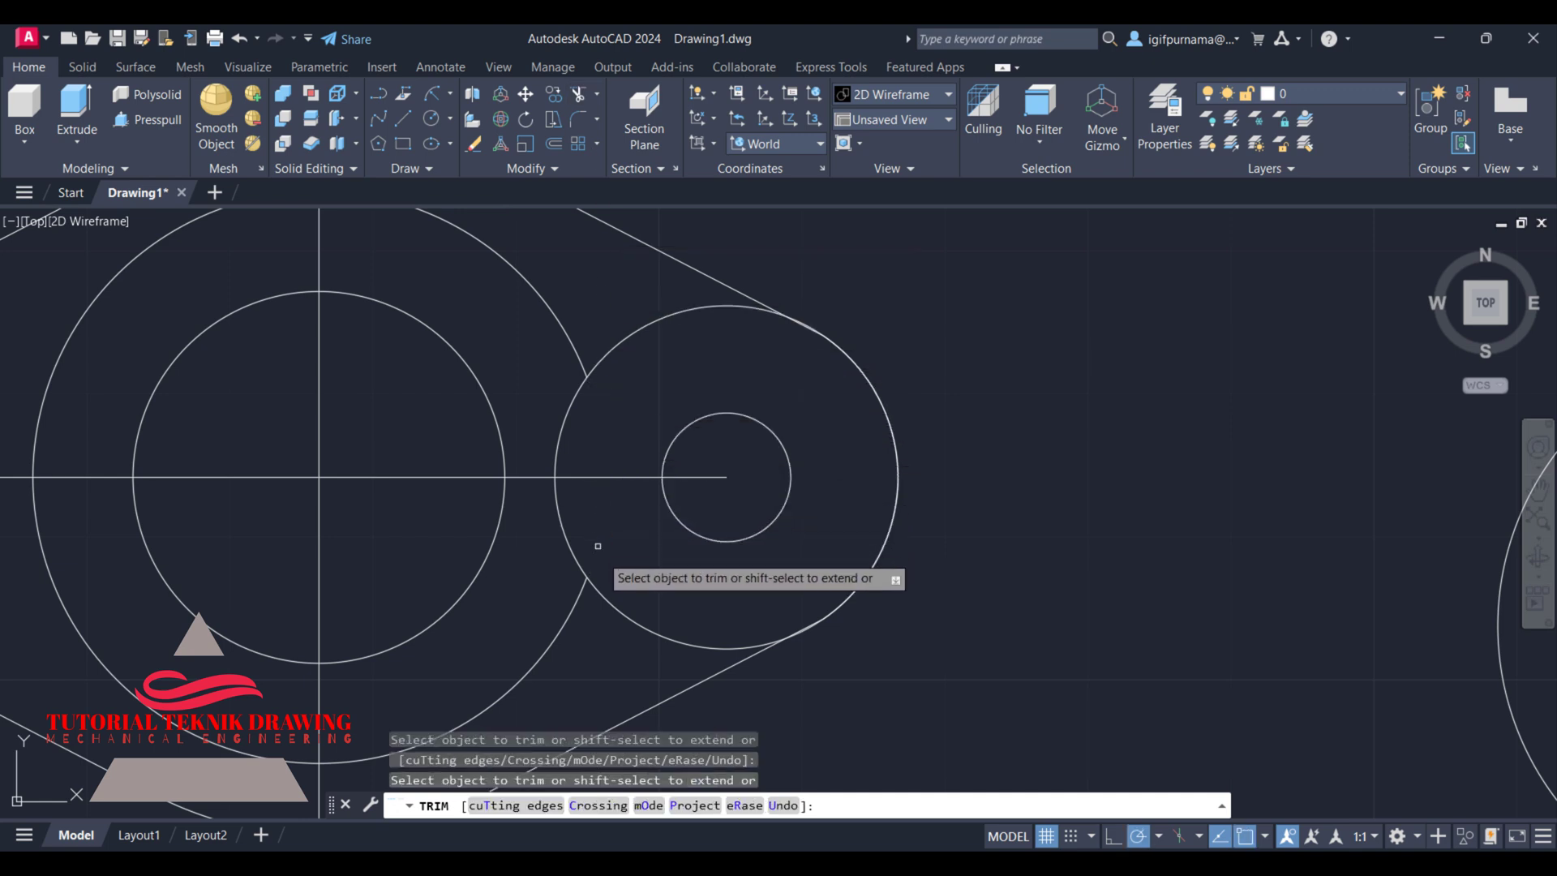
click(606, 595)
key(Return)
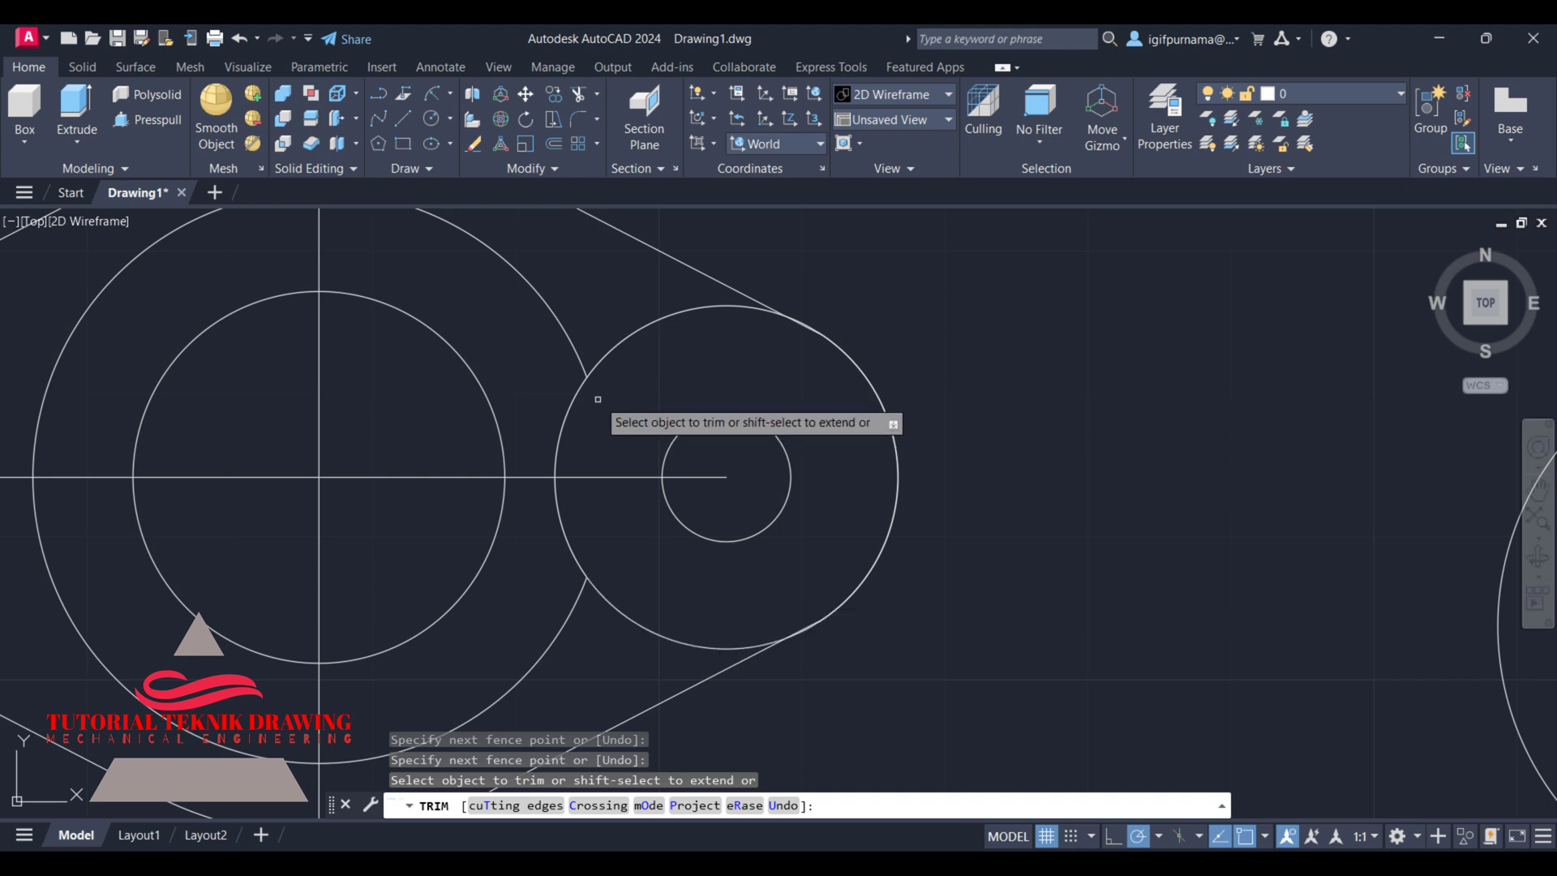
click(611, 349)
click(600, 595)
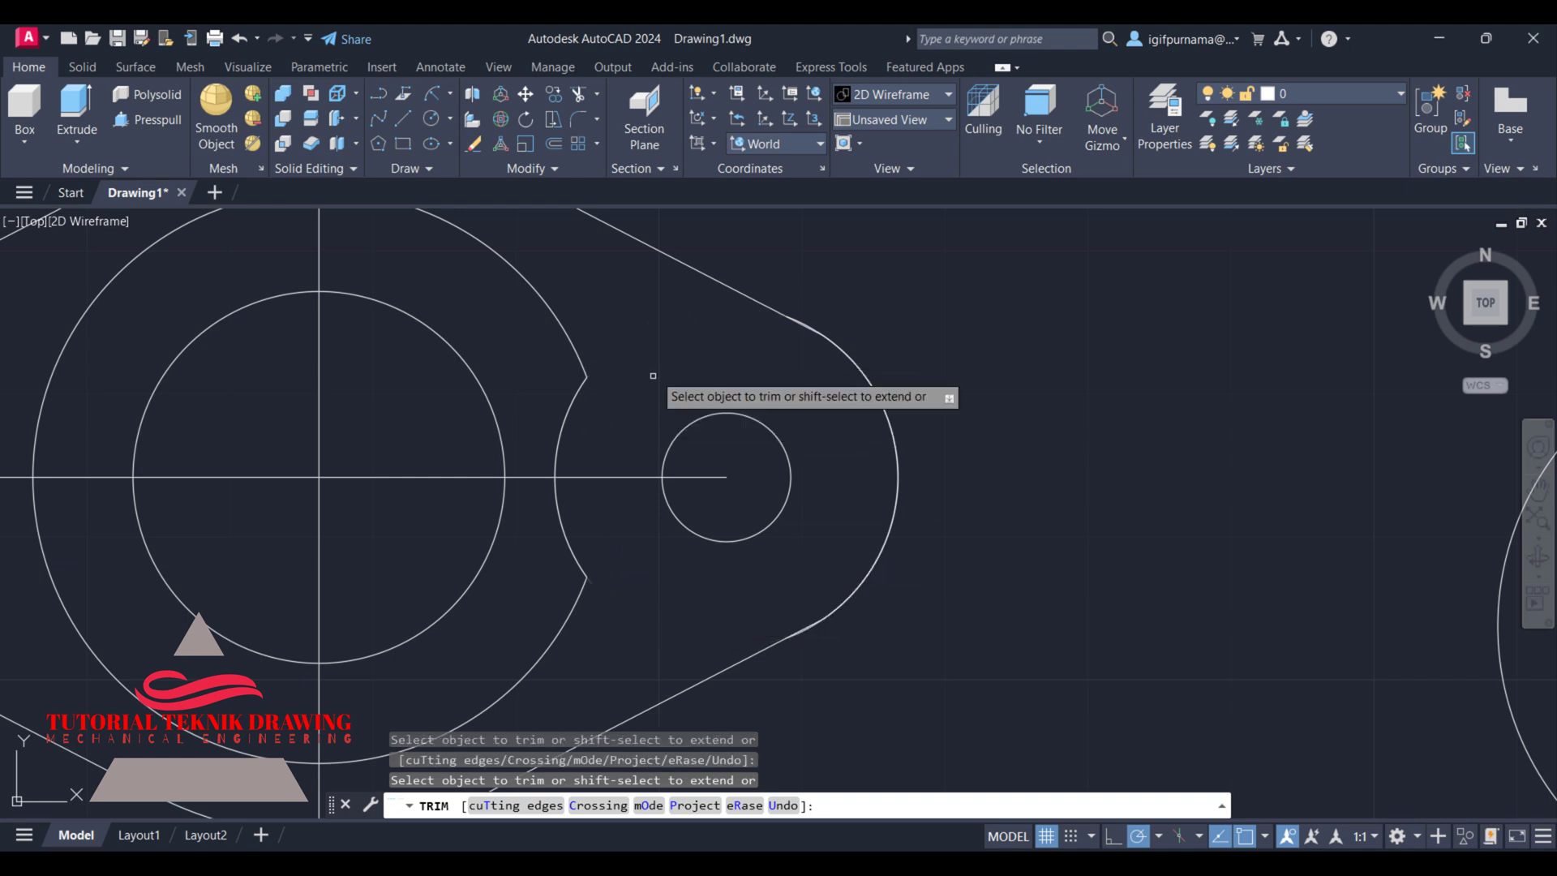
right_click(653, 370)
click(706, 393)
- Erase the leftover geometry piece near the top of the flange
click(474, 146)
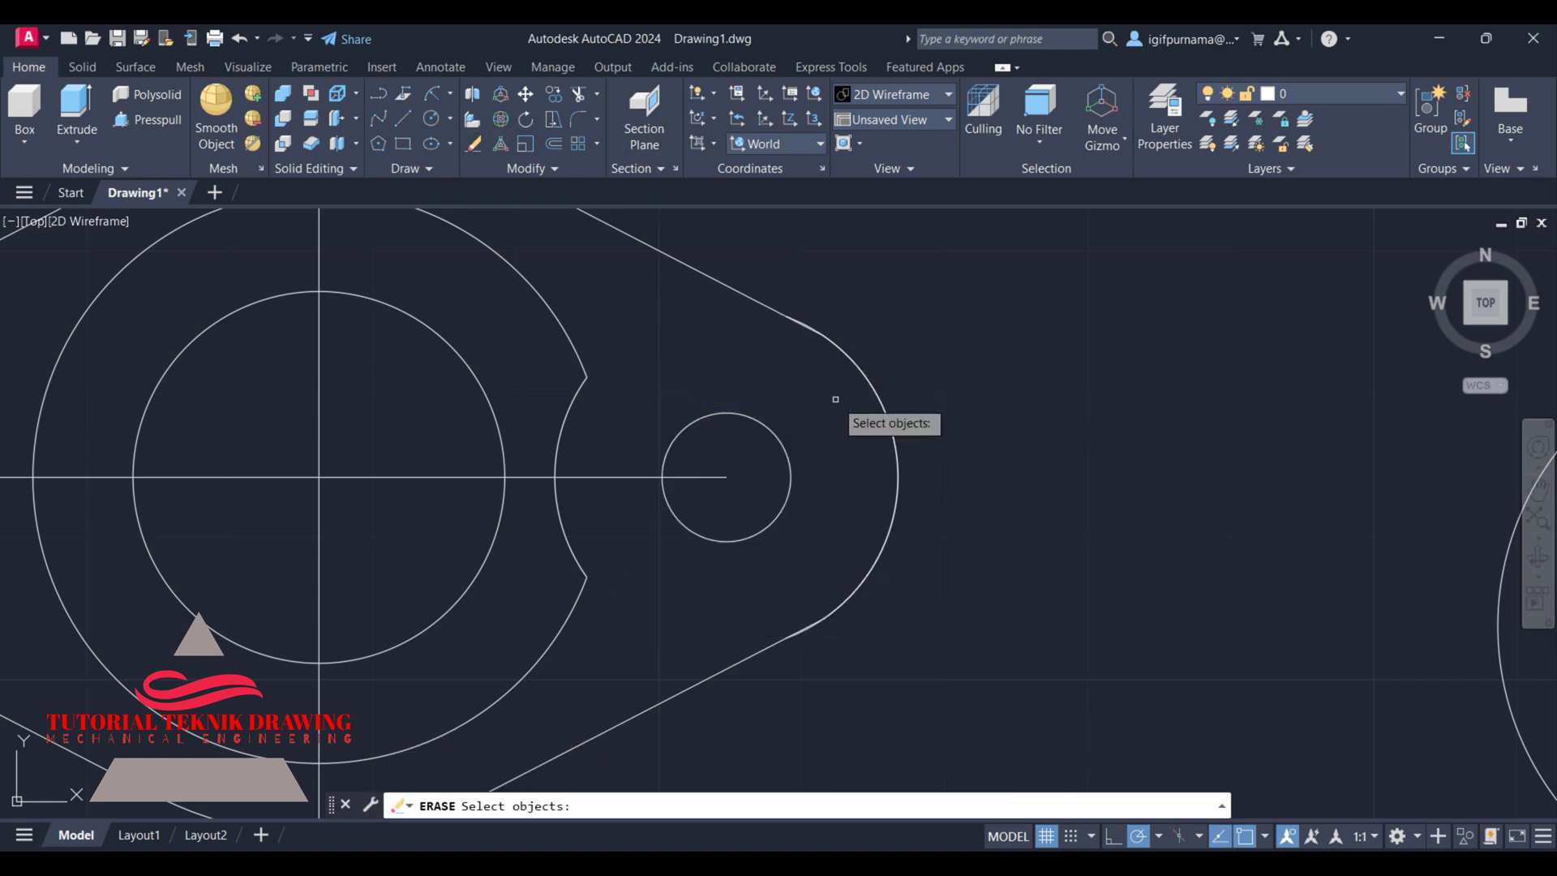
scroll(827, 348, up, 3)
scroll(799, 297, up, 2)
click(803, 308)
- Erase the horizontal centre line running through the flange
key(Return)
scroll(947, 359, down, 5)
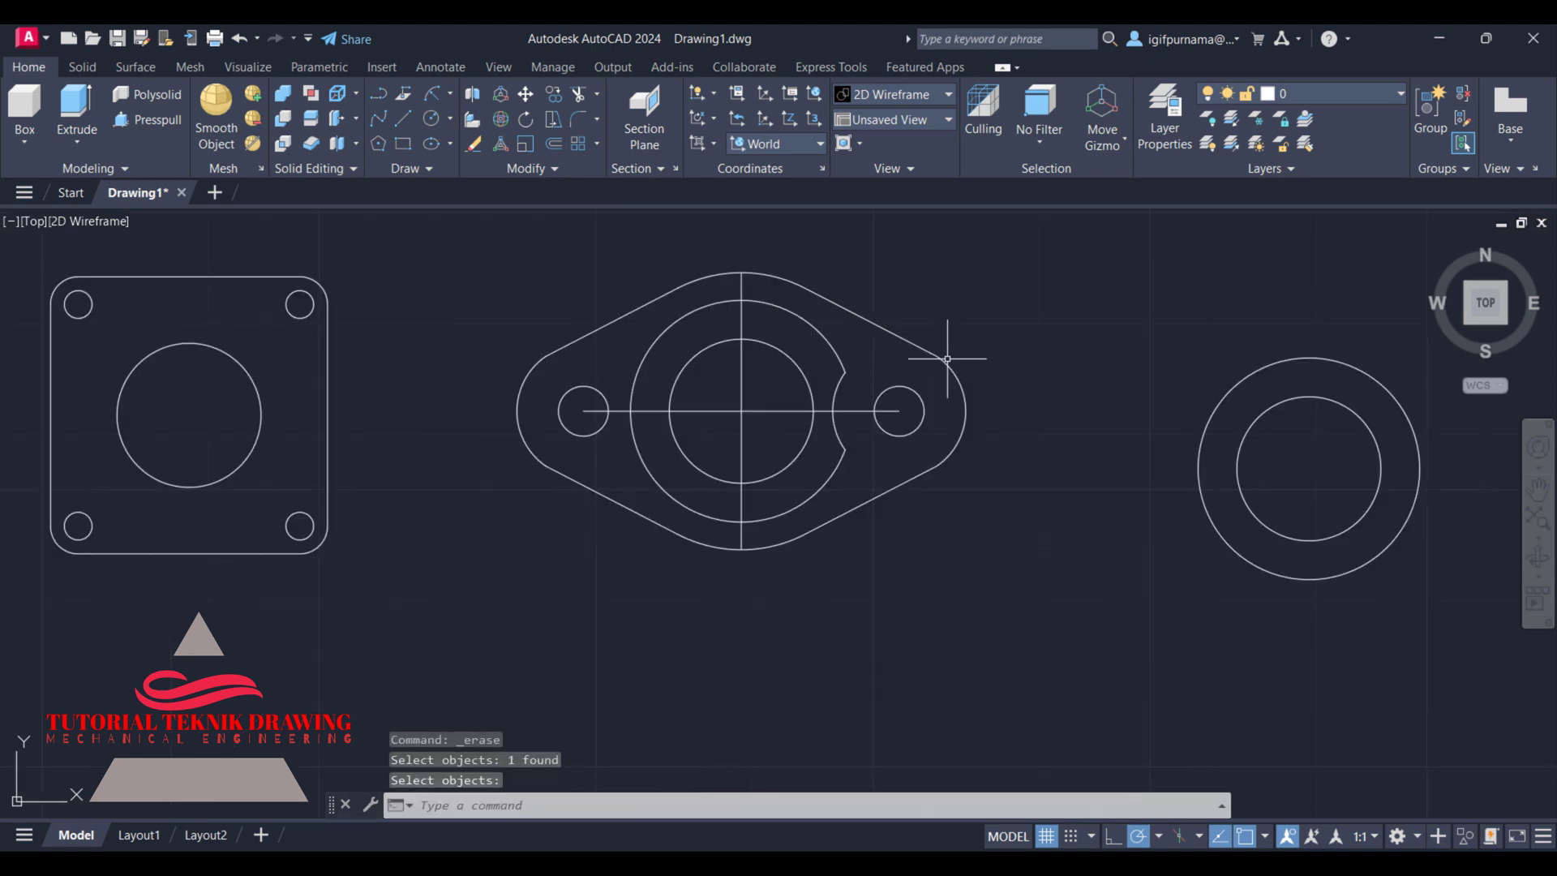
scroll(932, 365, up, 2)
scroll(921, 358, down, 2)
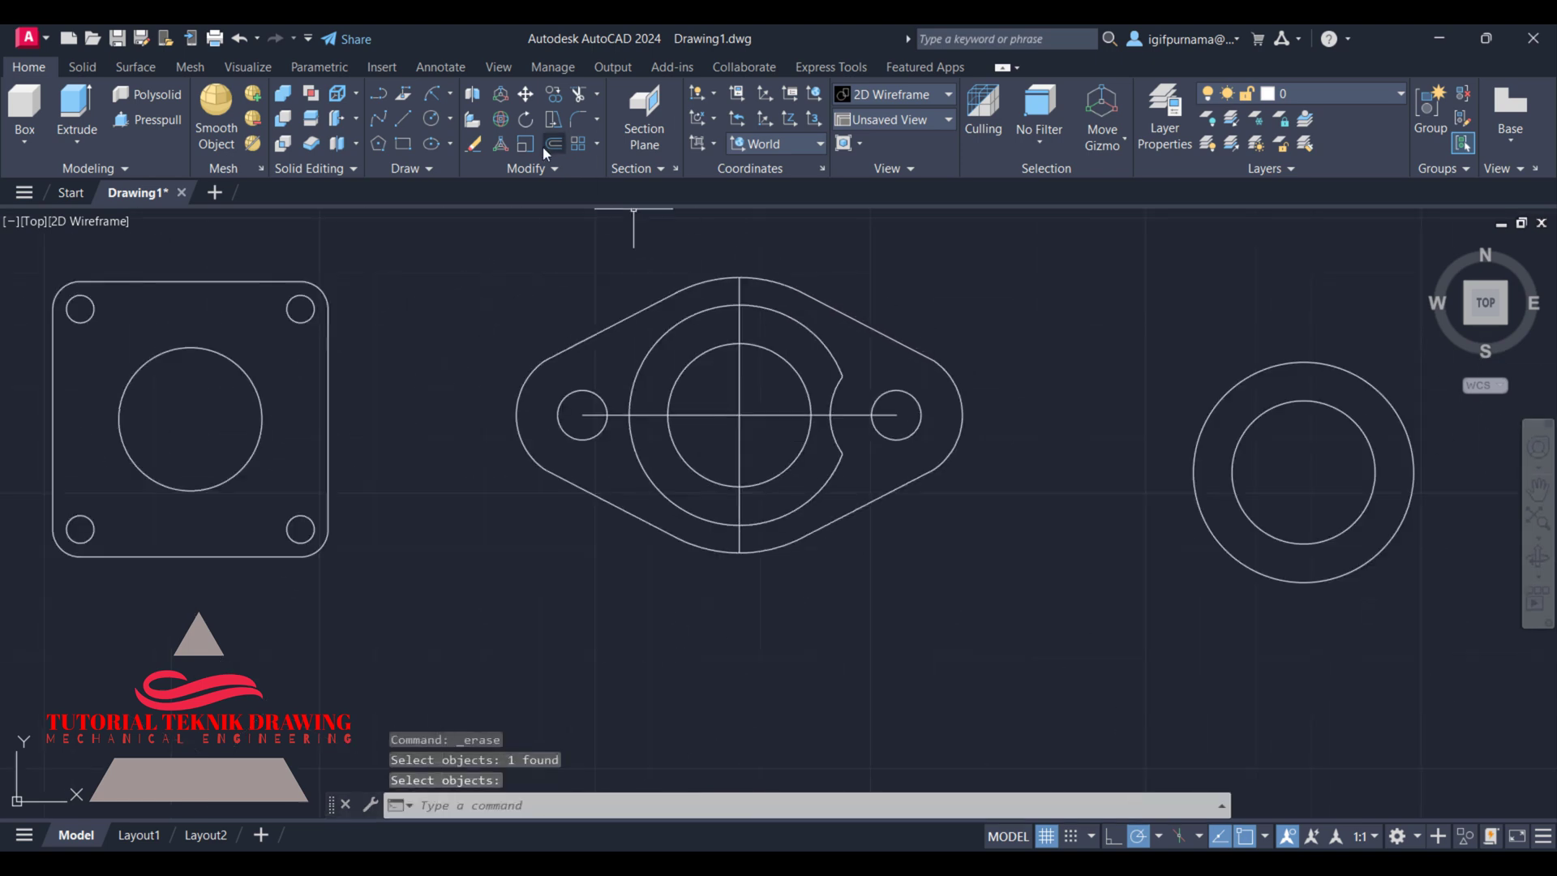
click(478, 144)
click(747, 403)
key(Escape)
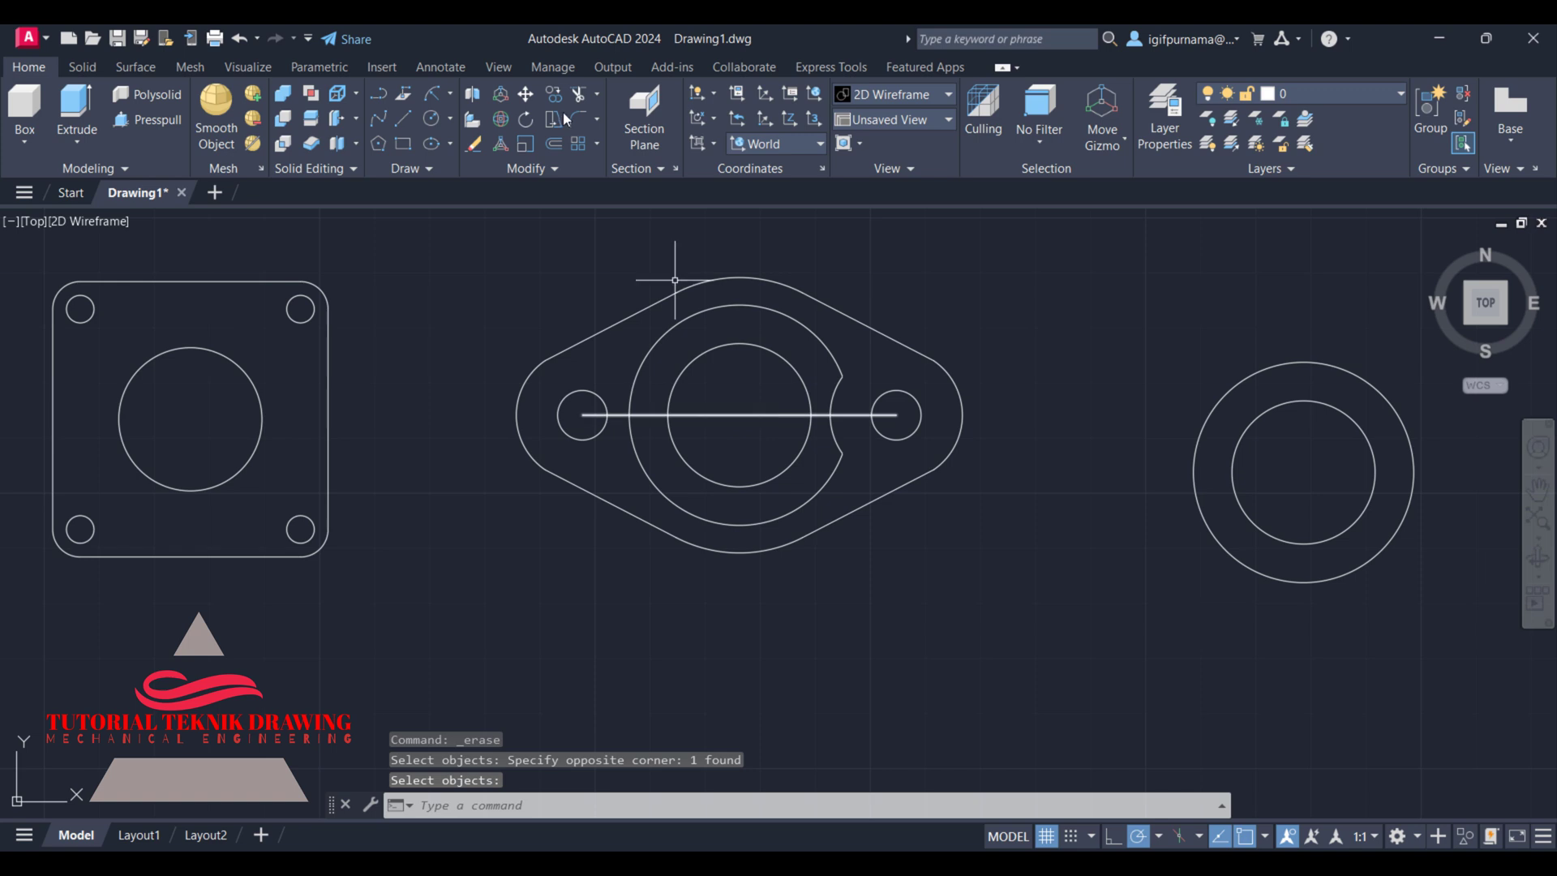
click(474, 146)
click(755, 425)
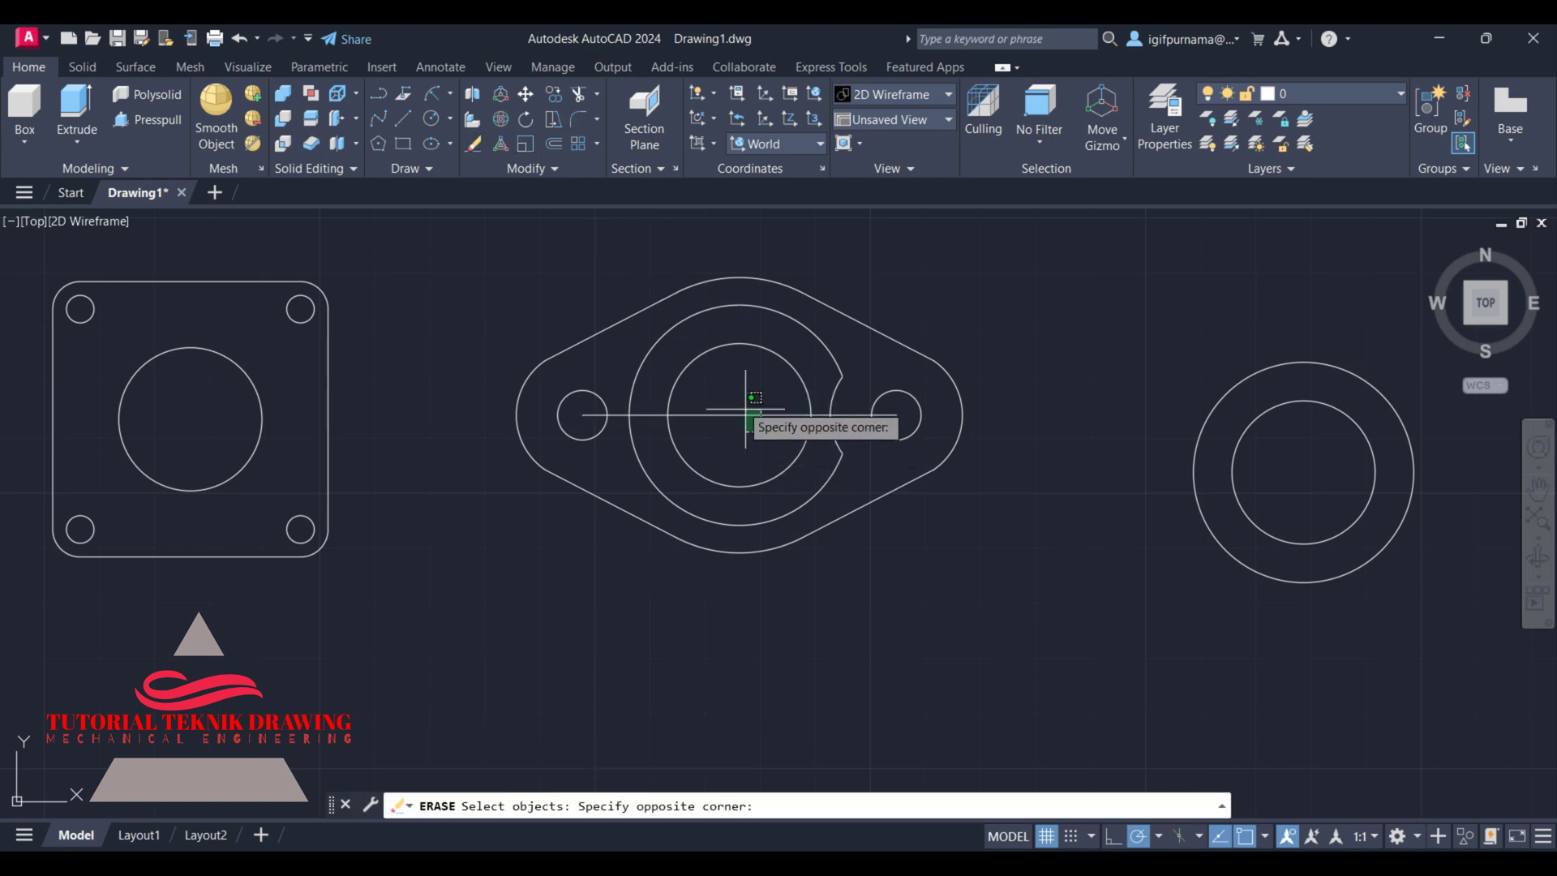
click(737, 401)
key(Return)
- Copy the notched large circle by its centre, then undo the stray copy
click(562, 93)
click(682, 312)
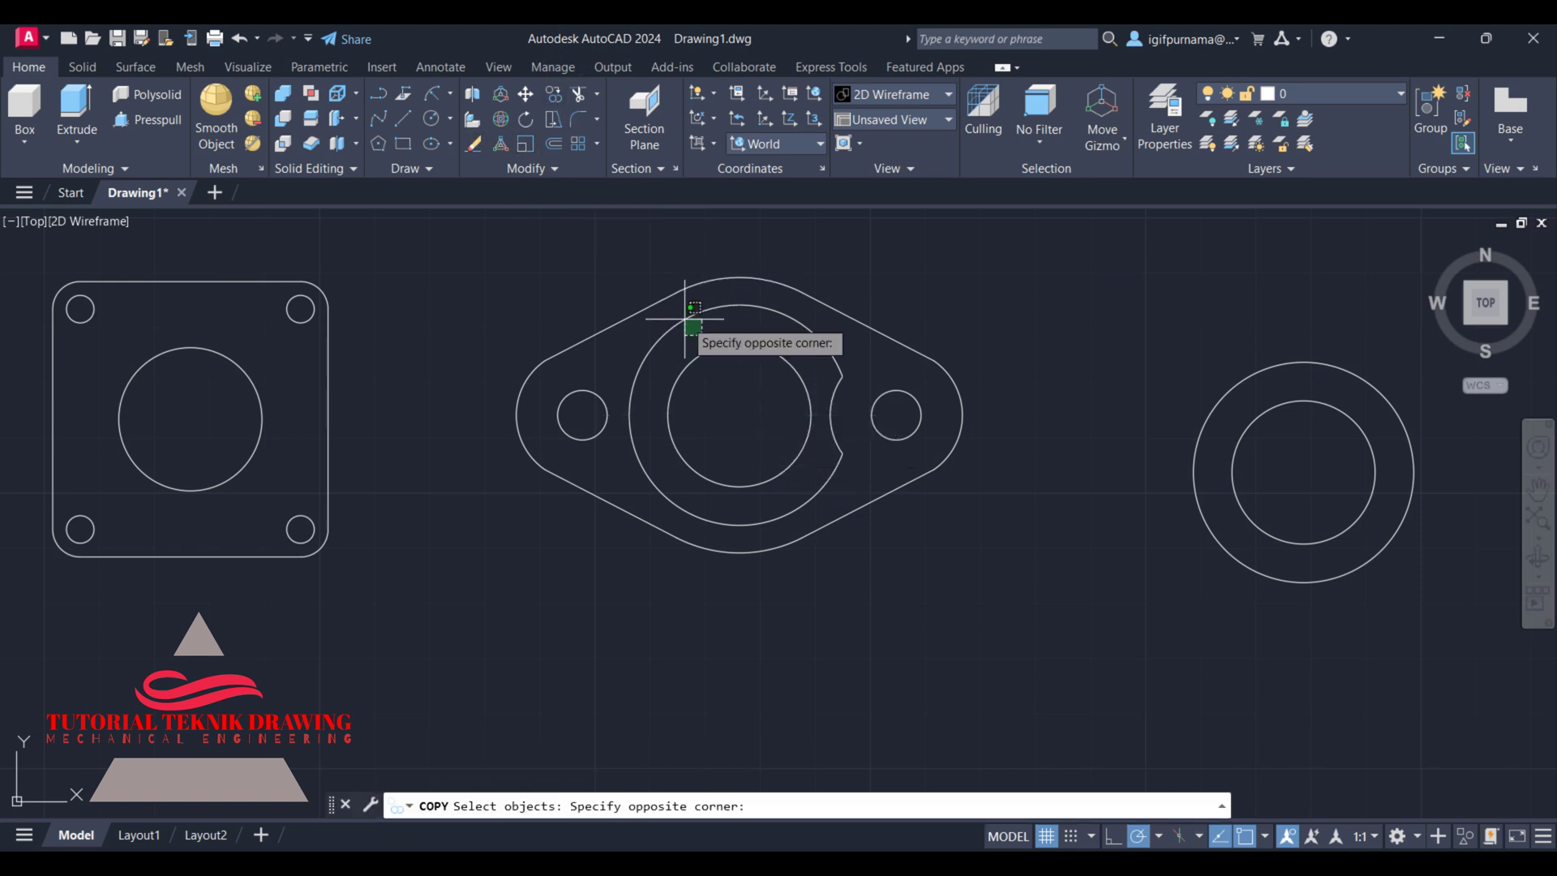
click(746, 357)
click(832, 406)
click(754, 410)
key(Return)
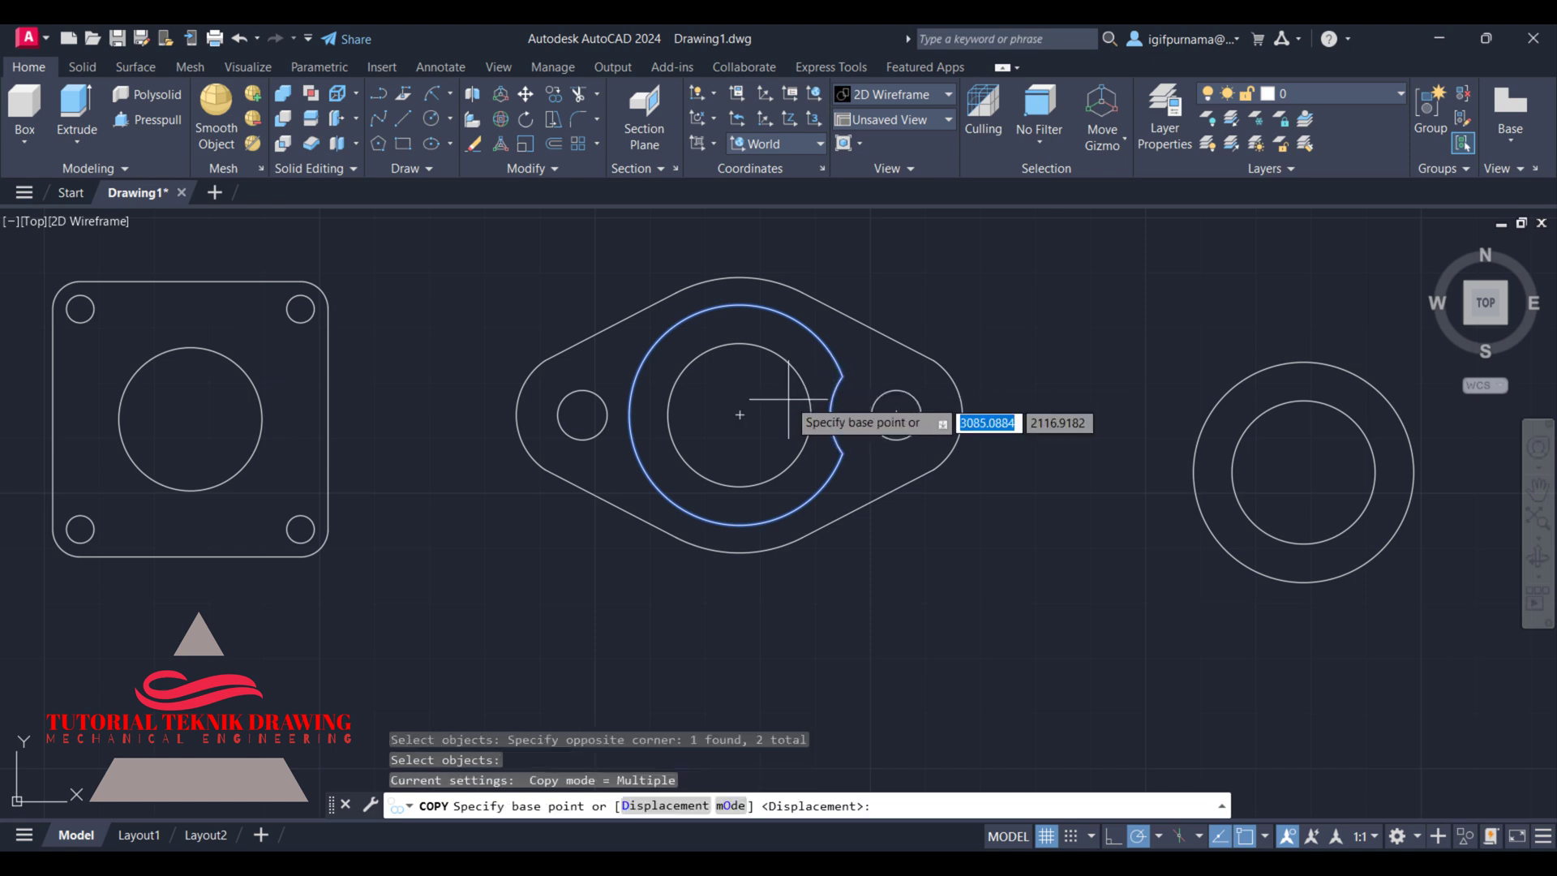
click(746, 411)
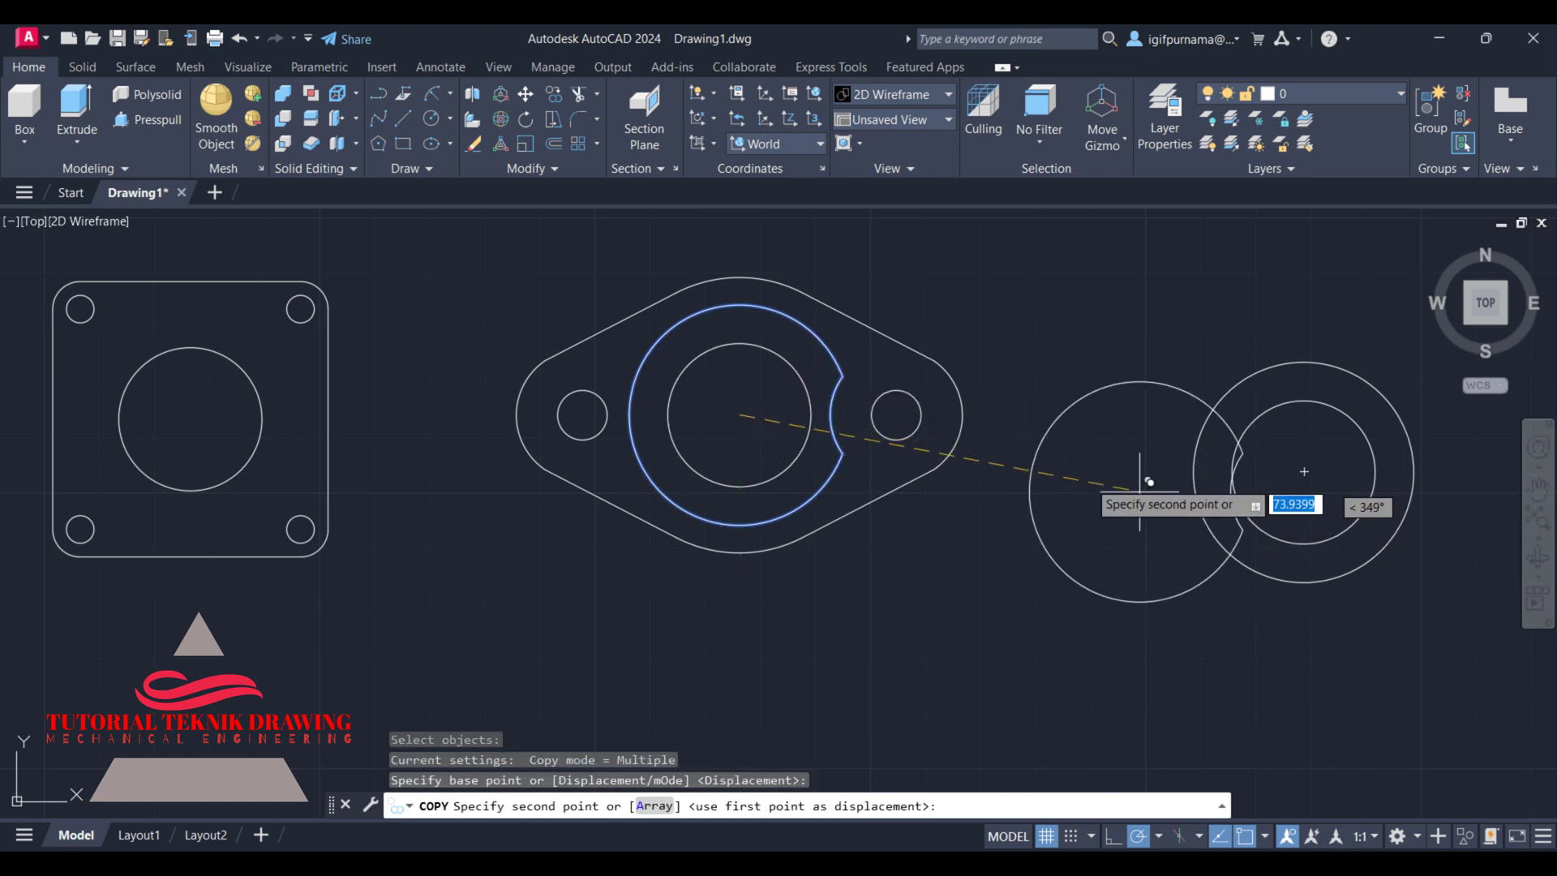
click(1038, 673)
key(Escape)
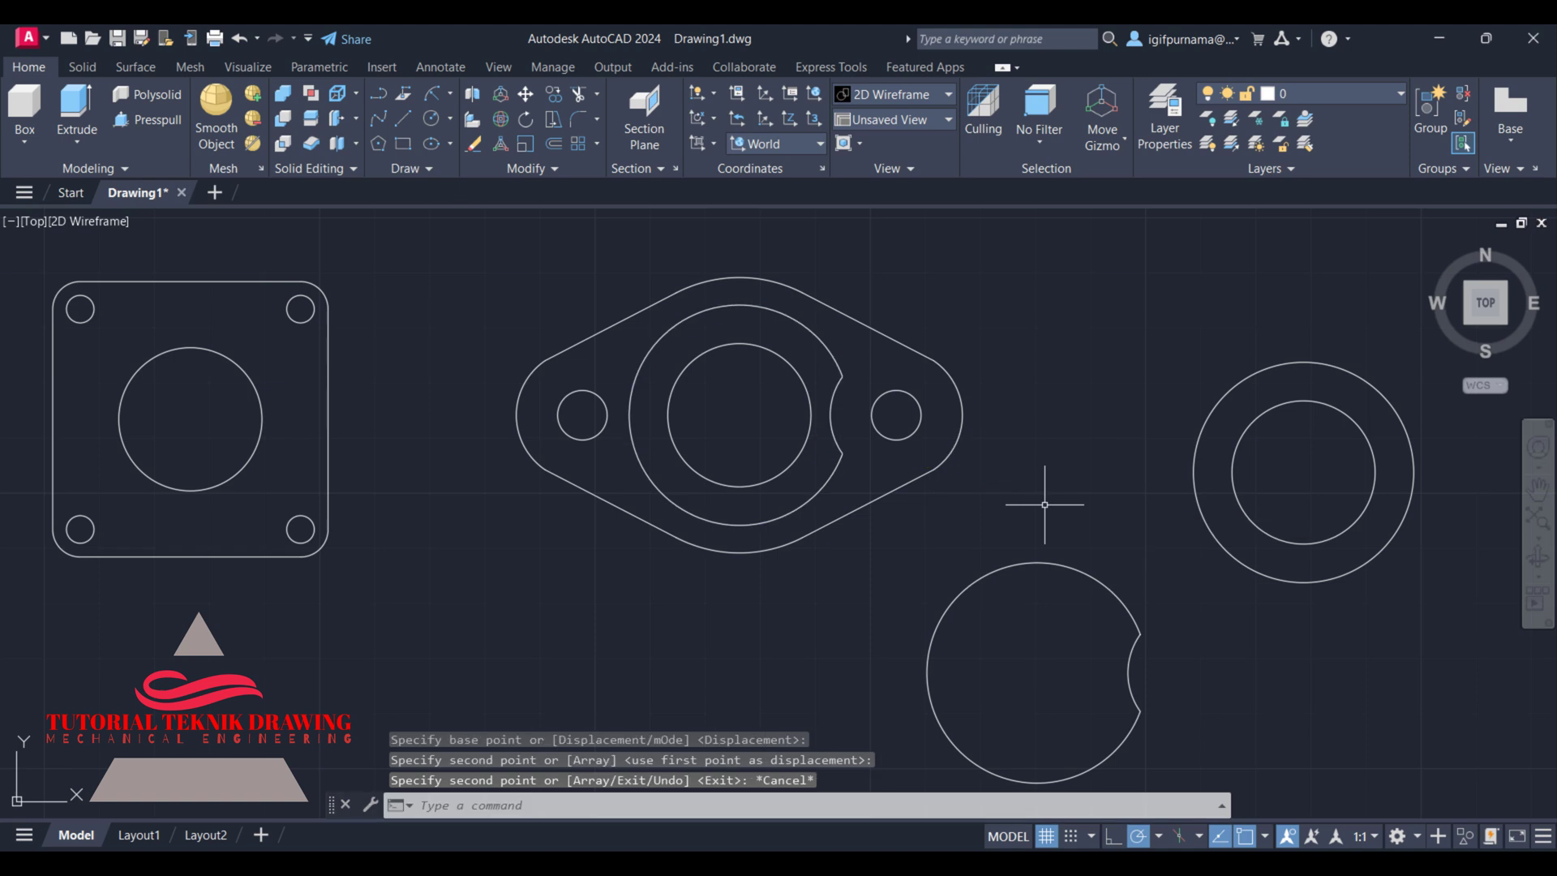
key(ctrl+z)
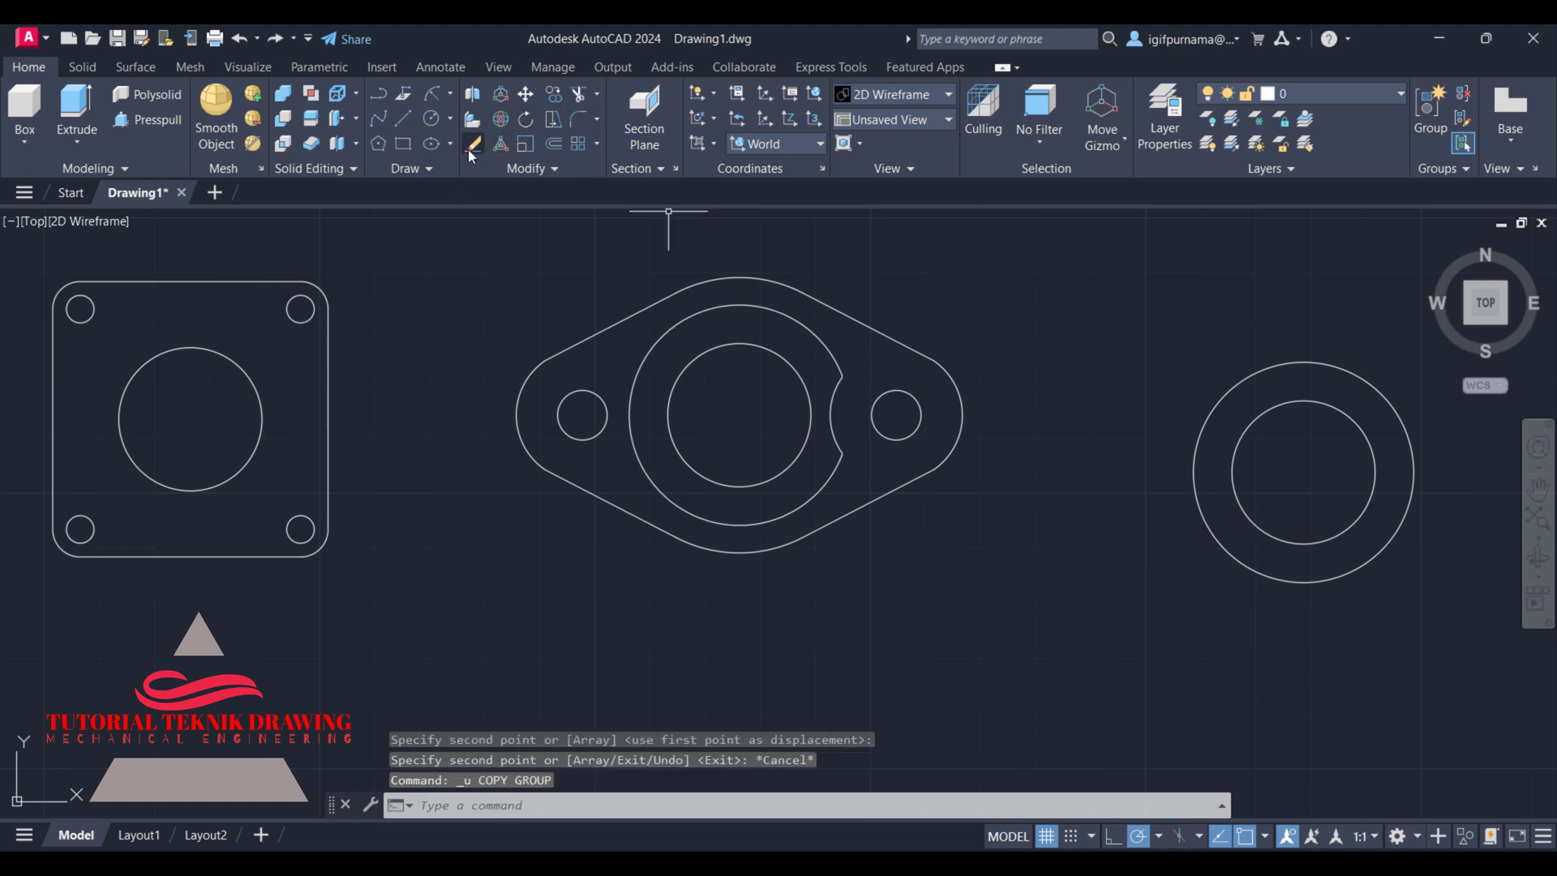
- Erase the right ring's plain outer circle
click(468, 150)
click(1484, 541)
click(1411, 437)
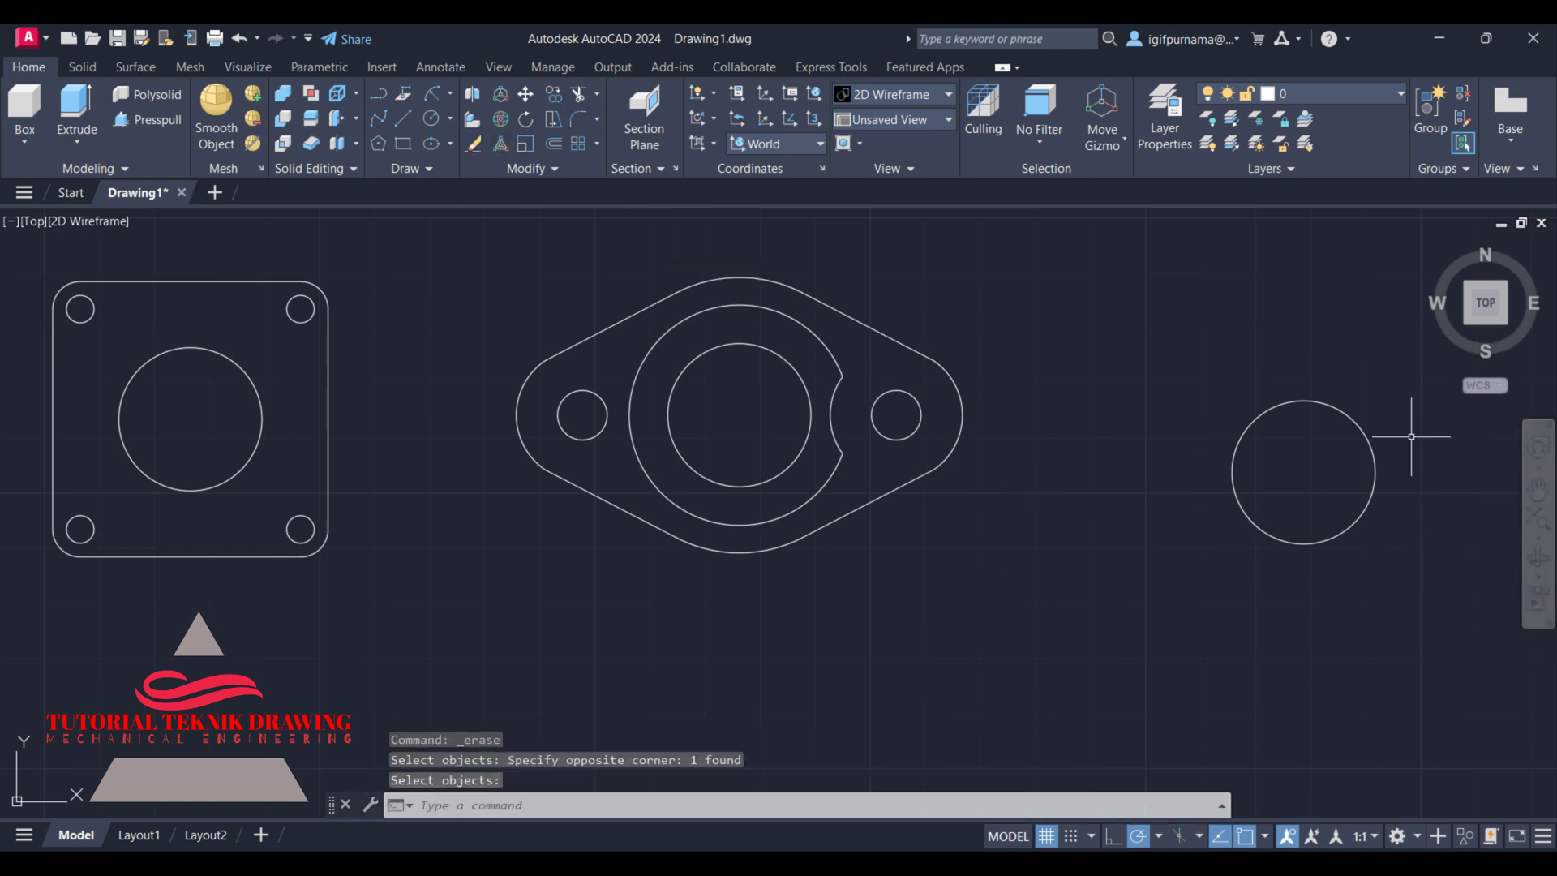
- Move the notched arc pieces from their centre onto the right part's centre
click(526, 94)
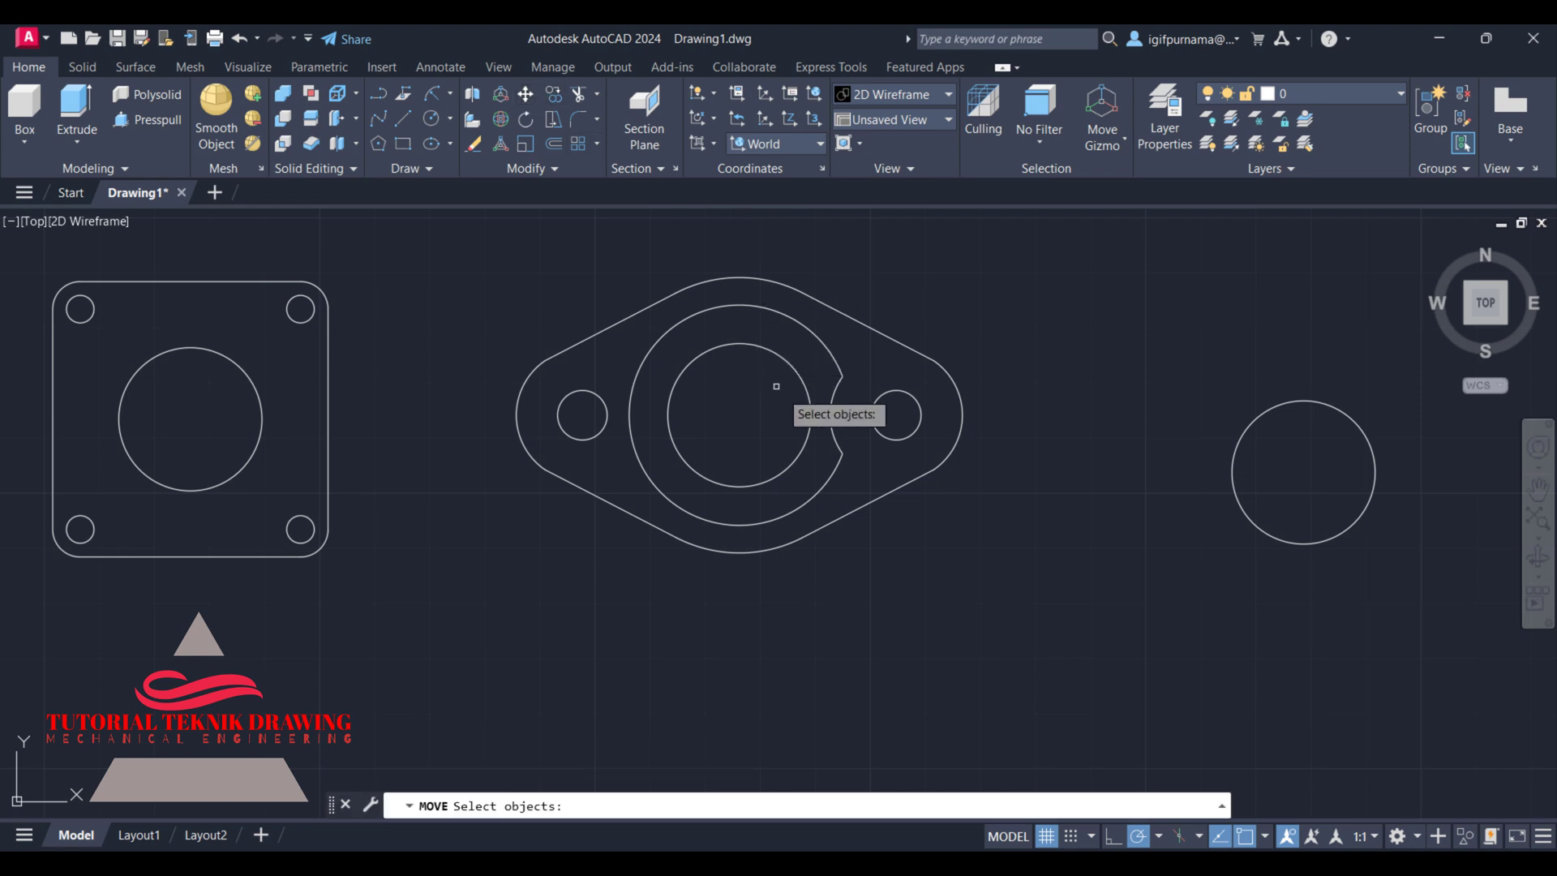
click(893, 436)
click(812, 355)
key(Return)
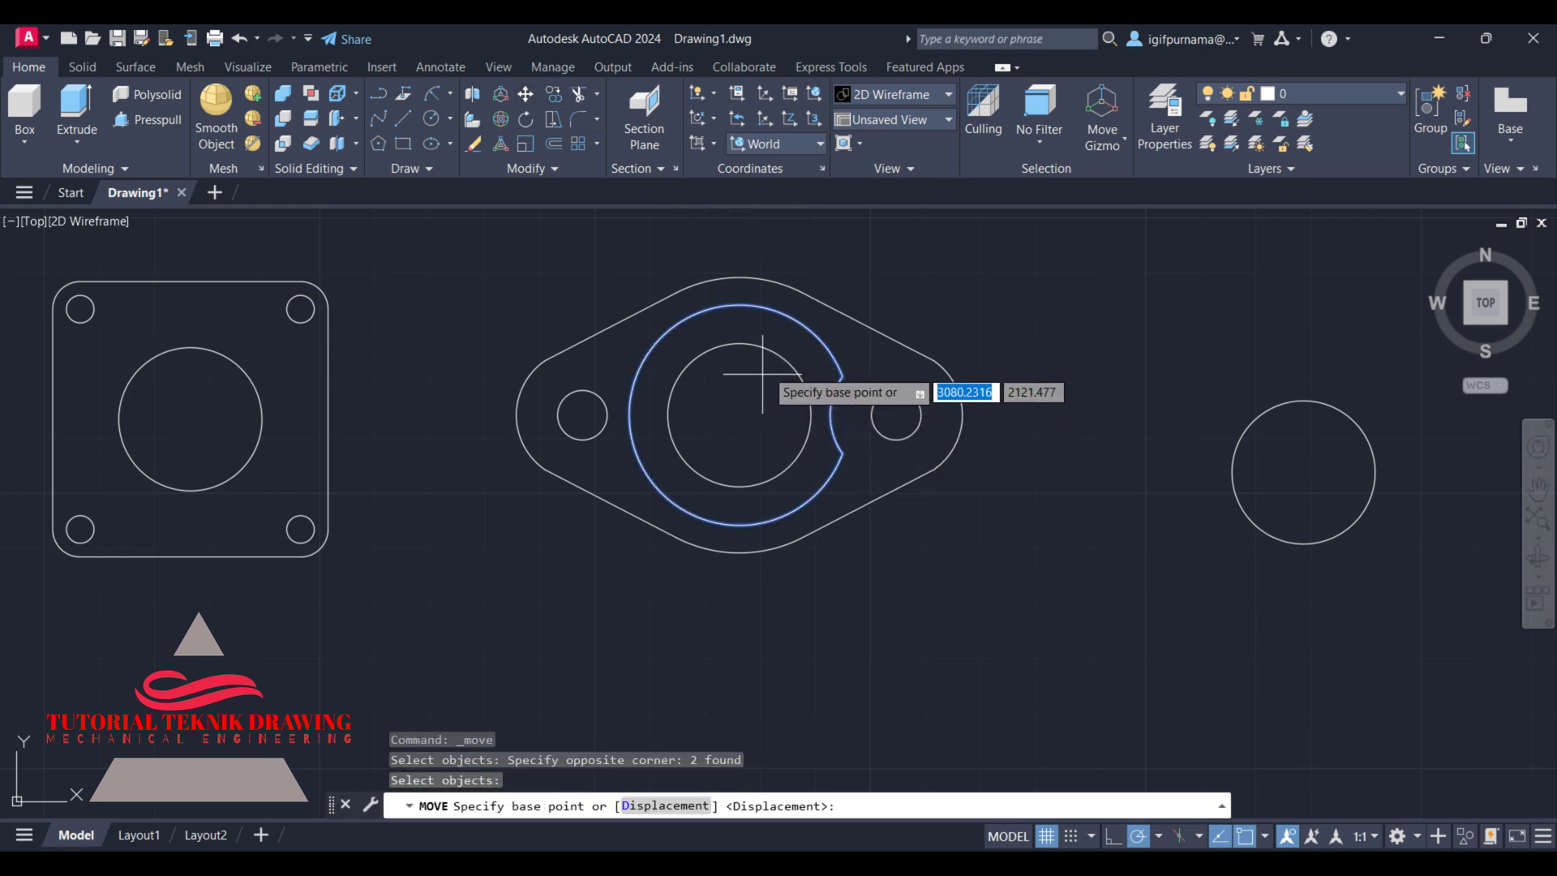
click(740, 414)
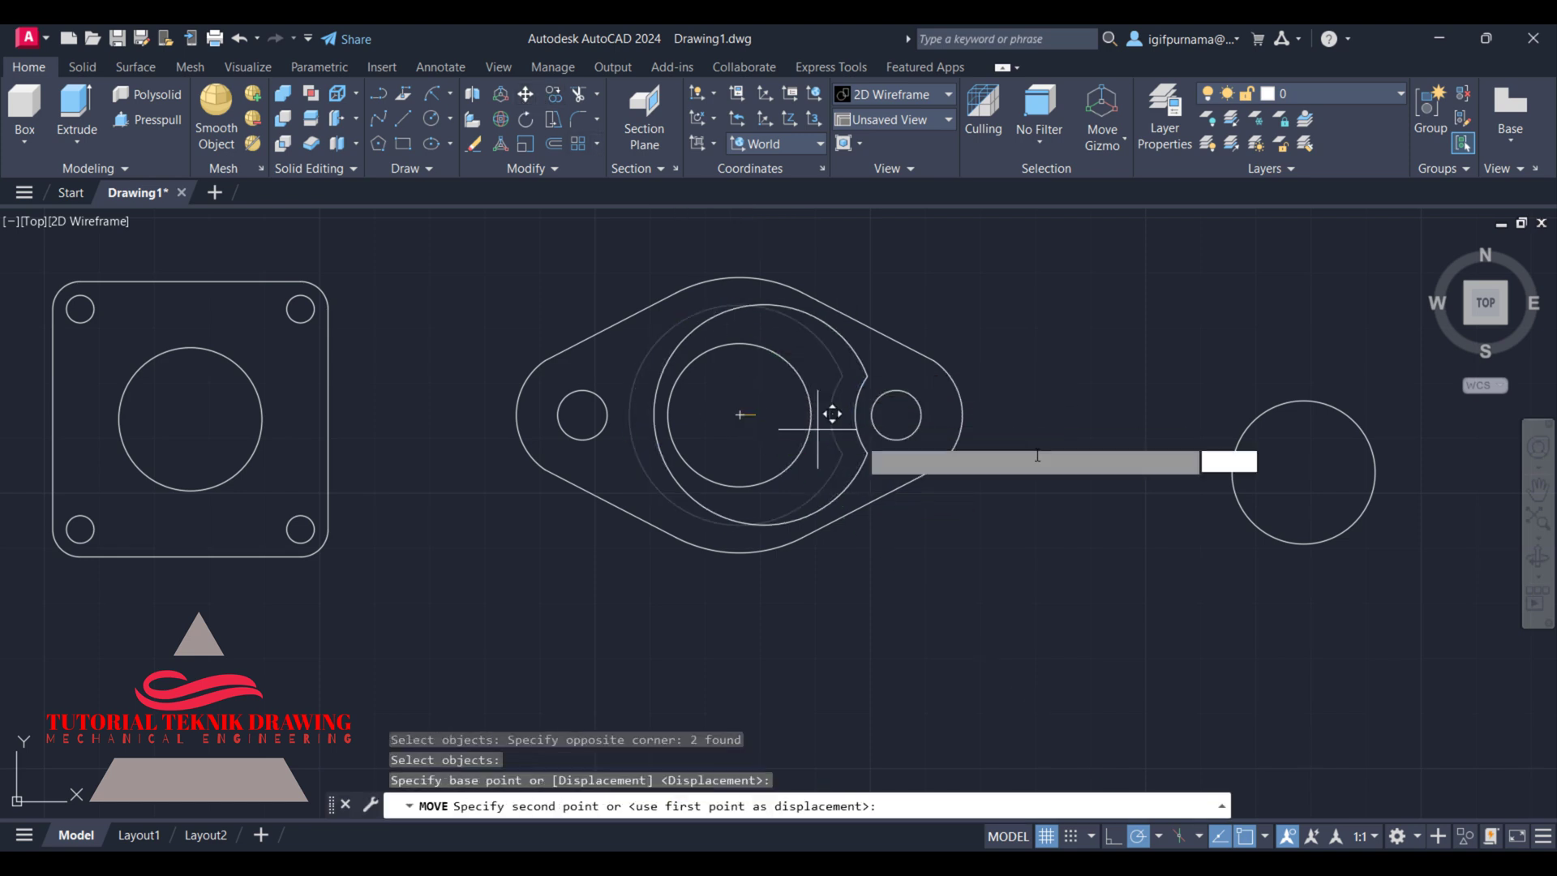
click(1307, 480)
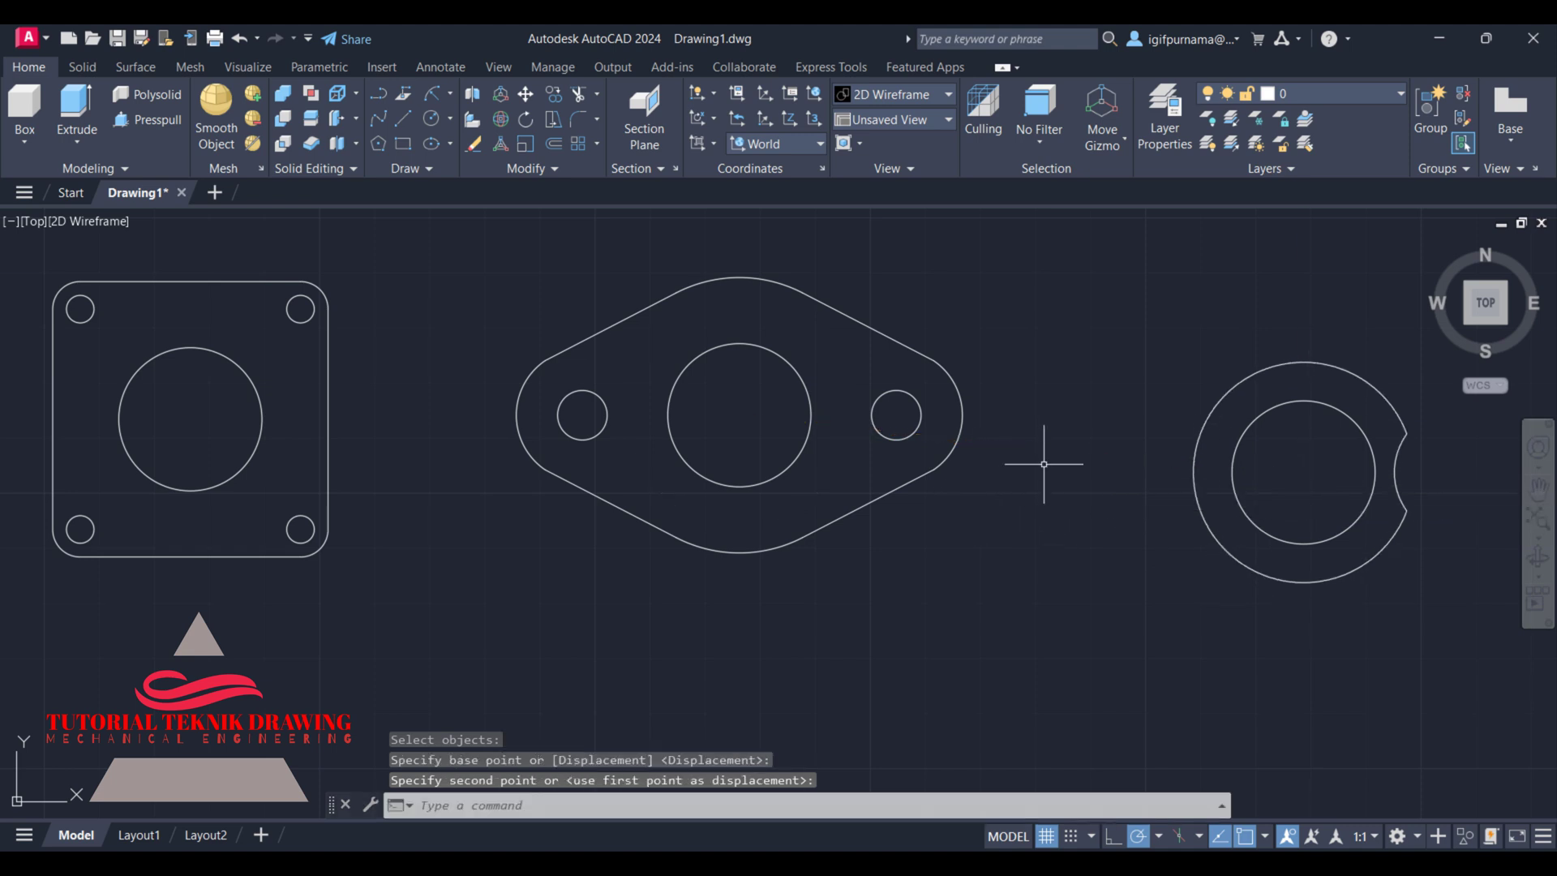
middle_drag(1163, 391, 1069, 429)
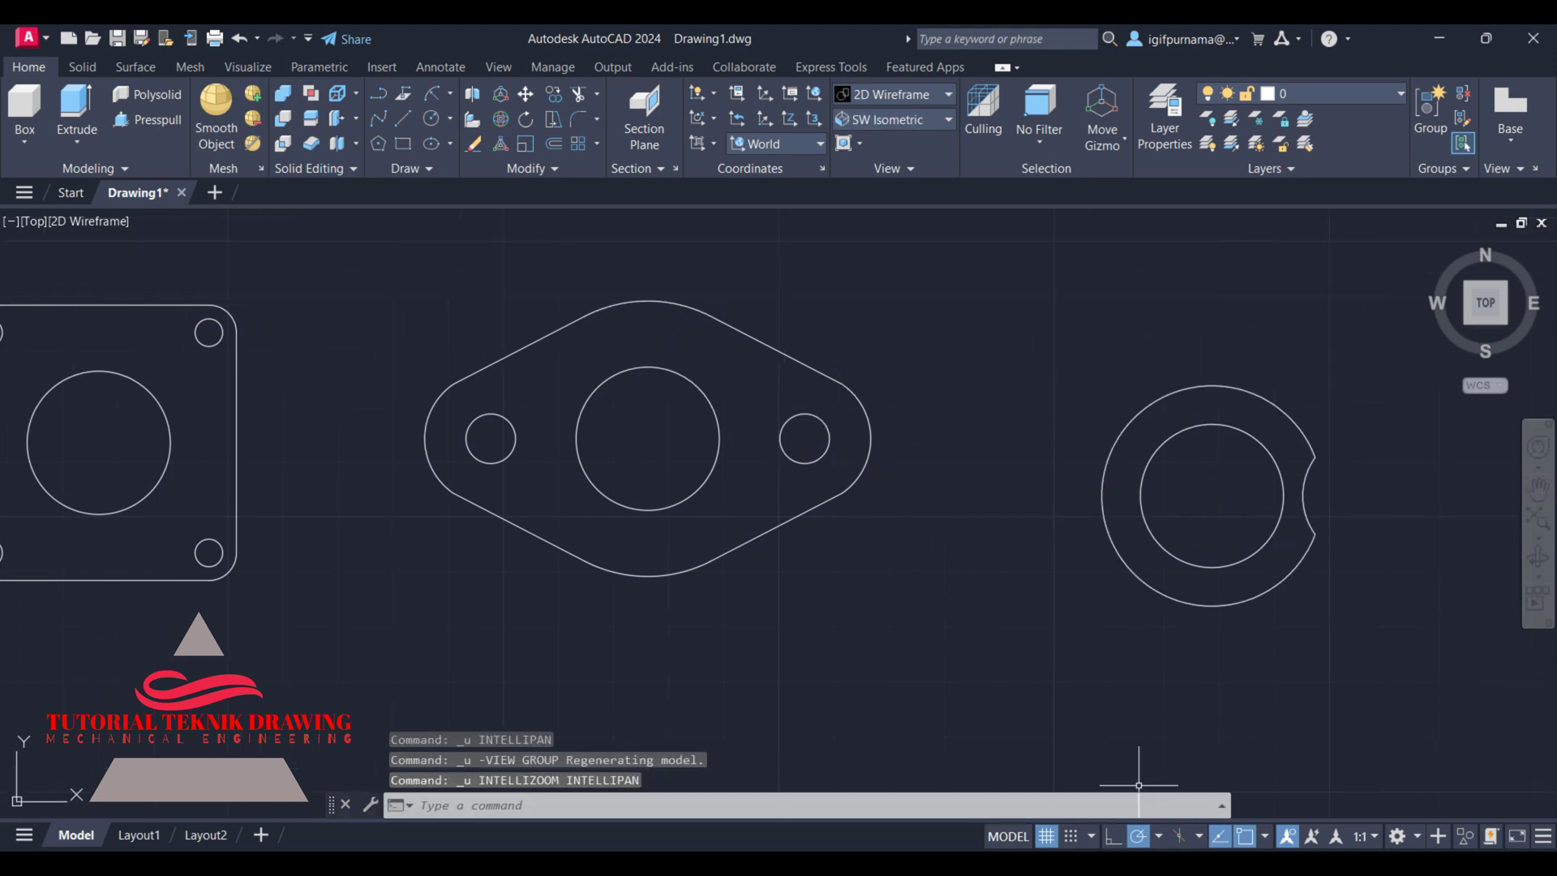
key(alt+Tab)
scroll(1218, 545, up, 2)
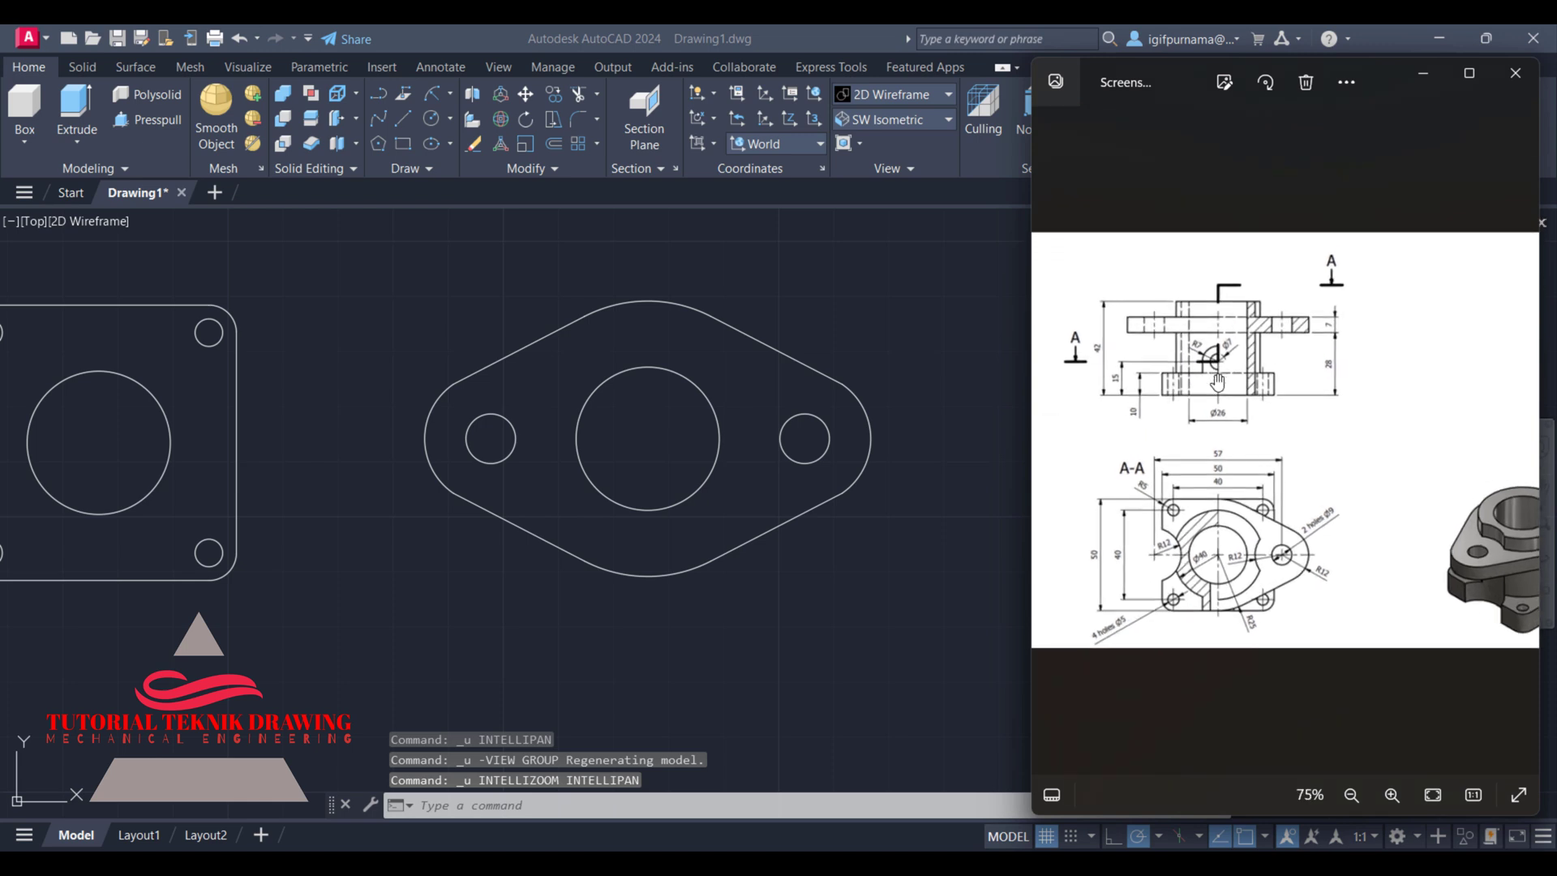
scroll(1253, 631, up, 3)
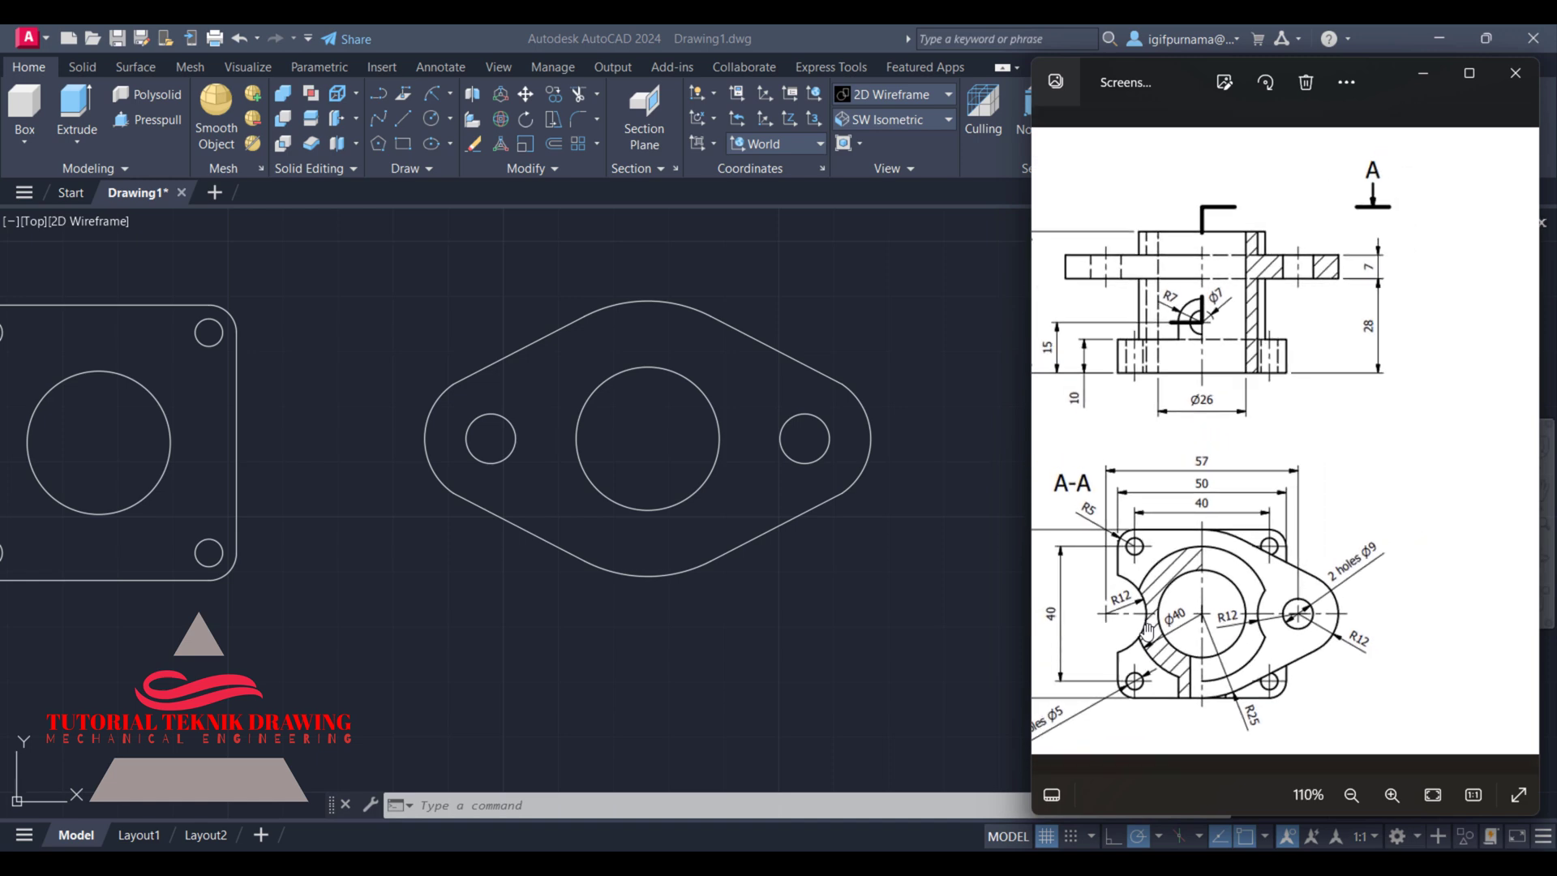
scroll(1146, 632, down, 2)
scroll(1147, 632, down, 2)
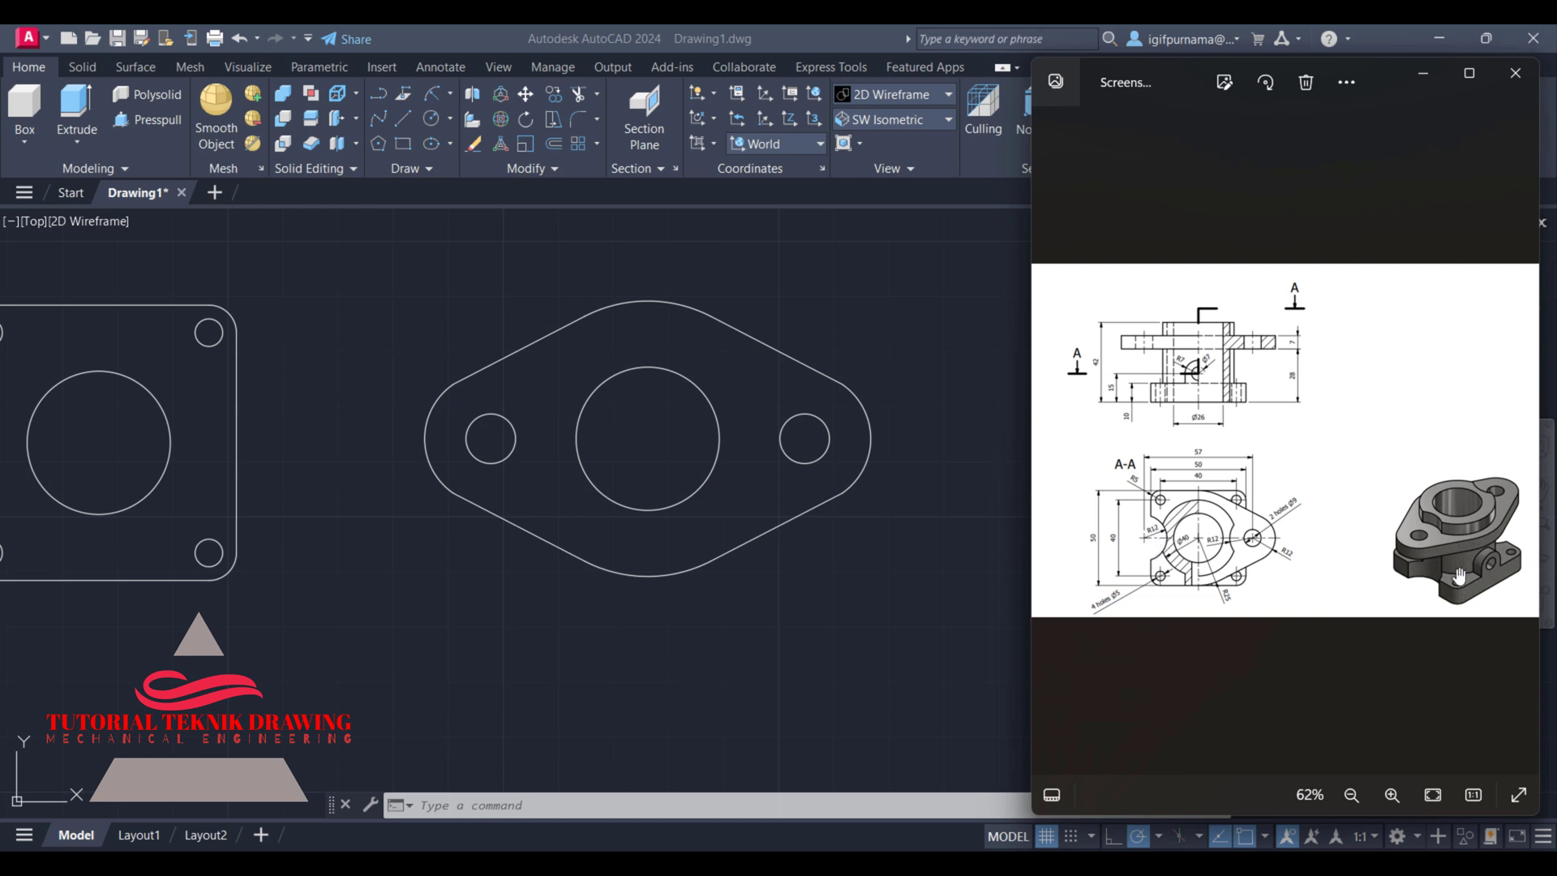
scroll(1197, 531, up, 1)
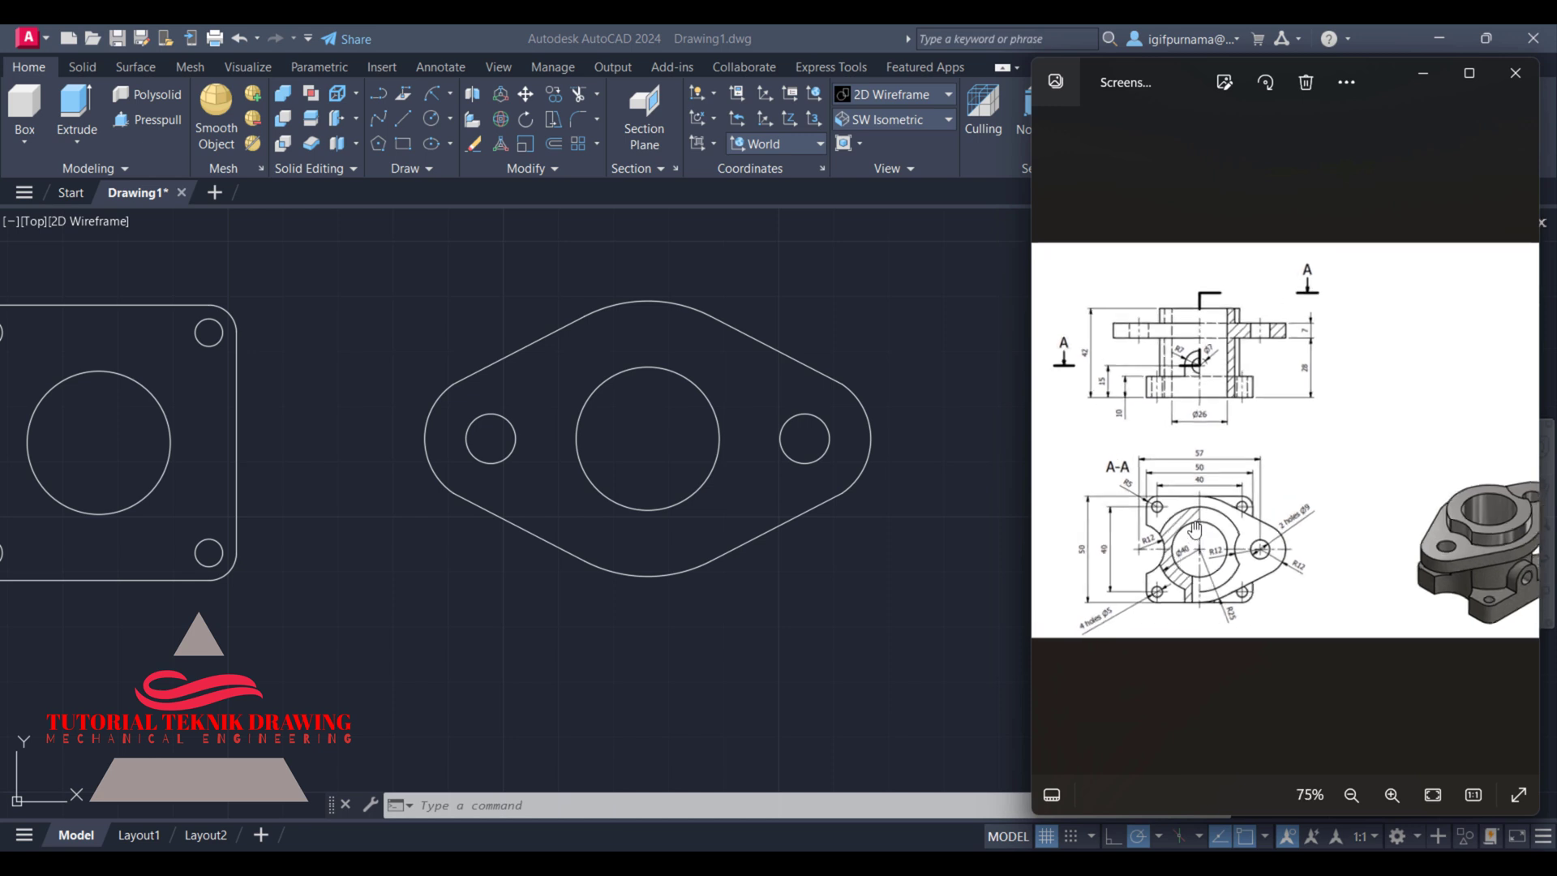
scroll(1197, 532, up, 1)
click(991, 542)
- Mirror the right notch arc about the vertical centre line, keeping the original
scroll(1349, 502, up, 4)
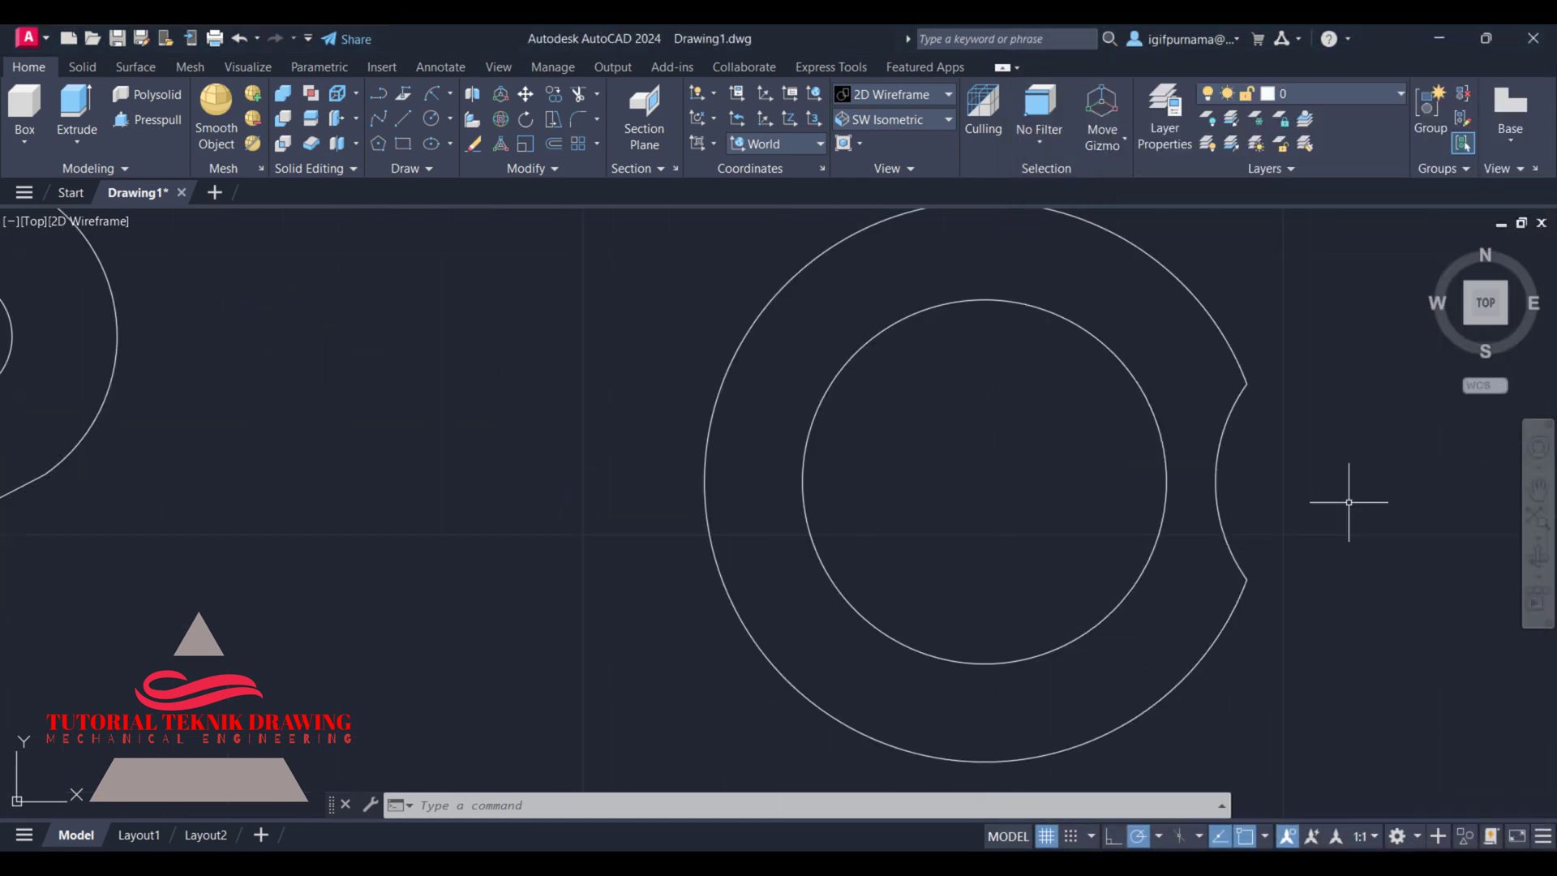
click(557, 168)
click(577, 191)
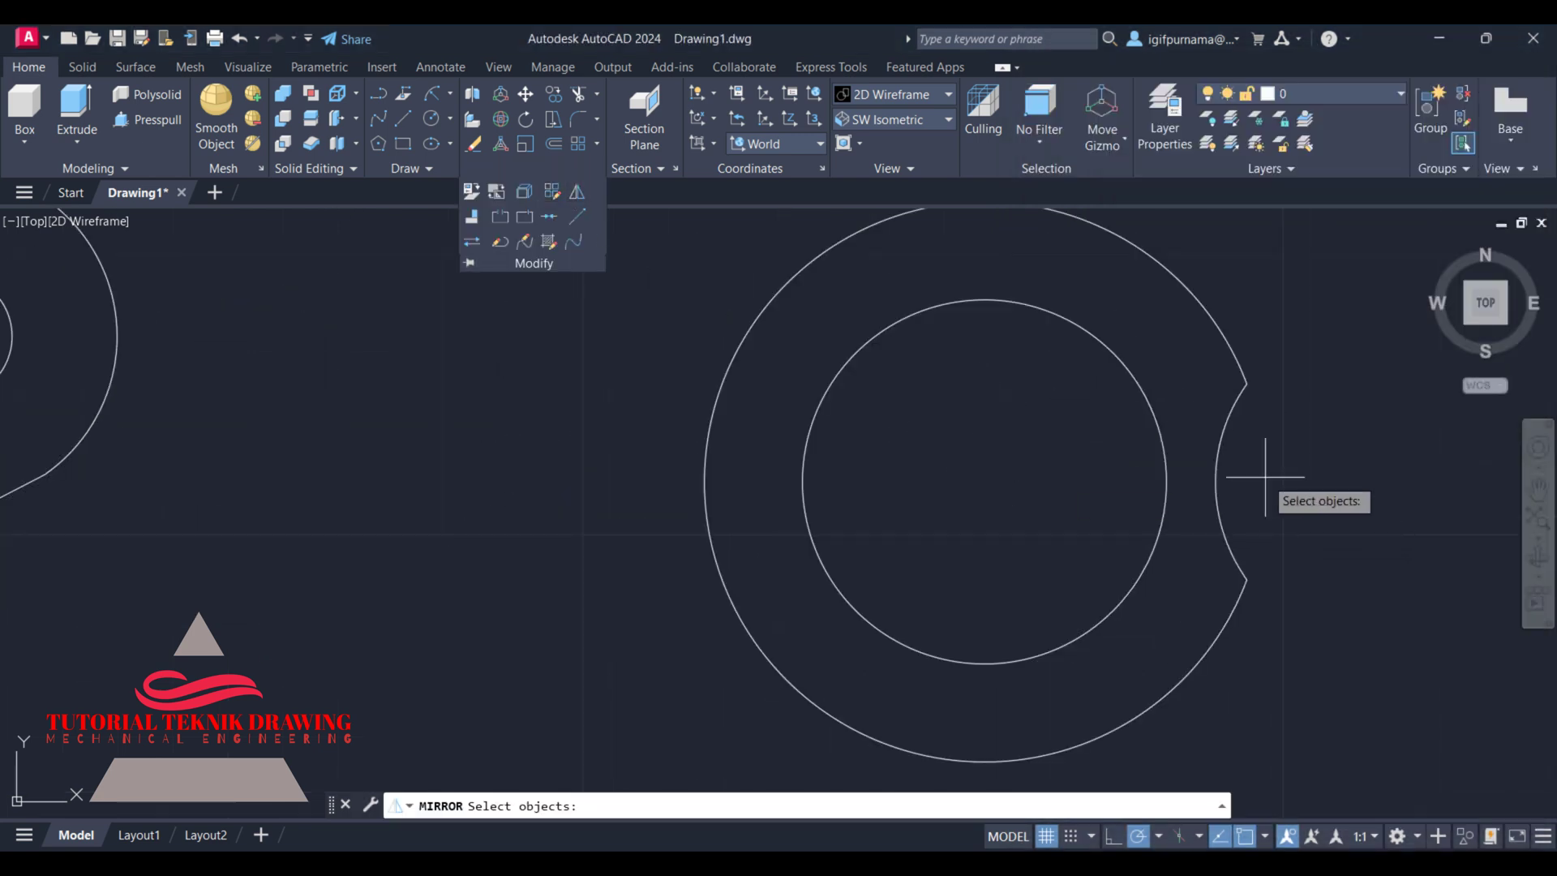
click(1379, 515)
click(1192, 397)
key(Return)
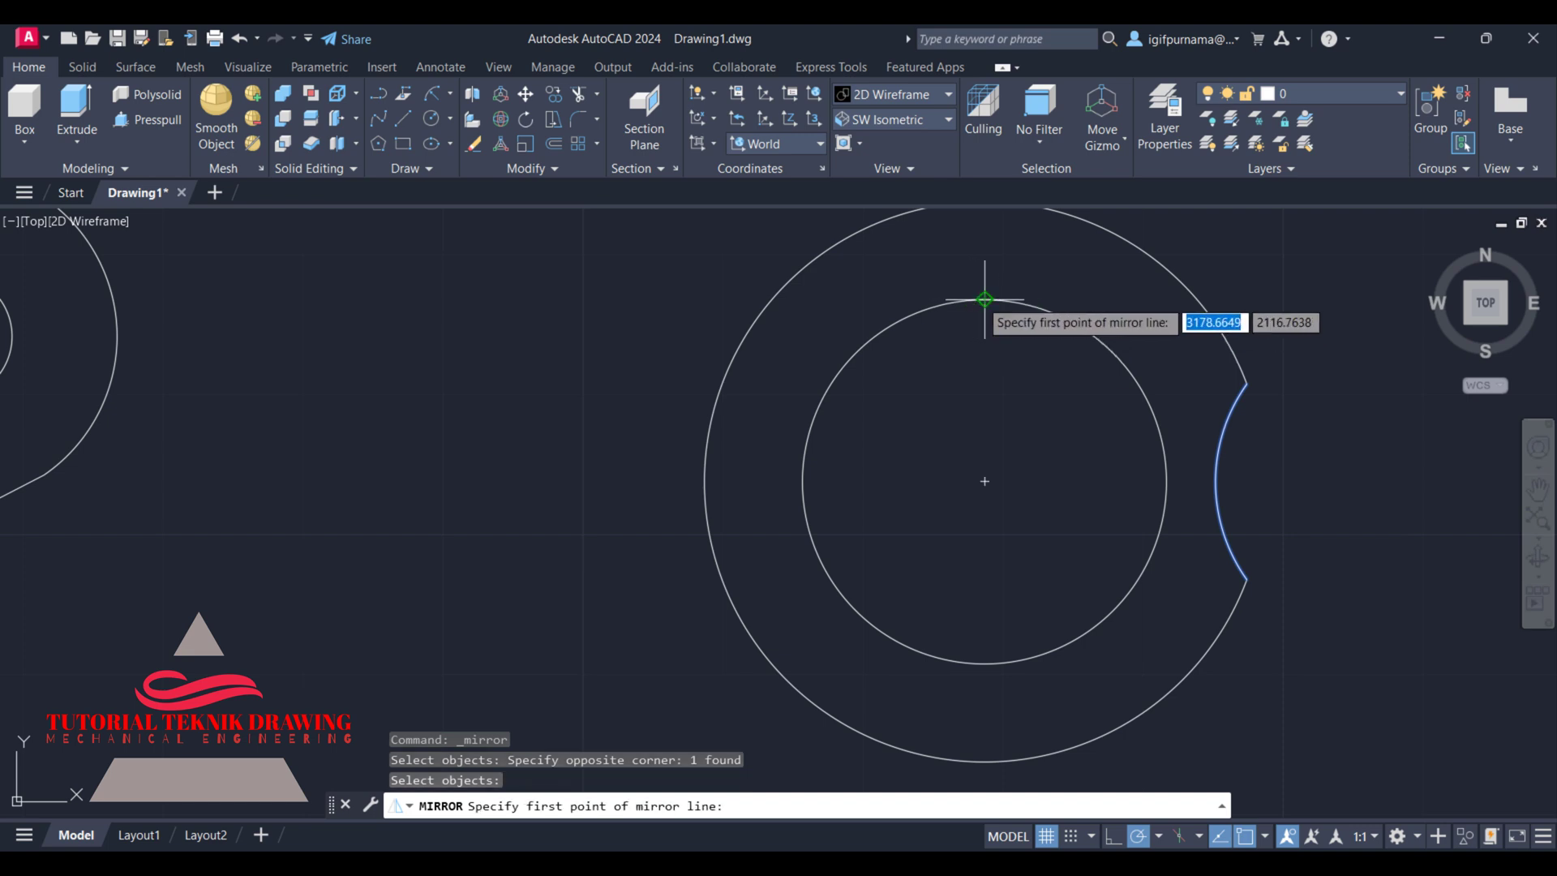
click(985, 299)
click(986, 484)
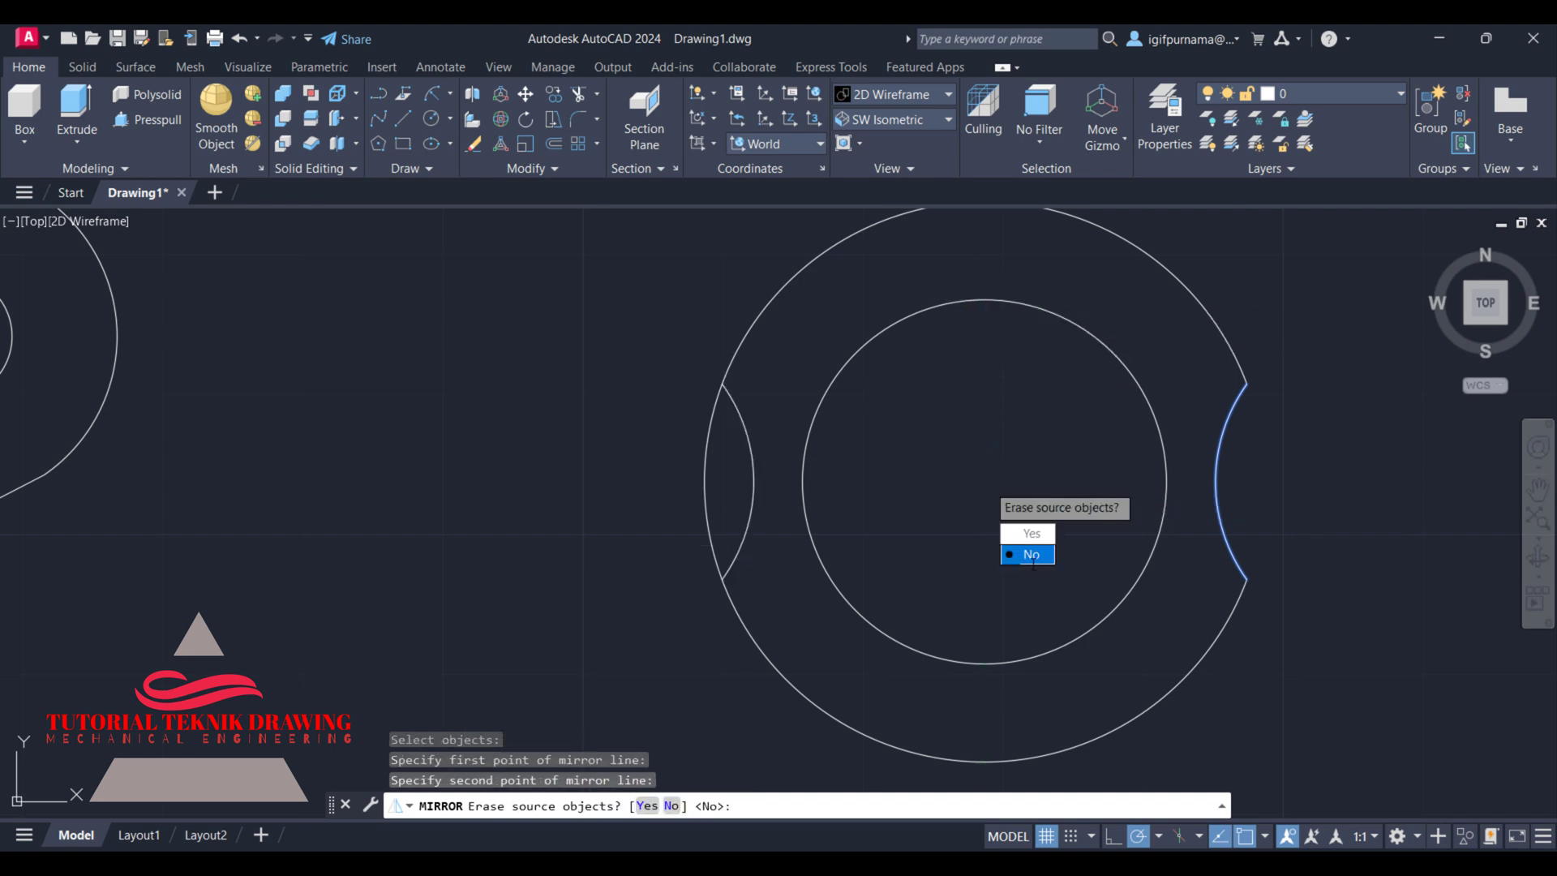
click(1031, 564)
- Fence-trim the outer bulge inside the new left arc
click(578, 94)
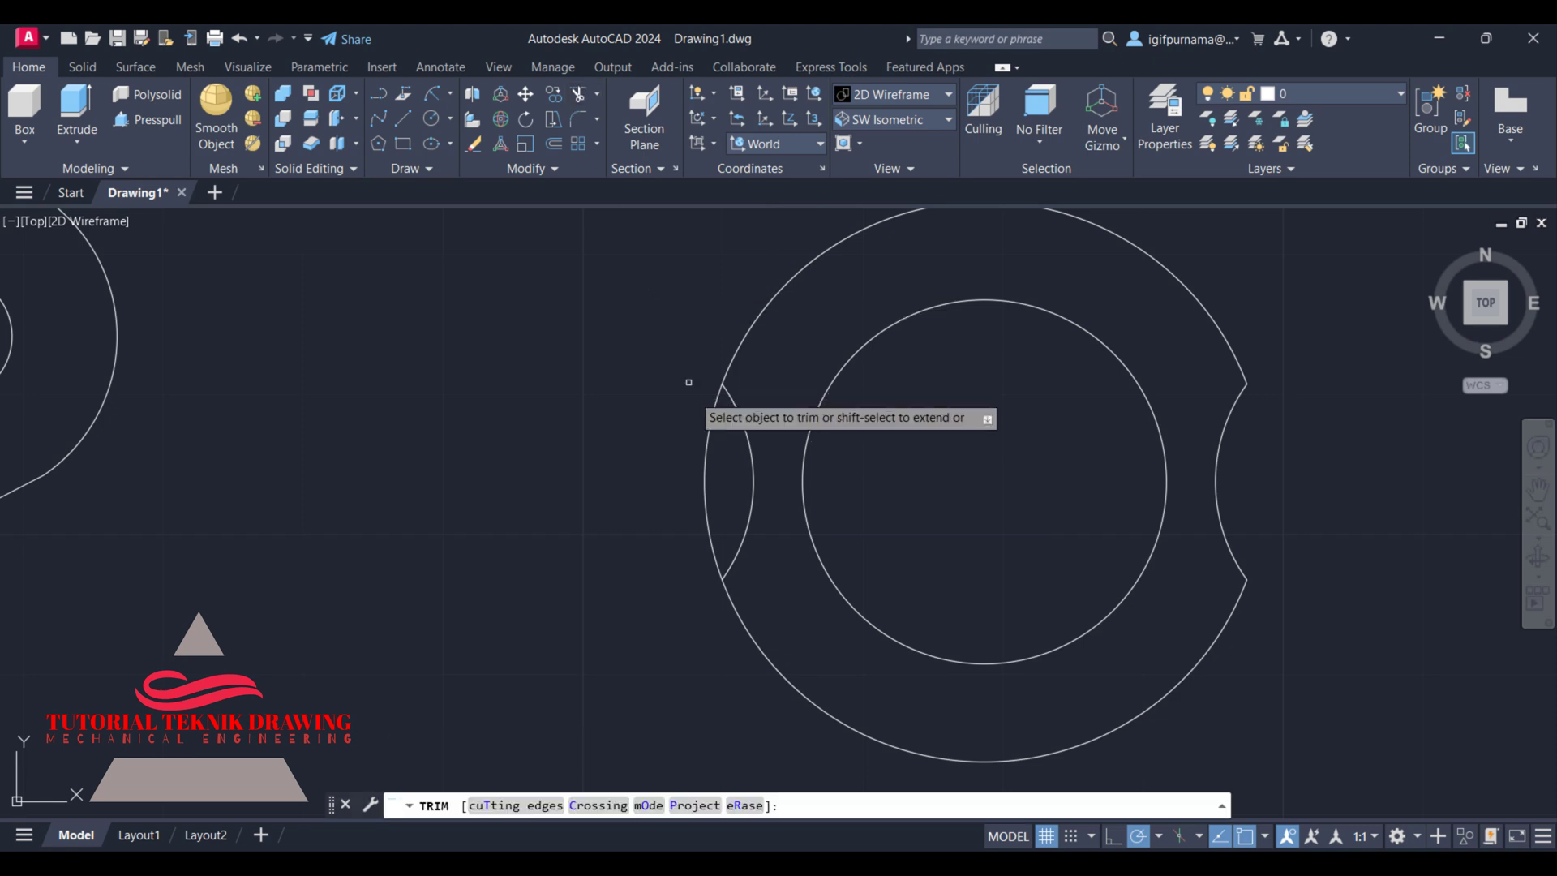
drag(685, 383, 714, 486)
right_click(947, 358)
click(947, 358)
scroll(1184, 496, down, 6)
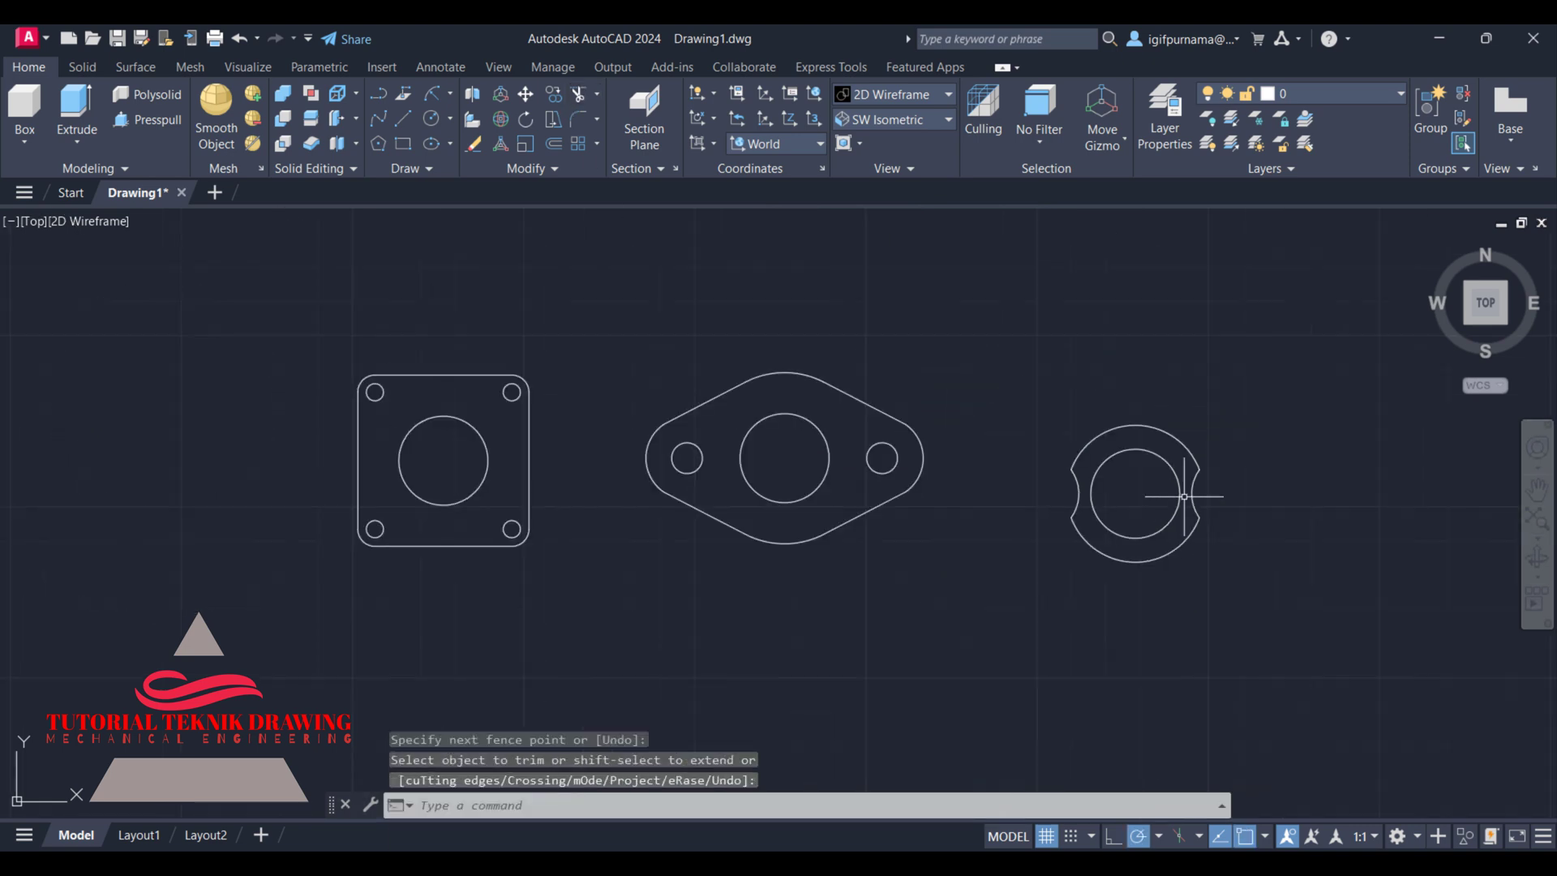
middle_drag(464, 413, 730, 415)
scroll(640, 438, up, 4)
- Check the reference section drawing, then start a new line
key(alt+Tab)
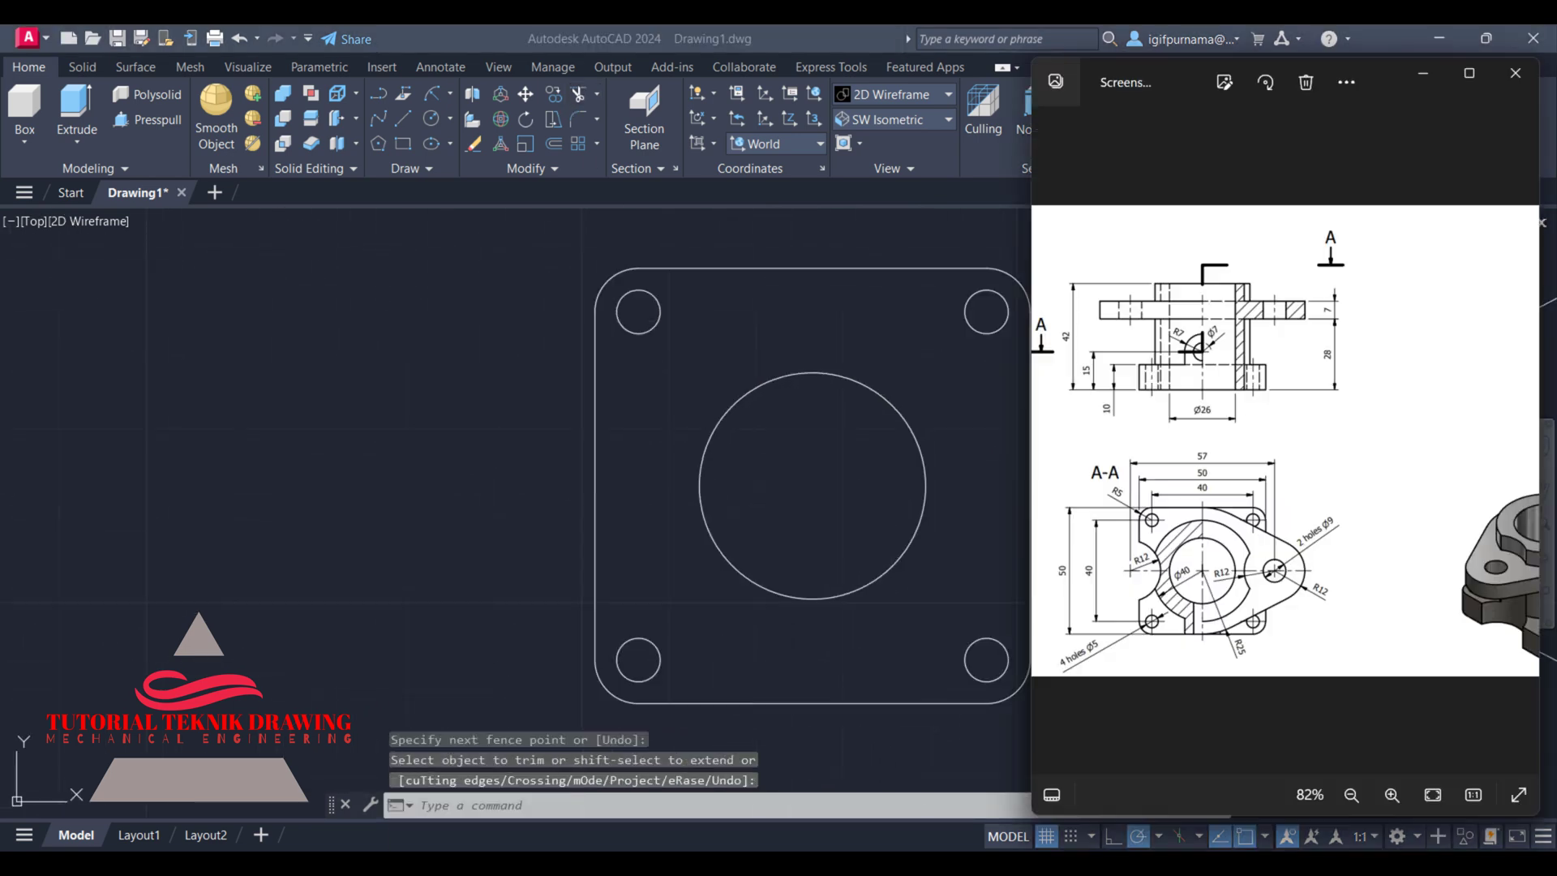
scroll(1223, 495, up, 2)
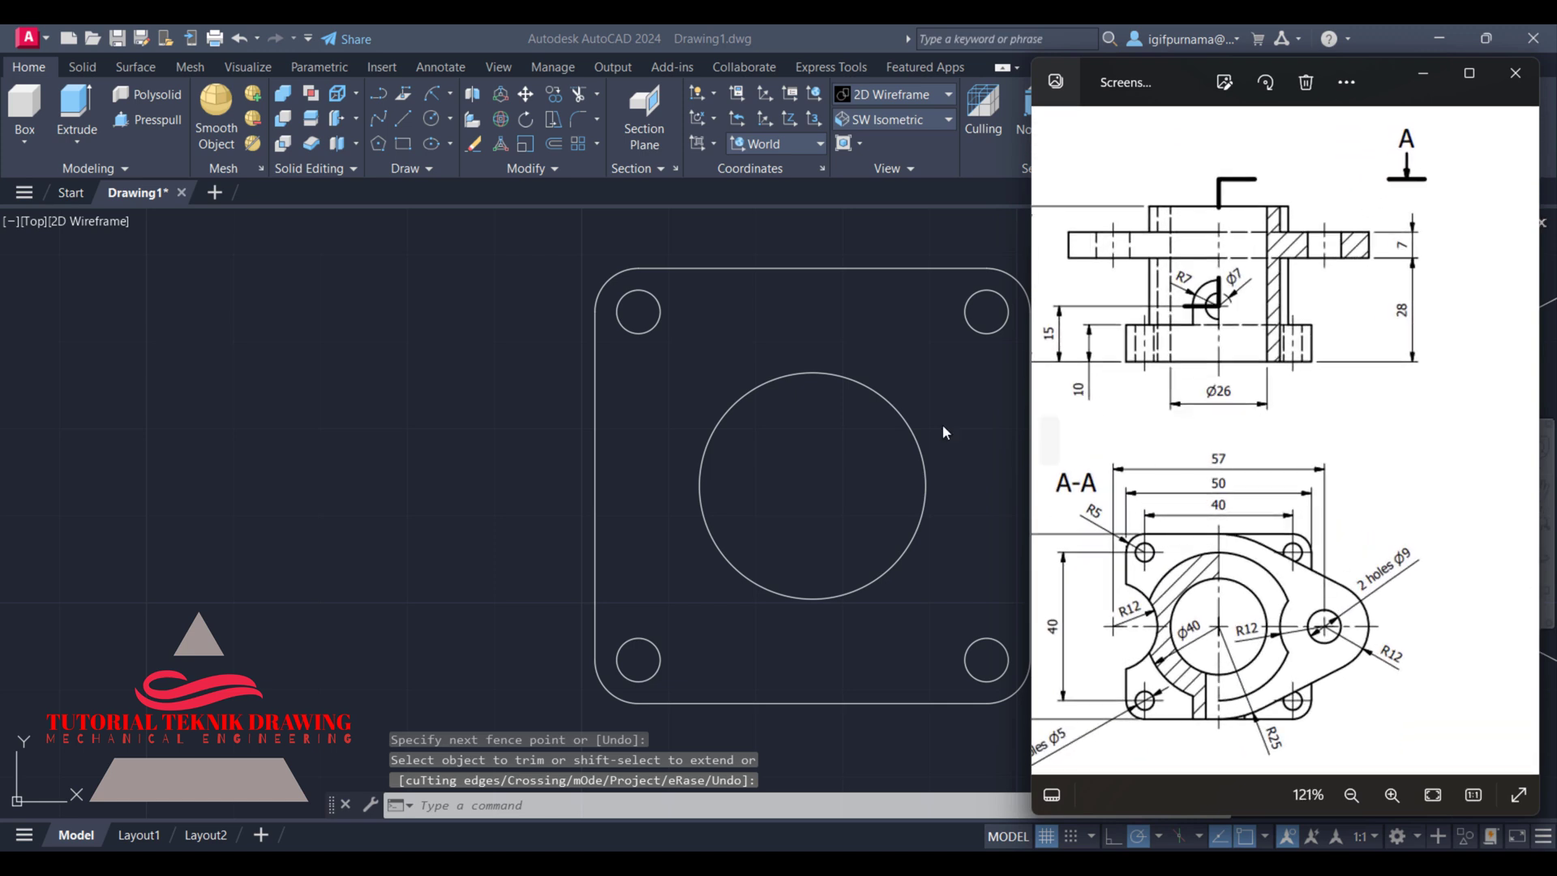
key(alt+Tab)
text(l)
key(Return)
- Draw a 57-unit horizontal line and move its midpoint to the plate's top midpoint
click(70, 432)
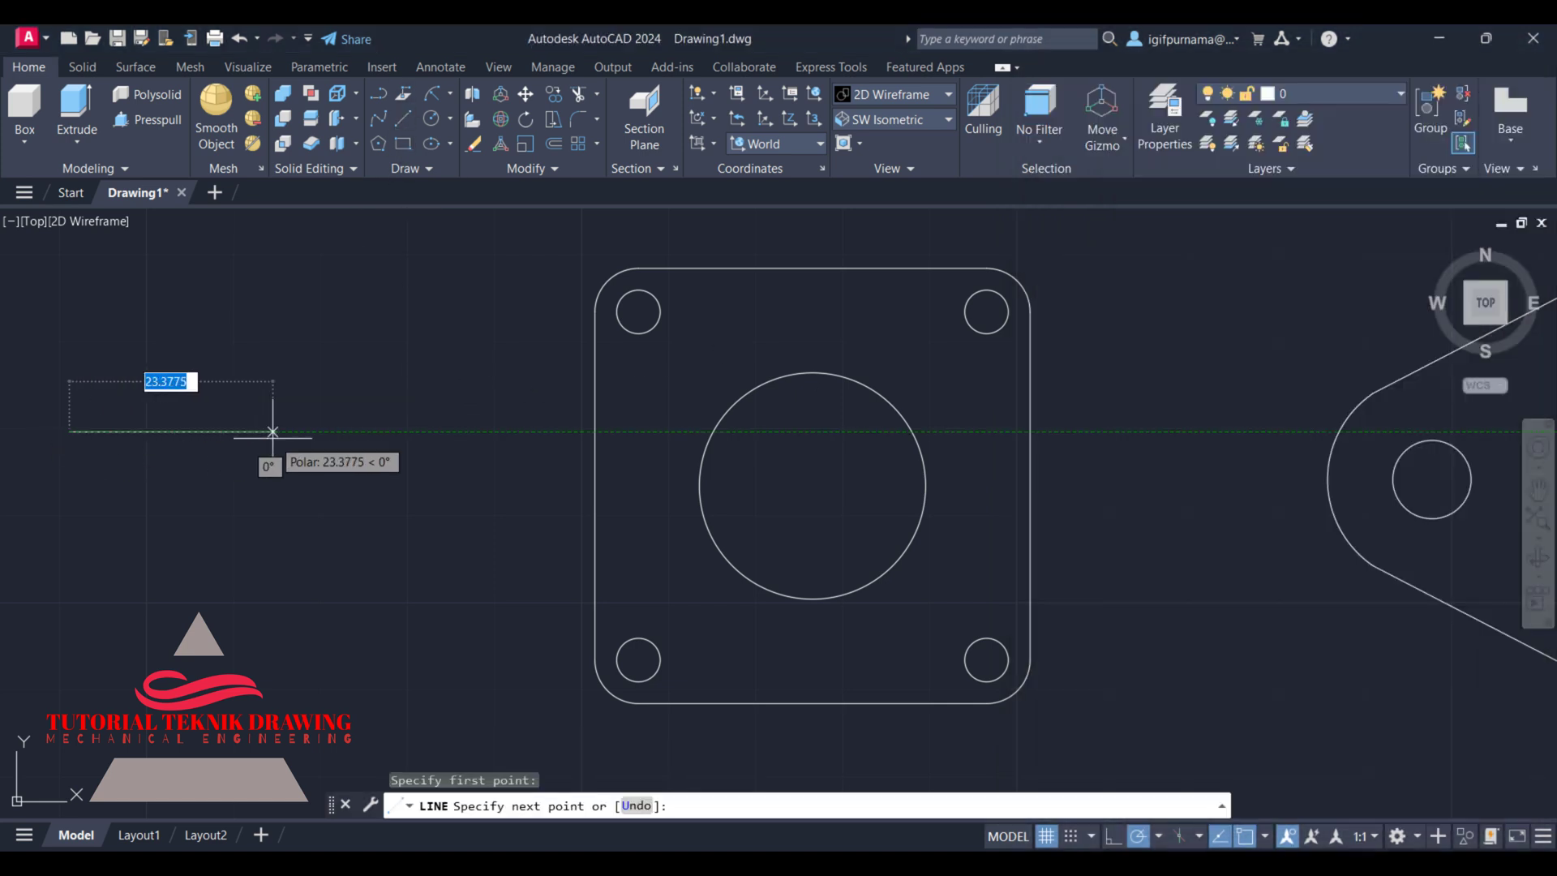
text(57)
key(Return)
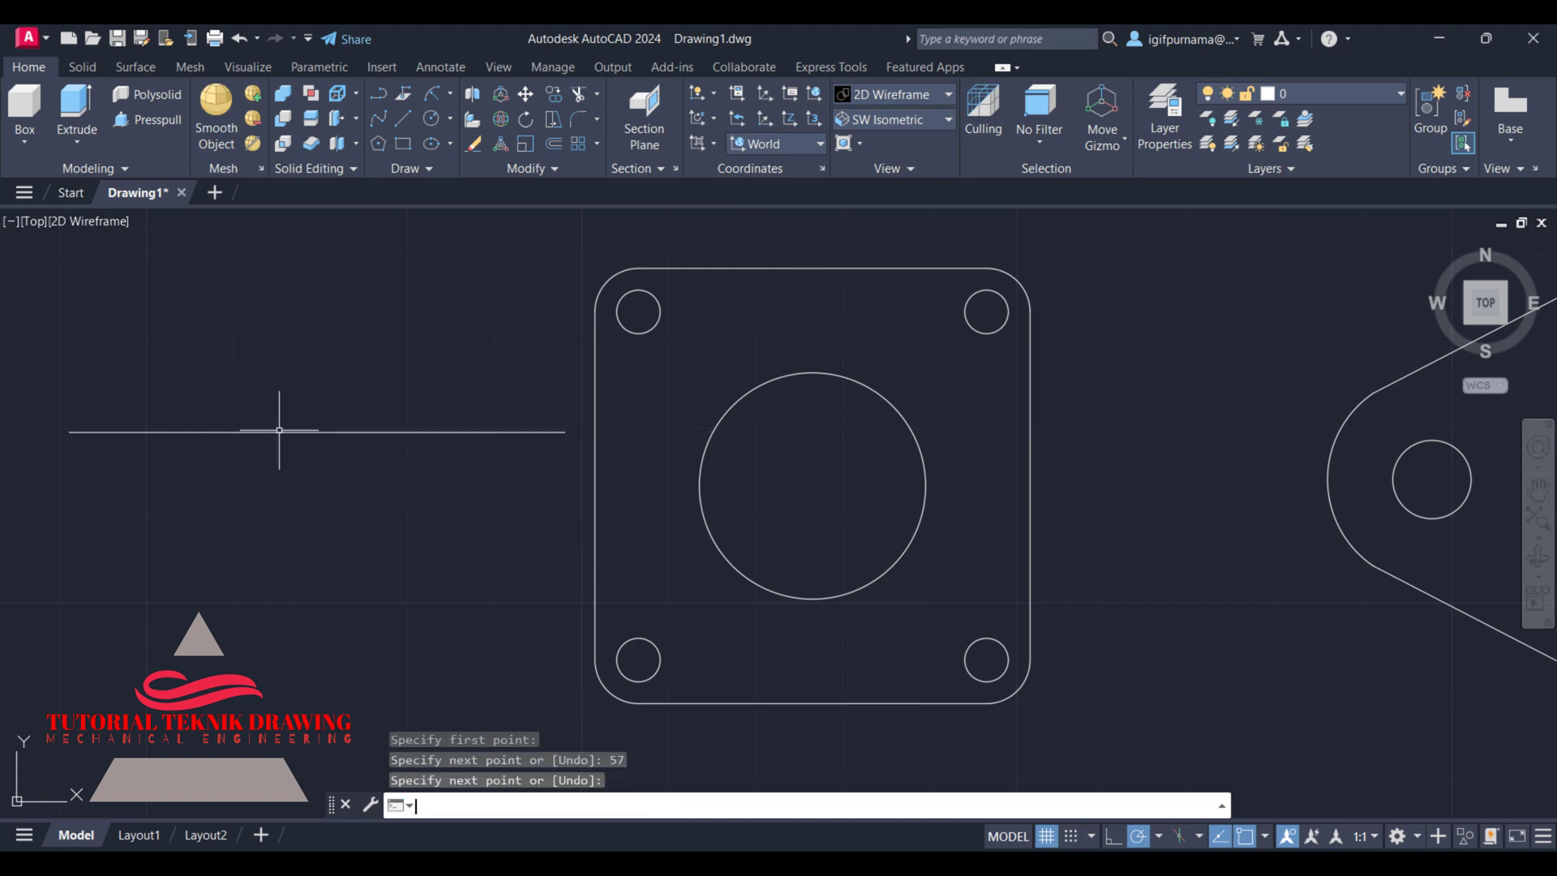
key(Return)
click(526, 93)
click(417, 531)
click(274, 386)
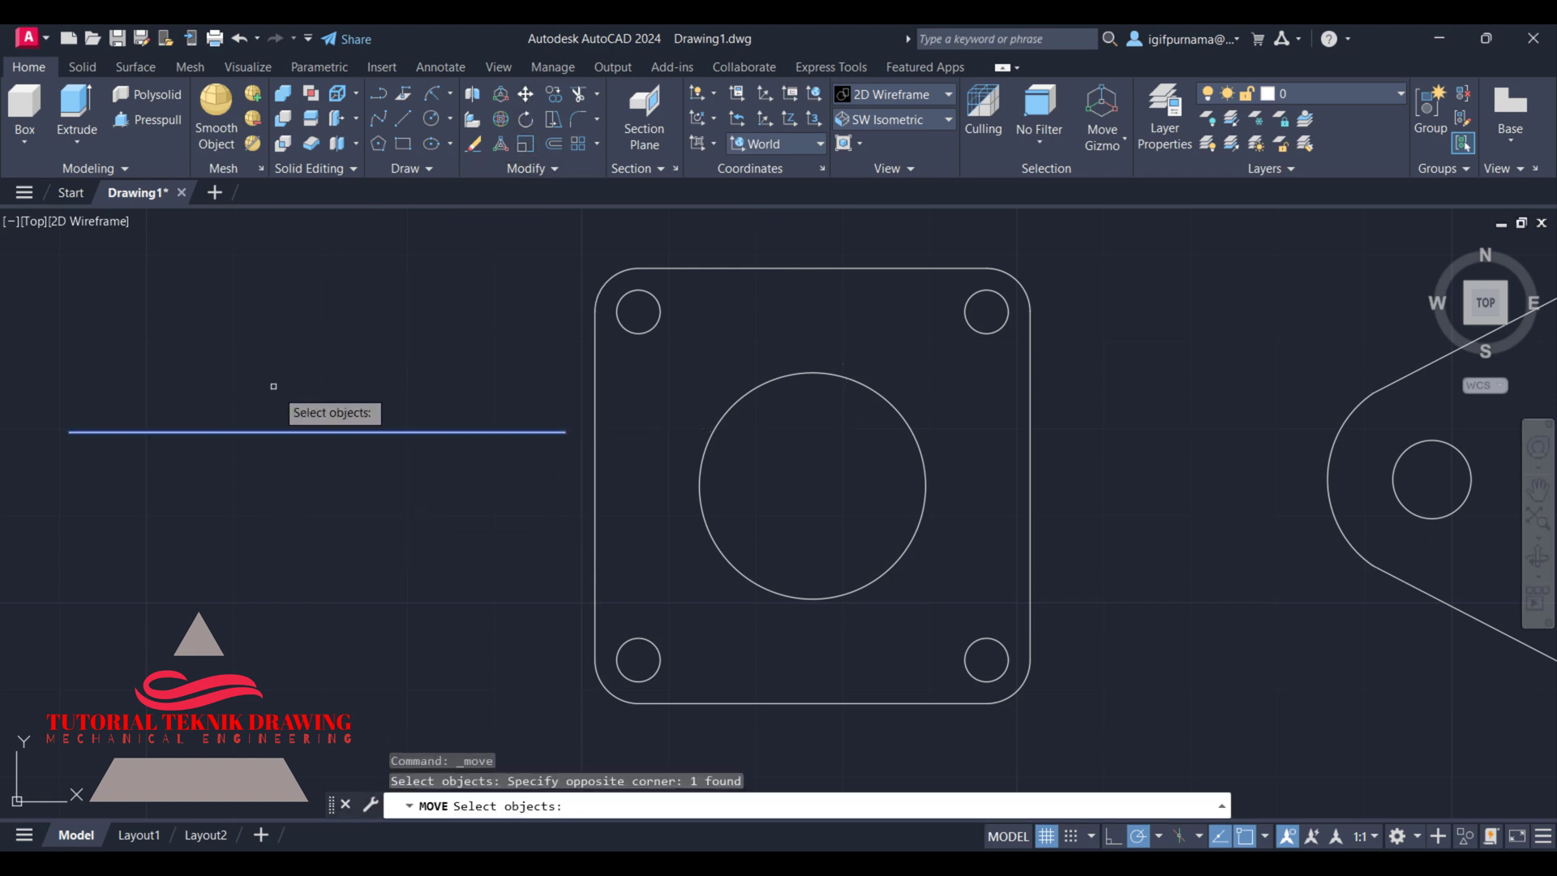
key(Return)
click(317, 431)
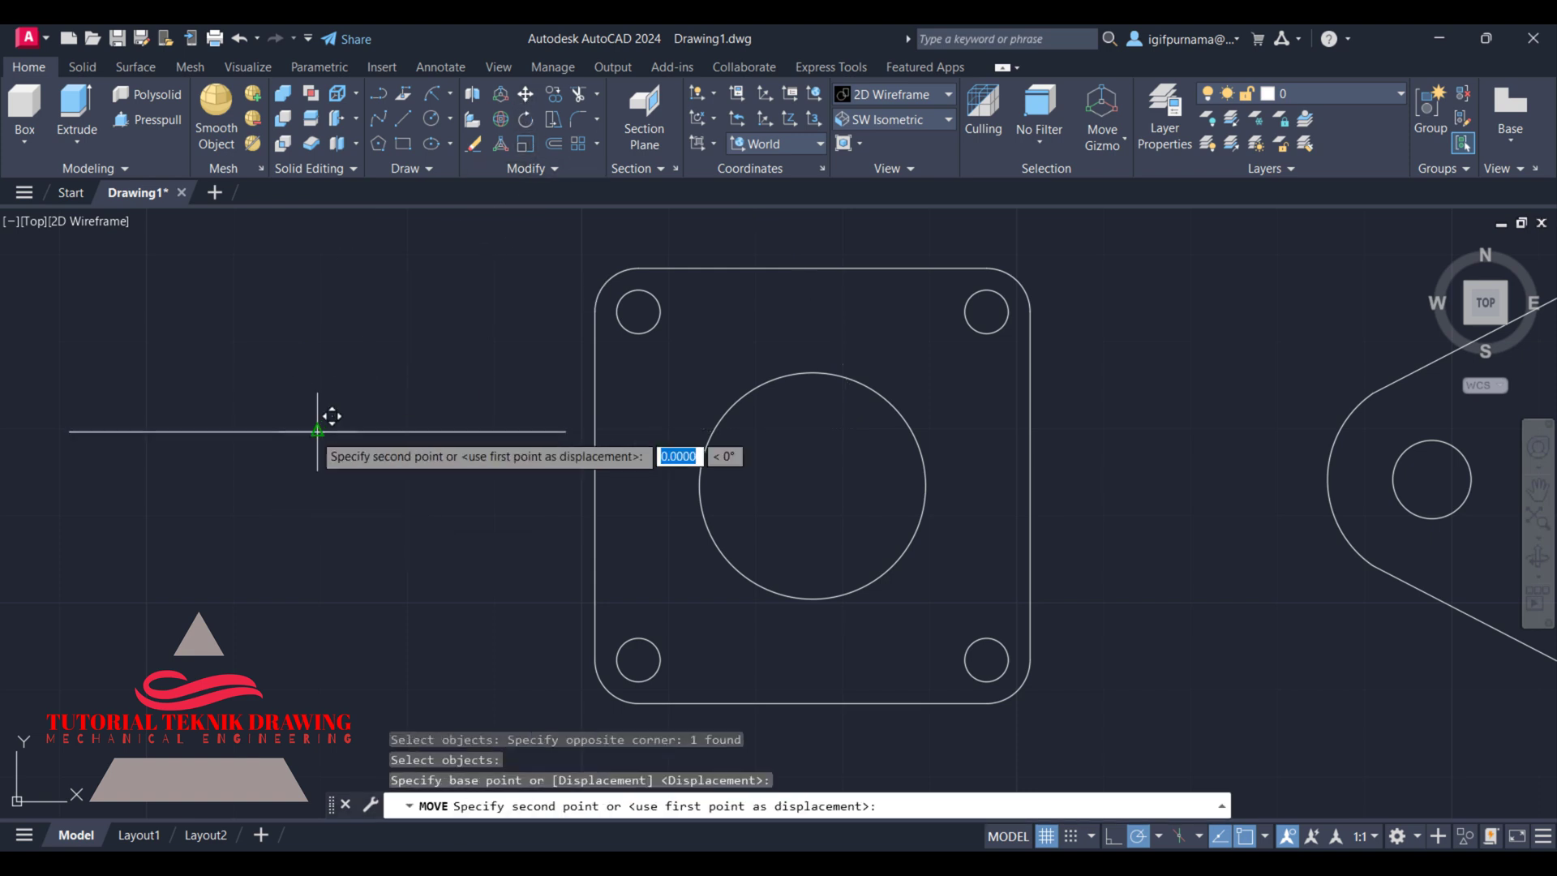
click(814, 268)
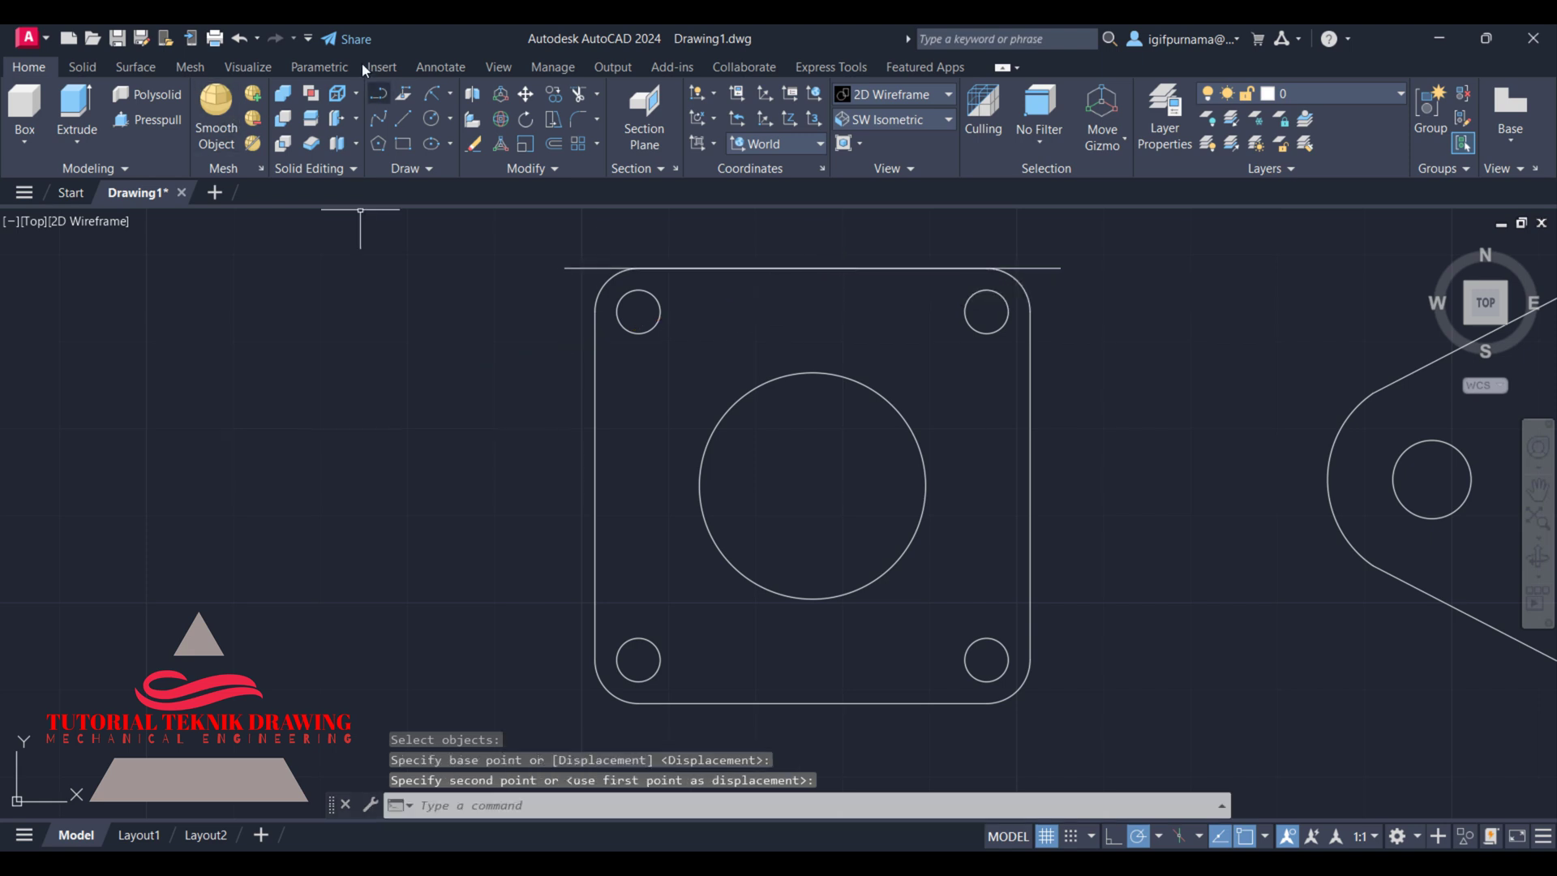
- Draw a vertical line from the top line's left end down to centre level
click(403, 120)
click(565, 268)
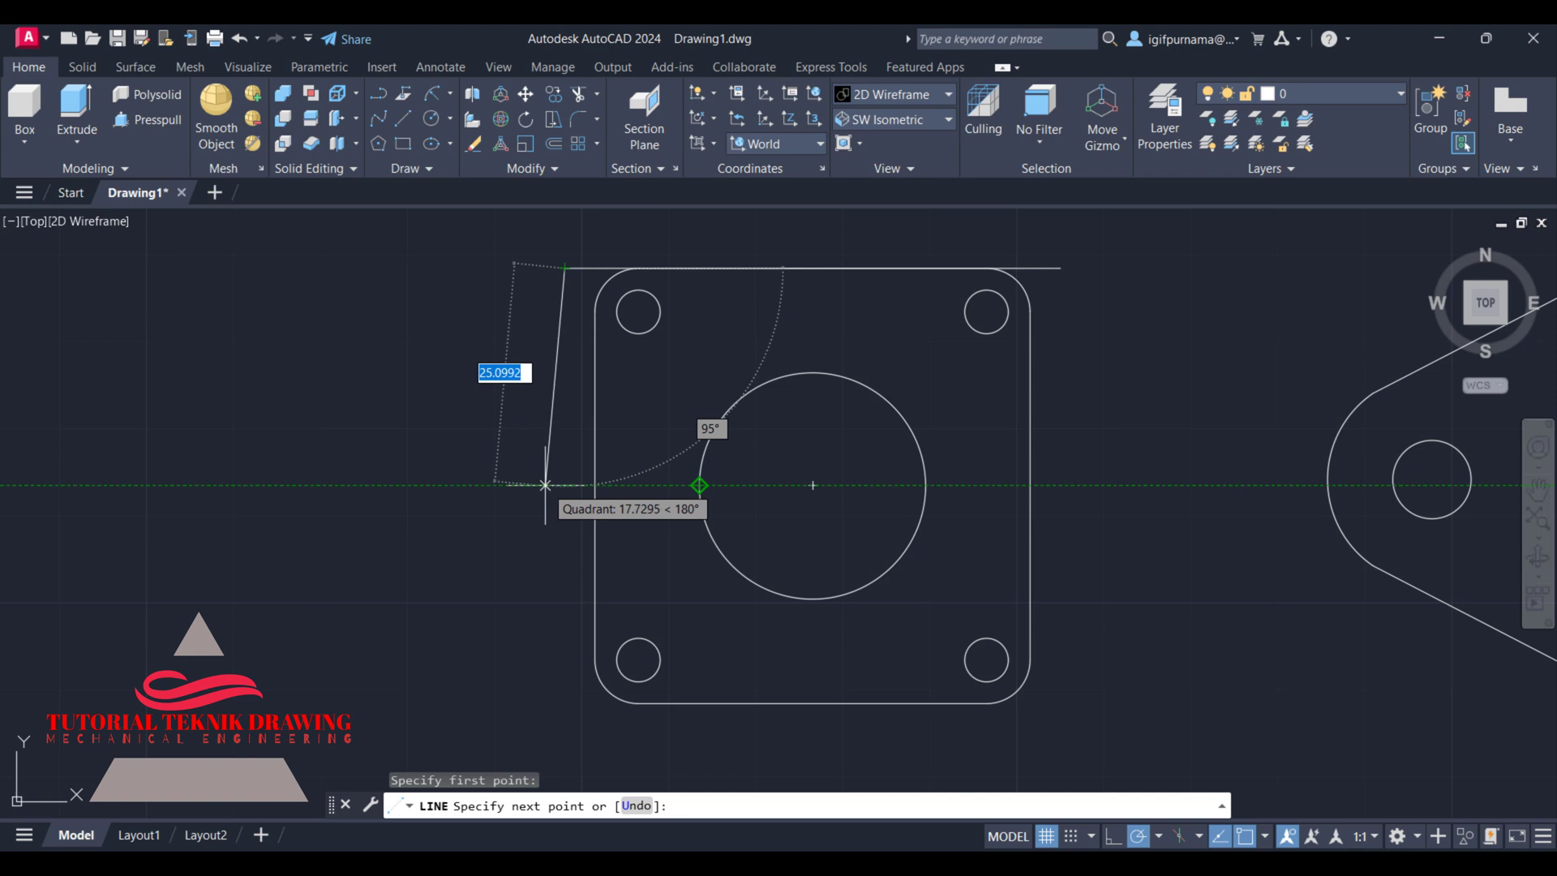
click(566, 485)
right_click(586, 489)
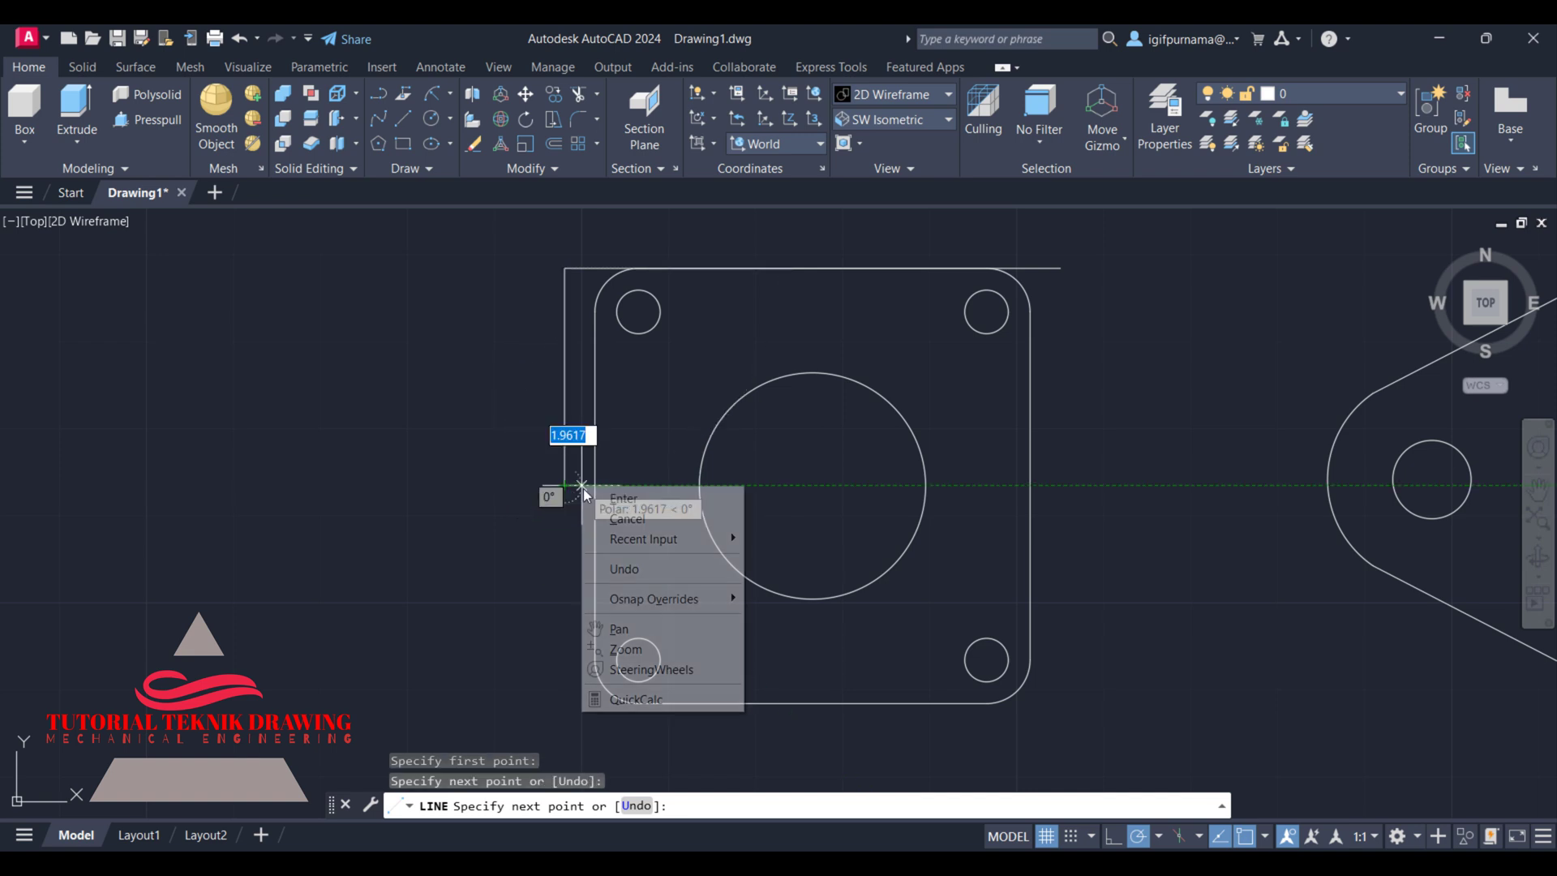
click(624, 498)
- Review the reference section drawing again, then start a circle
key(alt+Tab)
scroll(1135, 627, up, 2)
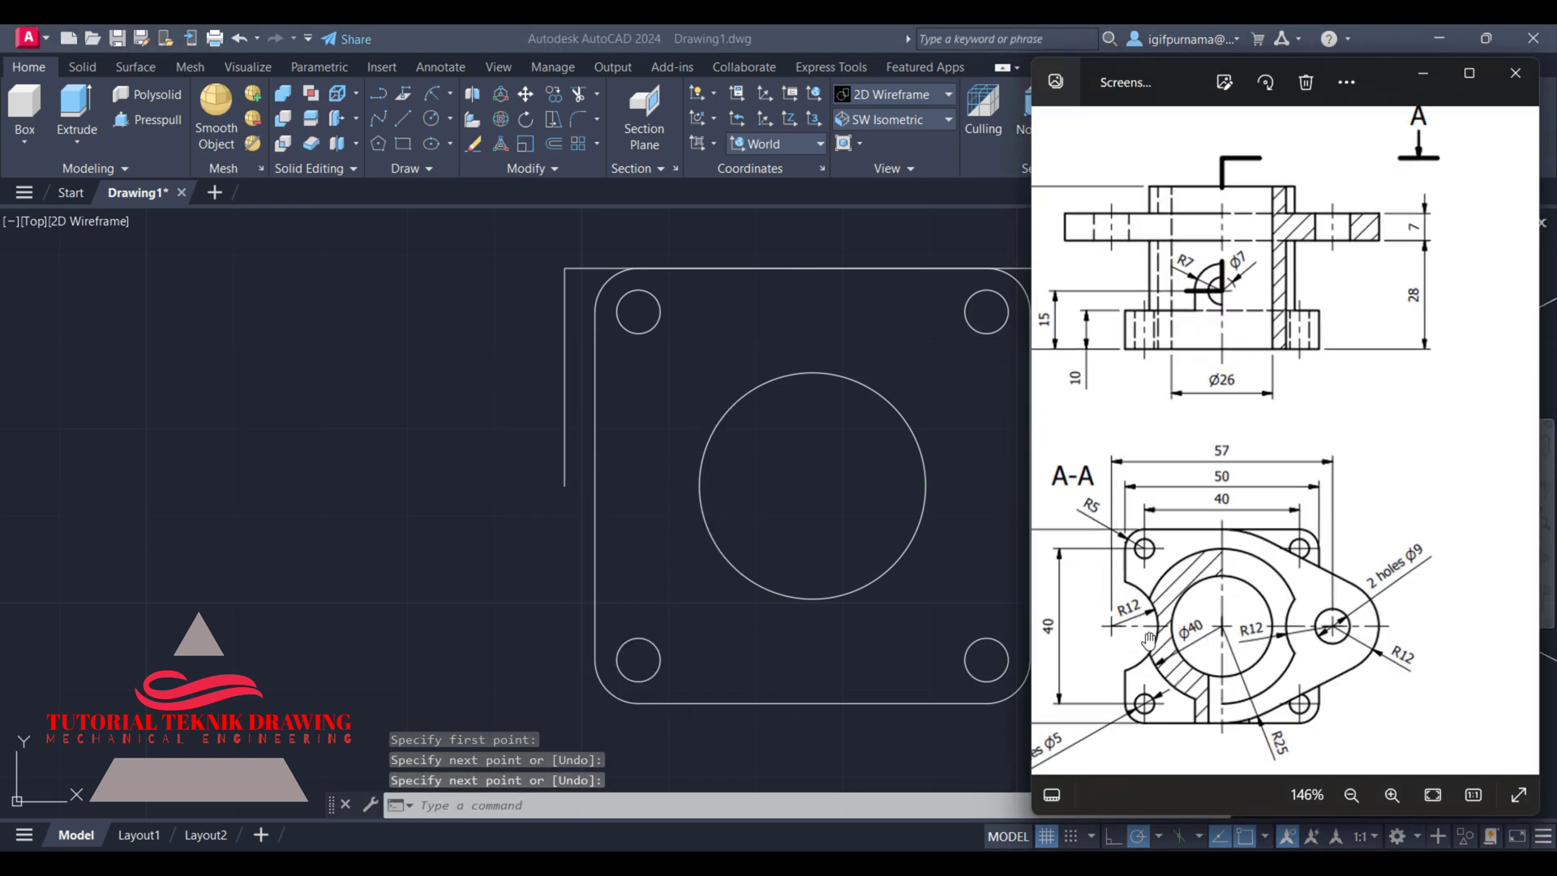
scroll(1135, 627, up, 2)
scroll(1135, 627, up, 2)
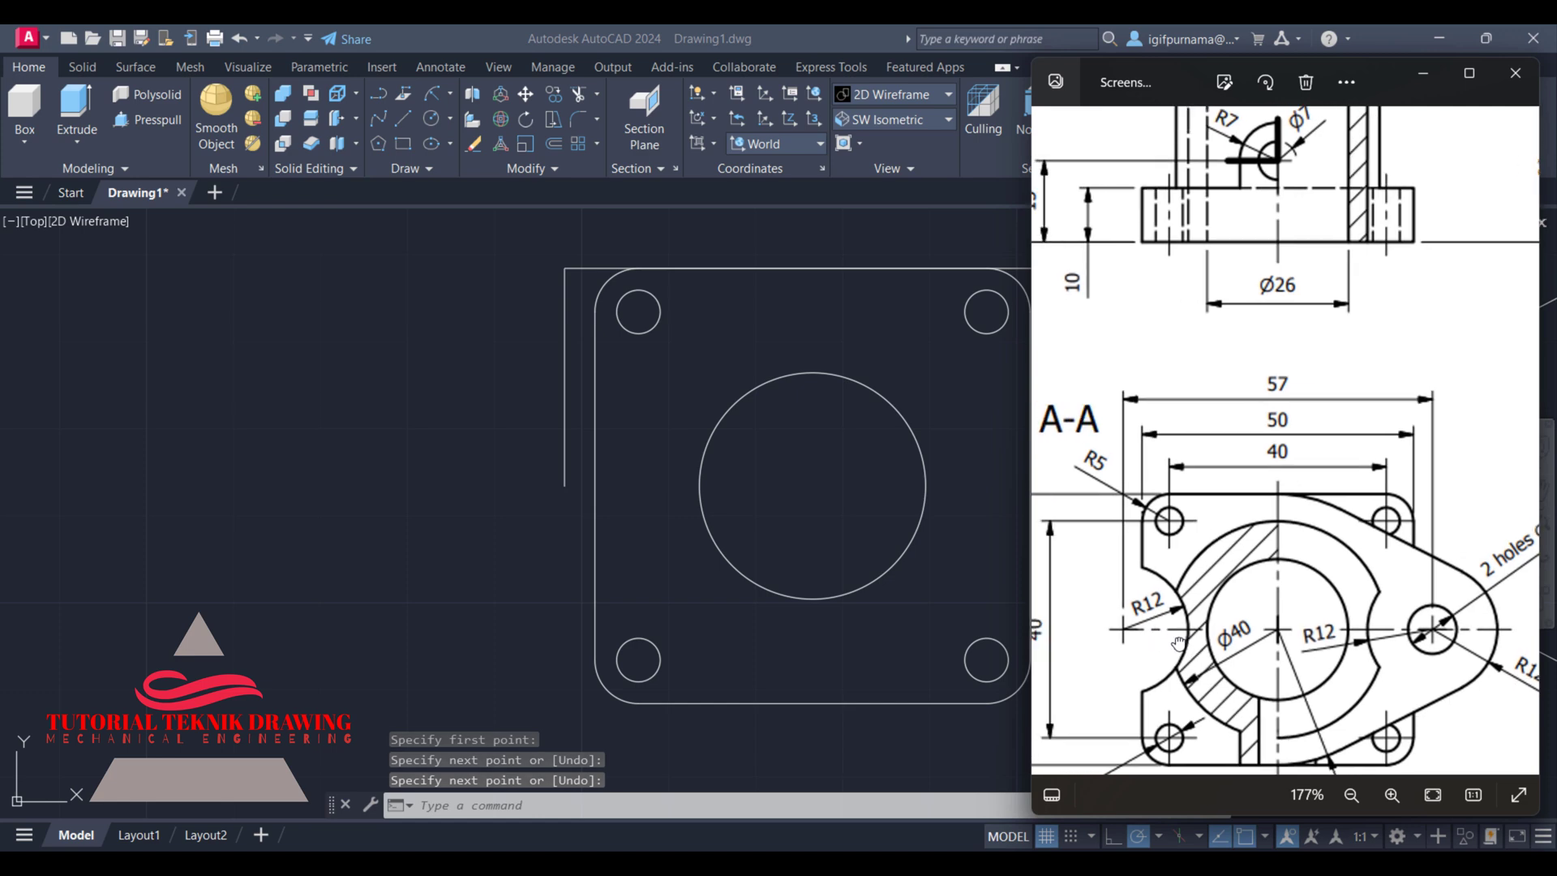
key(alt+Tab)
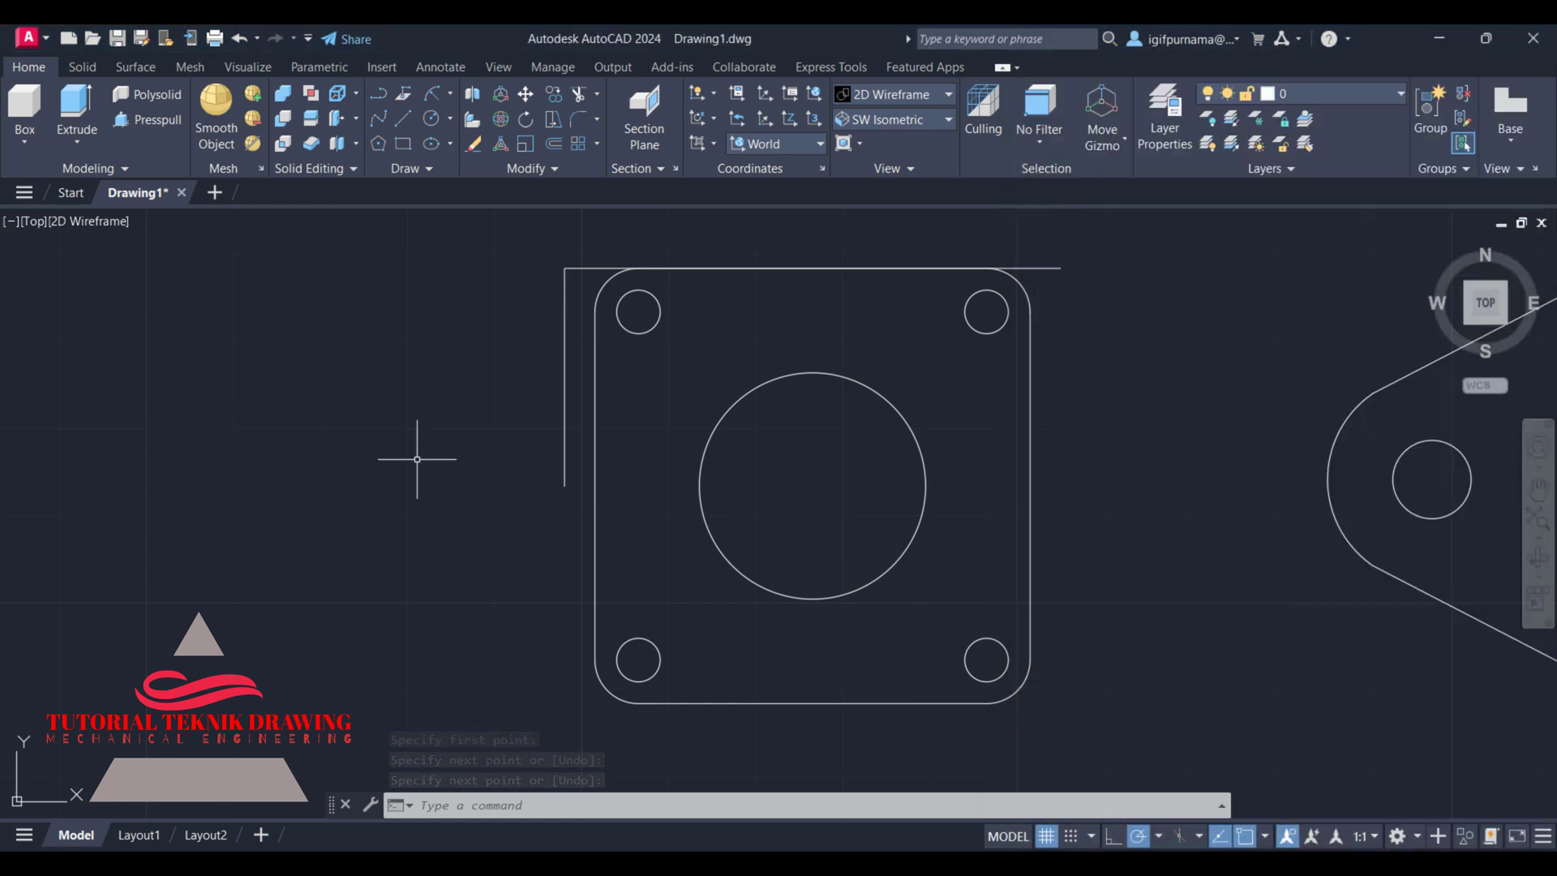
click(433, 118)
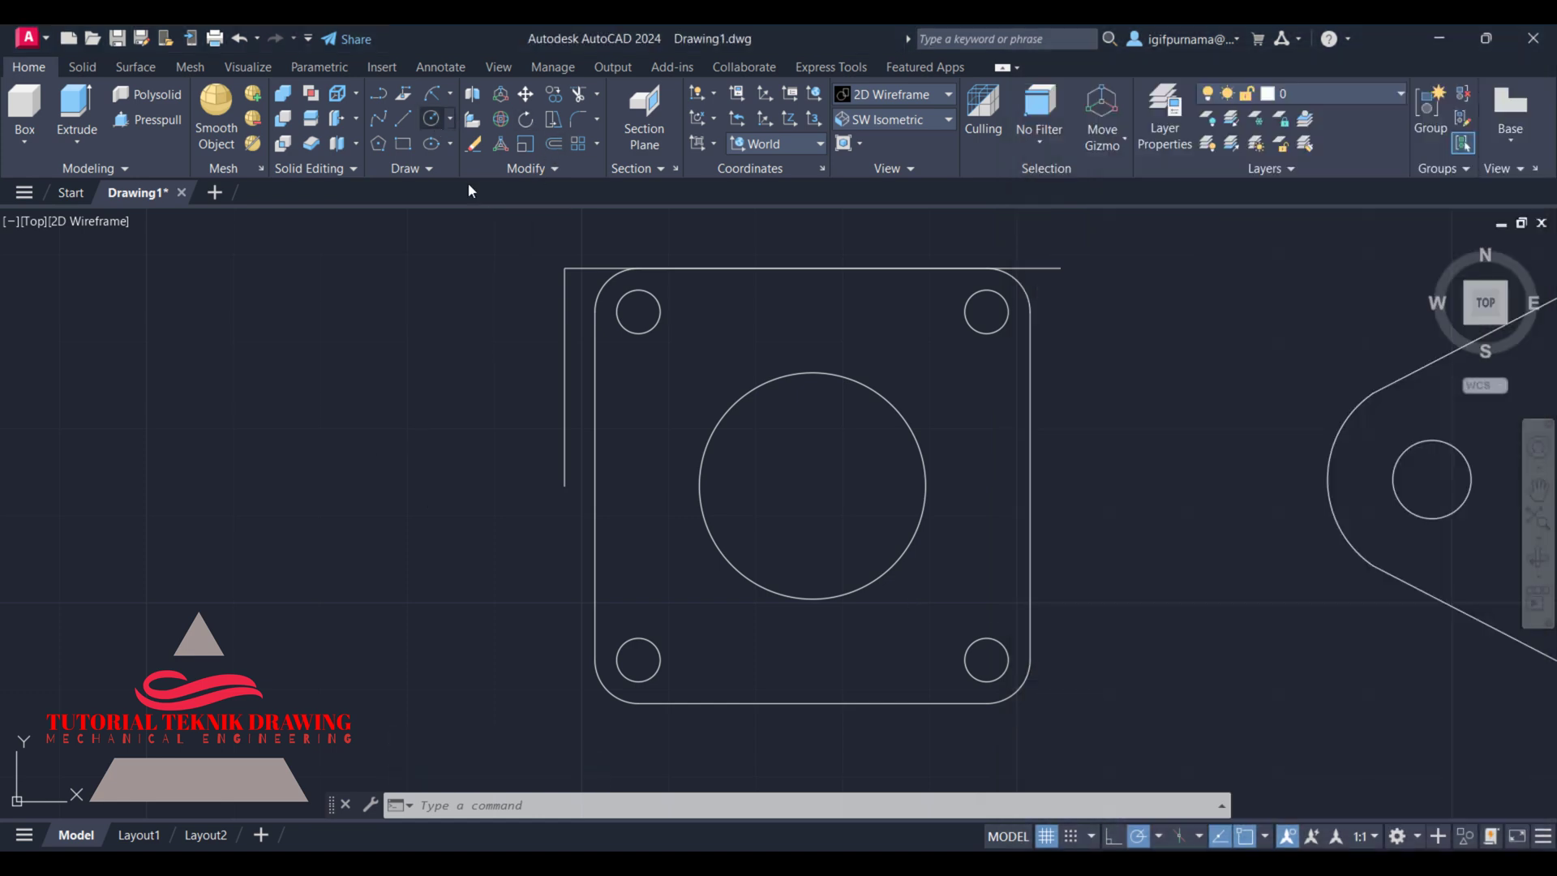
- Draw a radius-12 circle at the vertical line's bottom end and trim it into a left notch
click(565, 486)
text(12)
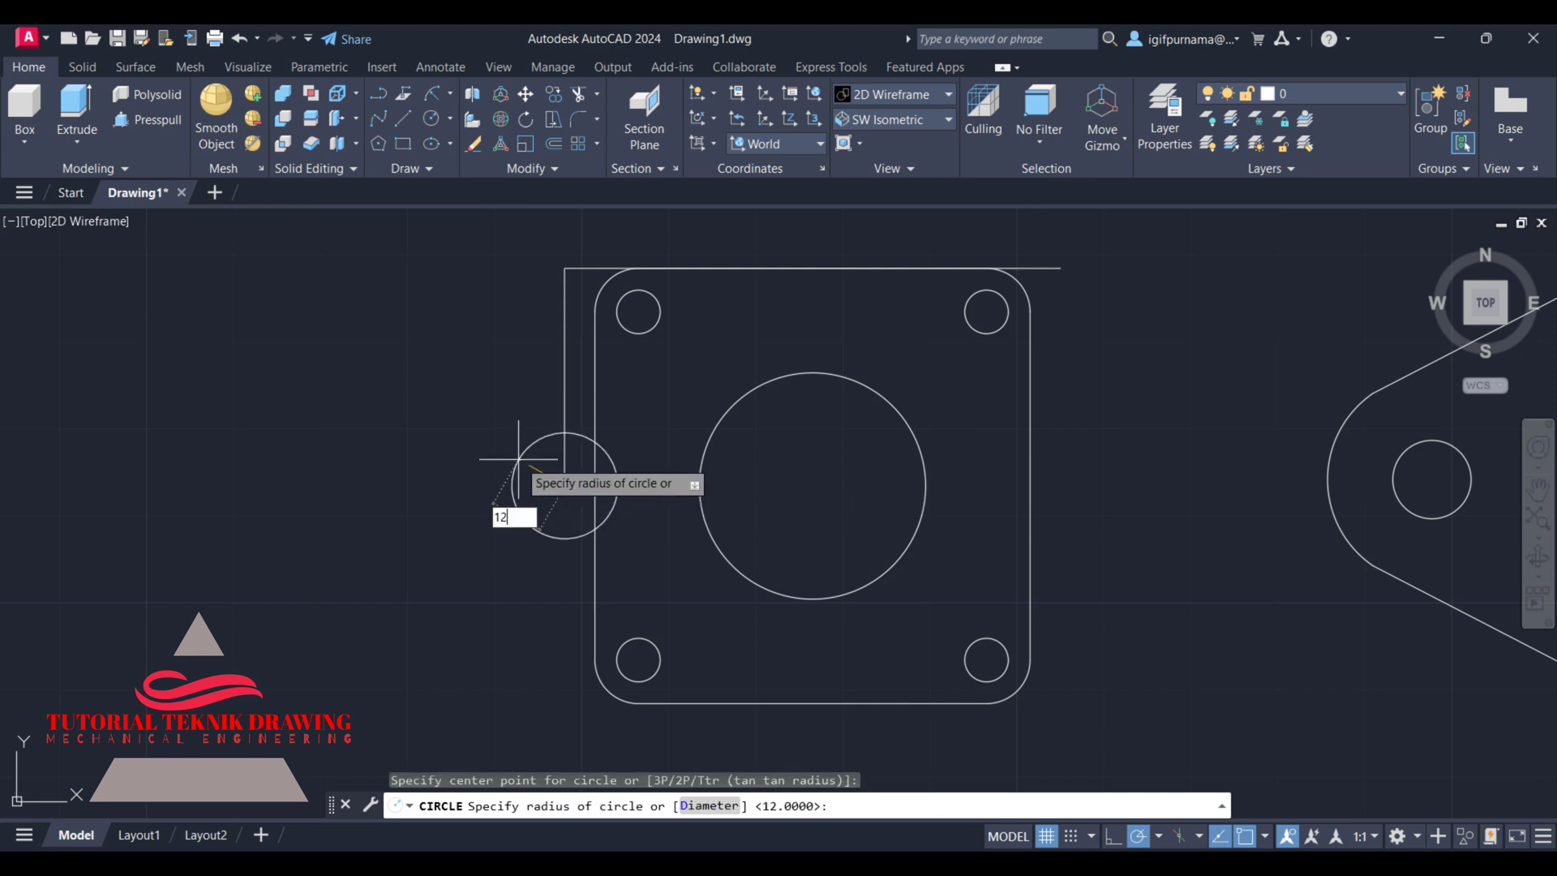
key(Return)
click(572, 102)
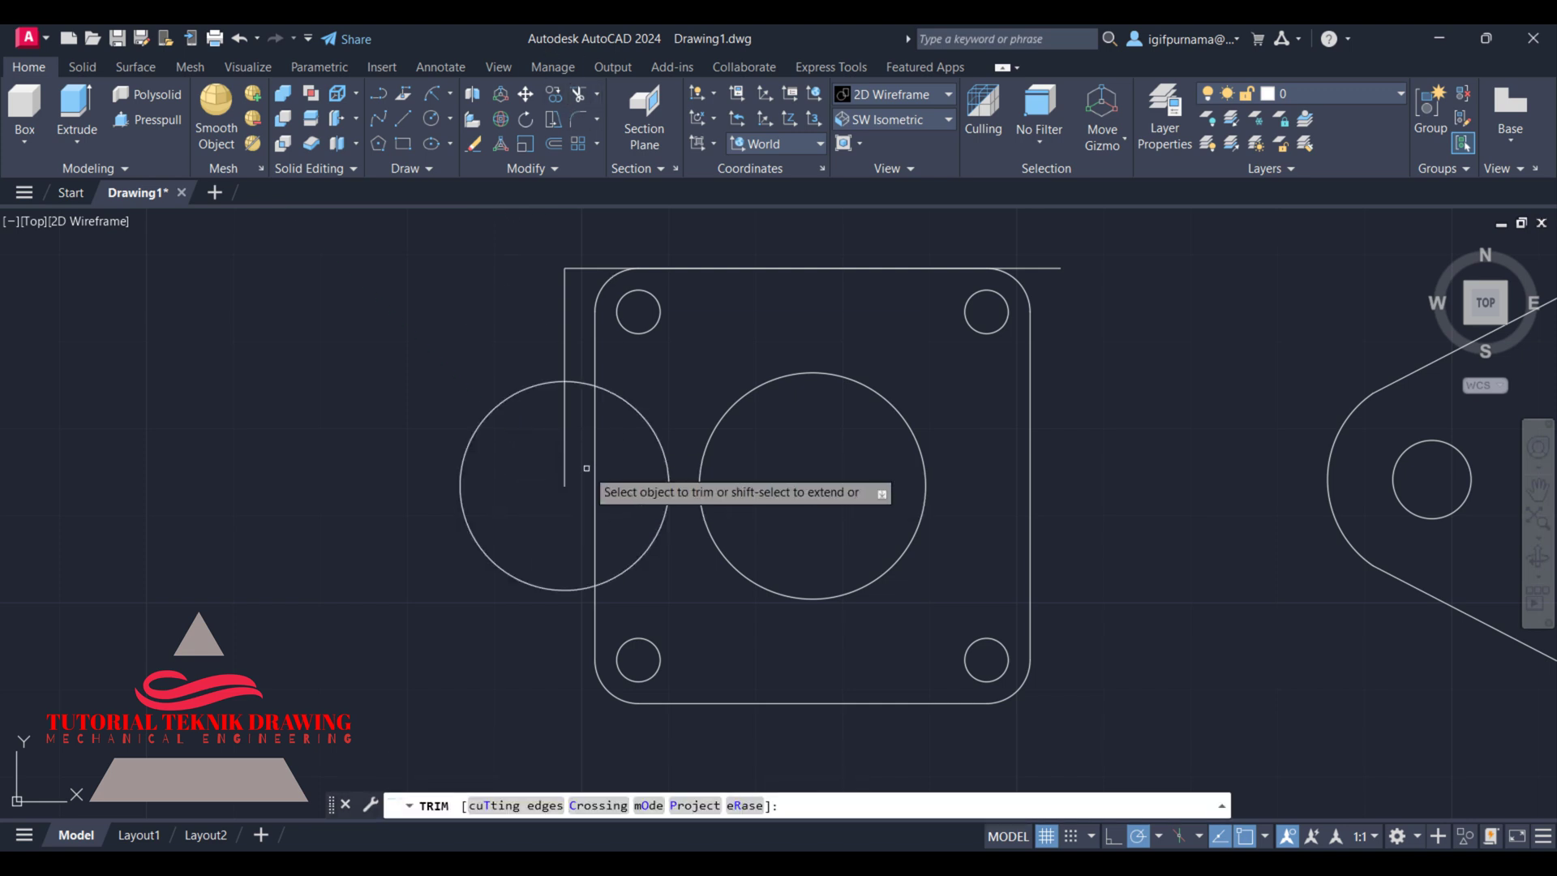
click(580, 383)
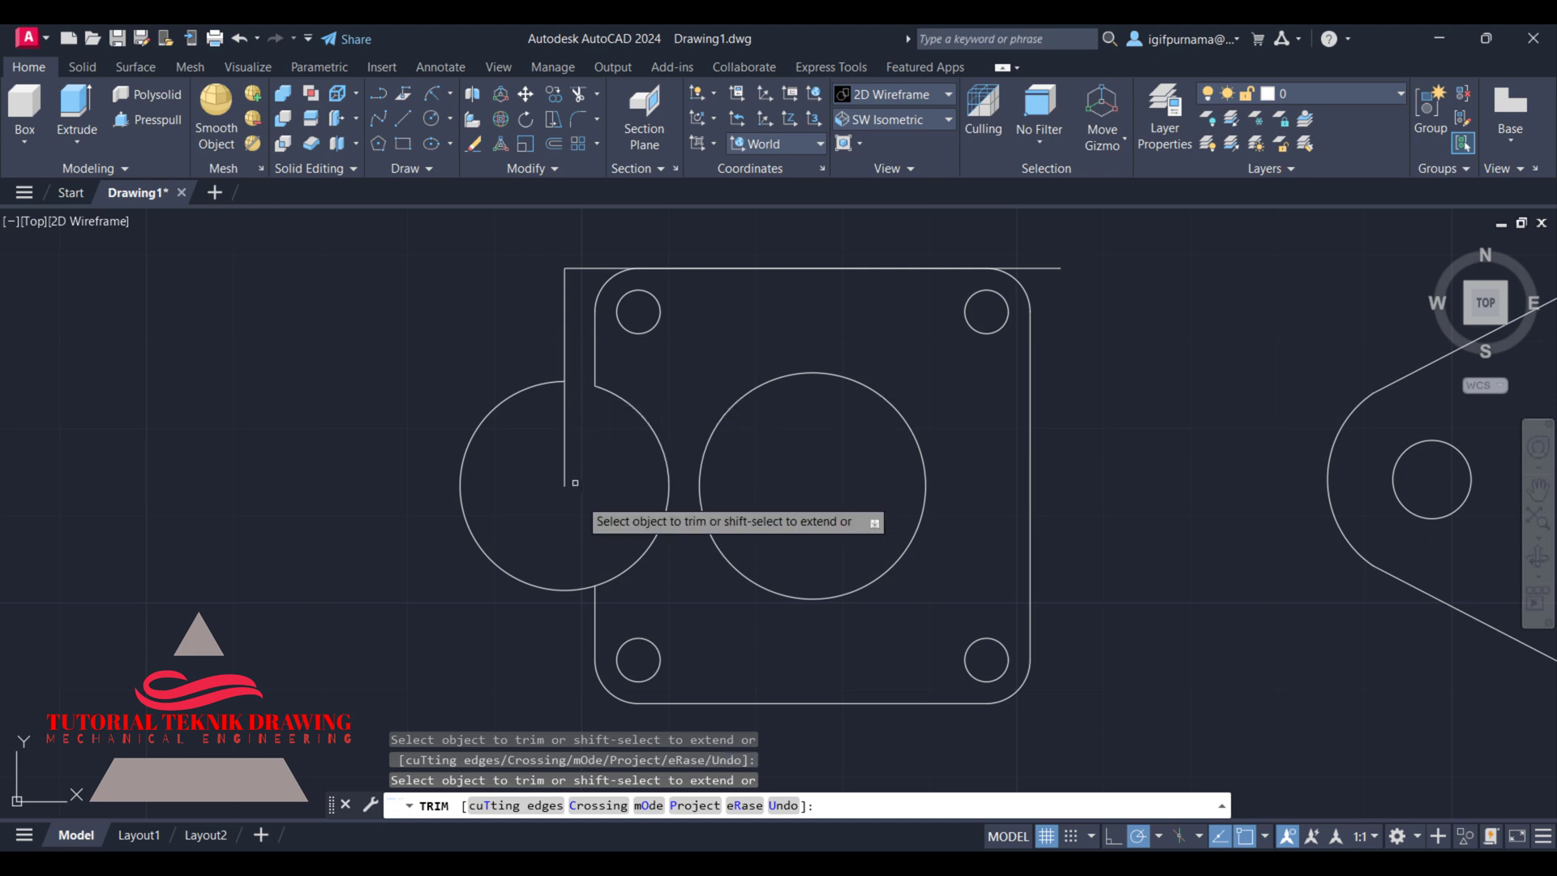
click(573, 592)
right_click(614, 461)
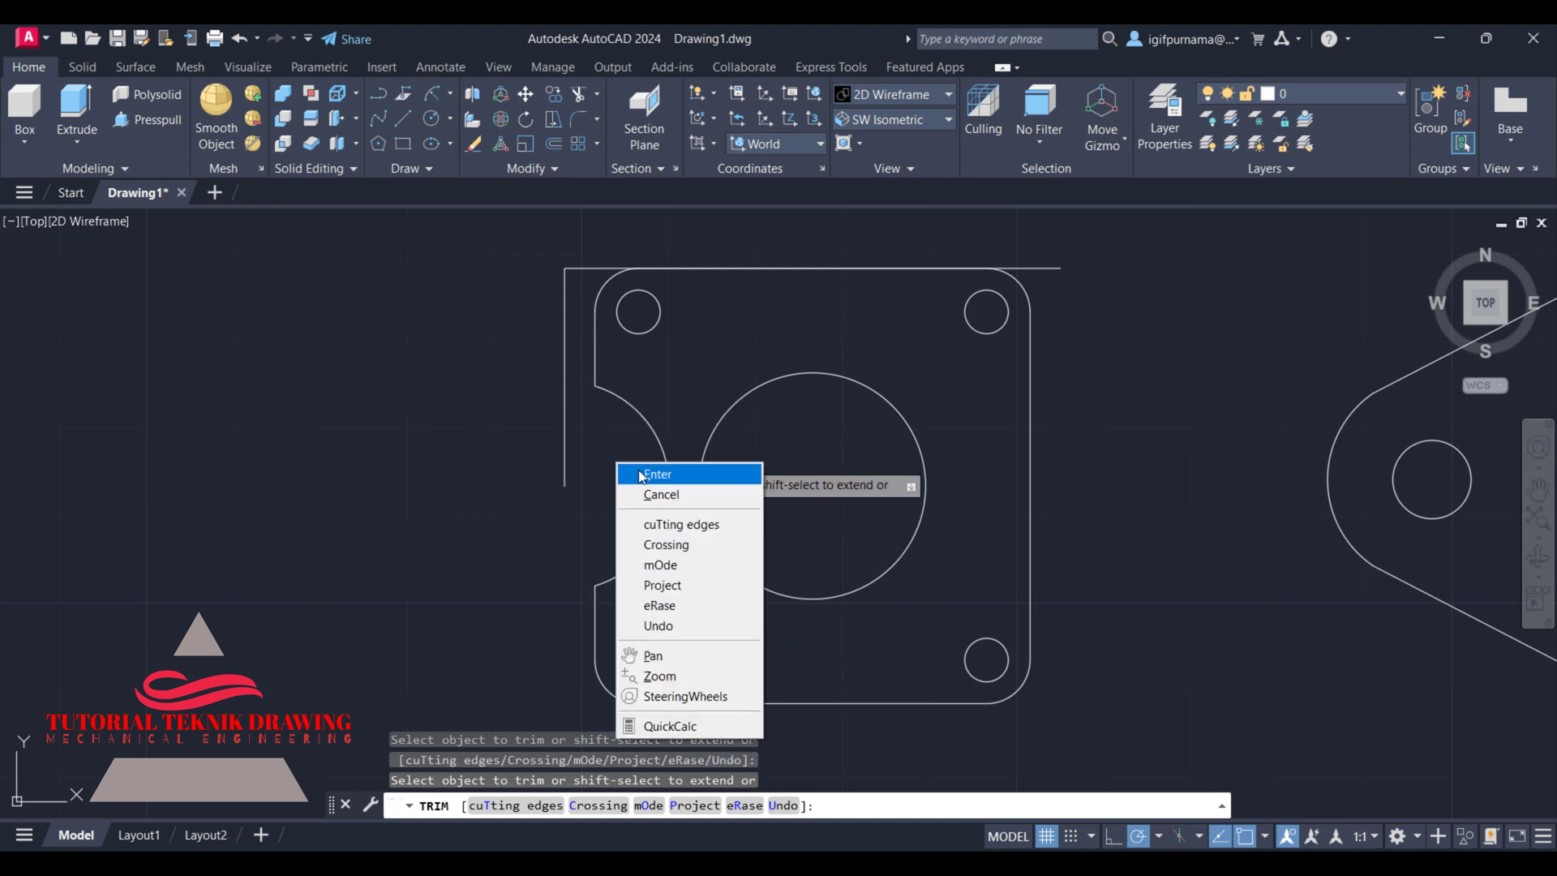
click(636, 471)
- Mirror the left notch arc across the plate's vertical centreline, keeping the original
click(590, 163)
click(583, 190)
click(670, 392)
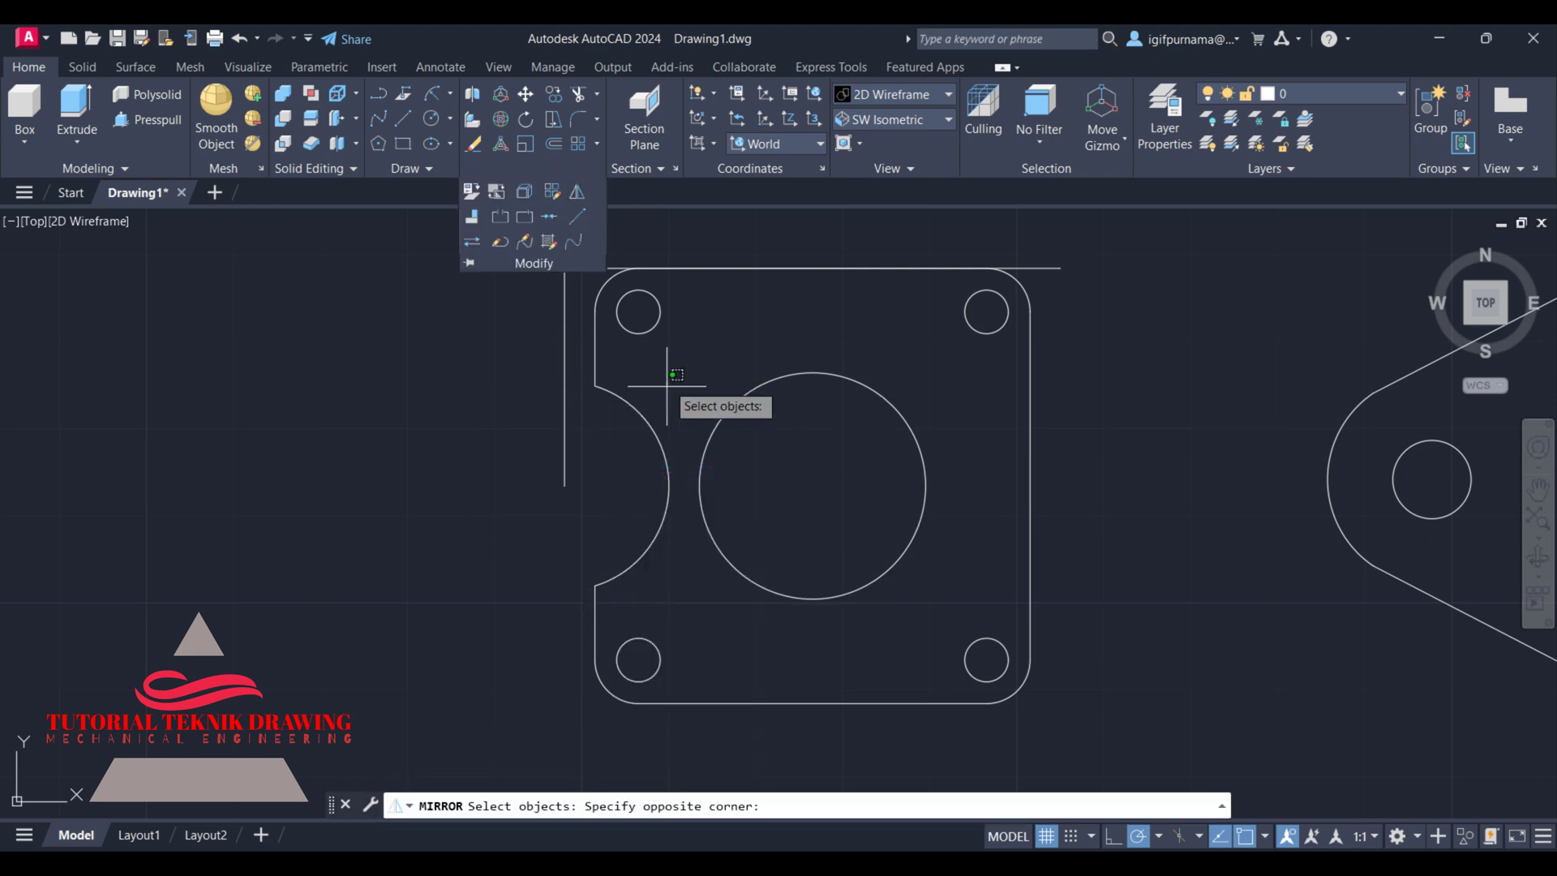
click(661, 556)
key(Return)
click(812, 600)
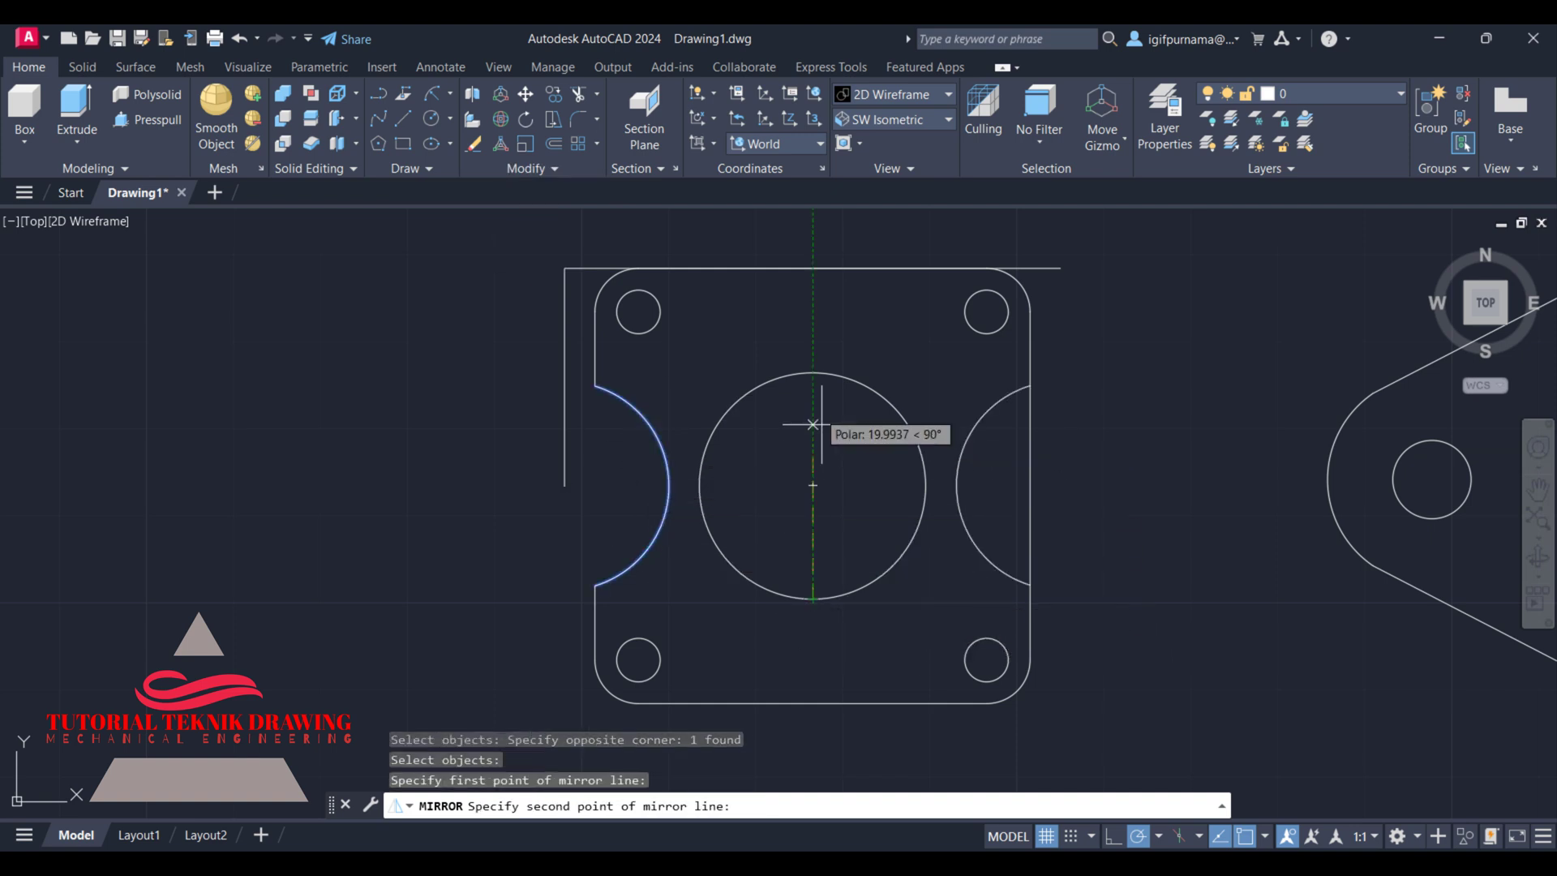
click(812, 372)
right_click(824, 384)
click(860, 394)
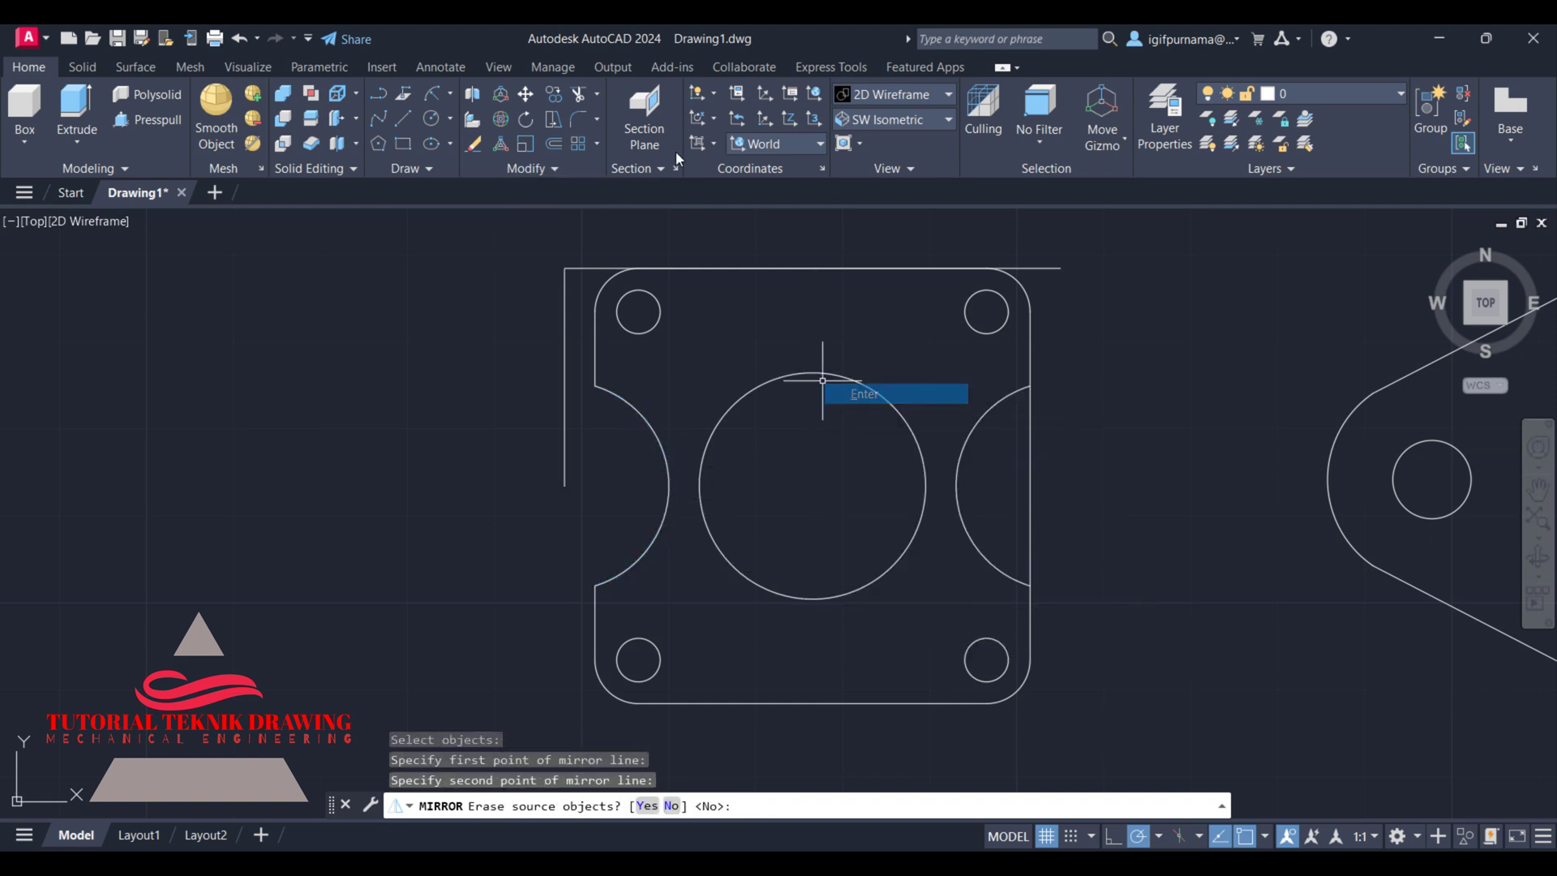
- Fence-trim the plate's right edge inside the mirrored notch
click(578, 93)
click(1094, 505)
click(1009, 451)
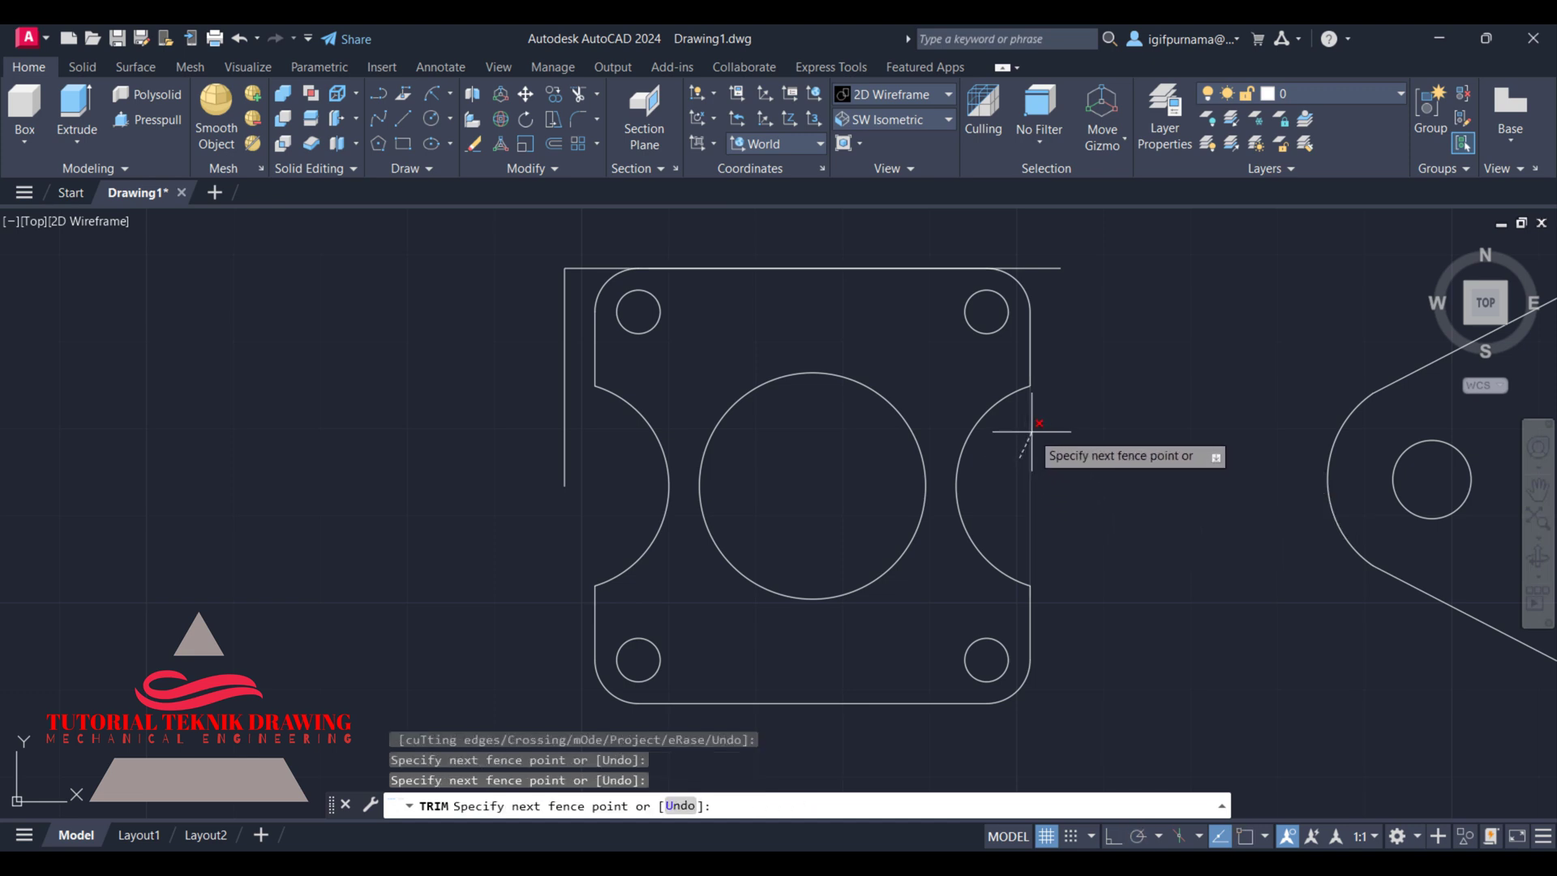
key(Return)
right_click(1096, 346)
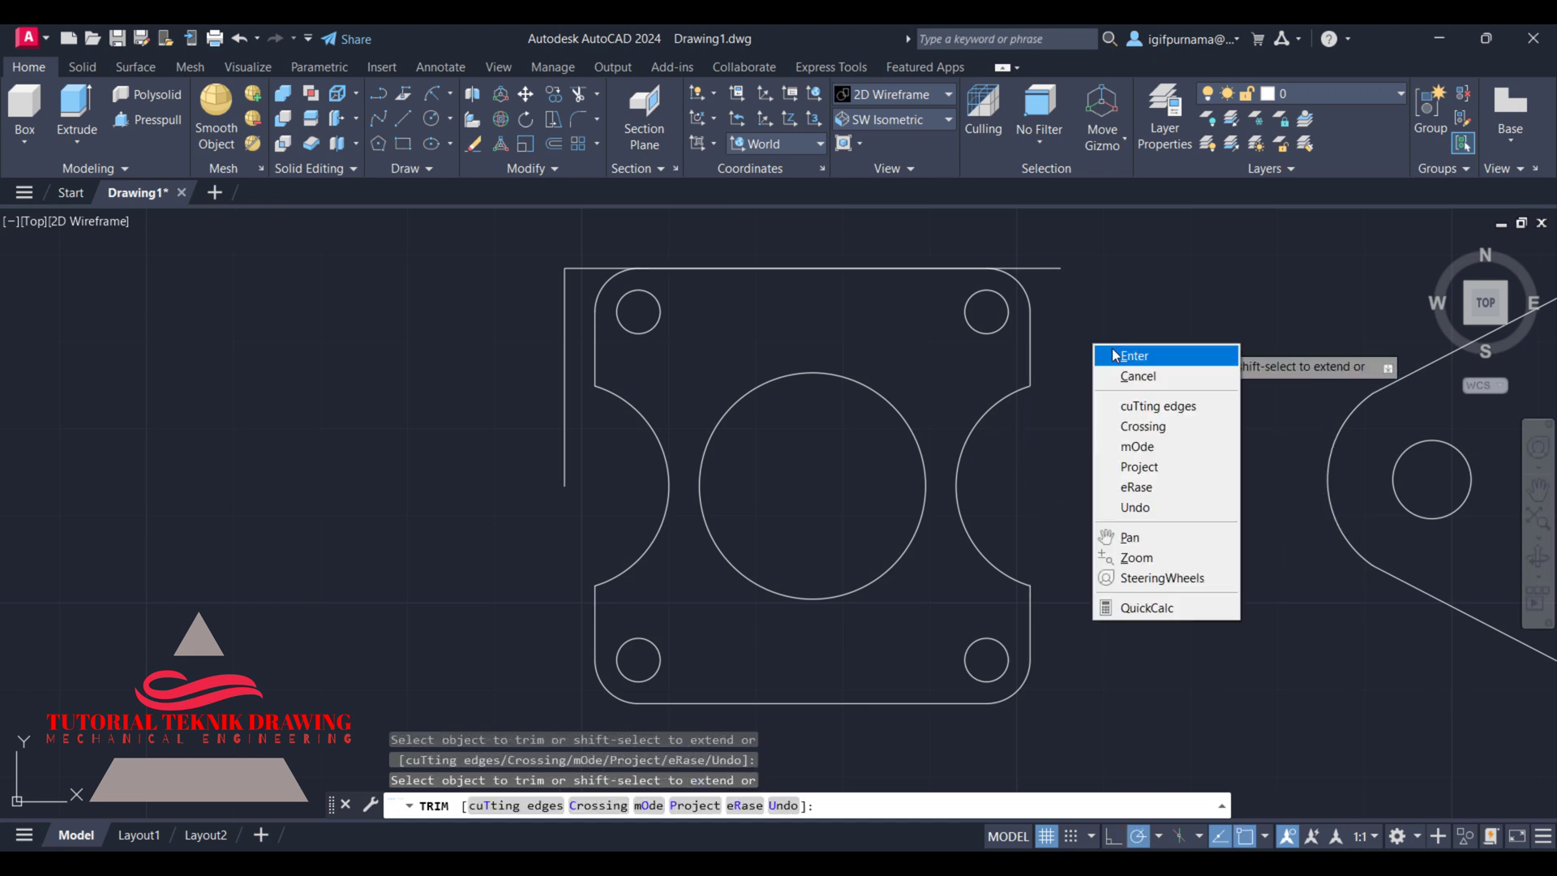
click(1112, 348)
- Erase the top and left construction lines
click(473, 146)
click(1083, 274)
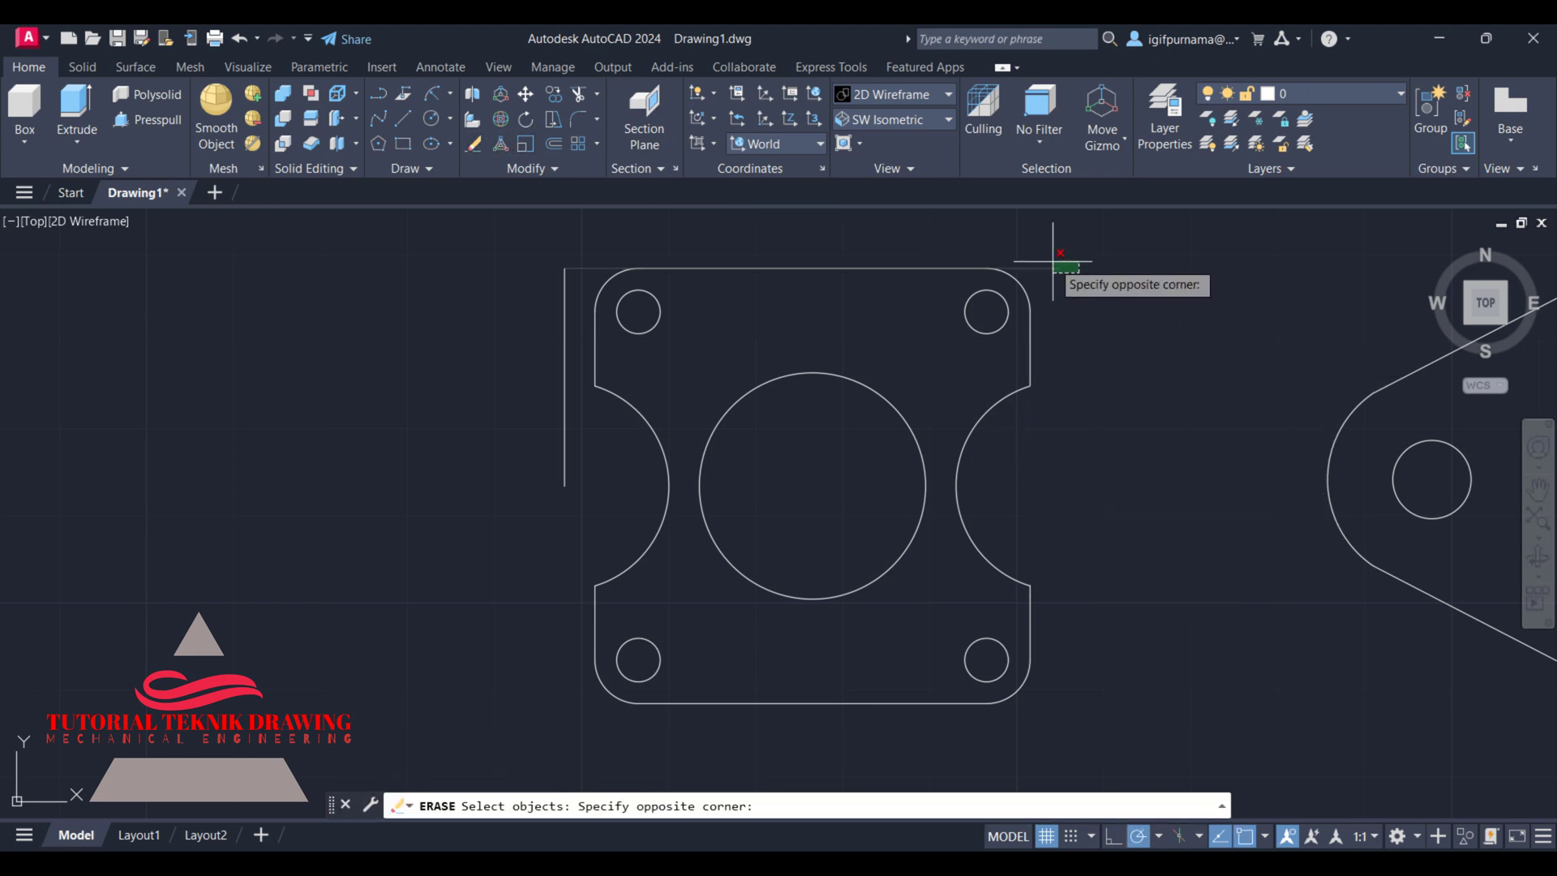
click(1015, 227)
click(578, 353)
click(534, 311)
scroll(531, 309, down, 2)
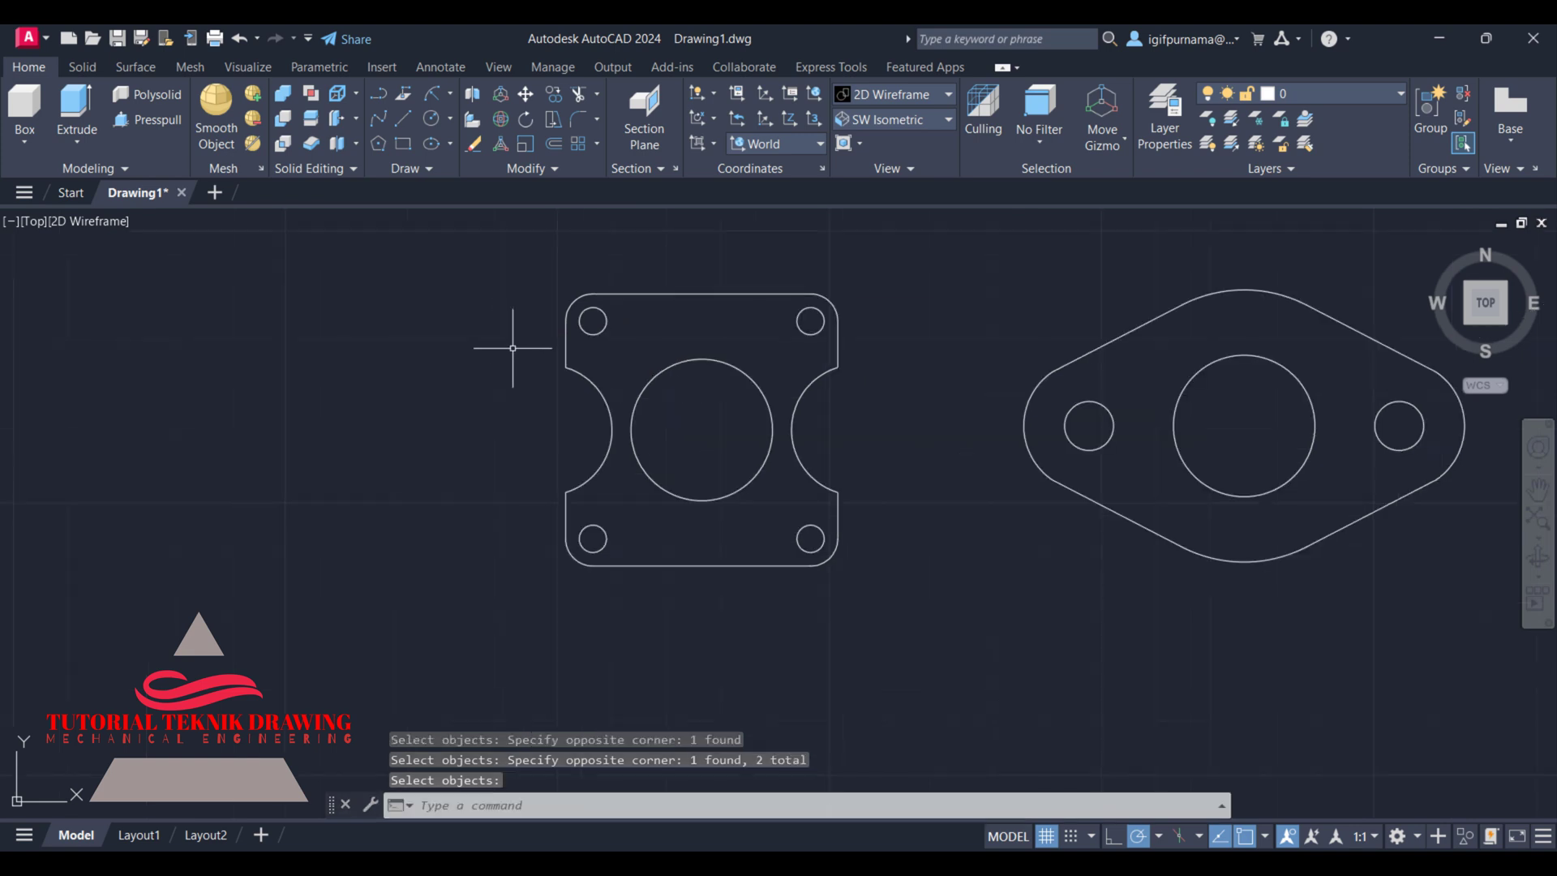
scroll(511, 337, down, 2)
scroll(521, 359, down, 2)
scroll(773, 406, up, 2)
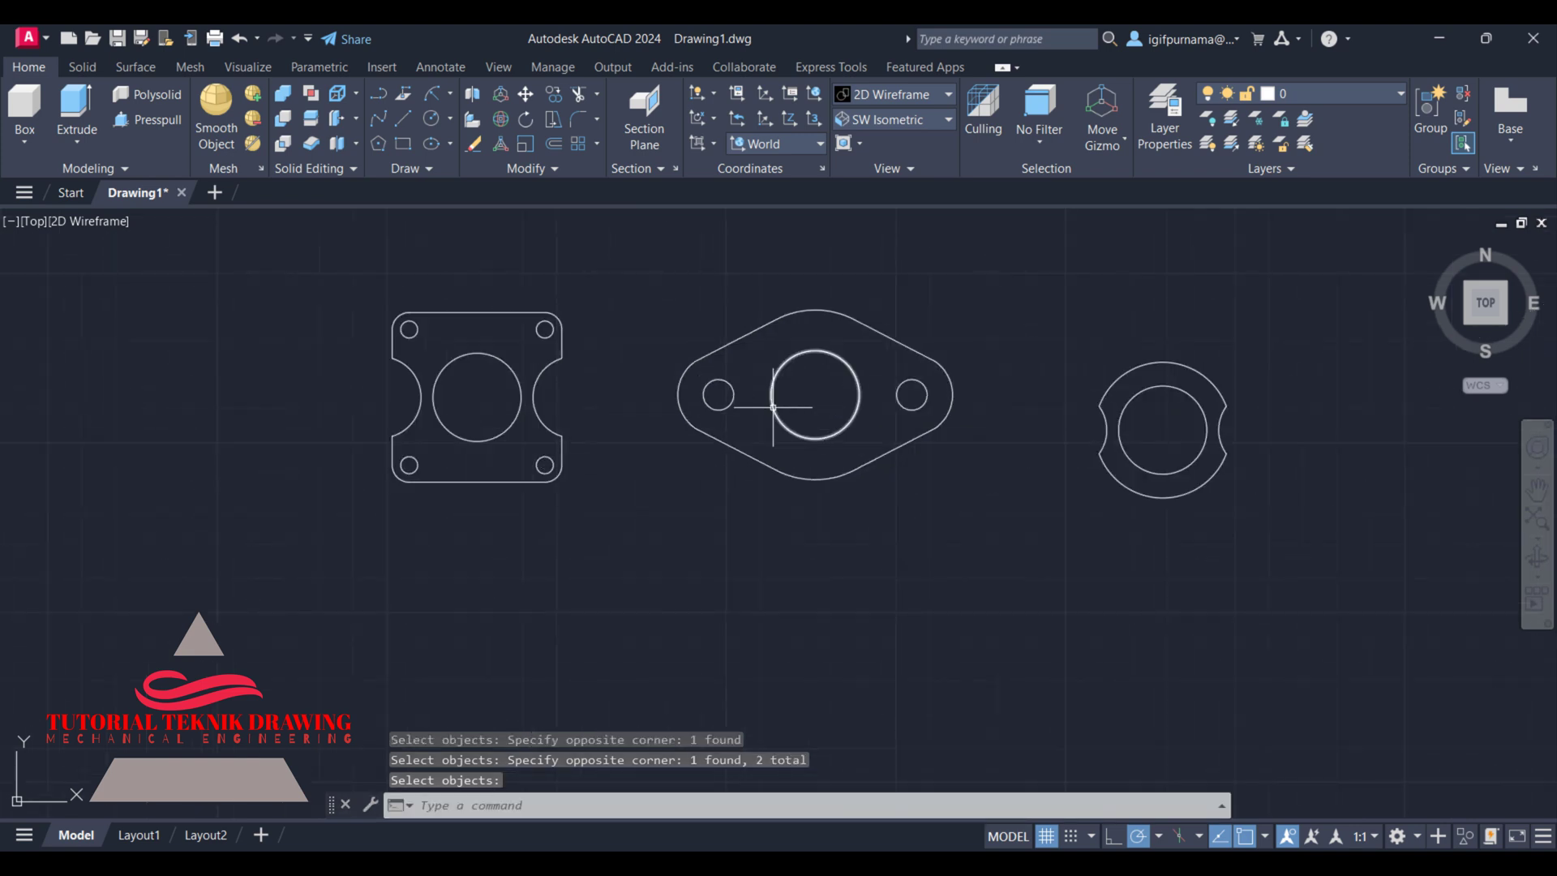
- Zoom out over the whole flange reference in Photos, then open AutoCAD's preset views list
key(alt+Tab)
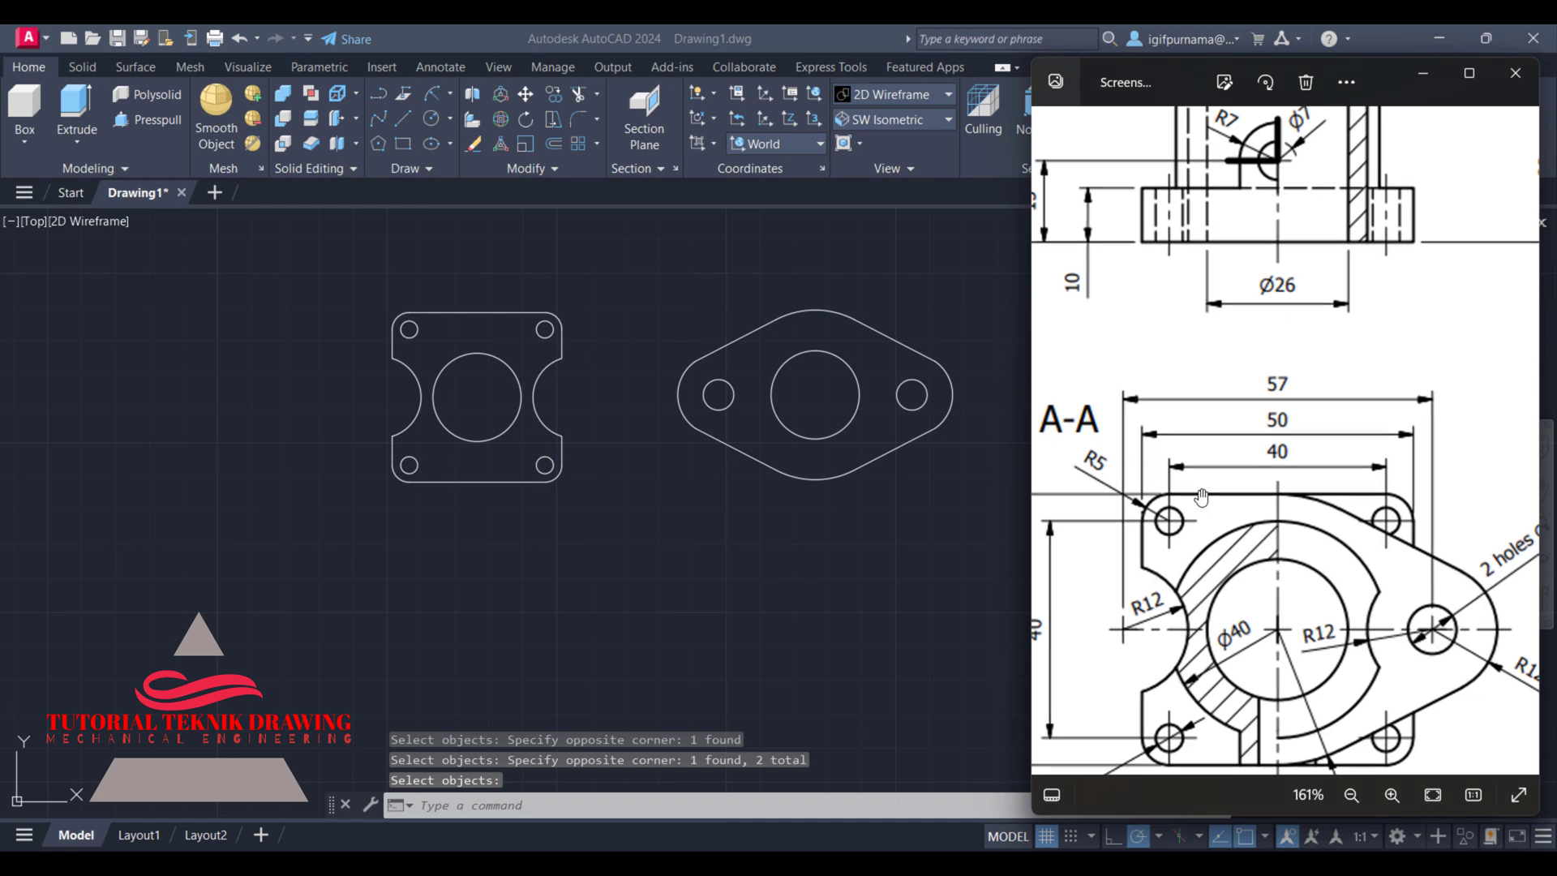
scroll(1201, 497, down, 3)
scroll(1192, 479, down, 2)
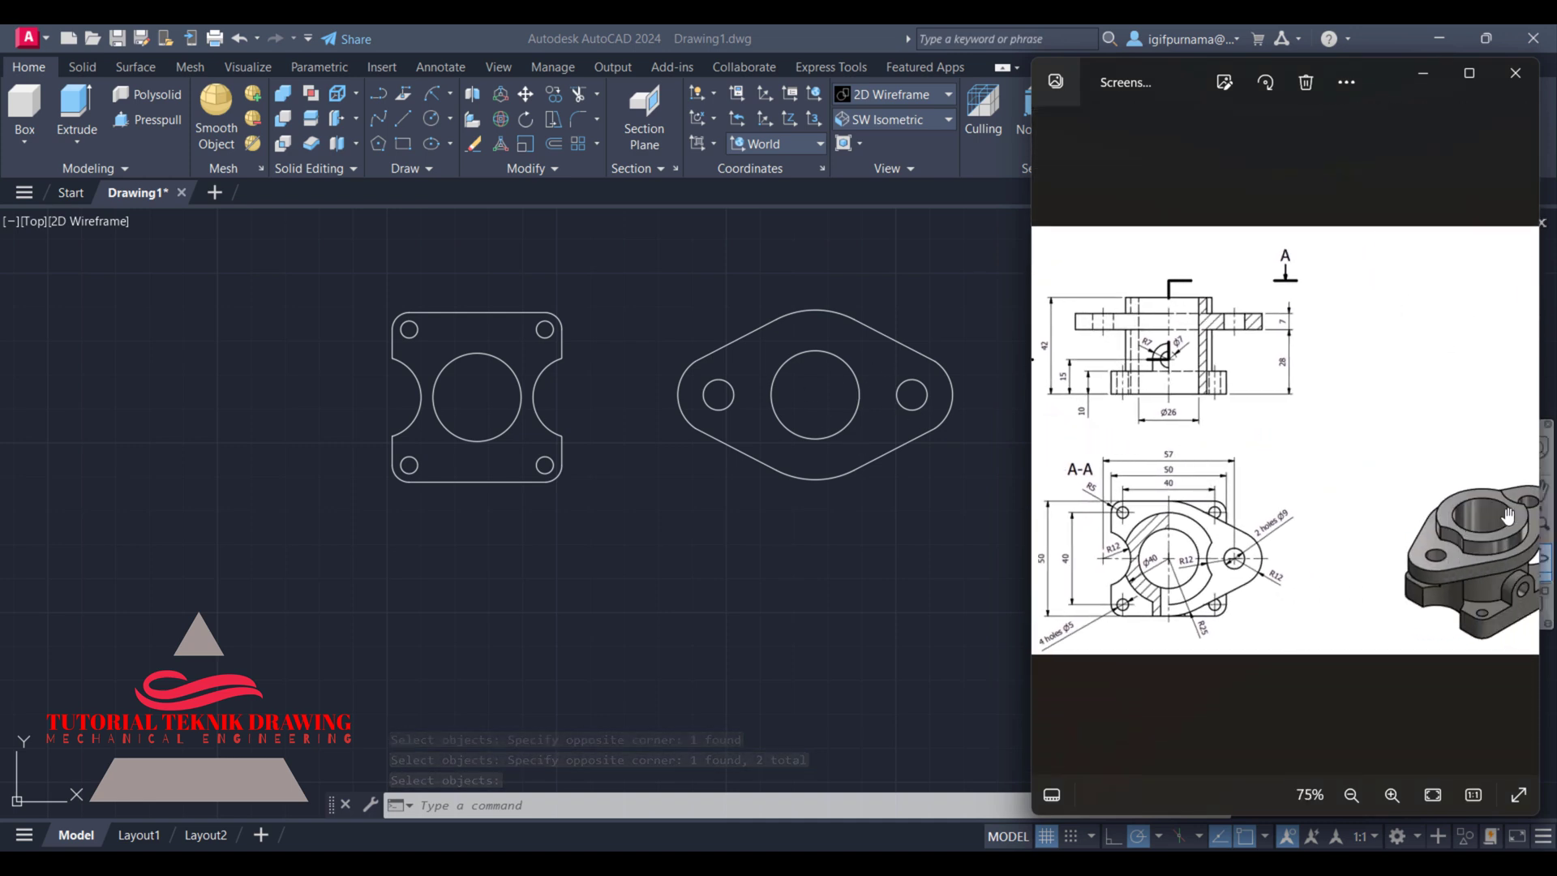
mouse_move(1361, 572)
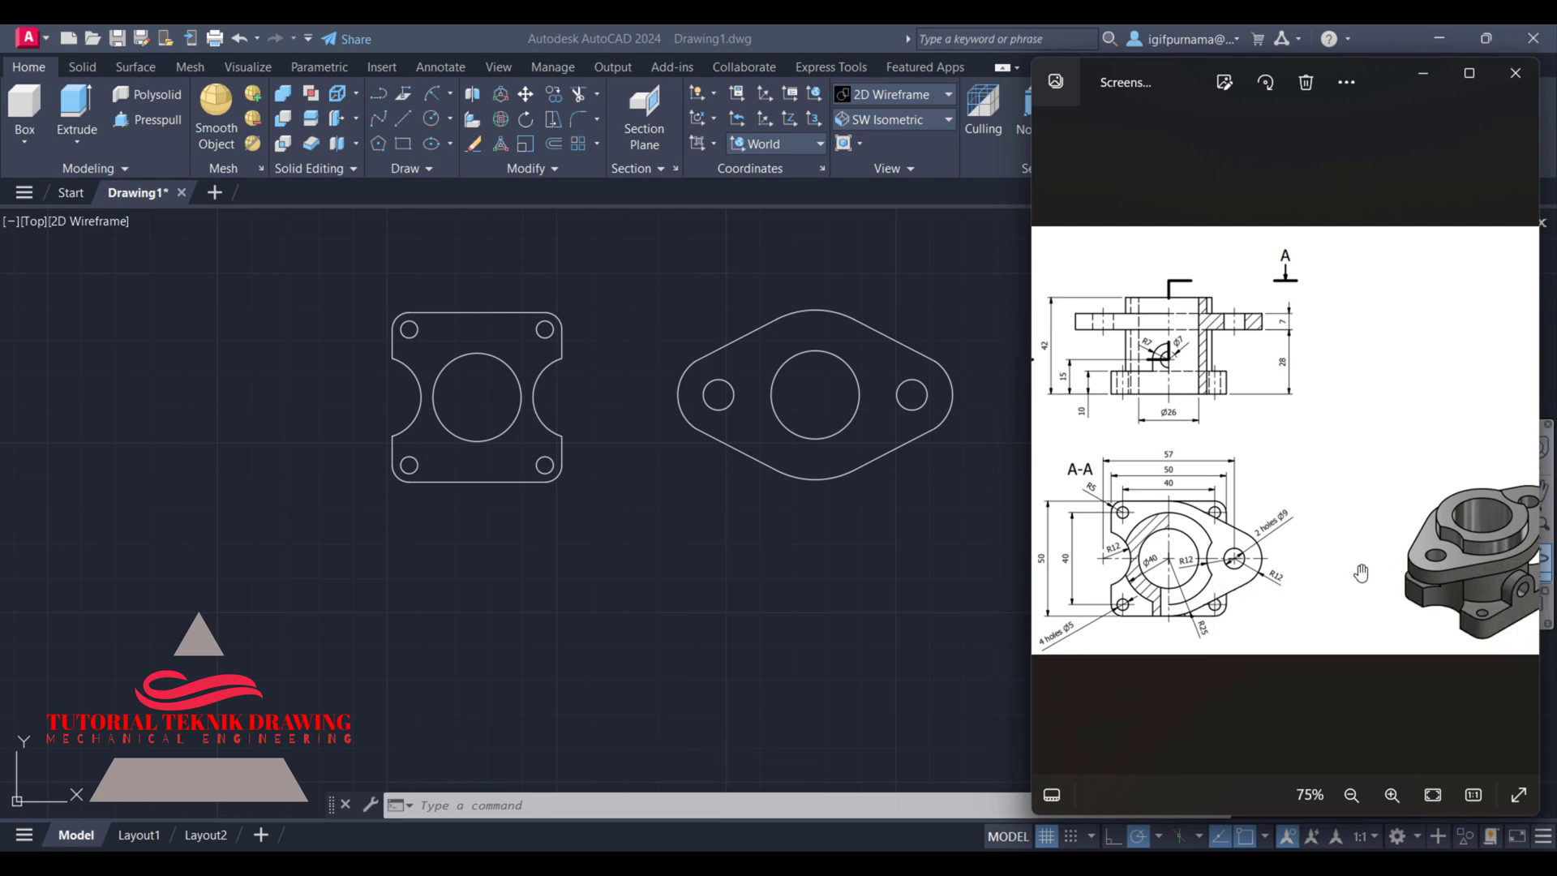
key(alt+Tab)
click(881, 126)
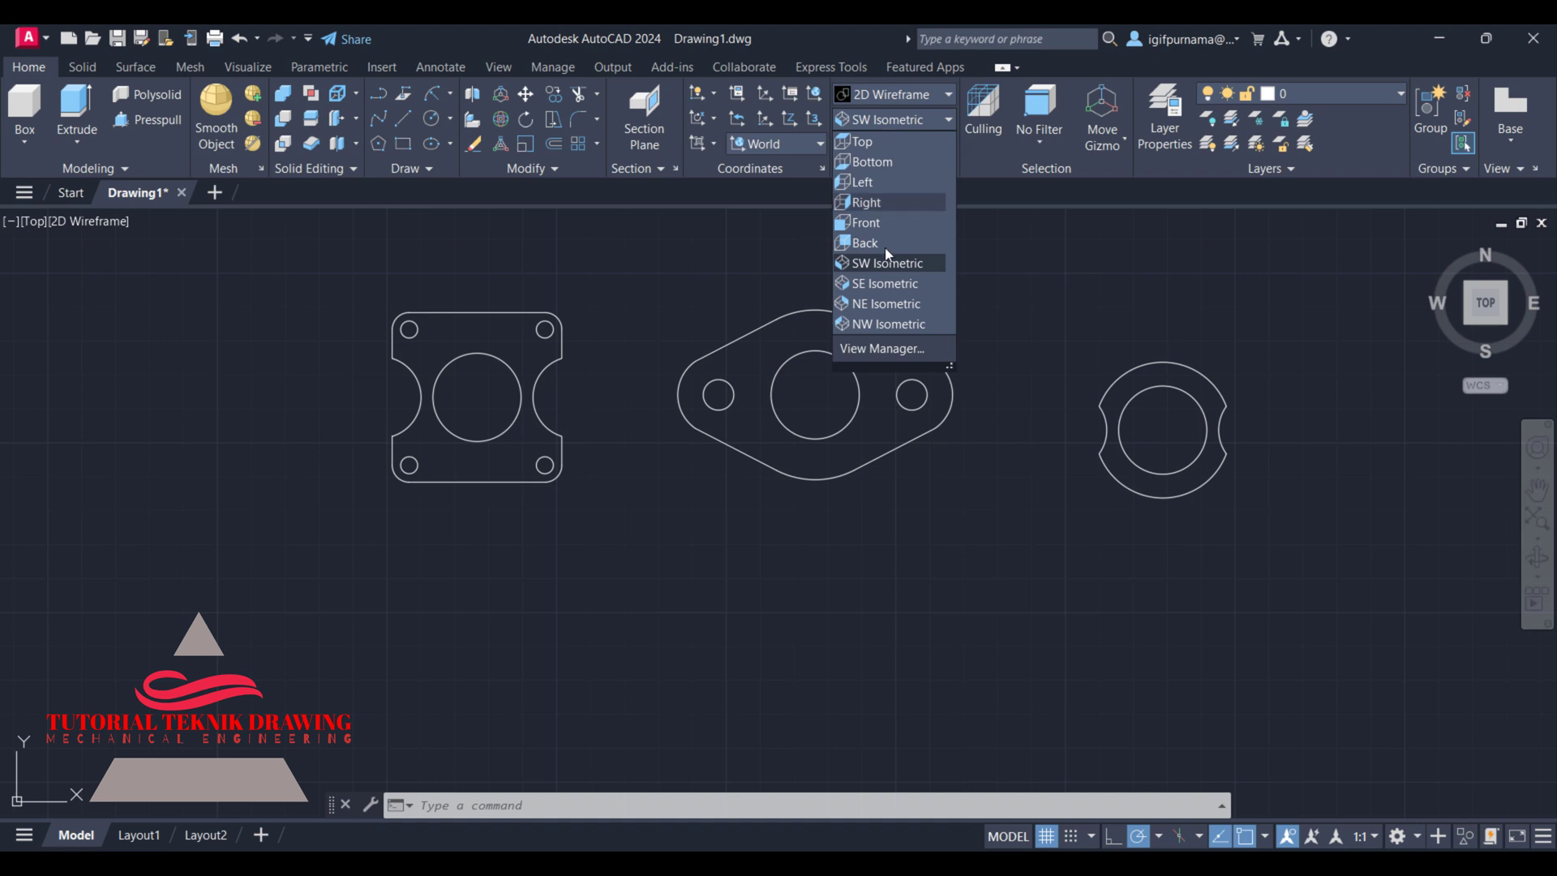
- Switch to SW Isometric and press-pull the base plate 10 and the diamond flange 7
click(870, 263)
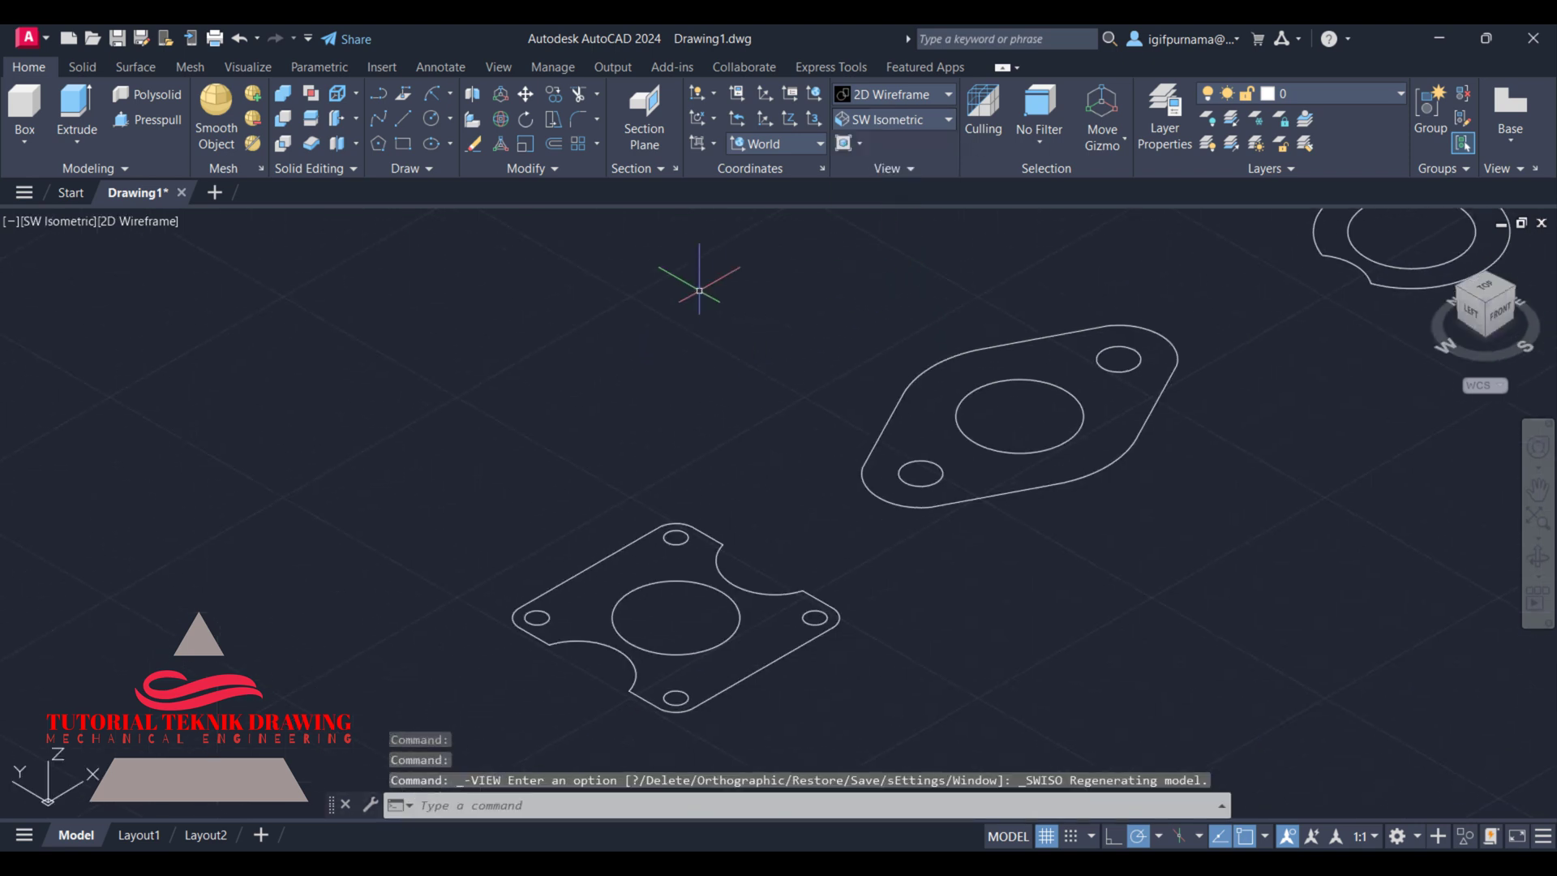
click(157, 120)
click(726, 640)
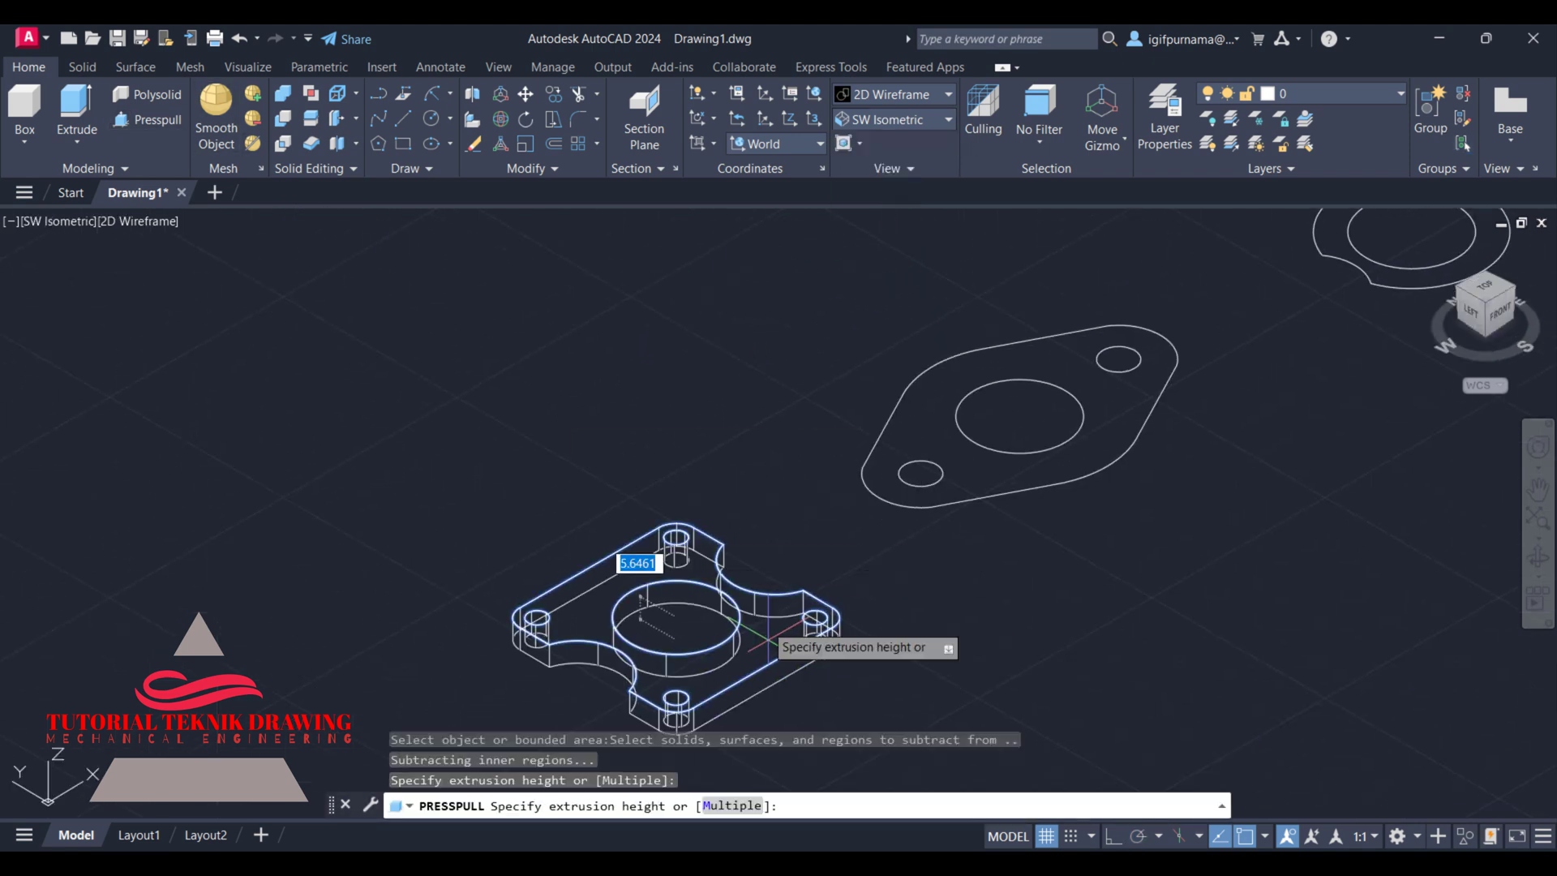
text(1)
text(10)
key(Return)
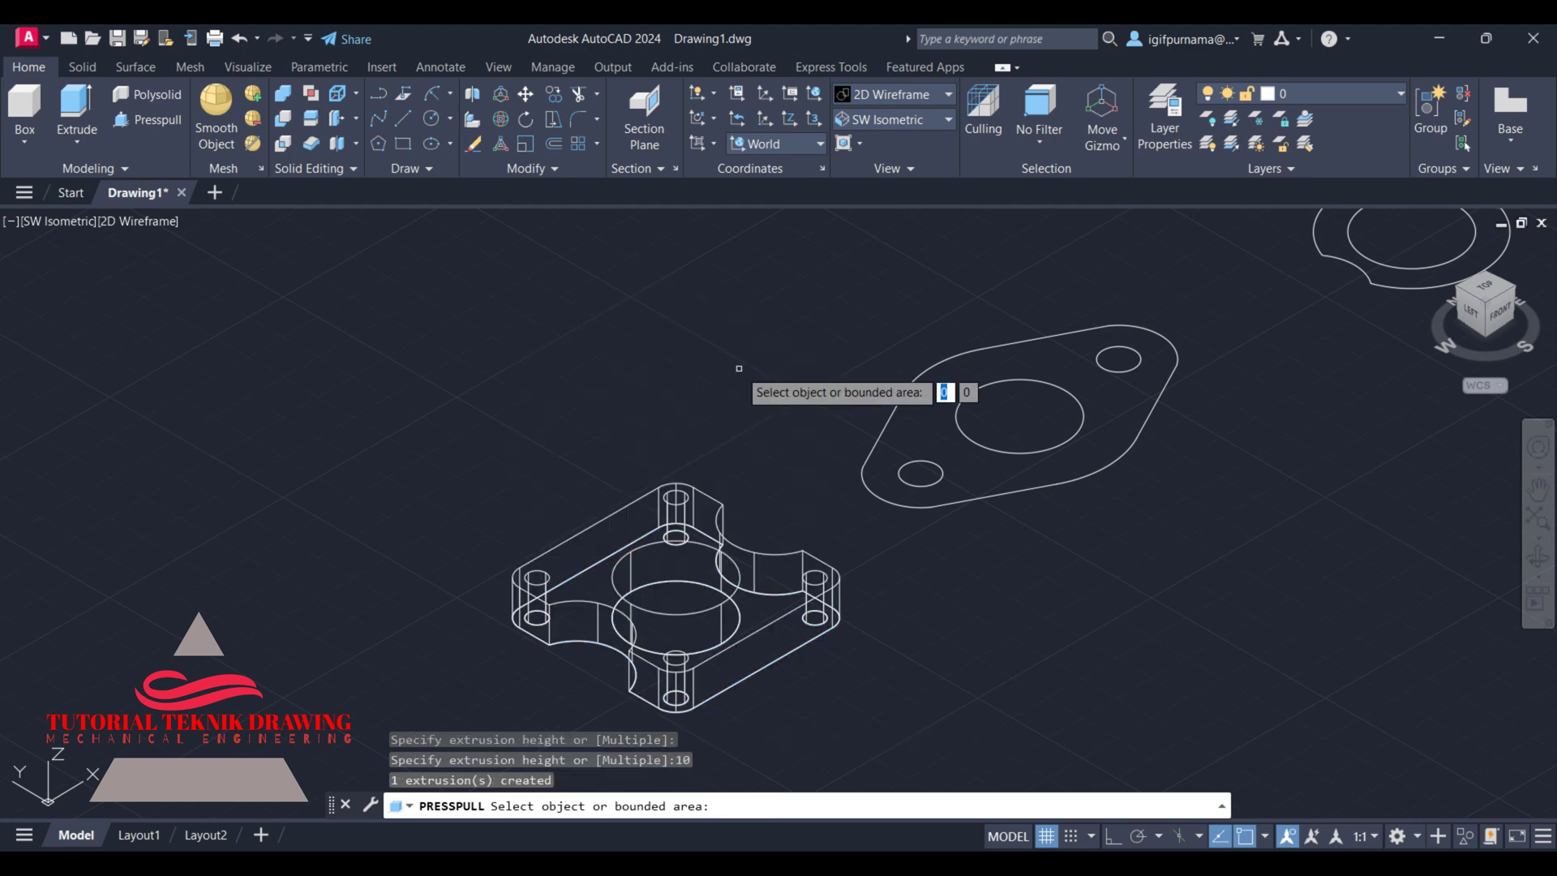
click(1049, 462)
text(7)
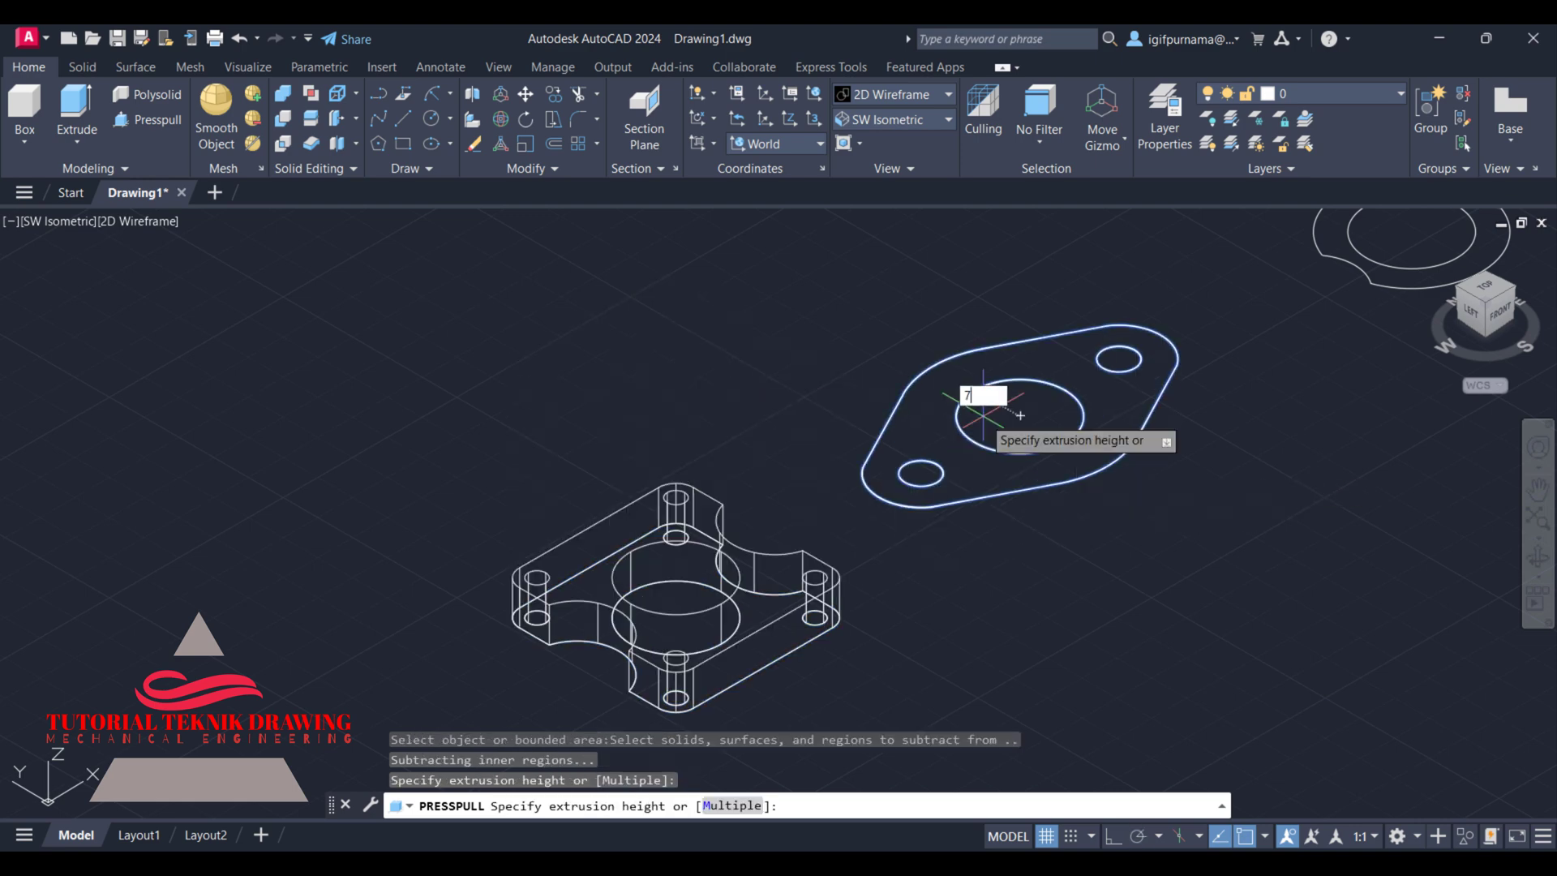
key(Return)
- Bring the side-view dimensions of the flange reference drawing into view
scroll(771, 608, down, 3)
scroll(1043, 417, up, 5)
scroll(1035, 730, up, 5)
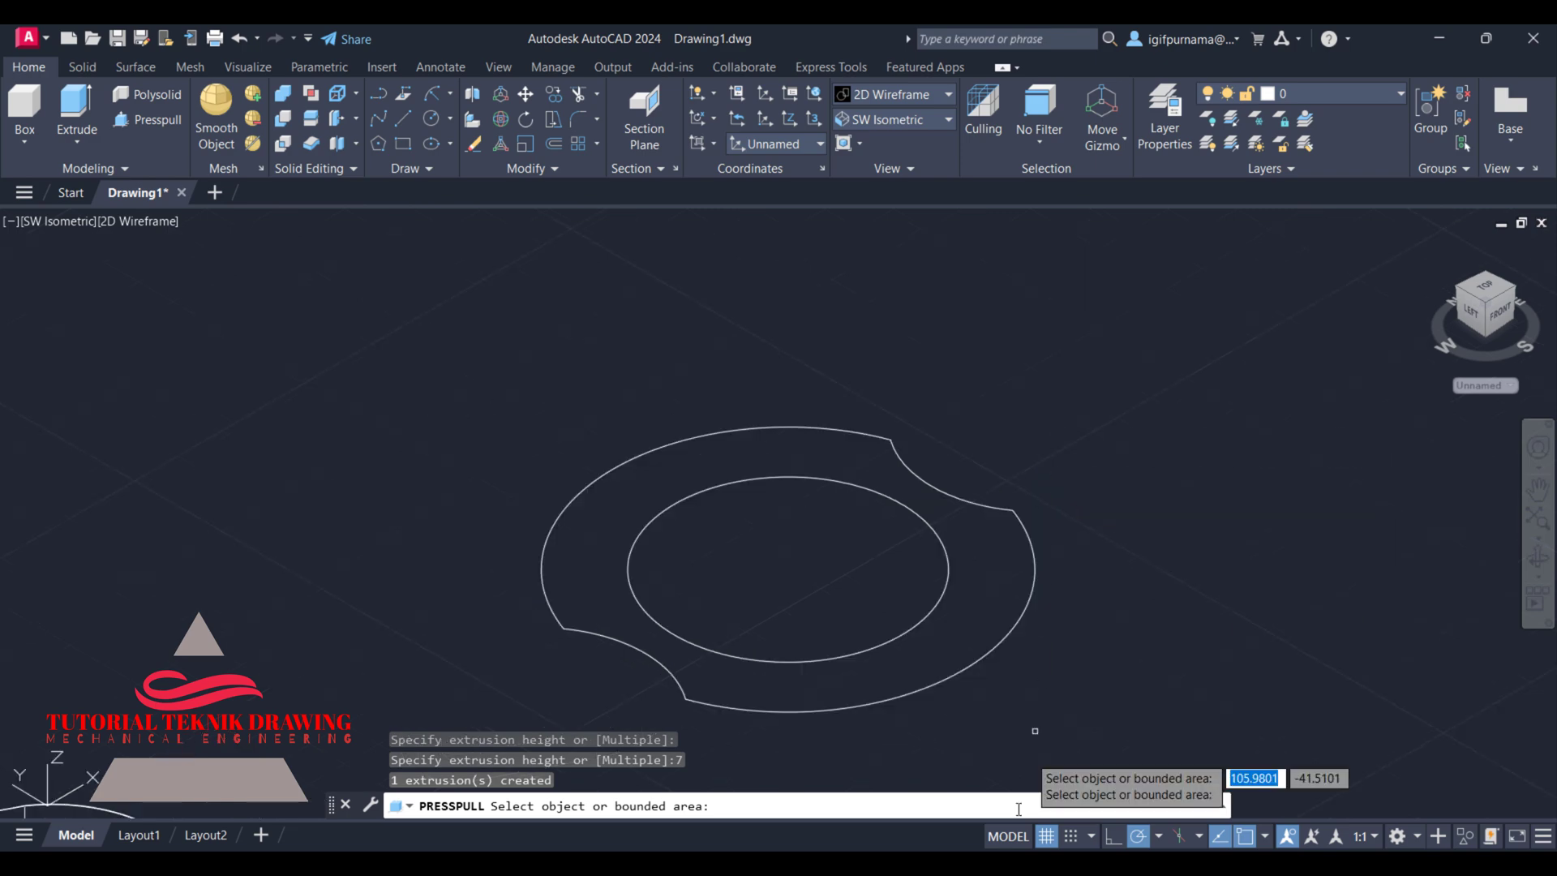
key(alt+Tab)
scroll(1168, 341, up, 2)
drag(1109, 341, 1168, 340)
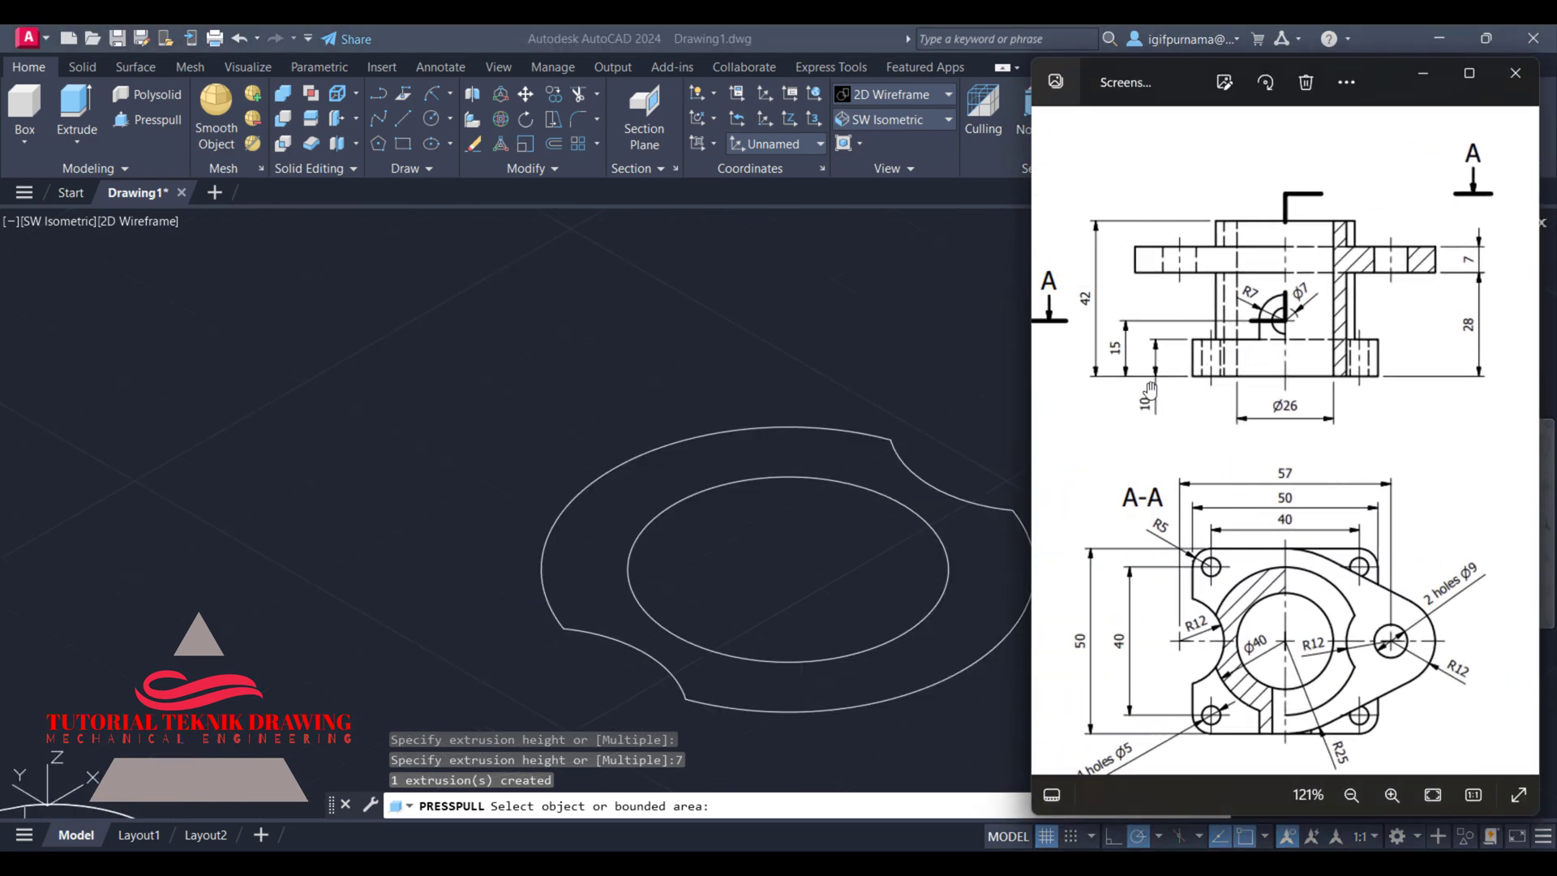
- Compute the cylinder height 42 − 10 = 32 in Calculator, then press-pull the ring area
key(alt+Tab)
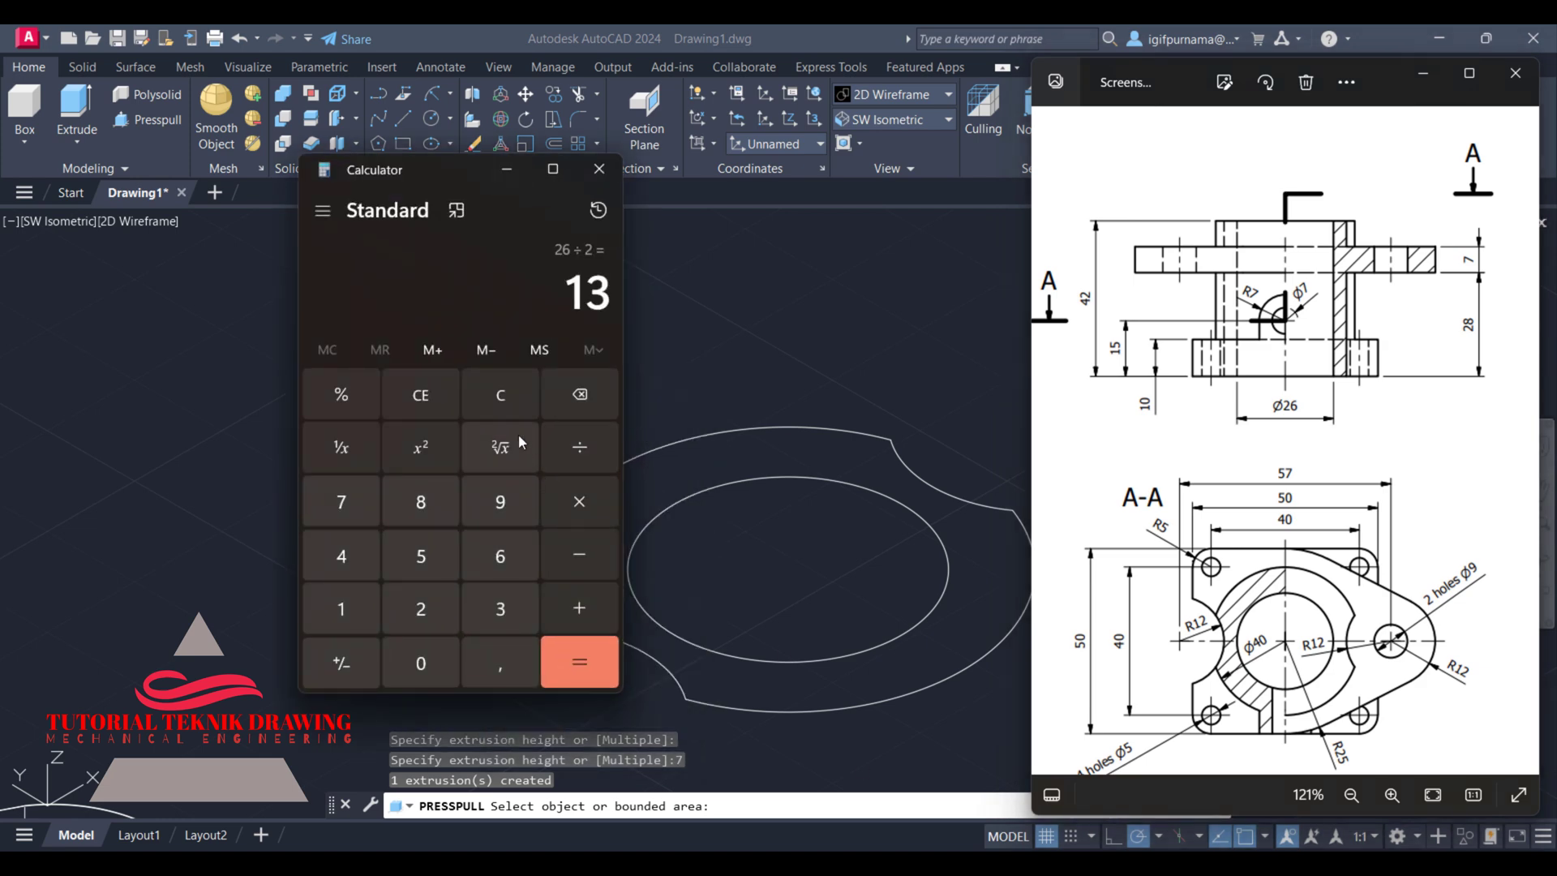
click(432, 618)
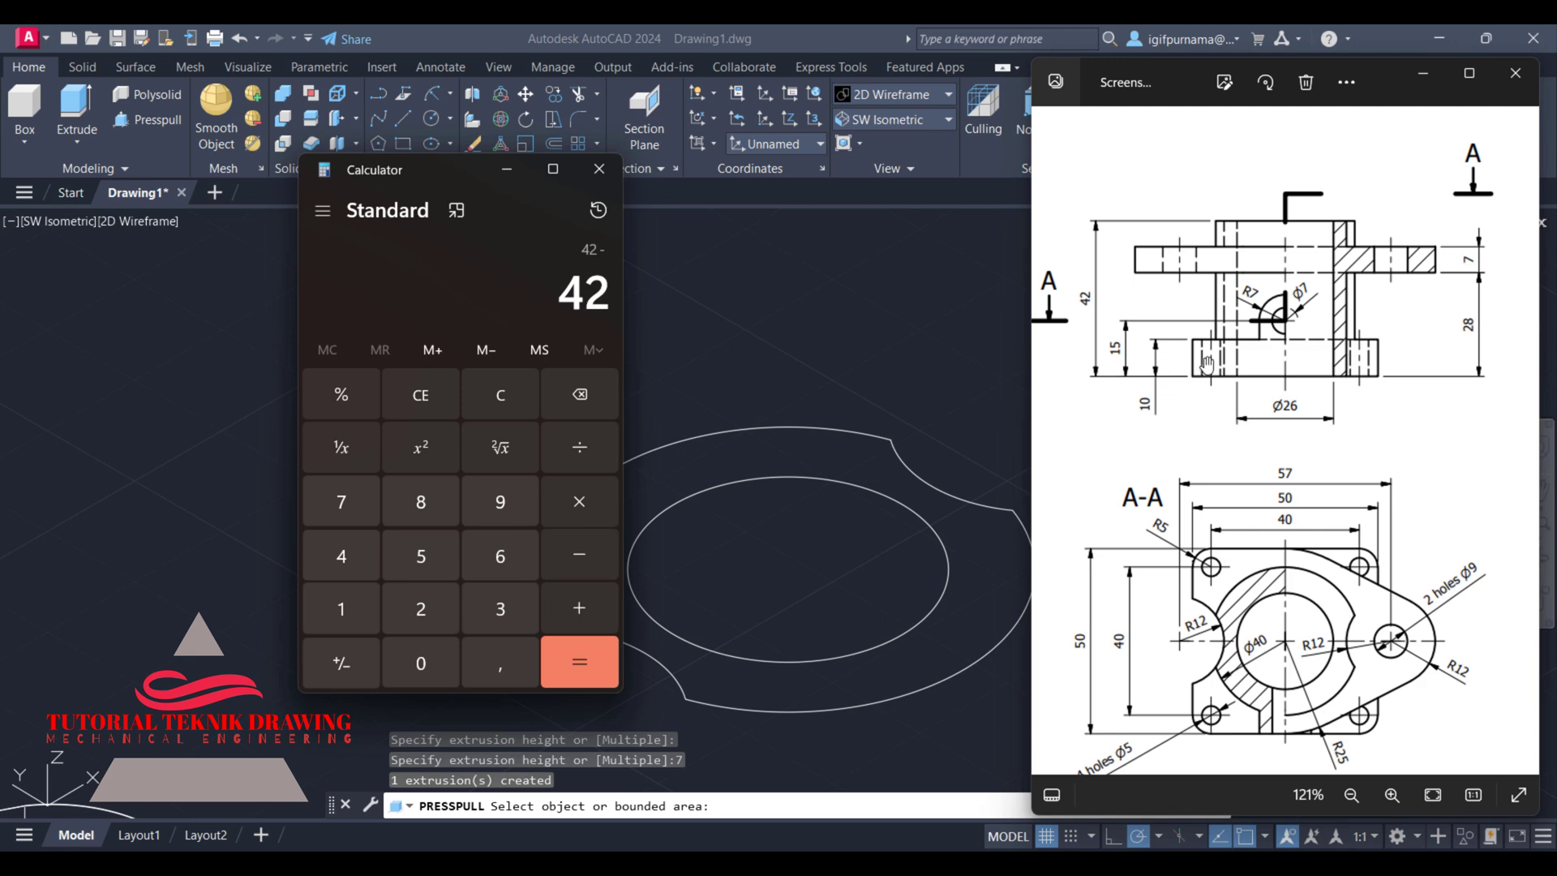
click(447, 649)
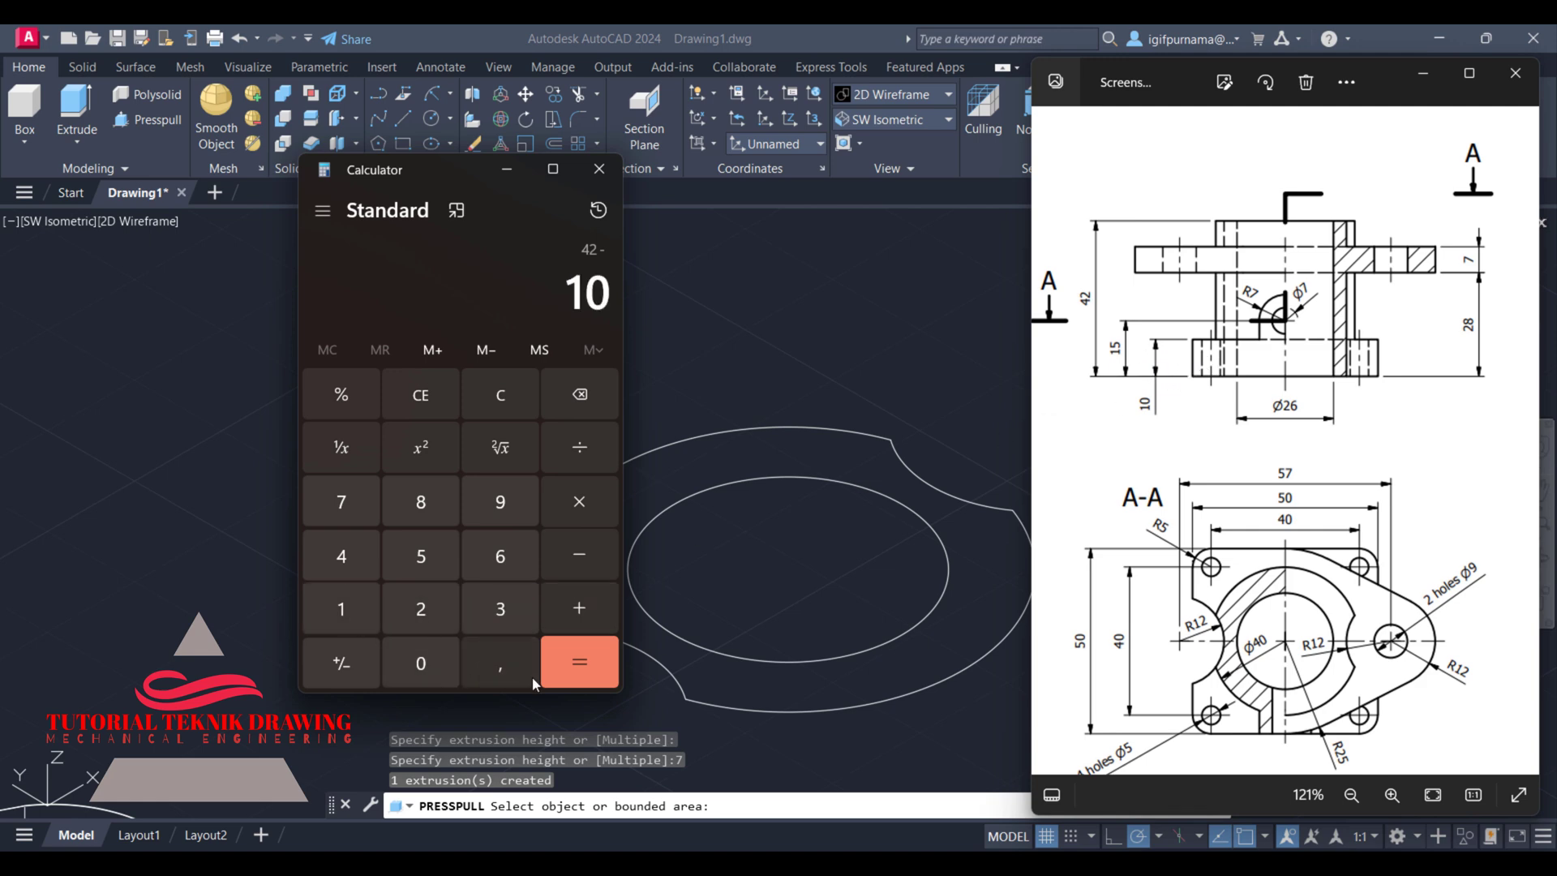
click(579, 641)
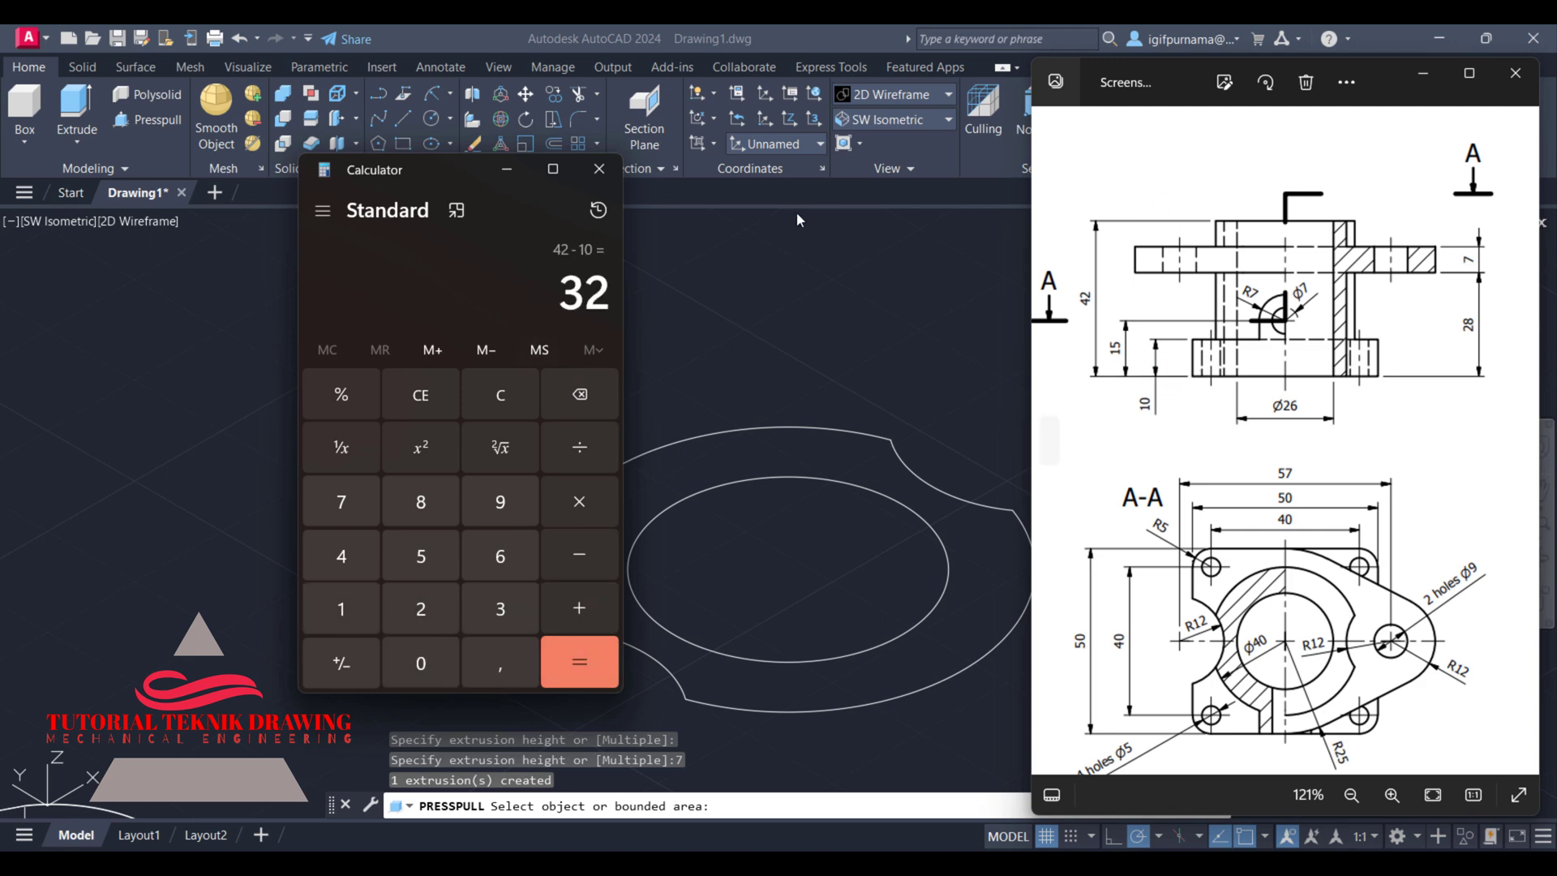
click(507, 169)
click(589, 511)
text(32)
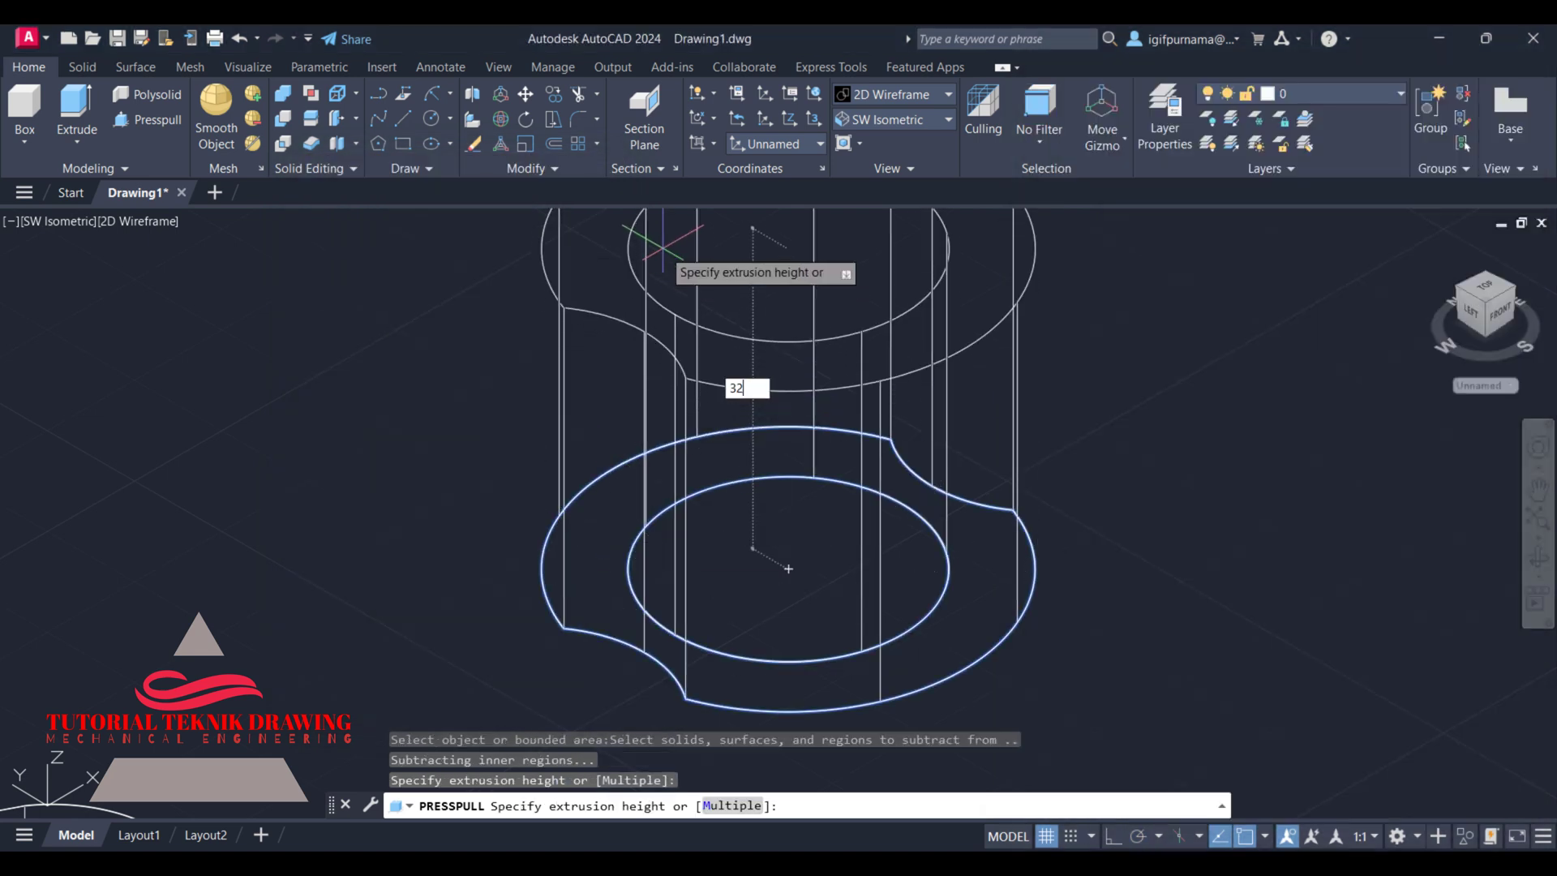
- Extrude the notched ring to a height of 32
key(Return)
scroll(1104, 484, down, 2)
scroll(1049, 543, down, 4)
middle_drag(1049, 542, 1088, 409)
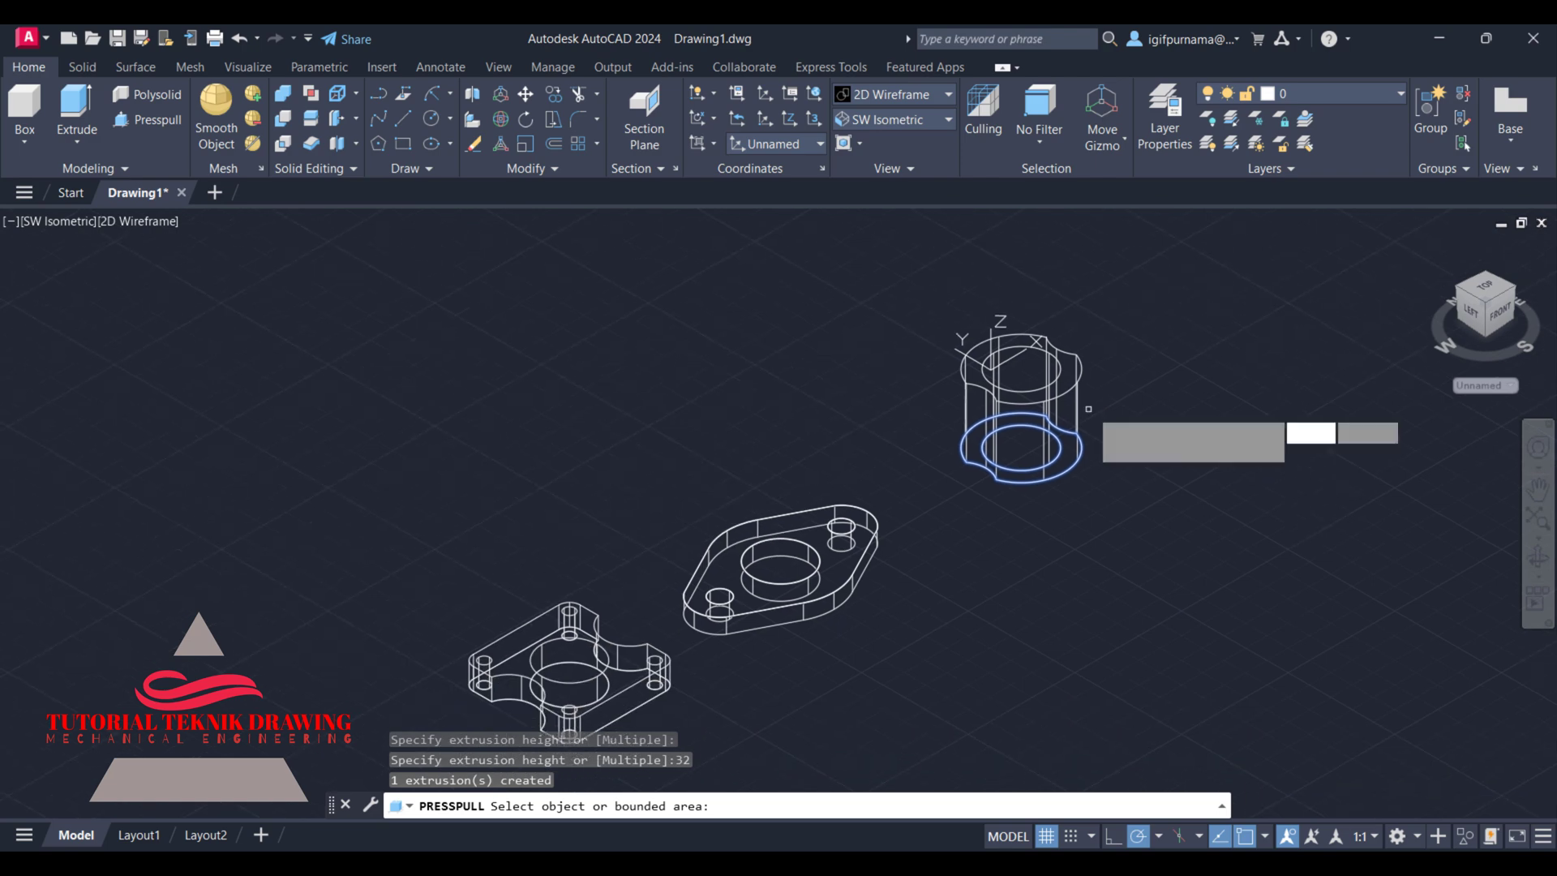
key(Return)
- Move the cylinder from its bottom centre onto the base plate's hole centre, then view the reference
click(525, 94)
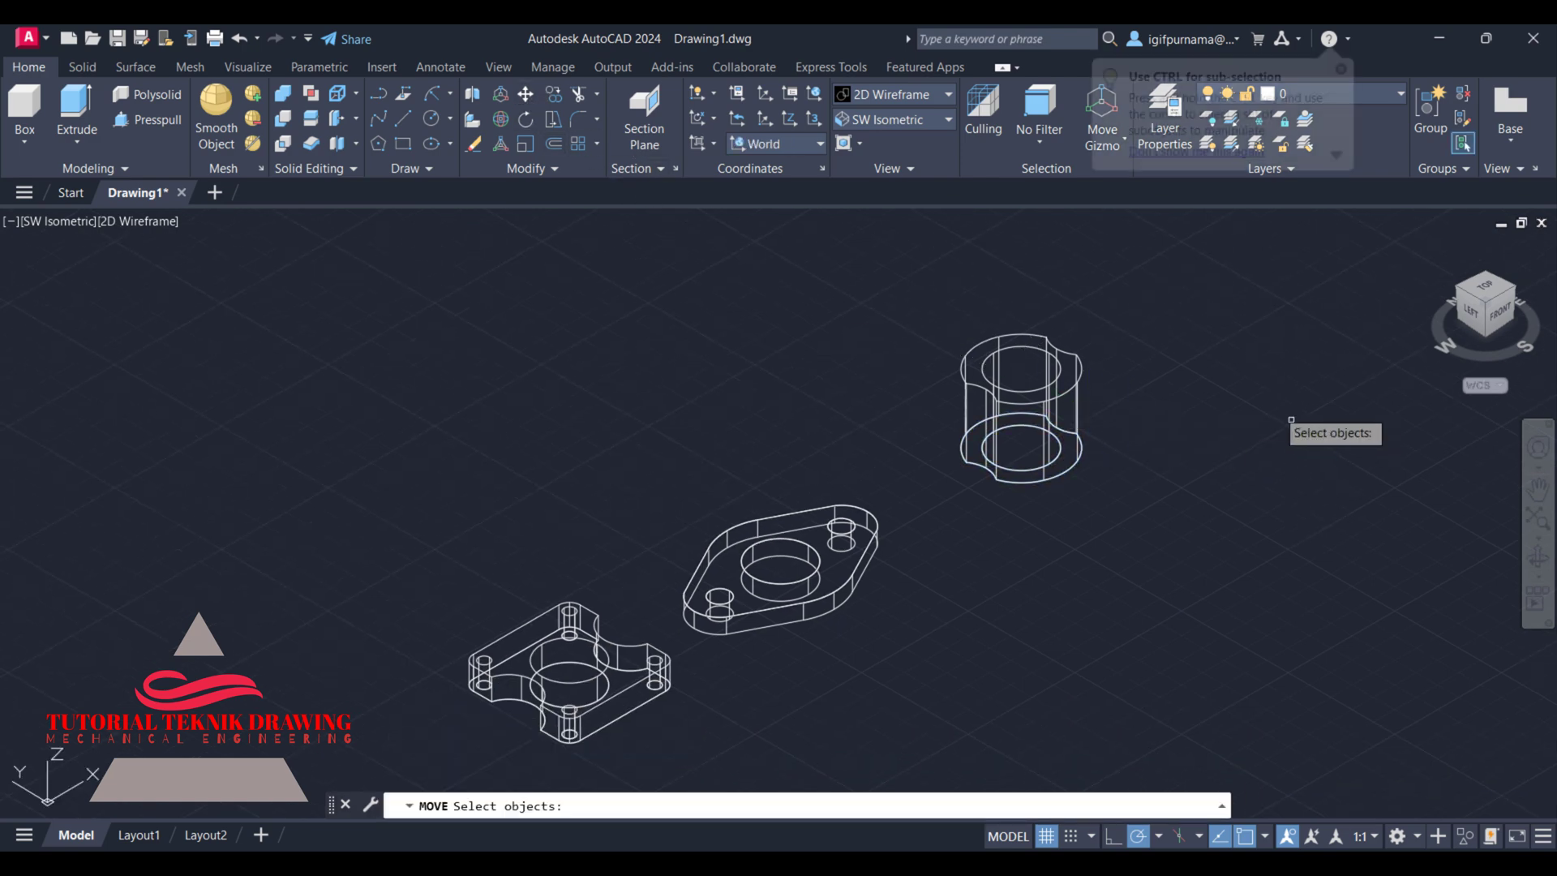
click(1289, 426)
click(1022, 369)
scroll(1062, 430, up, 5)
key(Return)
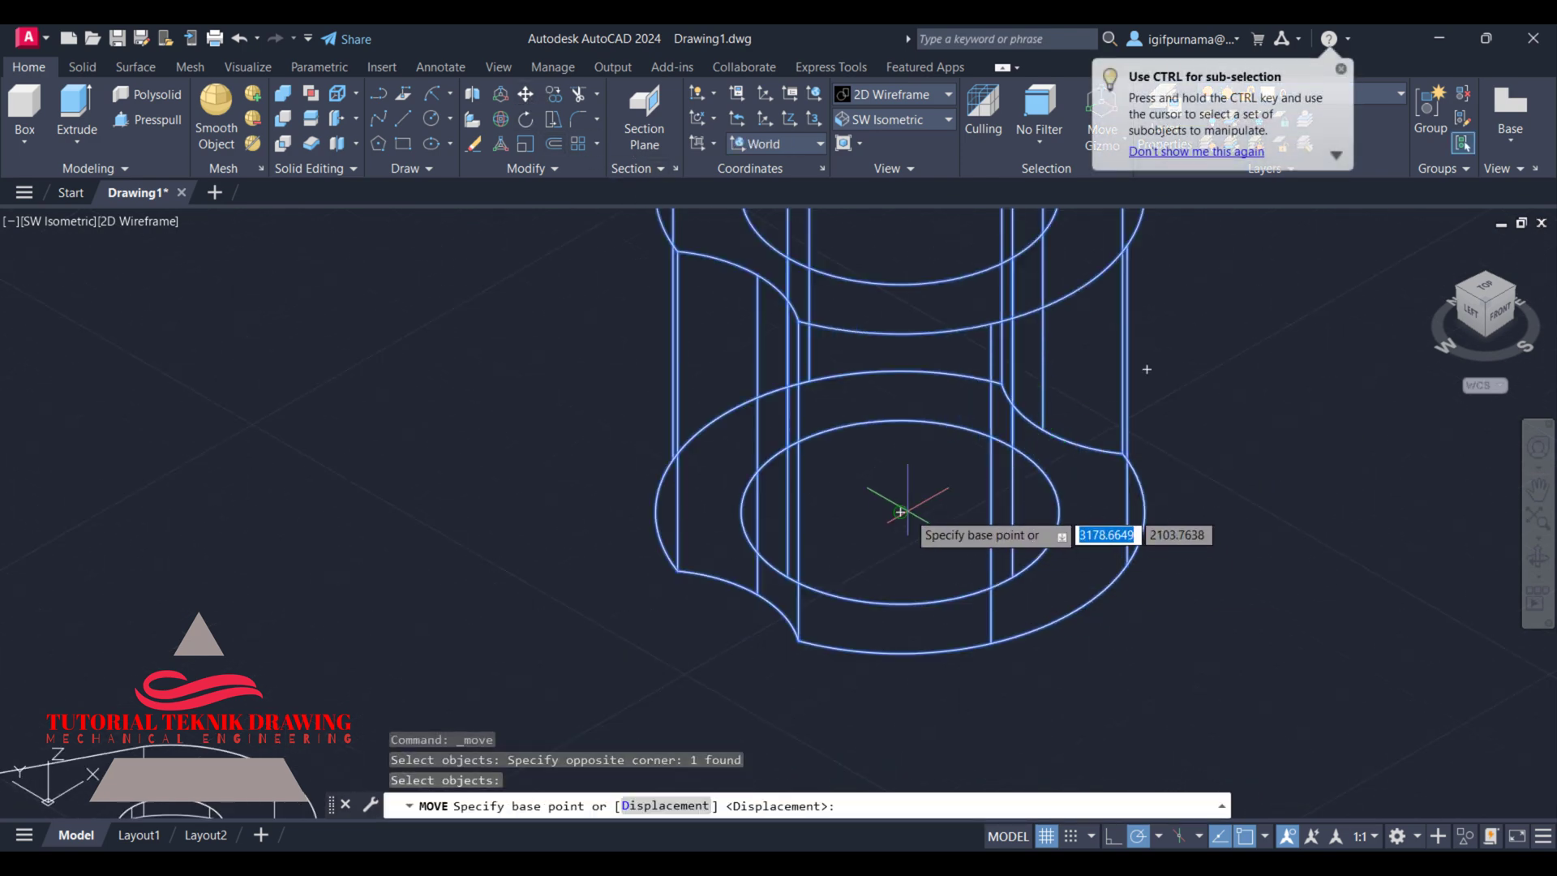
click(900, 512)
scroll(901, 512, down, 3)
scroll(1014, 470, down, 2)
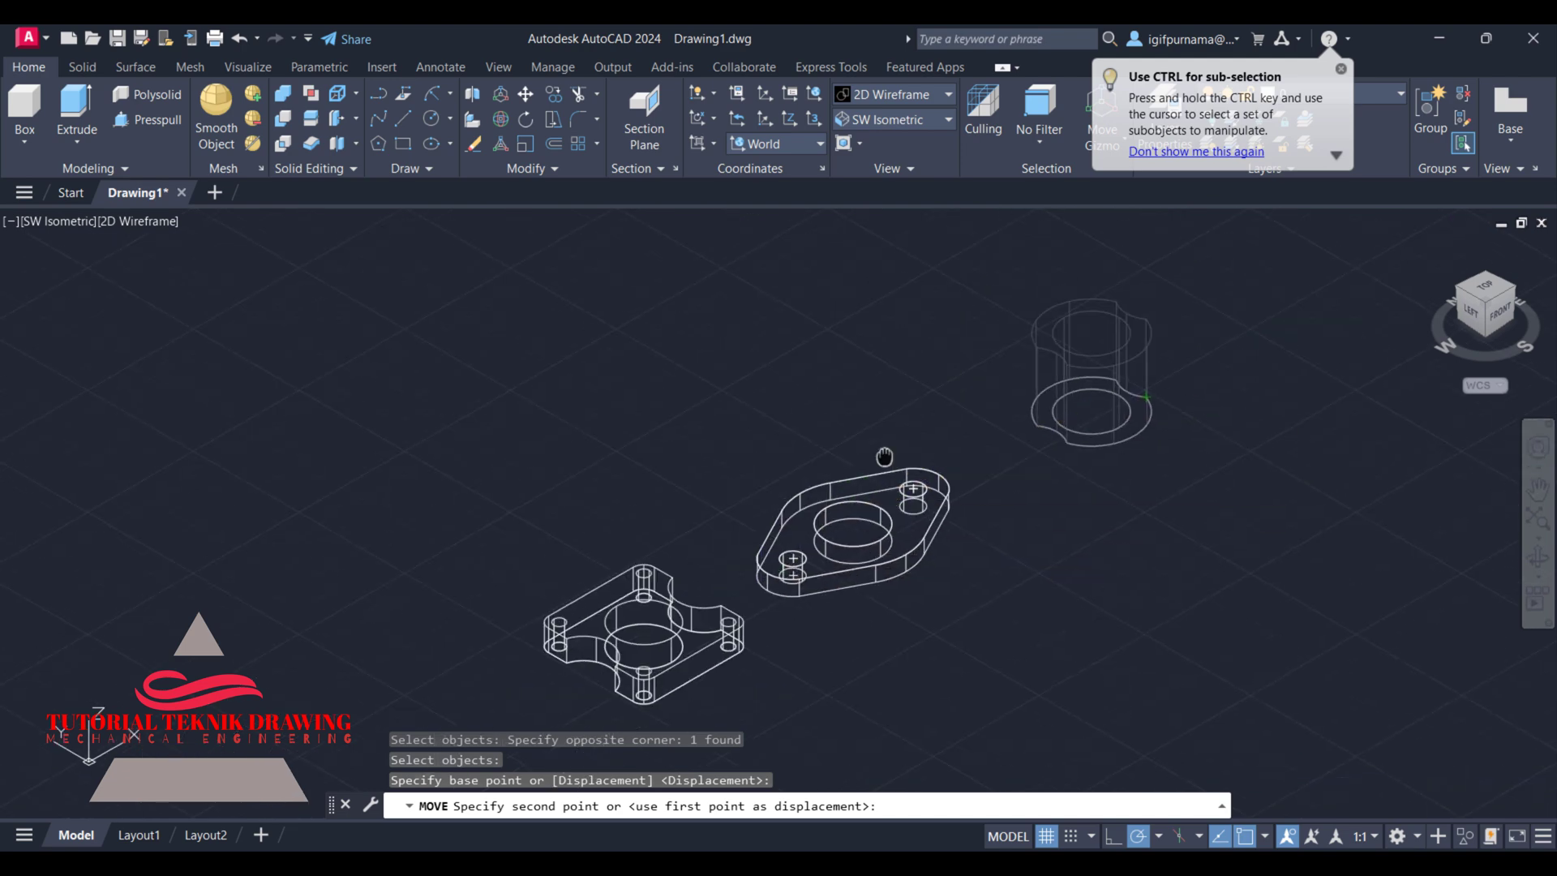
scroll(665, 560, up, 2)
scroll(657, 519, up, 3)
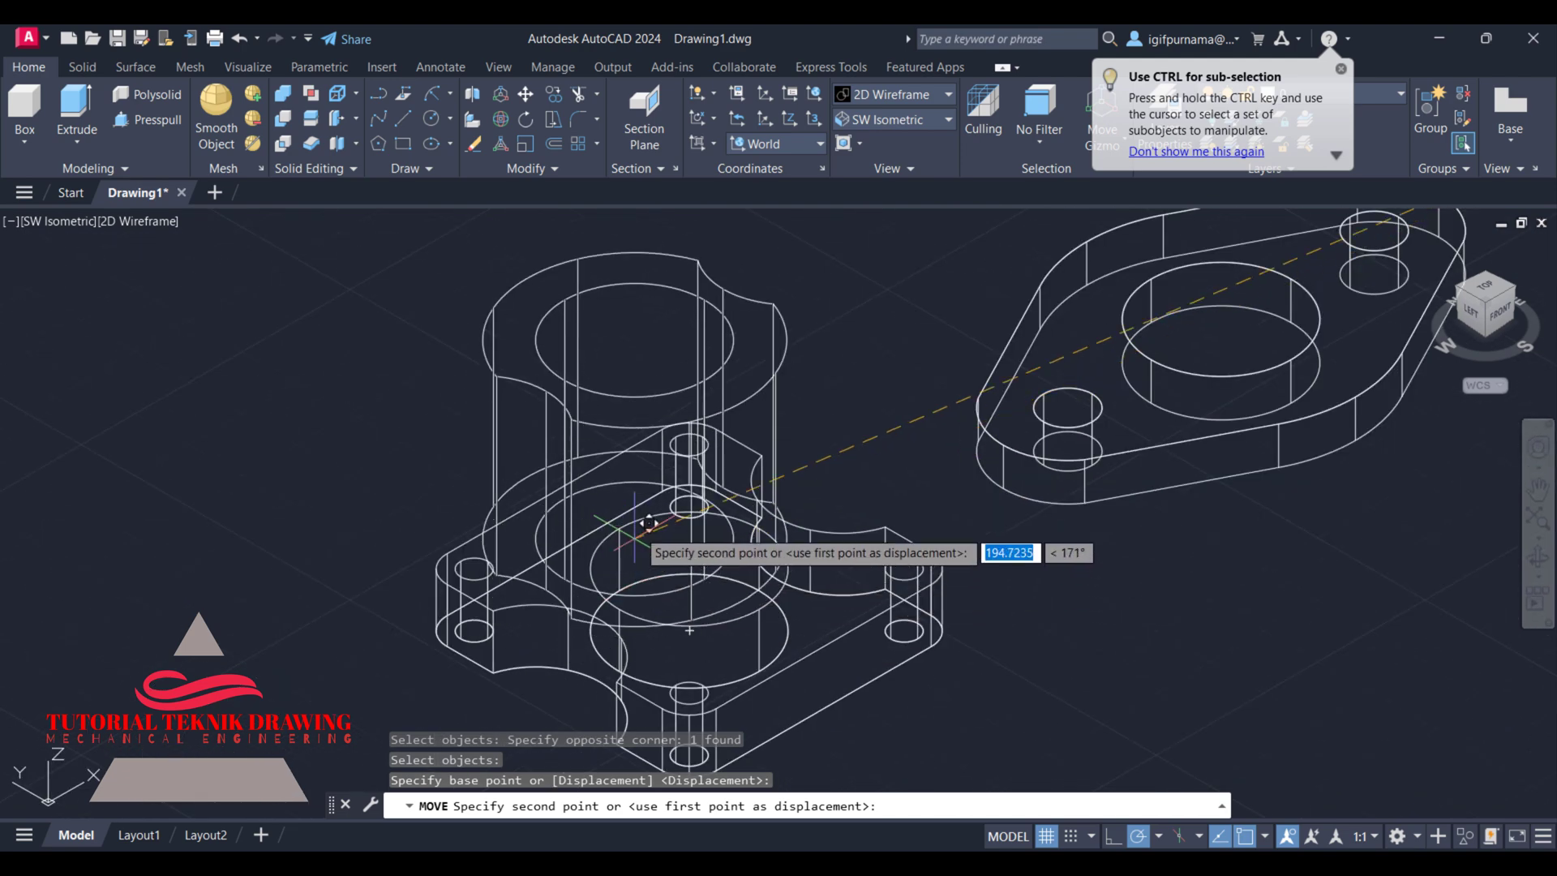
click(699, 572)
scroll(617, 572, down, 3)
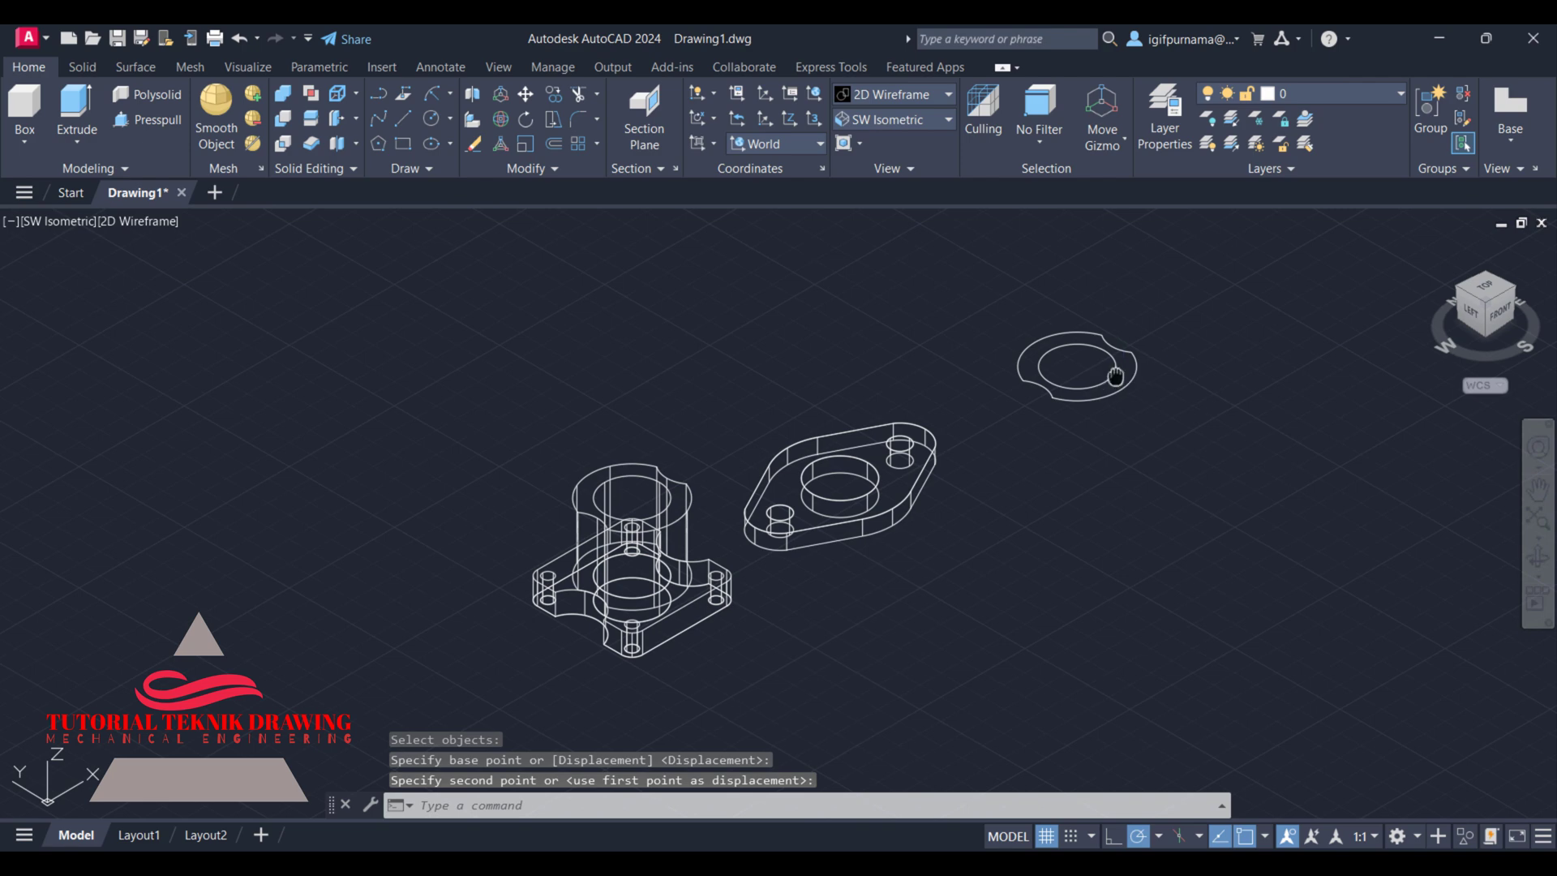
scroll(665, 568, up, 1)
scroll(665, 568, up, 1)
scroll(665, 567, up, 1)
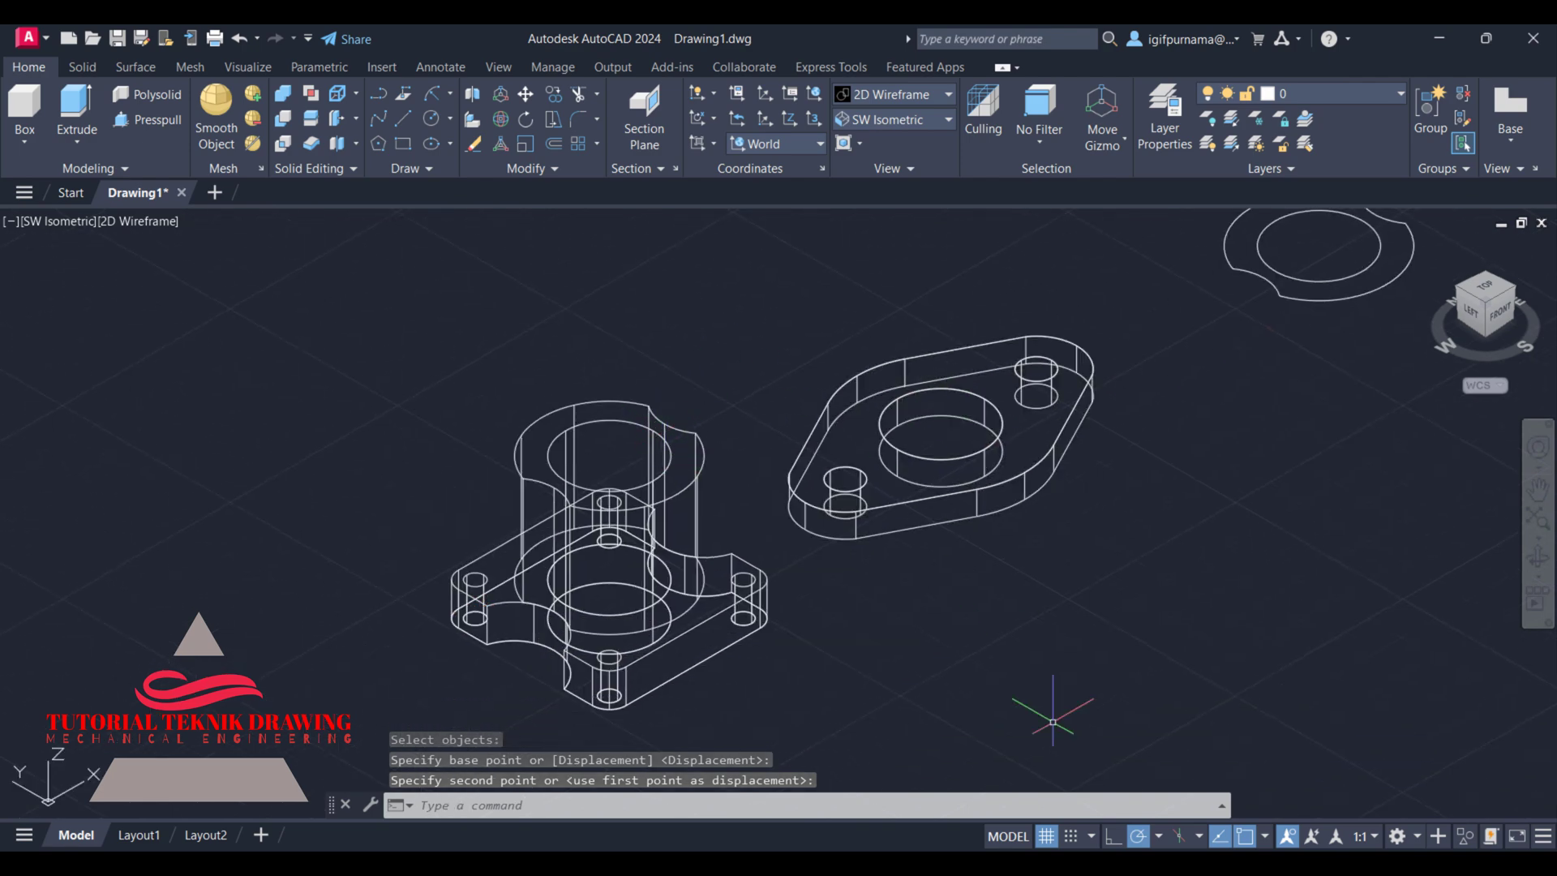
key(alt+Tab)
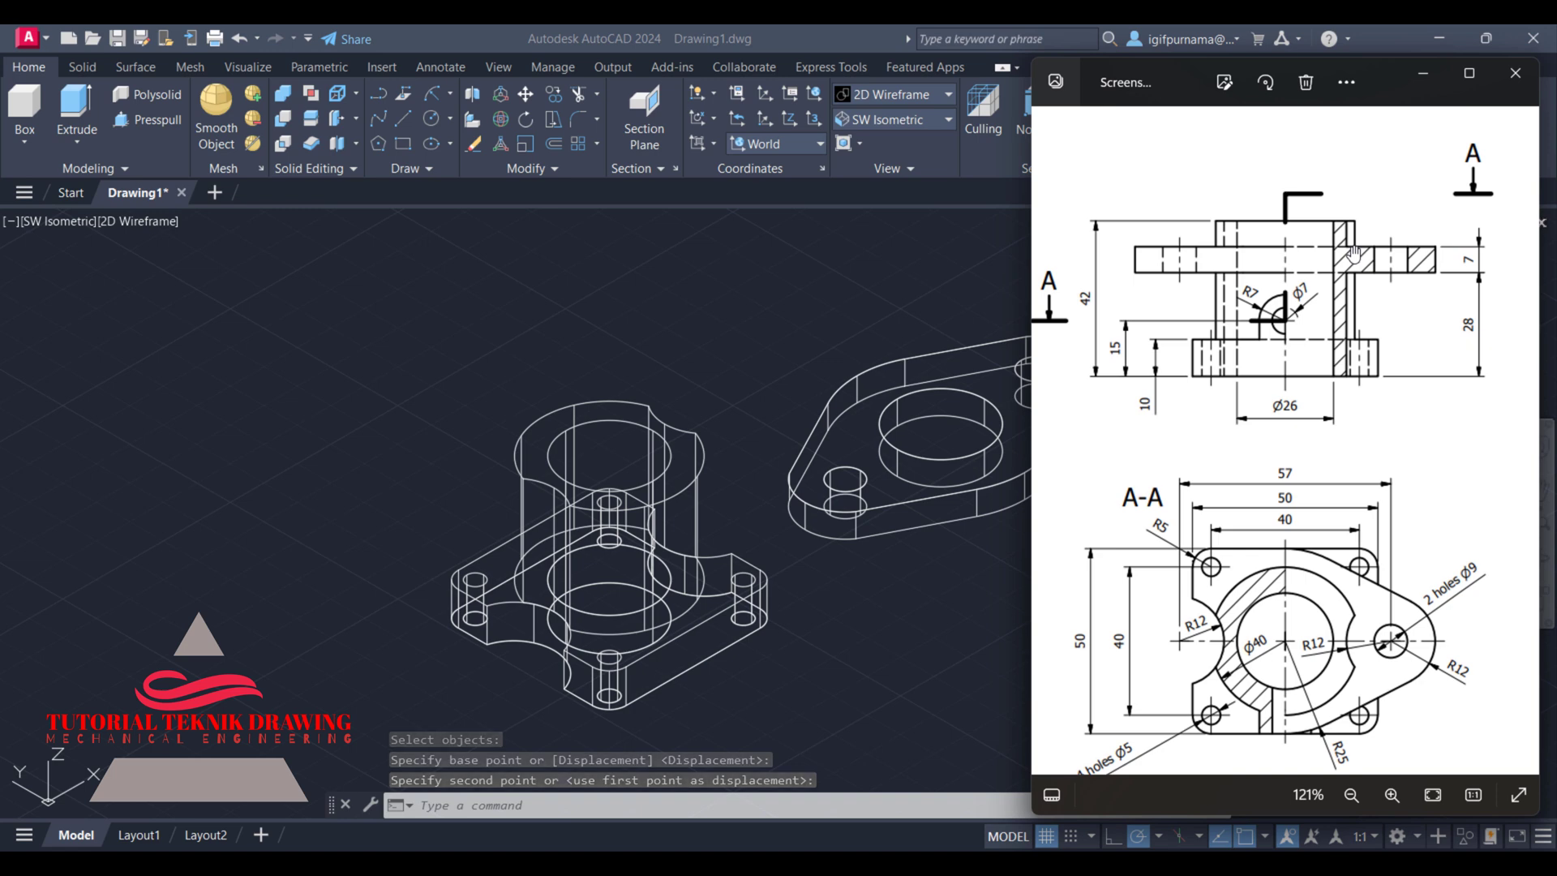
- Check the flange reference drawing against the current model
key(alt+Tab)
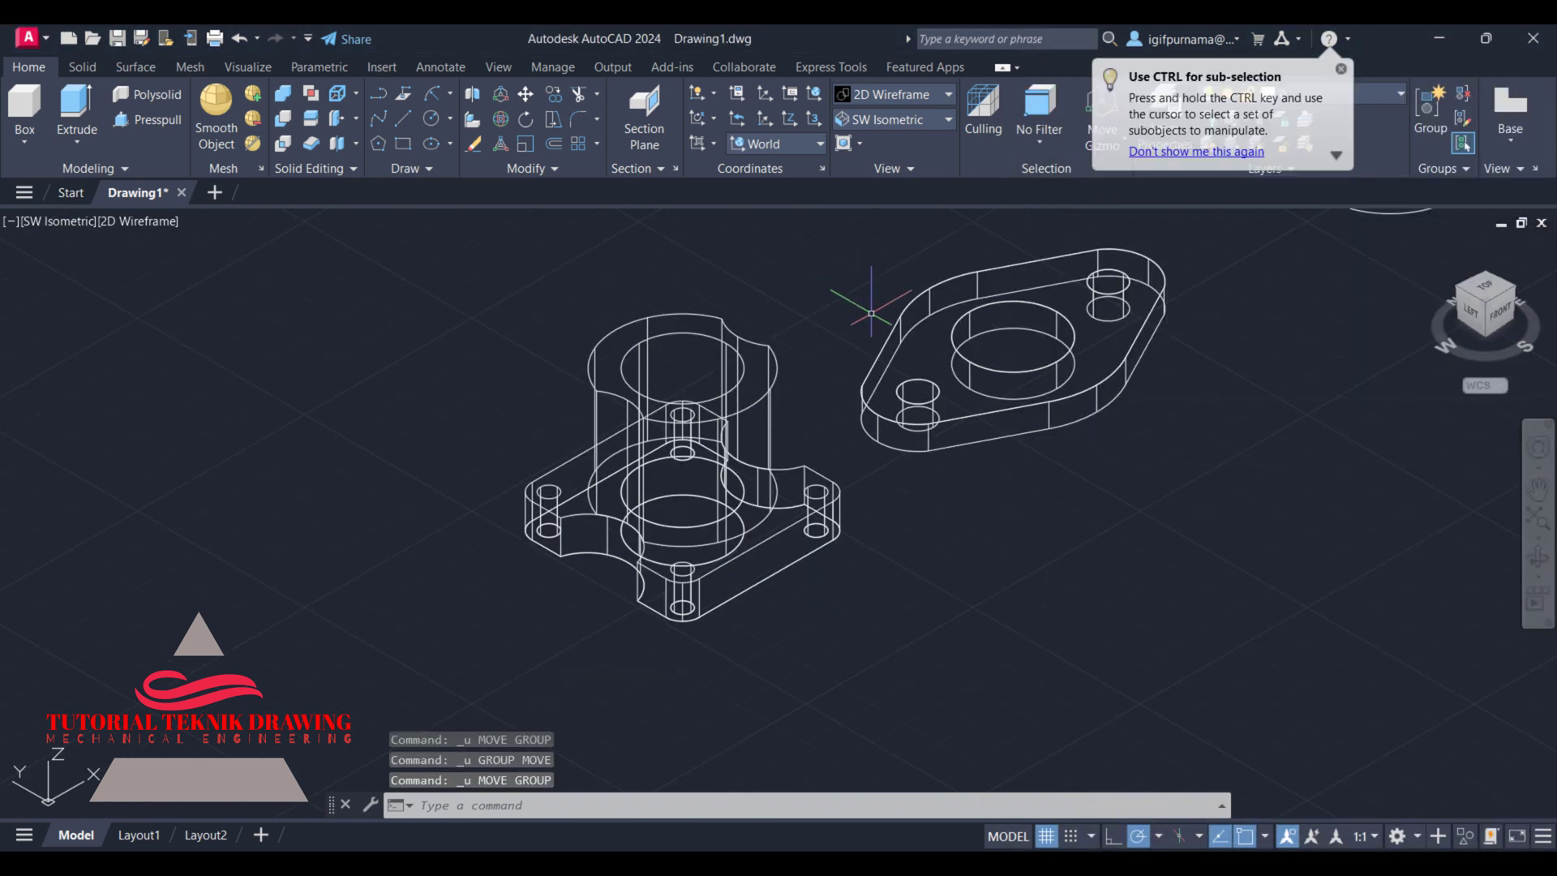
middle_drag(876, 324, 858, 304)
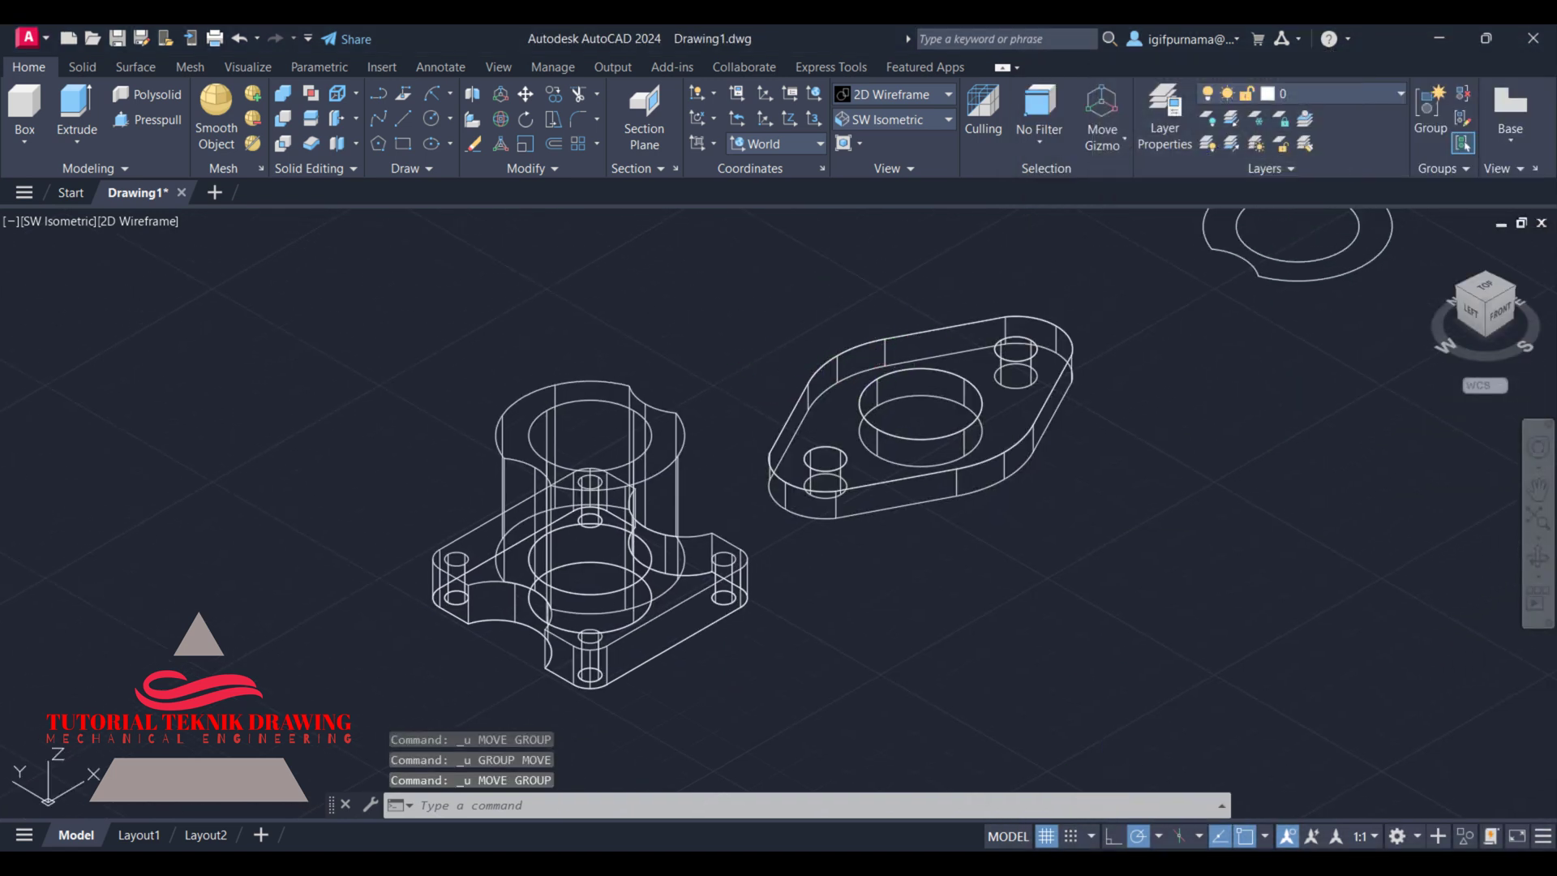
key(alt+Tab)
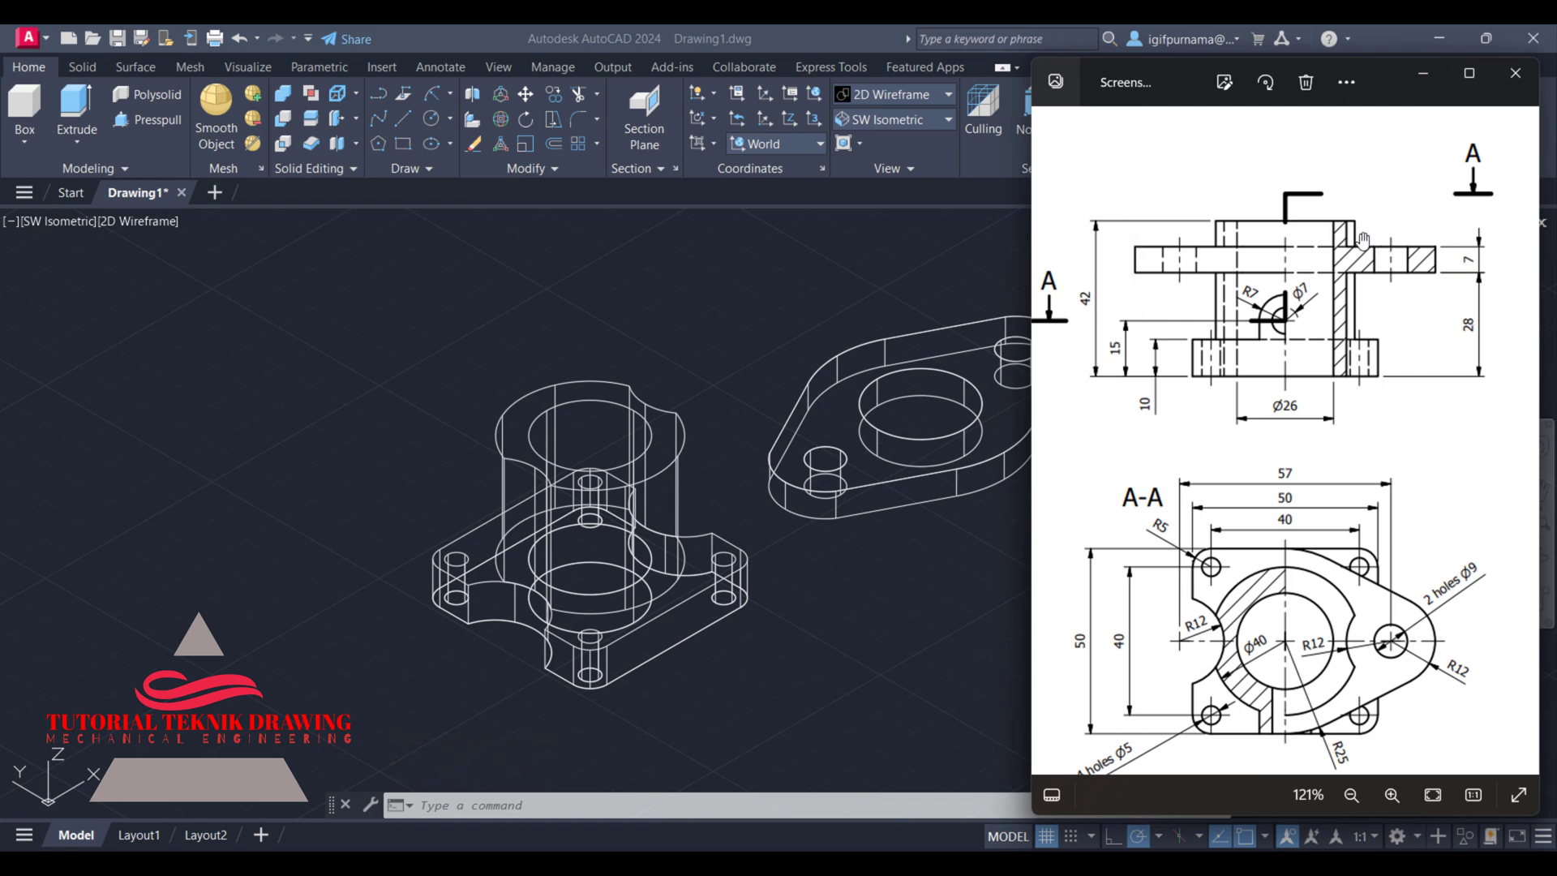
key(alt+Tab)
- Draw a 7-unit vertical guide line starting at the bore centre
click(415, 118)
scroll(548, 516, up, 2)
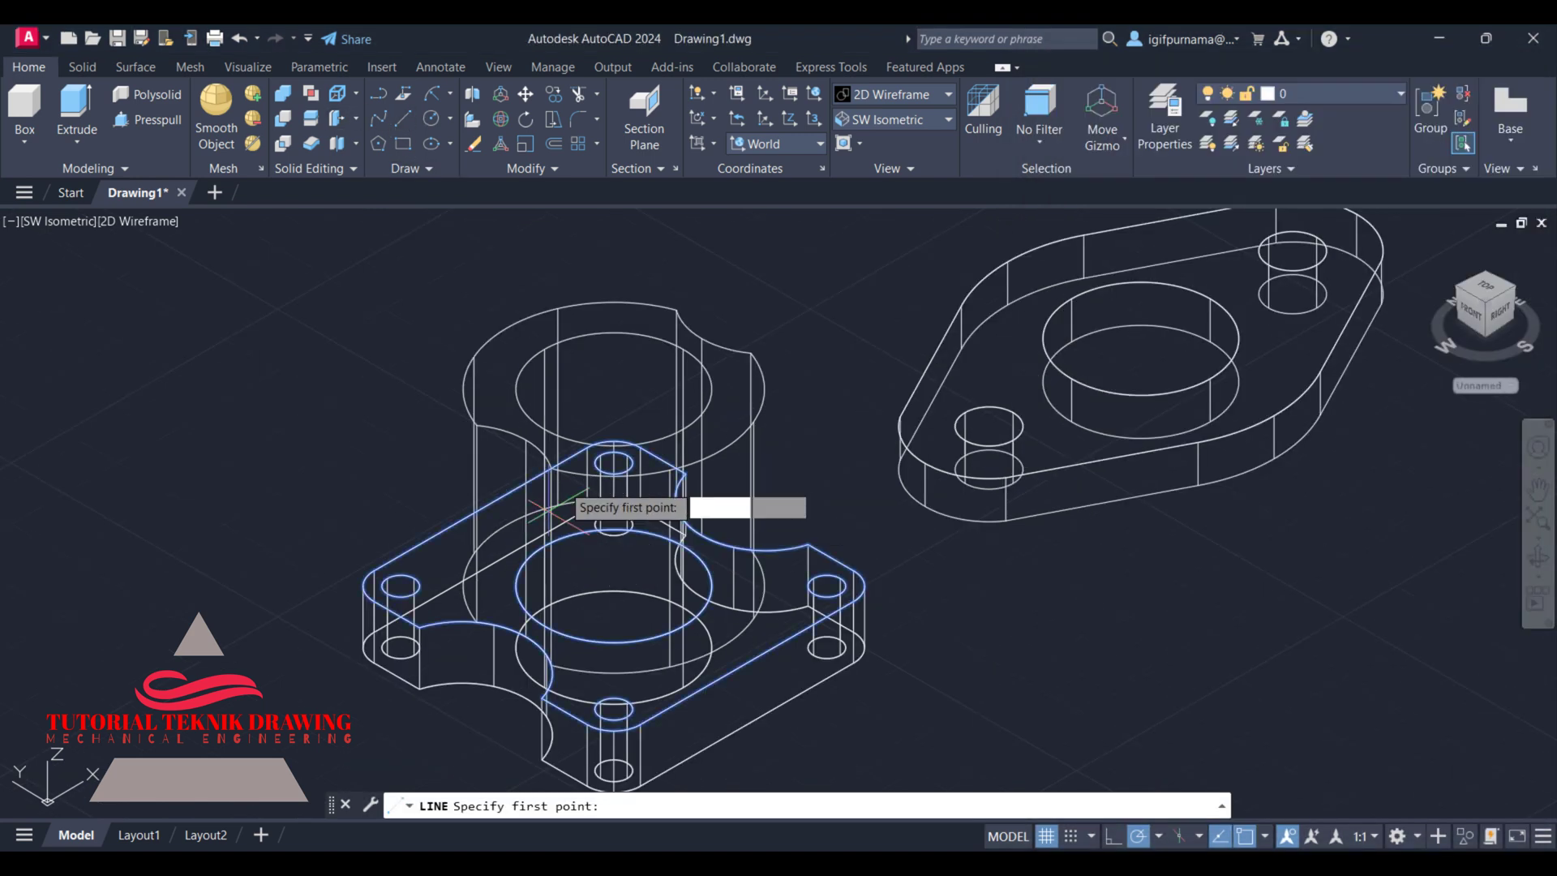
click(614, 389)
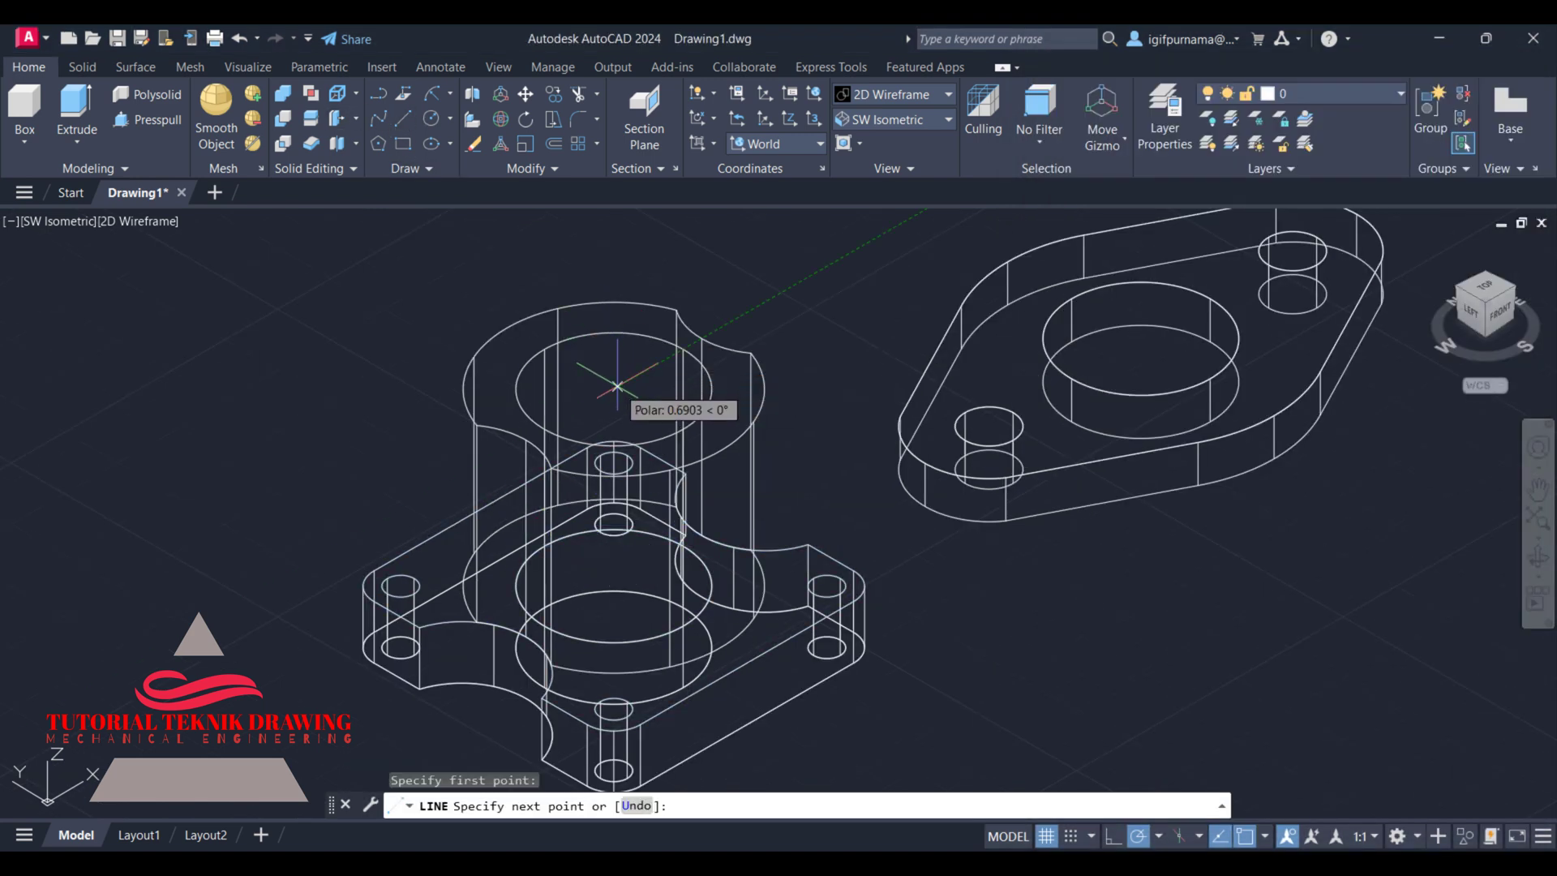
scroll(614, 399, down, 4)
text(7)
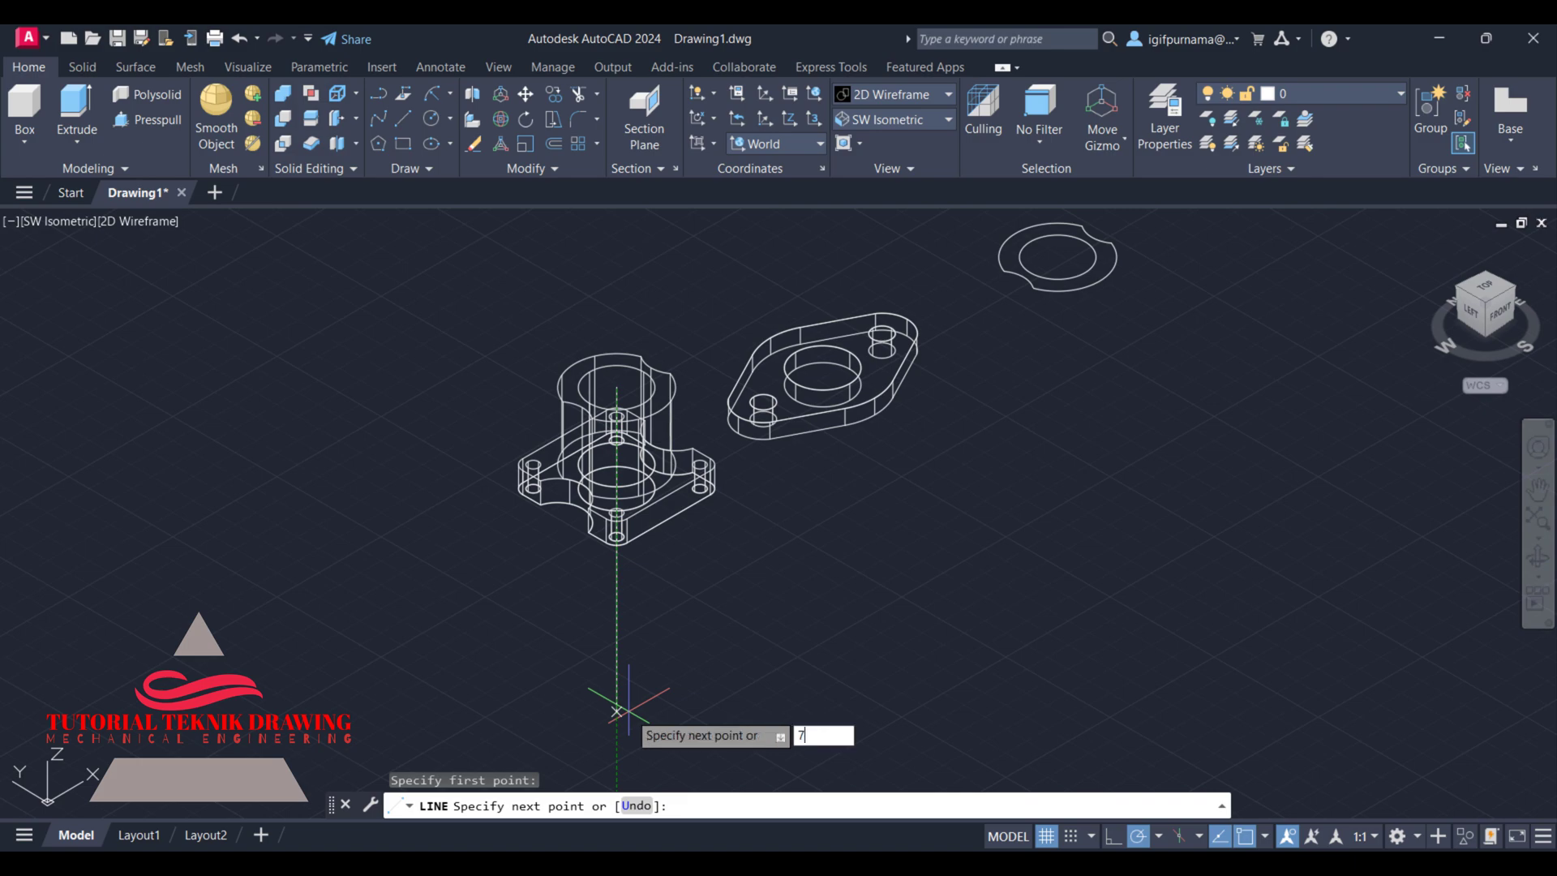
key(Return)
- Start a move and window-select the whole flange plate
key(Return)
scroll(641, 324, up, 2)
scroll(641, 325, up, 2)
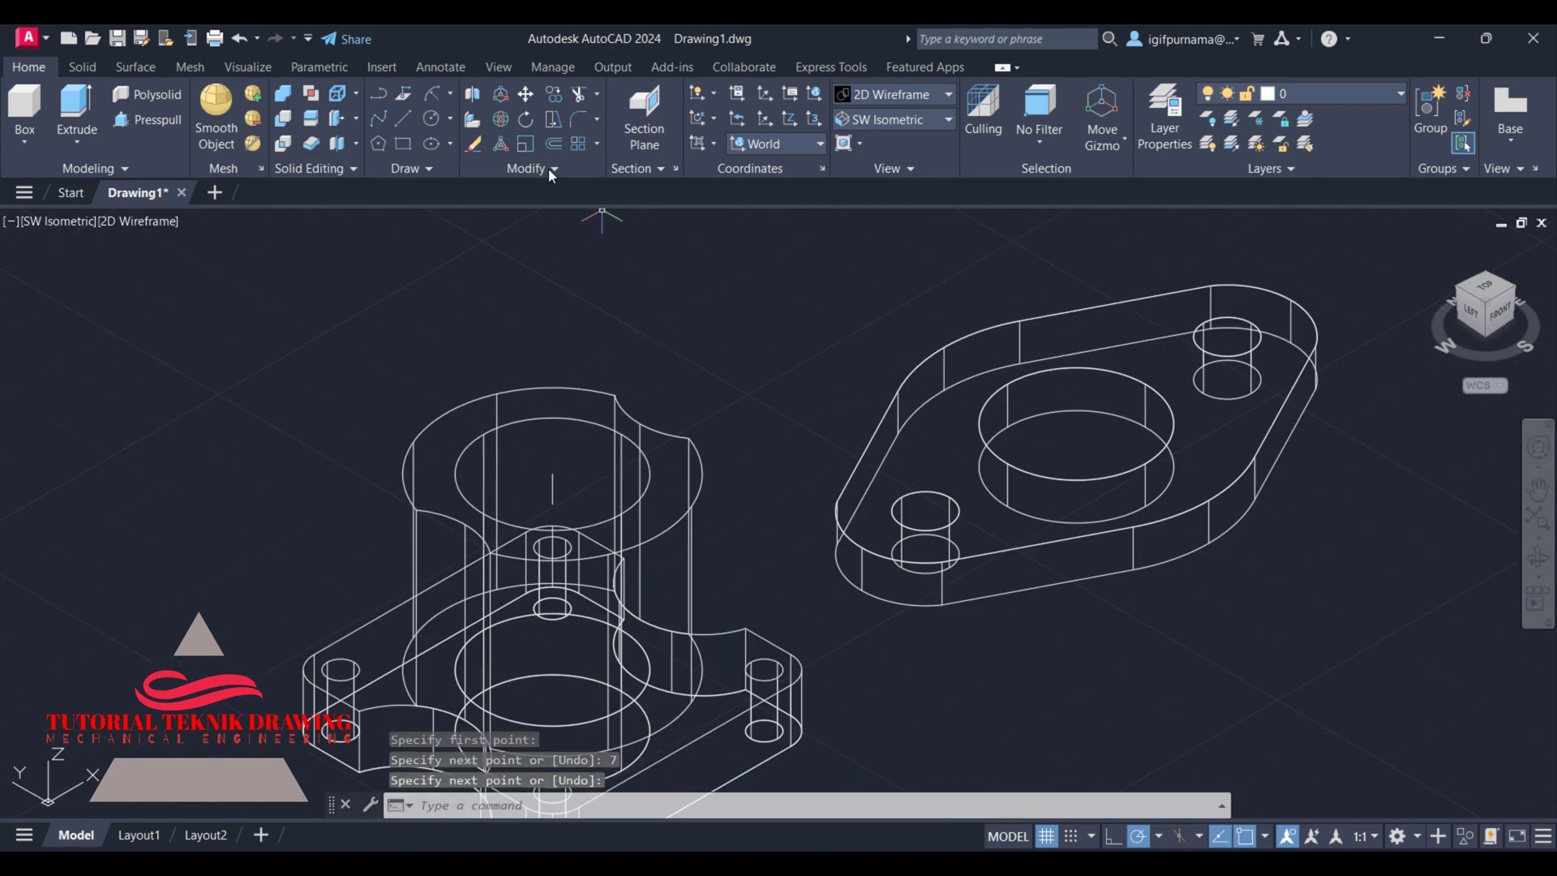
click(524, 95)
drag(1224, 559, 1129, 455)
key(Return)
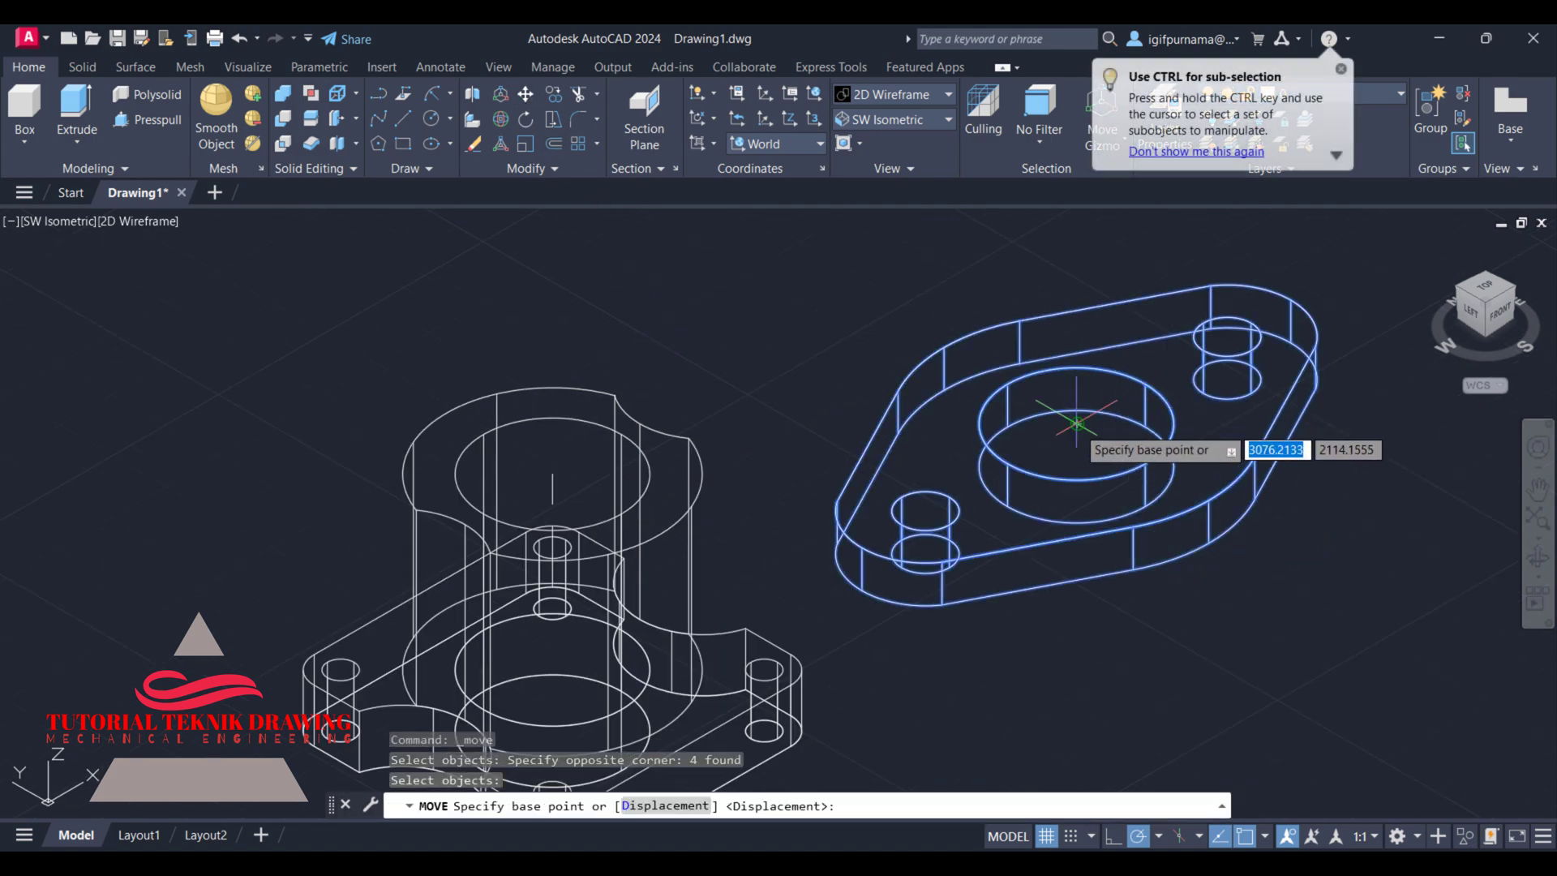
click(1077, 423)
scroll(503, 527, up, 3)
scroll(568, 487, up, 1)
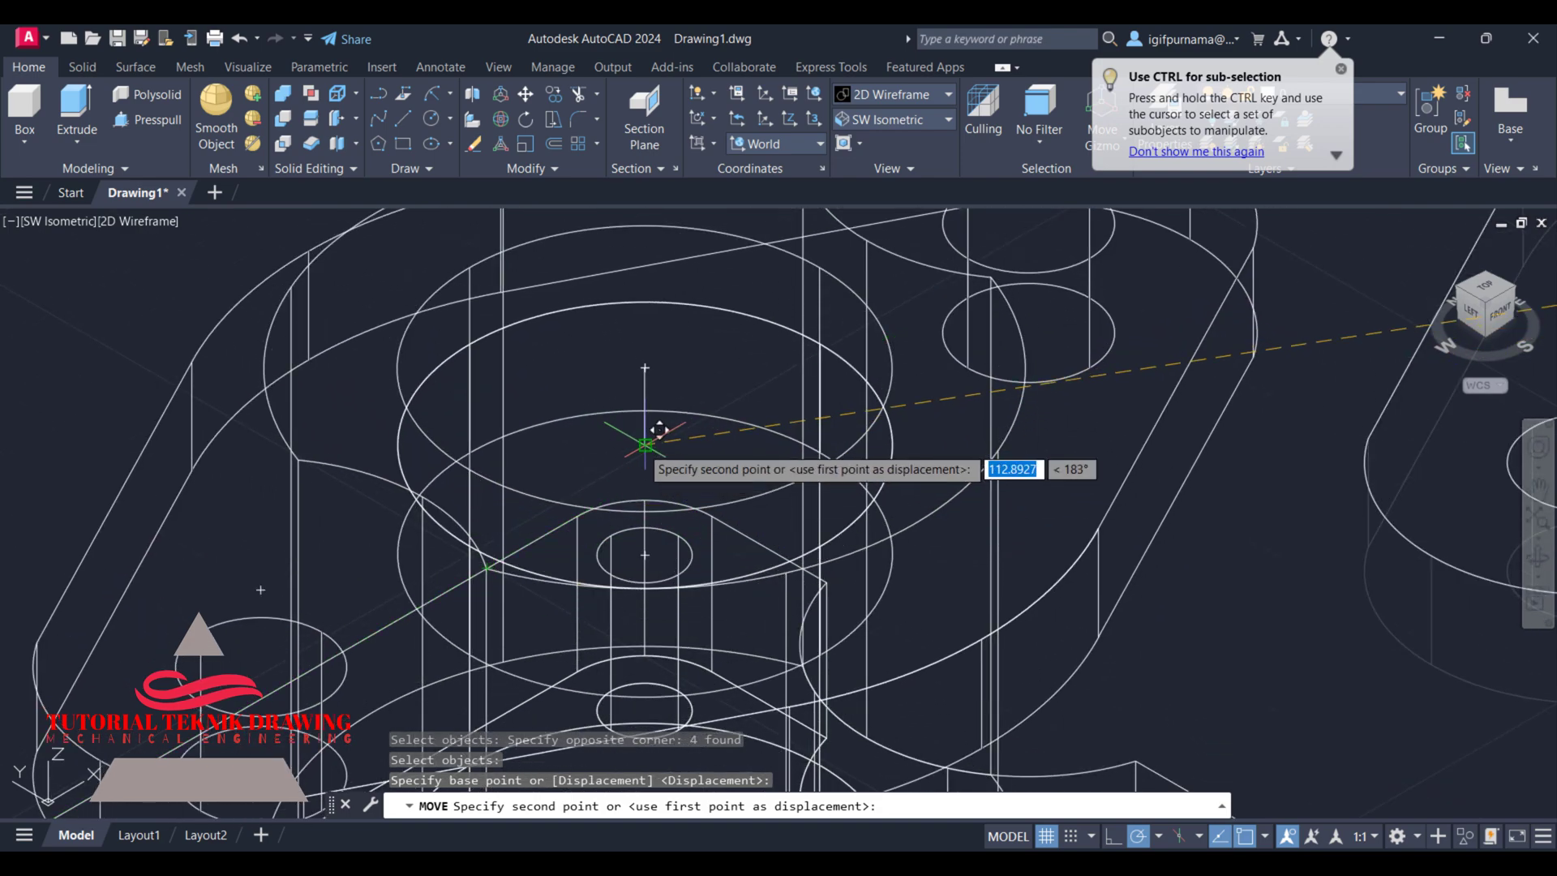
click(659, 430)
click(865, 95)
click(870, 193)
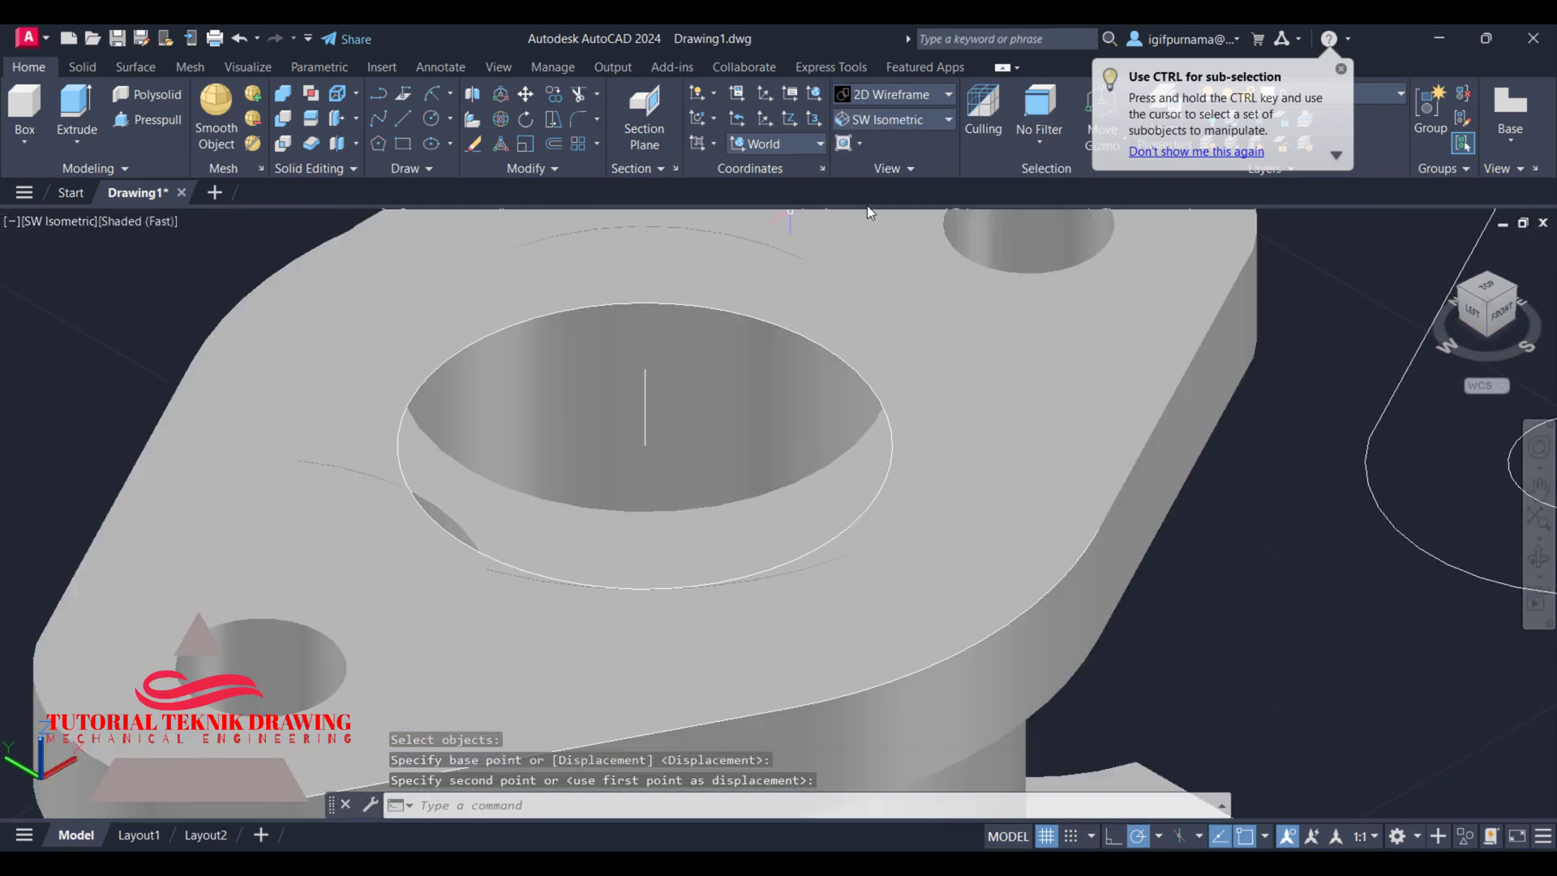
scroll(891, 501, down, 2)
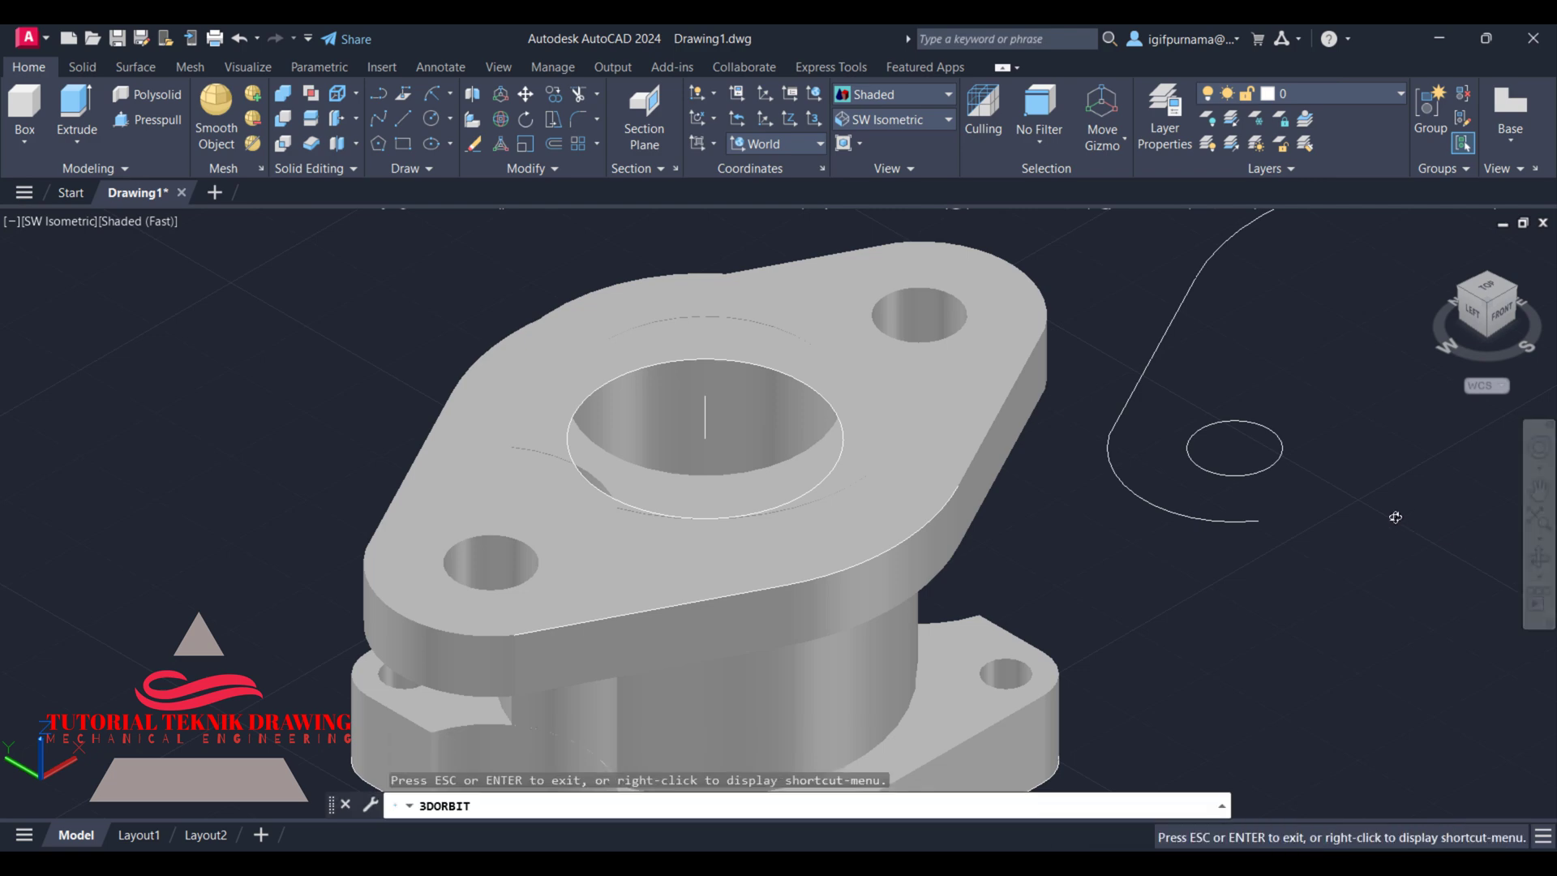
shift+middle_drag(1390, 535, 1143, 369)
drag(1249, 502, 773, 503)
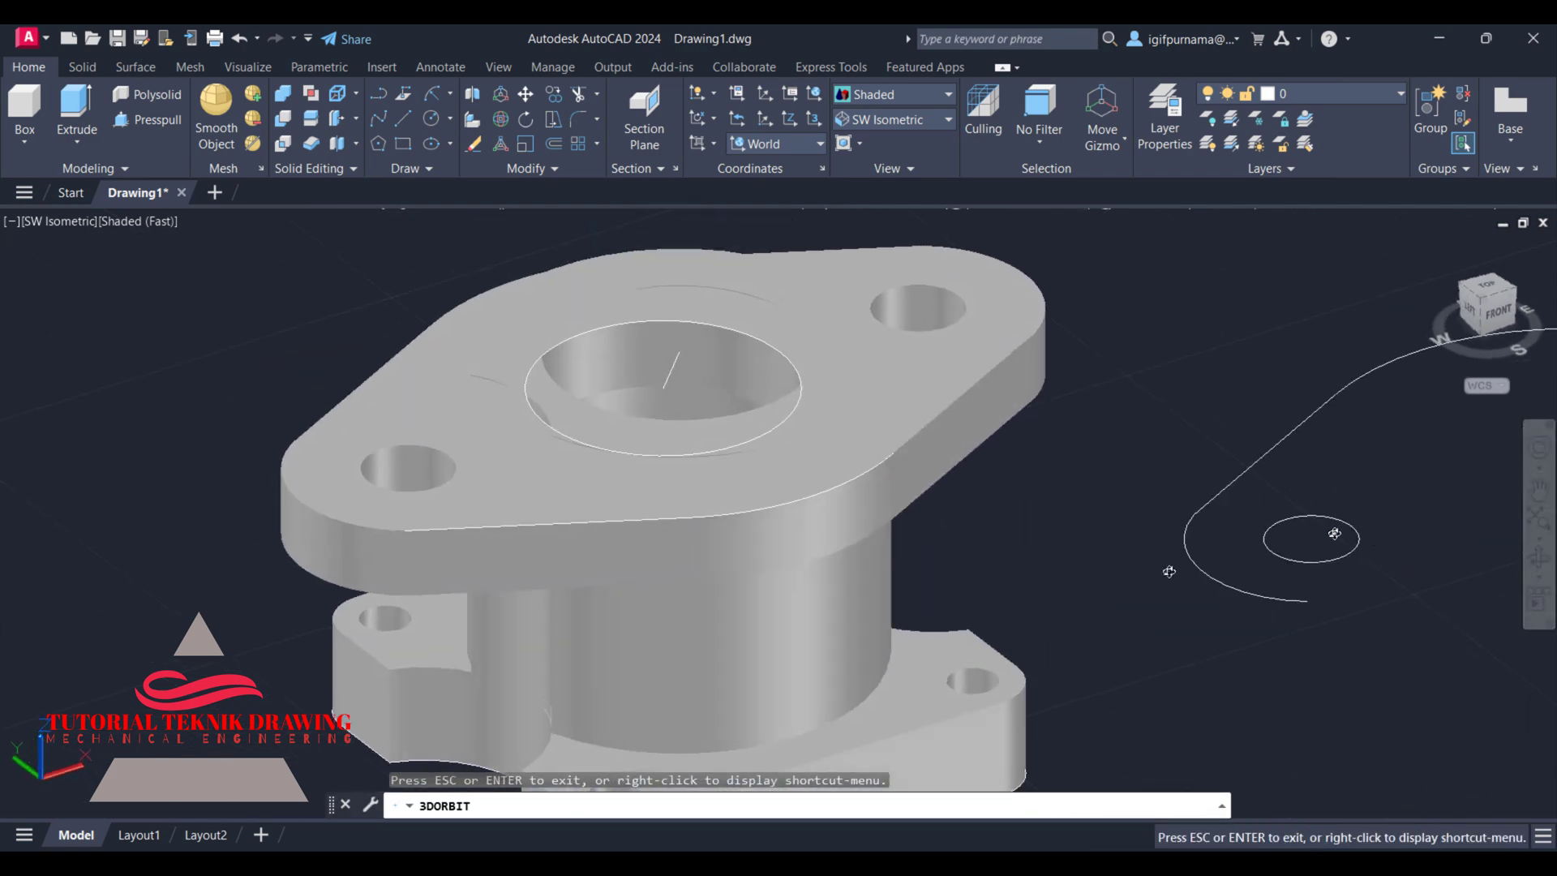
right_click(909, 345)
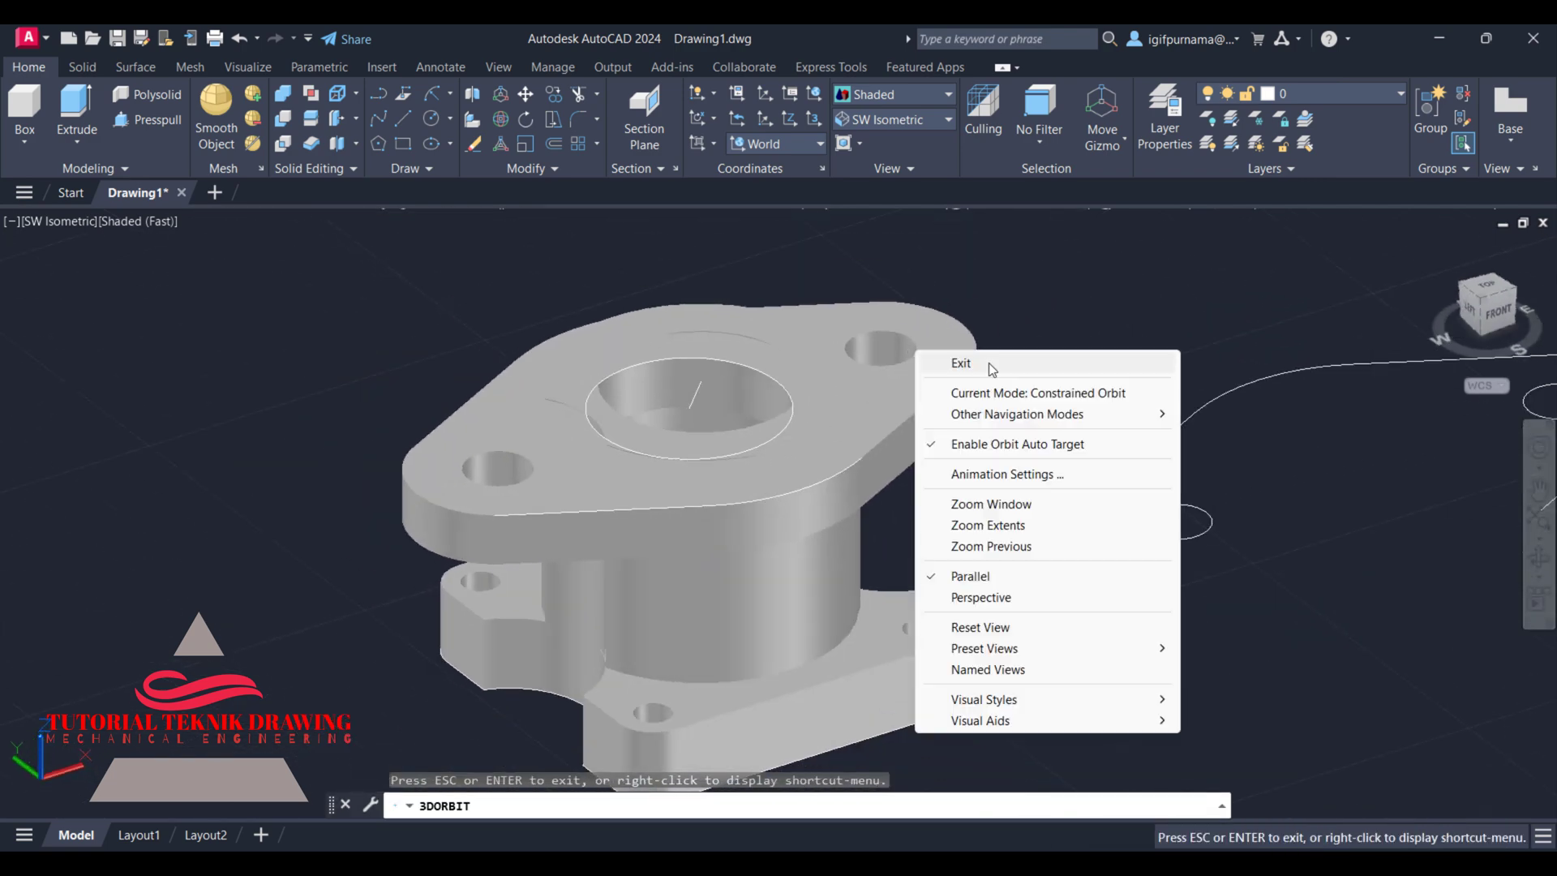
click(990, 362)
key(ctrl+z)
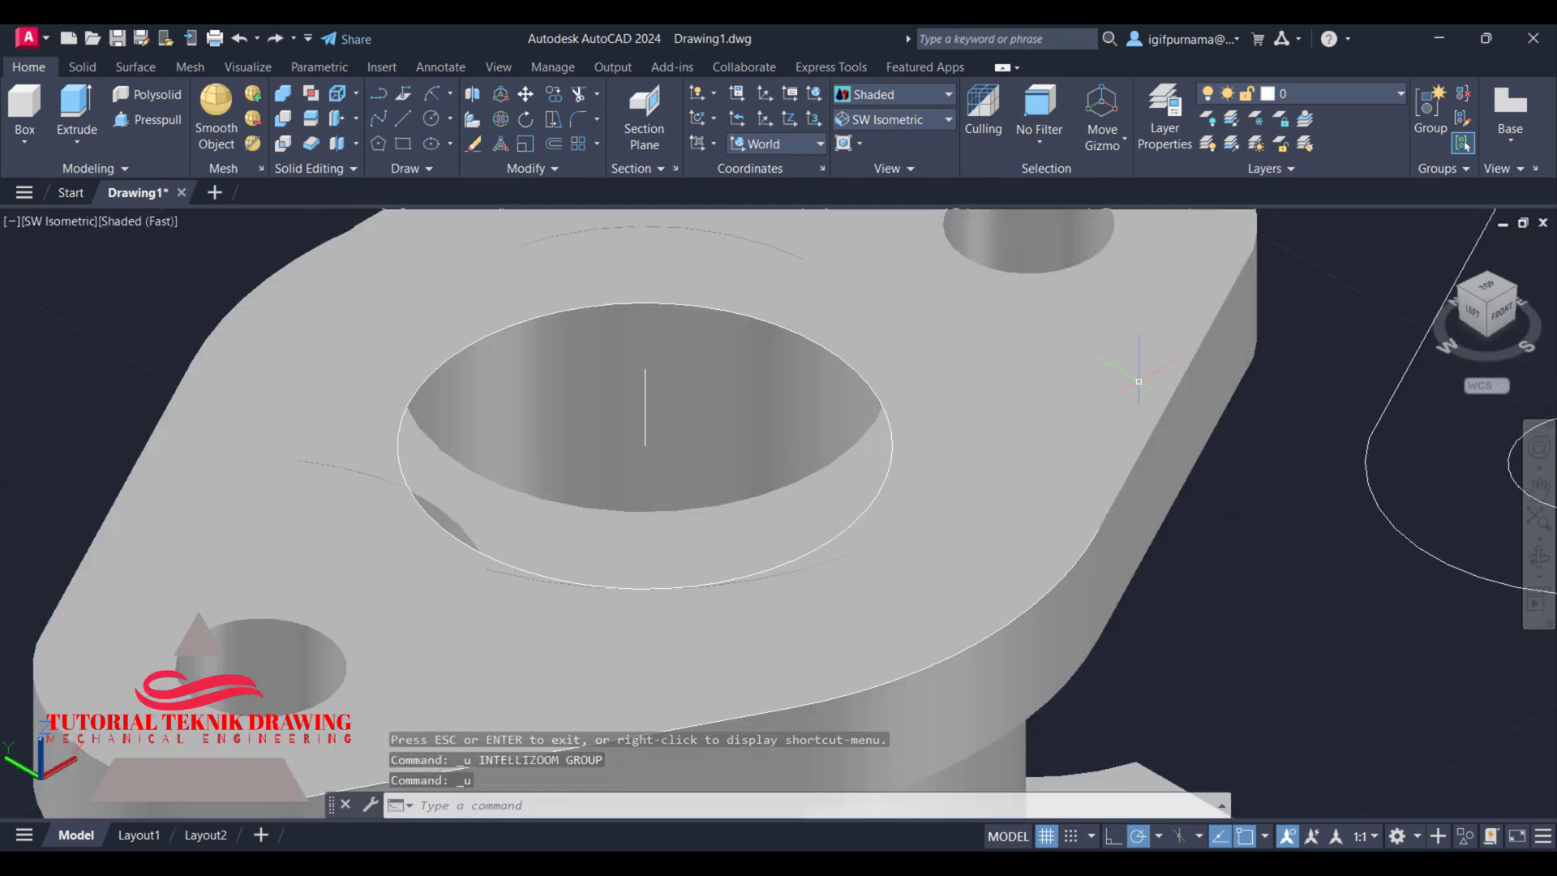
key(ctrl+z)
key(ctrl+z)
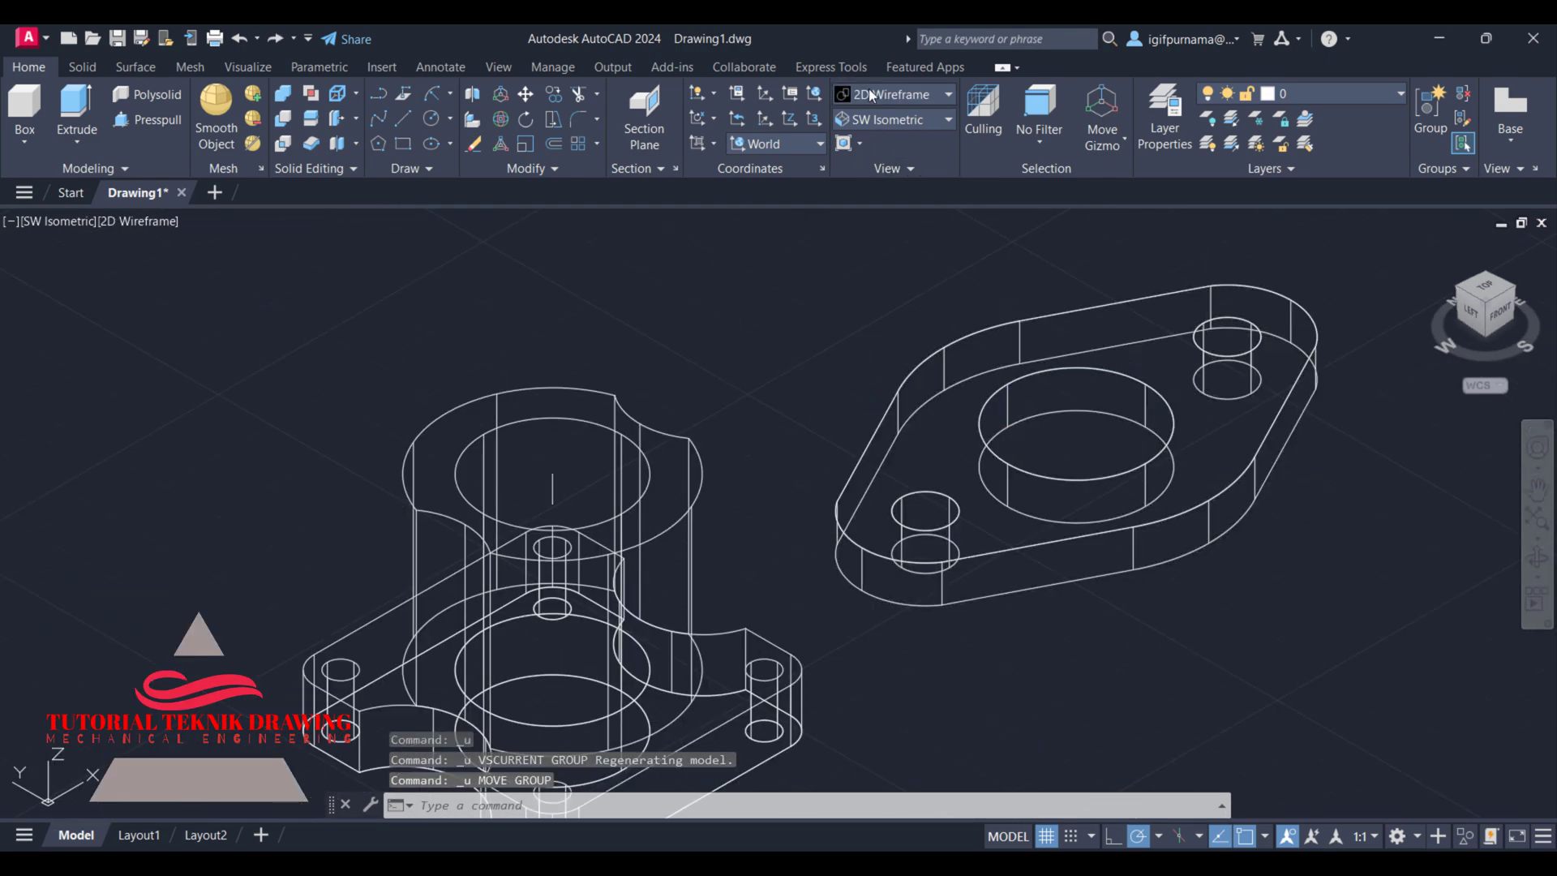
- Switch to the Shaded visual style and orbit the parts slightly
click(872, 95)
click(868, 275)
click(1538, 557)
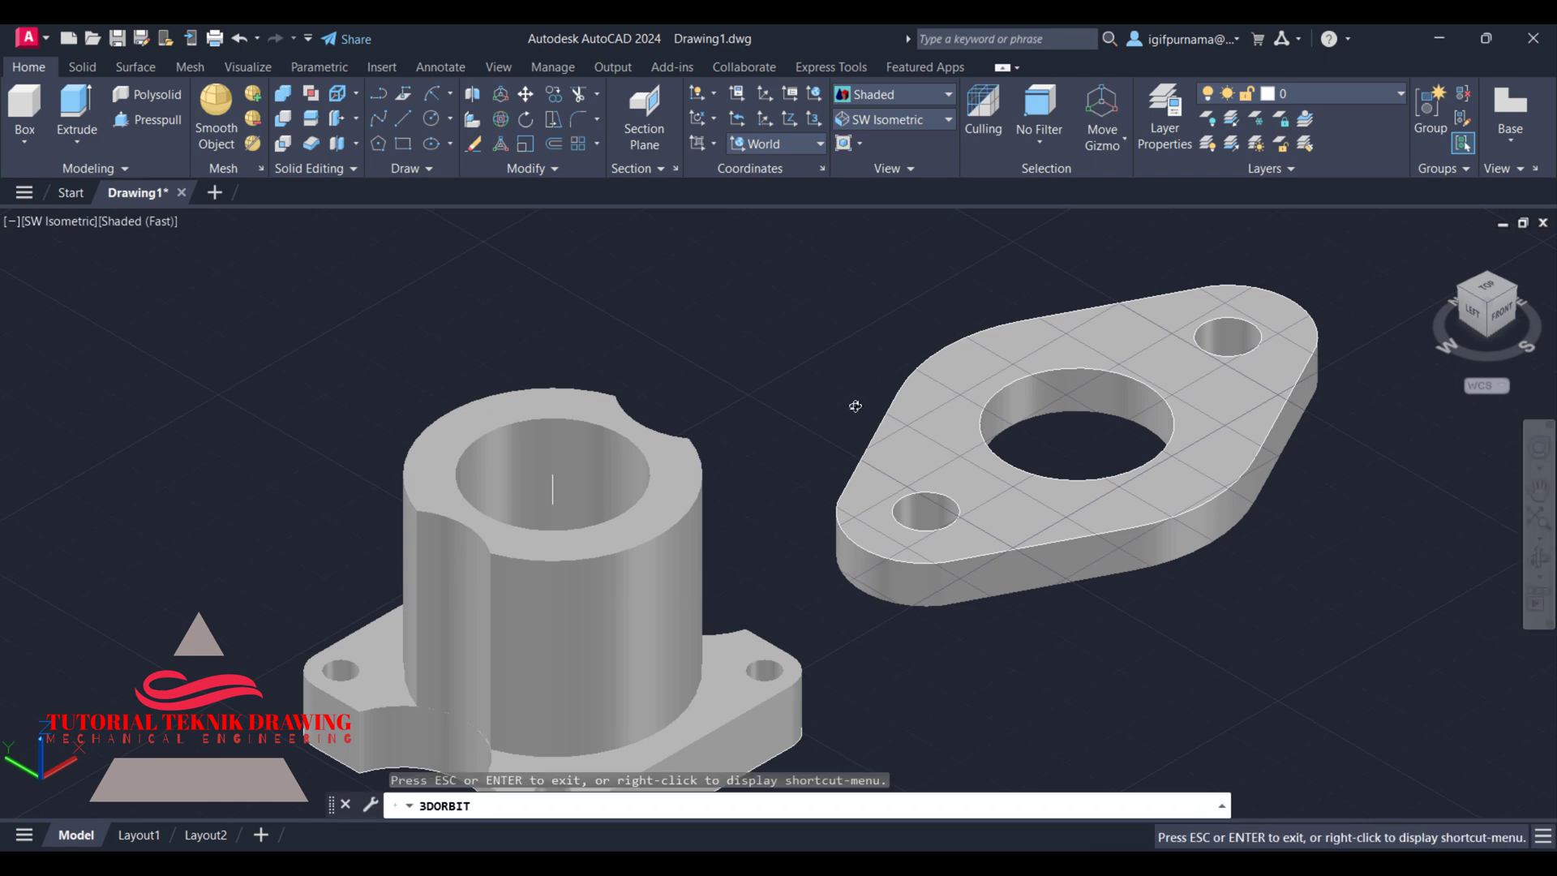
mouse_move(855, 406)
mouse_down()
mouse_move(751, 368)
mouse_move(783, 353)
mouse_up()
right_click(780, 350)
click(820, 361)
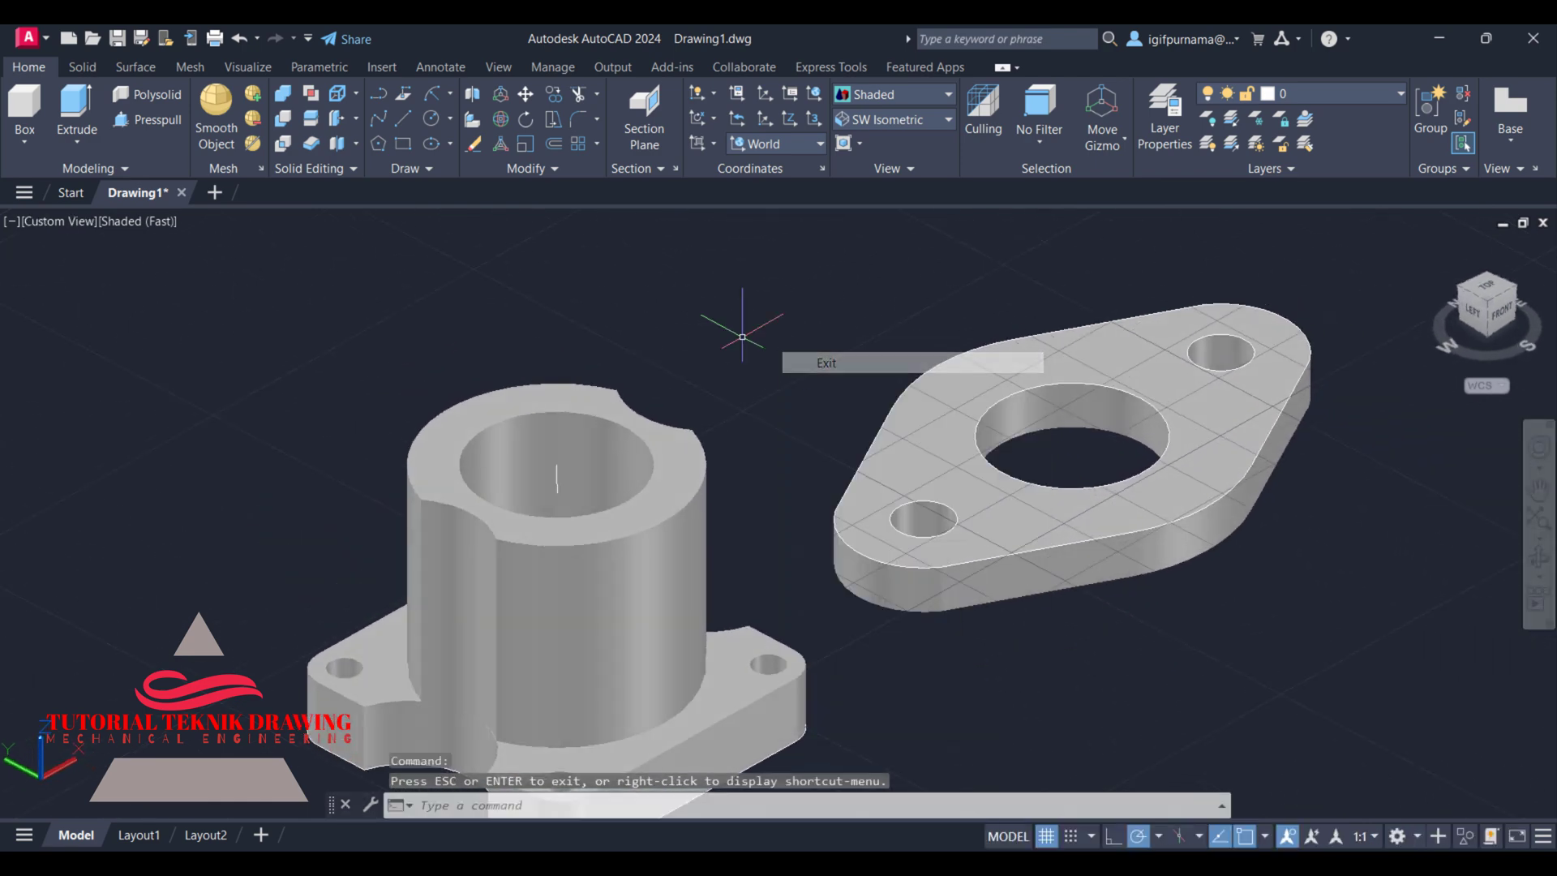
- Erase the old guide line and draw a new 7-unit line from the bore's top centre
click(473, 144)
click(558, 471)
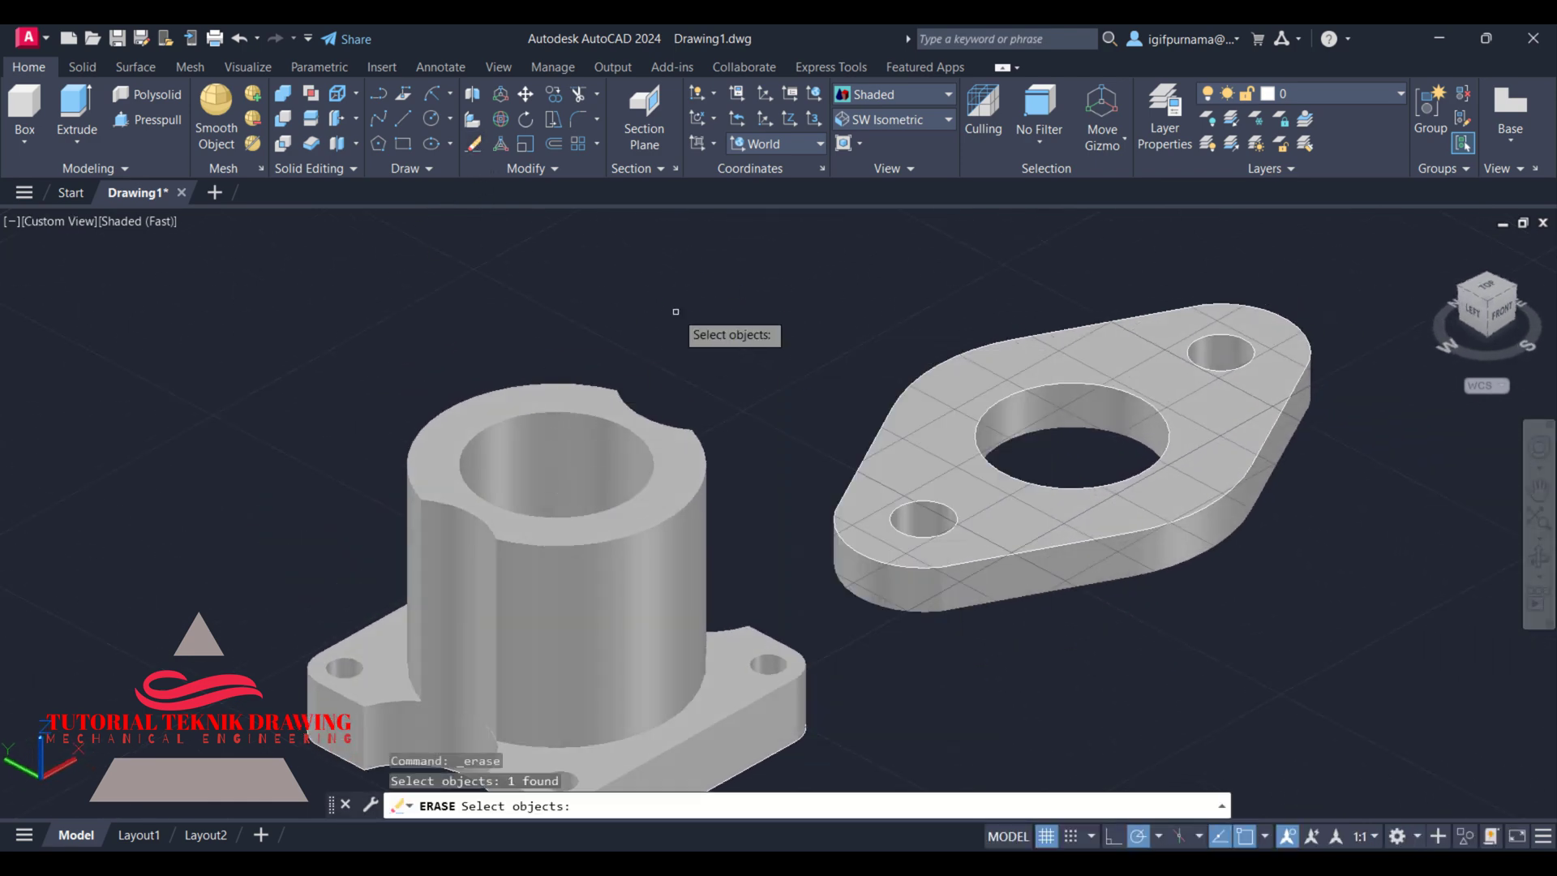
key(Return)
click(404, 126)
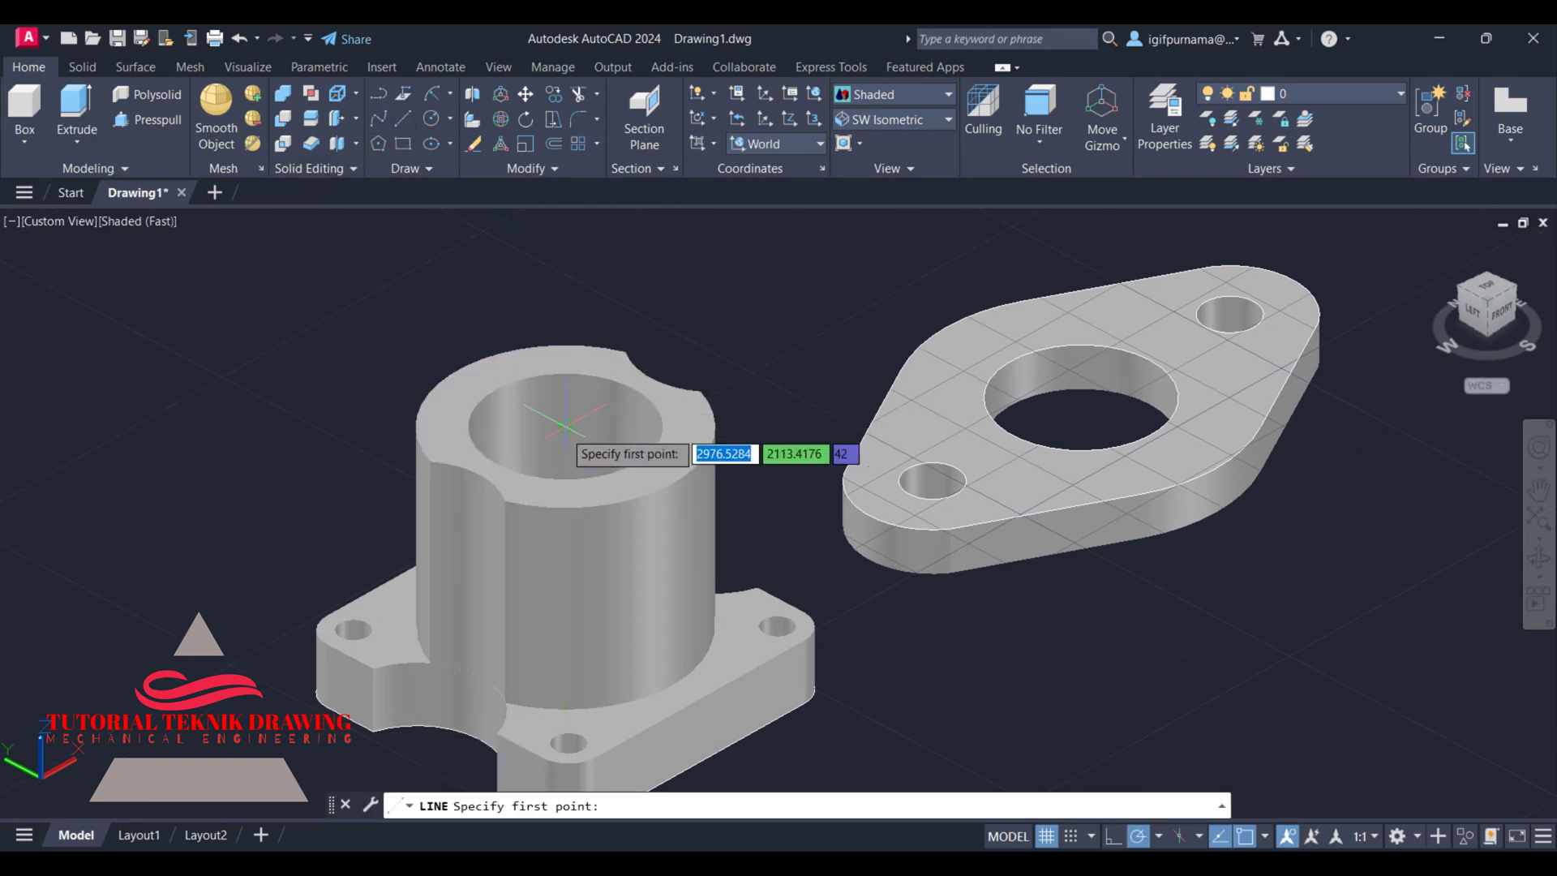
click(566, 425)
scroll(539, 279, down, 4)
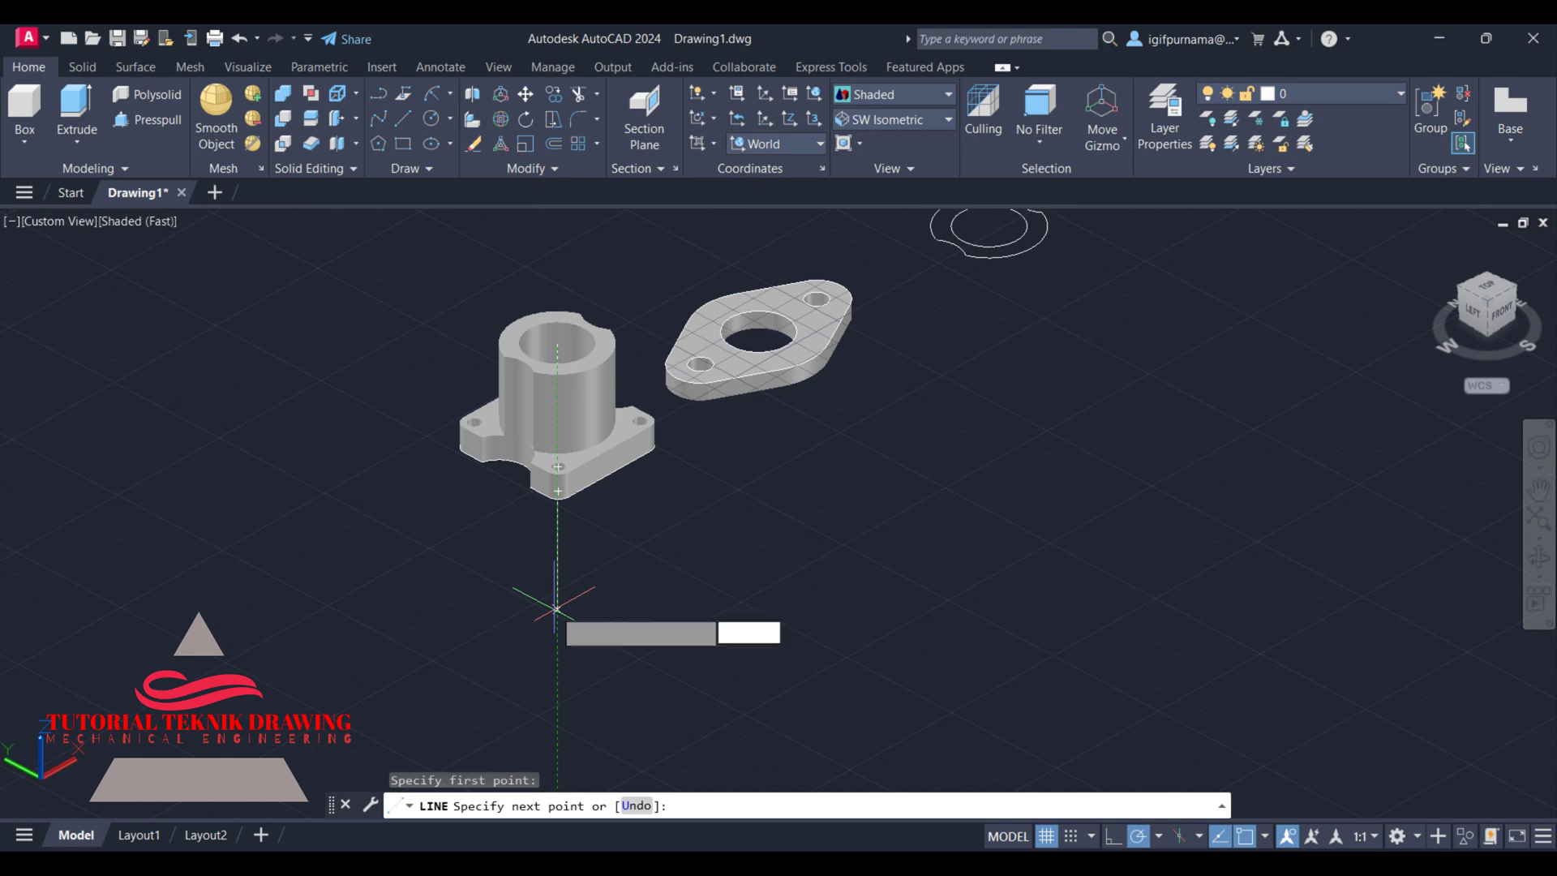
text(7)
key(Return)
key(Return)
scroll(619, 284, up, 3)
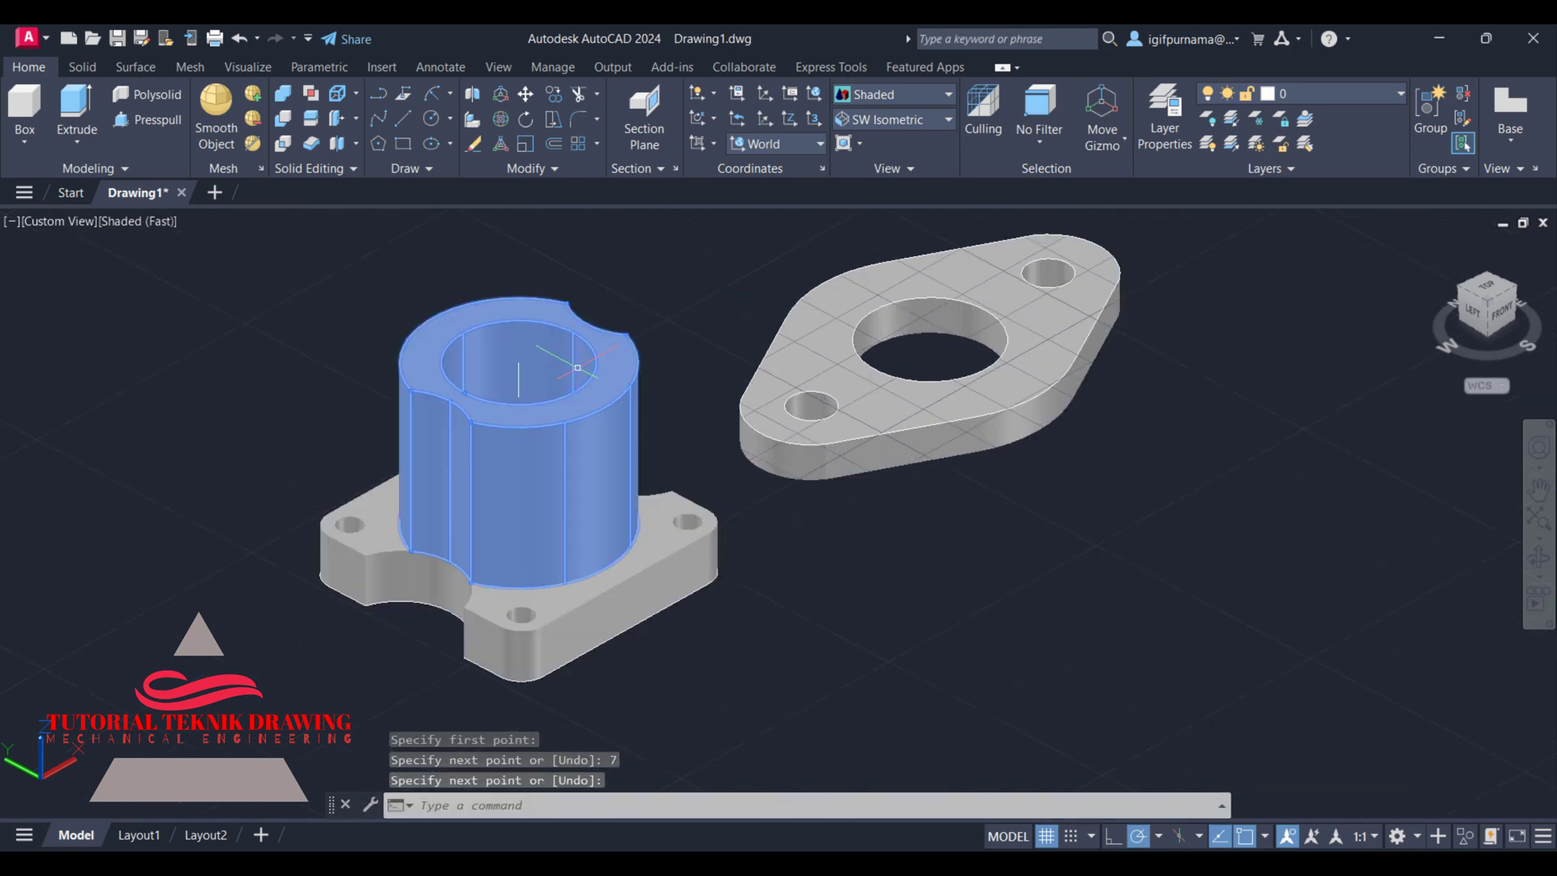
- Move the flange plate from its hole centre to the guide line's top endpoint
click(525, 94)
drag(1043, 455, 973, 369)
key(Return)
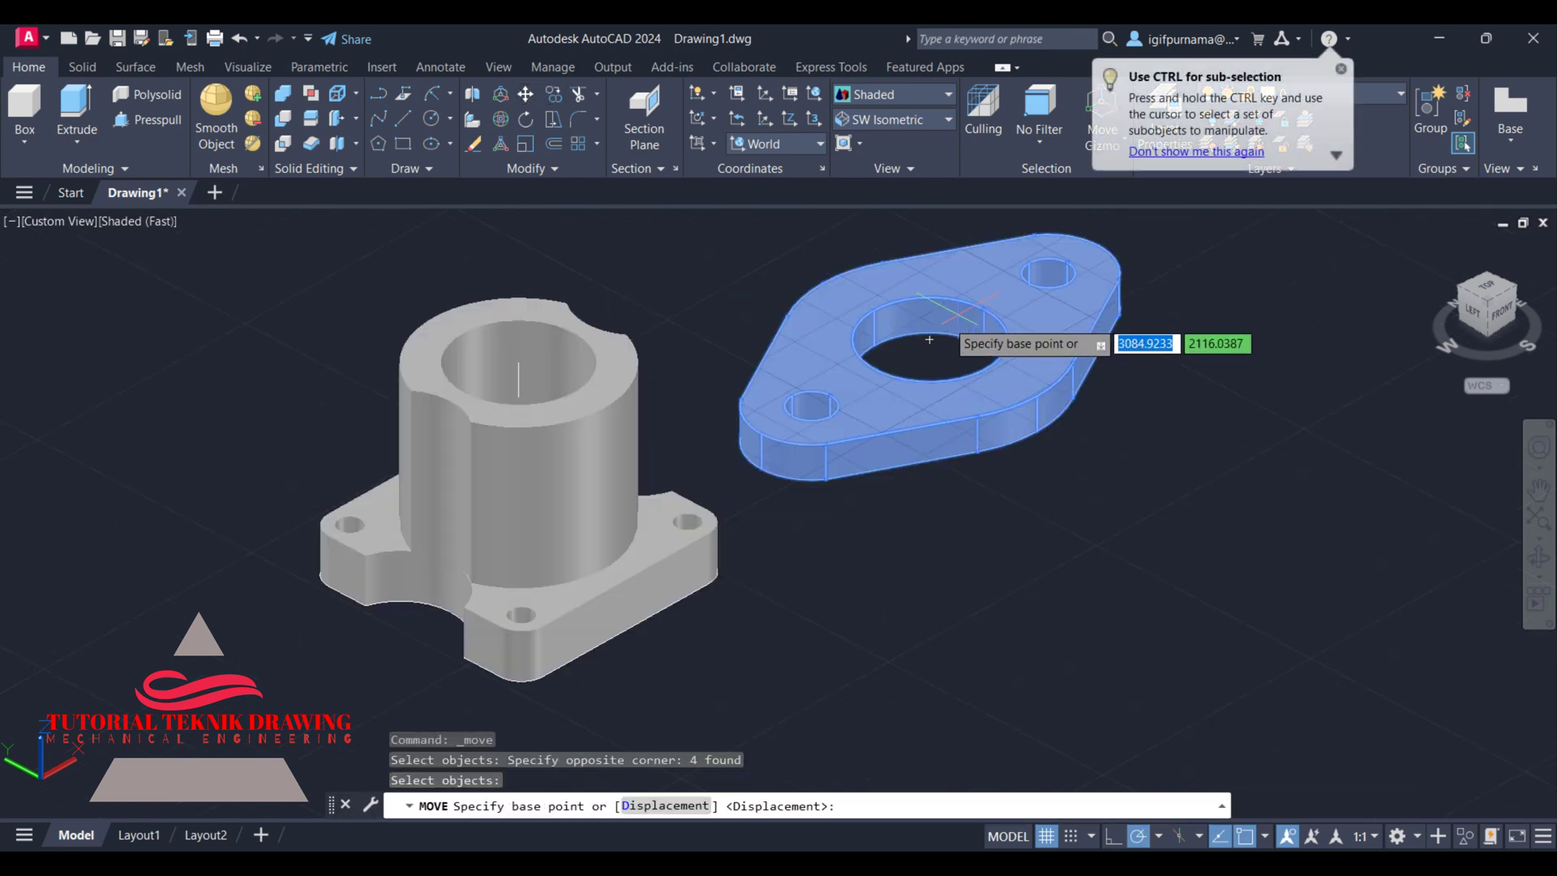
click(930, 339)
scroll(425, 284, up, 2)
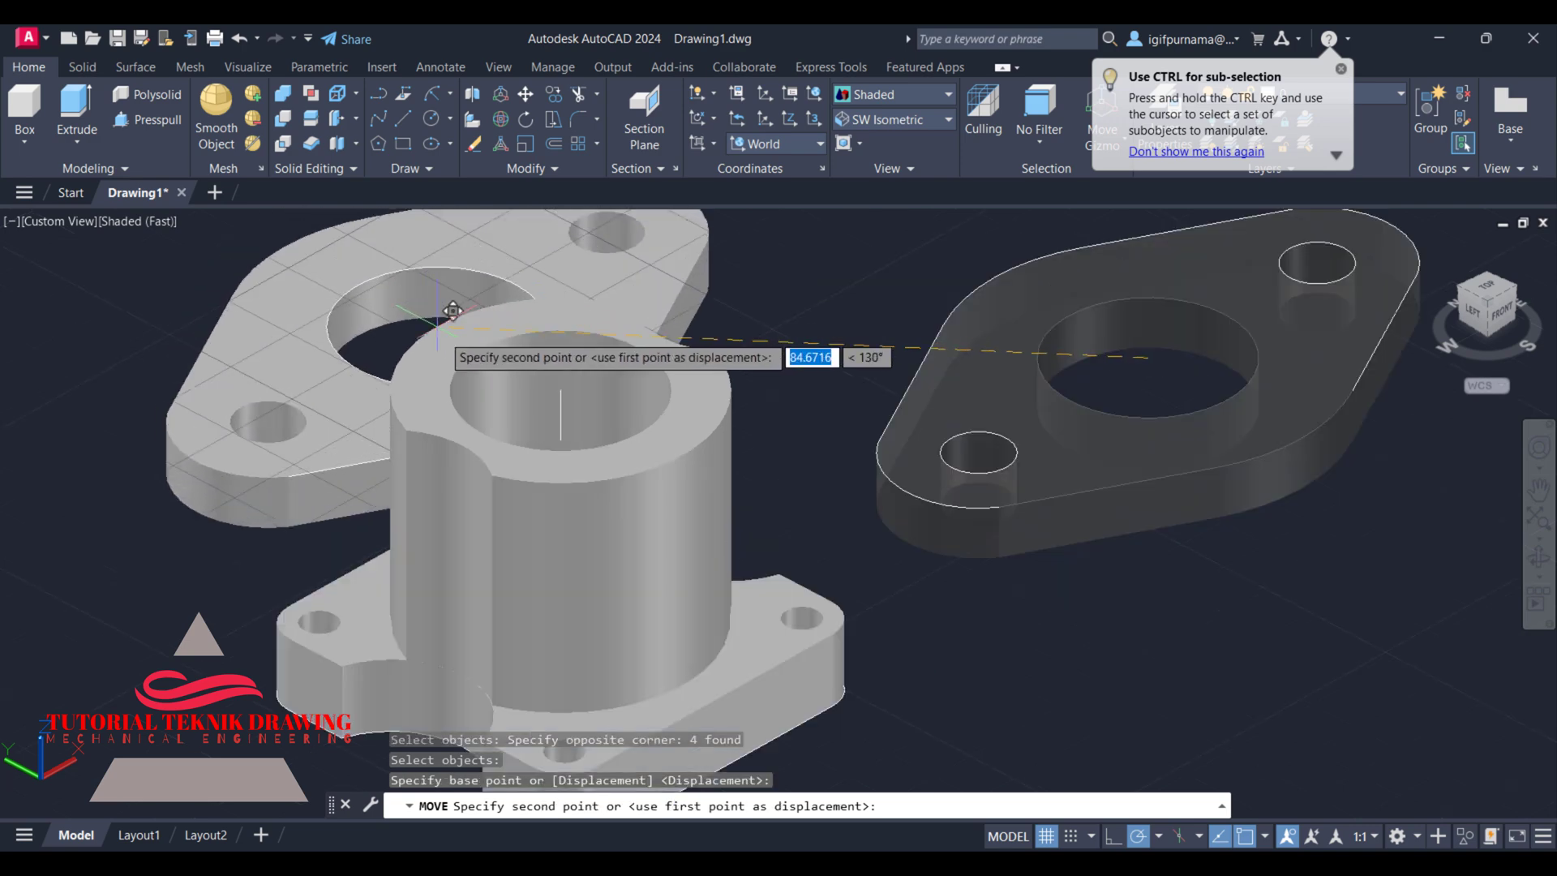
click(553, 421)
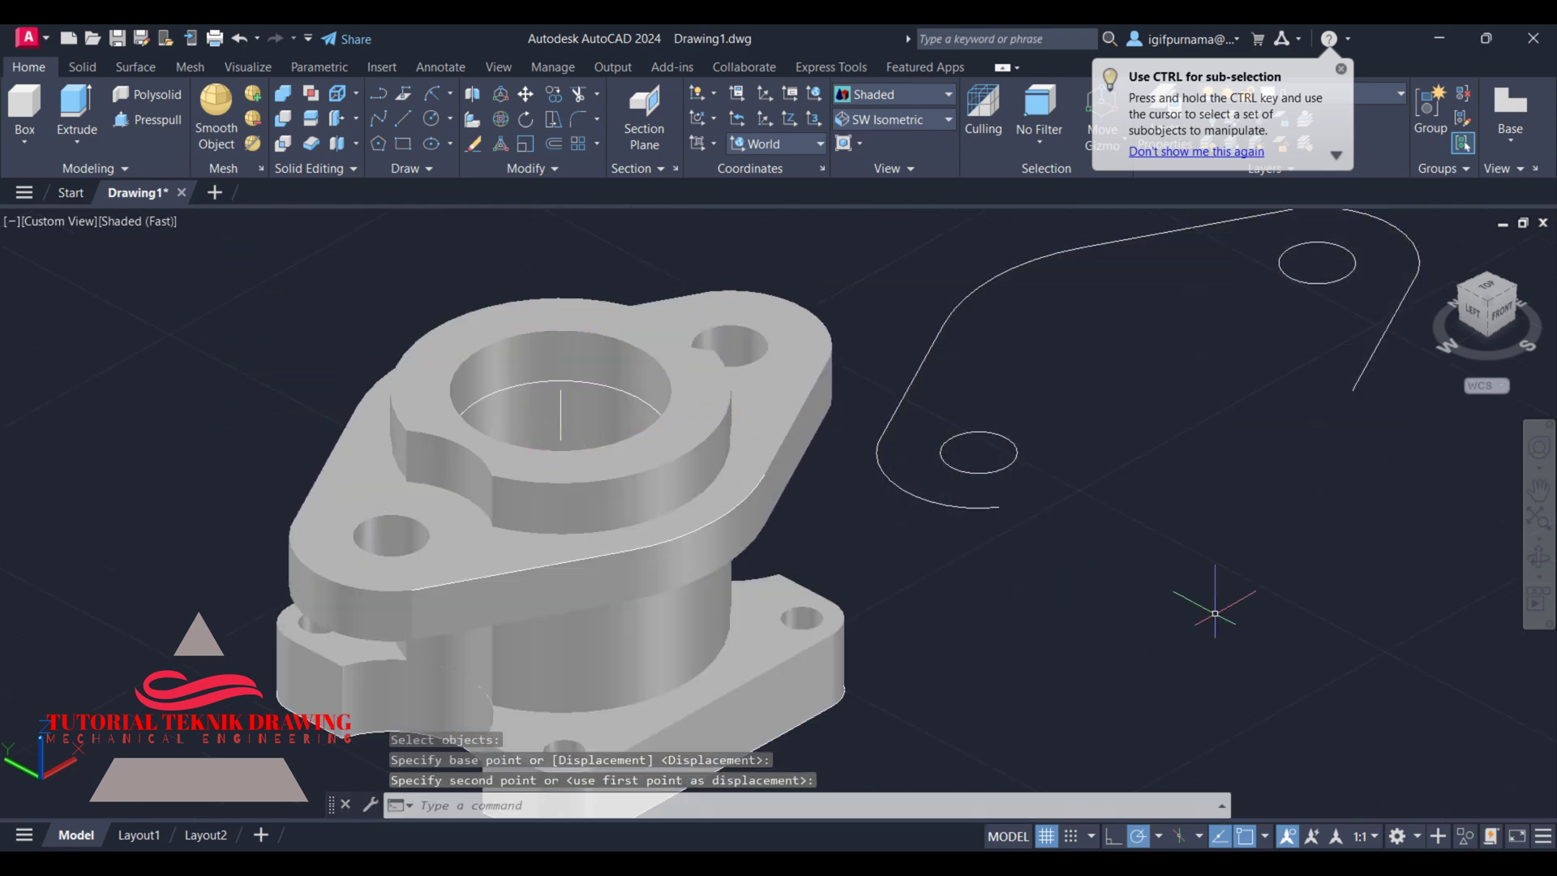
- Orbit the view to inspect the stacked assembly and its top face
click(1538, 557)
drag(811, 486, 542, 303)
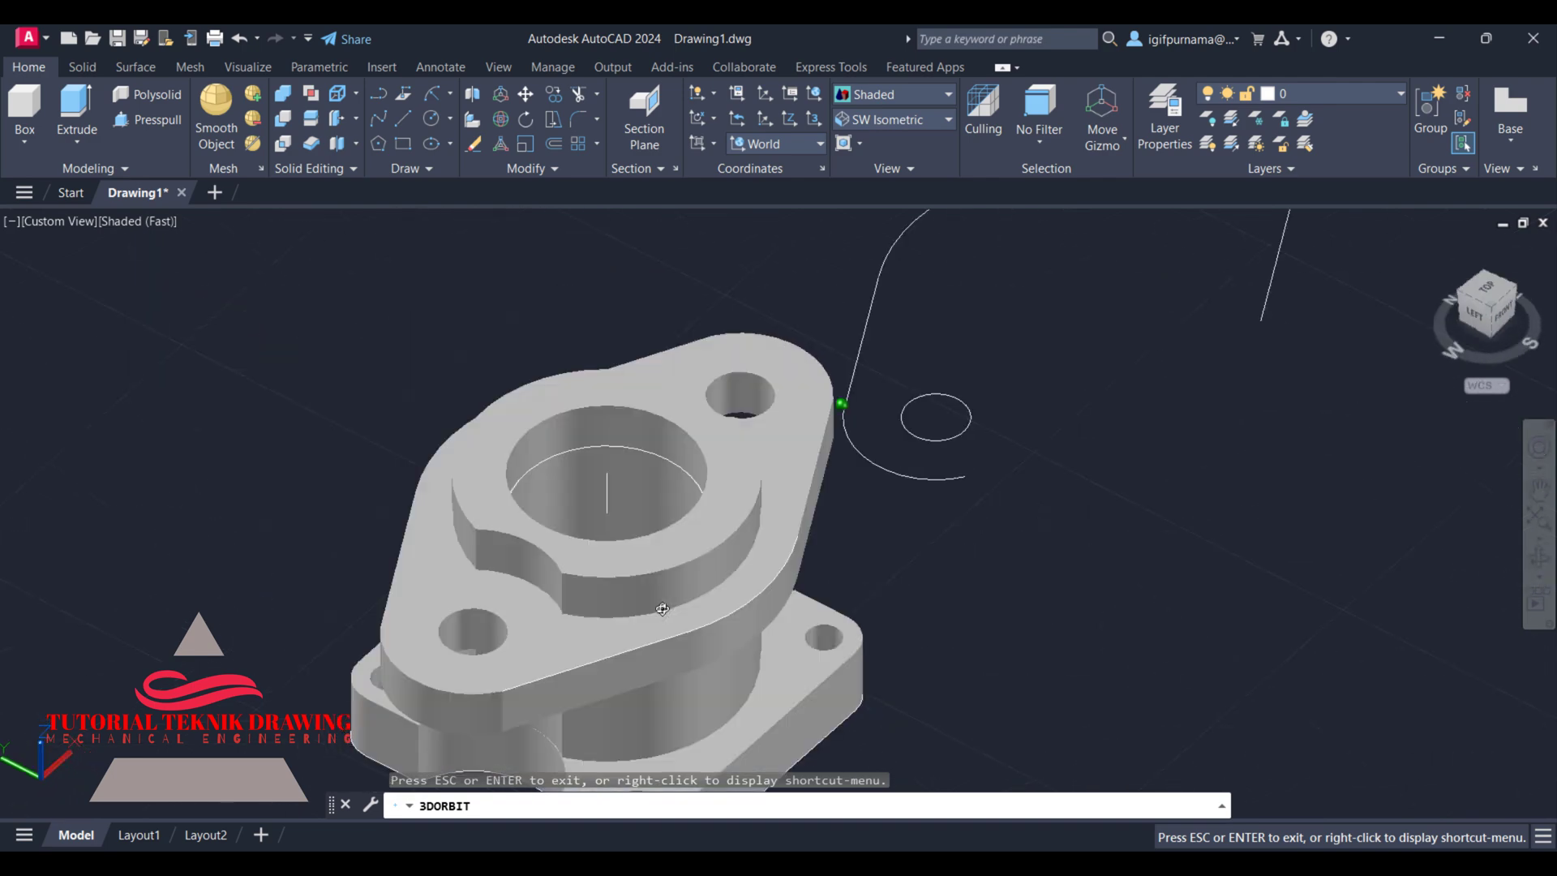
drag(542, 302, 499, 479)
scroll(499, 479, down, 3)
right_click(637, 389)
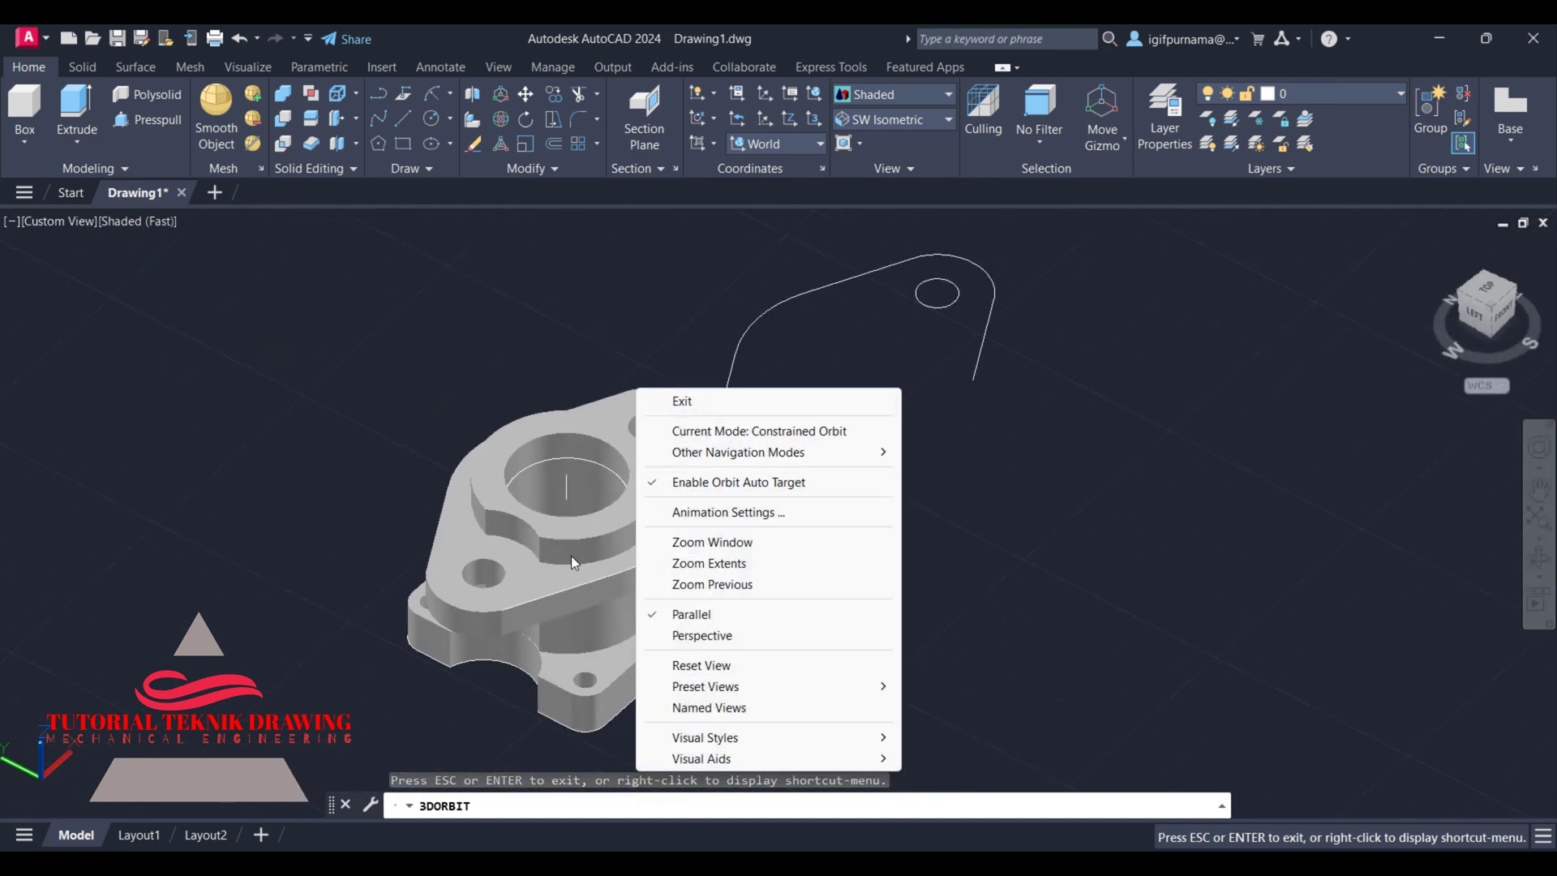
click(683, 412)
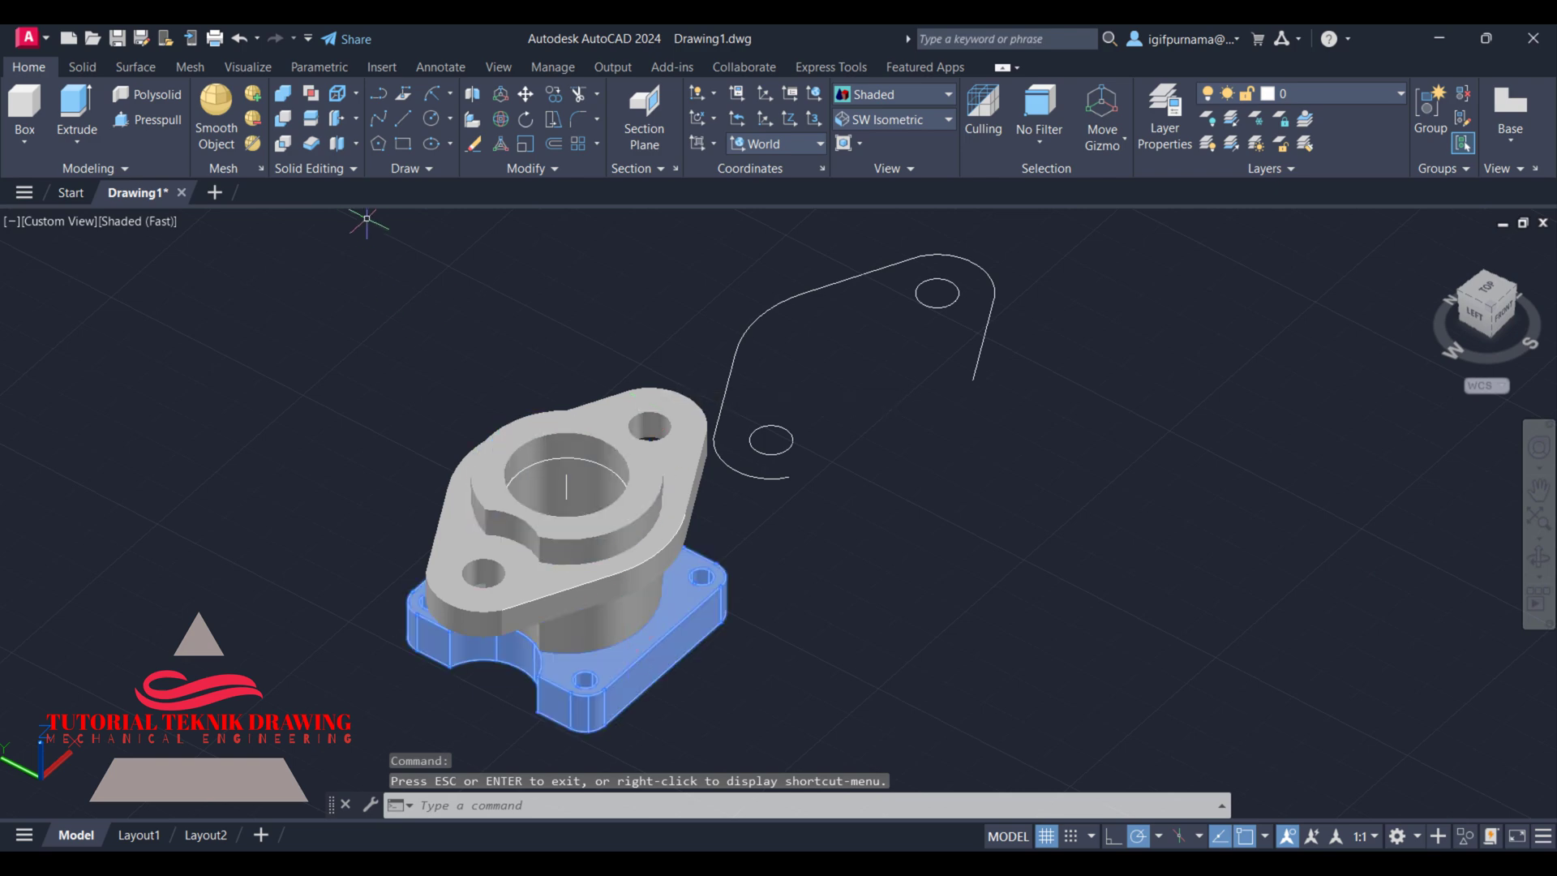
- Union the flange and base solids into a single solid
click(286, 96)
click(759, 740)
click(332, 376)
key(Return)
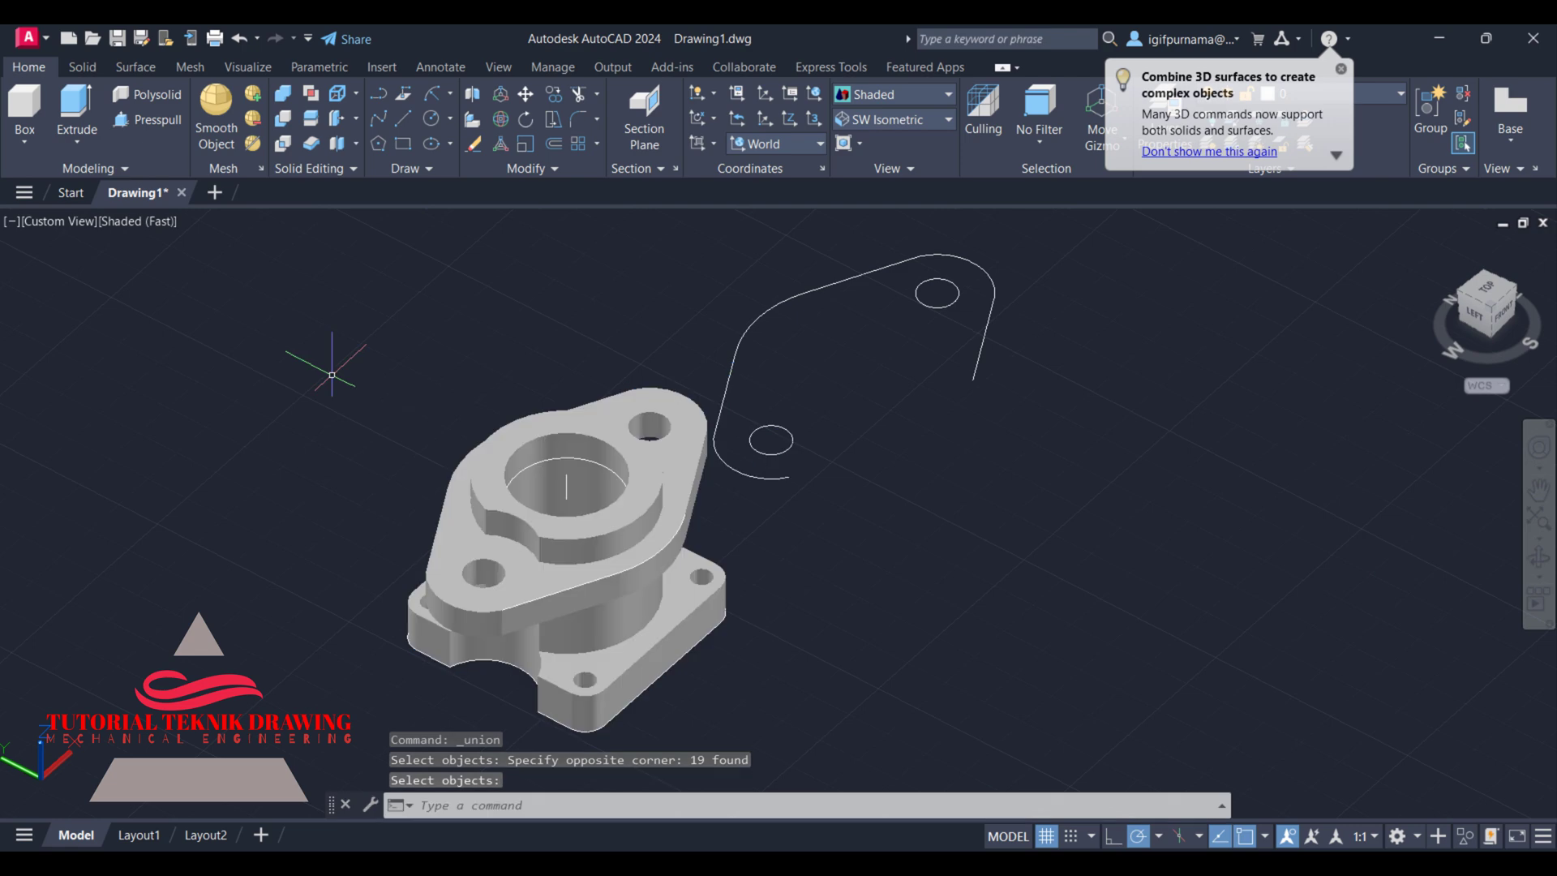
- Move the combined solid away from the 2D sketches
text(m)
key(Return)
click(549, 563)
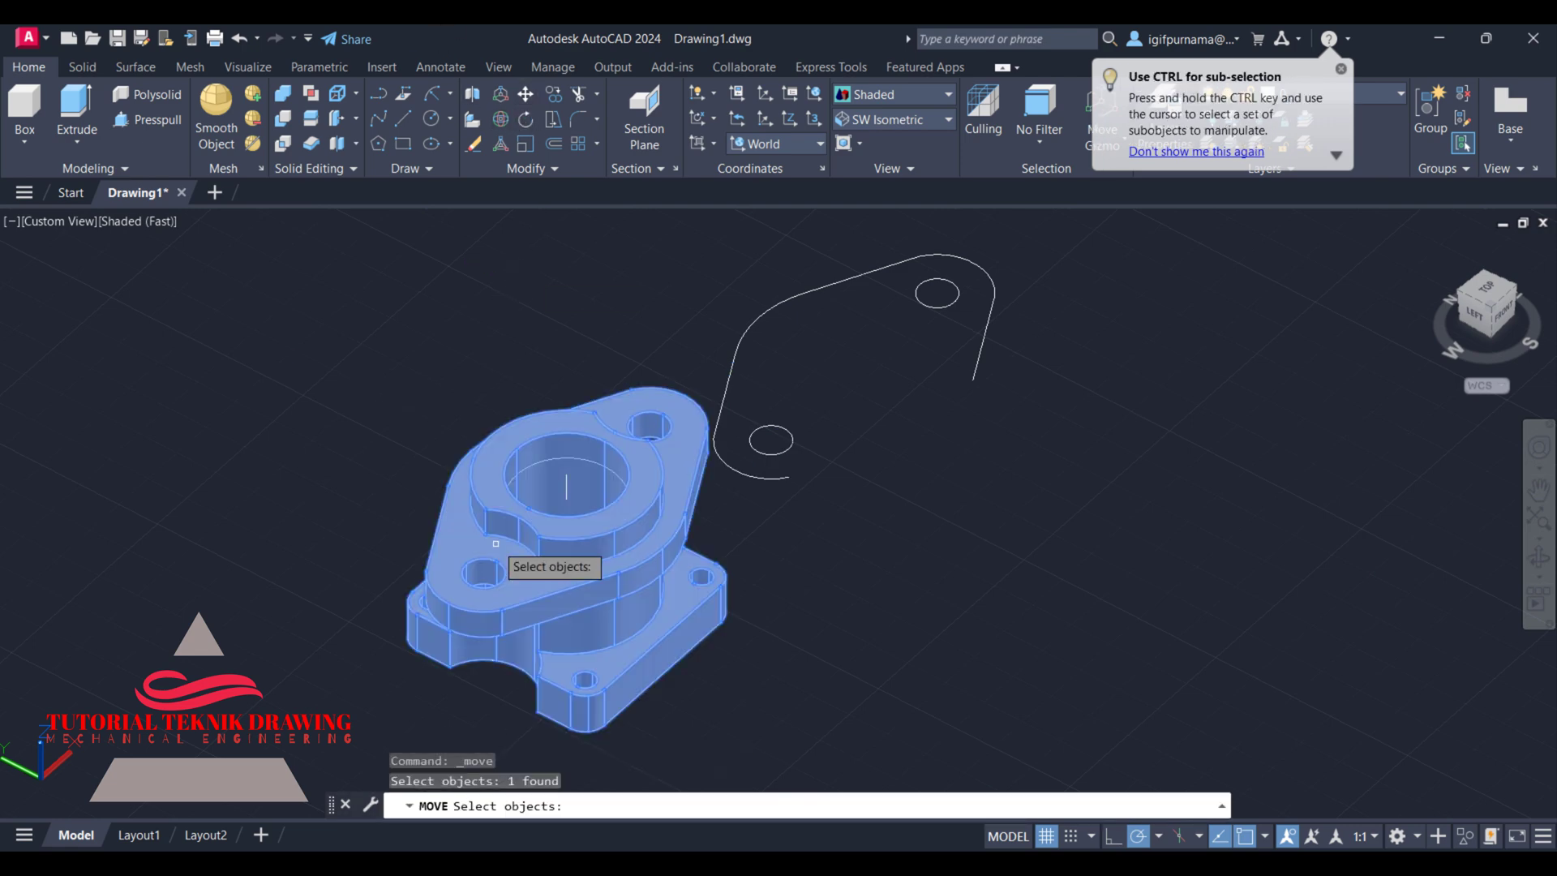
key(Return)
click(365, 567)
click(872, 617)
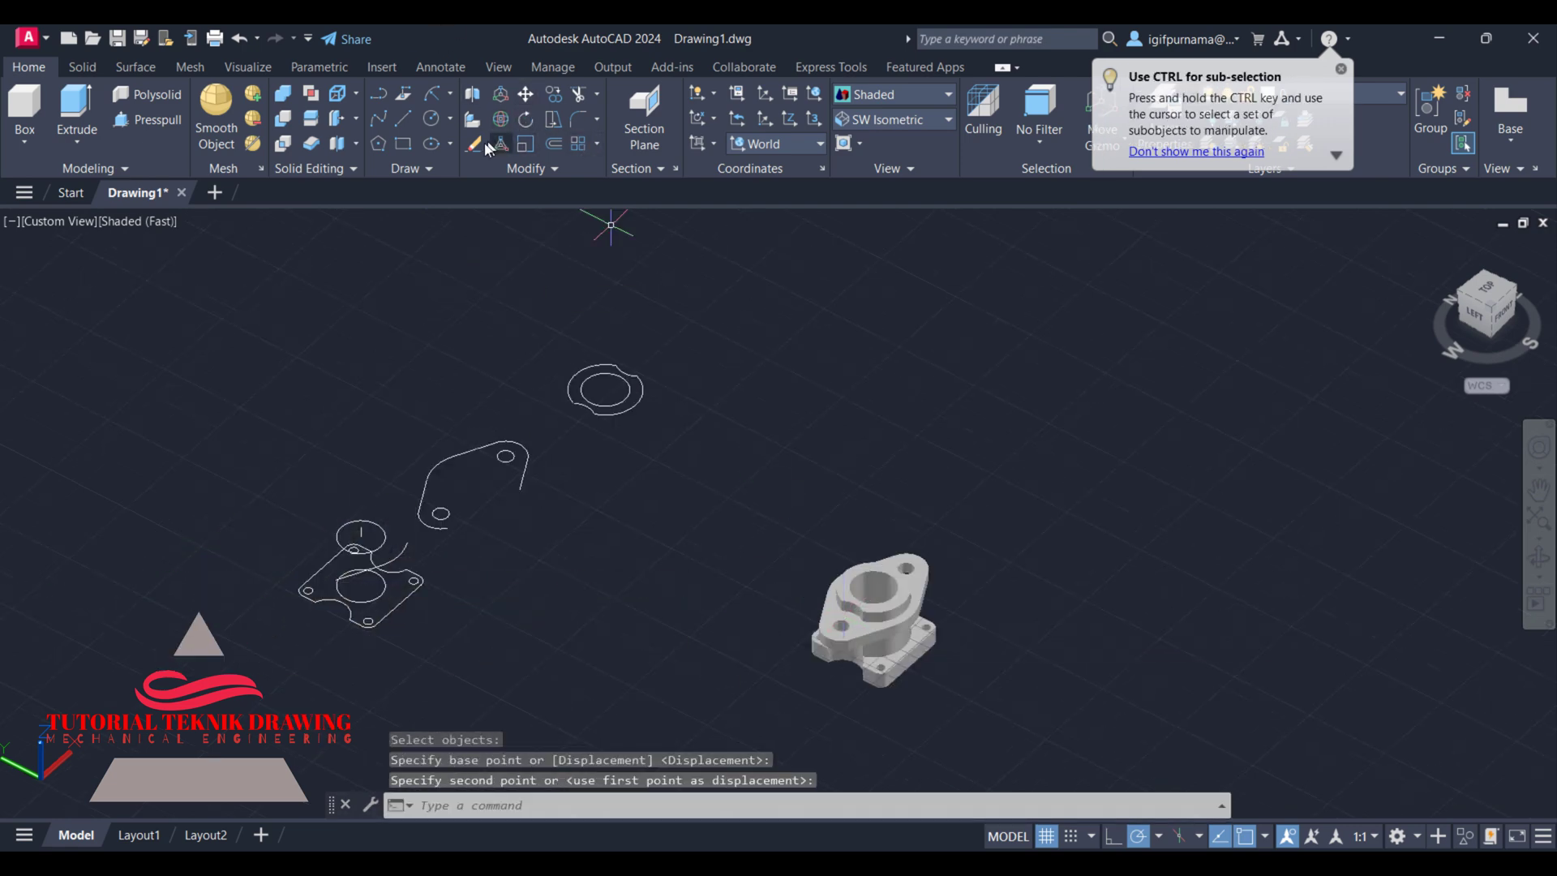
- Erase all leftover 2D sketches with three crossing windows and restore the home view
click(473, 144)
click(692, 463)
click(522, 337)
click(649, 535)
click(319, 362)
click(447, 634)
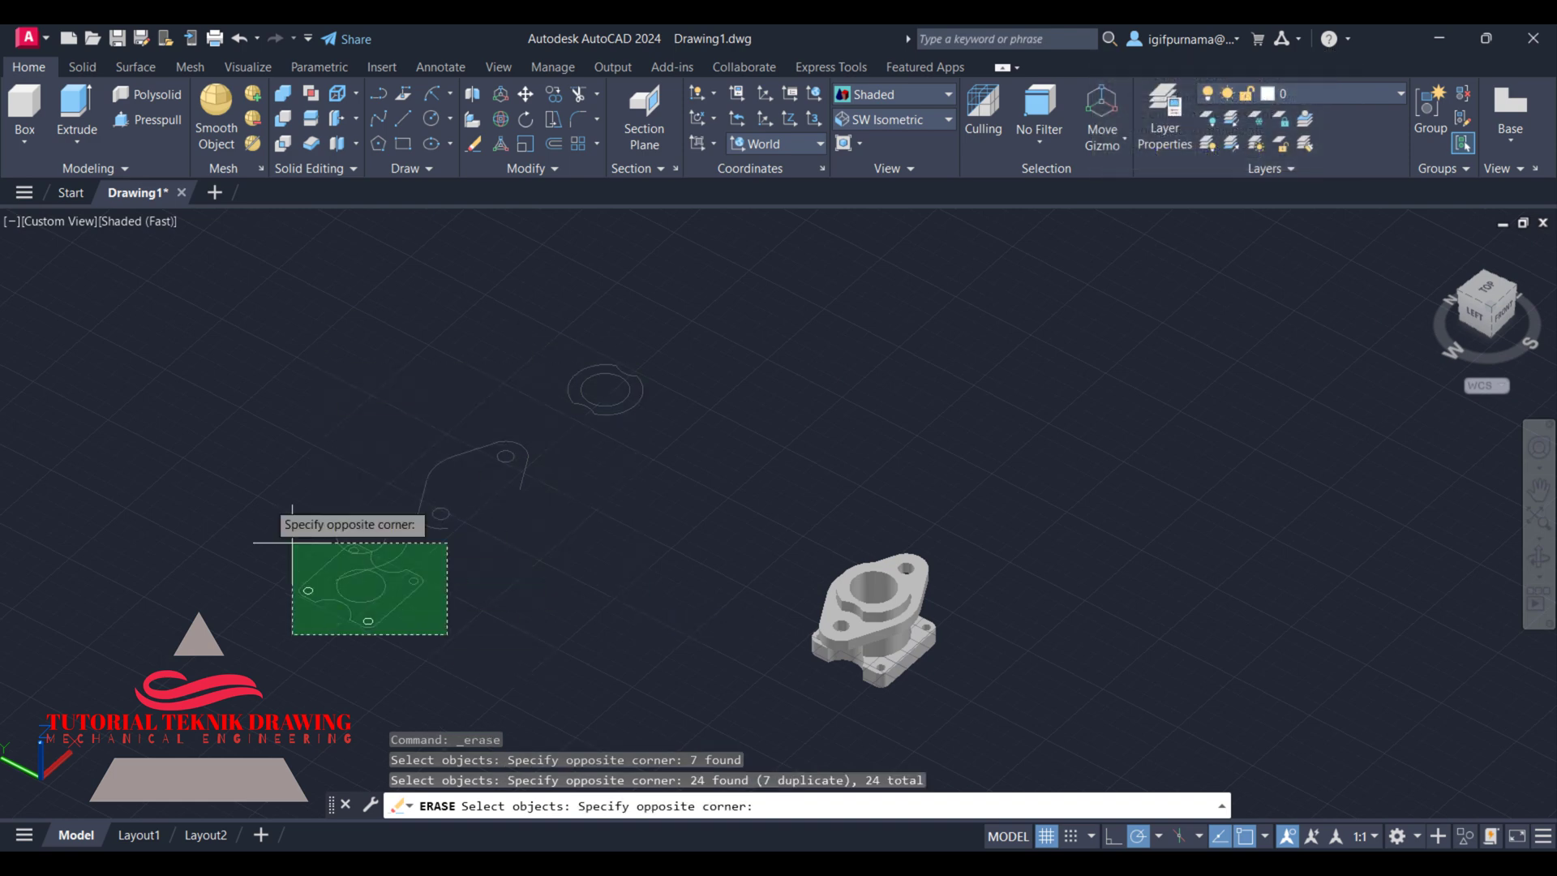
click(292, 543)
key(Return)
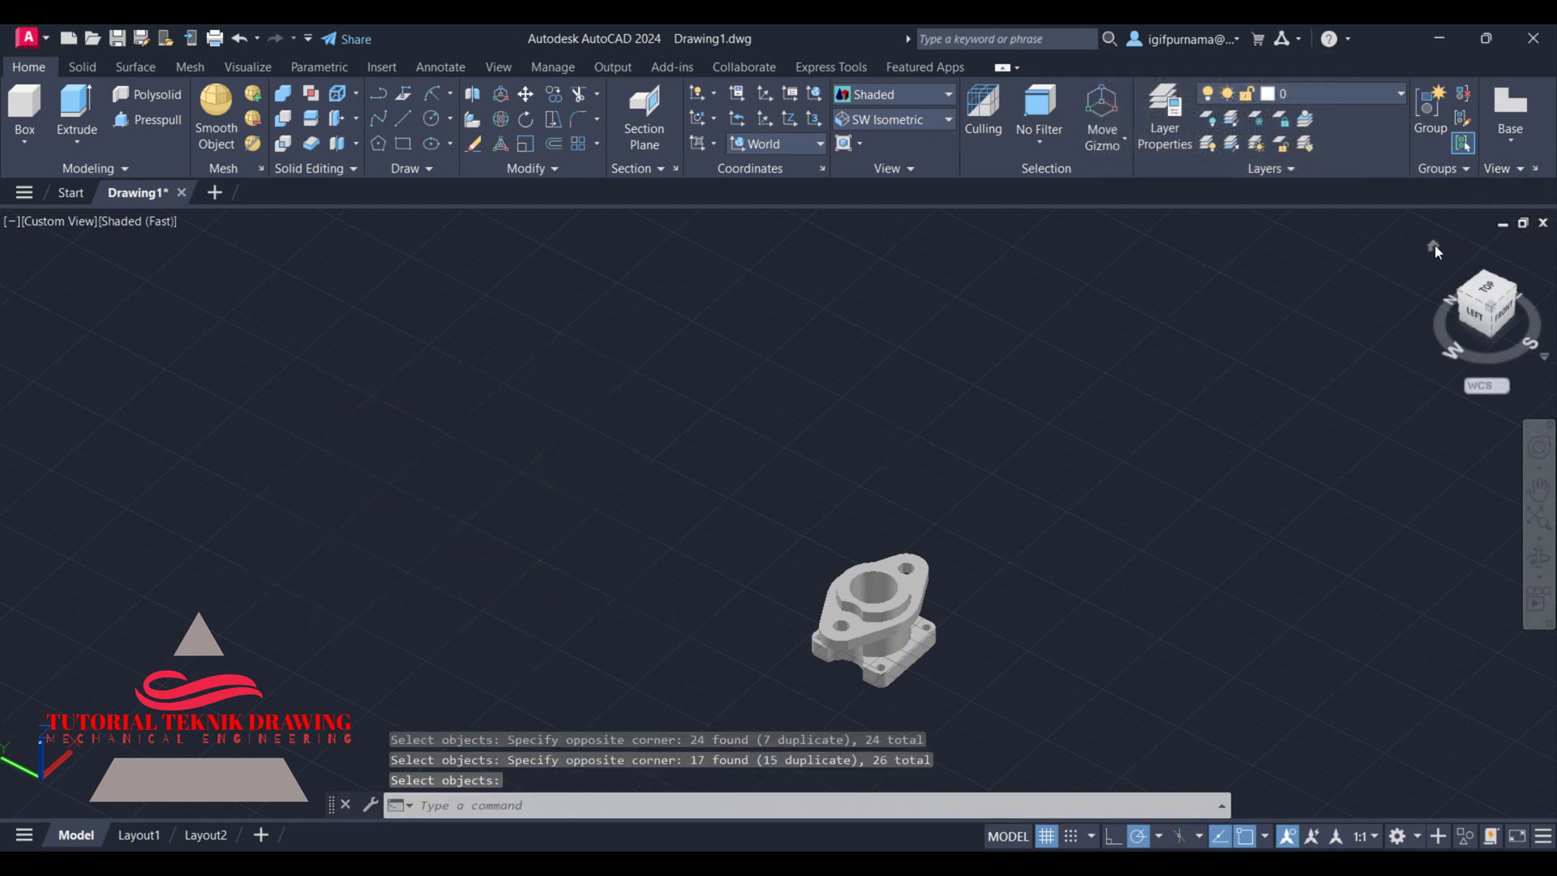
click(1434, 247)
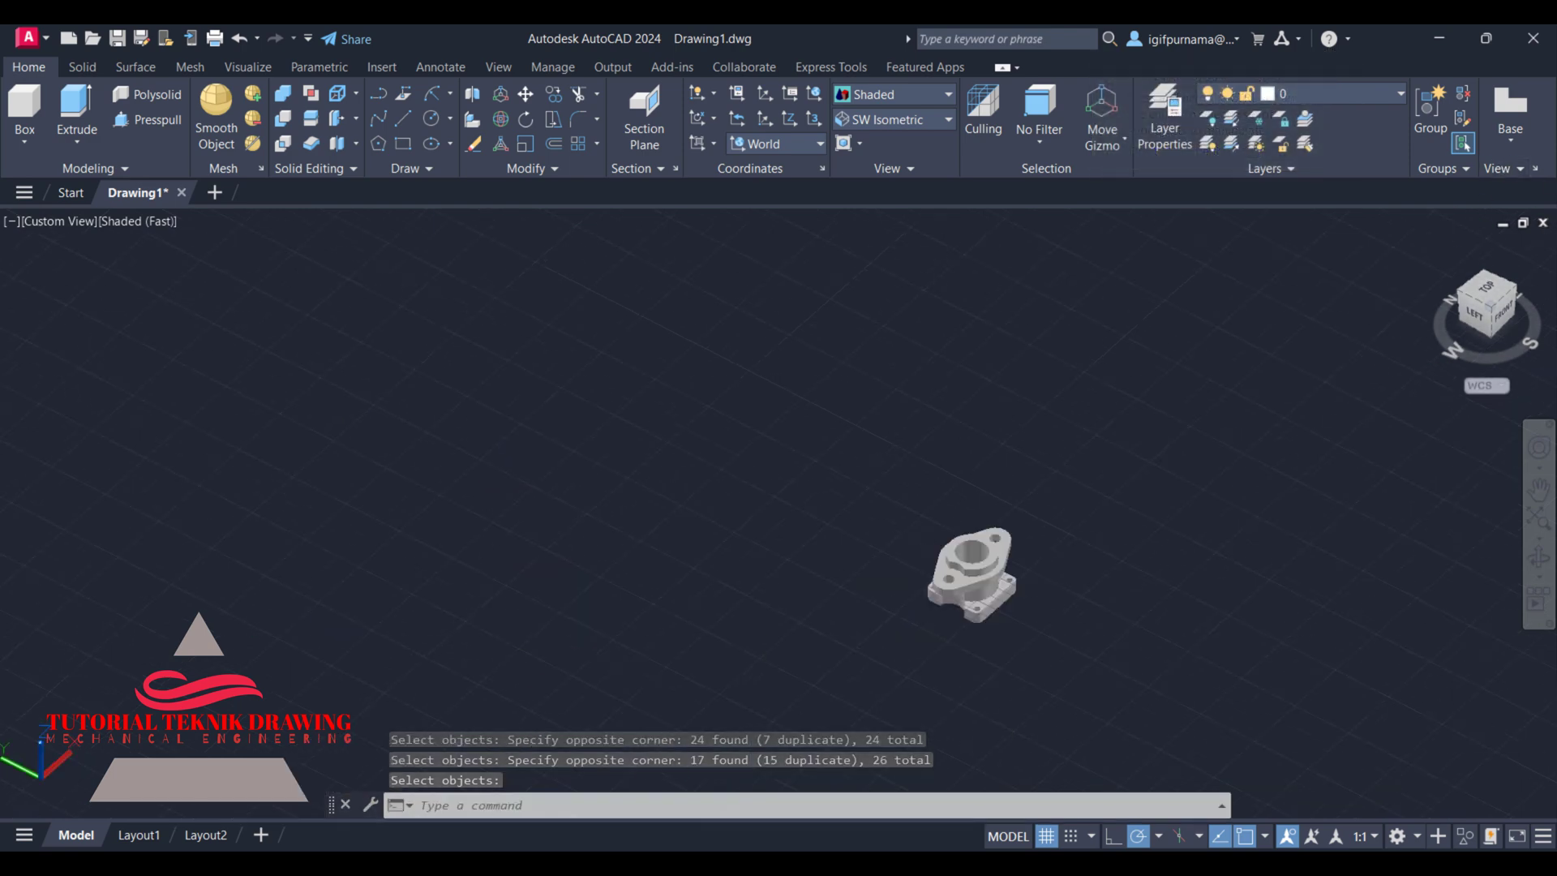
- Centre the solid in view and orbit to see it from above
scroll(1139, 630, up, 3)
middle_drag(1140, 631, 1168, 560)
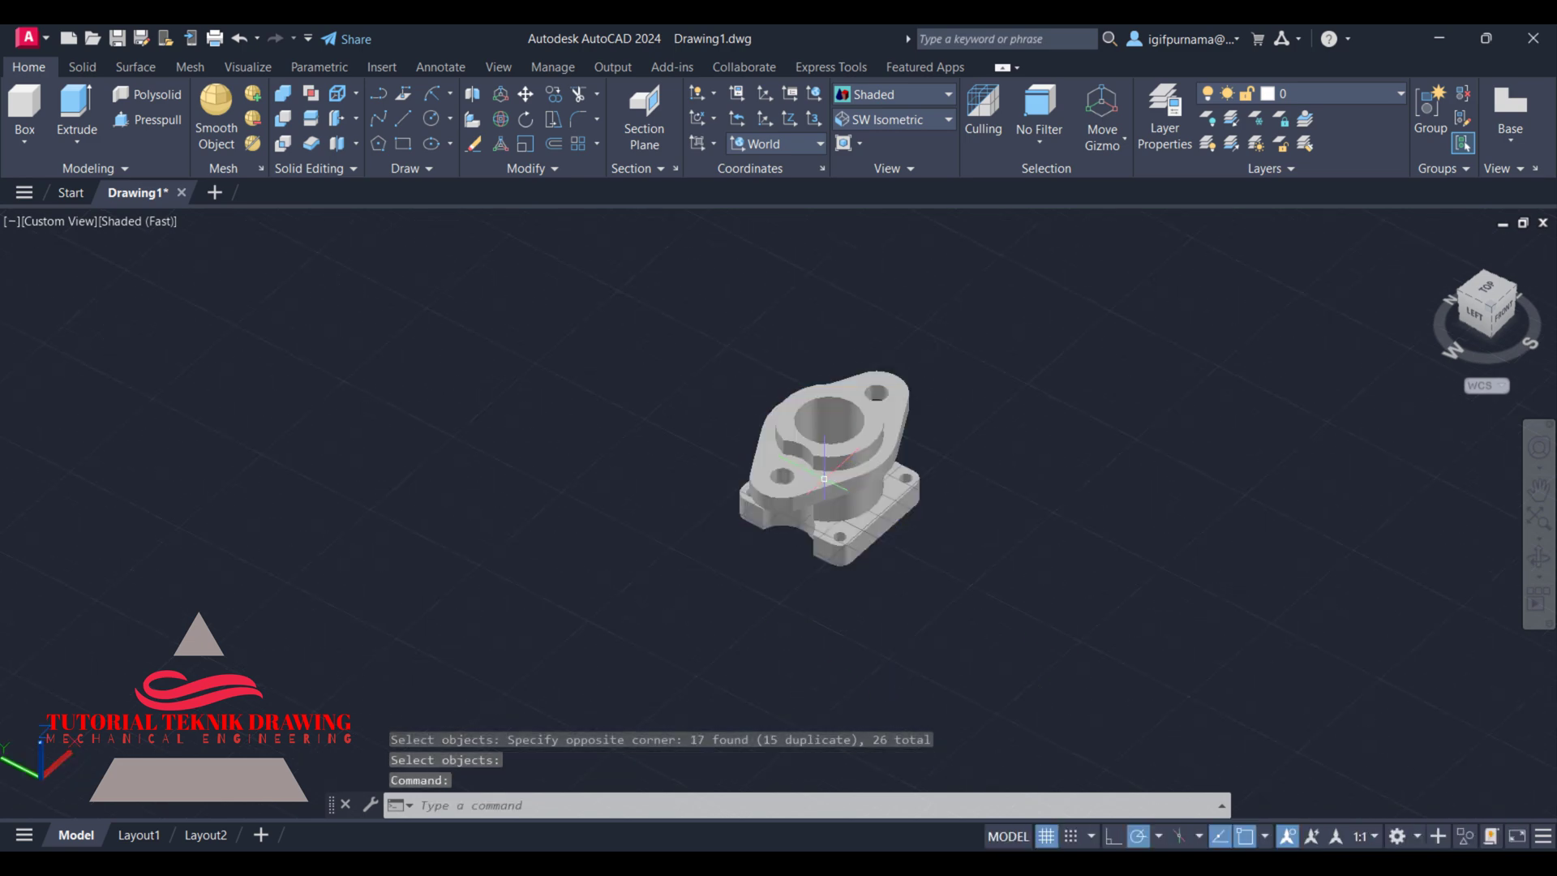
click(1540, 560)
drag(827, 487, 860, 567)
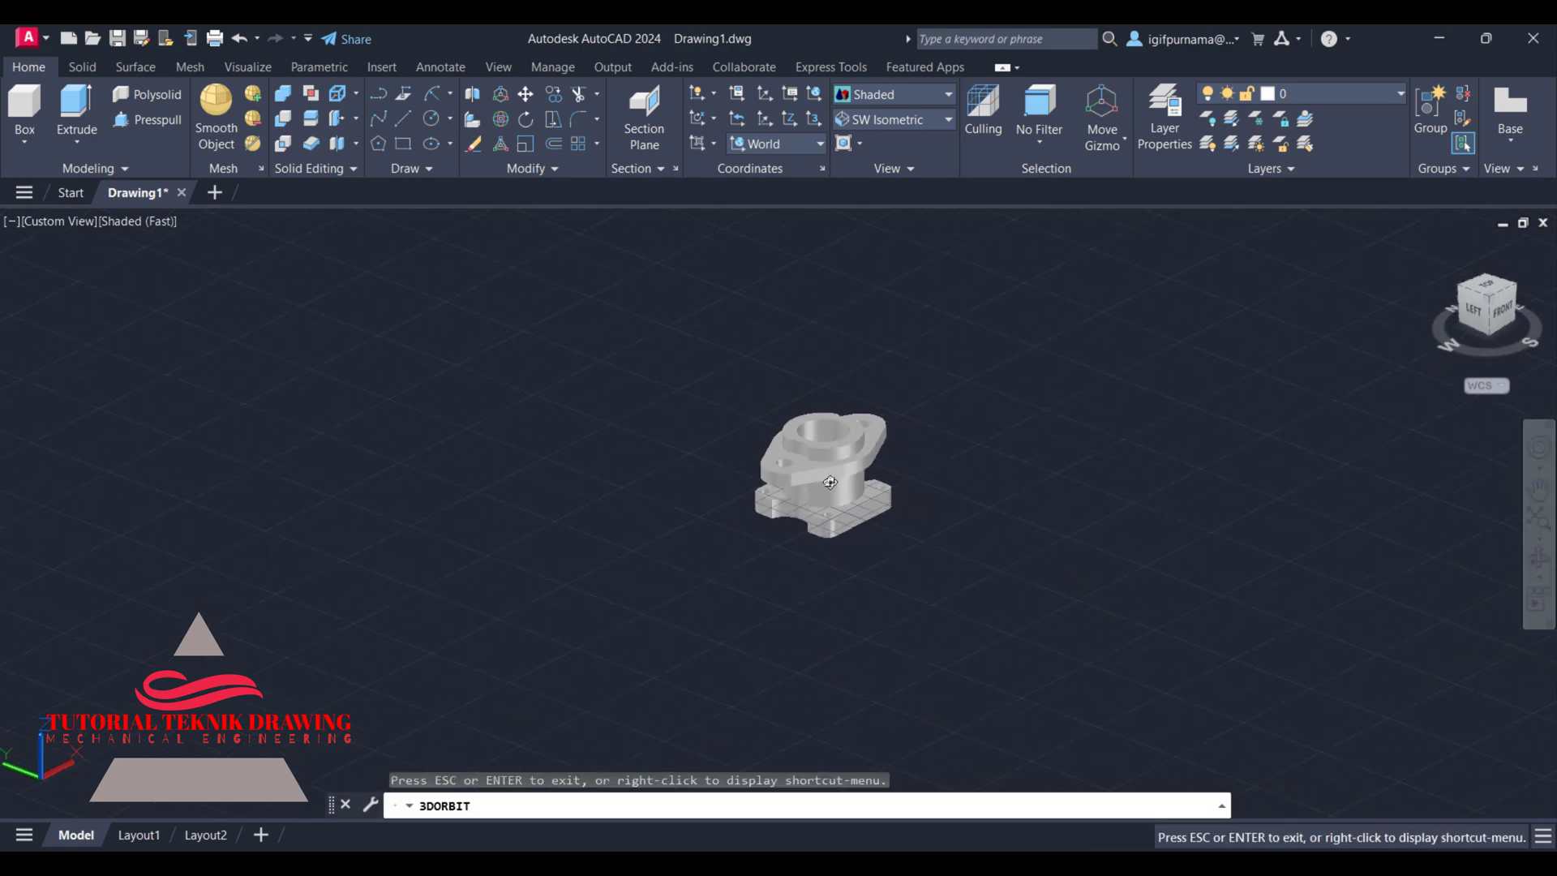
scroll(889, 728, up, 2)
right_click(1092, 126)
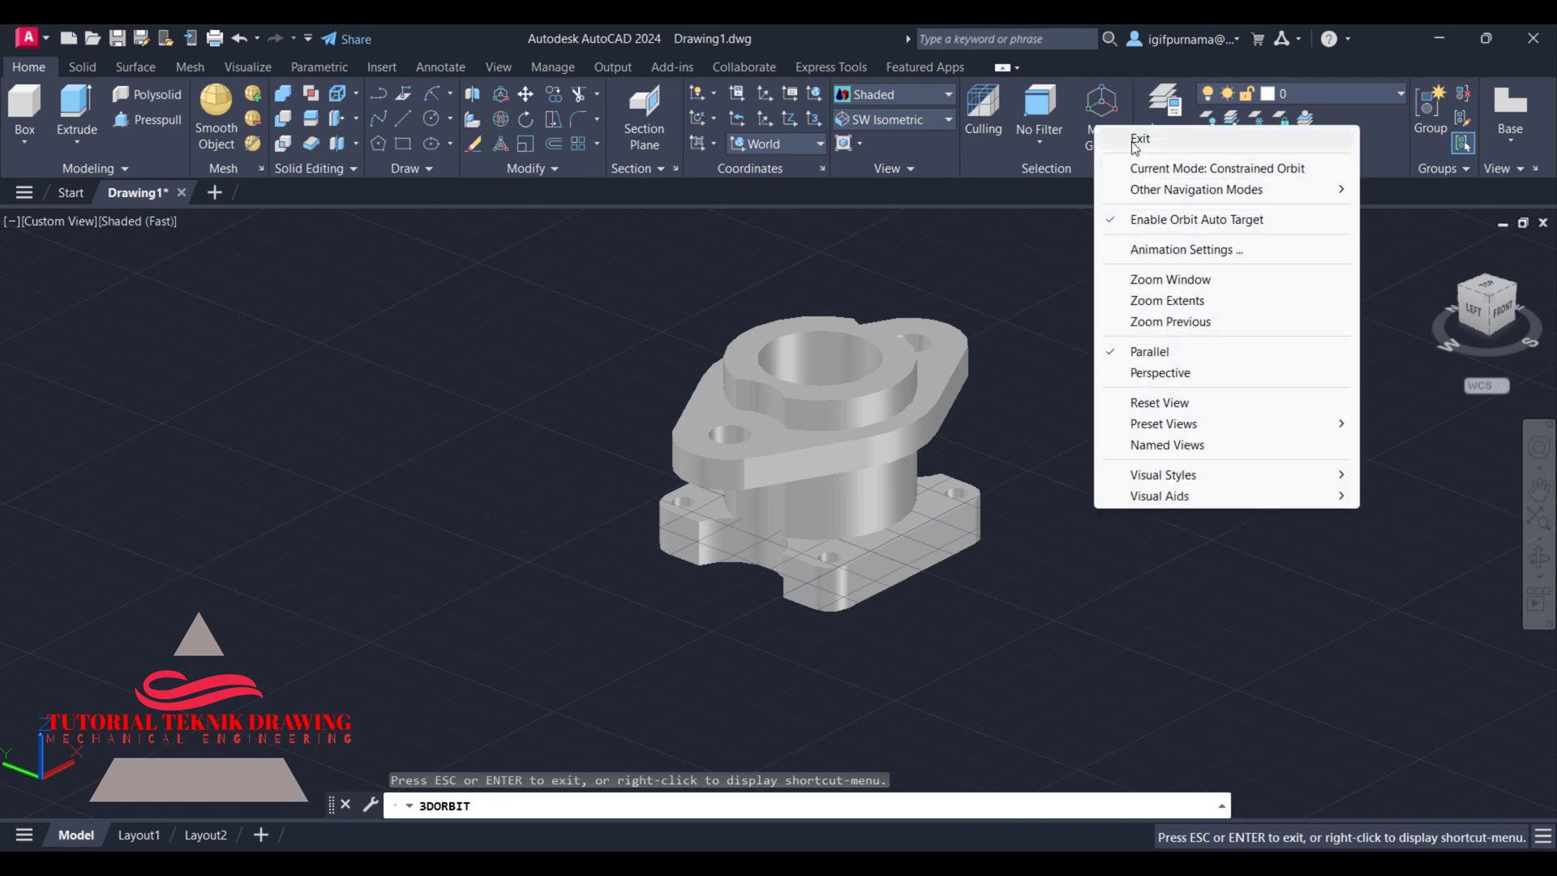
click(1119, 136)
- Turn off the grid and orbit the flange to a new viewing angle
click(1046, 836)
scroll(1217, 689, down, 4)
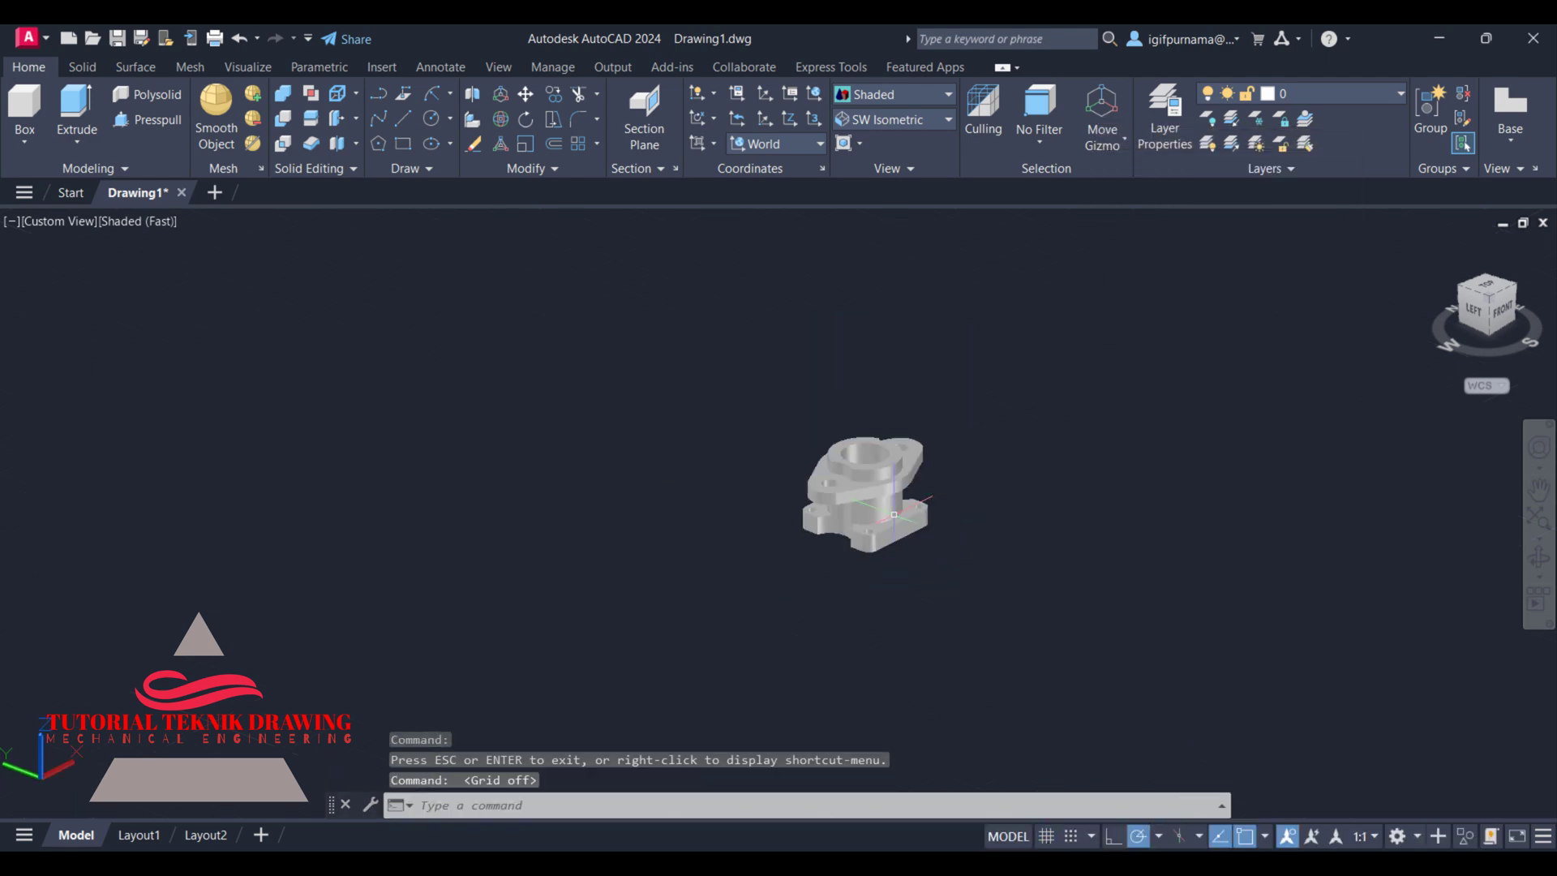
scroll(1216, 689, up, 4)
click(1540, 563)
mouse_move(809, 442)
mouse_down()
mouse_move(806, 499)
mouse_move(961, 300)
mouse_move(901, 447)
mouse_up()
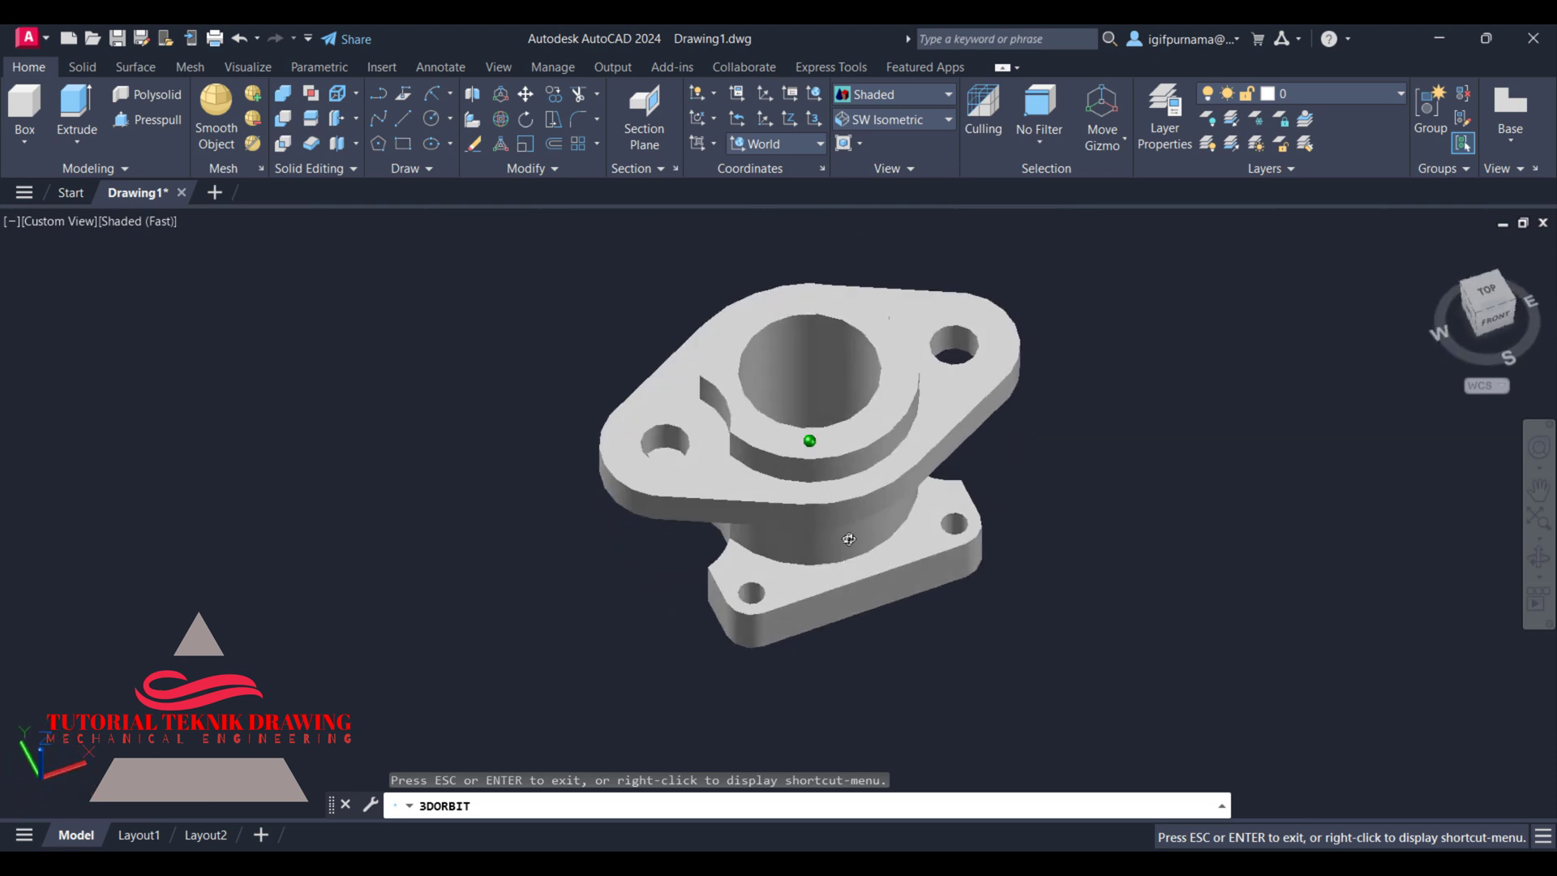
scroll(900, 448, up, 2)
right_click(1016, 339)
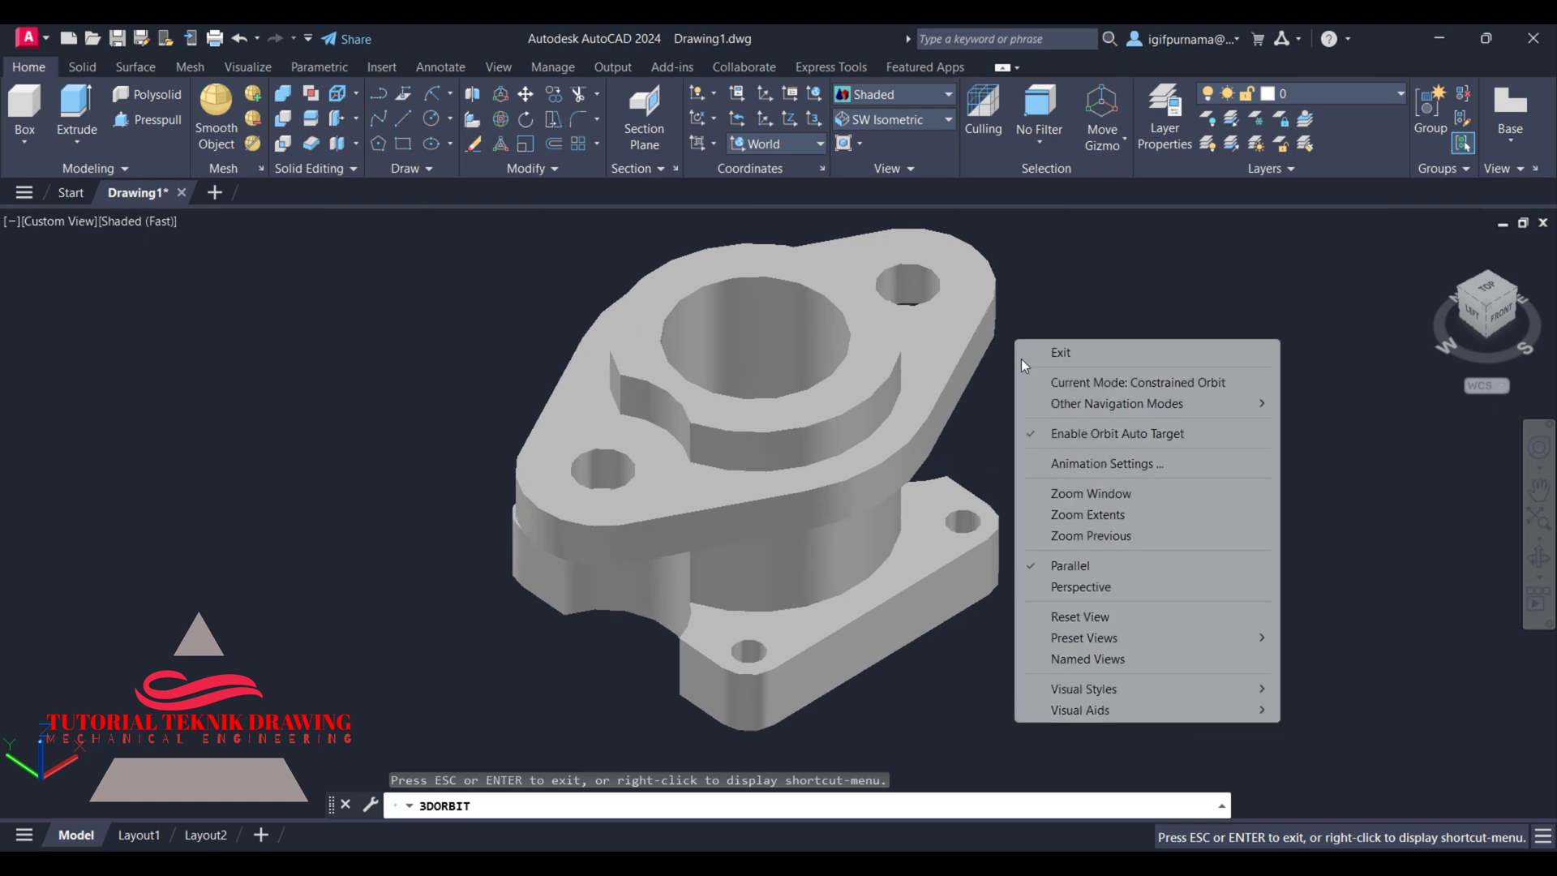
click(1046, 351)
- Compare with the reference drawing, then orbit the flange to another angle
key(alt+Tab)
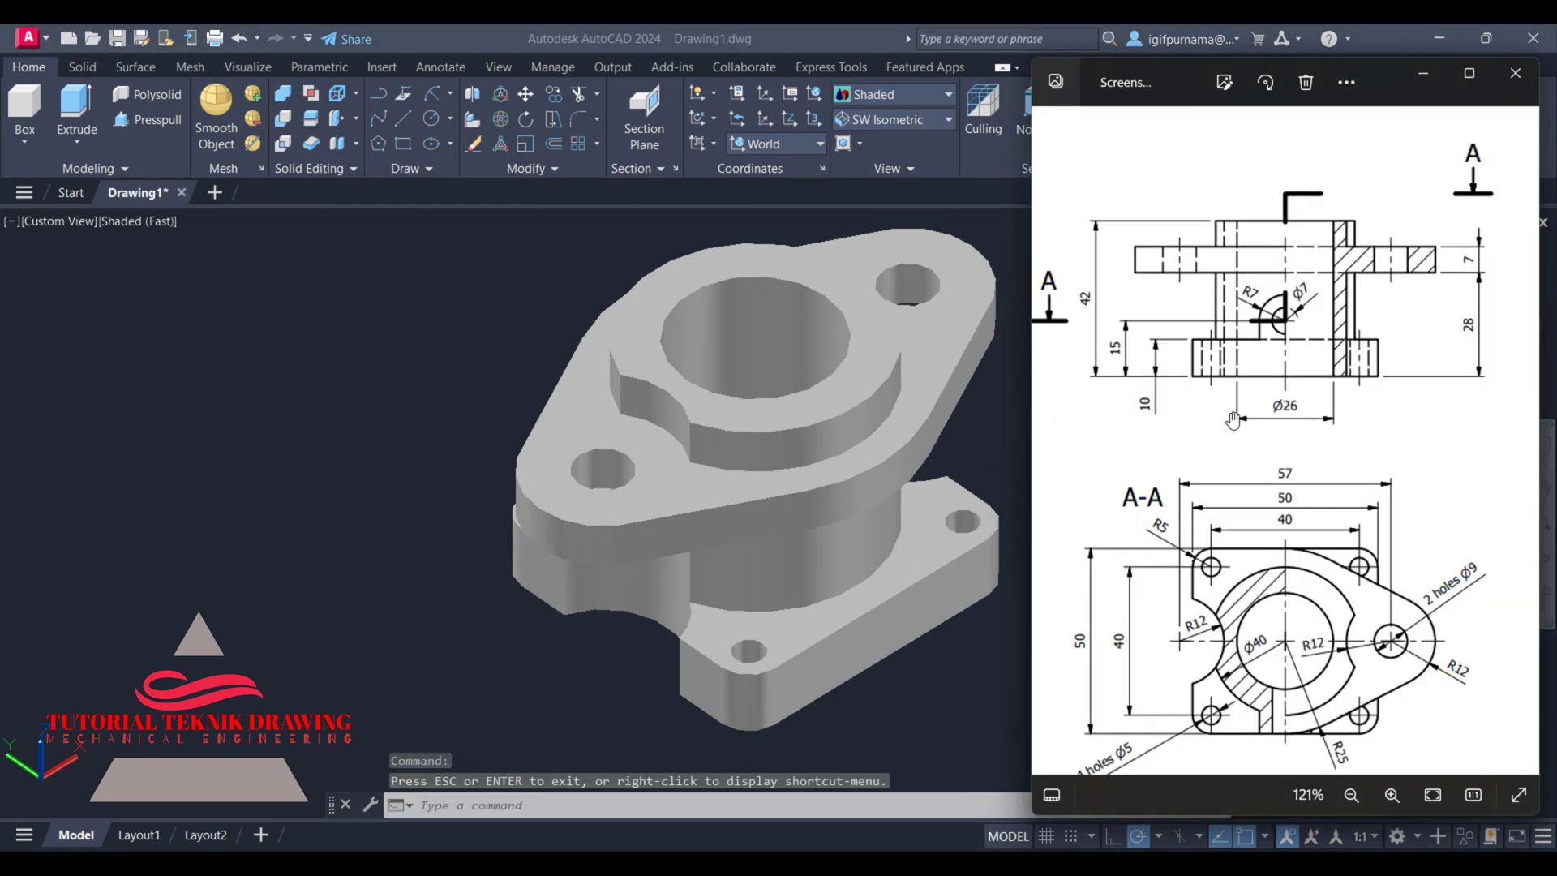
key(alt+Tab)
scroll(800, 331, up, 5)
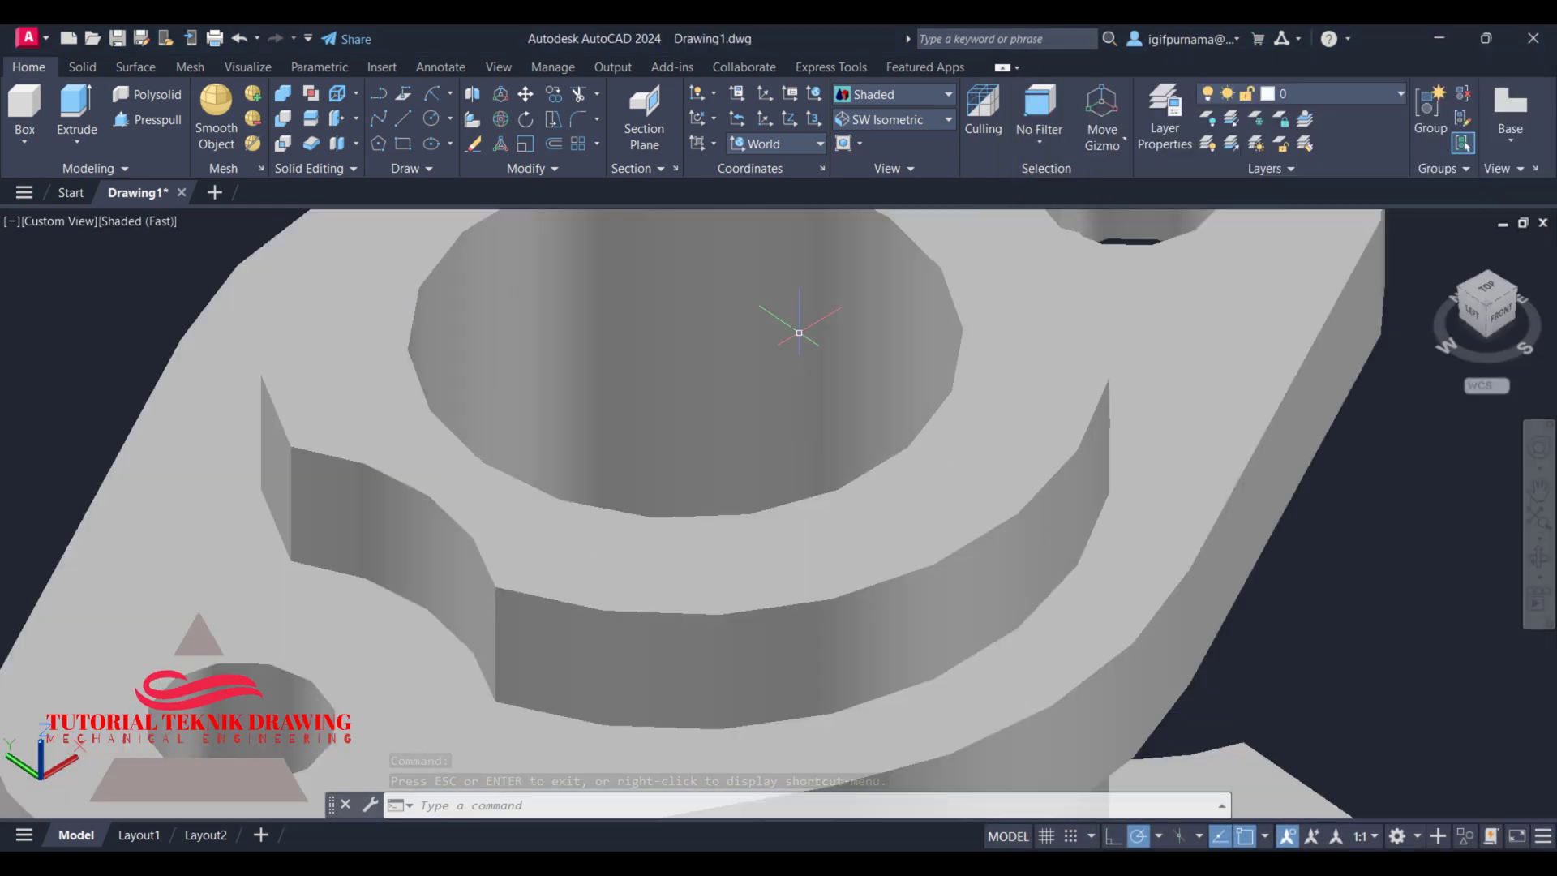
scroll(827, 357, down, 6)
click(1539, 556)
mouse_move(811, 454)
mouse_down()
mouse_move(818, 515)
mouse_move(852, 524)
mouse_up()
right_click(1028, 323)
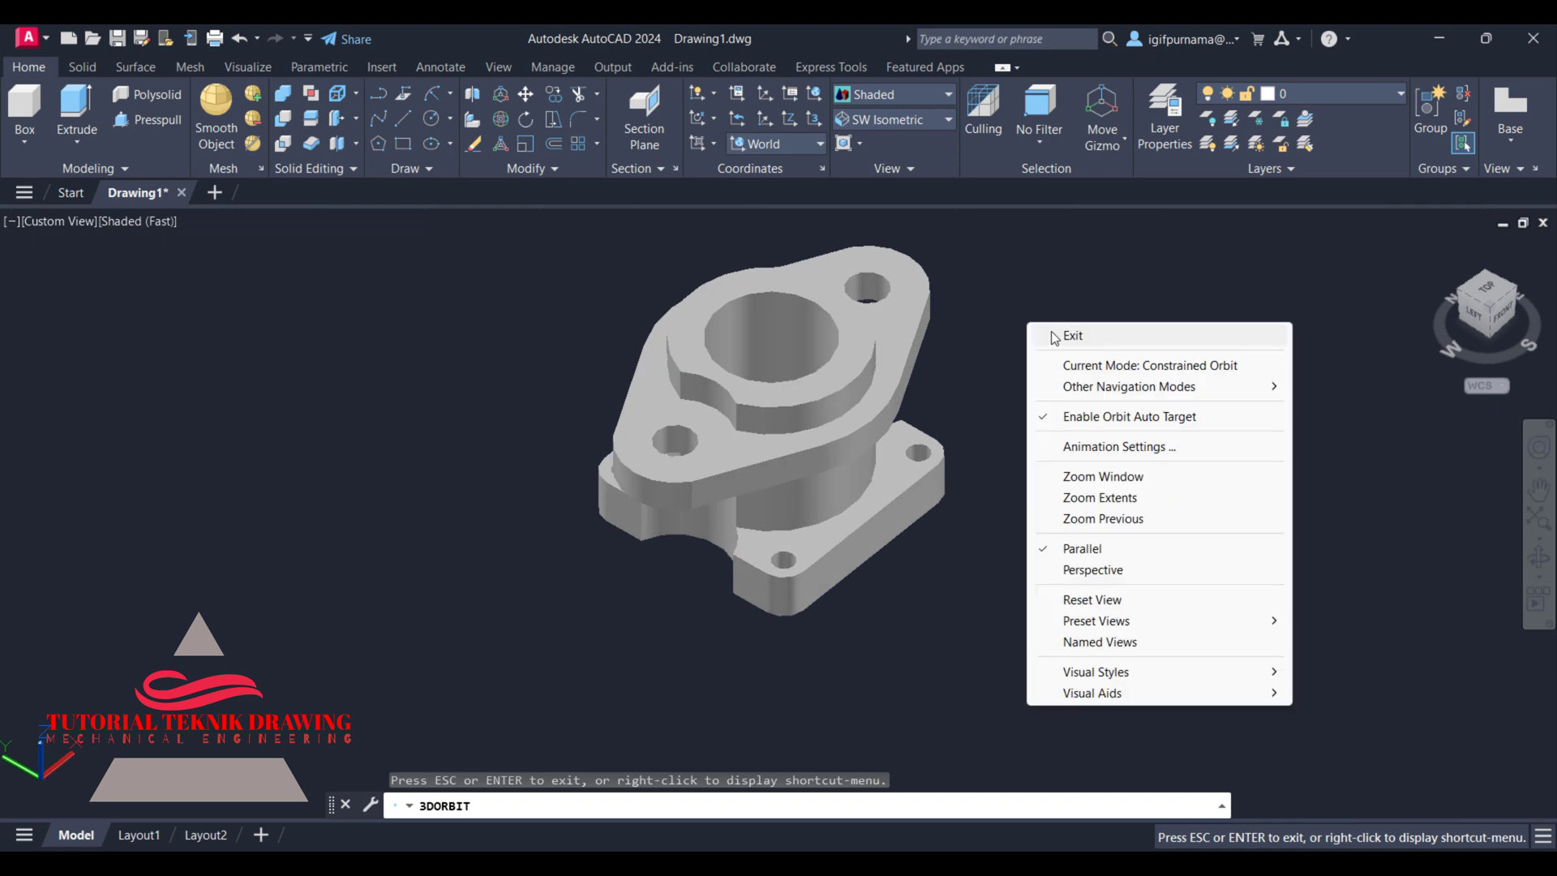
click(1054, 335)
text(m)
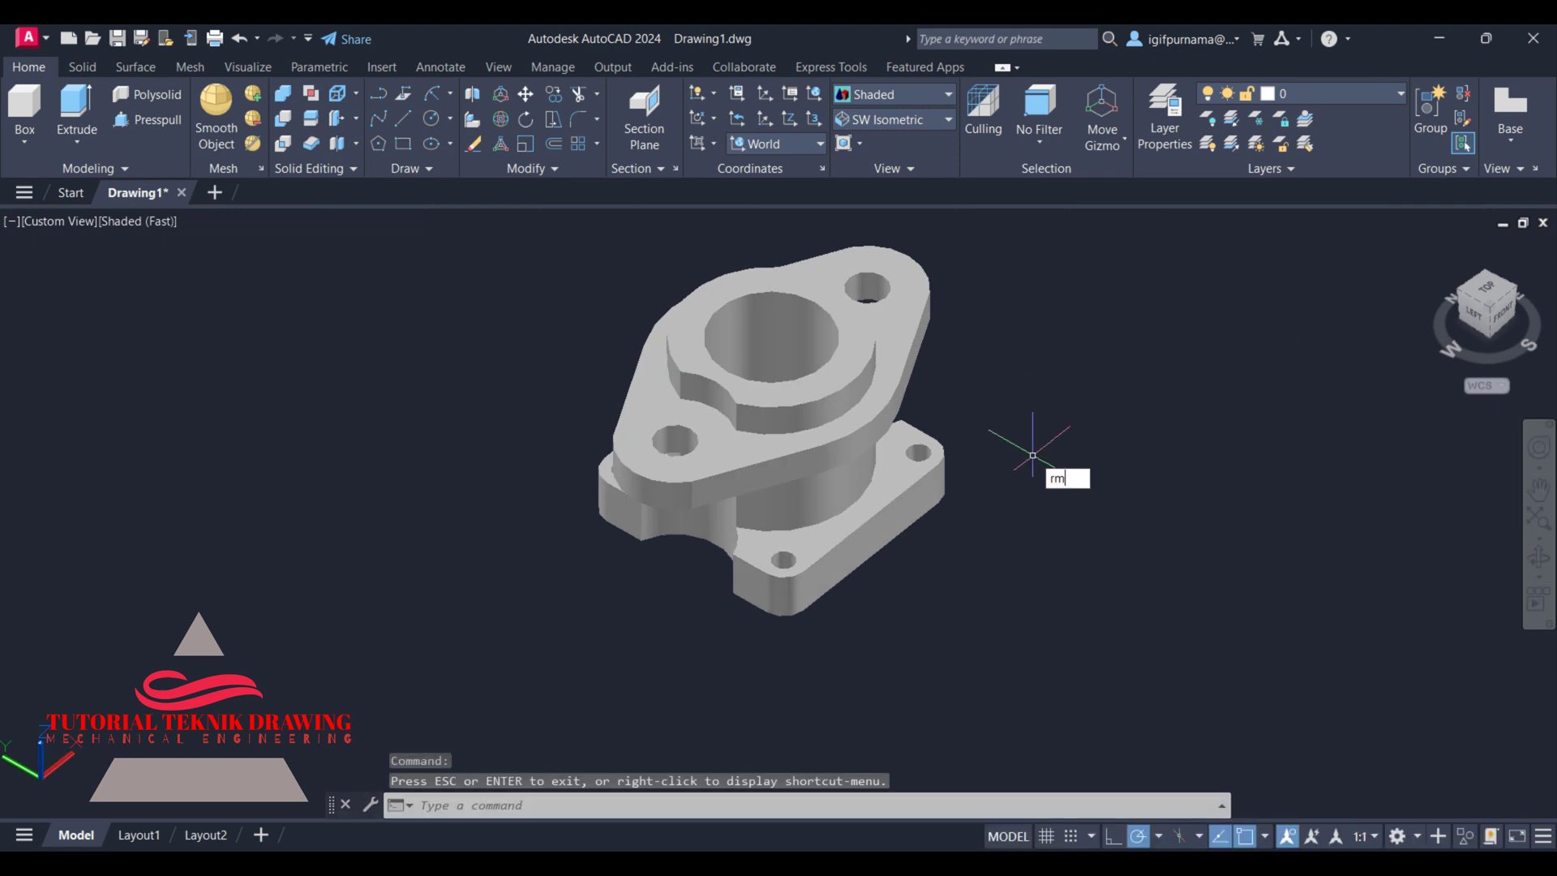
- Open the Materials Browser and list Autodesk Library > Metal > Aluminum materials
text(at)
key(Return)
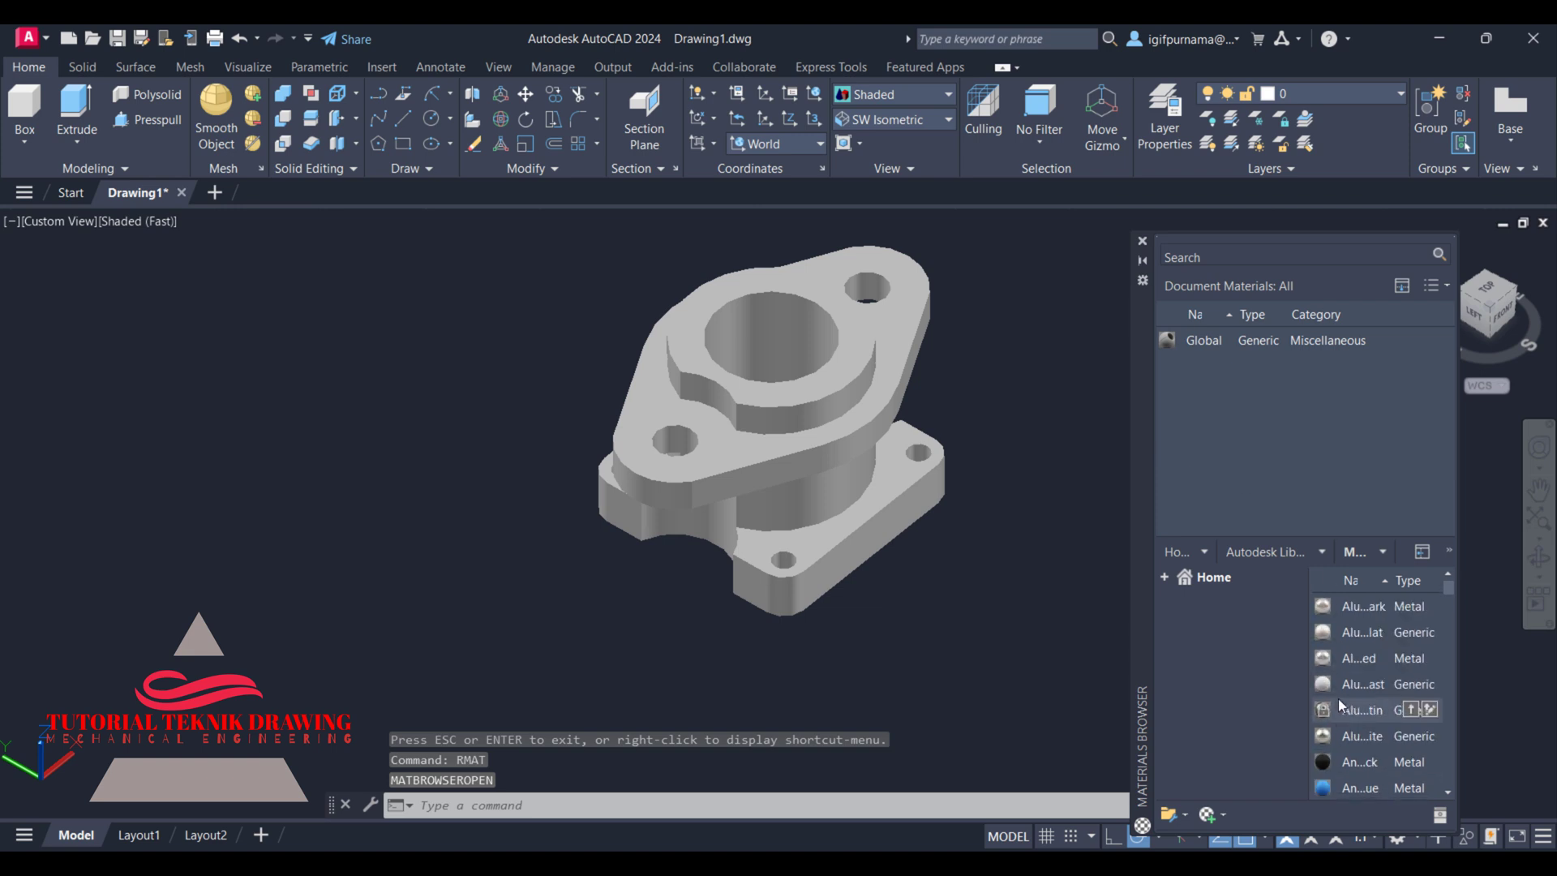
click(1164, 577)
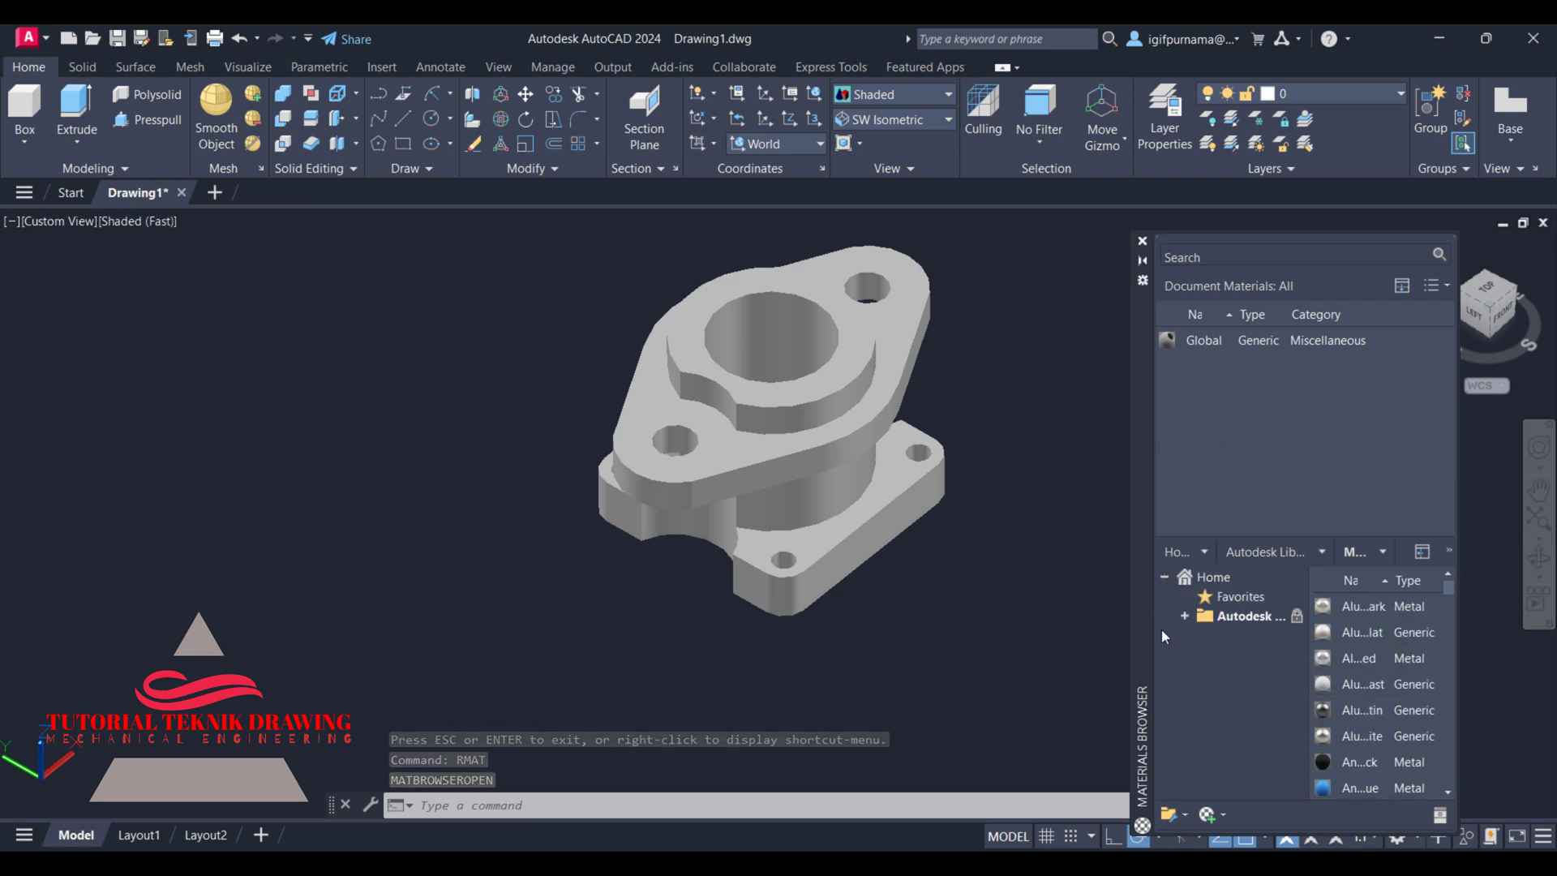
click(1185, 613)
scroll(1274, 755, down, 1)
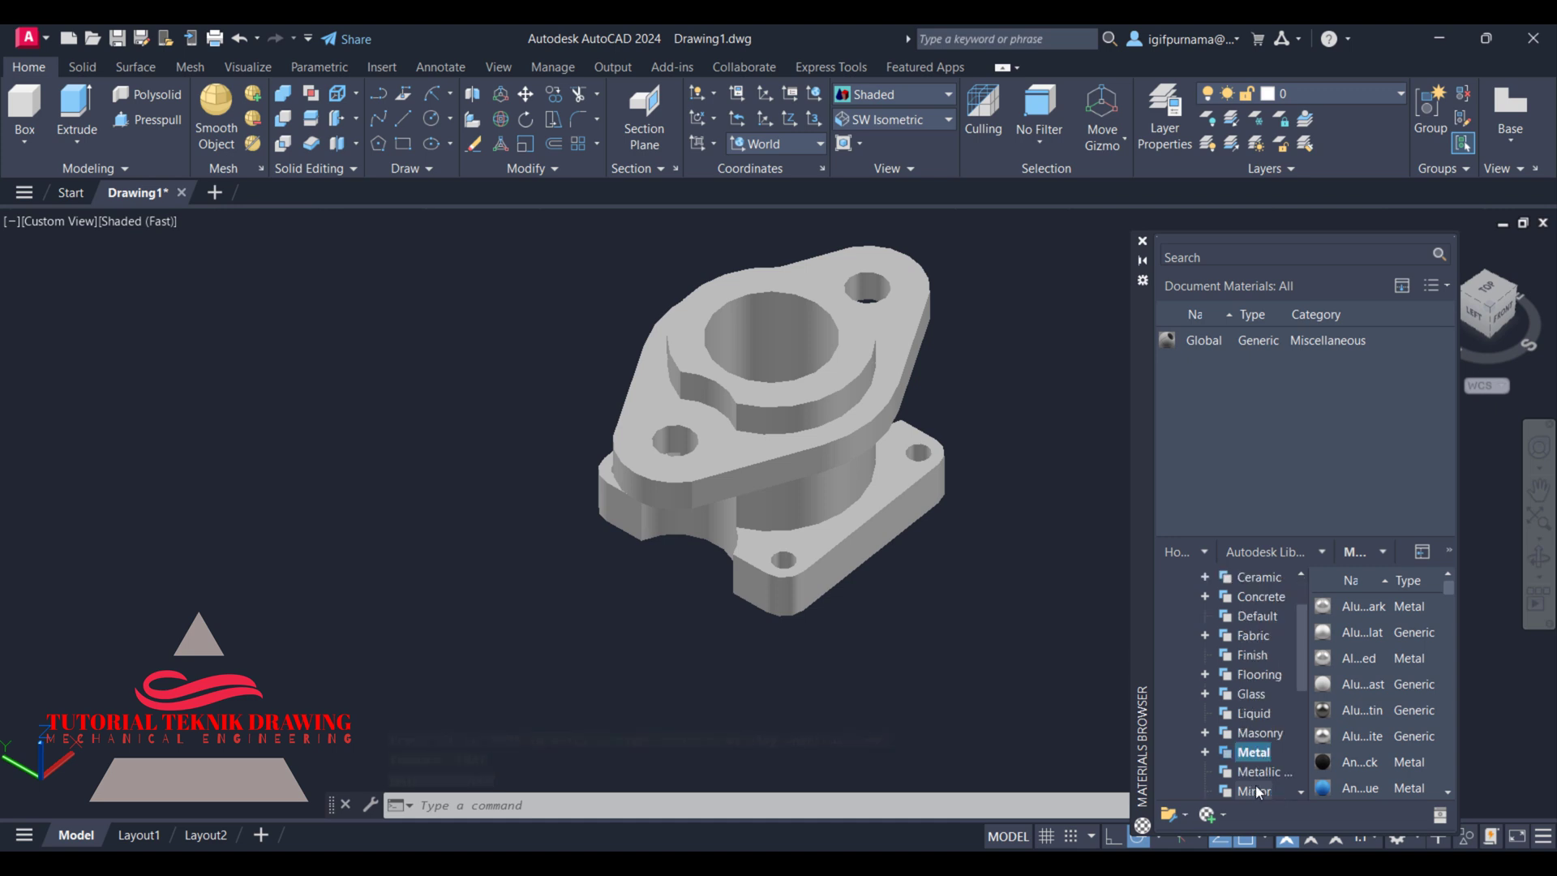
scroll(1272, 730, down, 1)
click(1270, 695)
click(1205, 694)
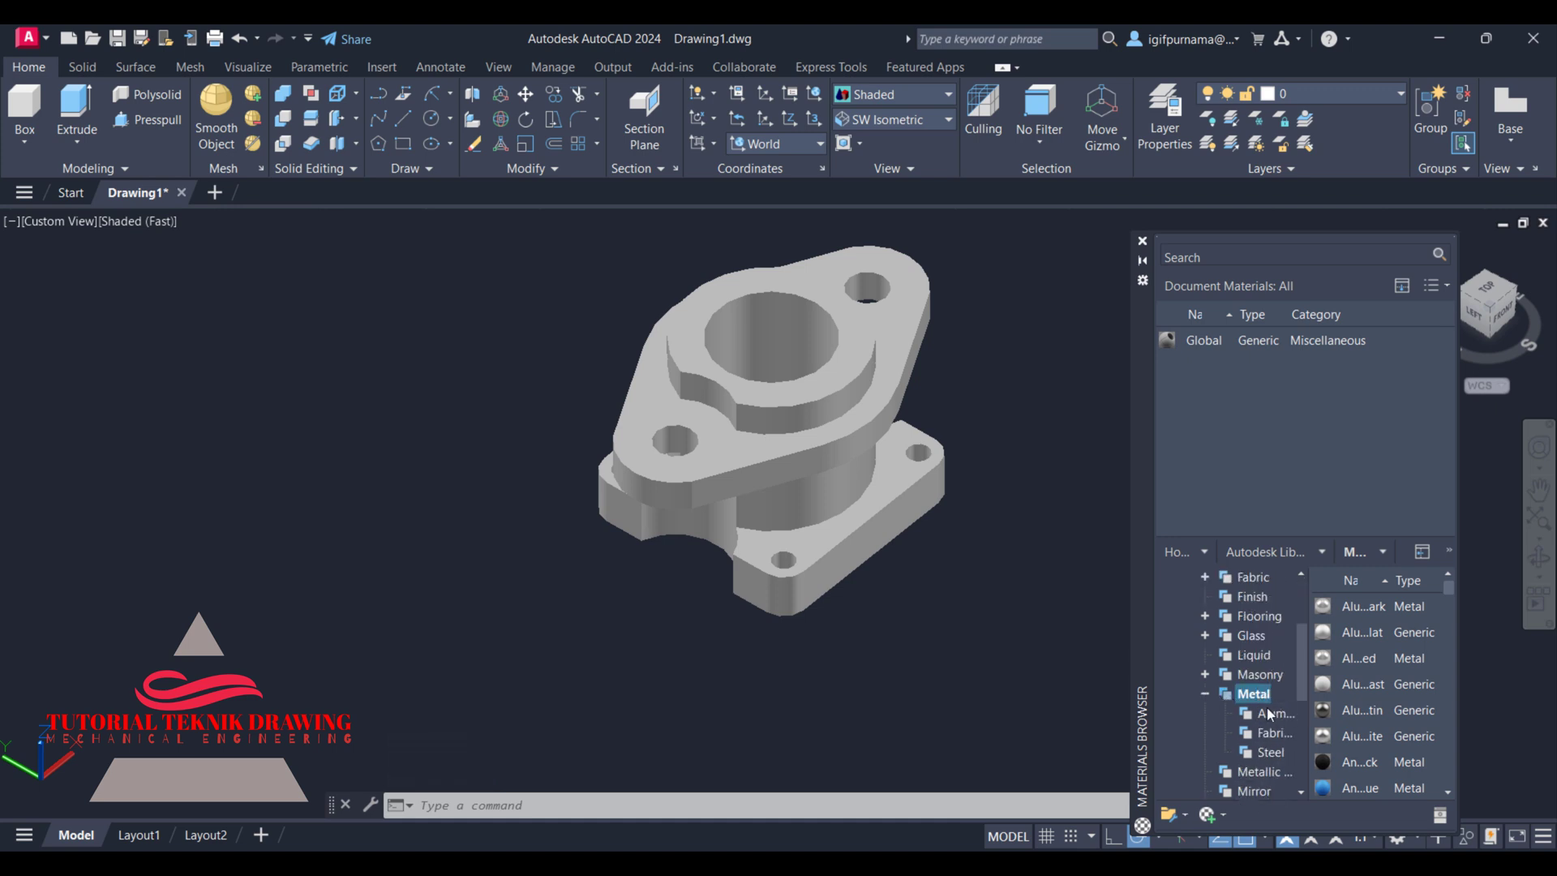
click(1270, 712)
- Add the blue aluminum material to the document and drag it onto the flange
scroll(1336, 694, down, 3)
scroll(1350, 742, up, 3)
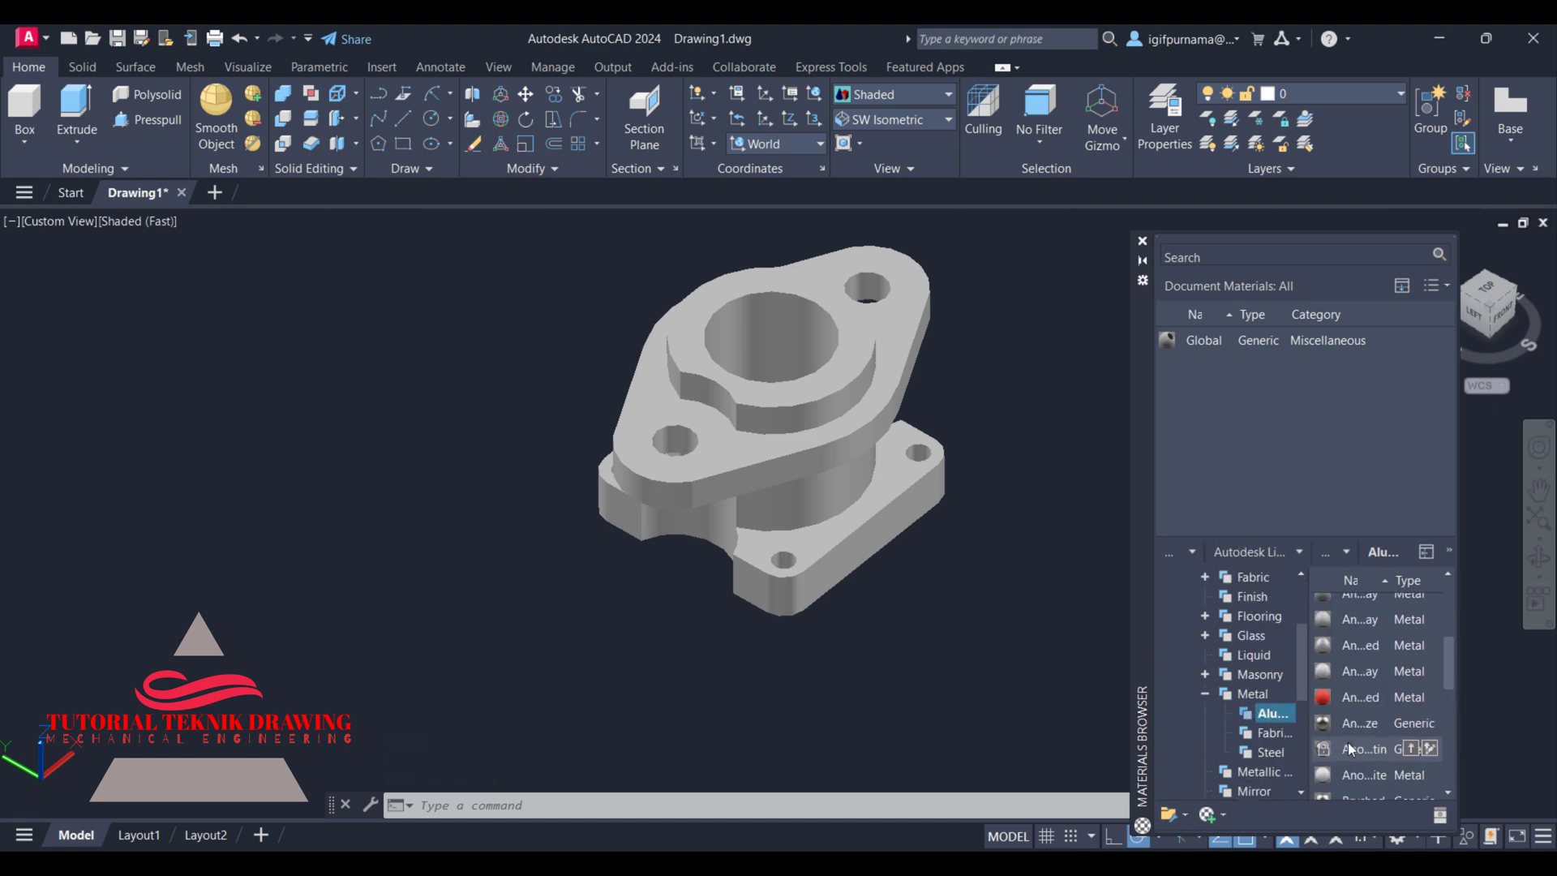
scroll(1353, 766, down, 2)
scroll(1356, 776, down, 1)
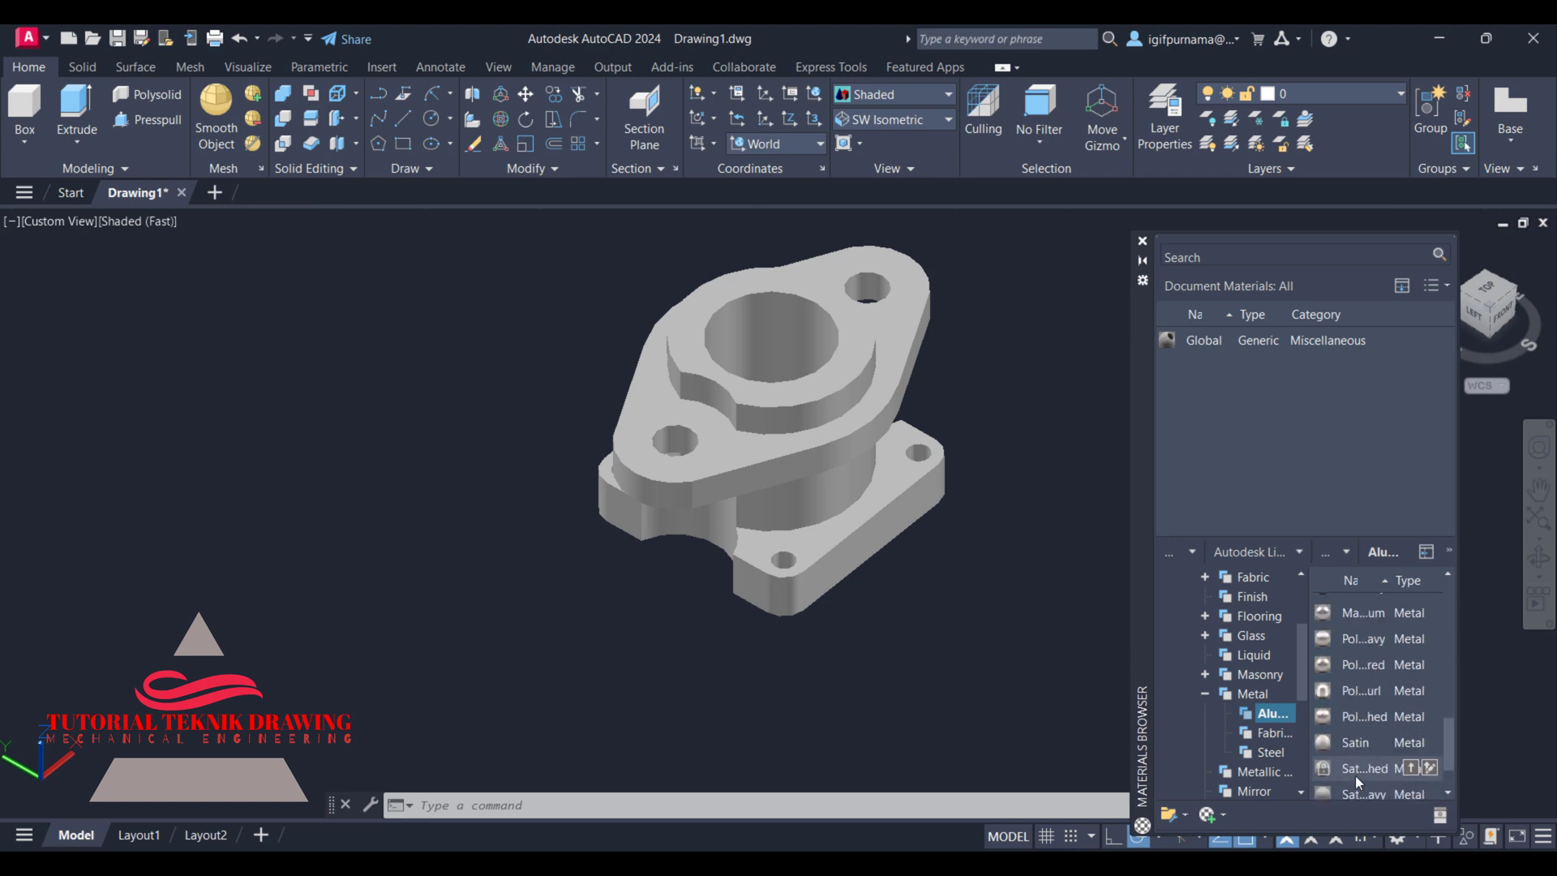
scroll(1355, 775, down, 2)
scroll(1359, 772, down, 1)
scroll(1359, 755, up, 2)
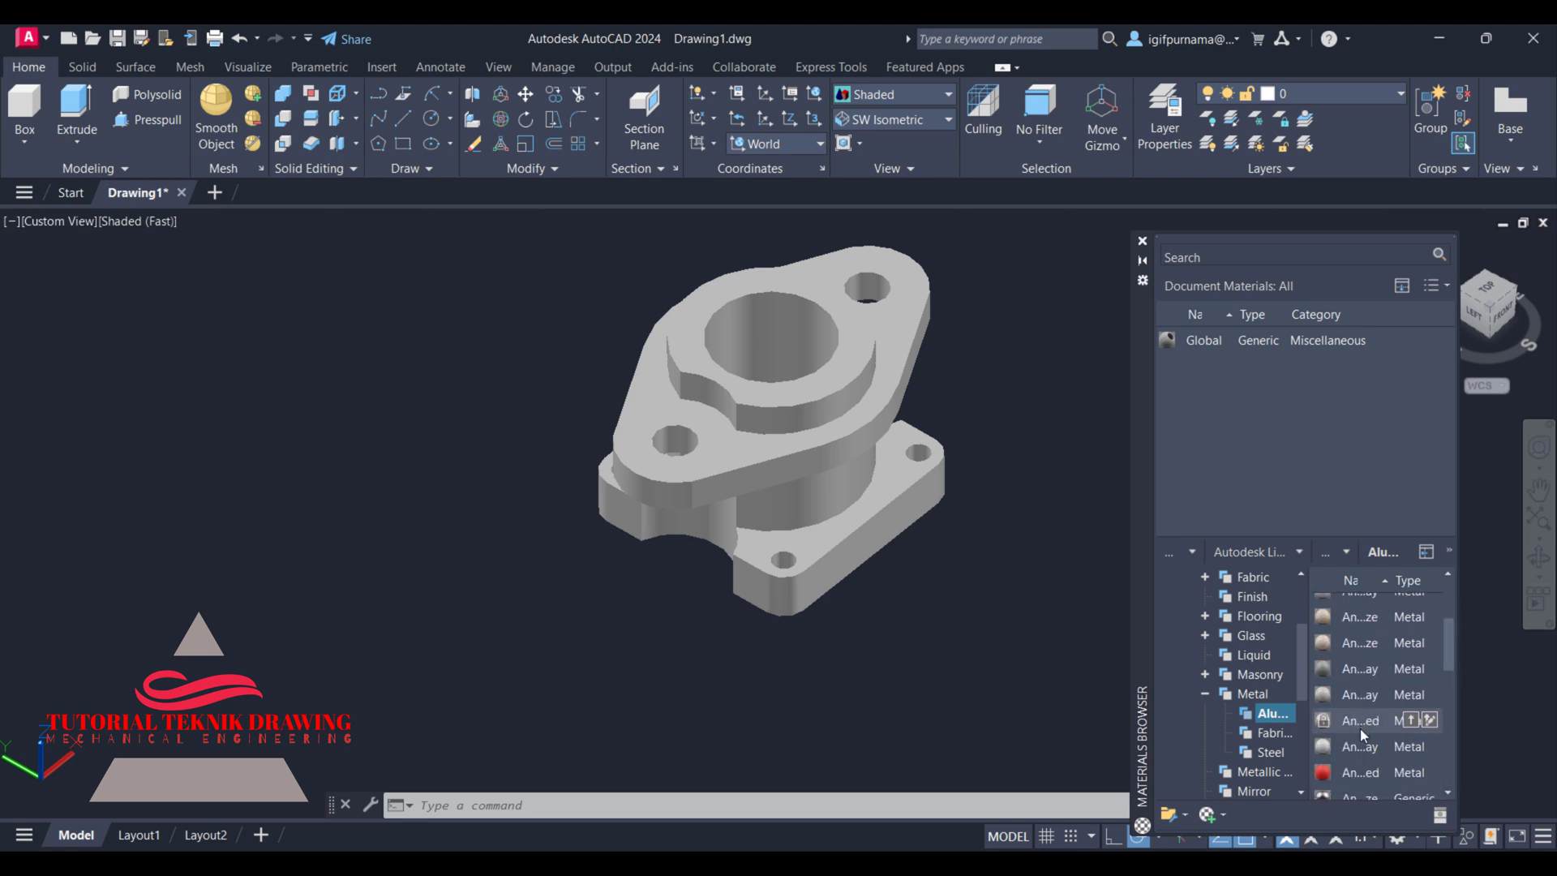
scroll(1360, 729, up, 2)
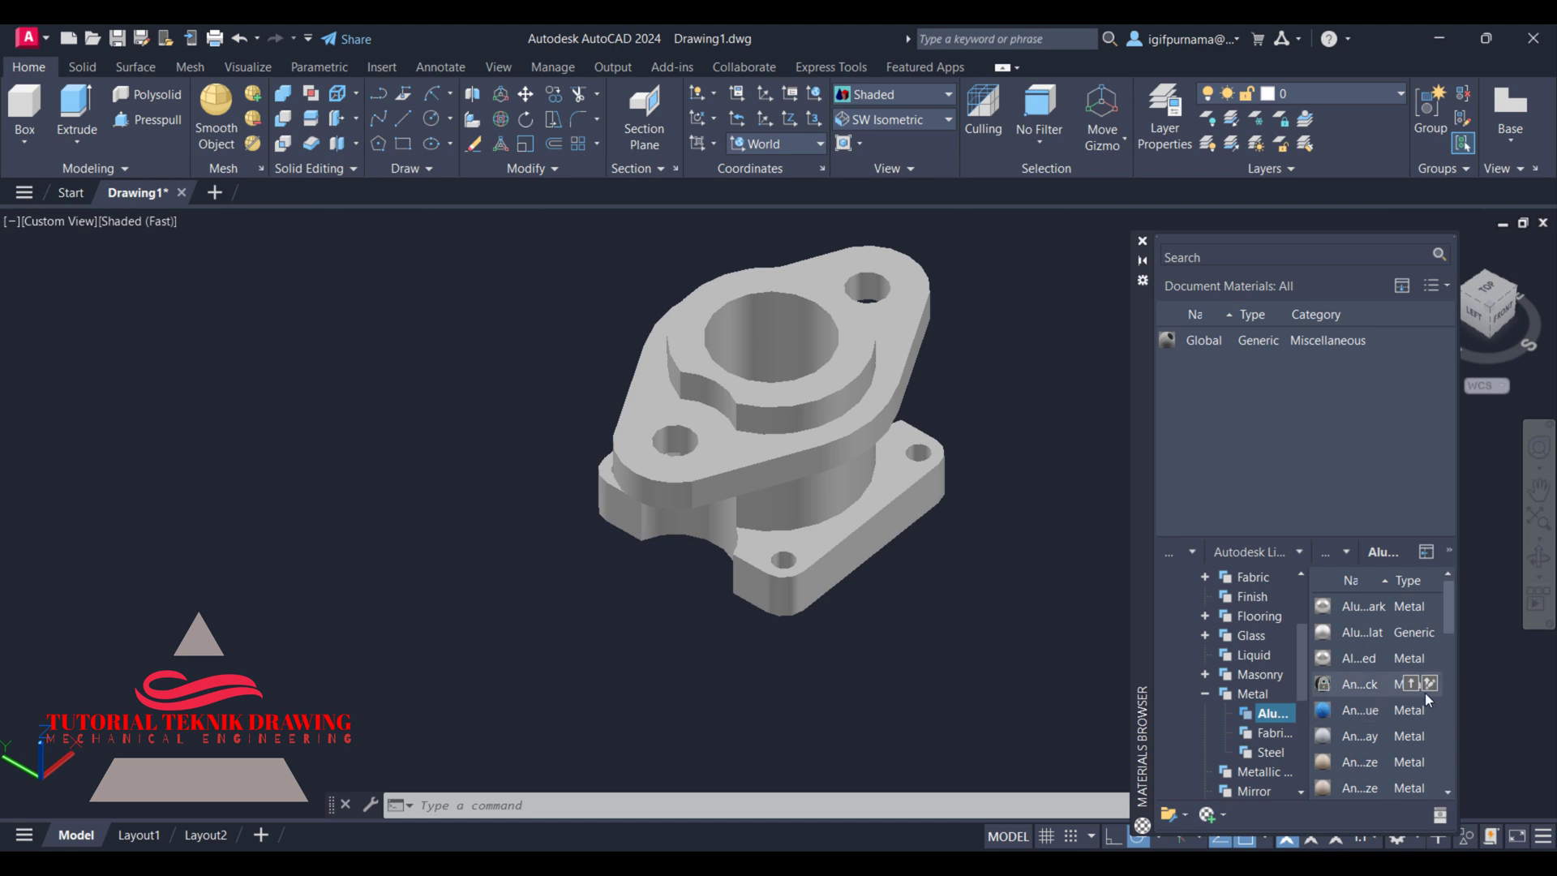
click(1412, 710)
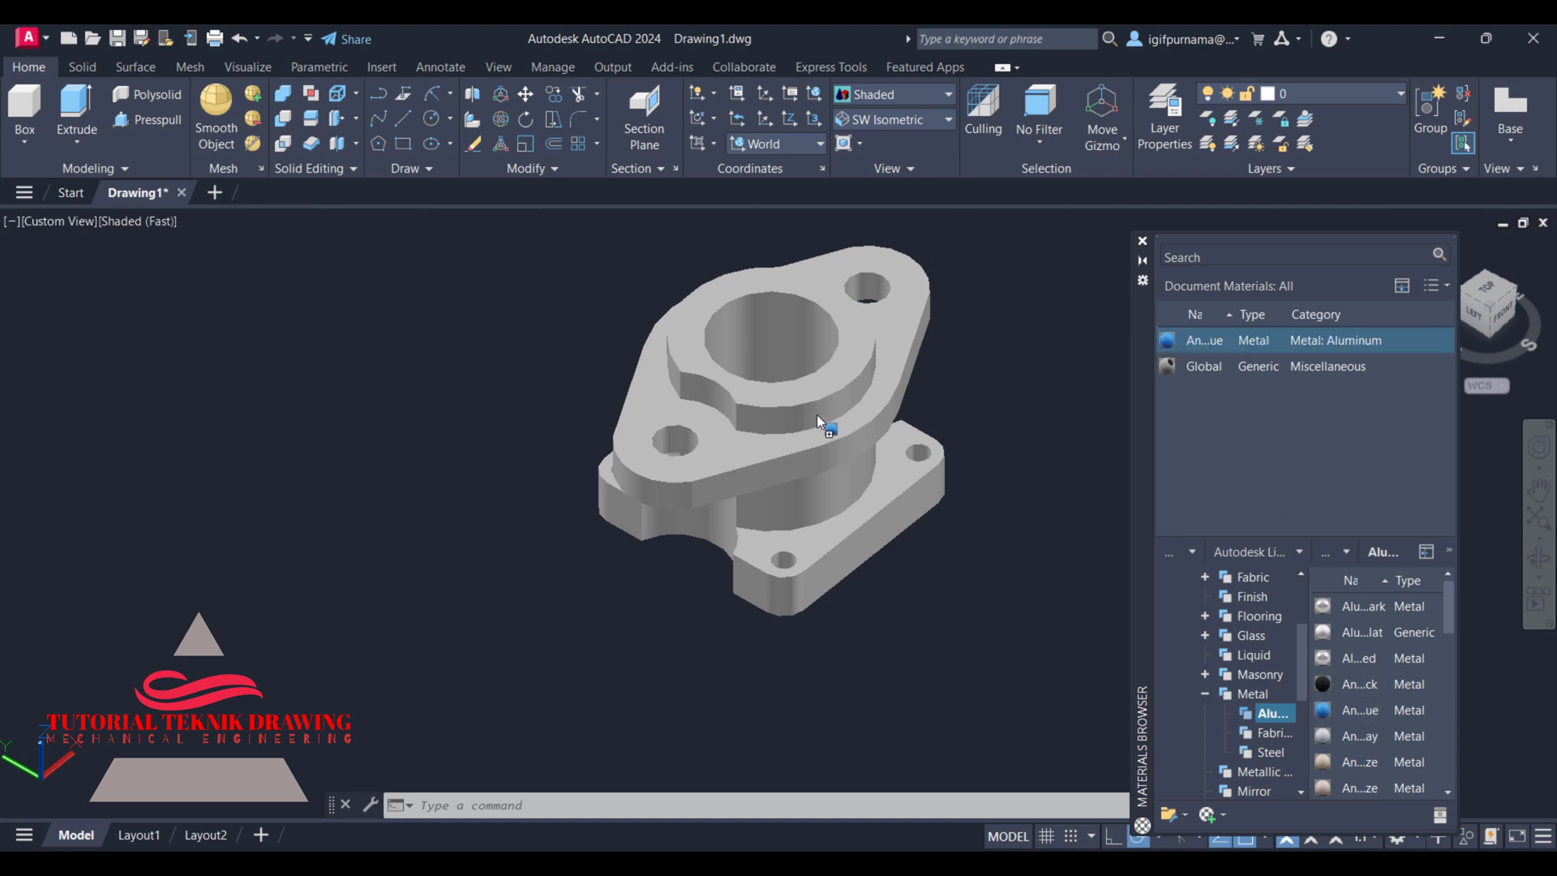
drag(817, 422, 819, 423)
- Switch the view to the Realistic visual style and orbit to a front-elevated view of the flange
click(908, 95)
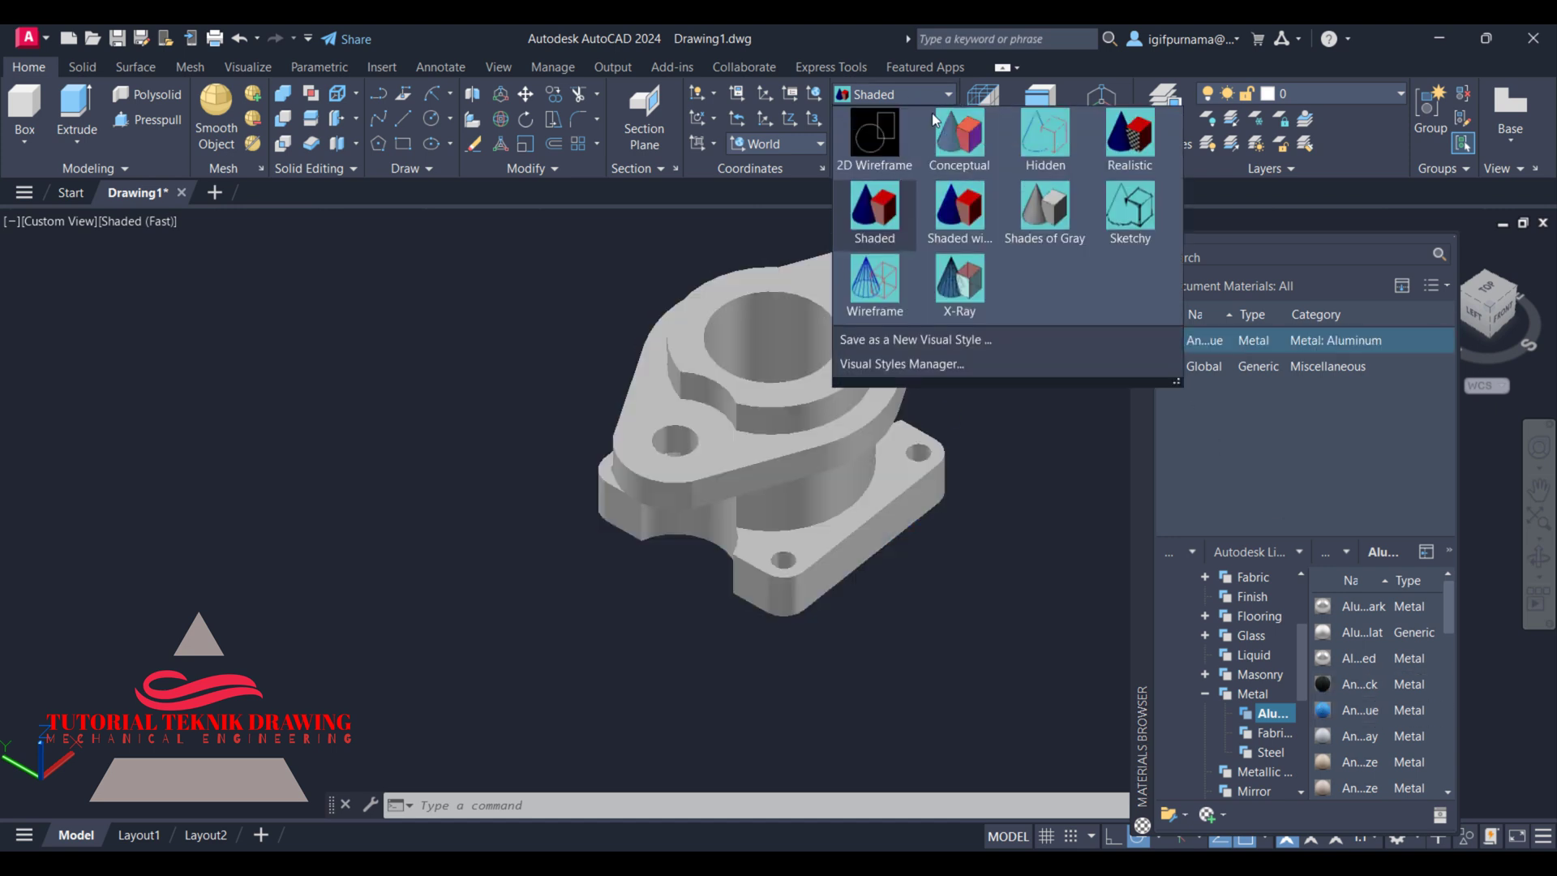
click(1132, 138)
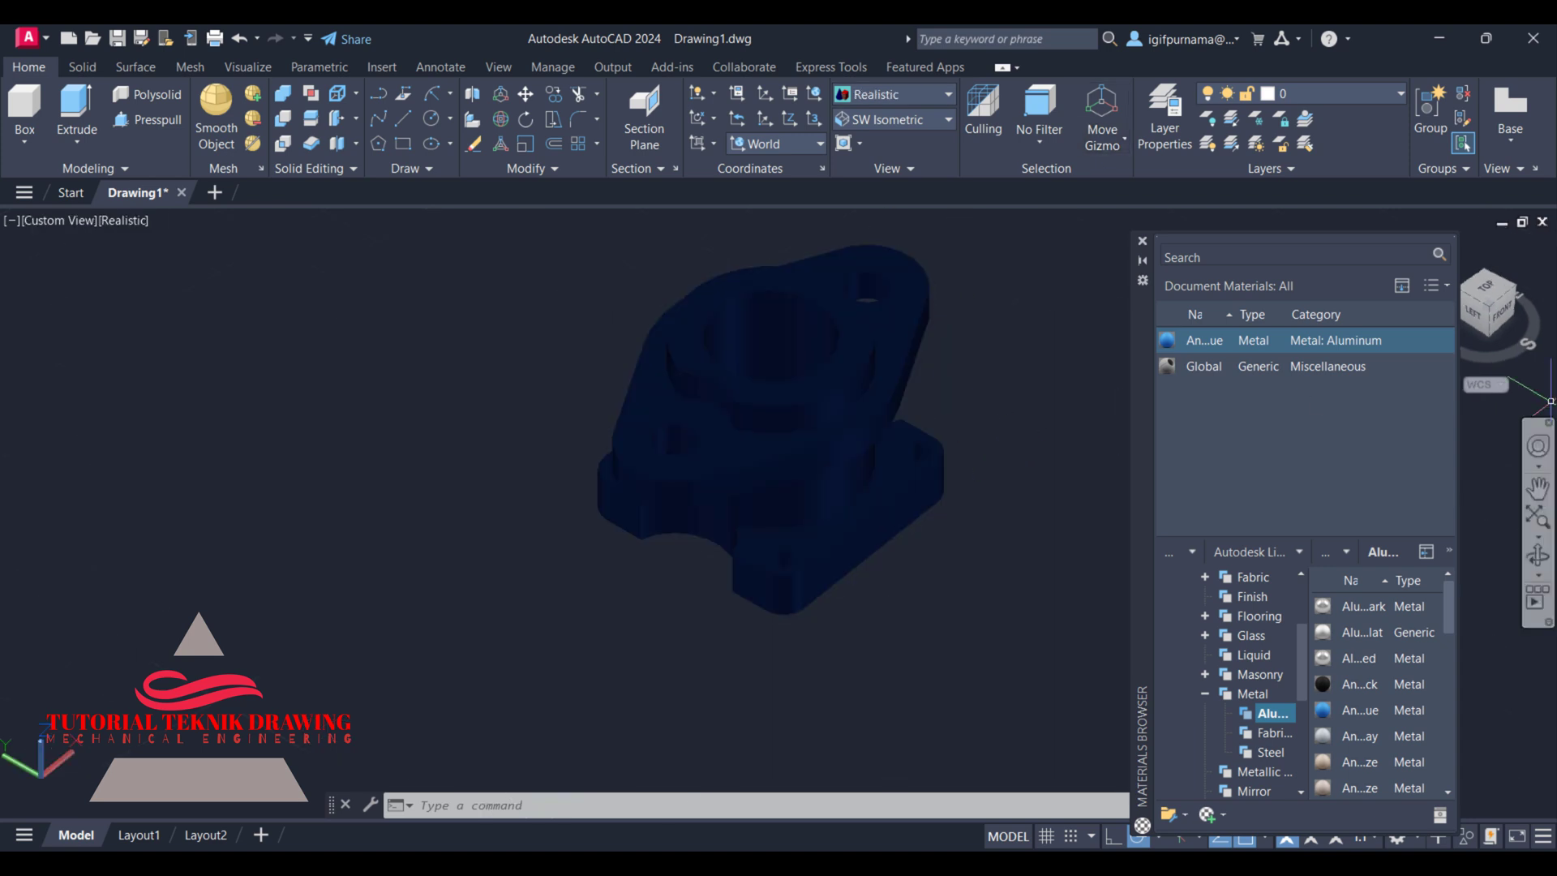
click(1538, 556)
mouse_move(888, 457)
mouse_down()
mouse_move(851, 389)
mouse_move(706, 337)
mouse_move(825, 407)
mouse_up()
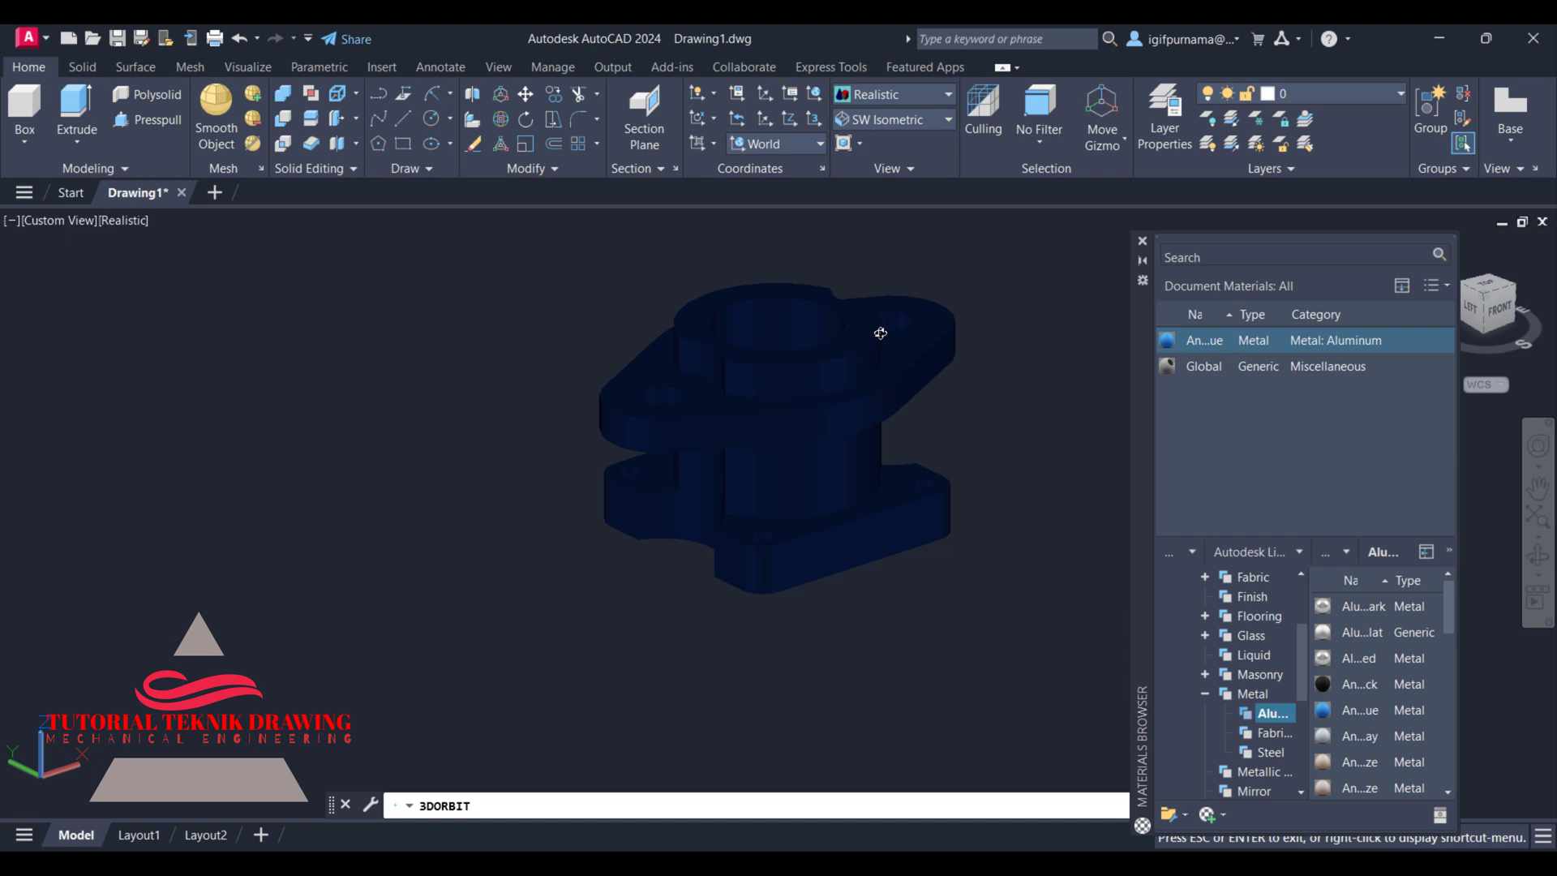
scroll(876, 330, up, 1)
scroll(872, 330, up, 2)
right_click(883, 198)
right_click(886, 246)
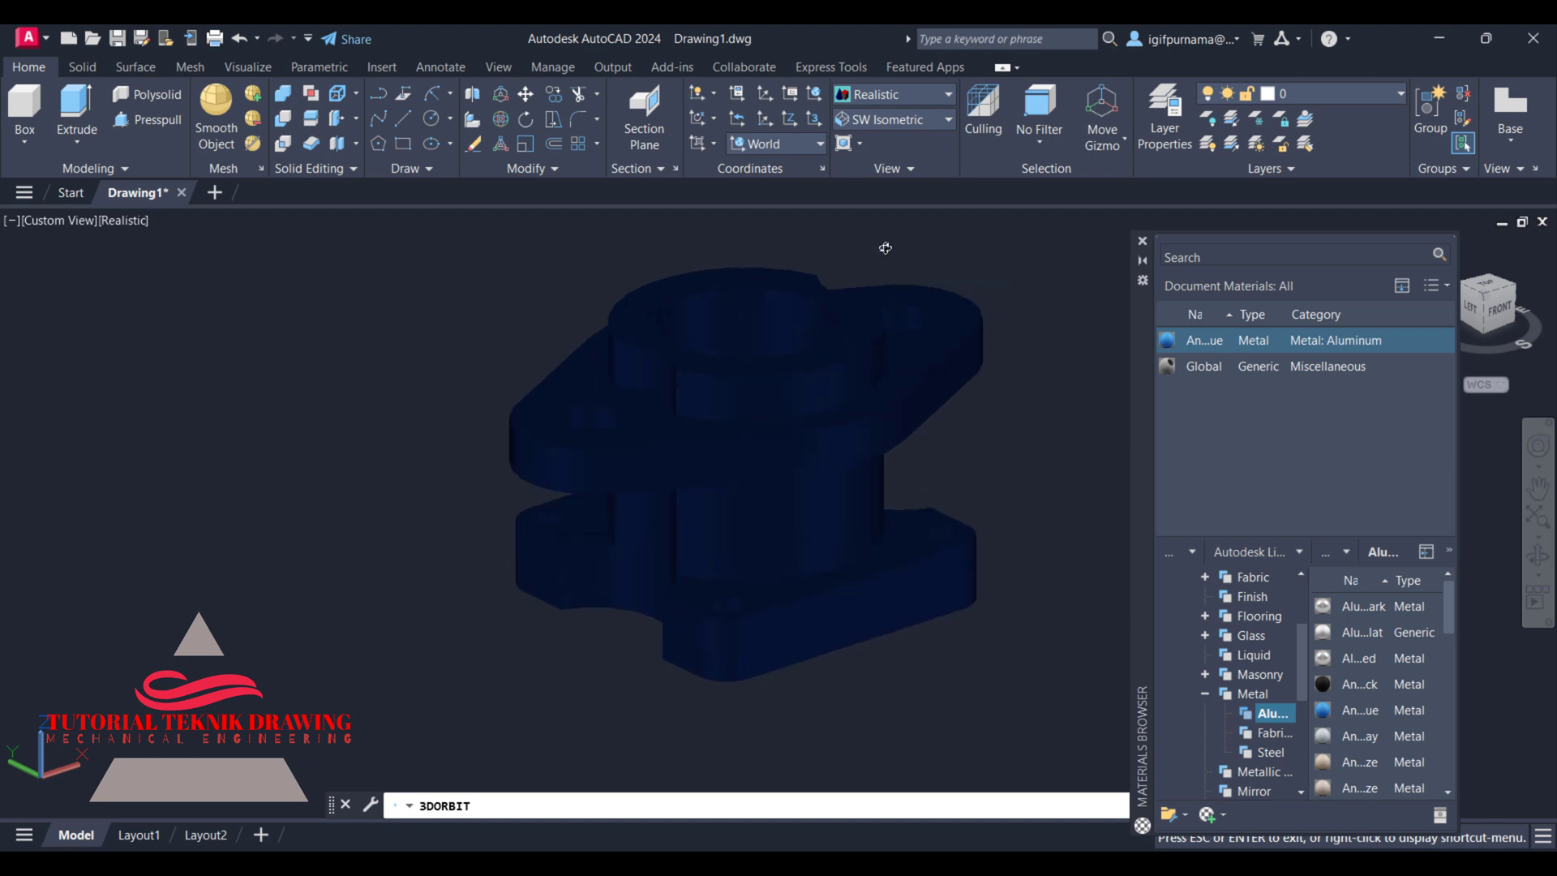
click(901, 254)
- Turn sunlight on and enable the render environment with exposure 9
click(342, 72)
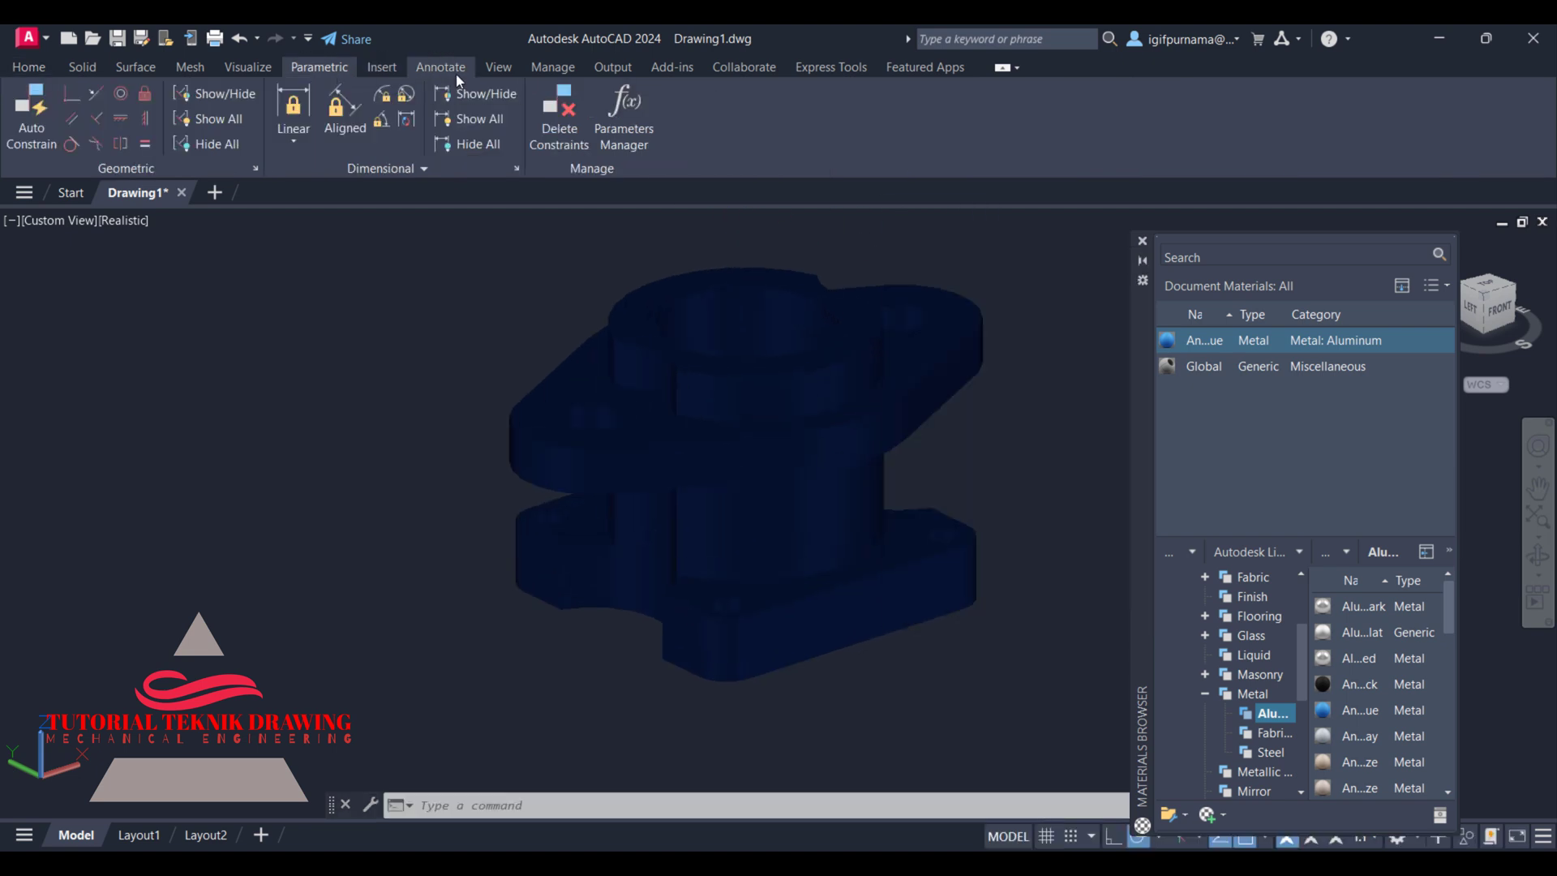
click(440, 67)
click(259, 73)
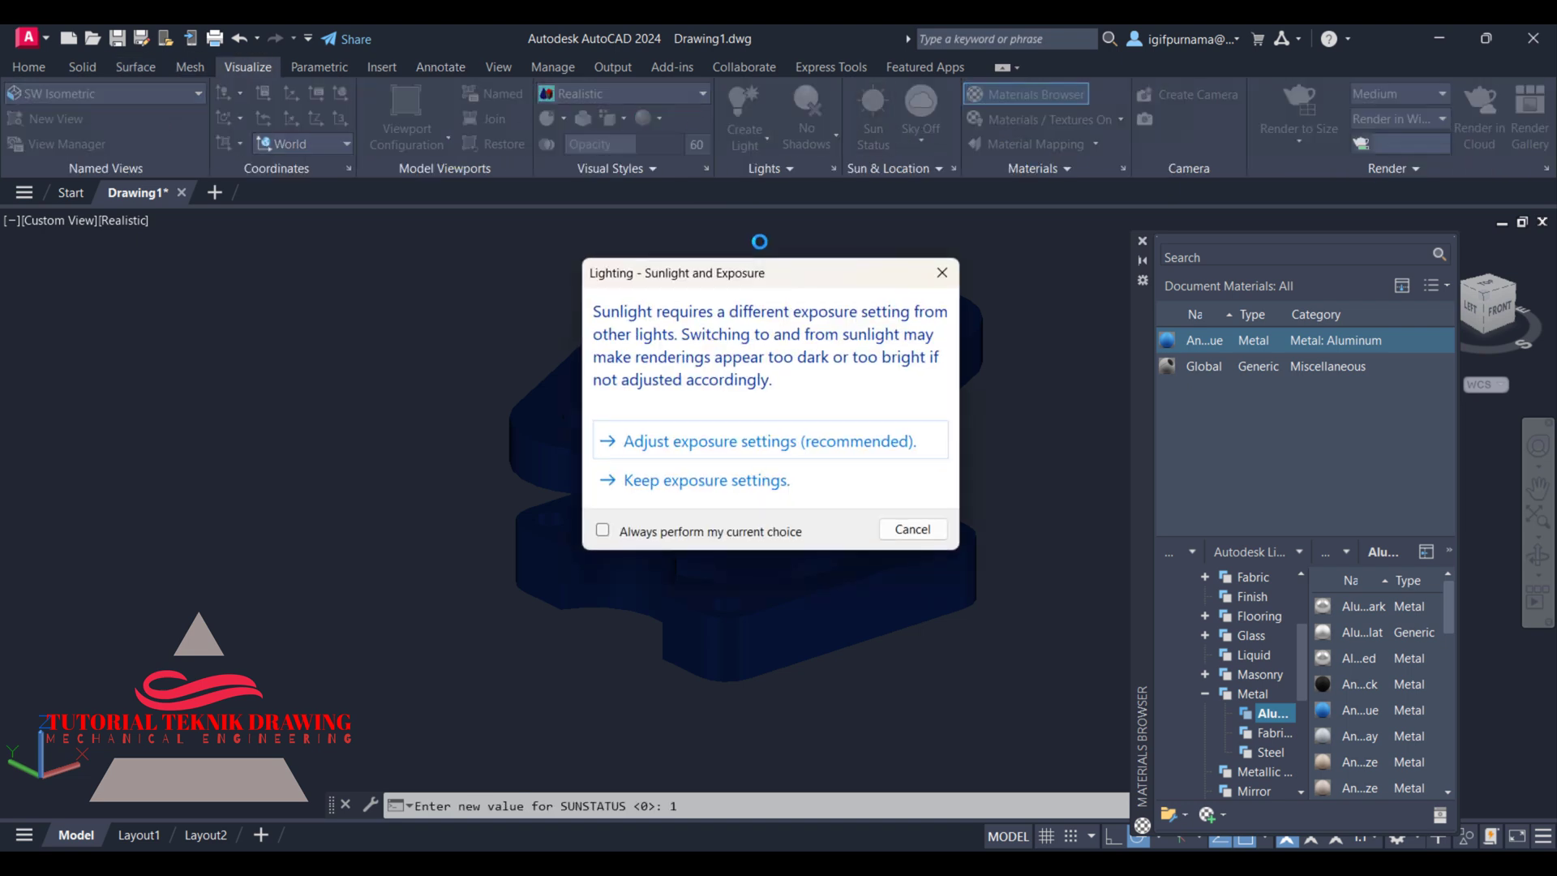
click(754, 441)
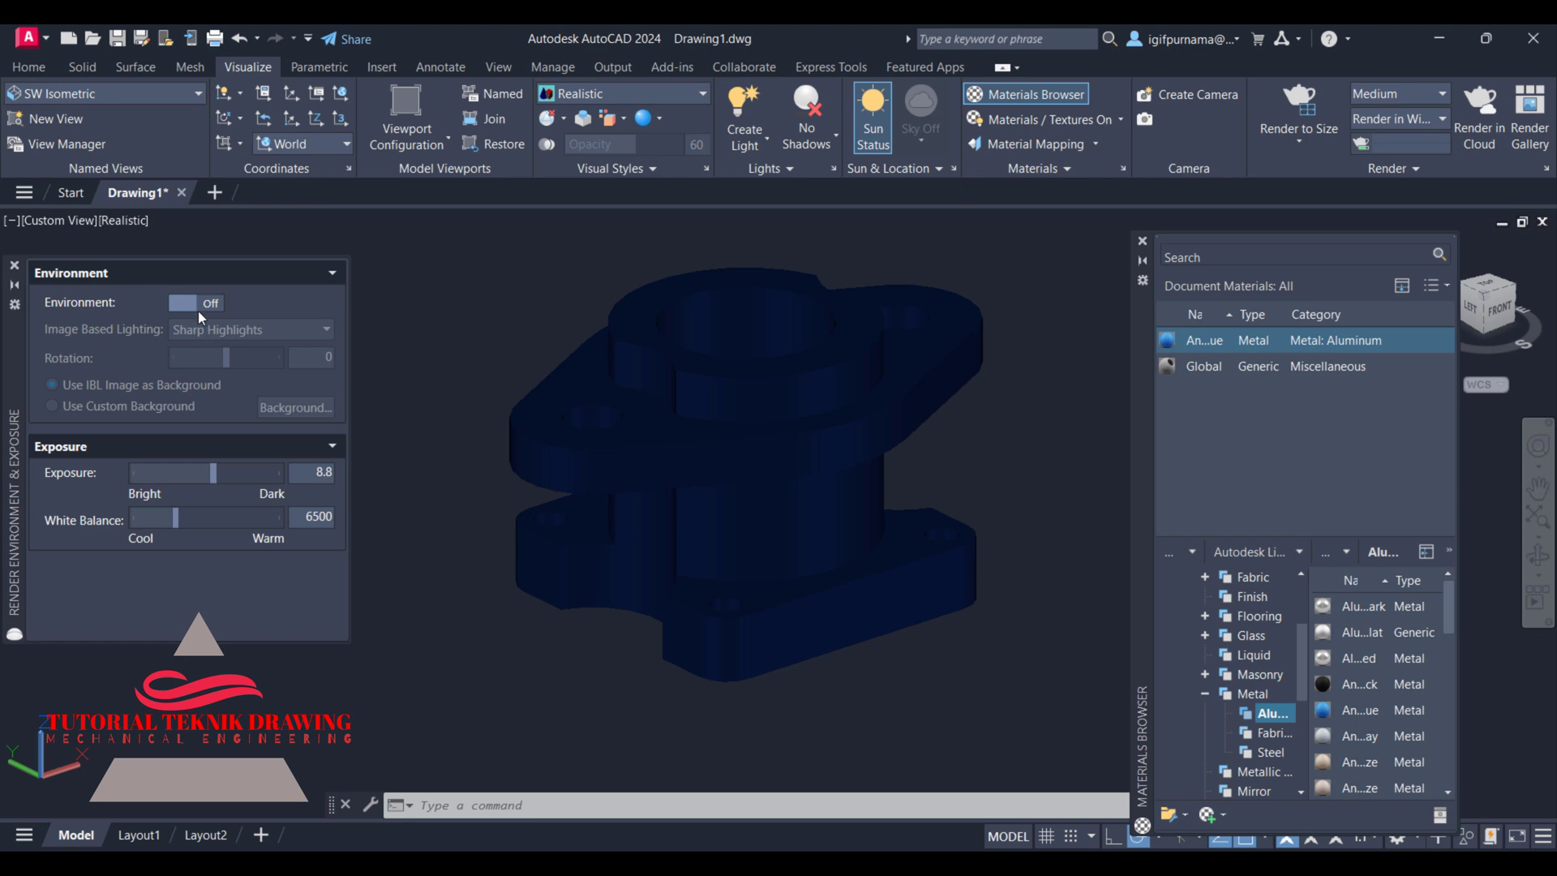
click(199, 304)
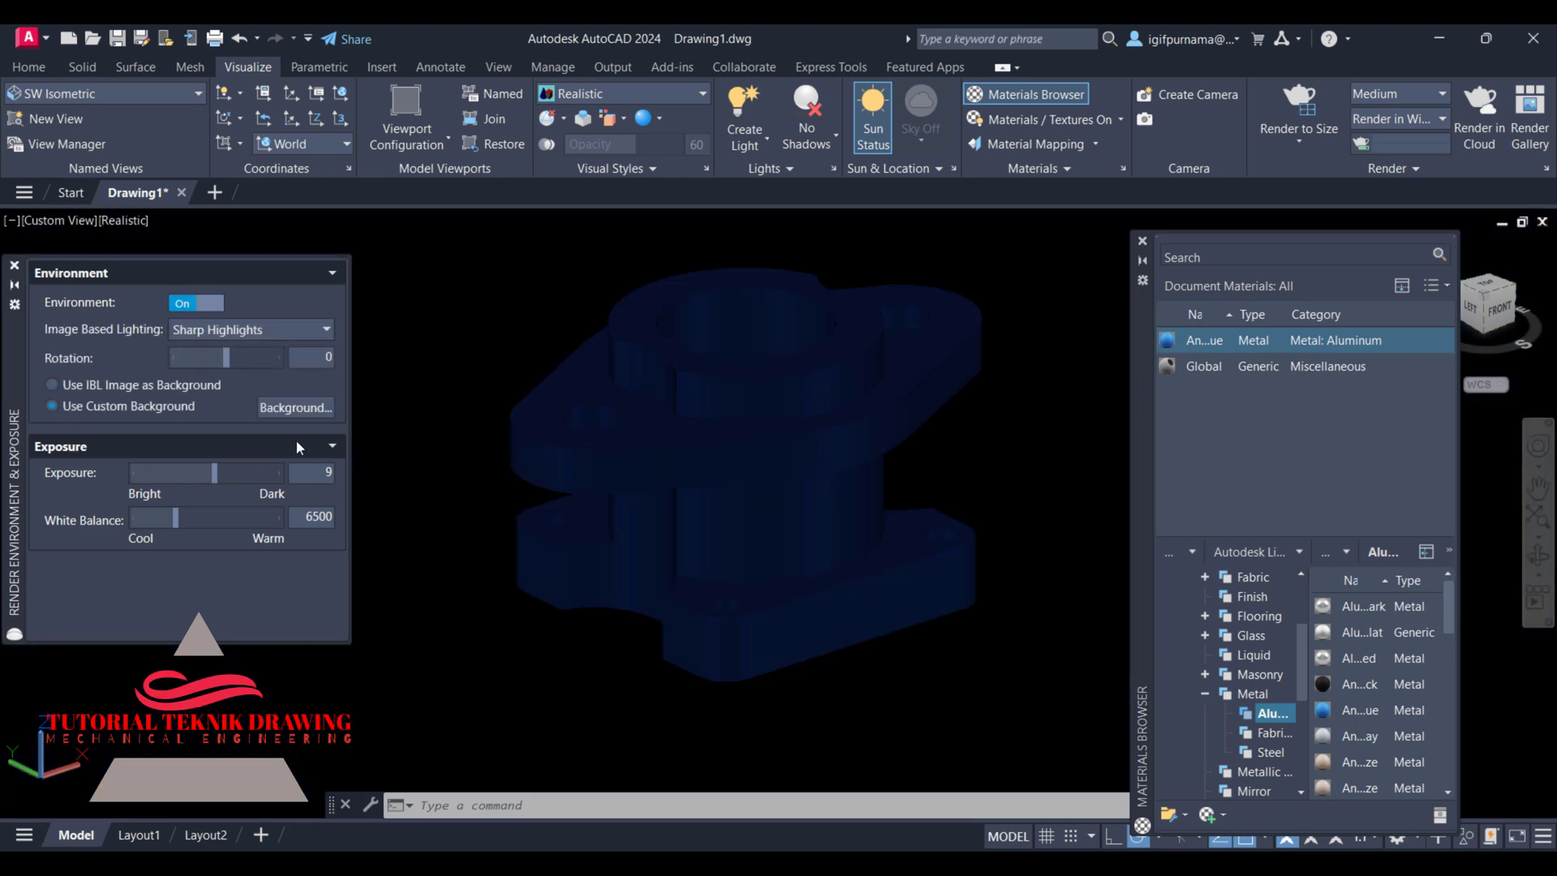
- Set the render background to a solid white colour and close the settings palette
click(294, 408)
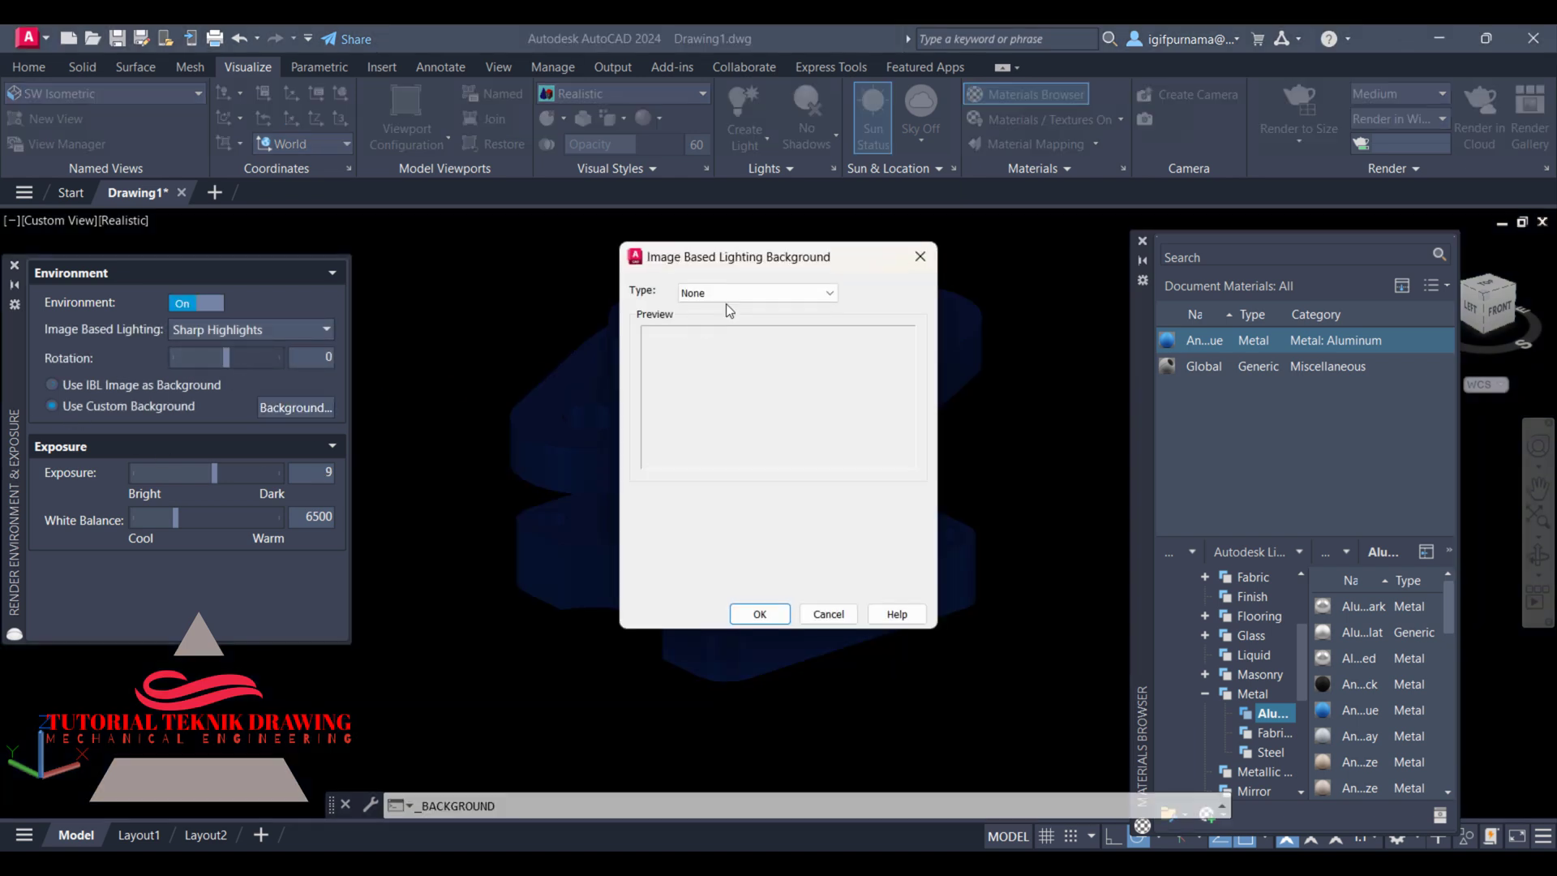
click(726, 300)
click(708, 319)
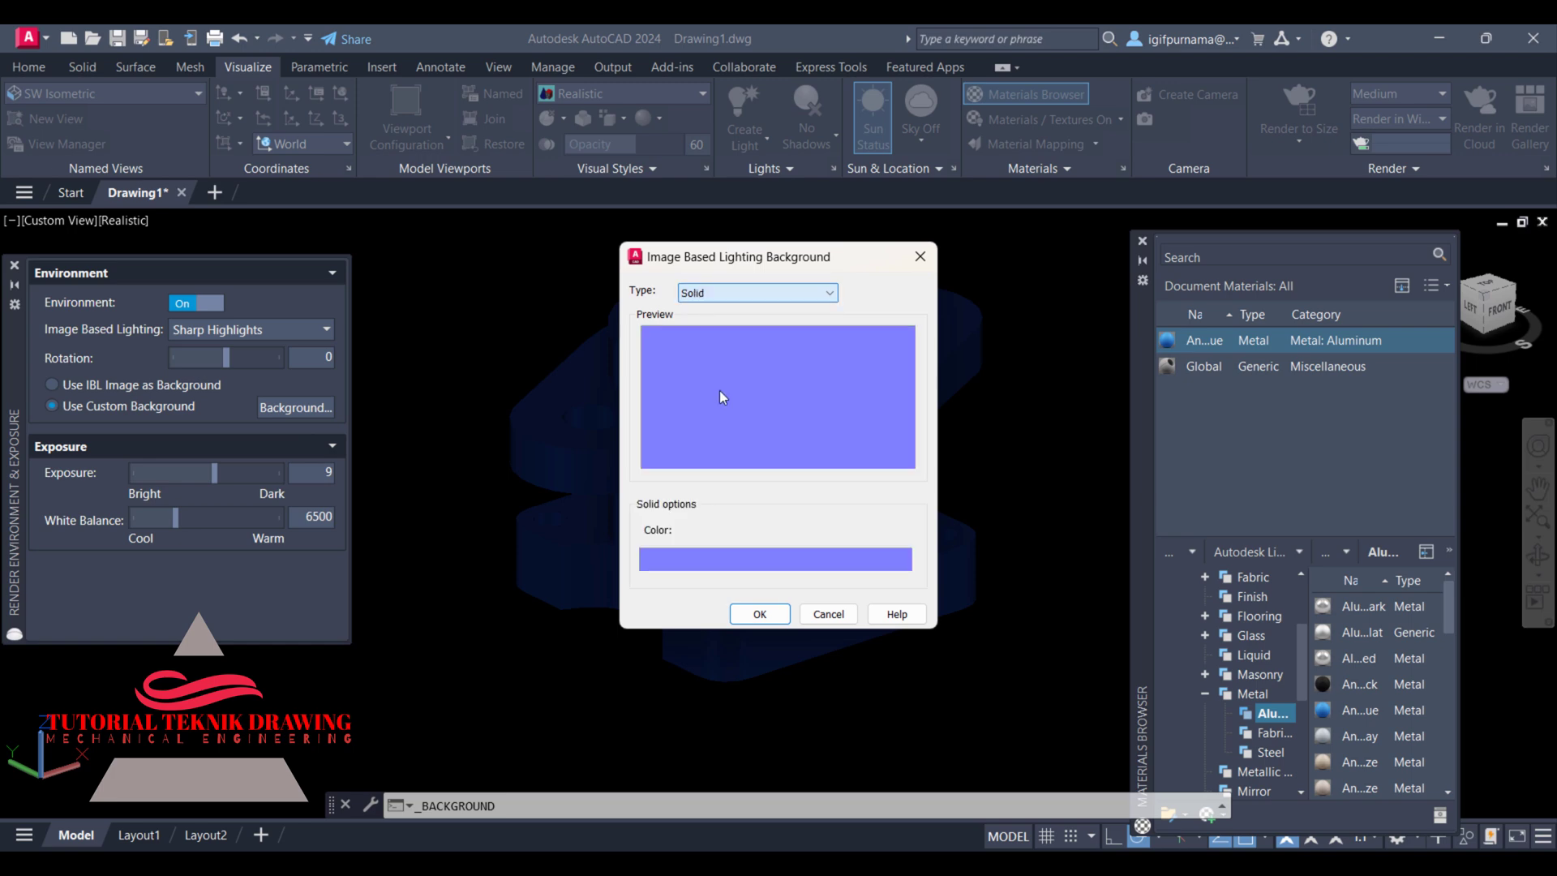
click(719, 562)
drag(1151, 380, 1149, 334)
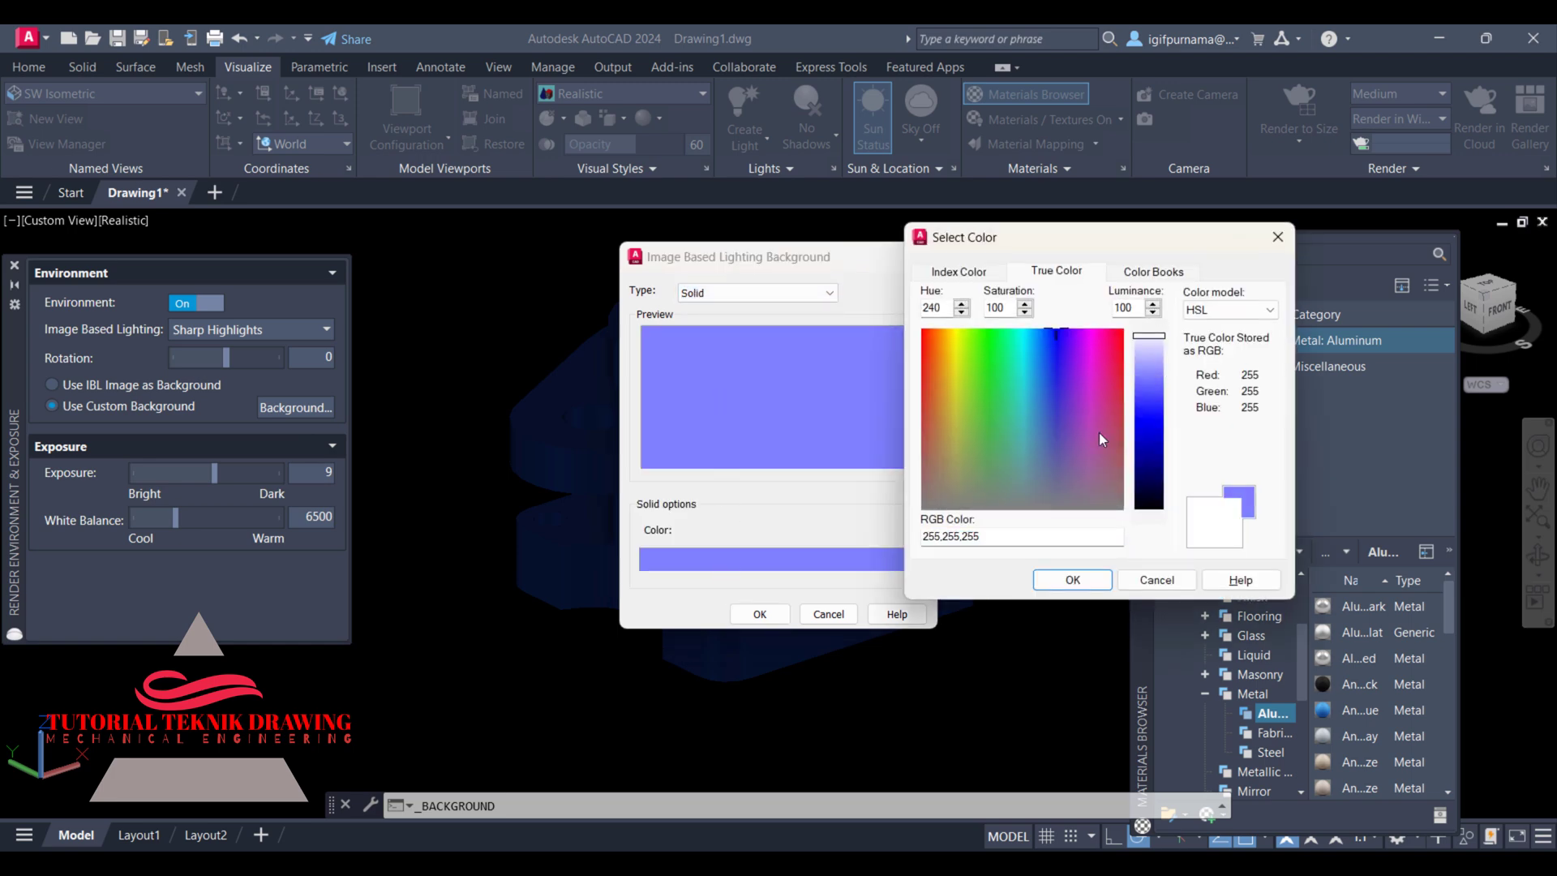
click(1067, 581)
click(760, 614)
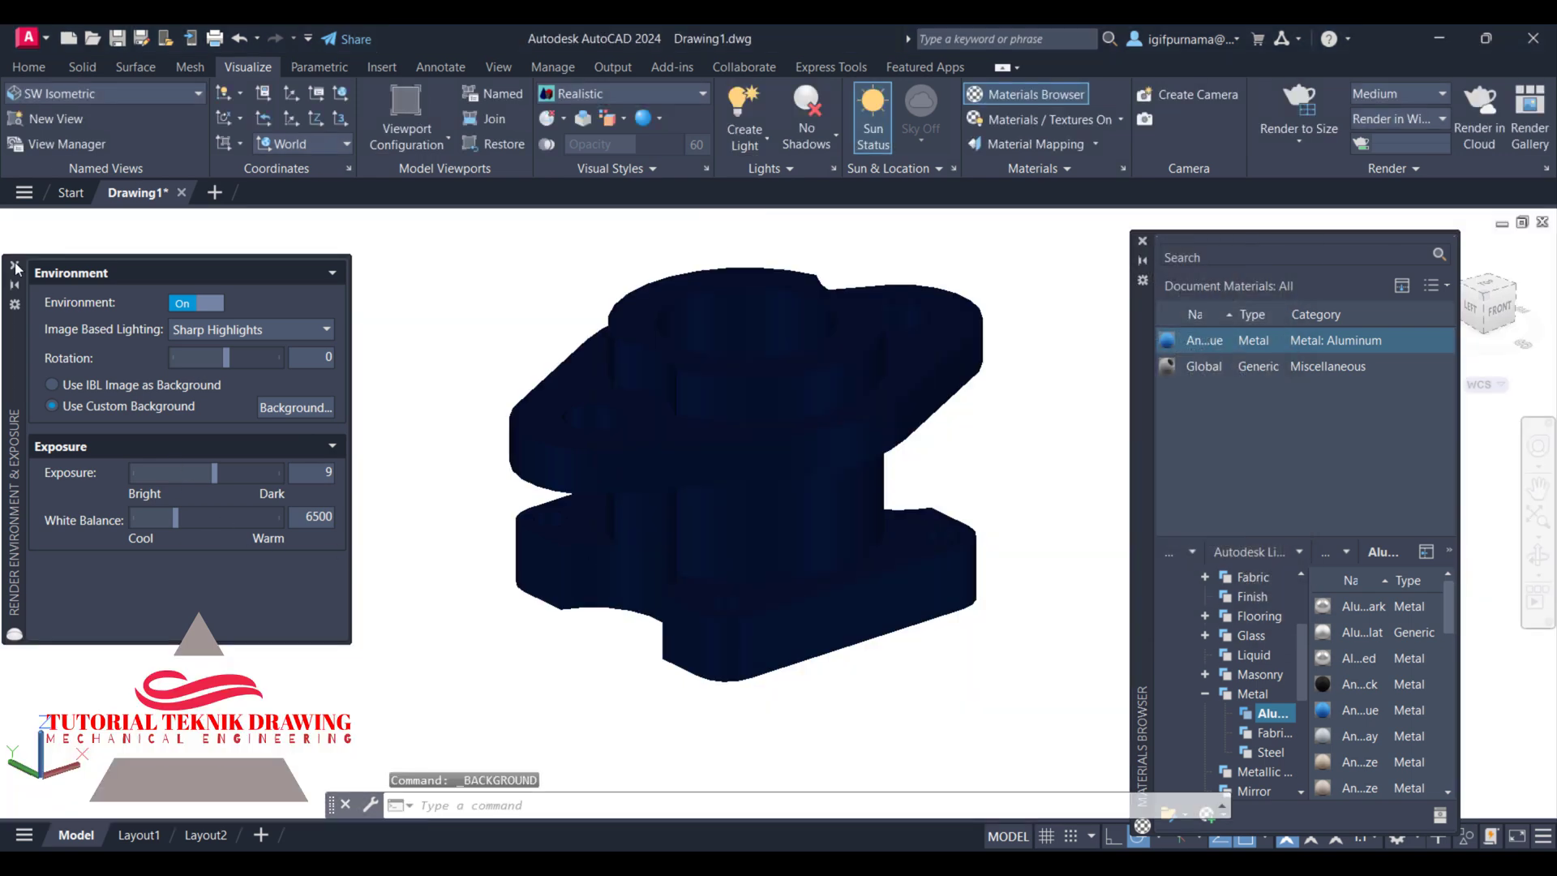
click(14, 265)
- Choose a render output size and render the blue aluminium flange in the Render window
click(1306, 133)
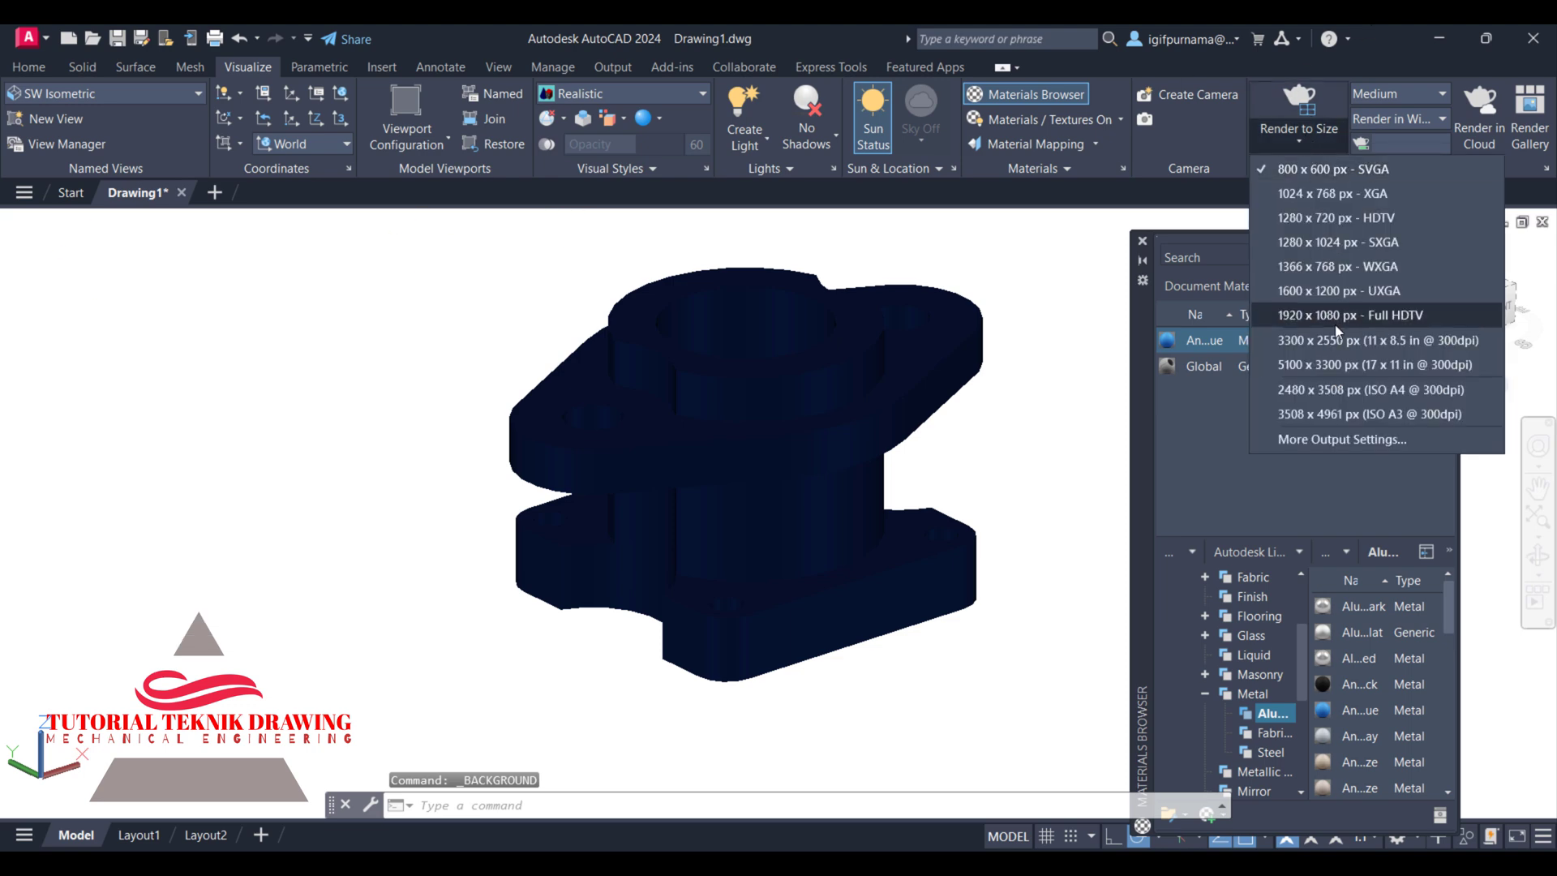
click(1332, 339)
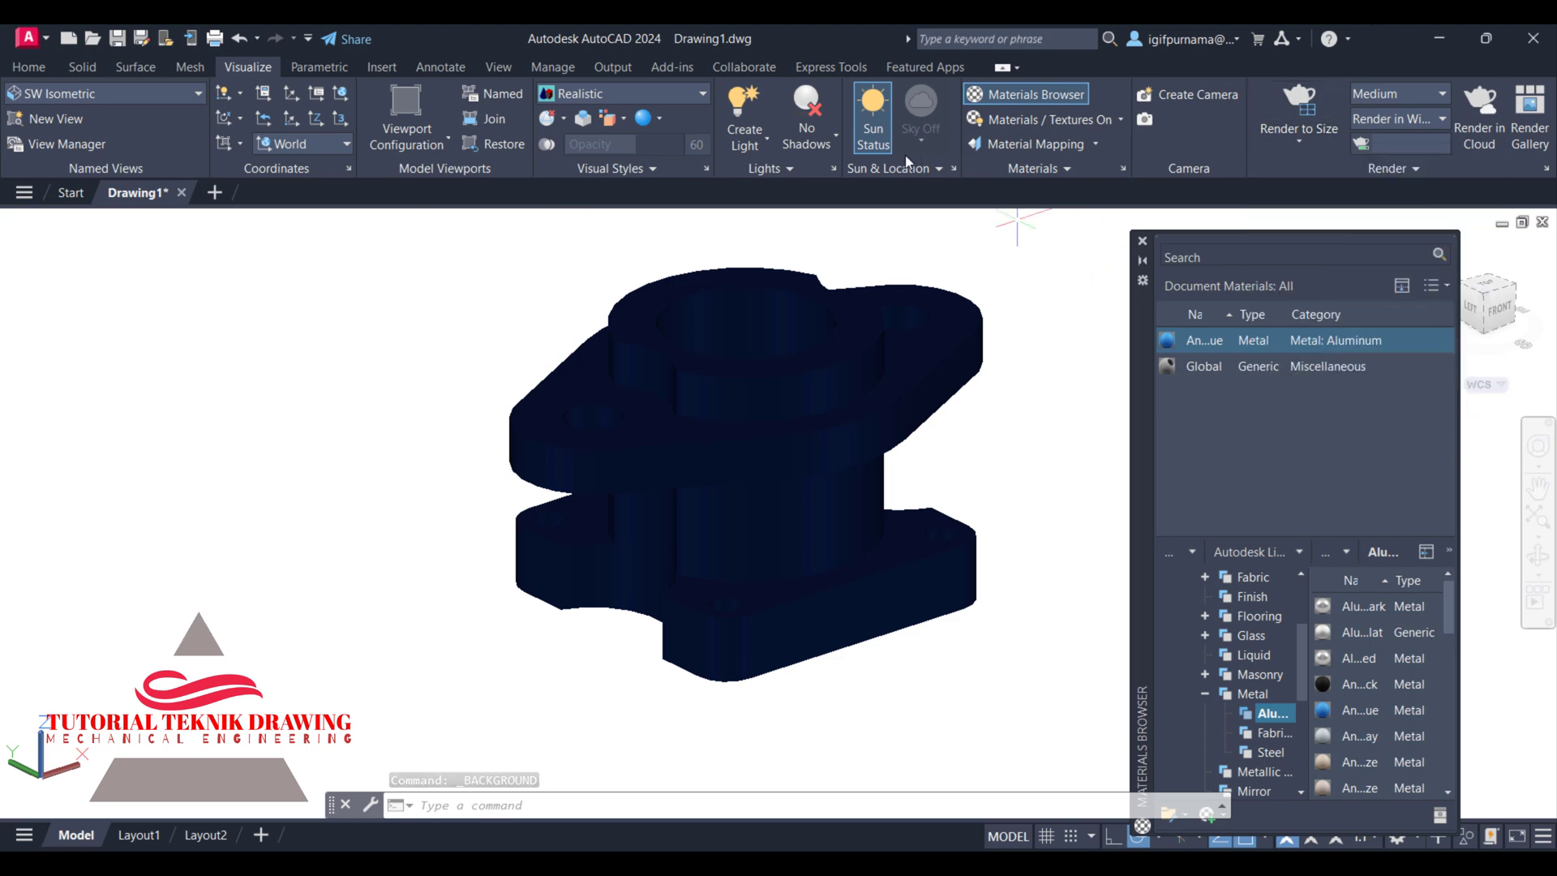
click(1317, 105)
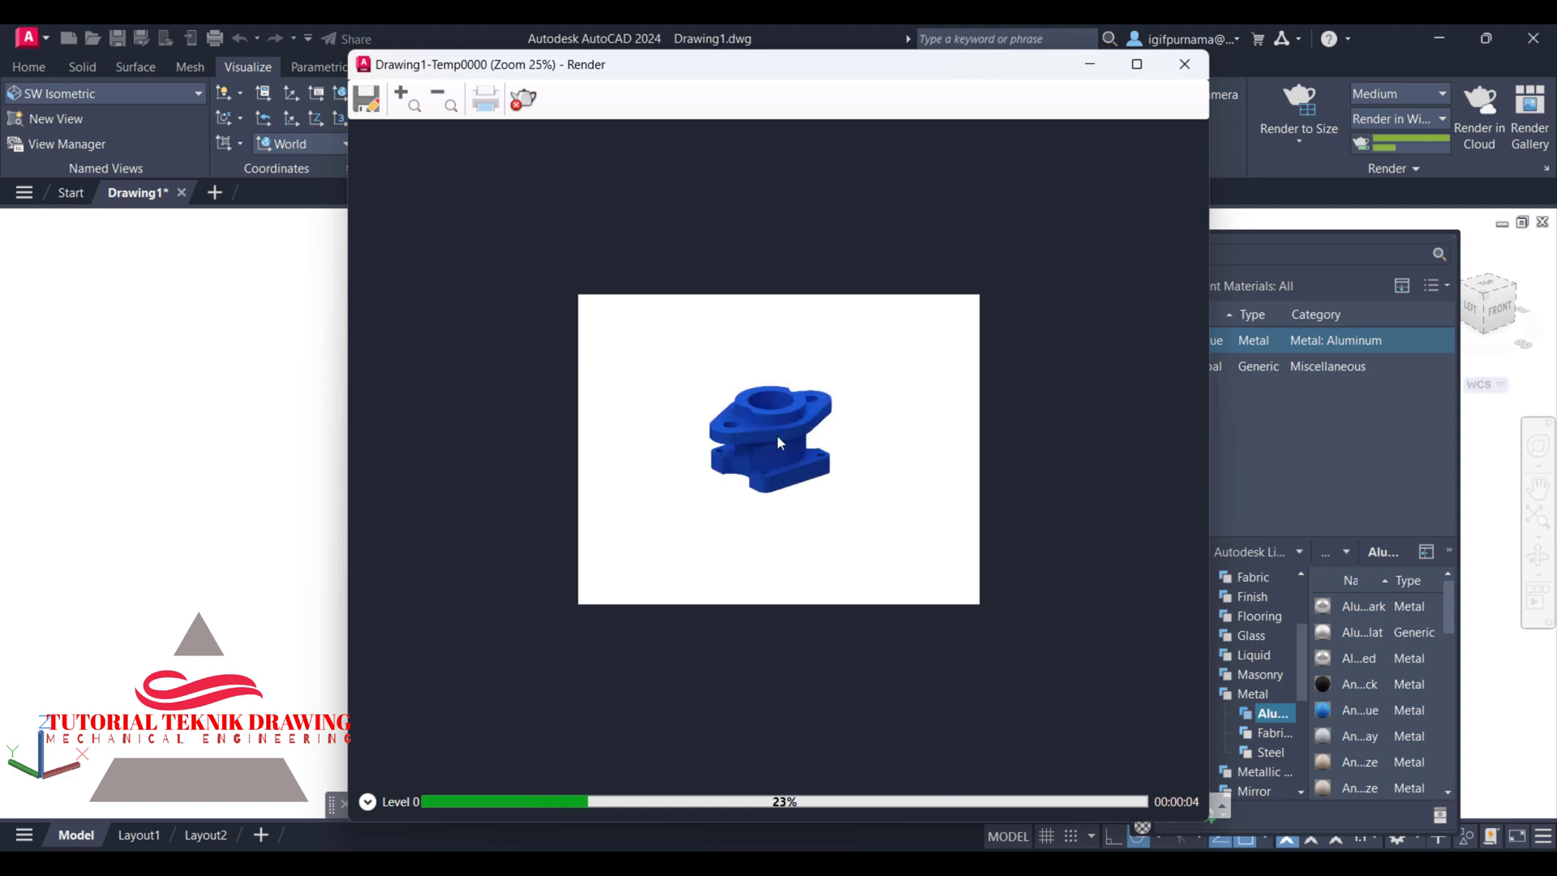
scroll(777, 438, up, 1)
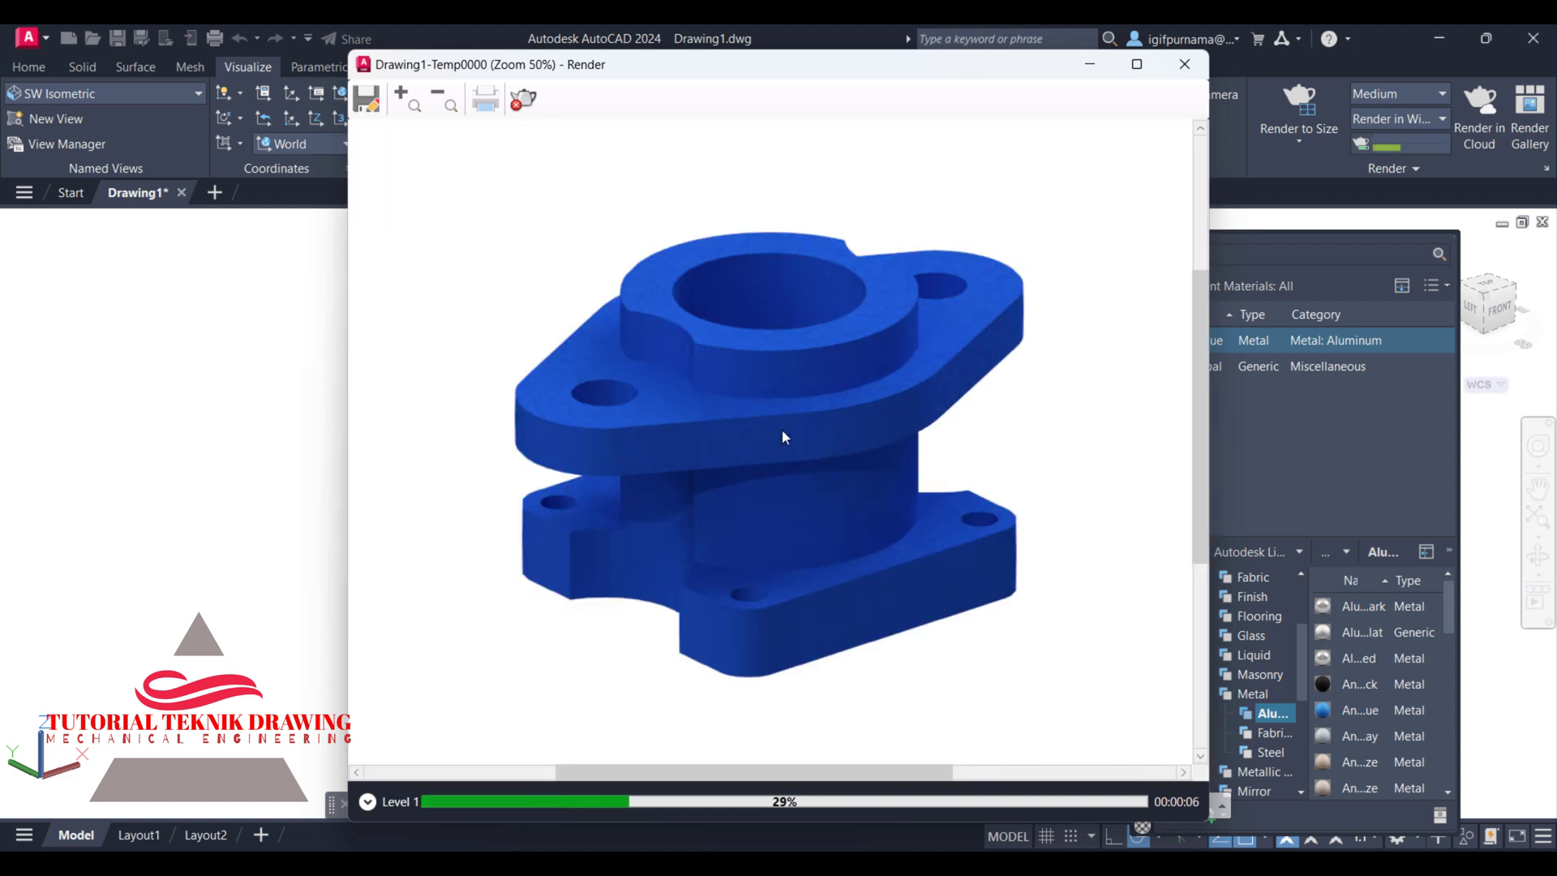